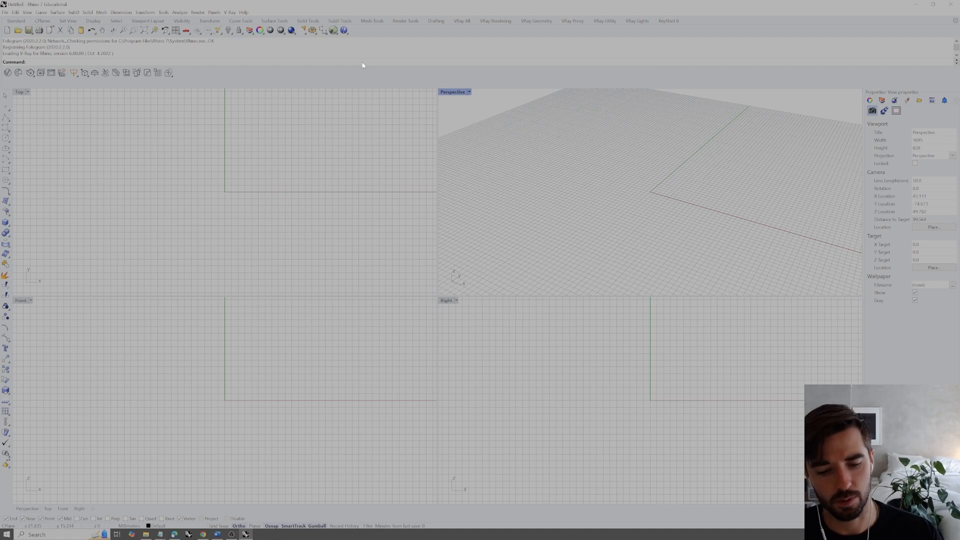
# Launch the Grasshopper plug-in from Rhino
pyautogui.write('Grass')
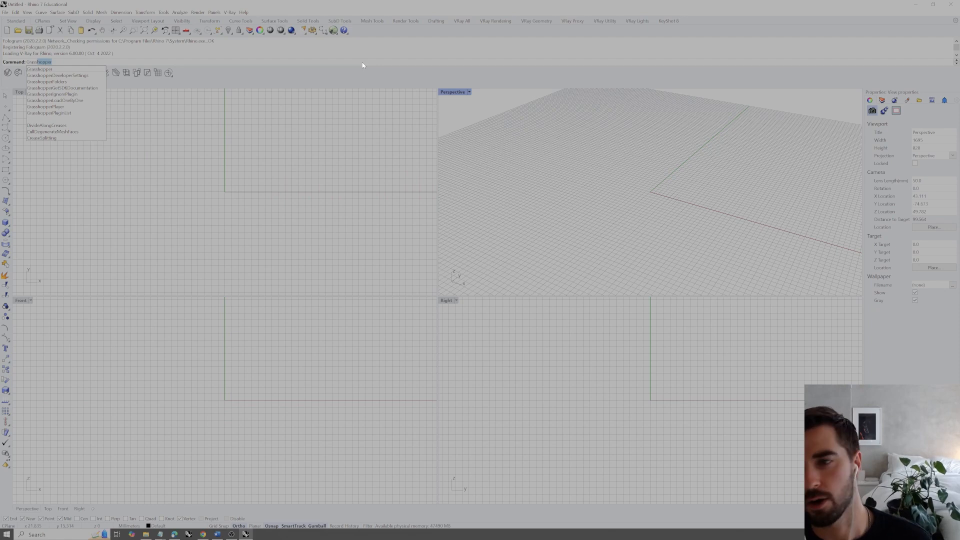
pyautogui.click(333, 30)
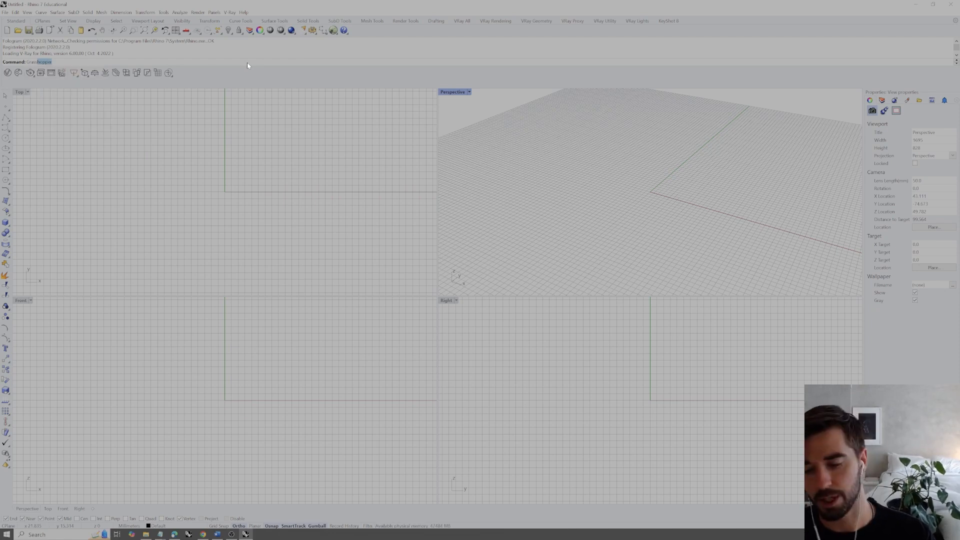
pyautogui.press('Return')
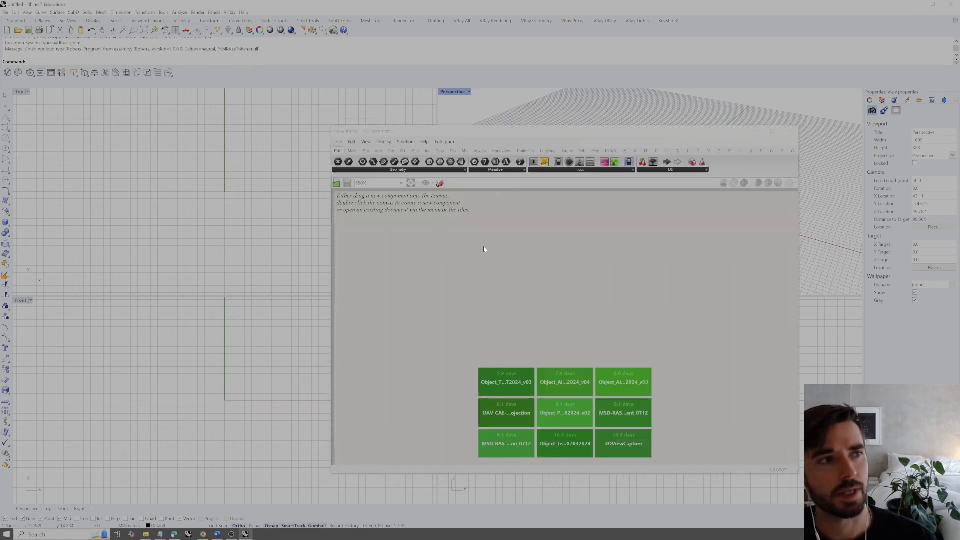
# Arrange the Grasshopper window at full height beside the Rhino model and maximize the Perspective viewport
pyautogui.moveTo(576, 133); pyautogui.dragTo(504, 113)
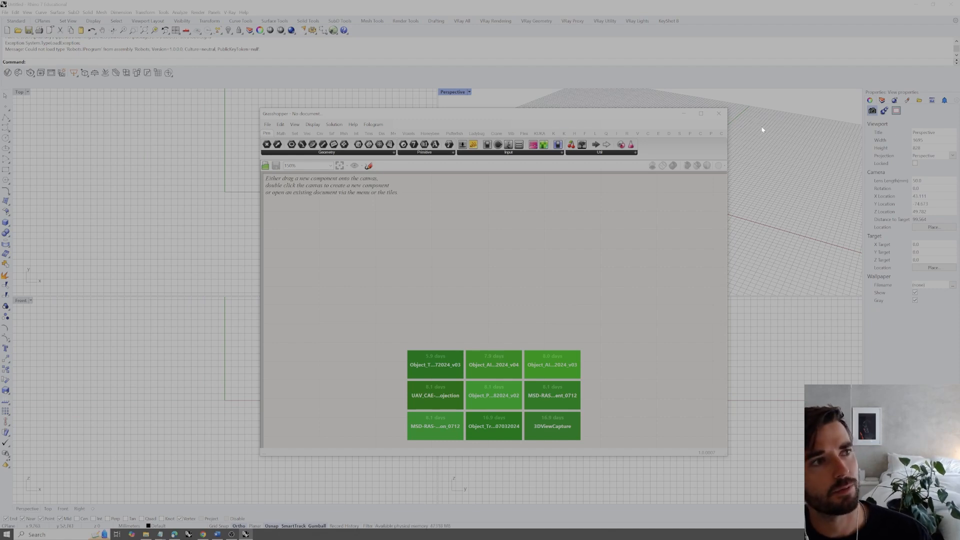
pyautogui.click(701, 114)
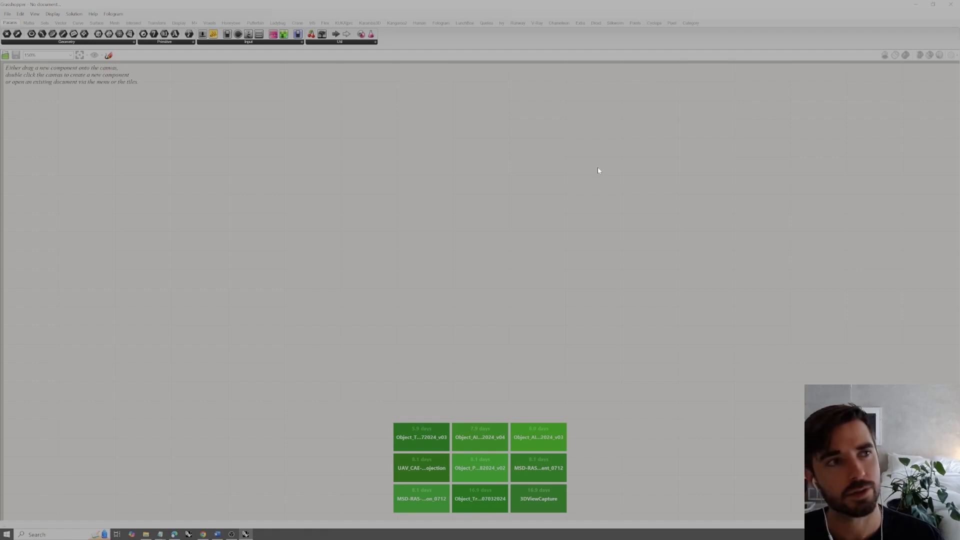
pyautogui.moveTo(633, 4); pyautogui.dragTo(721, 11)
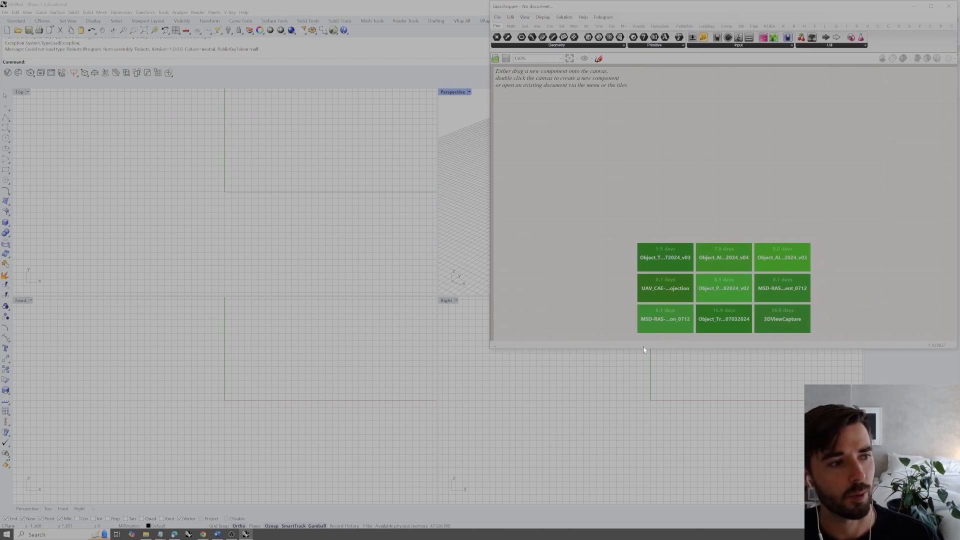
pyautogui.moveTo(644, 349); pyautogui.dragTo(644, 526)
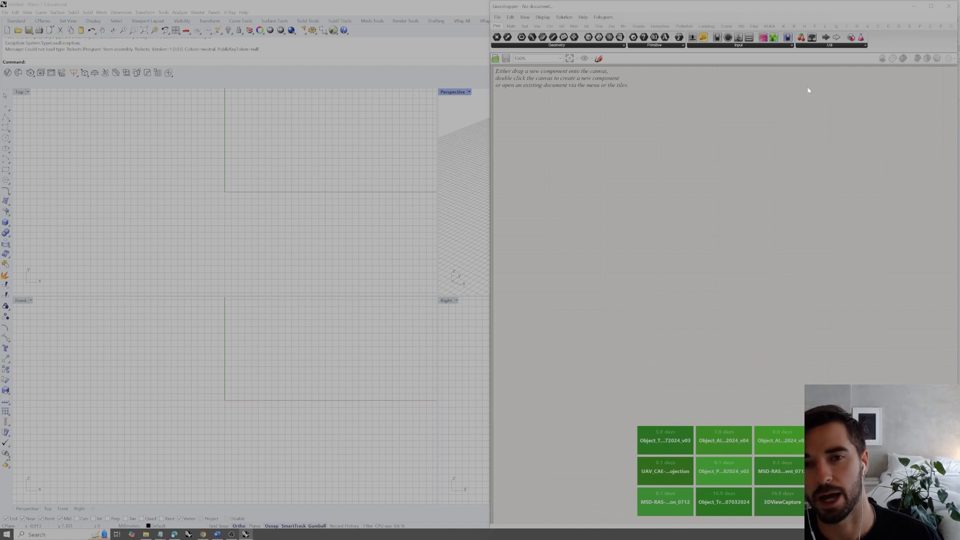
pyautogui.doubleClick(455, 92)
pyautogui.moveTo(411, 233); pyautogui.dragTo(280, 268, button='right')
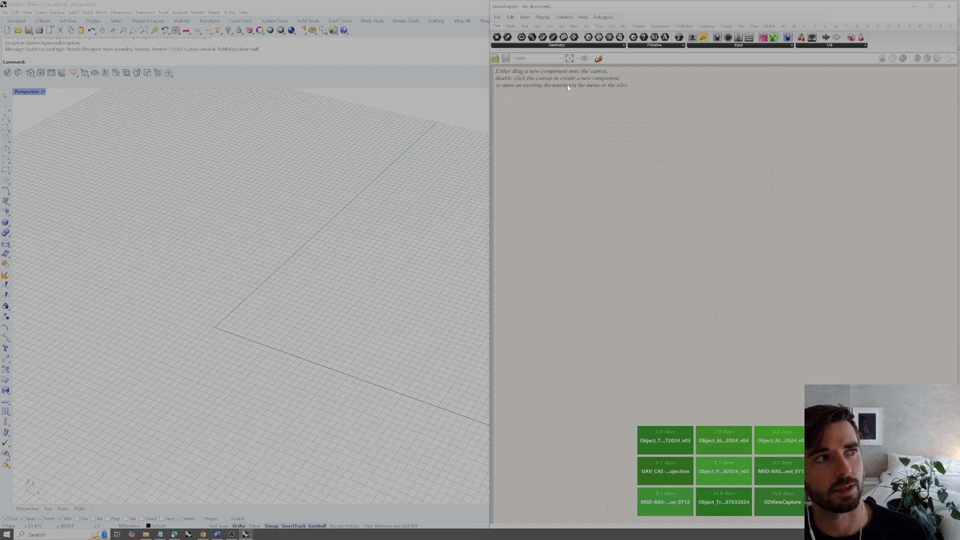
# Create a new empty Grasshopper document
pyautogui.click(498, 18)
pyautogui.click(499, 18)
pyautogui.click(498, 18)
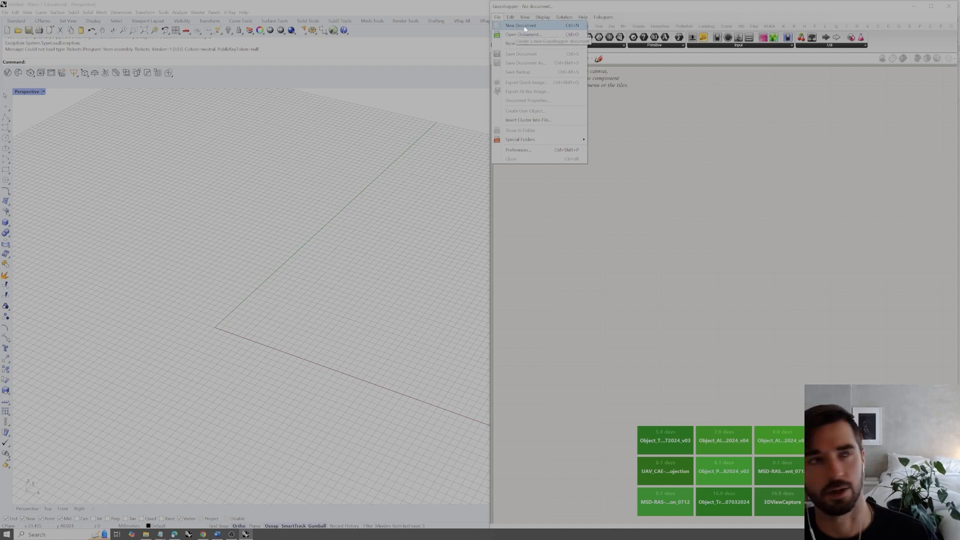
pyautogui.click(525, 29)
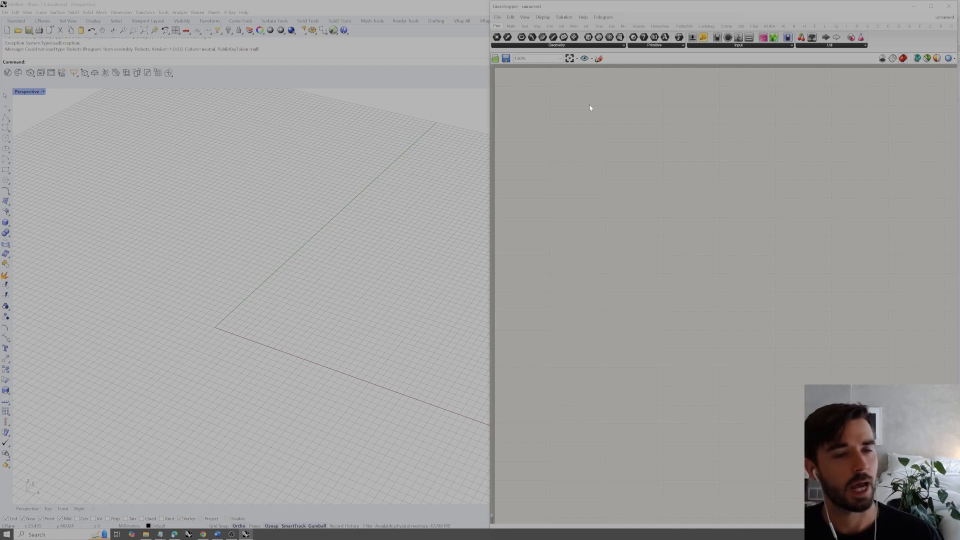
pyautogui.scroll(-3, 590, 113)
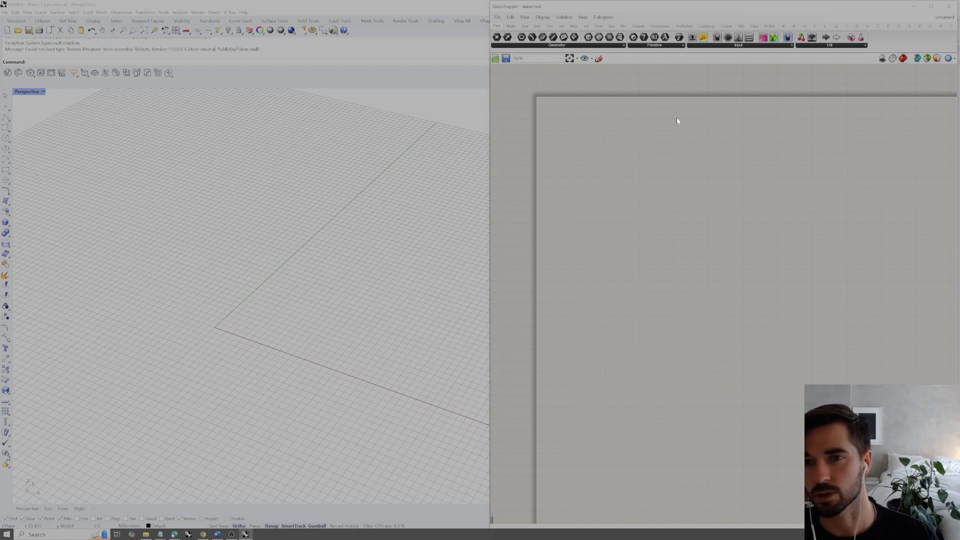
pyautogui.scroll(-4, 665, 140)
pyautogui.scroll(8, 638, 132)
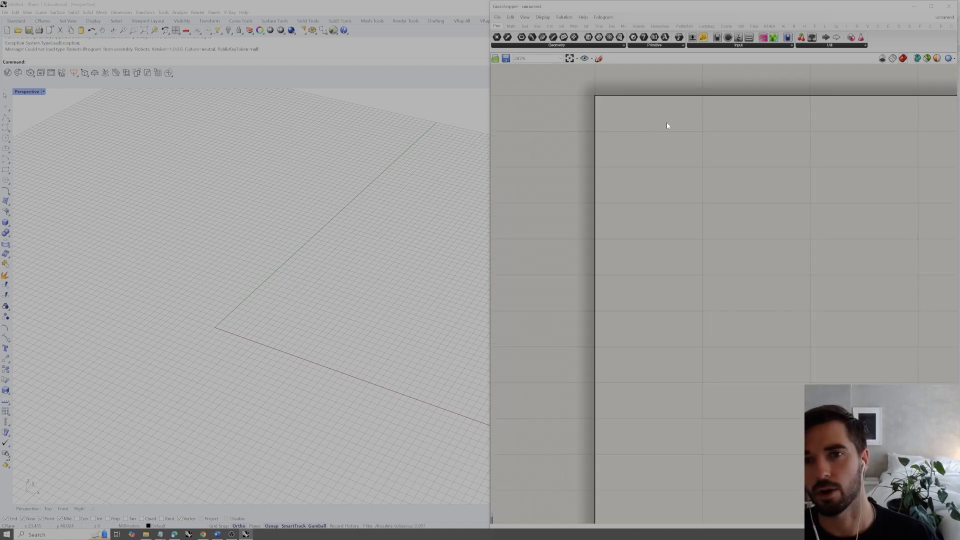
pyautogui.moveTo(695, 124); pyautogui.dragTo(797, 140, button='right')
pyautogui.scroll(-3, 700, 180)
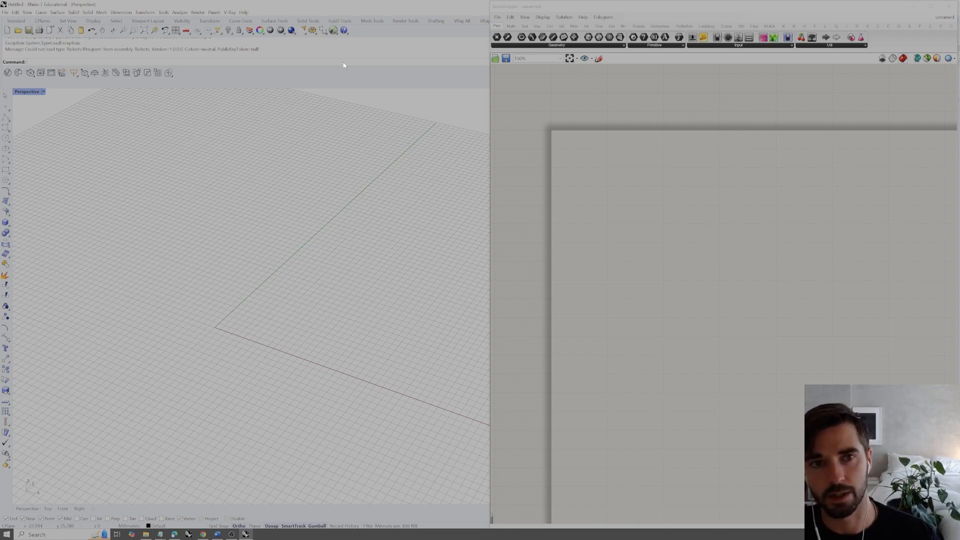
# Draw a Rhino sphere with a radius of 12 mm near the grid origin in the Perspective viewport
pyautogui.write('Sphere')
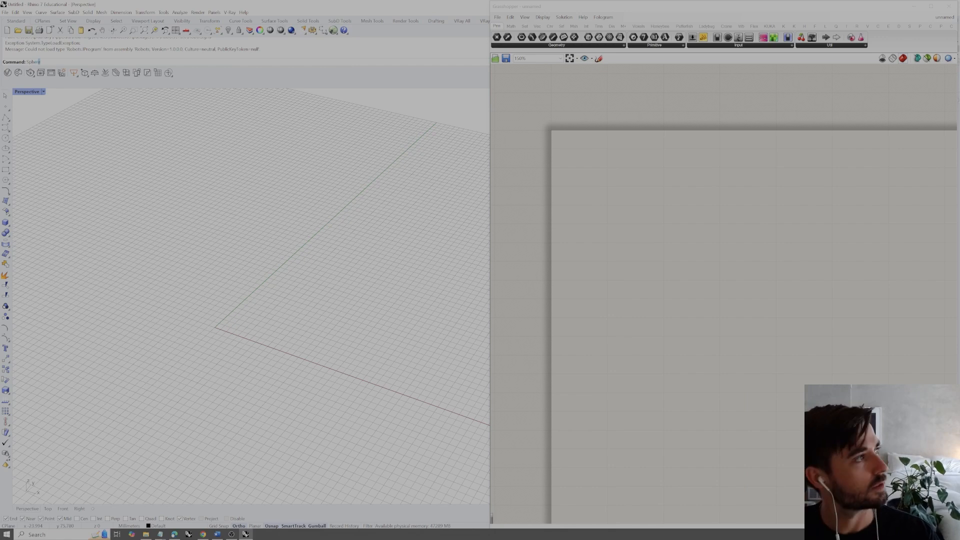
pyautogui.press('Return')
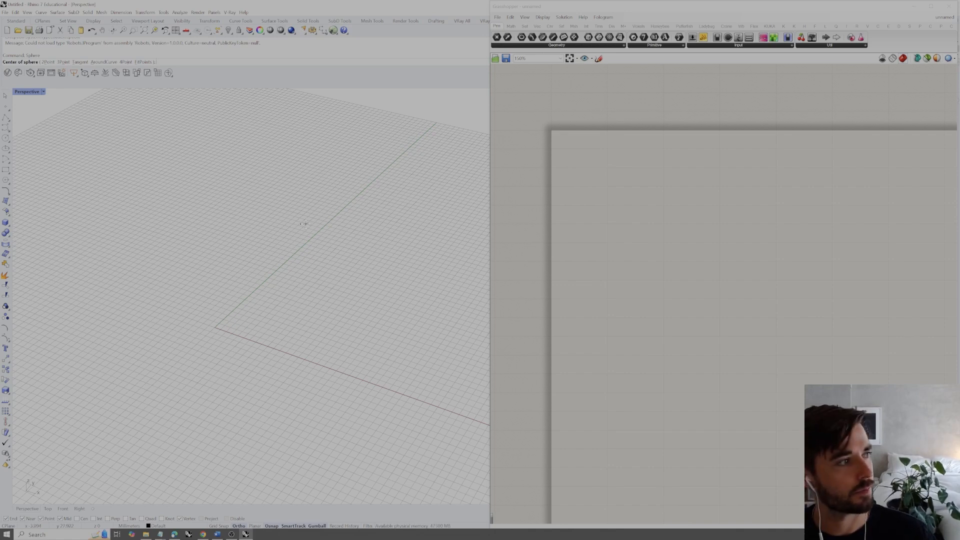
pyautogui.click(307, 272)
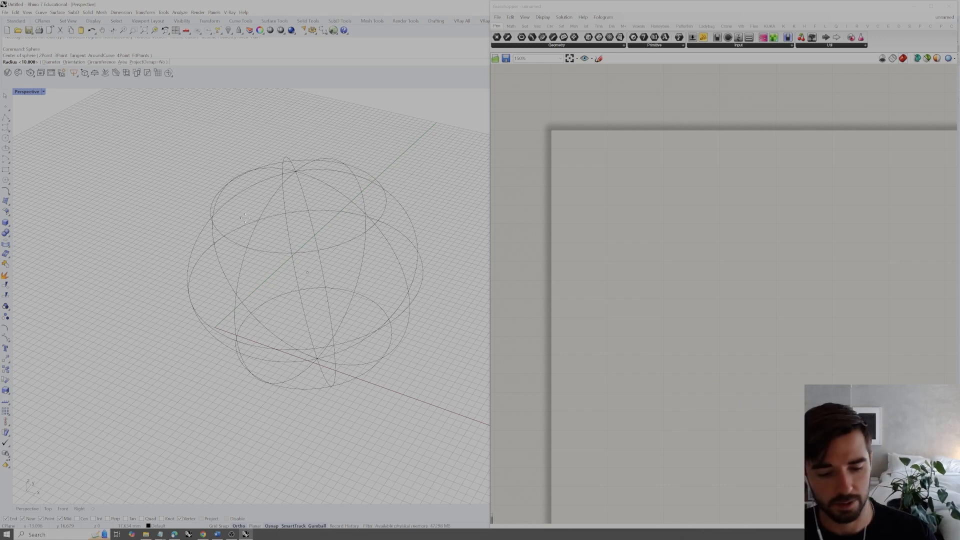
pyautogui.write('12')
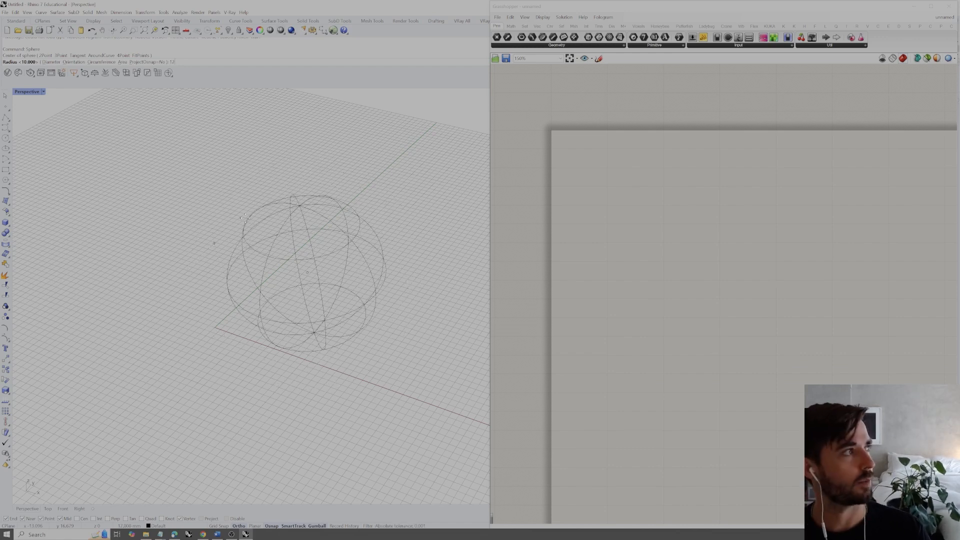
pyautogui.press('Return')
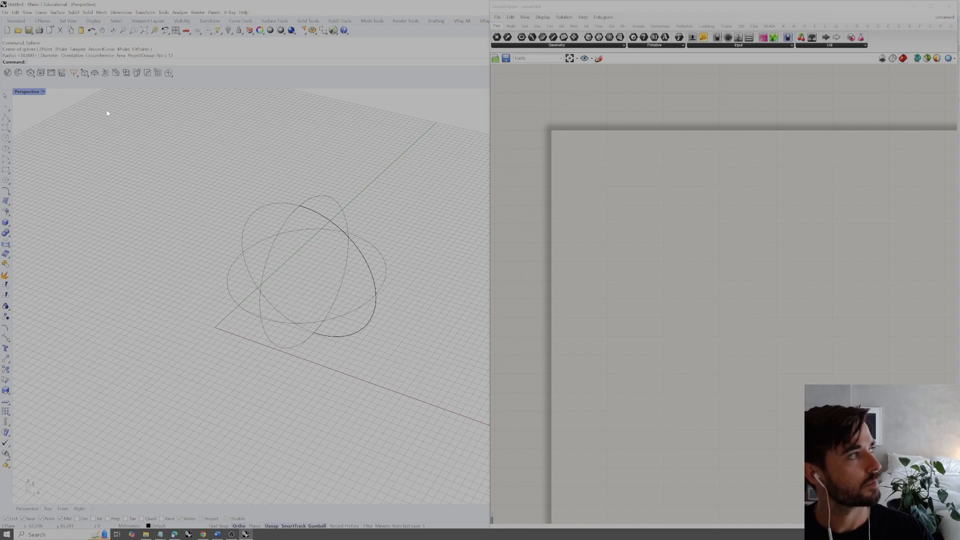
# Set the Perspective viewport to Shaded display and view the sphere from a lower angle
pyautogui.click(43, 91)
pyautogui.click(35, 127)
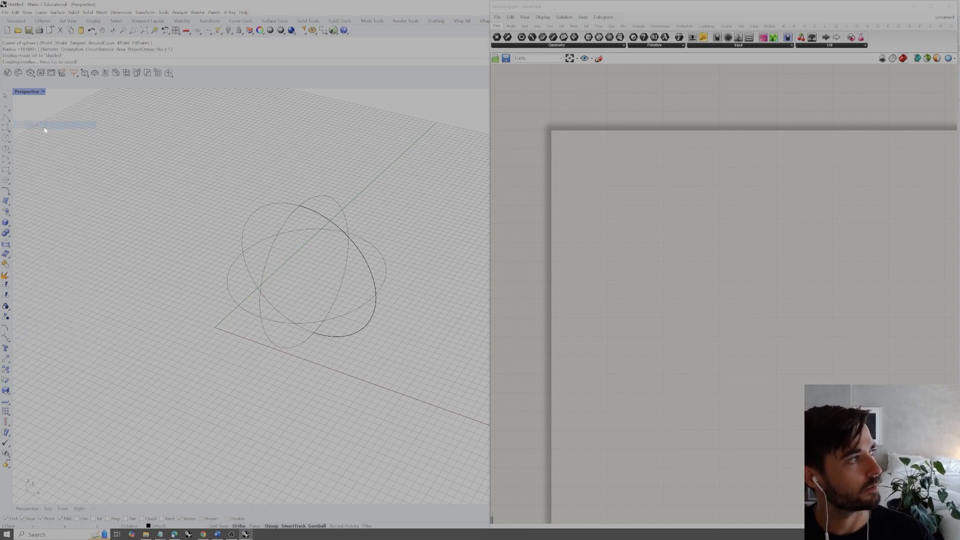
pyautogui.click(361, 270)
pyautogui.moveTo(376, 201); pyautogui.dragTo(388, 231, button='right')
pyautogui.press('Escape')
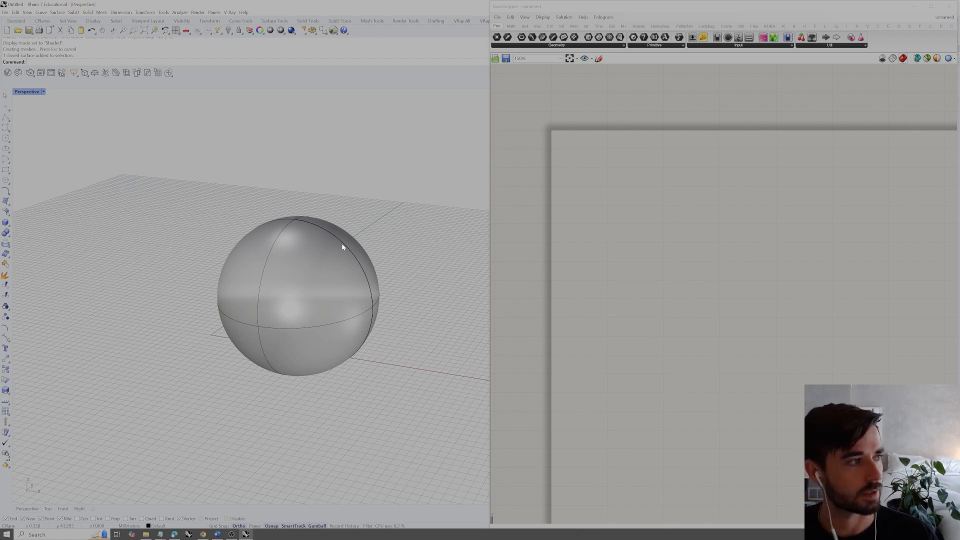
# Delete the sphere from the Rhino model and return to the Grasshopper canvas
pyautogui.moveTo(415, 174); pyautogui.dragTo(241, 375)
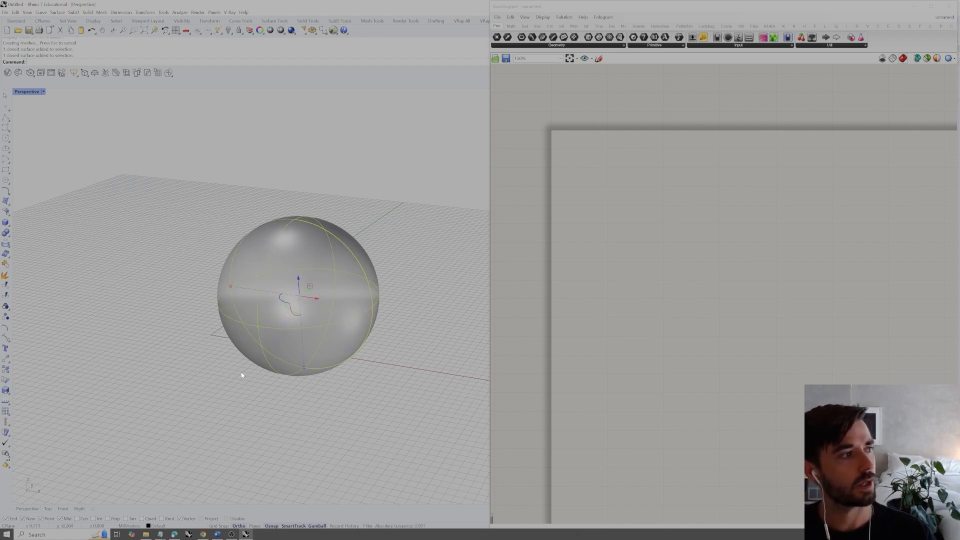
pyautogui.press('Delete')
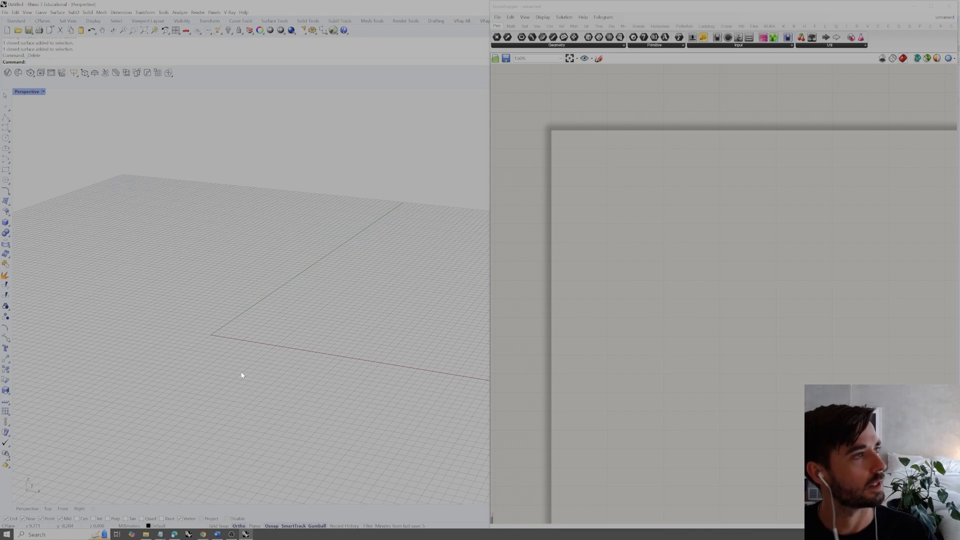
pyautogui.click(720, 207)
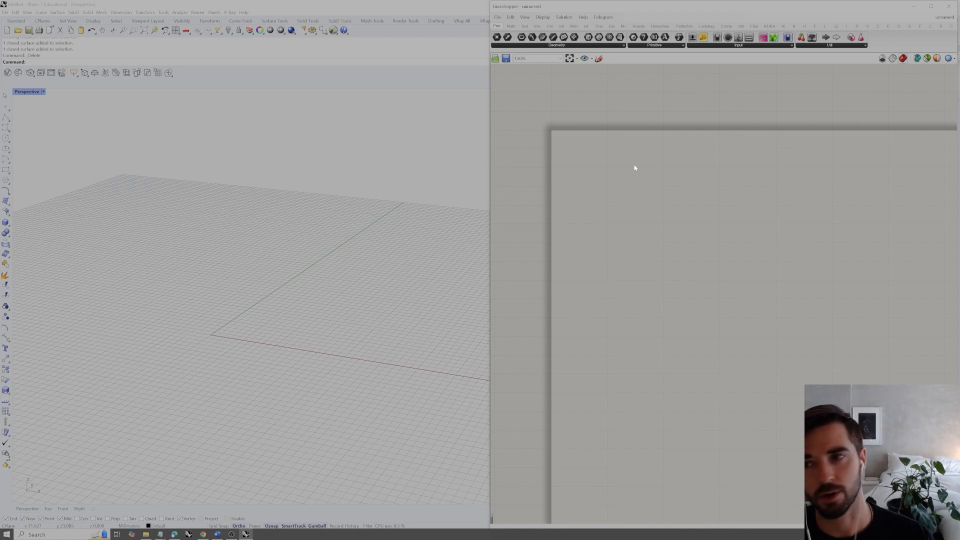
pyautogui.click(204, 65)
pyautogui.write('sph')
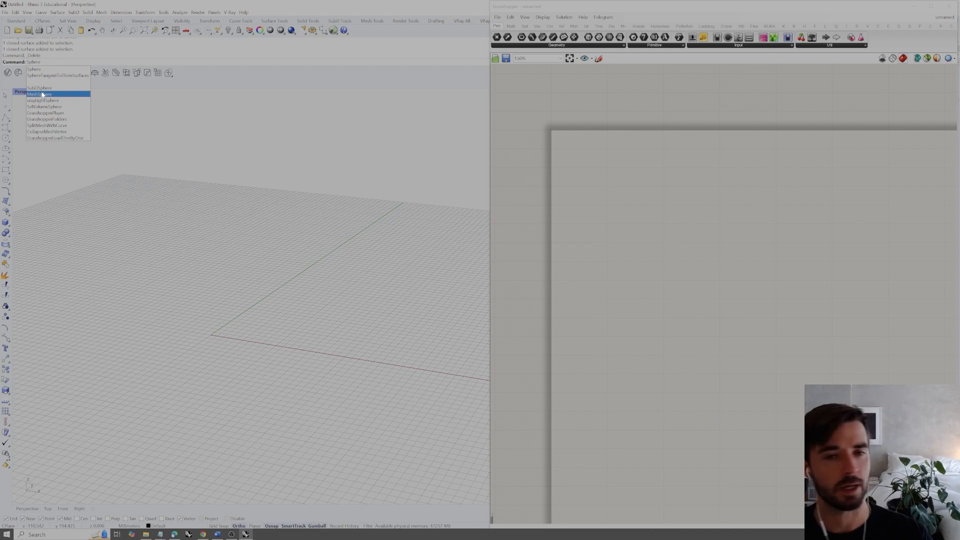
pyautogui.click(619, 196)
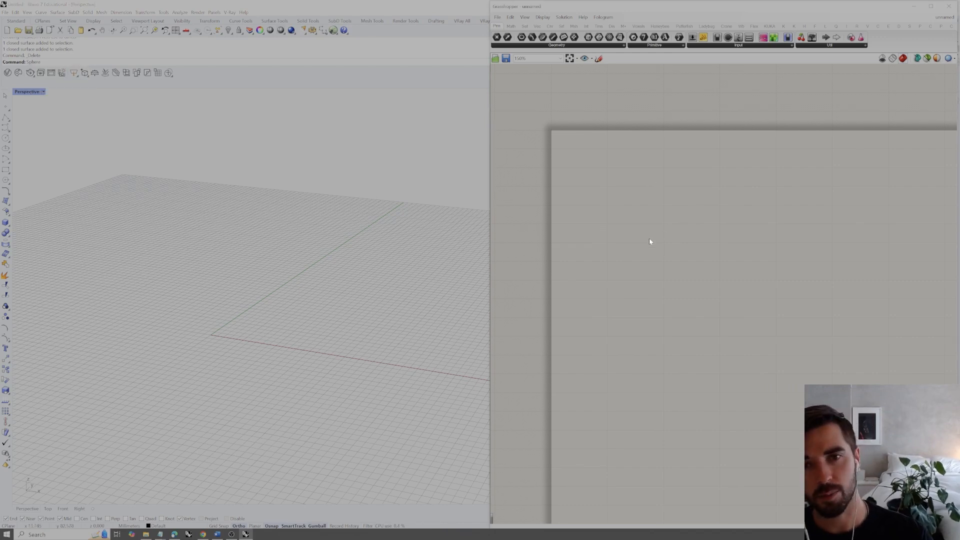
# Add a Sphere component to the Grasshopper canvas
pyautogui.doubleClick(665, 231)
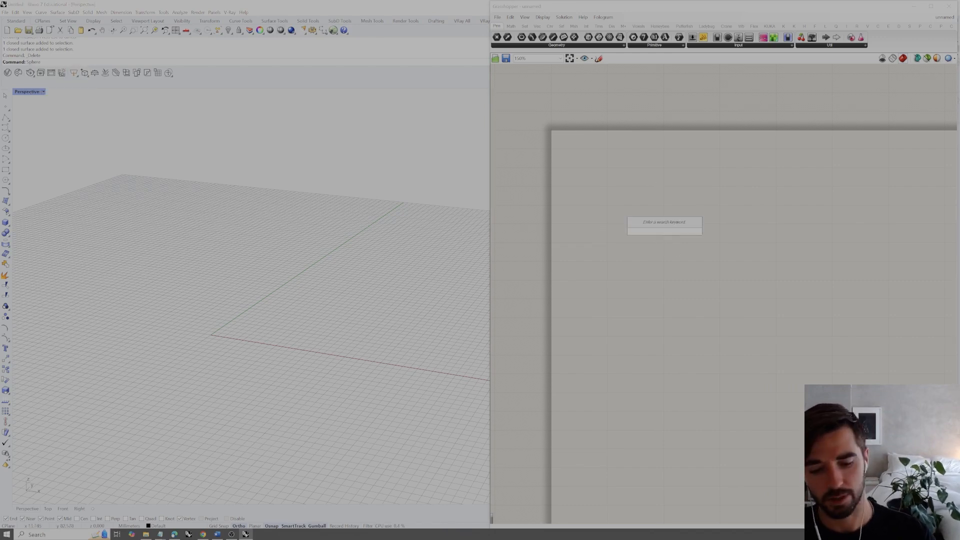
pyautogui.write('sphere')
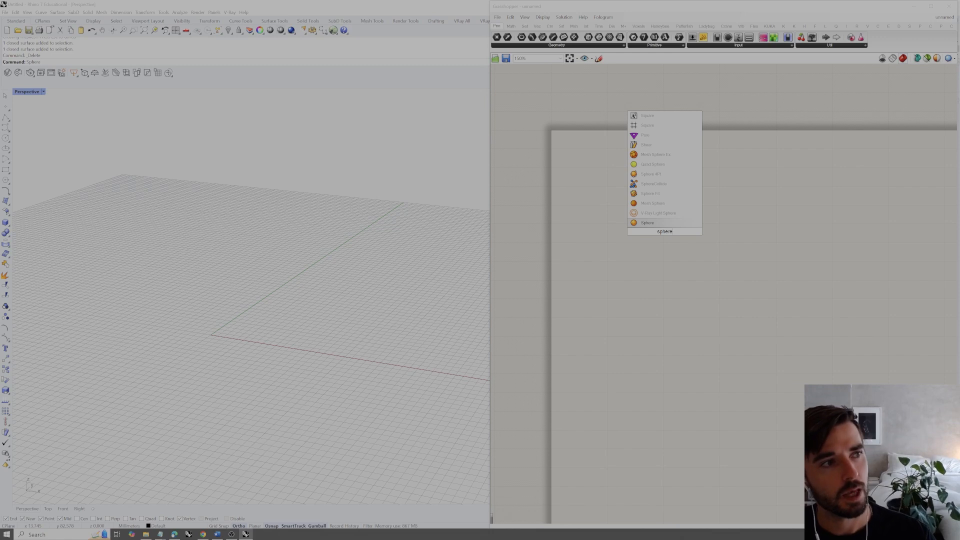
pyautogui.click(647, 223)
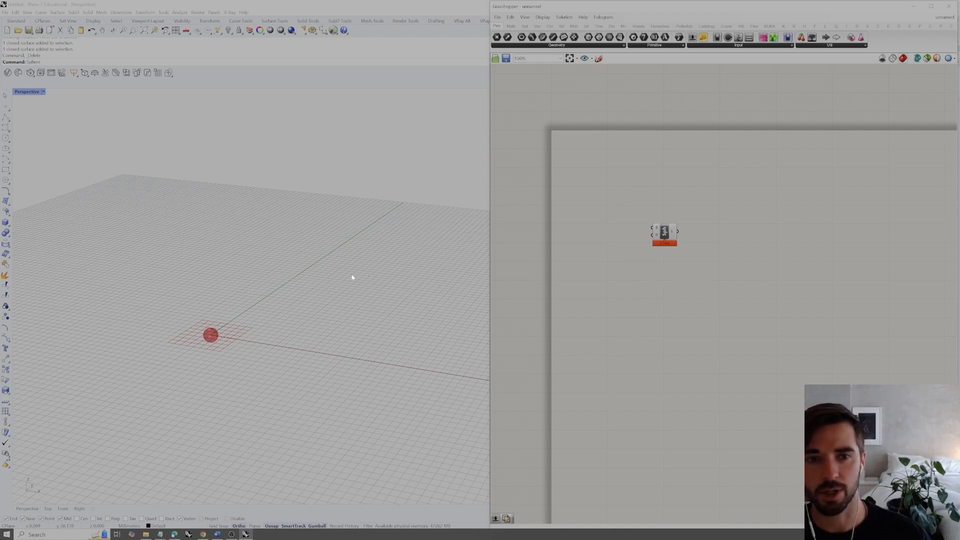
# Examine the Grasshopper sphere preview up close and from several angles in the Perspective viewport
pyautogui.keyDown('shift'); pyautogui.moveTo(205, 334); pyautogui.dragTo(362, 288, button='right'); pyautogui.keyUp('shift')
pyautogui.scroll(12, 349, 315)
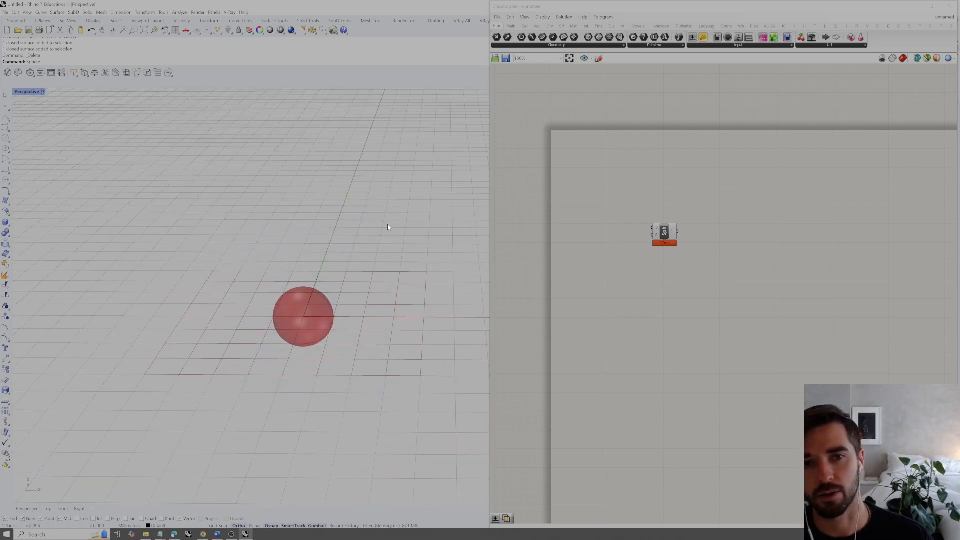
pyautogui.moveTo(313, 330); pyautogui.dragTo(311, 182, button='right')
pyautogui.moveTo(293, 220); pyautogui.dragTo(311, 253, button='right')
pyautogui.moveTo(283, 284); pyautogui.dragTo(284, 334, button='right')
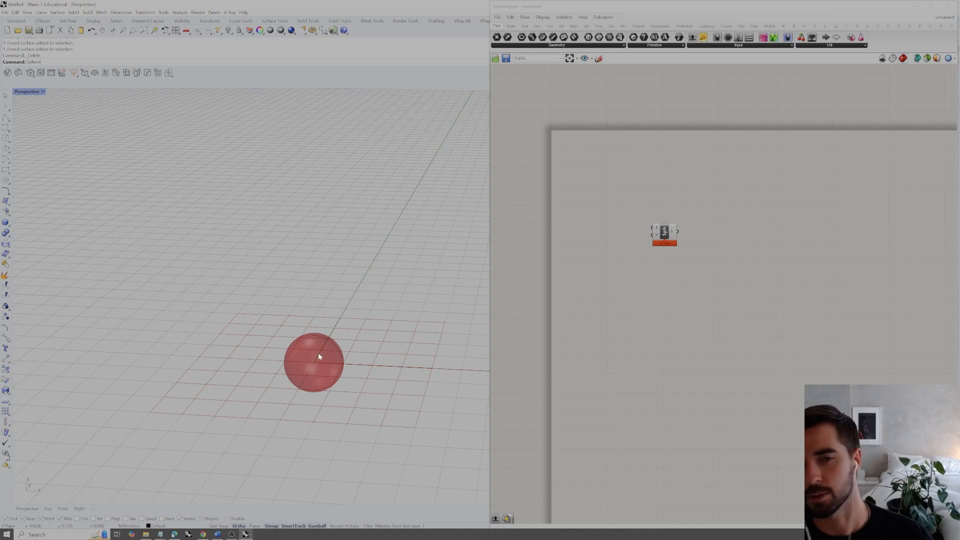
pyautogui.moveTo(322, 353); pyautogui.dragTo(328, 266, button='right')
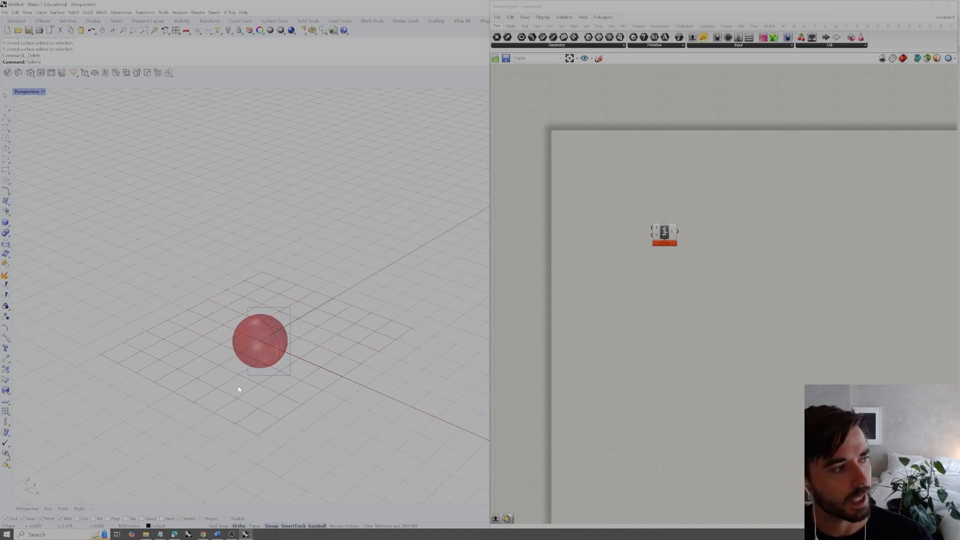
pyautogui.moveTo(238, 388); pyautogui.dragTo(260, 251, button='right')
pyautogui.moveTo(259, 300); pyautogui.dragTo(287, 310, button='right')
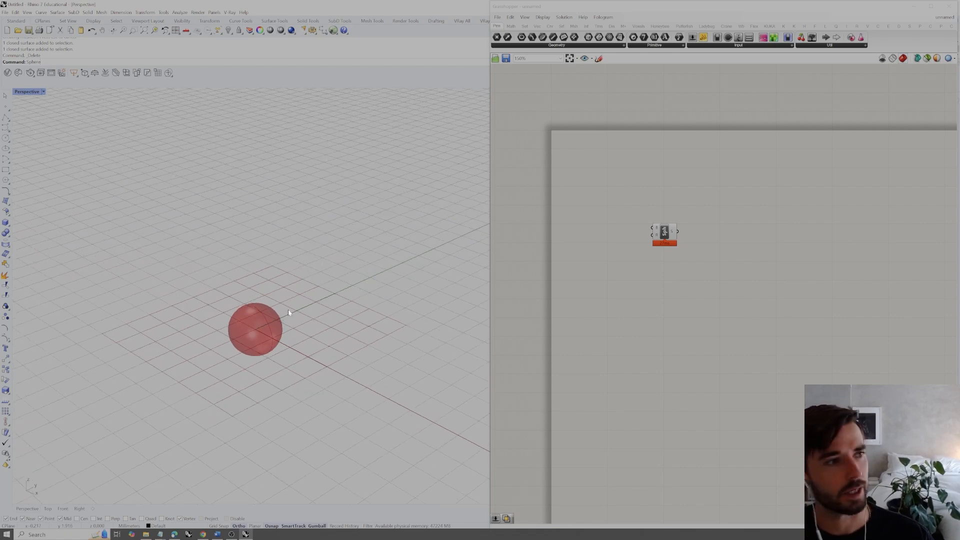
# Highlight the Sphere component's preview, try to select the preview sphere in the Rhino viewport, and deselect the component
pyautogui.click(665, 235)
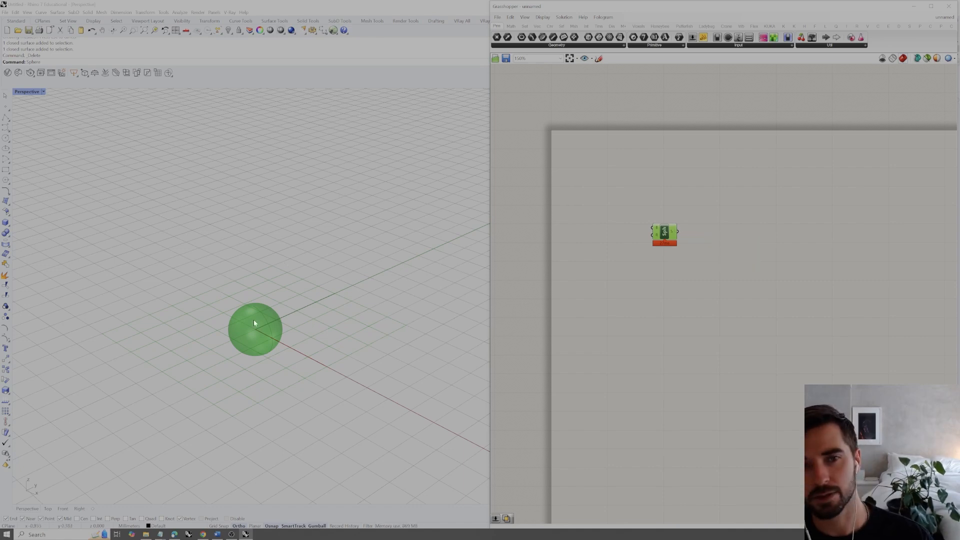
pyautogui.moveTo(315, 223); pyautogui.dragTo(255, 358)
pyautogui.moveTo(330, 289); pyautogui.dragTo(242, 406)
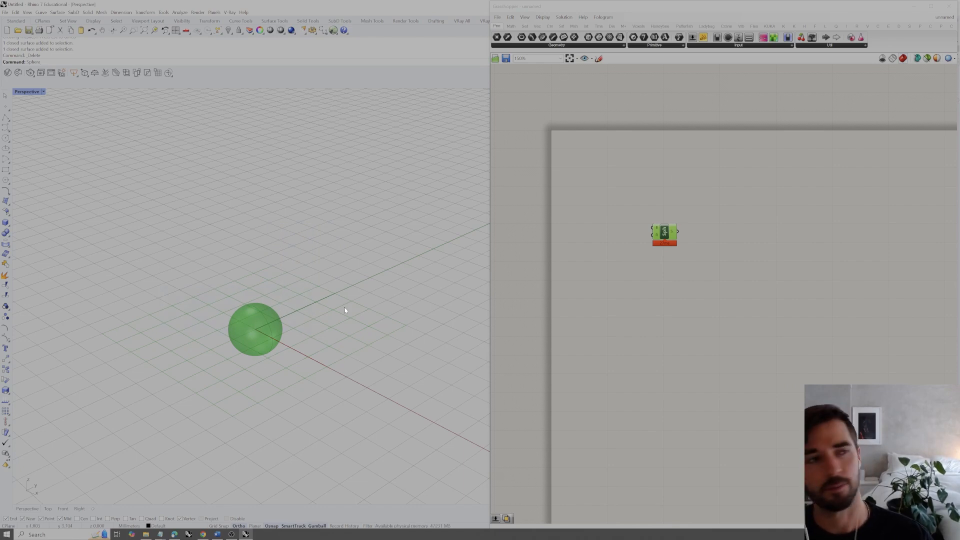
pyautogui.click(640, 287)
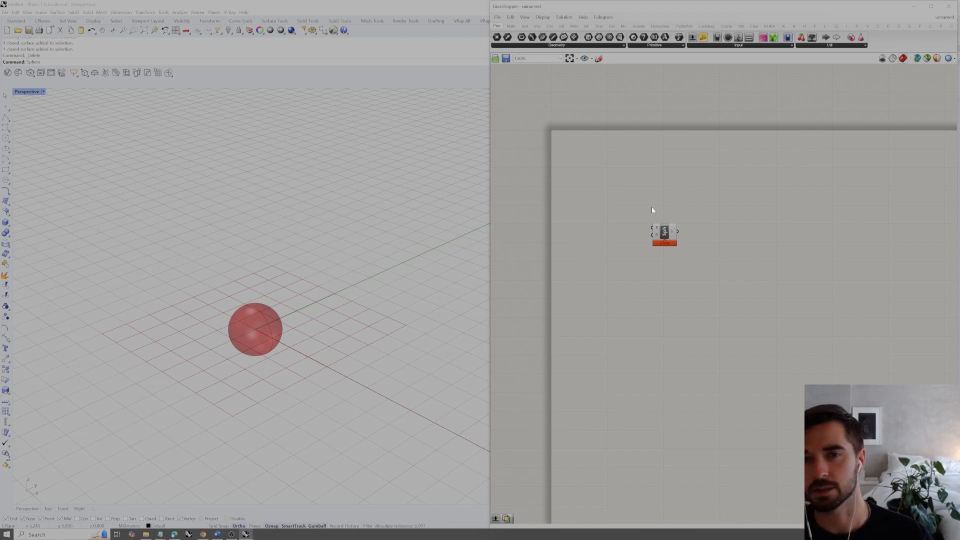
# Highlight the Sphere component's preview from the canvas and clear the selection
pyautogui.moveTo(713, 200); pyautogui.dragTo(627, 270)
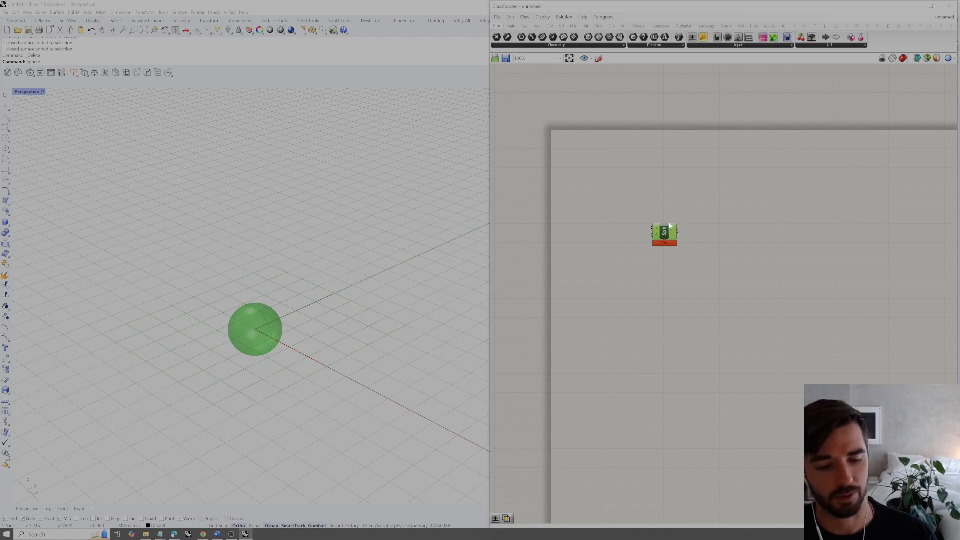
pyautogui.click(720, 198)
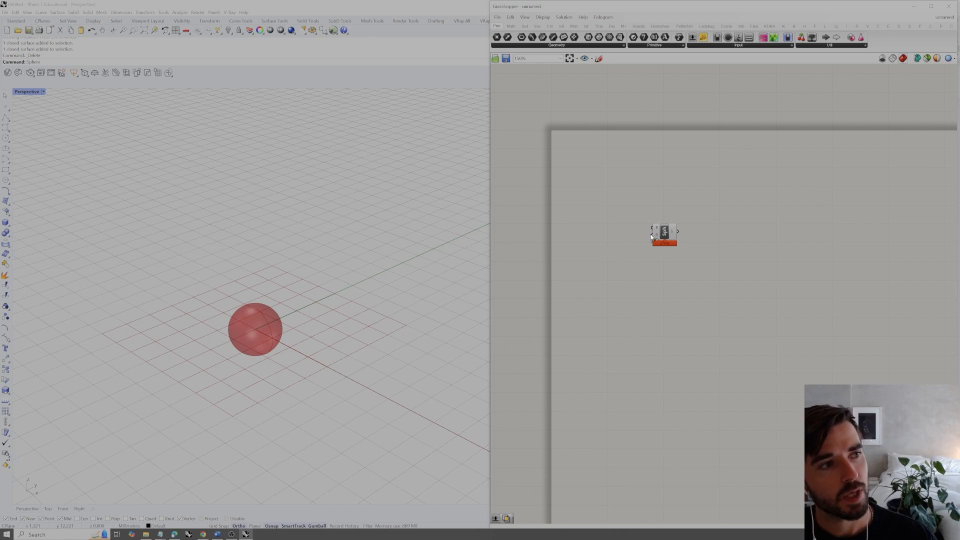
pyautogui.moveTo(657, 227)
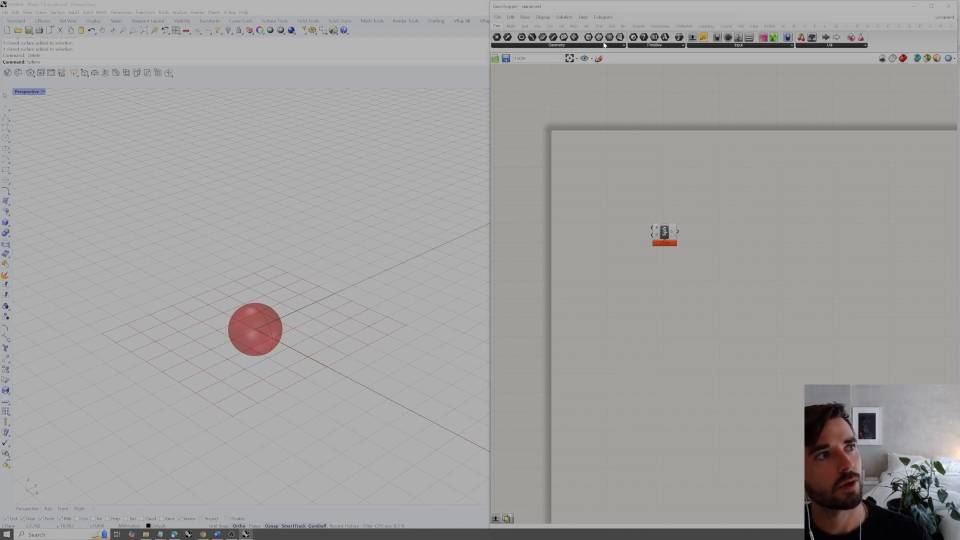
# Look through the Geometry, Primitive and Input component groups and place a Number Slider beside the Sphere component's inputs
pyautogui.click(625, 46)
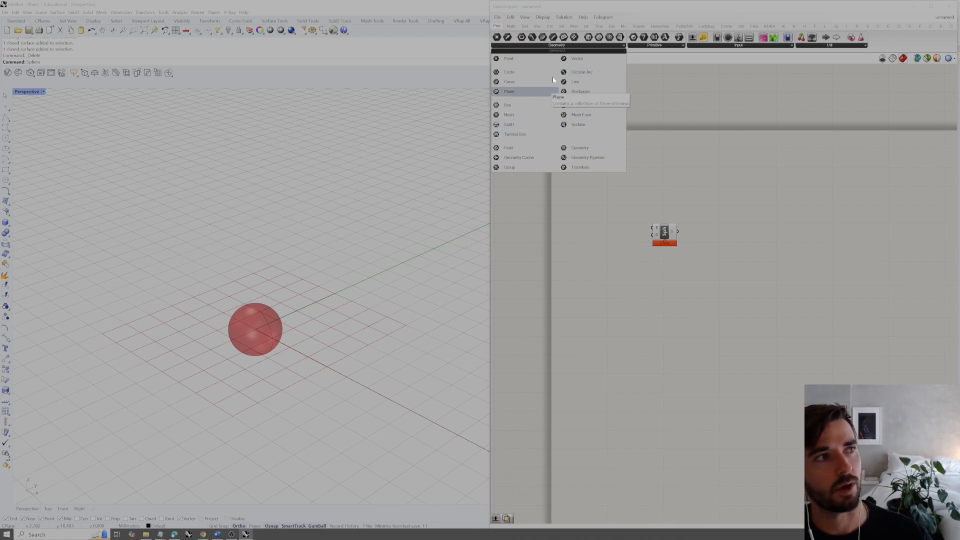
pyautogui.click(665, 45)
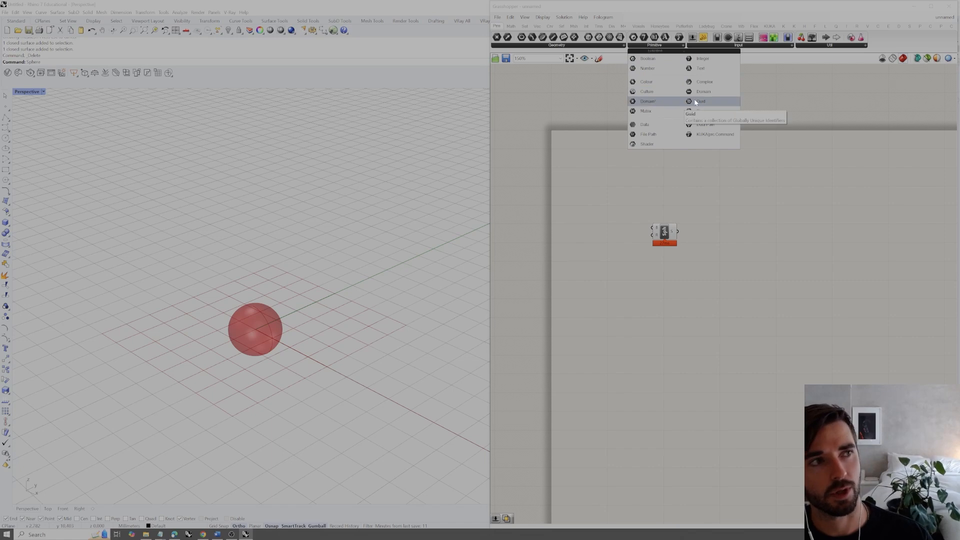
pyautogui.click(732, 46)
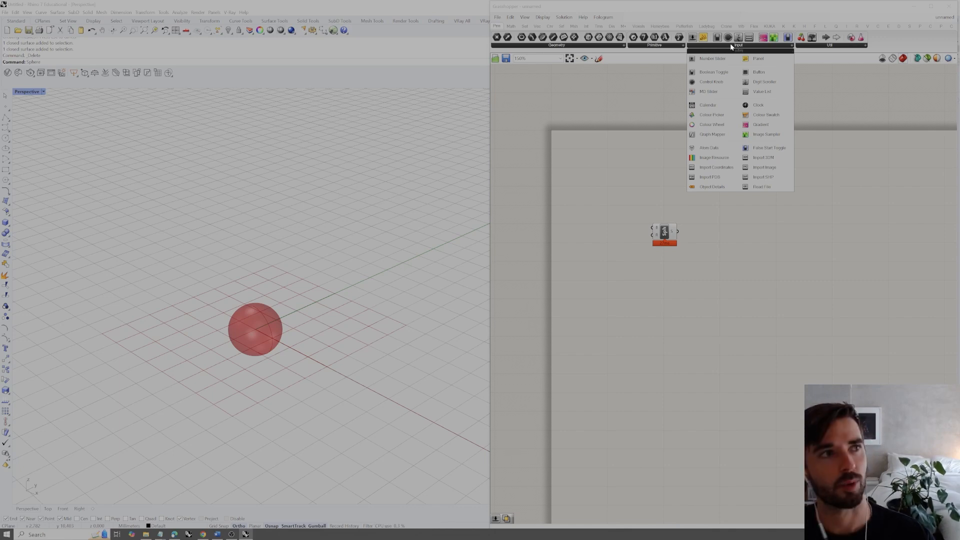
pyautogui.click(710, 61)
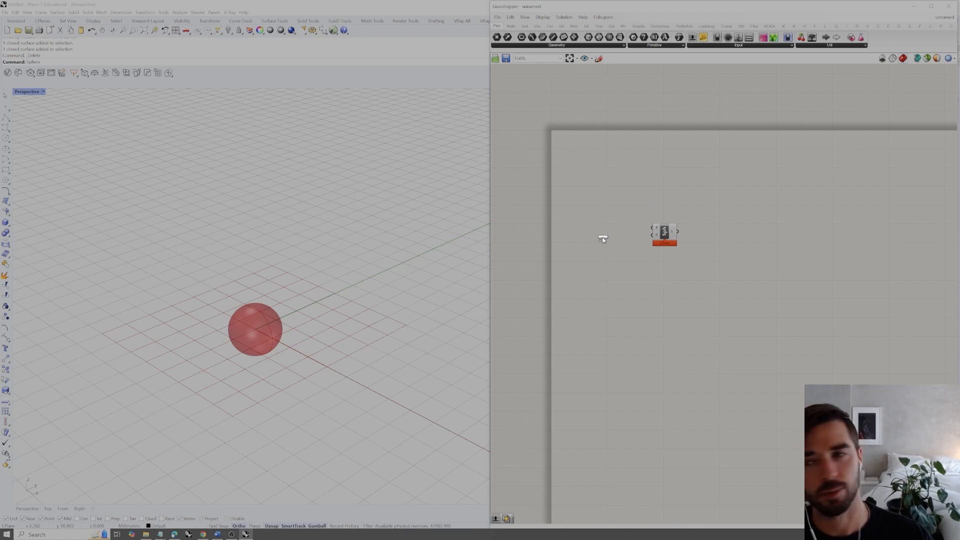
pyautogui.click(603, 239)
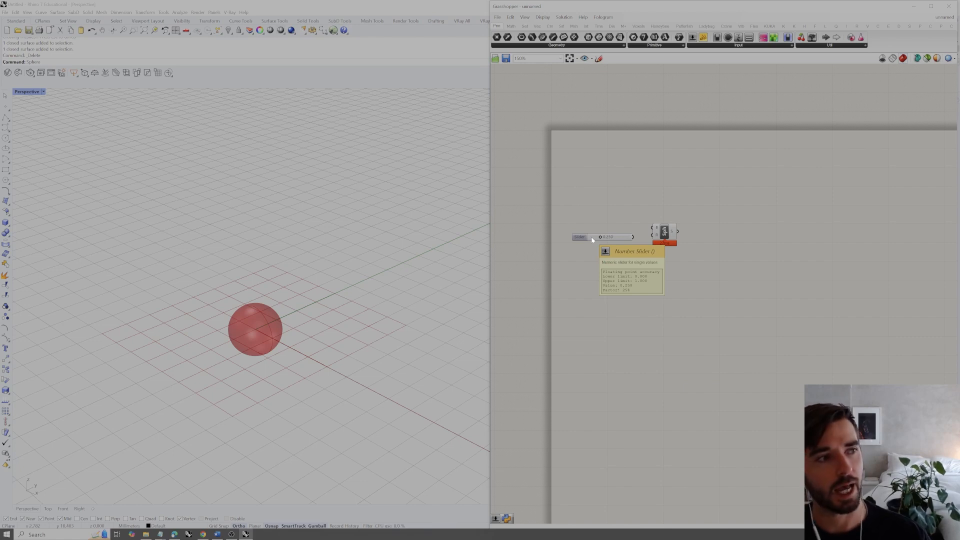
# Raise the unconnected number slider to 1.000 and delete it from the canvas
pyautogui.moveTo(602, 238); pyautogui.dragTo(608, 242)
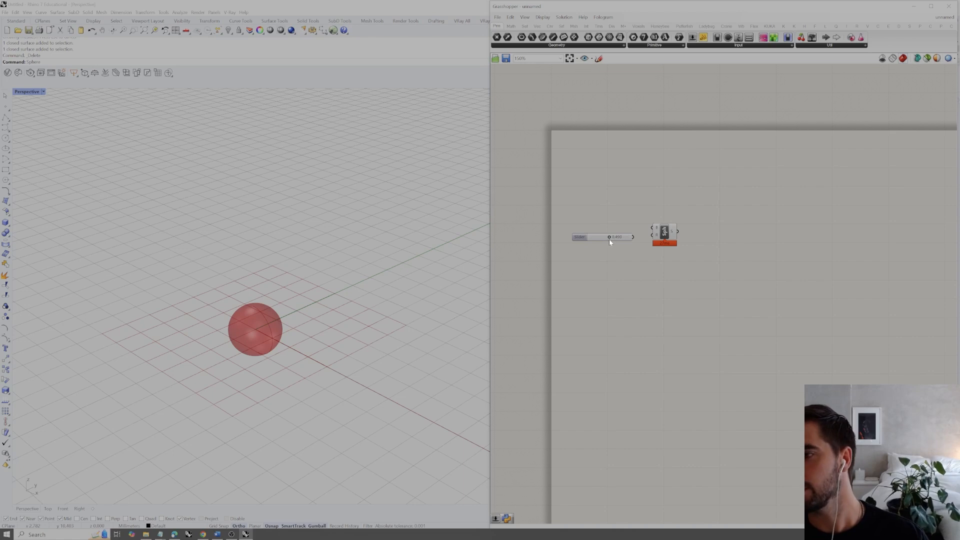
pyautogui.moveTo(610, 242)
pyautogui.mouseDown()
pyautogui.moveTo(625, 240)
pyautogui.moveTo(593, 243)
pyautogui.moveTo(618, 242)
pyautogui.mouseUp()
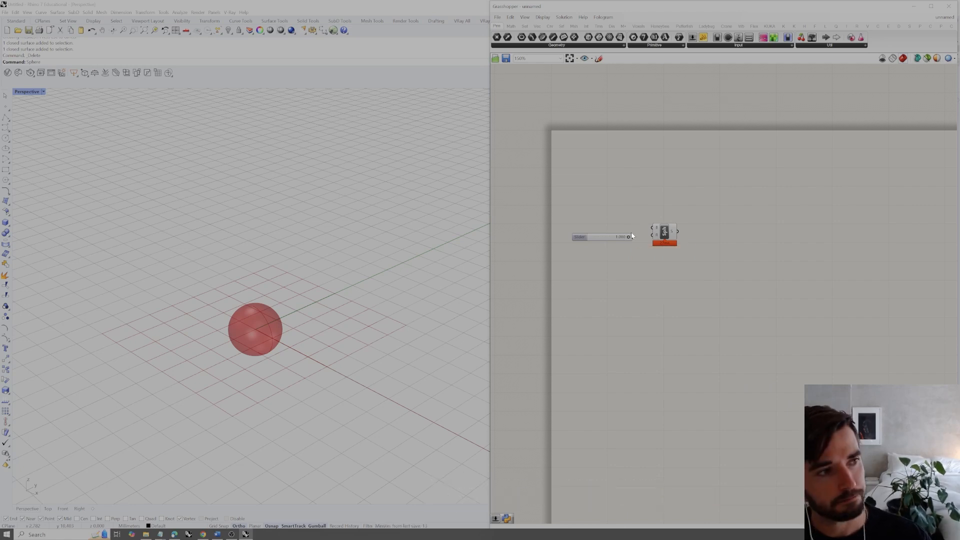
pyautogui.click(612, 239)
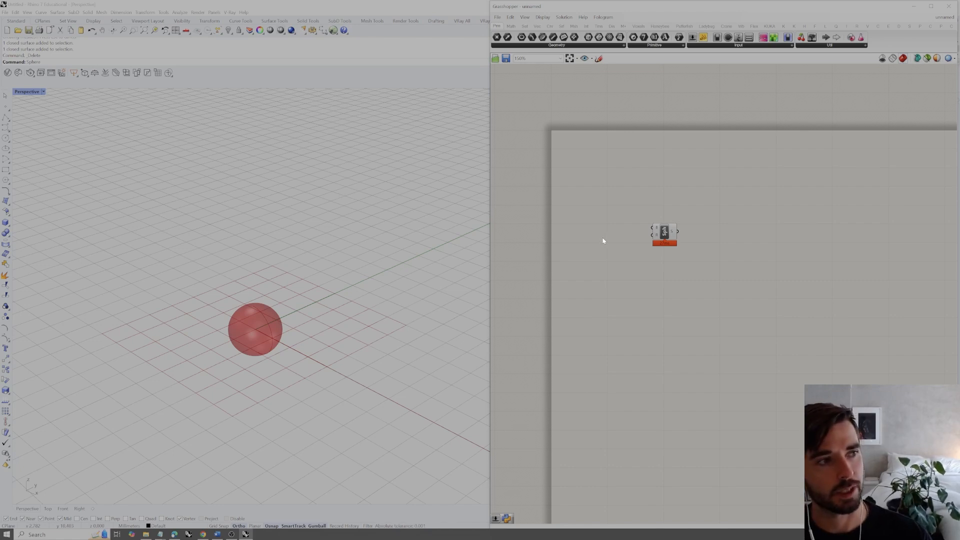
# Add a number slider by entering the value 5 in the canvas component search and raise it to 10
pyautogui.doubleClick(604, 241)
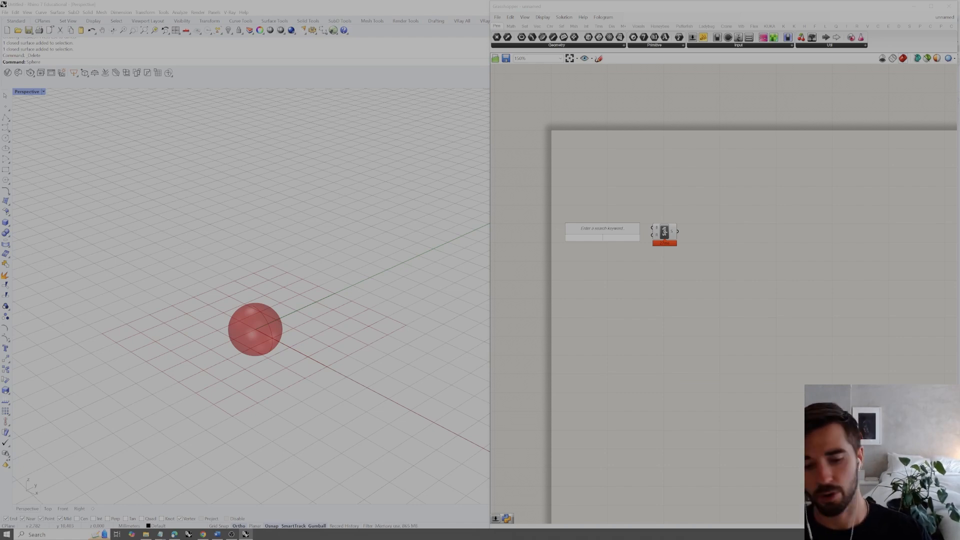
pyautogui.write('5')
pyautogui.press('Return')
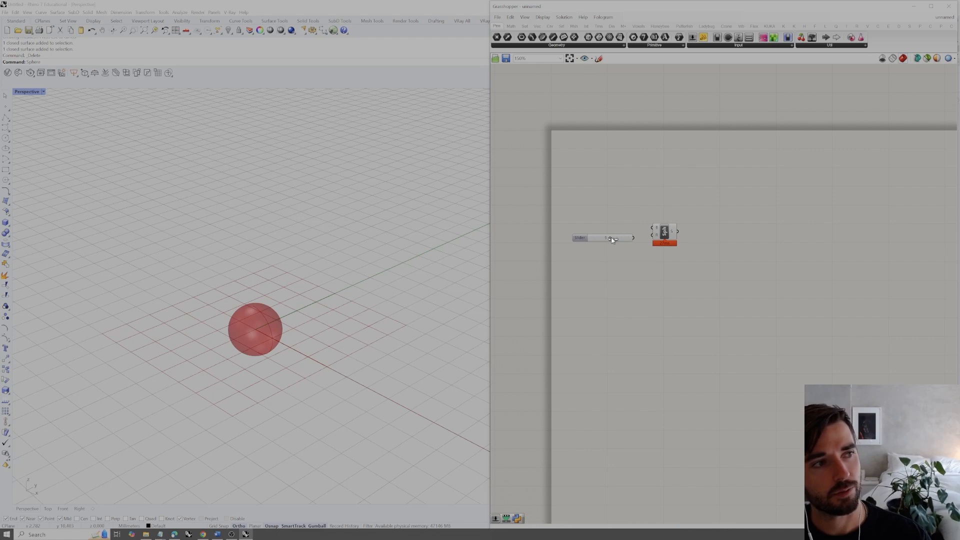
pyautogui.moveTo(610, 238); pyautogui.dragTo(637, 243)
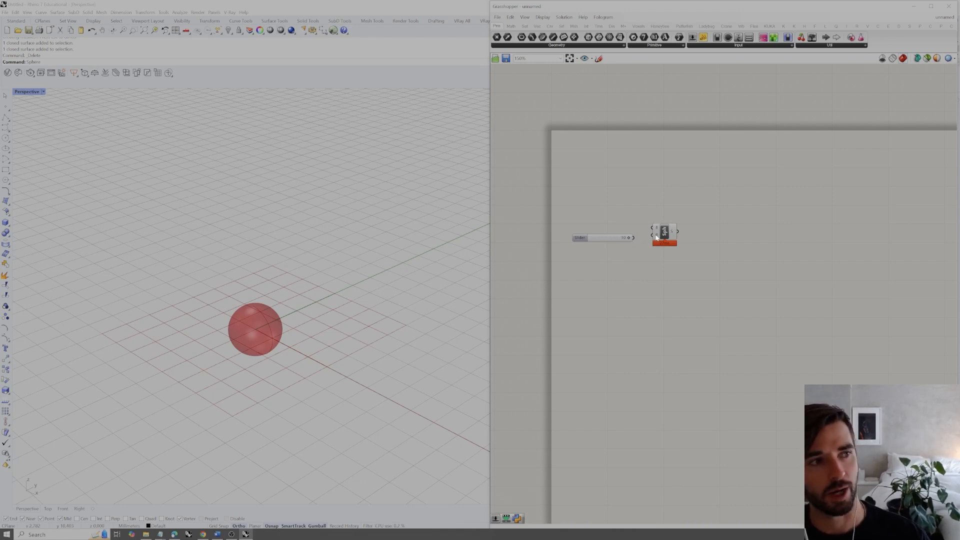
# Connect the slider to the Sphere's radius input and vary the radius from 10 down to 0 and back up
pyautogui.moveTo(635, 237); pyautogui.dragTo(648, 238)
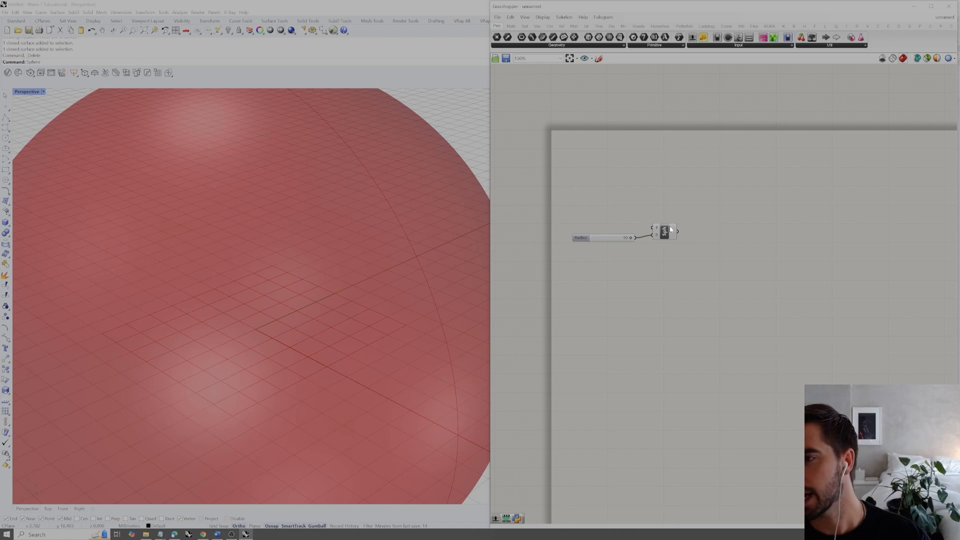
pyautogui.scroll(-3, 404, 274)
pyautogui.scroll(-2, 403, 269)
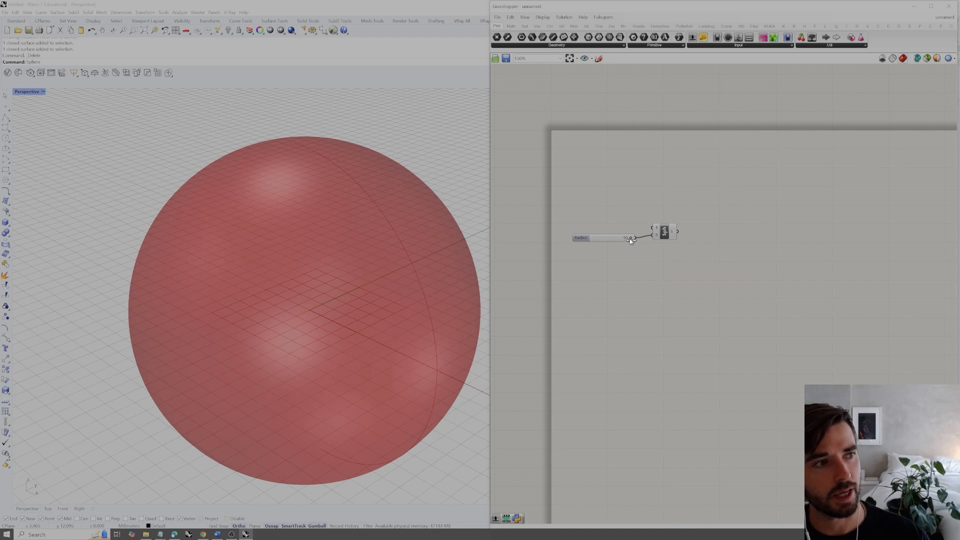
pyautogui.moveTo(630, 239); pyautogui.dragTo(588, 242)
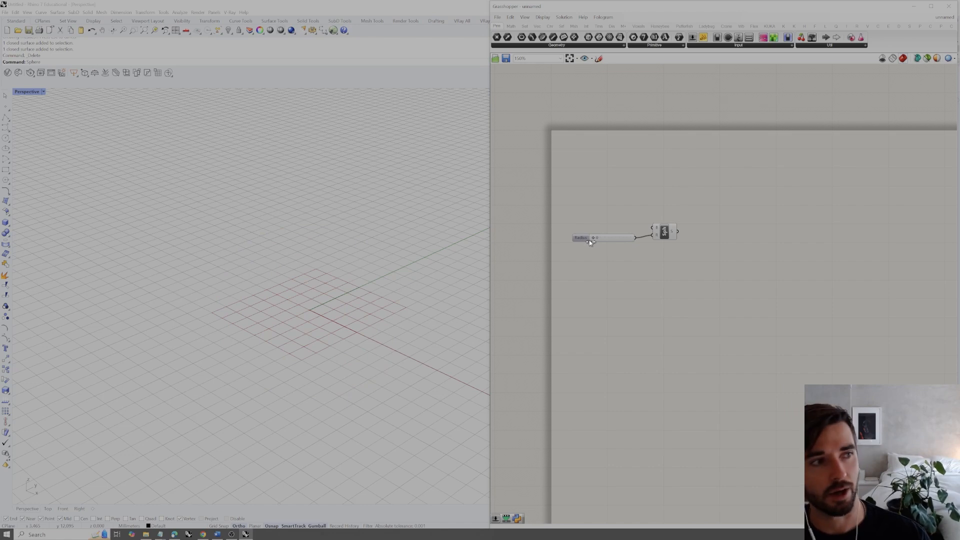
pyautogui.moveTo(593, 241); pyautogui.dragTo(629, 238)
pyautogui.click(653, 255)
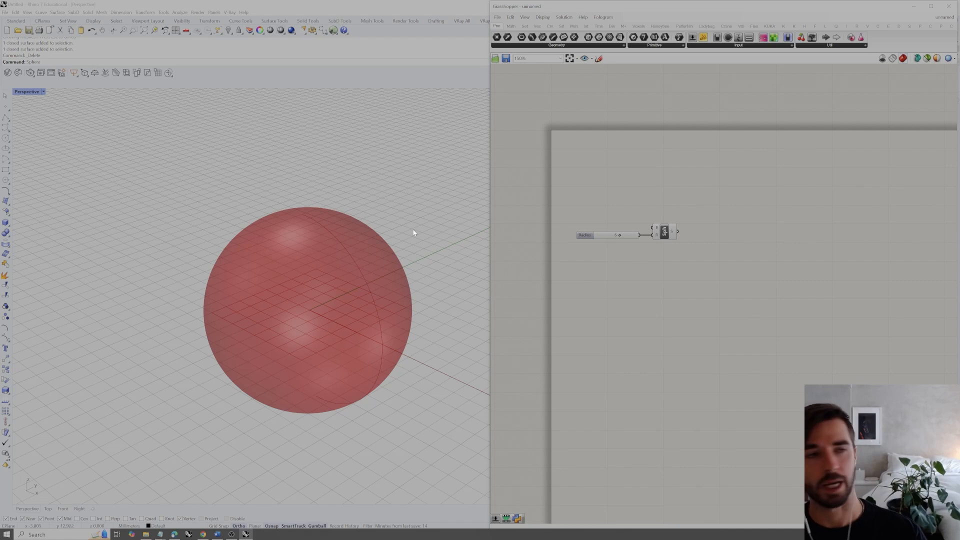
# Delete the number slider that drives the Sphere component's radius
pyautogui.moveTo(433, 161); pyautogui.dragTo(245, 398)
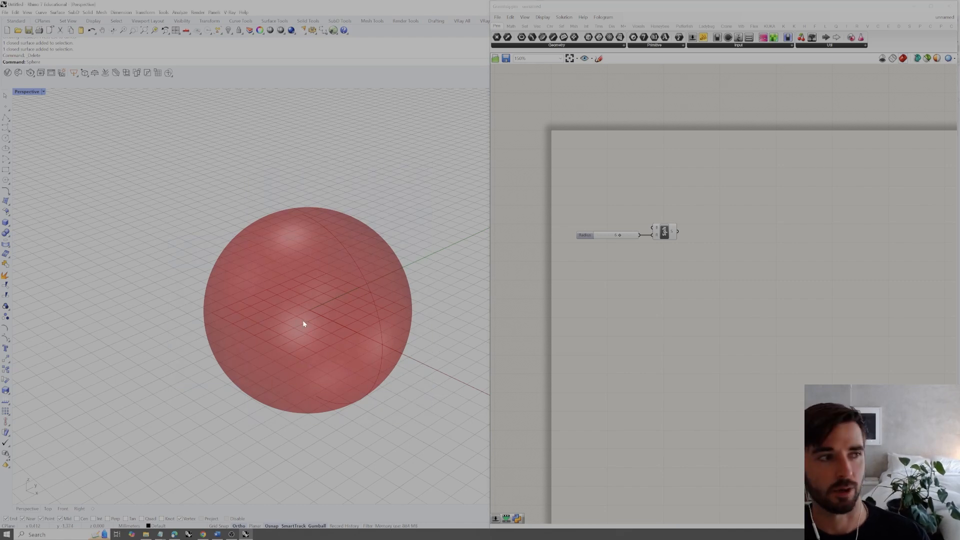
pyautogui.moveTo(619, 237)
pyautogui.mouseDown()
pyautogui.moveTo(608, 236)
pyautogui.moveTo(631, 236)
pyautogui.moveTo(607, 238)
pyautogui.moveTo(620, 238)
pyautogui.mouseUp()
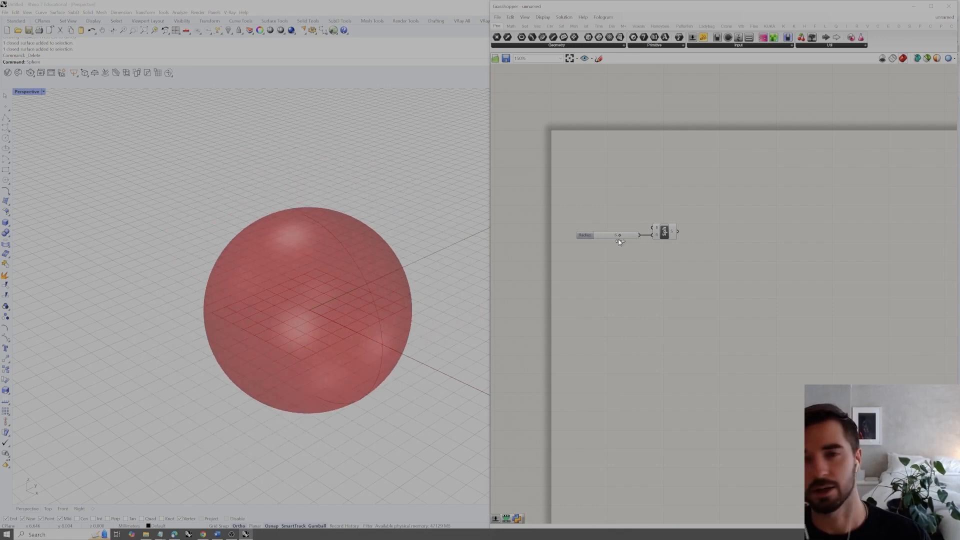
pyautogui.moveTo(673, 232)
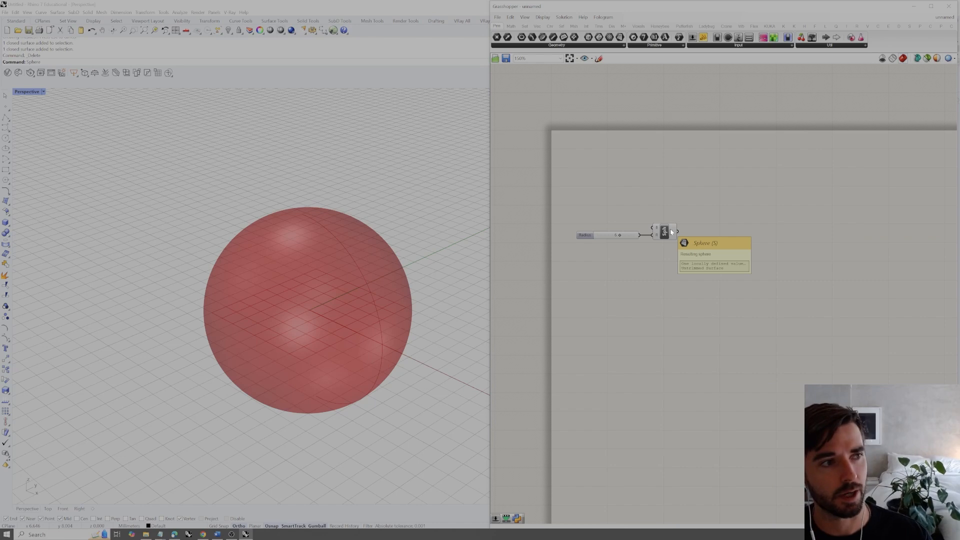
pyautogui.click(625, 237)
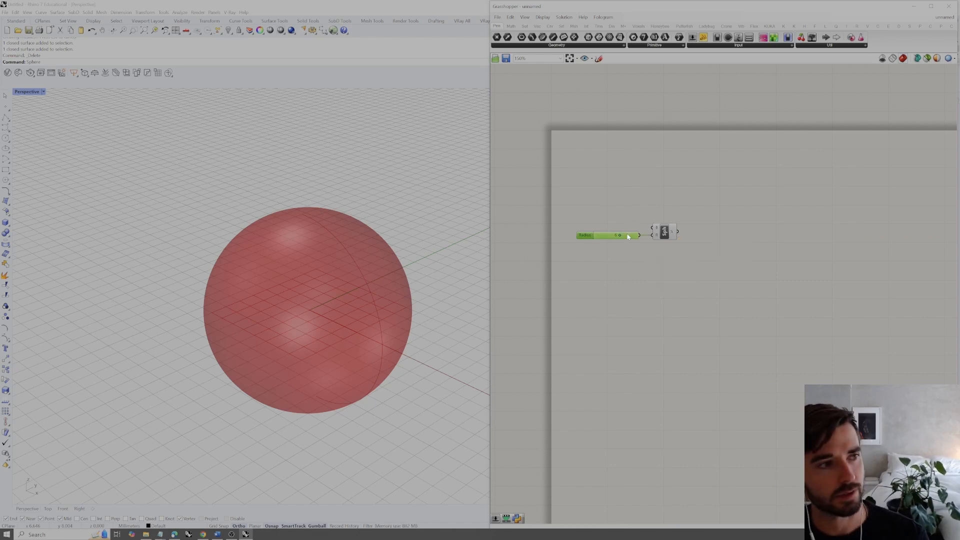
pyautogui.press('Delete')
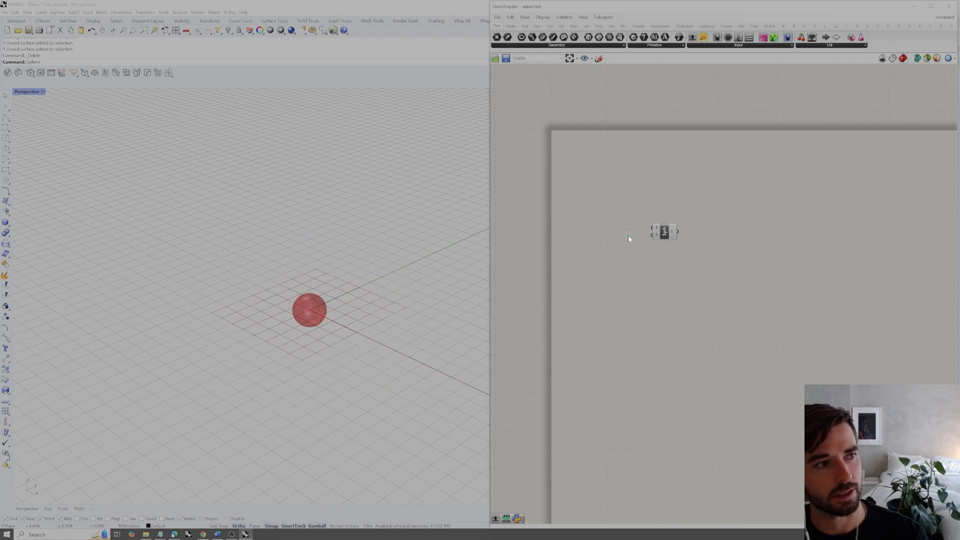
# Add a number slider ranging from 1 to 20 with a starting value of 4, using the search expression 1<4<20
pyautogui.doubleClick(609, 250)
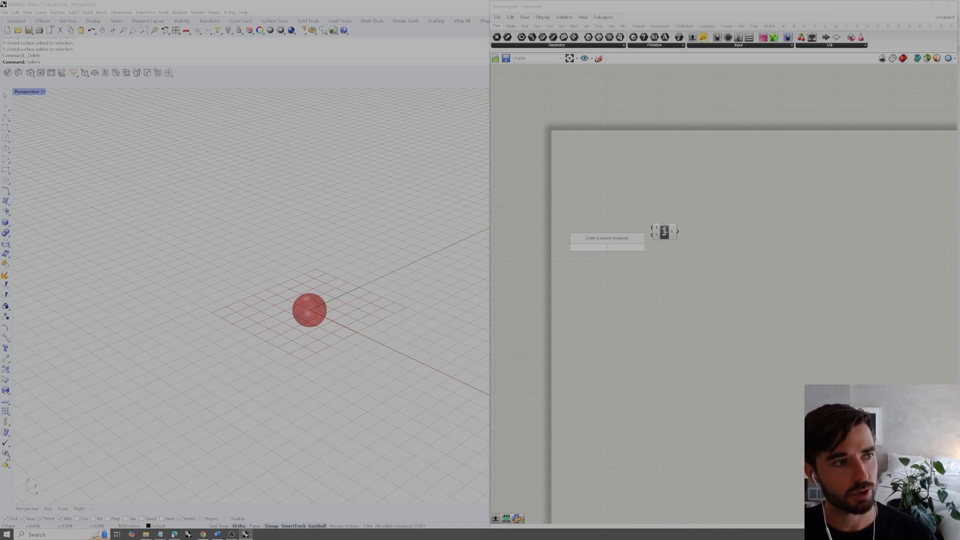
pyautogui.write('1')
pyautogui.press('Return')
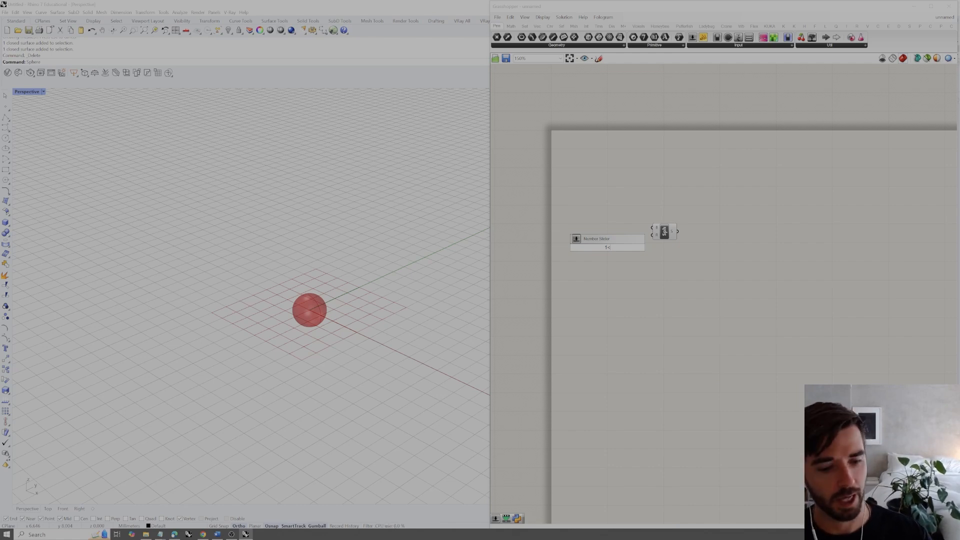
pyautogui.write('<4')
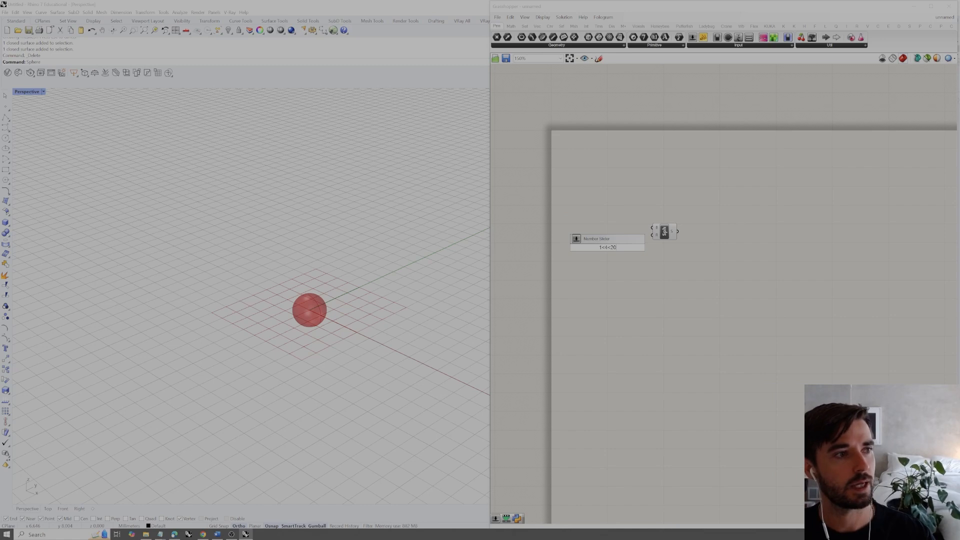
pyautogui.write('<20')
pyautogui.press('Return')
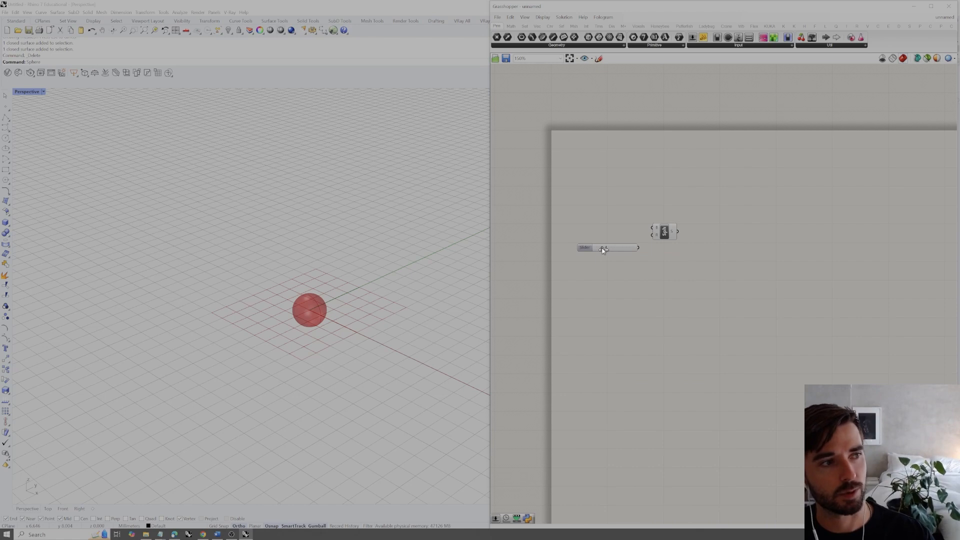
# Set the new number slider to 20 and connect it to the Sphere component's radius input
pyautogui.moveTo(602, 248); pyautogui.dragTo(635, 247)
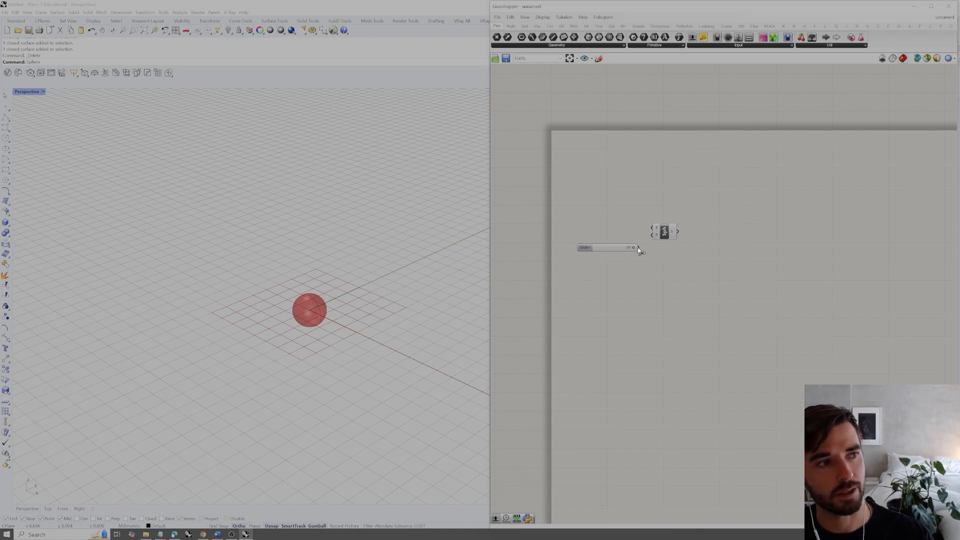
pyautogui.moveTo(639, 248)
pyautogui.mouseDown()
pyautogui.moveTo(653, 259)
pyautogui.moveTo(653, 238)
pyautogui.mouseUp()
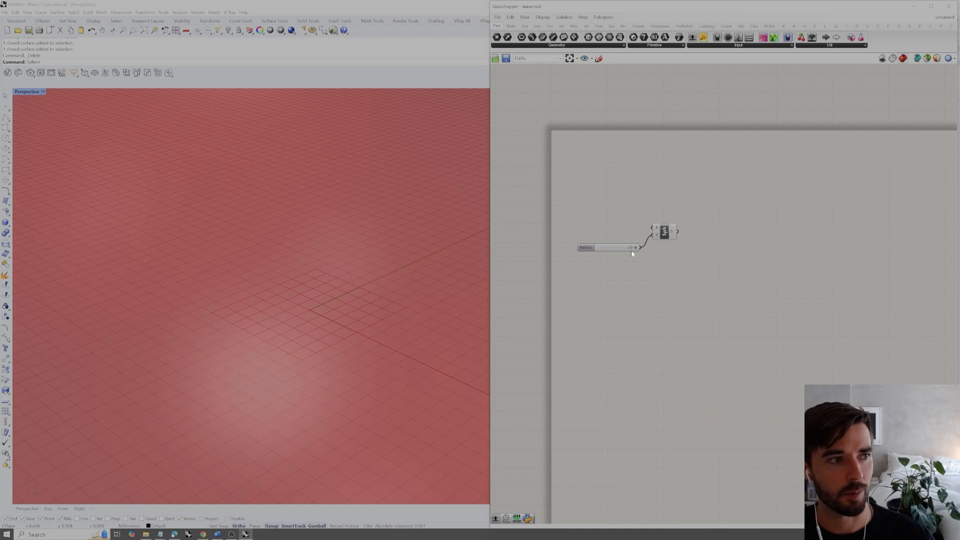
pyautogui.moveTo(657, 236)
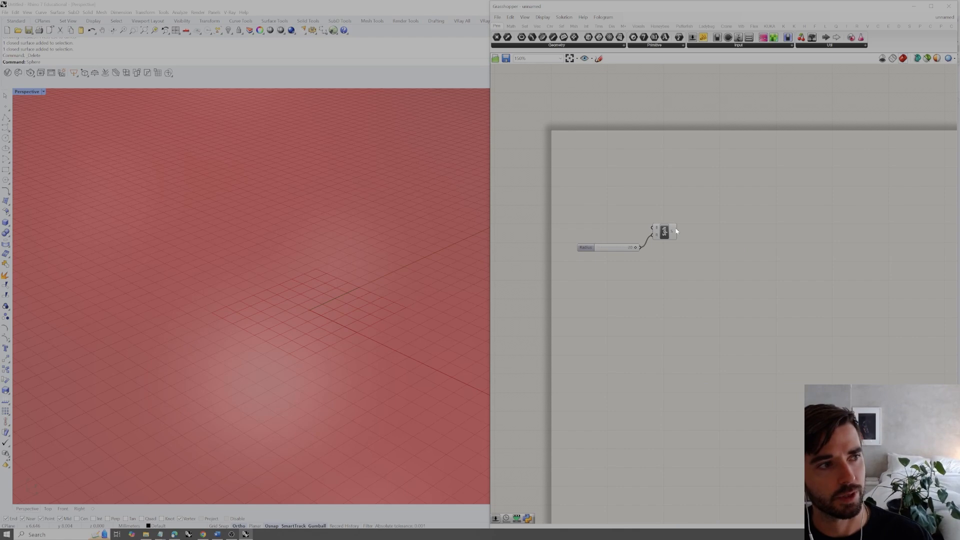
# Add a Panel component to the canvas, place it beyond the Sphere component's output and deselect it
pyautogui.doubleClick(684, 270)
pyautogui.write('panel')
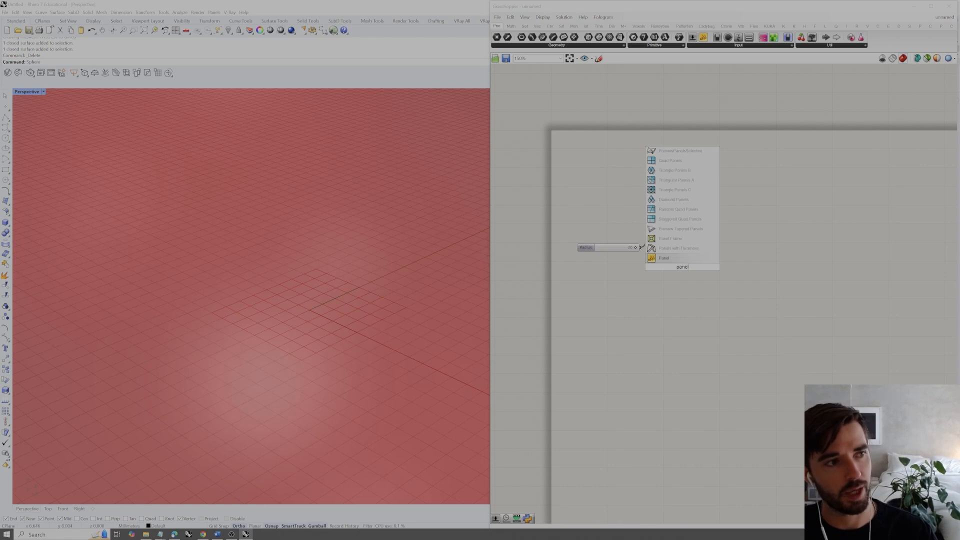
pyautogui.press('Return')
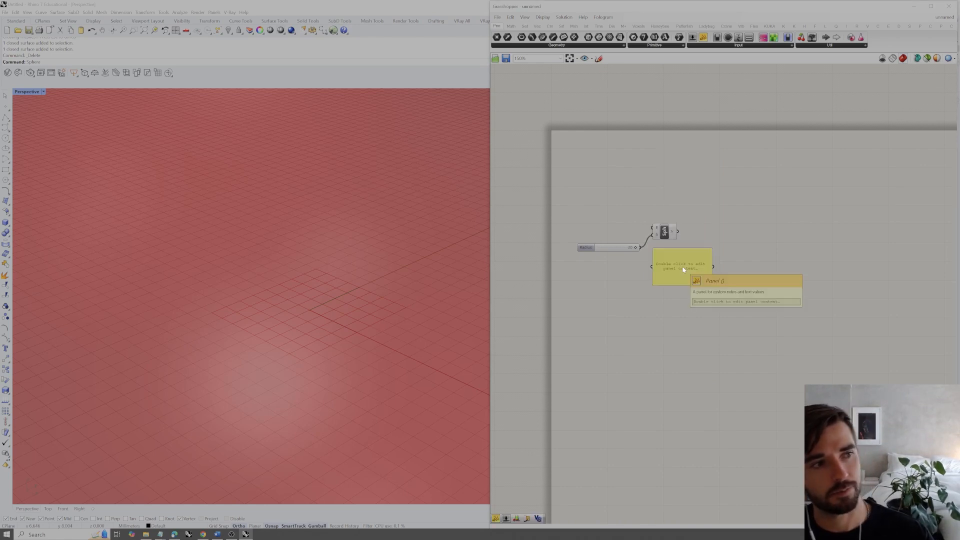
pyautogui.click(684, 271)
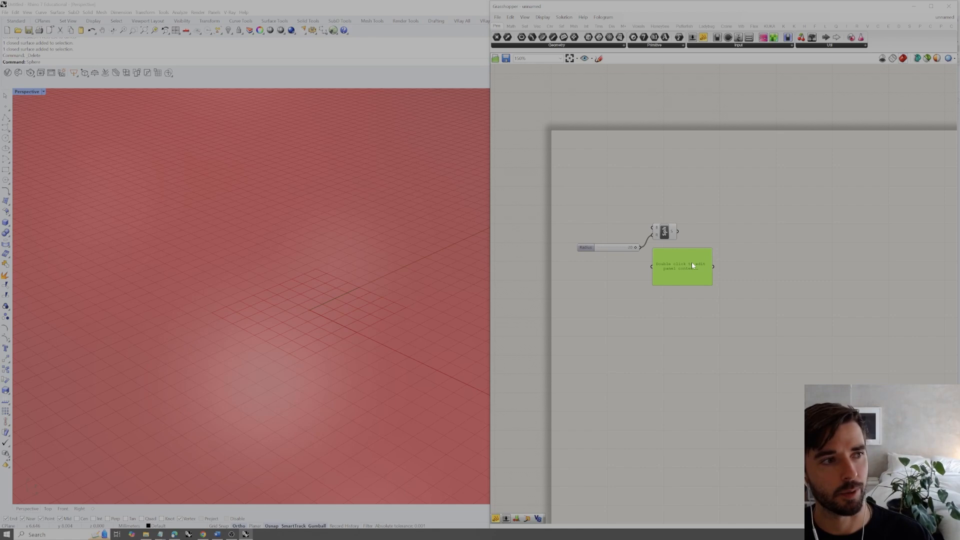
pyautogui.moveTo(682, 255); pyautogui.dragTo(721, 256)
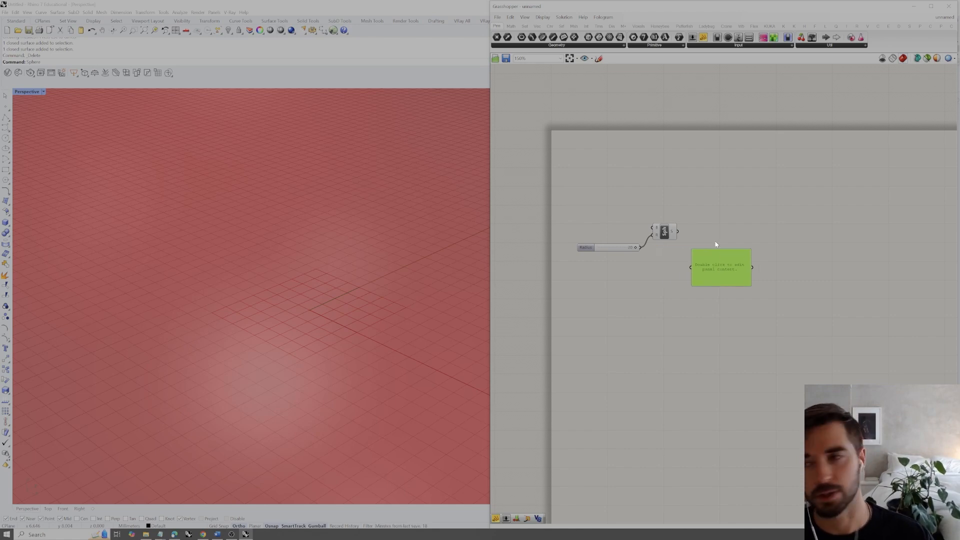
pyautogui.click(694, 227)
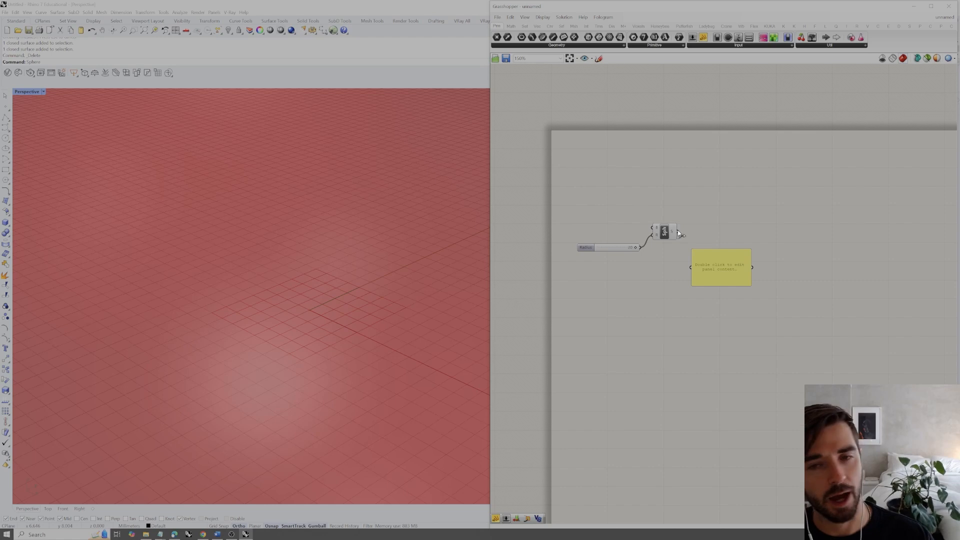
# Connect the Sphere component's output to the Panel and align the panel level with the component
pyautogui.moveTo(680, 233); pyautogui.dragTo(691, 267)
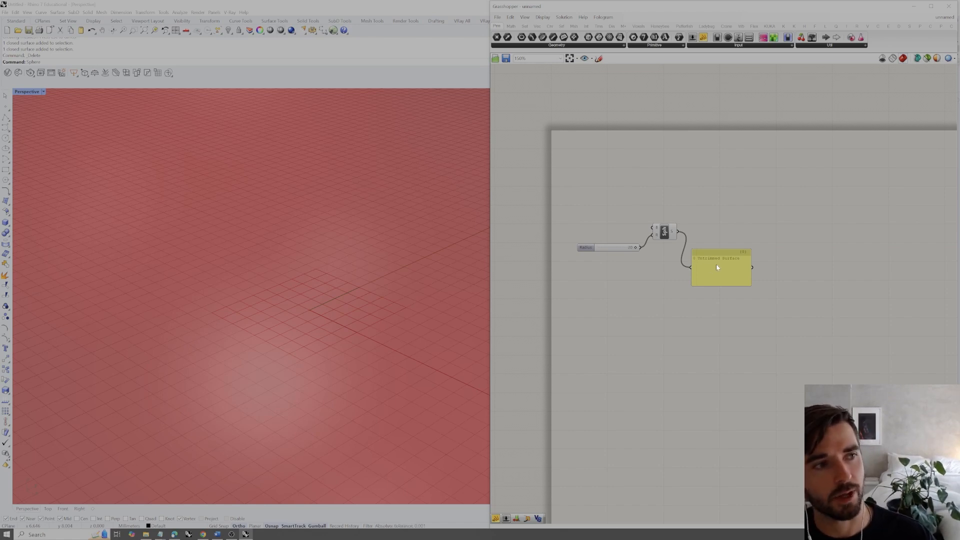
pyautogui.moveTo(717, 267); pyautogui.dragTo(715, 230)
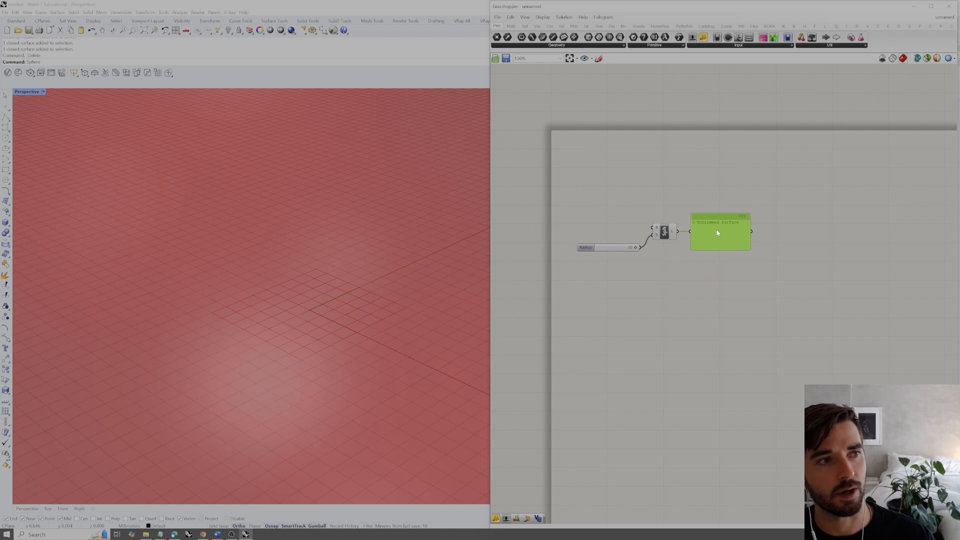
pyautogui.click(725, 191)
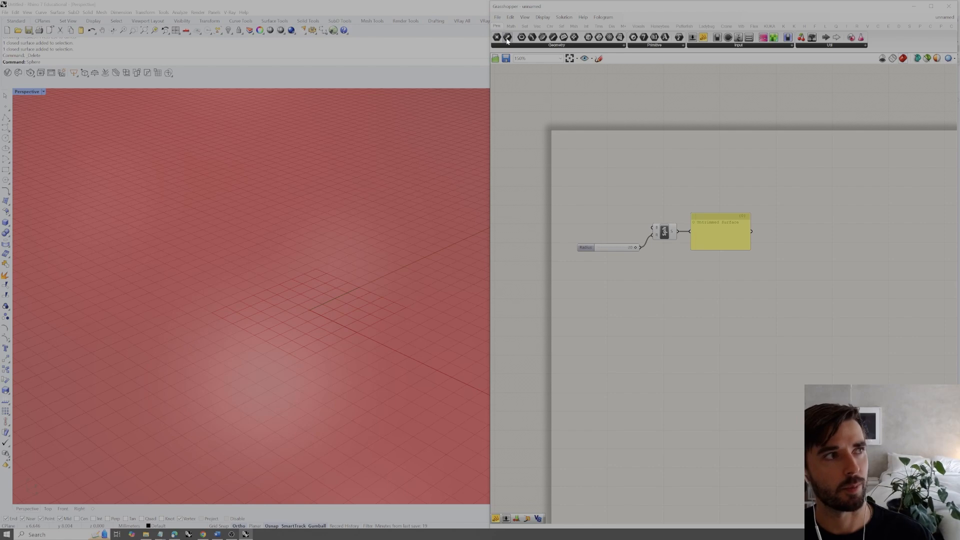
# Add a Point geometry parameter to the canvas above the sphere definition
pyautogui.scroll(-5, 305, 301)
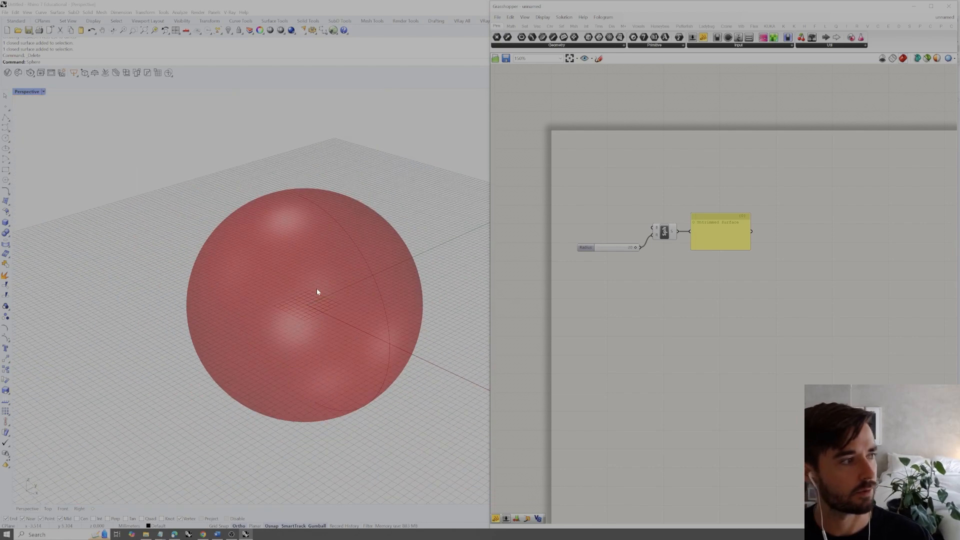
pyautogui.scroll(1, 310, 210)
pyautogui.click(616, 44)
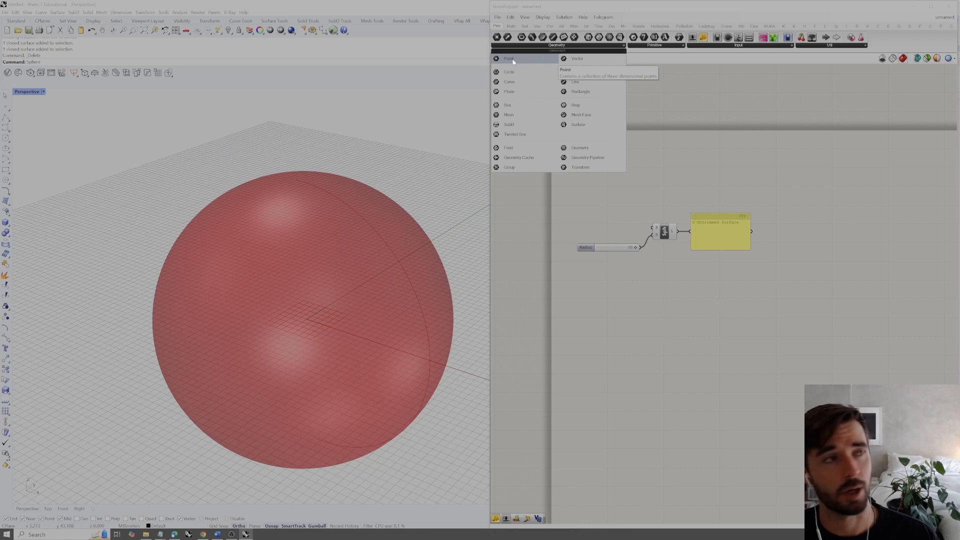
pyautogui.moveTo(513, 61); pyautogui.dragTo(583, 135)
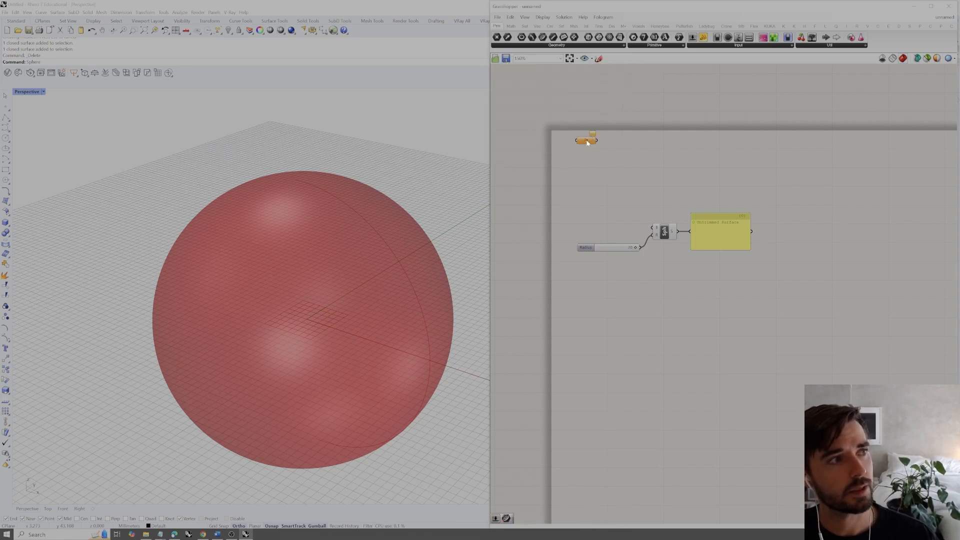
pyautogui.click(558, 51)
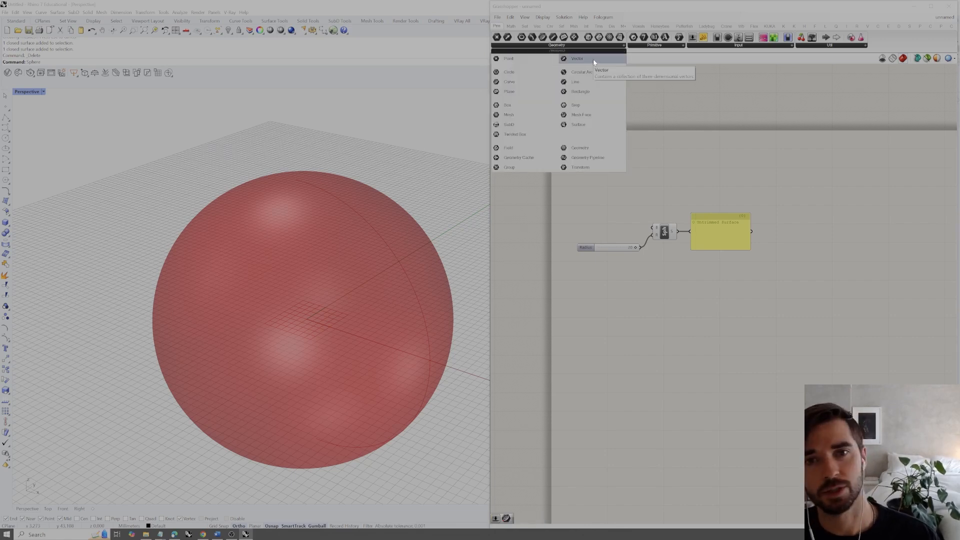
pyautogui.moveTo(593, 59); pyautogui.dragTo(619, 142)
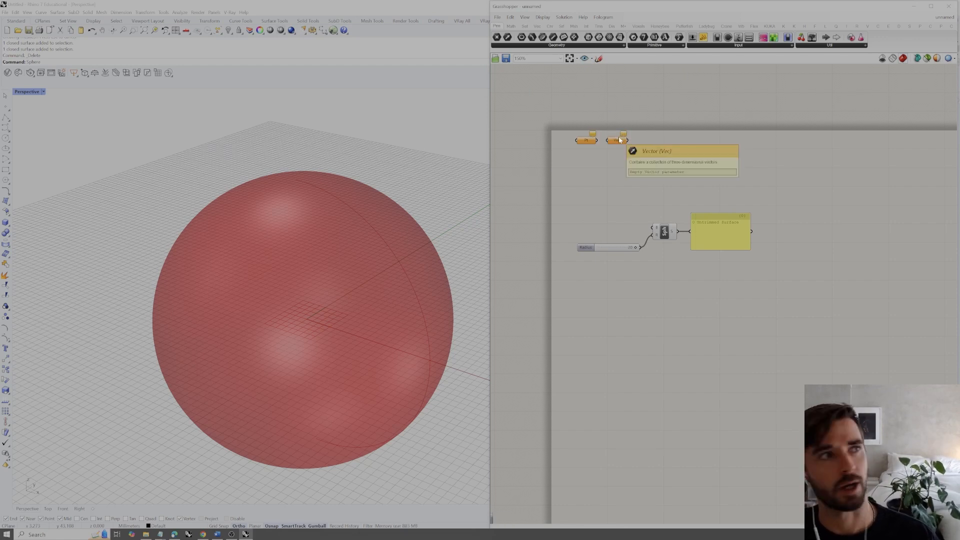
pyautogui.click(621, 46)
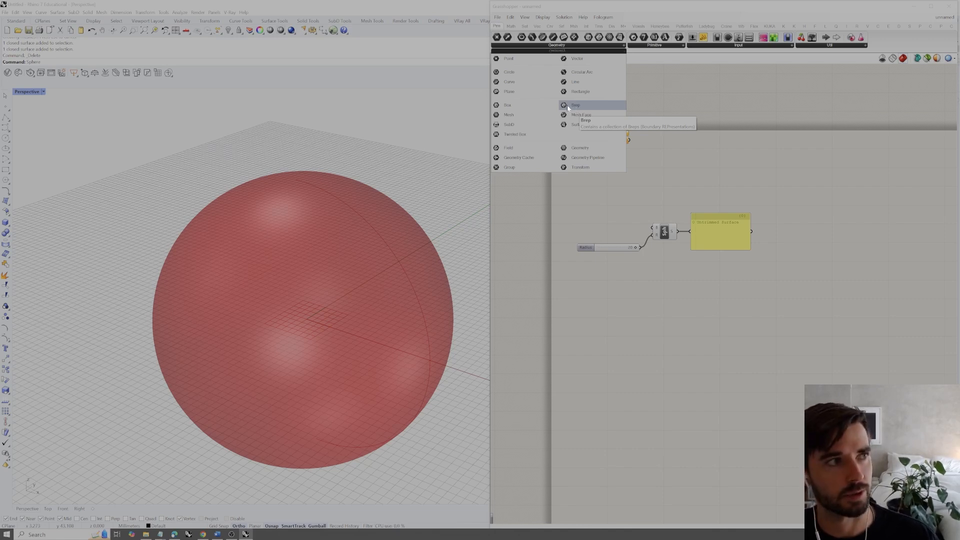
pyautogui.moveTo(626, 139); pyautogui.dragTo(587, 140)
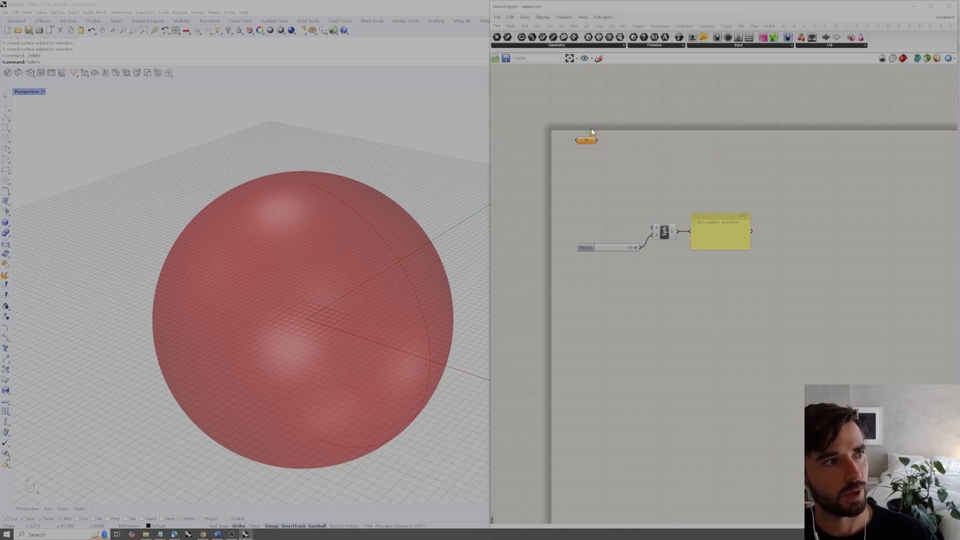
# Move the Point parameter close to the Sphere component, just above the radius slider
pyautogui.click(595, 136)
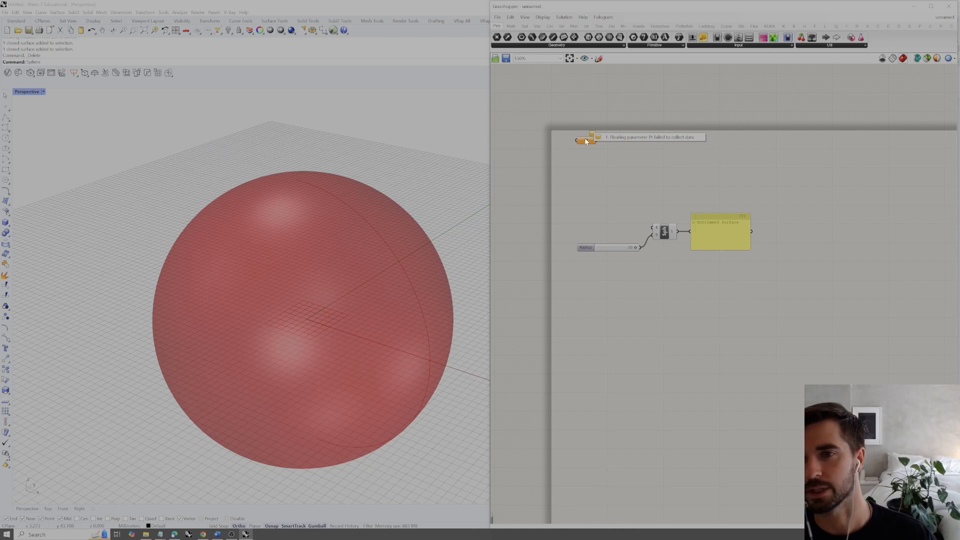
pyautogui.moveTo(586, 141); pyautogui.dragTo(612, 208)
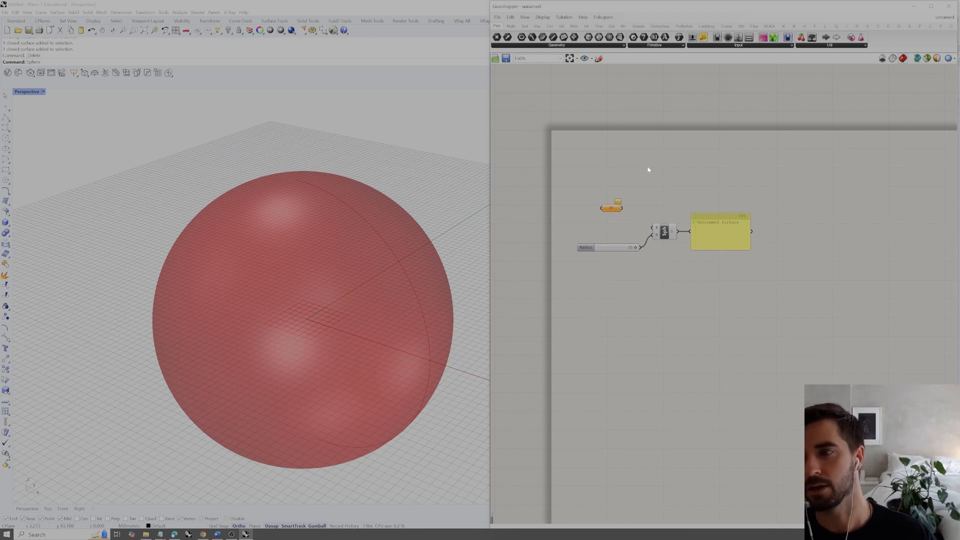
# Place a single point object in Rhino's Perspective viewport, in the empty area beside the sphere
pyautogui.moveTo(419, 242); pyautogui.dragTo(286, 206, button='right')
pyautogui.write('po')
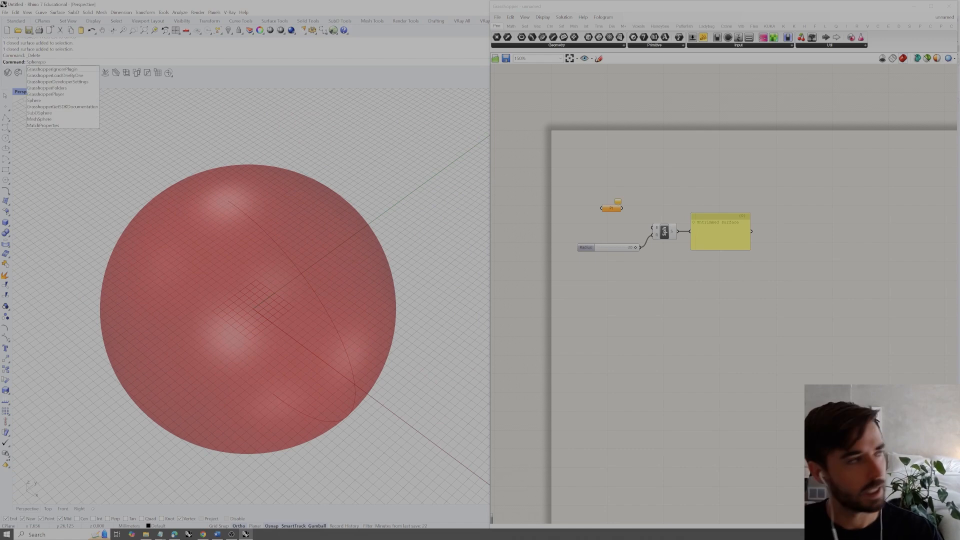
pyautogui.press('BackSpace')
pyautogui.press('BackSpace')
pyautogui.press('BackSpace')
pyautogui.press('BackSpace')
pyautogui.press('BackSpace')
pyautogui.press('BackSpace')
pyautogui.press('BackSpace')
pyautogui.press('BackSpace')
pyautogui.write('Point')
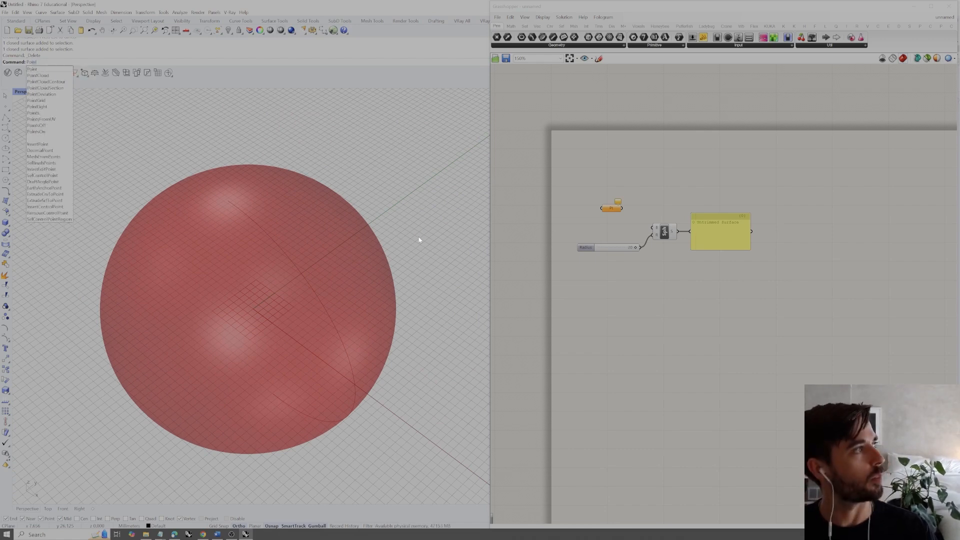
pyautogui.press('Return')
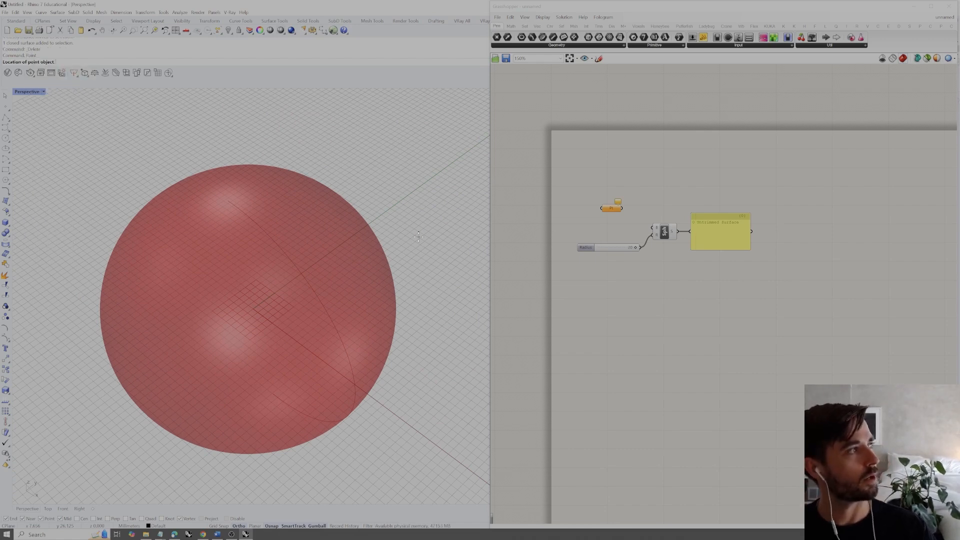
pyautogui.click(428, 237)
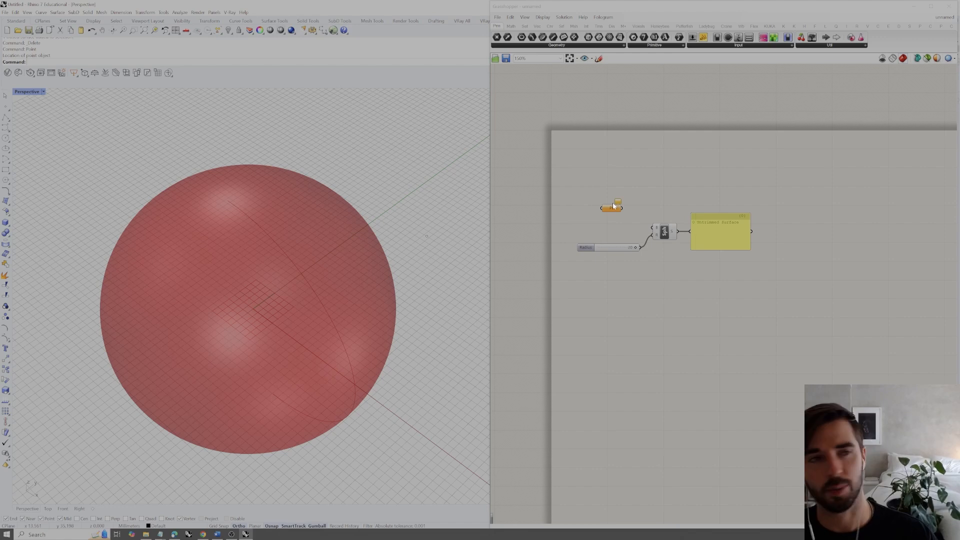
# Select the Rhino point and assign it to the Point parameter with Set one Point
pyautogui.moveTo(620, 207)
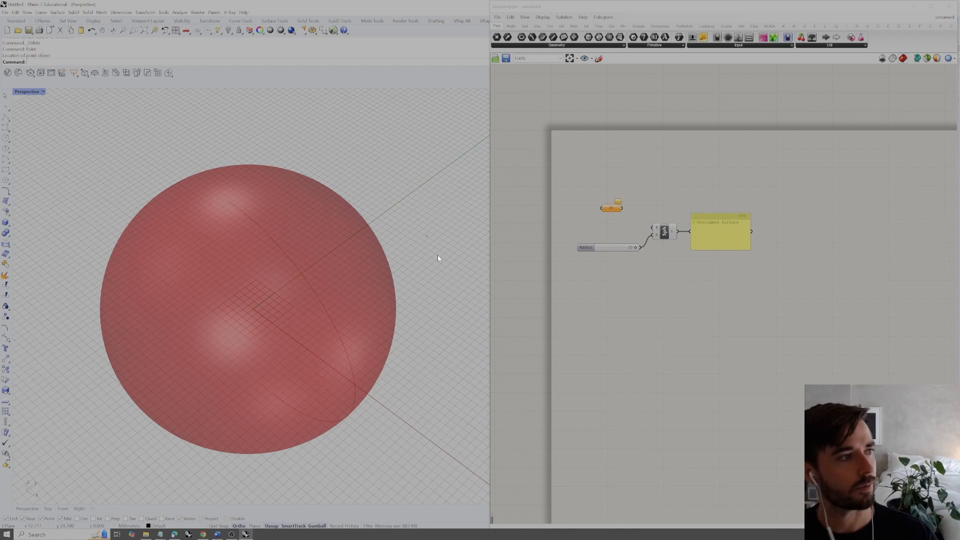
pyautogui.moveTo(405, 266); pyautogui.dragTo(405, 265)
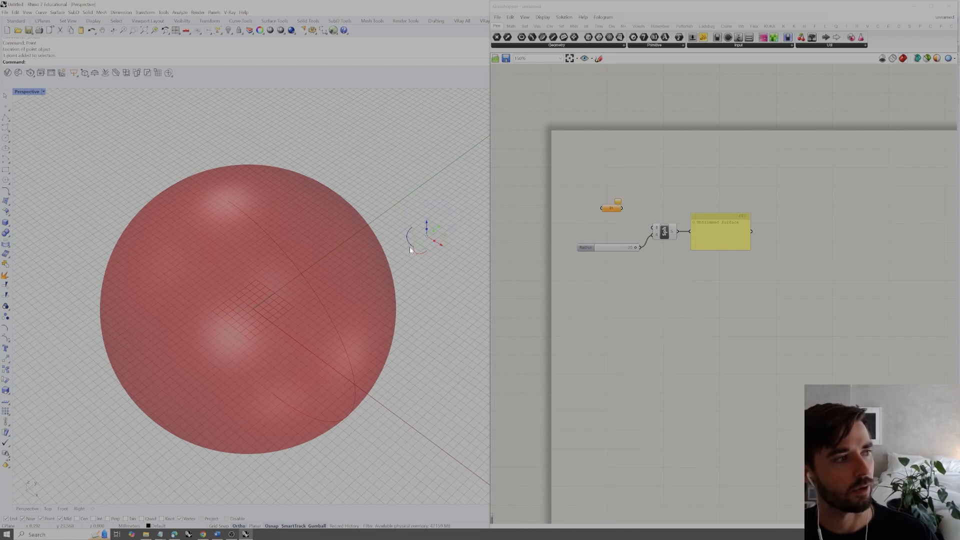
pyautogui.rightClick(612, 209)
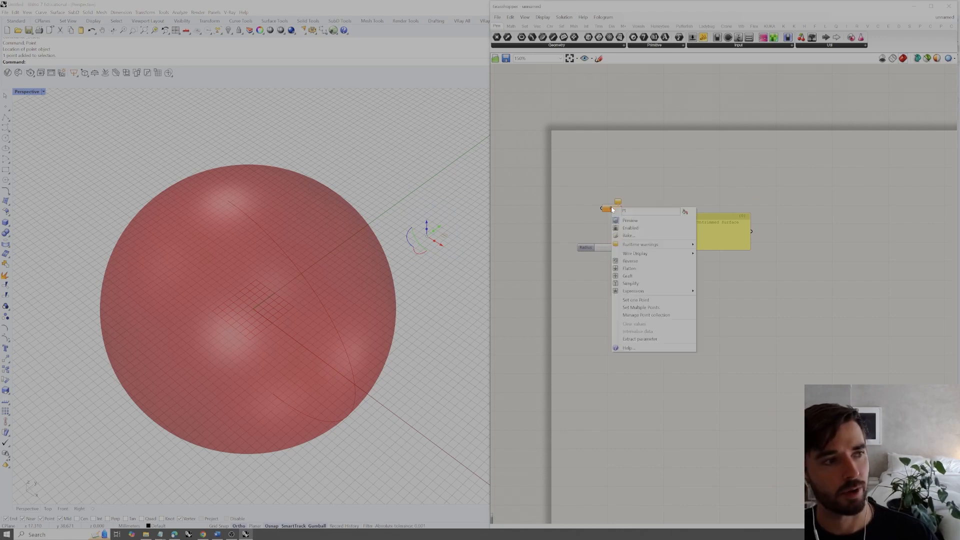
pyautogui.click(638, 301)
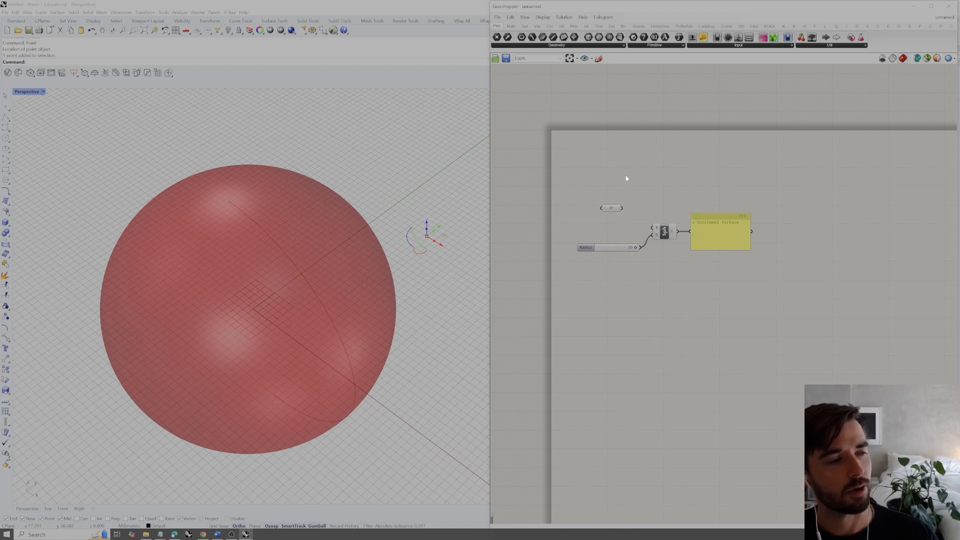
# Move the referenced Rhino point to other positions beside the sphere and leave it selected
pyautogui.moveTo(613, 211)
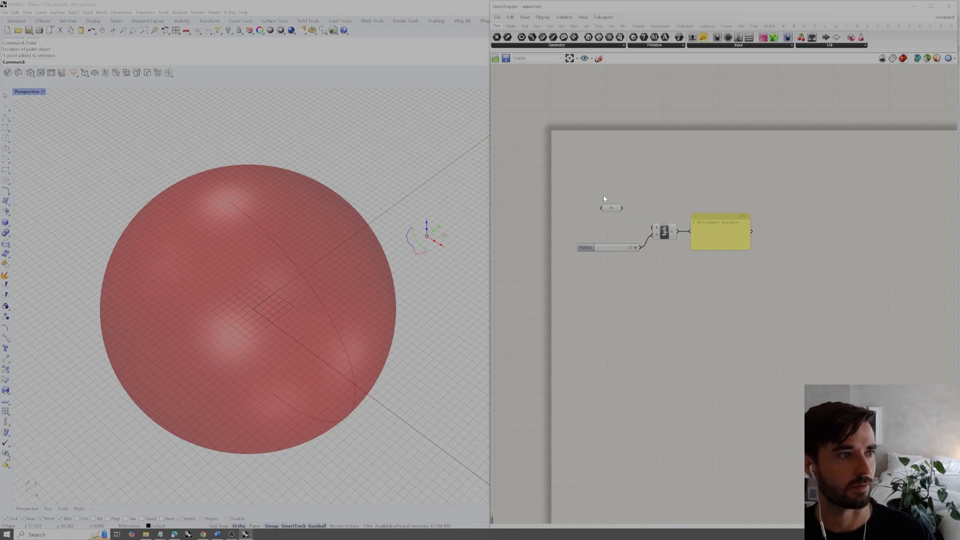
pyautogui.moveTo(428, 236); pyautogui.dragTo(453, 217)
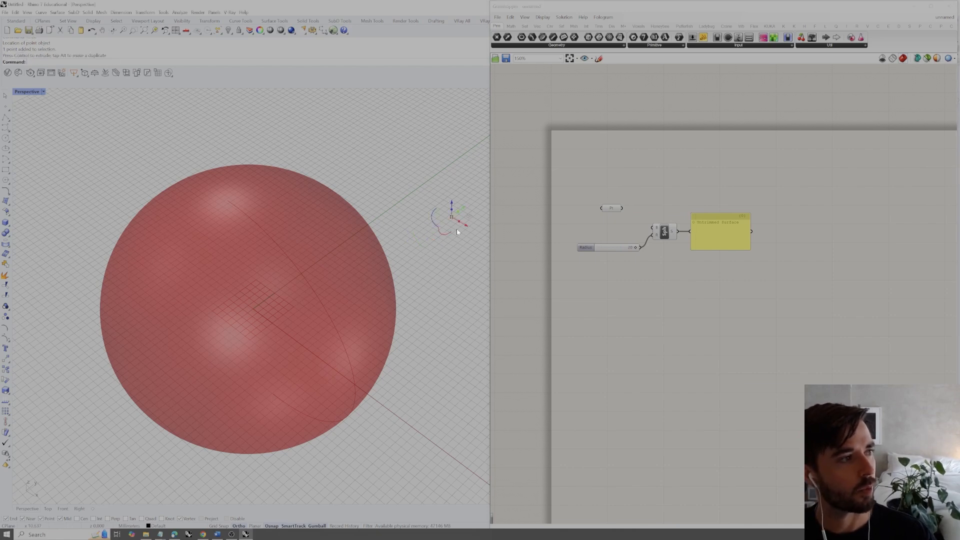
pyautogui.press('Escape')
pyautogui.scroll(2, 452, 218)
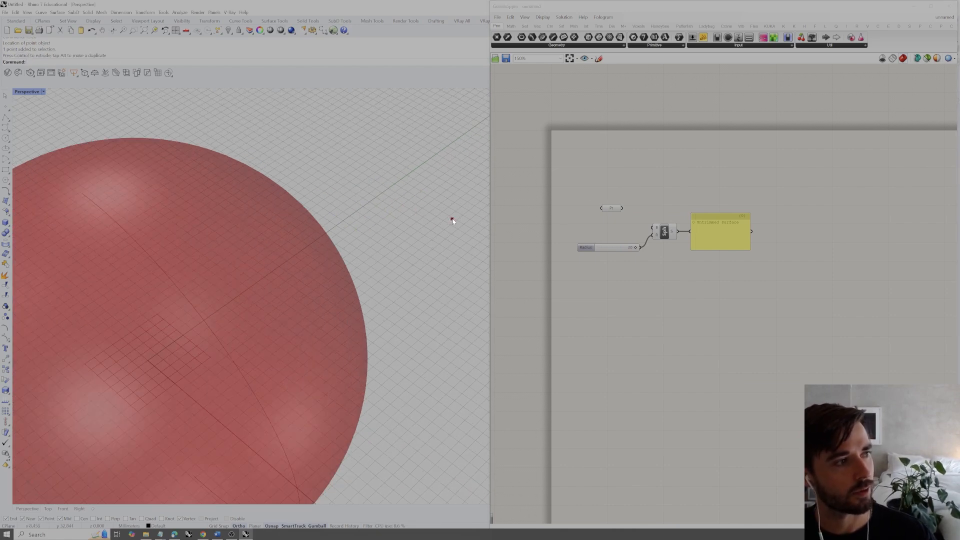
pyautogui.click(452, 219)
pyautogui.moveTo(457, 216); pyautogui.dragTo(367, 227)
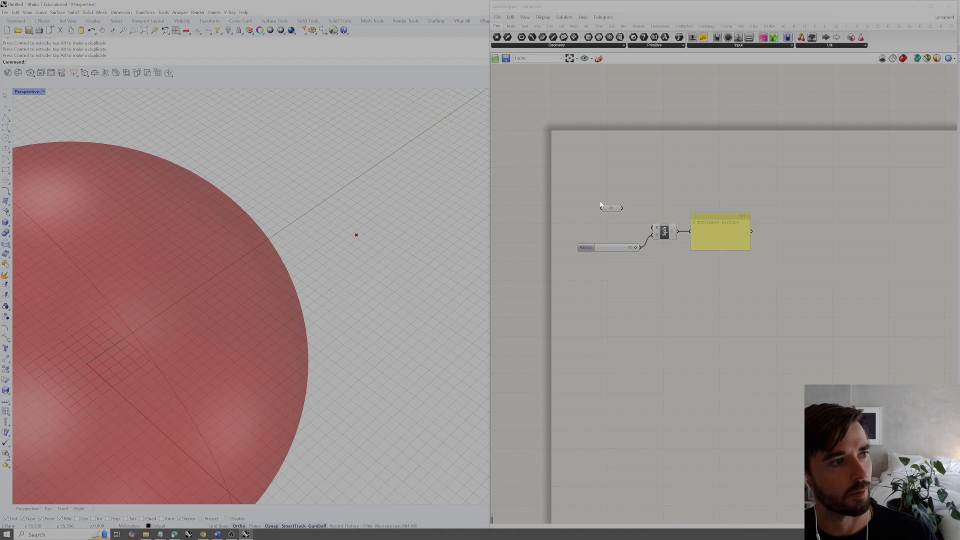
pyautogui.click(356, 235)
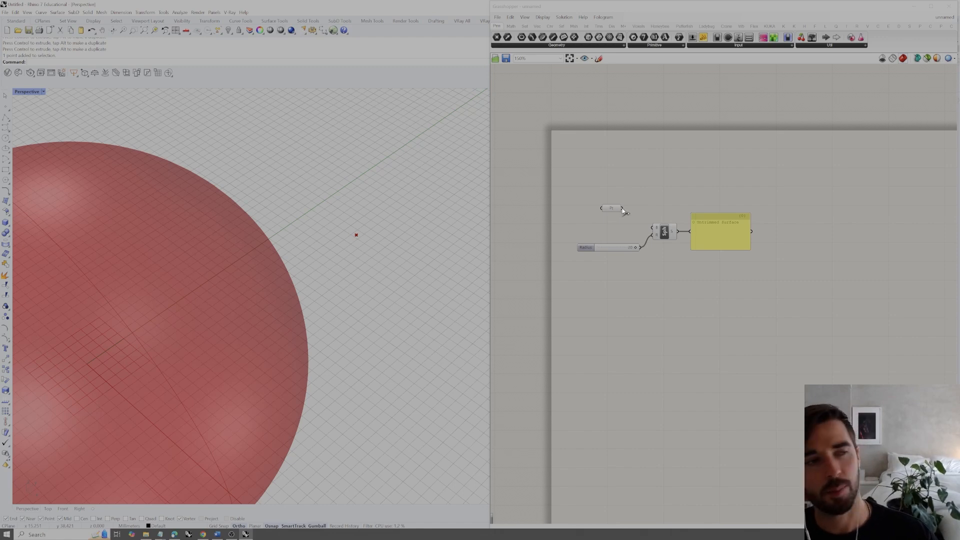
# Connect the Point parameter to the Sphere component's Base input and align it level with that input
pyautogui.moveTo(623, 208); pyautogui.dragTo(654, 229)
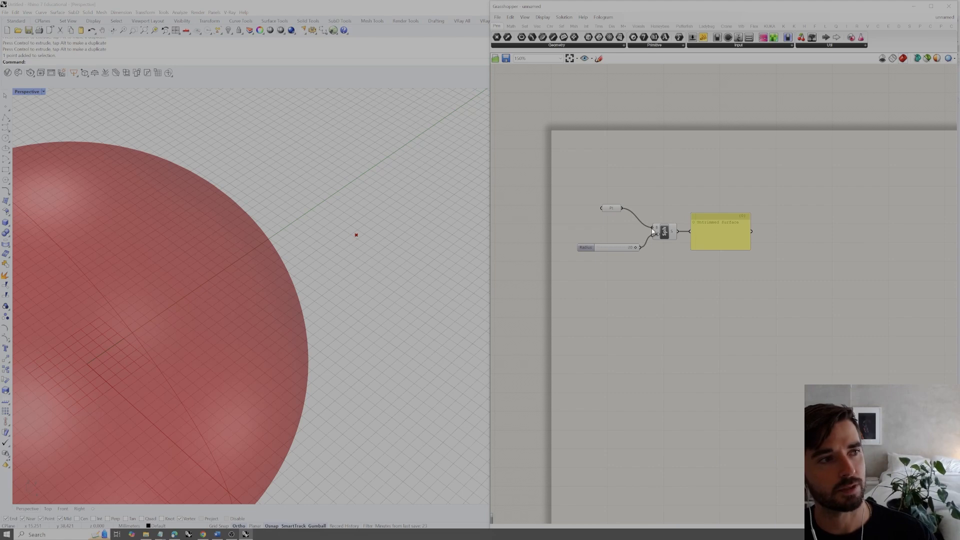
pyautogui.moveTo(612, 209); pyautogui.dragTo(626, 227)
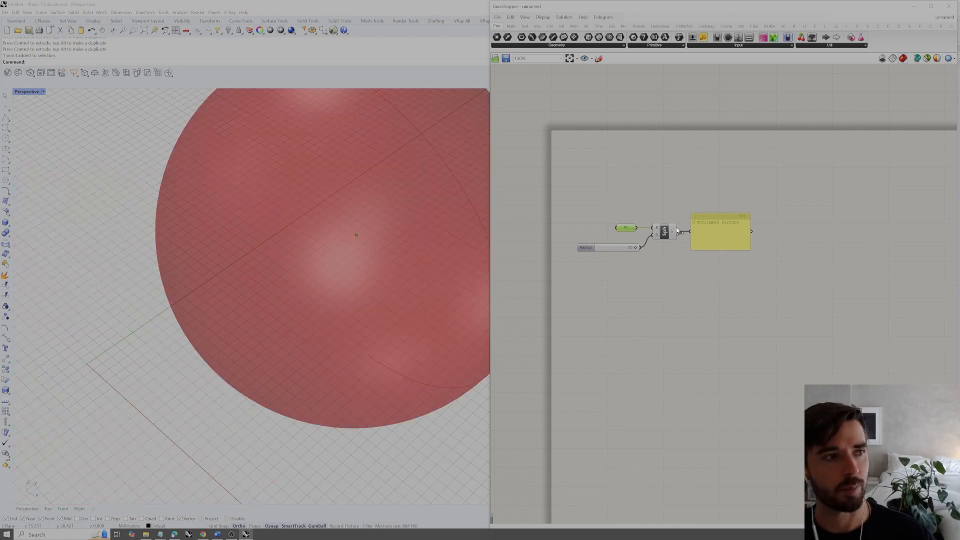
pyautogui.moveTo(658, 230)
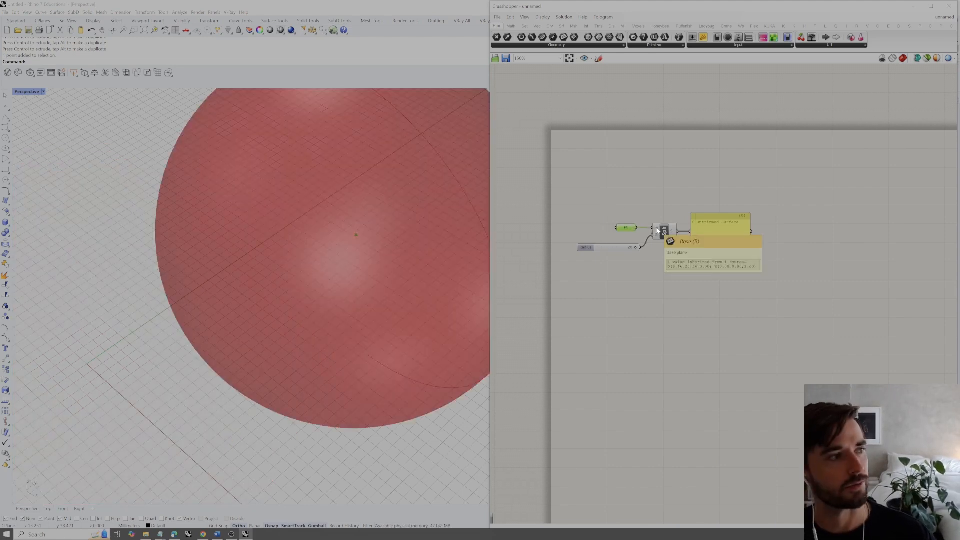
# Select the point at the sphere's centre and reduce the sphere's radius to roughly half with the slider
pyautogui.scroll(-3, 287, 275)
pyautogui.moveTo(288, 274); pyautogui.dragTo(346, 250, button='right')
pyautogui.click(323, 273)
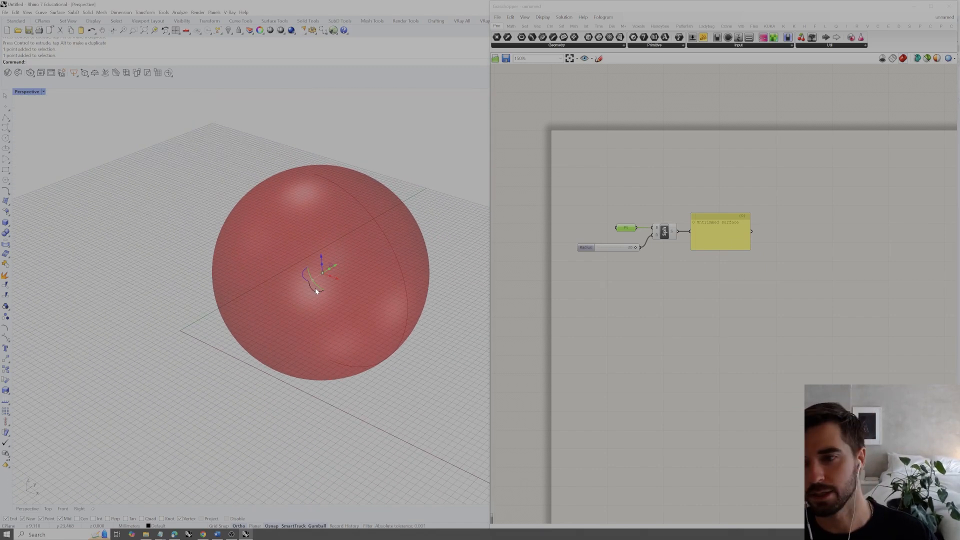
pyautogui.moveTo(317, 292); pyautogui.dragTo(336, 282, button='right')
pyautogui.moveTo(634, 249)
pyautogui.mouseDown()
pyautogui.moveTo(599, 251)
pyautogui.moveTo(632, 251)
pyautogui.moveTo(616, 252)
pyautogui.mouseUp()
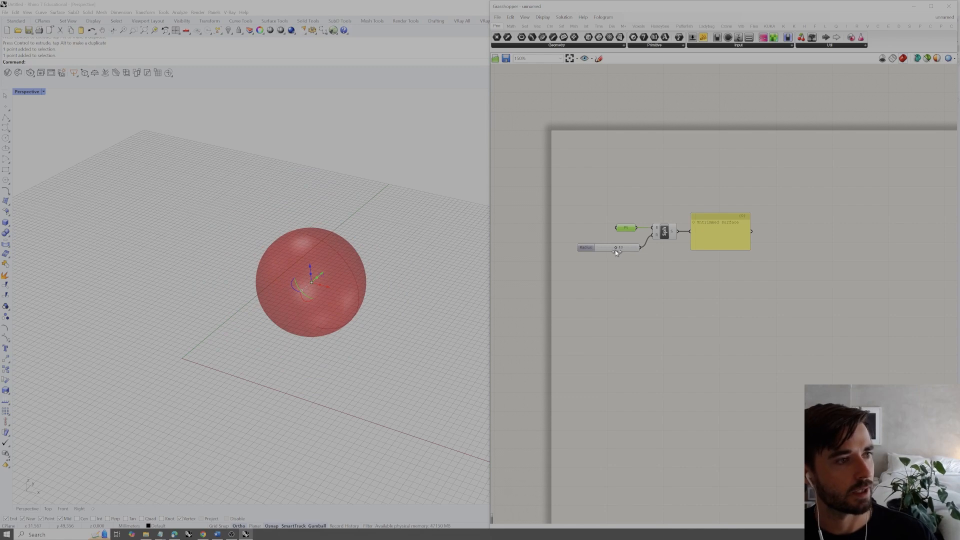
# Move the referenced point to several new locations in the viewport to reposition the sphere
pyautogui.moveTo(325, 293); pyautogui.dragTo(400, 304, button='right')
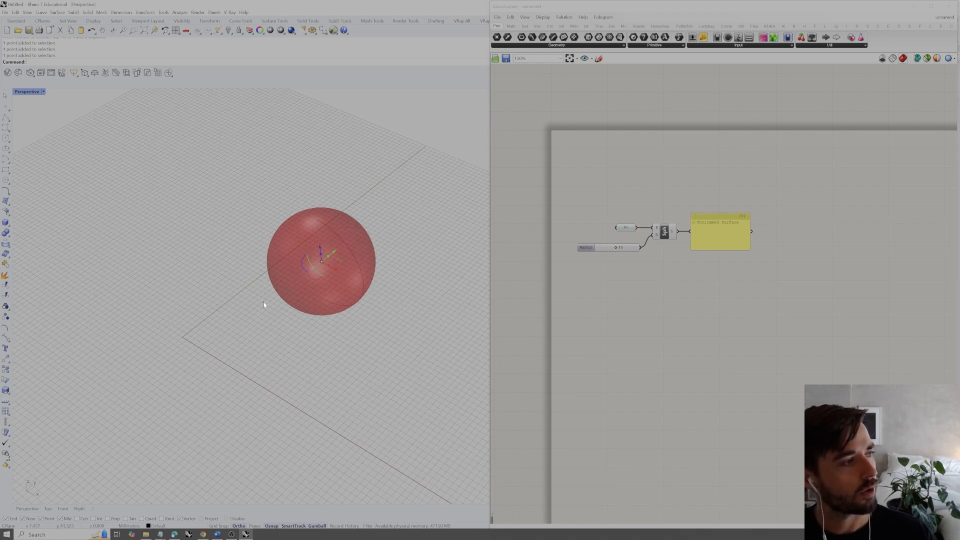
pyautogui.moveTo(333, 253); pyautogui.dragTo(363, 319)
pyautogui.moveTo(401, 317); pyautogui.dragTo(393, 292, button='right')
pyautogui.moveTo(331, 302); pyautogui.dragTo(280, 279, button='right')
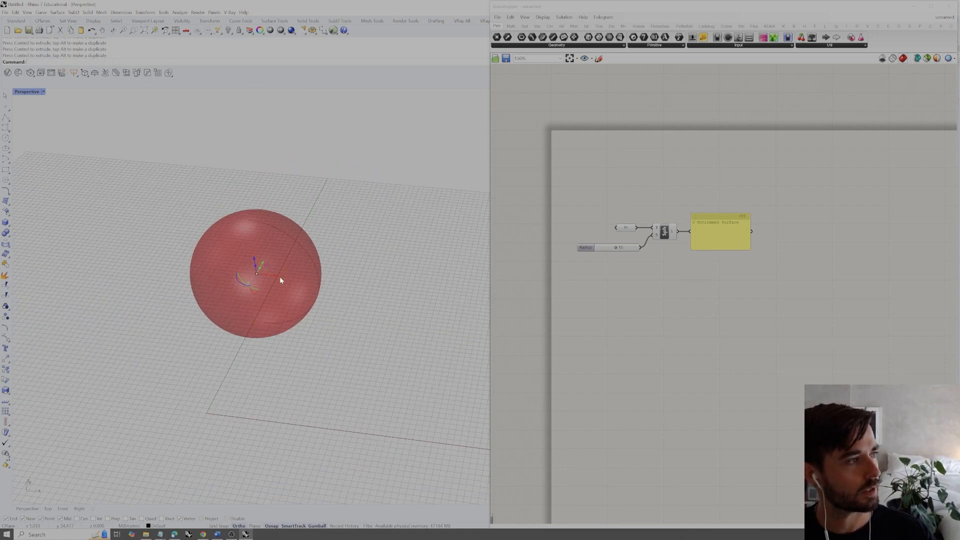
pyautogui.moveTo(261, 265); pyautogui.dragTo(398, 211)
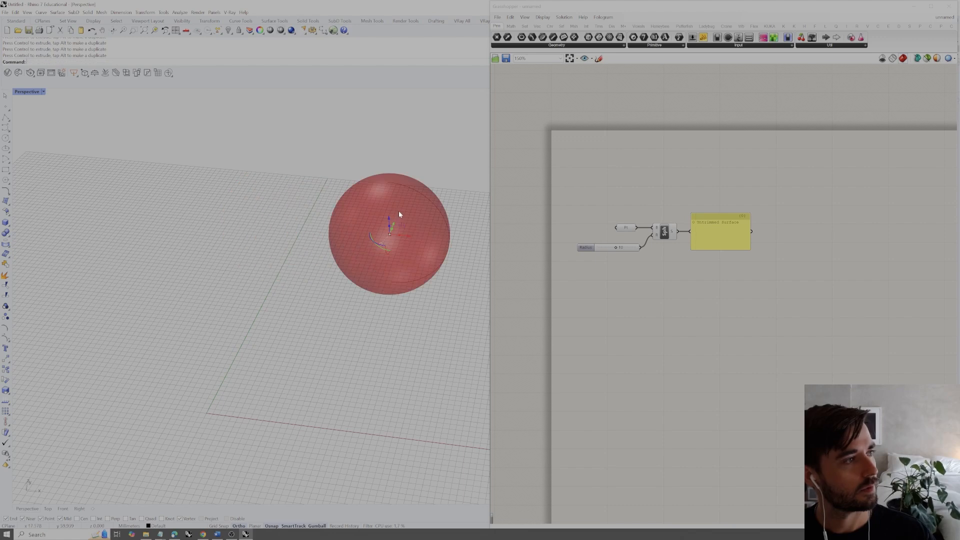
pyautogui.moveTo(387, 299); pyautogui.dragTo(389, 316)
pyautogui.moveTo(390, 317); pyautogui.dragTo(340, 309, button='right')
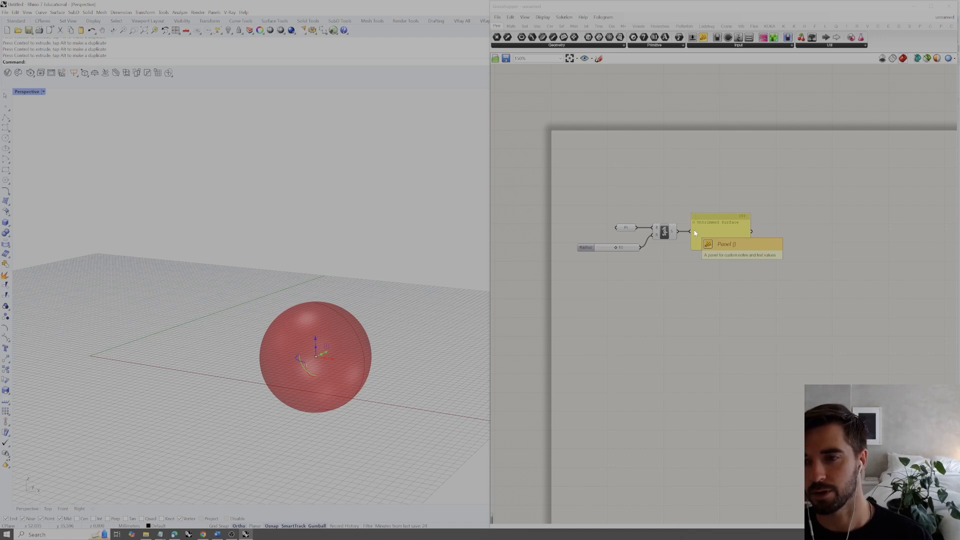
pyautogui.moveTo(571, 278); pyautogui.dragTo(549, 229, button='right')
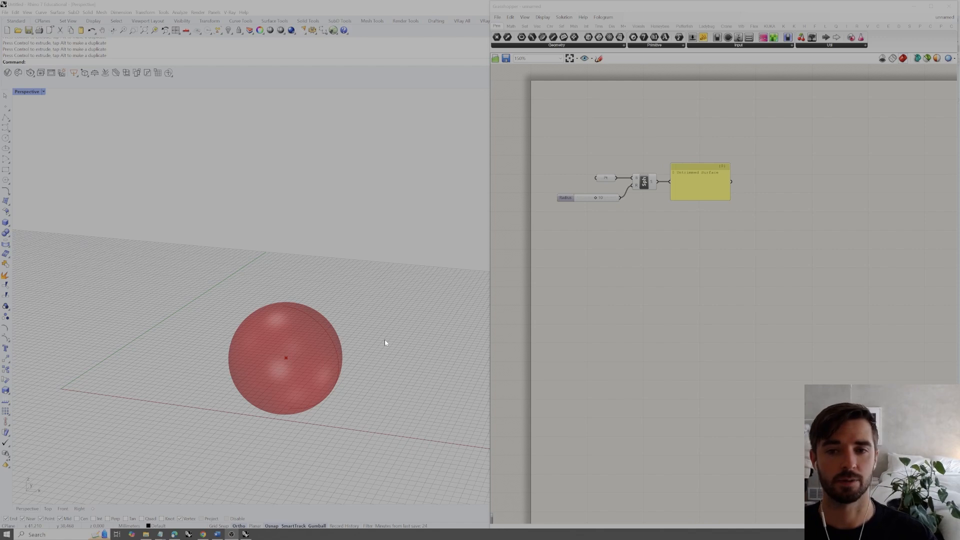
# Bake the Sphere component's output into Rhino on the Default layer
pyautogui.moveTo(377, 337); pyautogui.dragTo(376, 335, button='right')
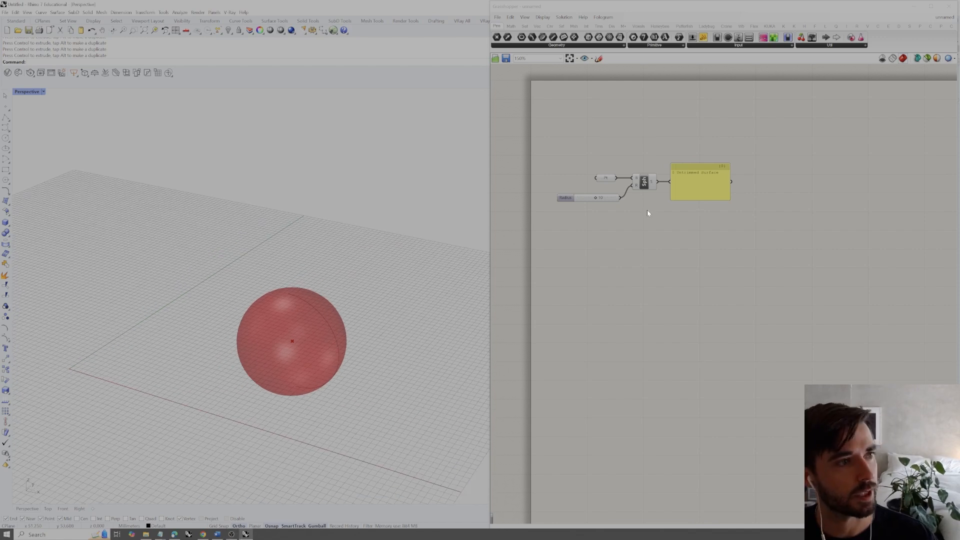
pyautogui.click(648, 184)
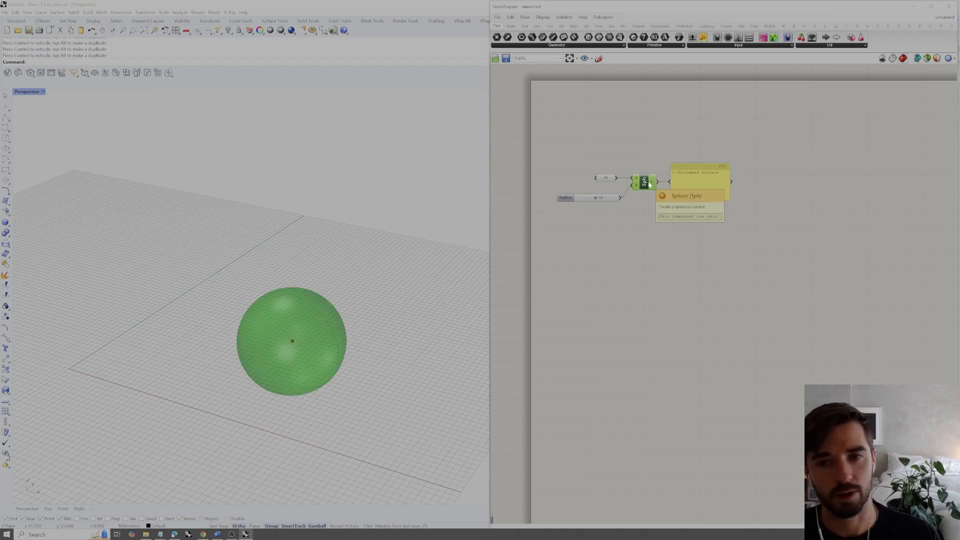
pyautogui.rightClick(651, 184)
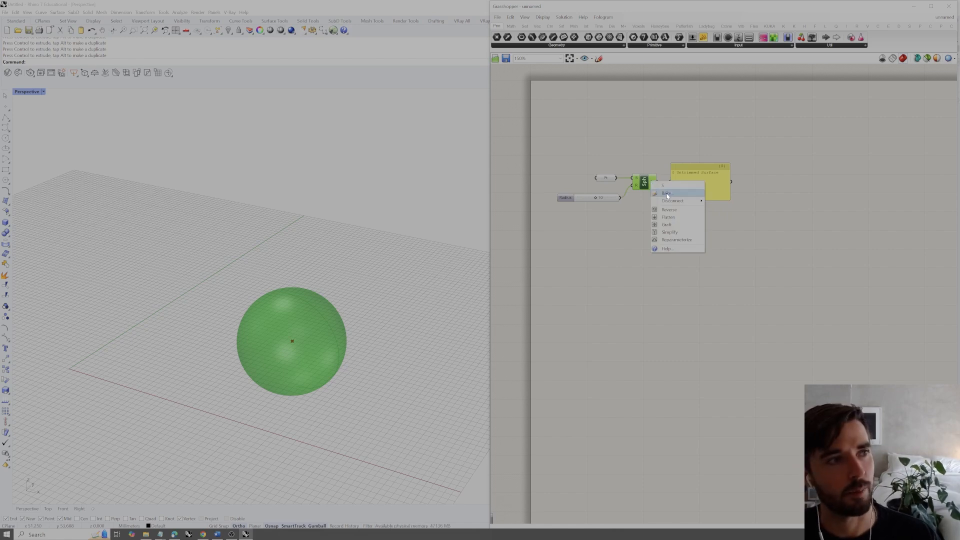
pyautogui.click(667, 195)
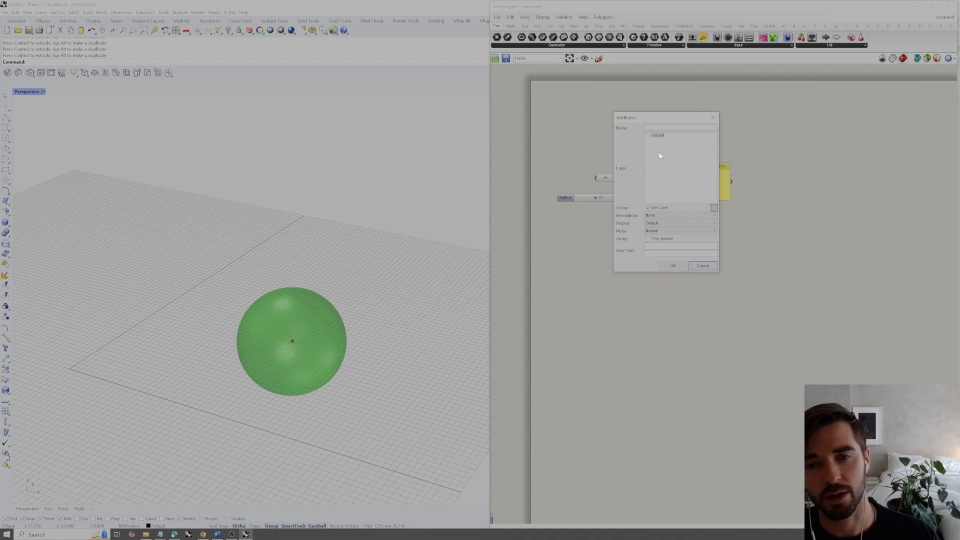
pyautogui.click(659, 136)
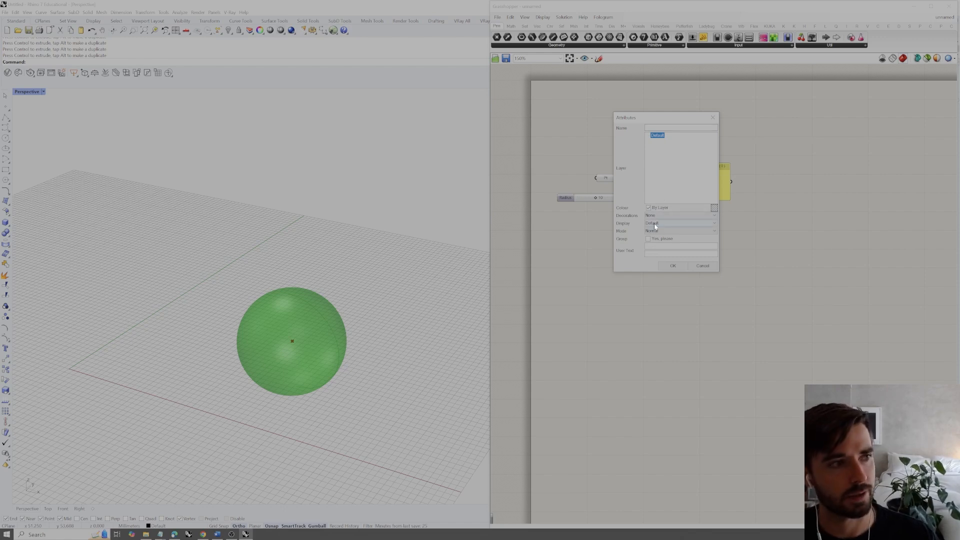
pyautogui.click(674, 266)
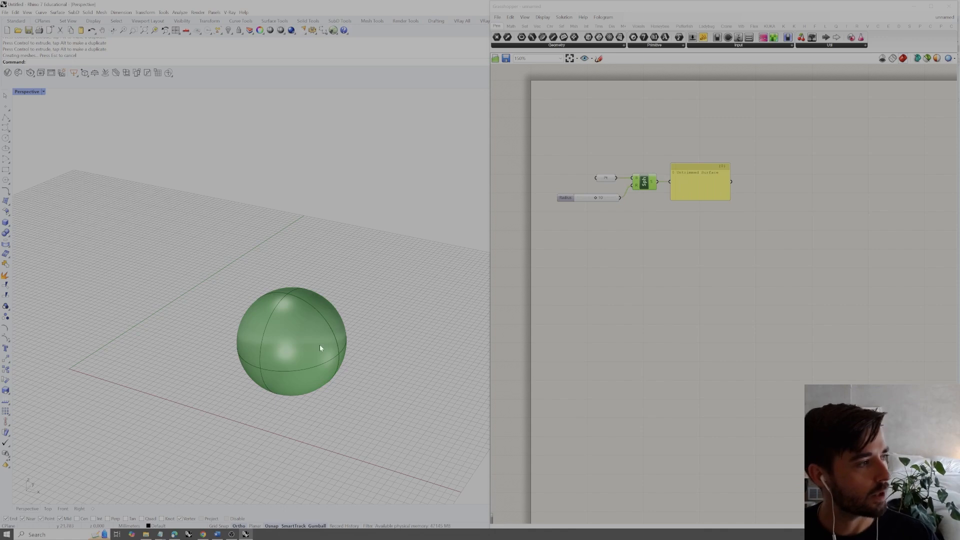
# Move the baked sphere upward off the preview, scale it up uniformly, and delete it
pyautogui.click(301, 310)
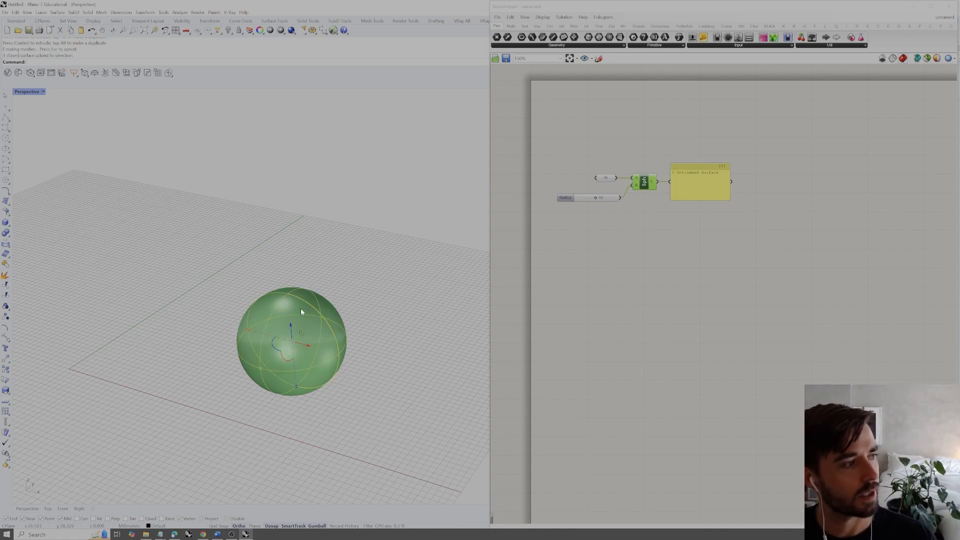
pyautogui.moveTo(297, 326); pyautogui.dragTo(254, 241)
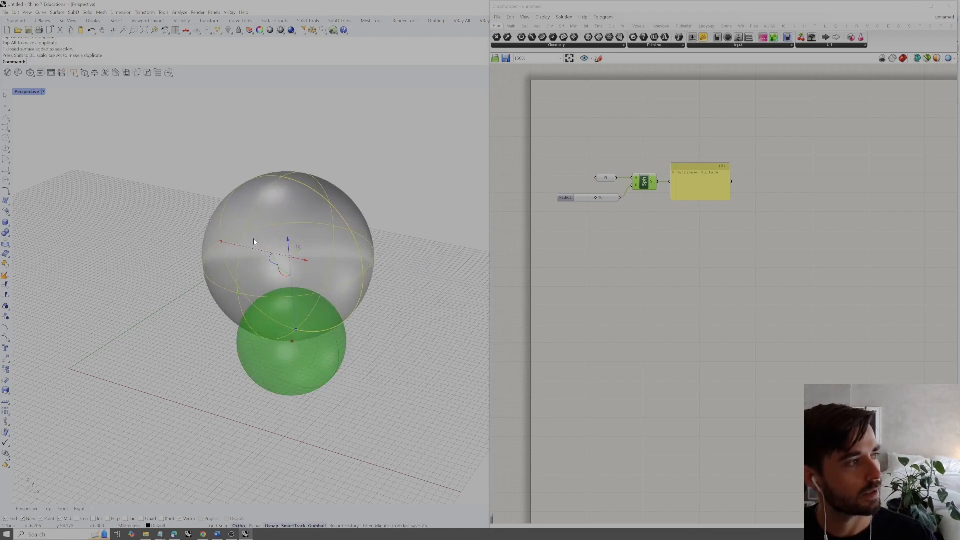
pyautogui.click(398, 281)
pyautogui.click(330, 273)
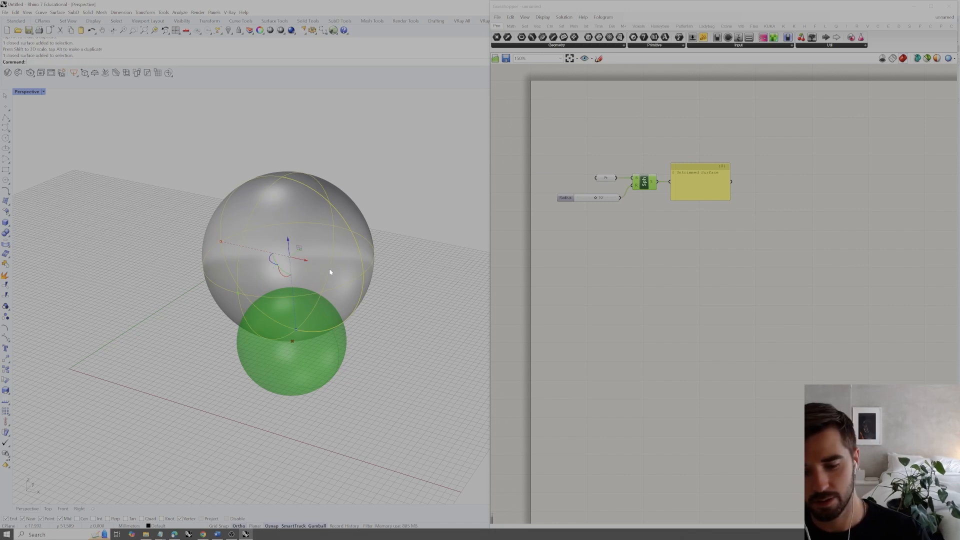
pyautogui.press('Delete')
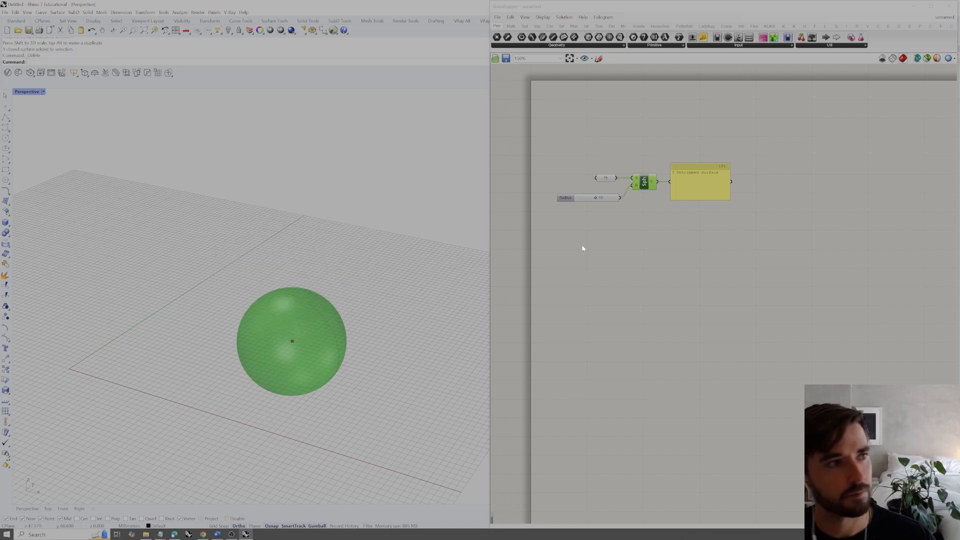
# Increase the sphere's radius slightly with the Radius slider and bake the resized sphere into Rhino
pyautogui.moveTo(595, 198); pyautogui.dragTo(602, 201)
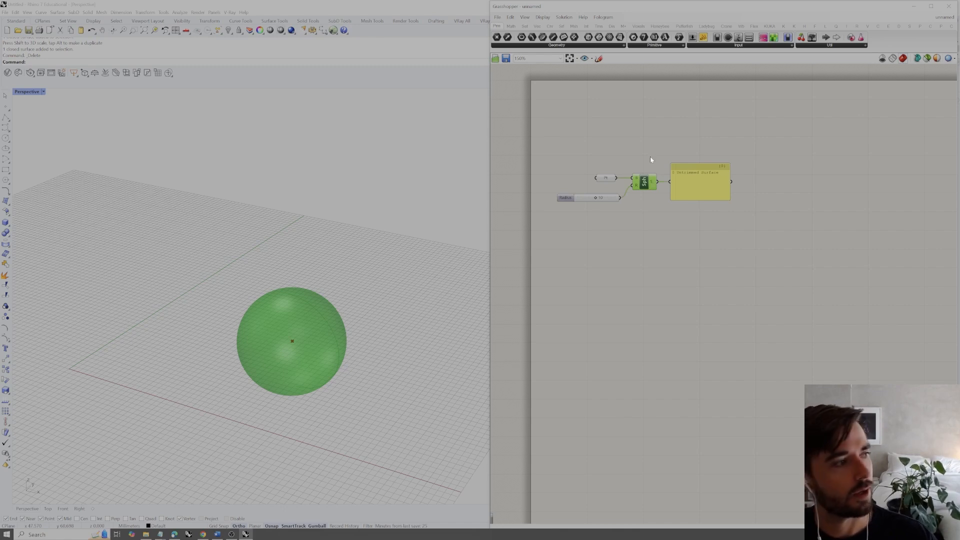
pyautogui.moveTo(600, 199); pyautogui.dragTo(605, 200)
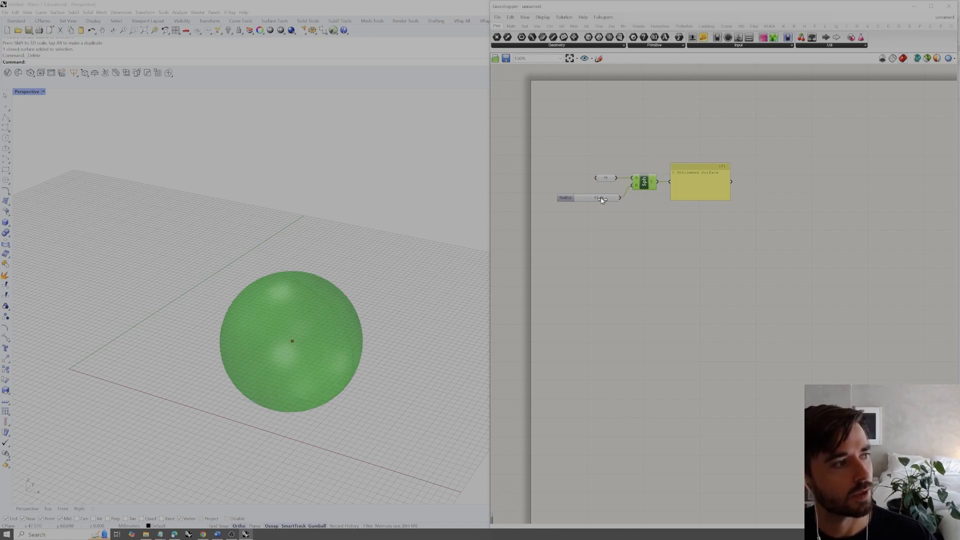
pyautogui.rightClick(652, 184)
pyautogui.click(665, 219)
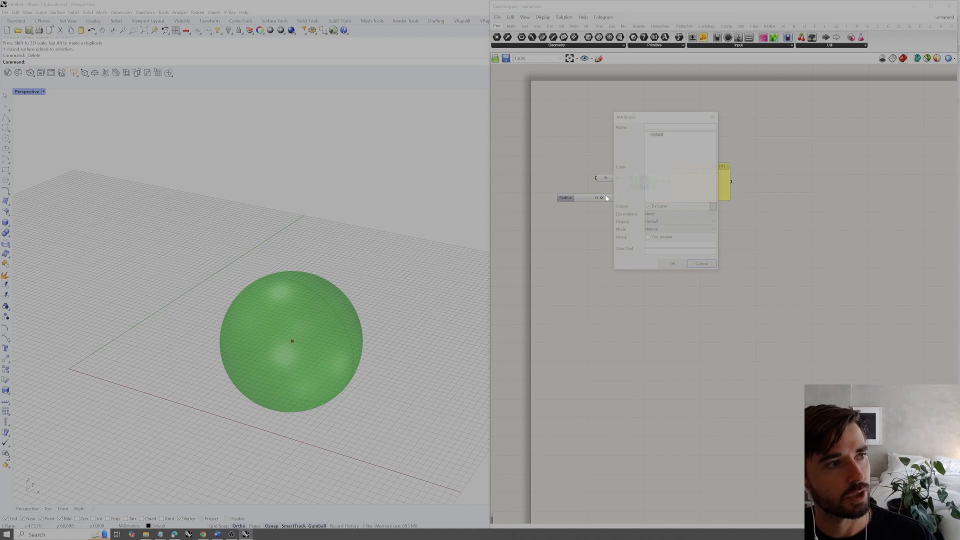
pyautogui.click(672, 264)
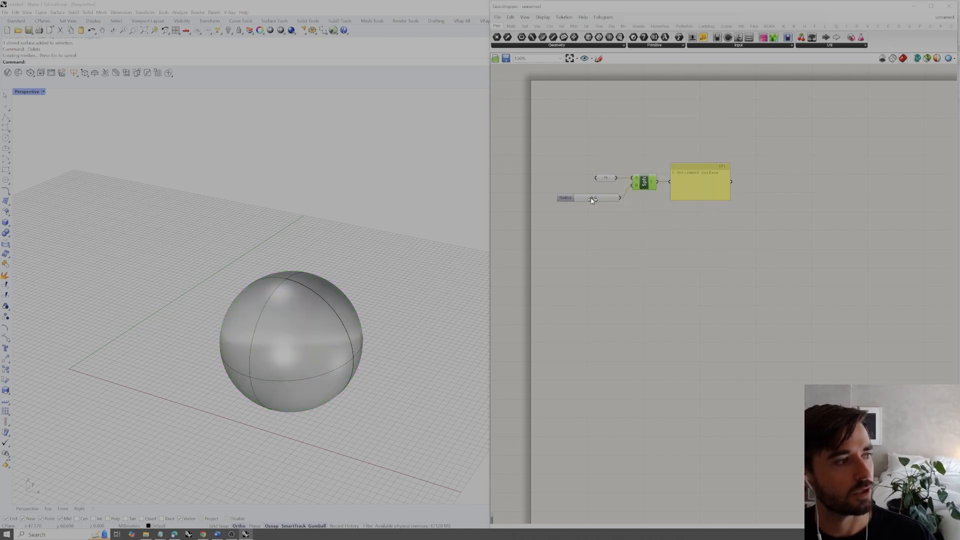
# Increase the radius further with the slider so the preview sphere surrounds the baked one
pyautogui.moveTo(602, 198); pyautogui.dragTo(611, 201)
pyautogui.moveTo(372, 244); pyautogui.dragTo(355, 277)
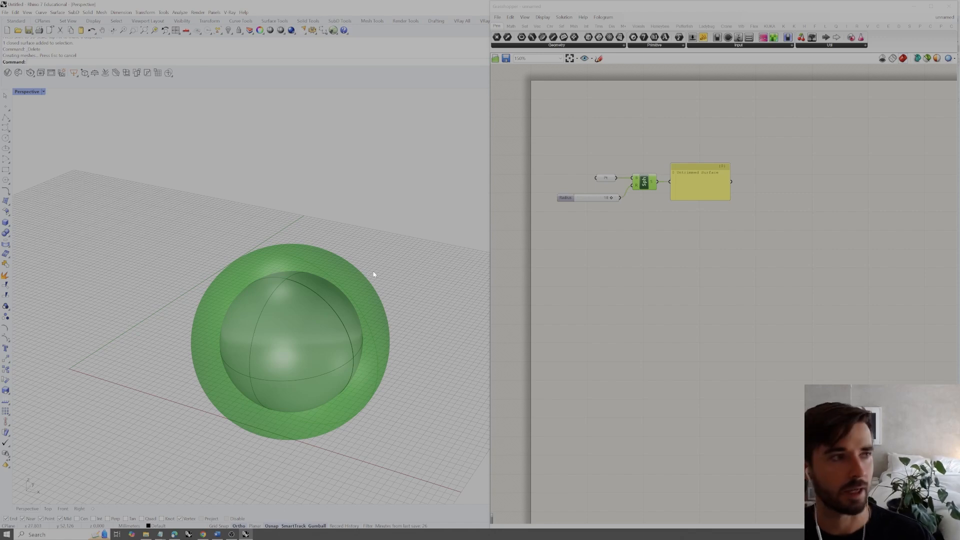
pyautogui.click(342, 301)
pyautogui.click(371, 265)
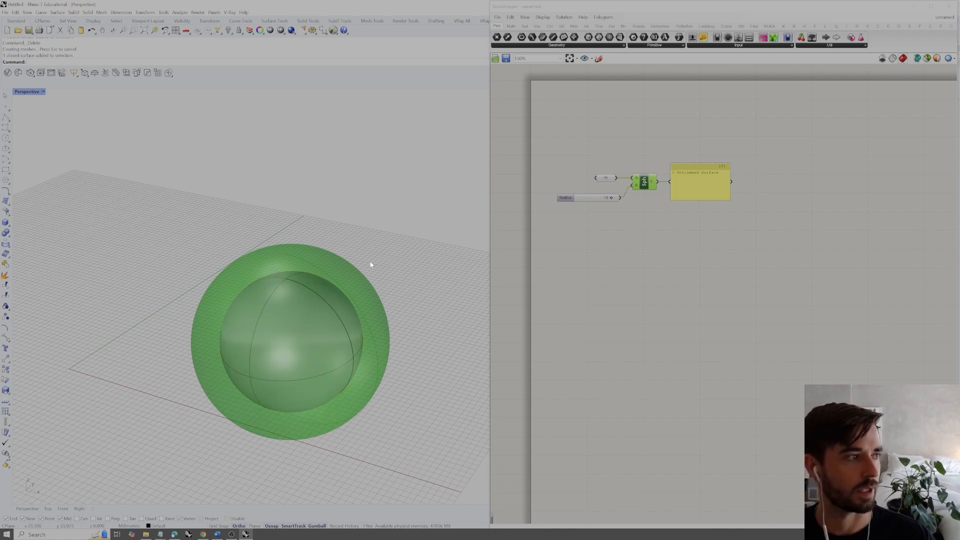
# Bake the larger sphere and shift the baked copy sideways so it partly overlaps the smaller baked sphere
pyautogui.rightClick(653, 184)
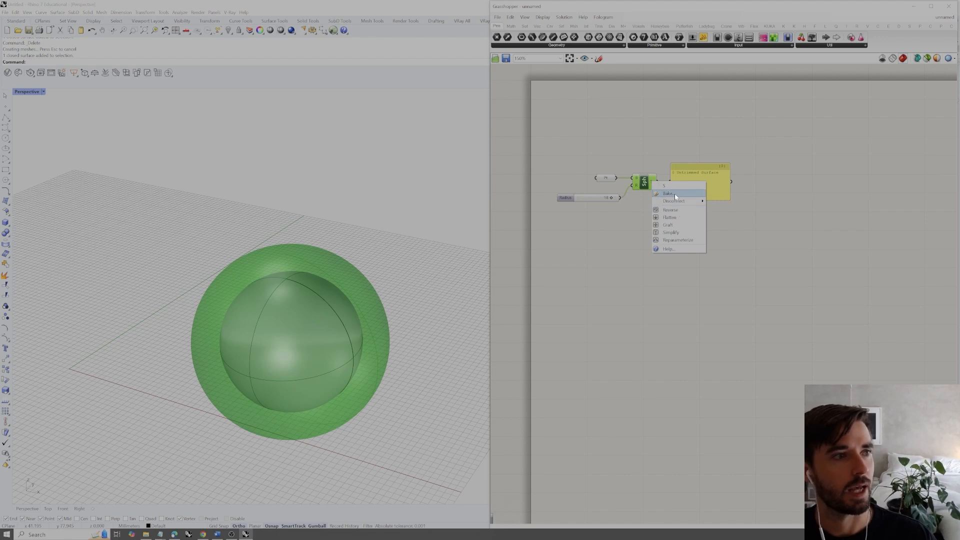
pyautogui.click(674, 194)
pyautogui.click(683, 266)
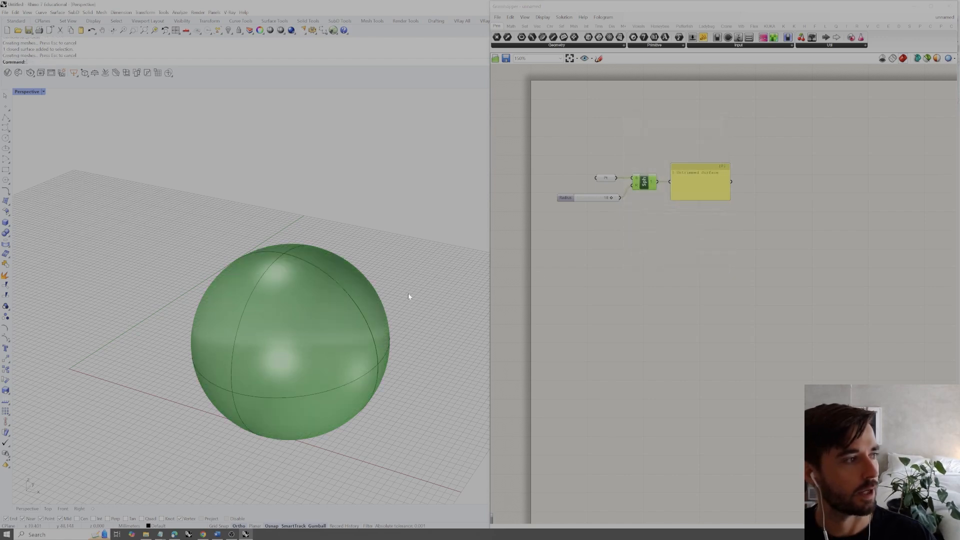
pyautogui.click(380, 306)
pyautogui.moveTo(306, 349); pyautogui.dragTo(265, 323)
pyautogui.click(365, 233)
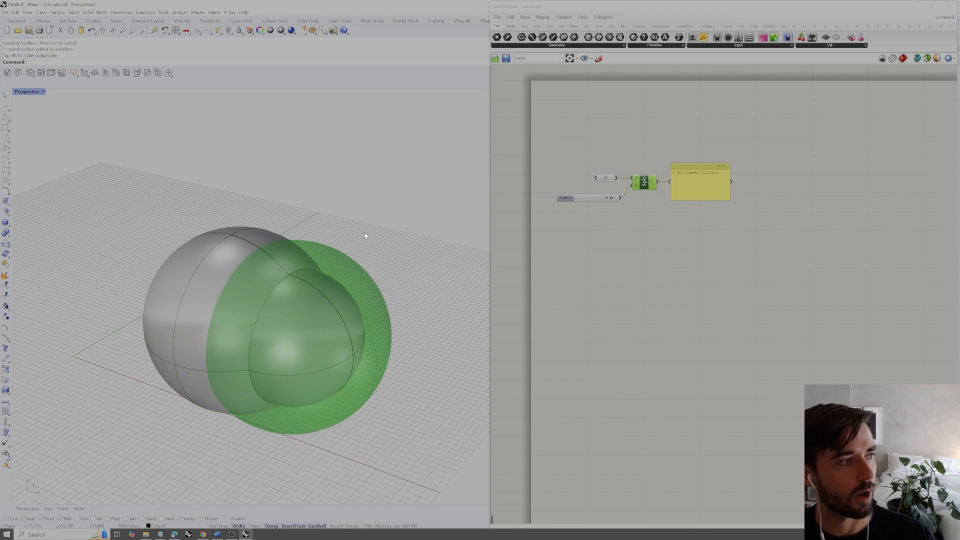
# Subtract the smaller baked sphere from the larger one with BooleanDifference
pyautogui.write('Boo')
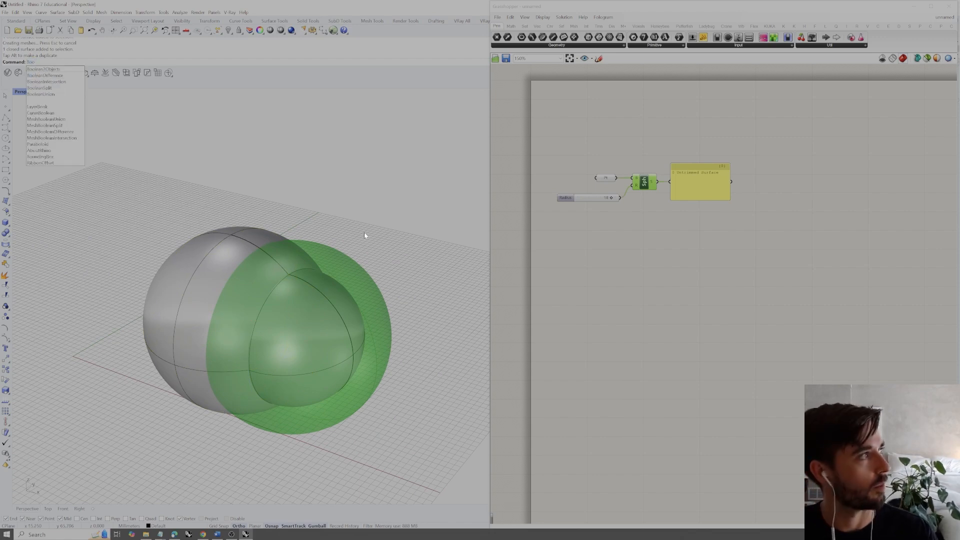
pyautogui.write('leanDifference')
pyautogui.press('Return')
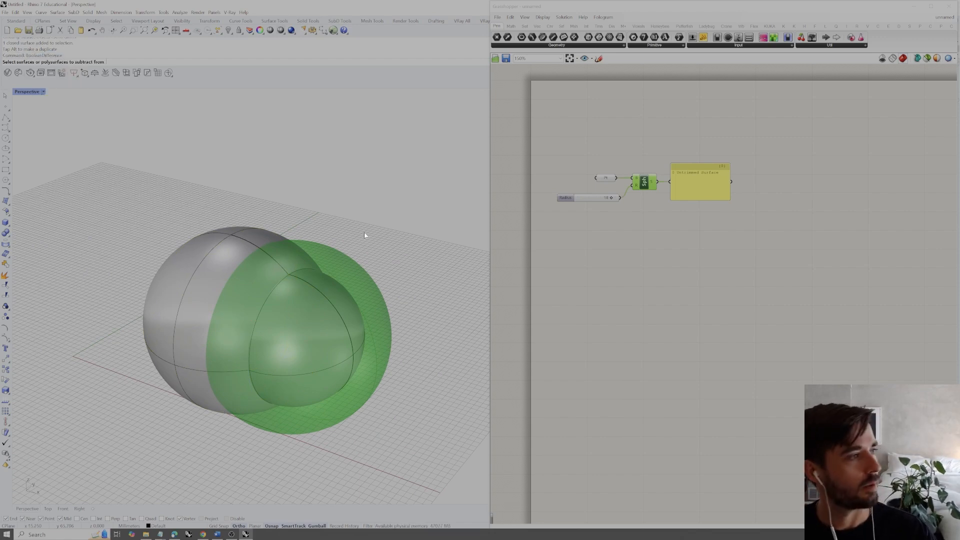
pyautogui.click(223, 257)
pyautogui.press('Return')
pyautogui.click(337, 306)
pyautogui.press('Return')
# Delete the smaller cutting sphere and move the carved sphere away from the Grasshopper preview
pyautogui.click(337, 306)
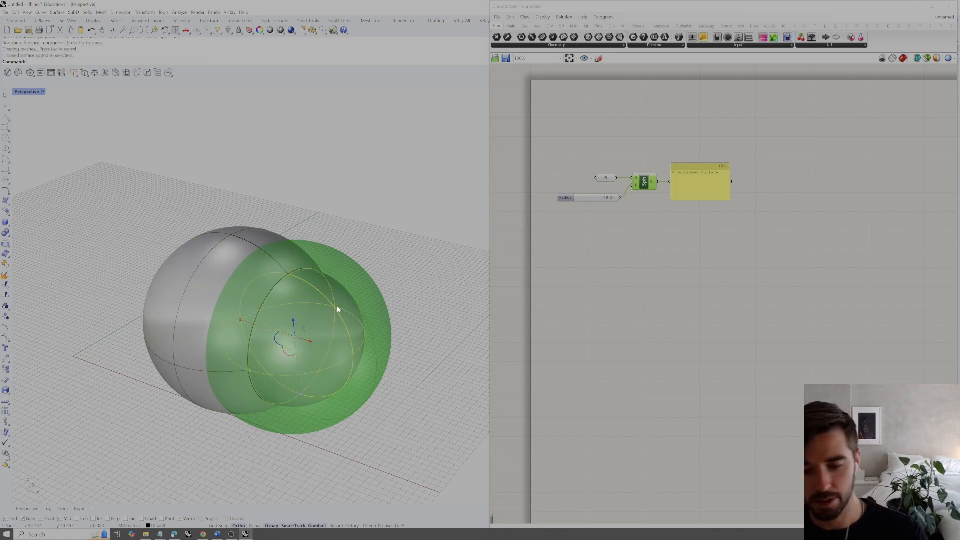
pyautogui.press('Delete')
pyautogui.moveTo(336, 306); pyautogui.dragTo(266, 263, button='right')
pyautogui.click(260, 290)
pyautogui.moveTo(238, 313); pyautogui.dragTo(144, 281)
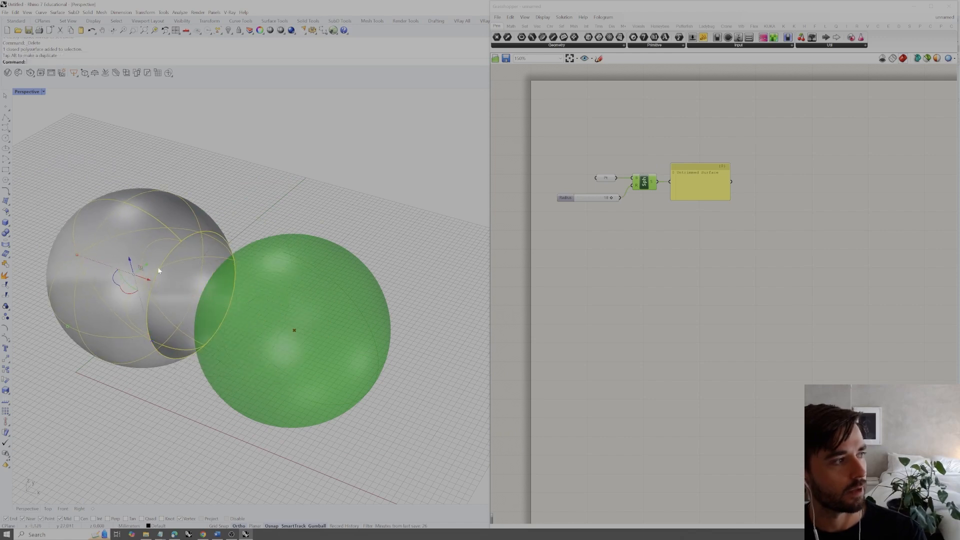
pyautogui.moveTo(159, 271); pyautogui.dragTo(167, 243, button='right')
pyautogui.click(240, 216)
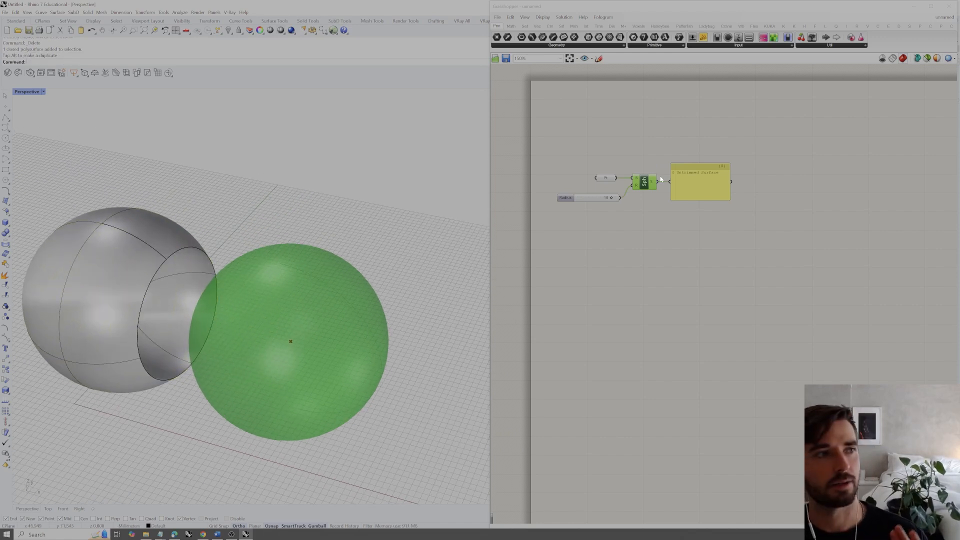
# Delete the carved sphere from the Rhino model
pyautogui.click(158, 296)
pyautogui.moveTo(168, 253); pyautogui.dragTo(294, 228, button='right')
pyautogui.click(367, 204)
pyautogui.click(285, 221)
pyautogui.press('Delete')
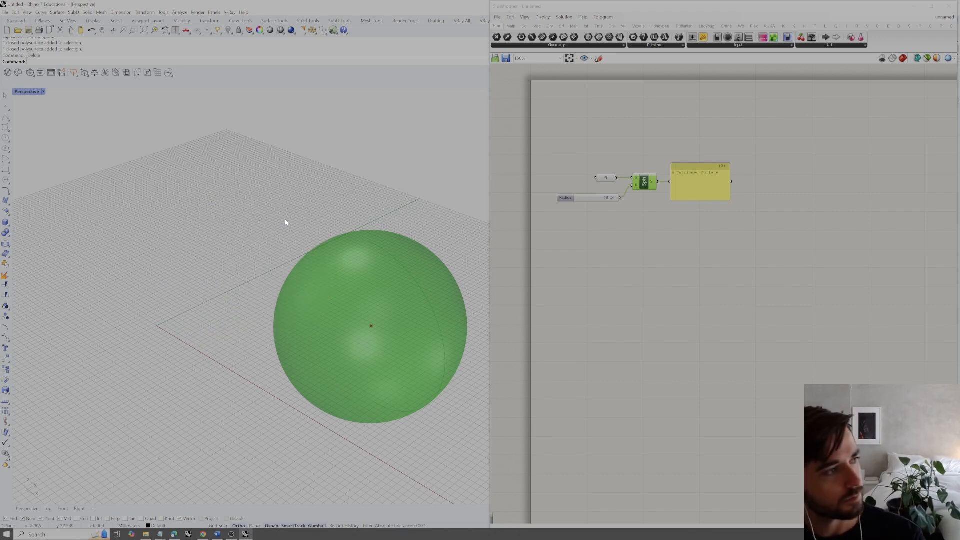
# Select the Point parameter and Sphere component together on the canvas and bake both into Rhino
pyautogui.moveTo(320, 262); pyautogui.dragTo(380, 260, button='right')
pyautogui.click(507, 265)
pyautogui.keyDown('shift'); pyautogui.moveTo(383, 302); pyautogui.dragTo(379, 271, button='right'); pyautogui.keyUp('shift')
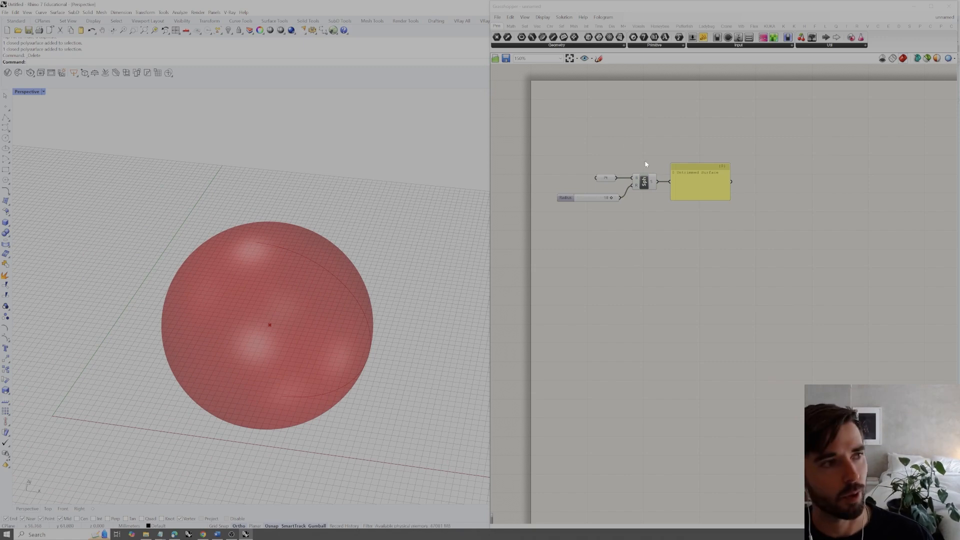
pyautogui.moveTo(655, 155); pyautogui.dragTo(584, 186)
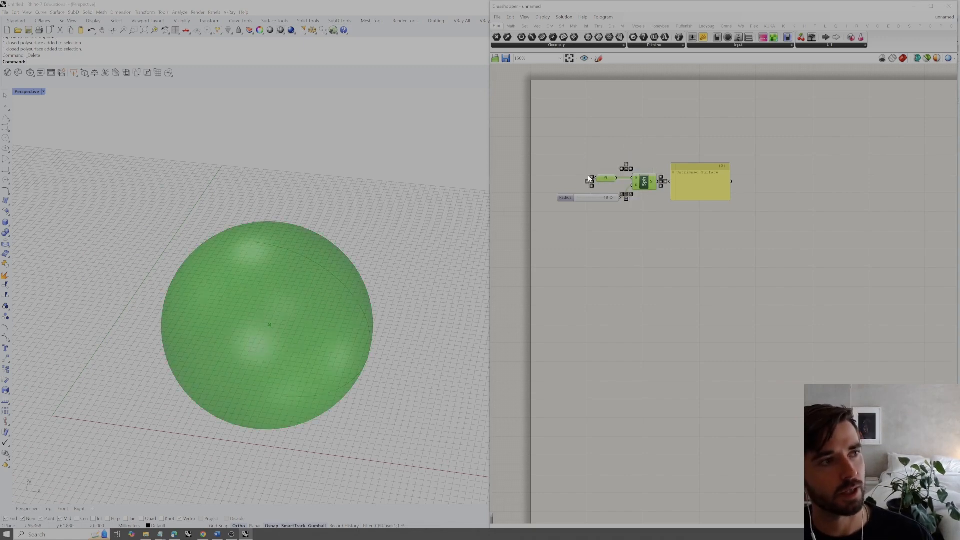
pyautogui.rightClick(645, 145)
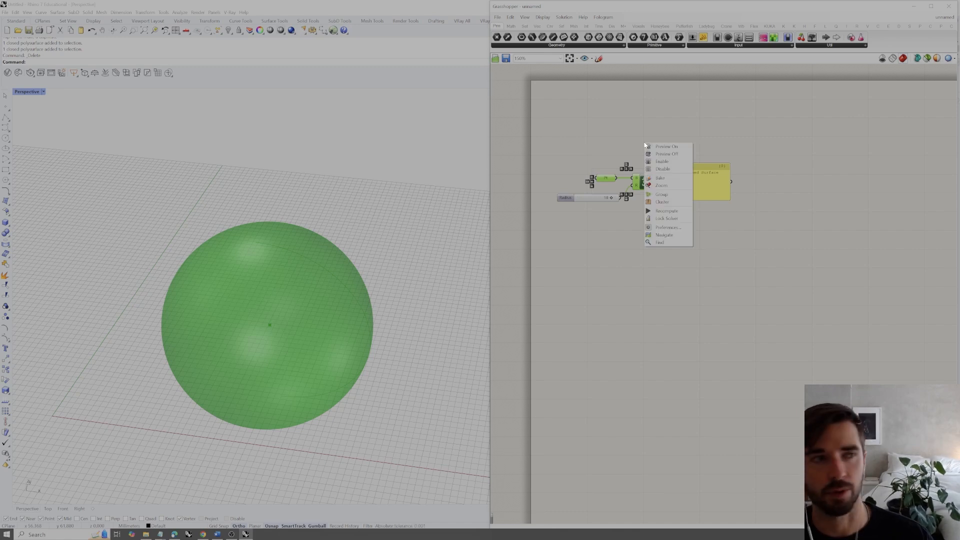
pyautogui.click(660, 178)
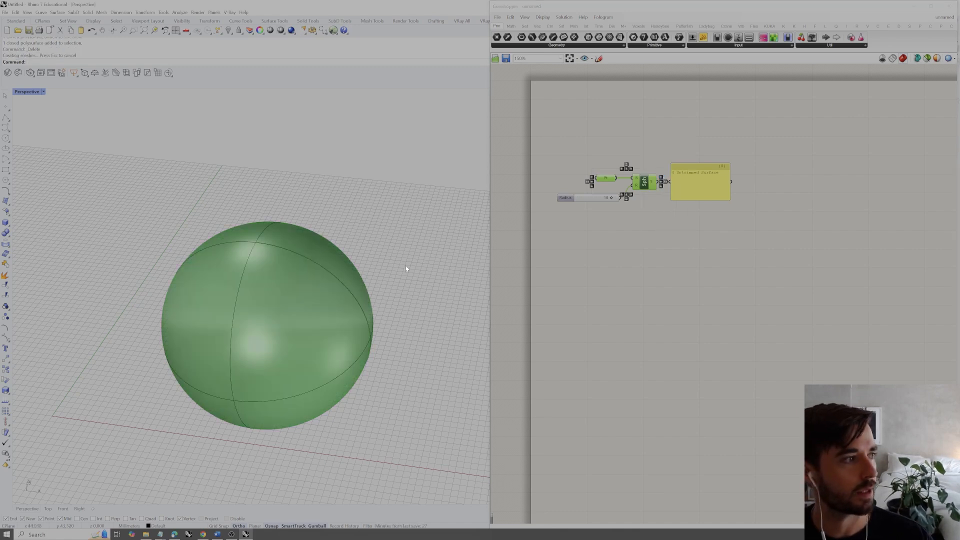
# Select the newly baked point and sphere with SelLast and move them along the X axis, clear of the preview sphere
pyautogui.moveTo(425, 168); pyautogui.dragTo(105, 458)
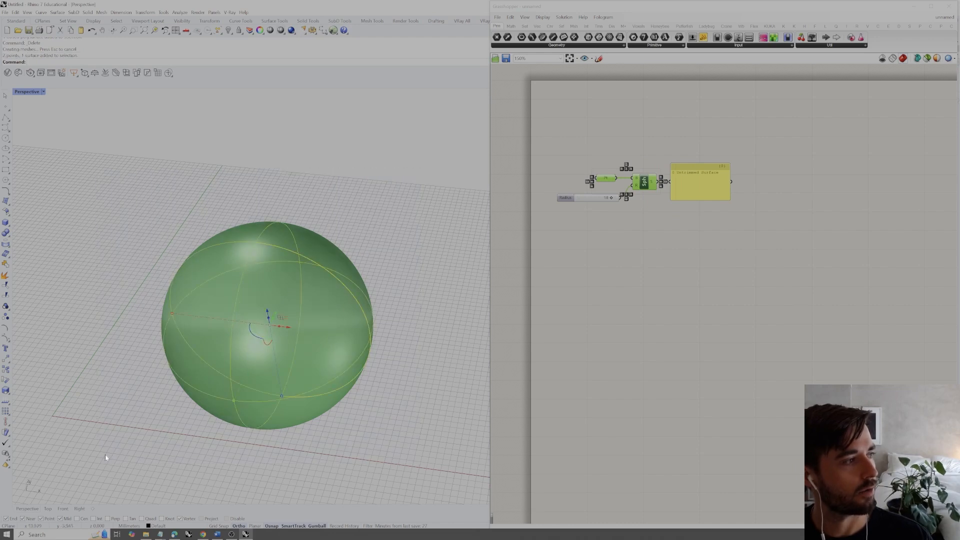
pyautogui.moveTo(317, 309); pyautogui.dragTo(424, 261, button='right')
pyautogui.press('Escape')
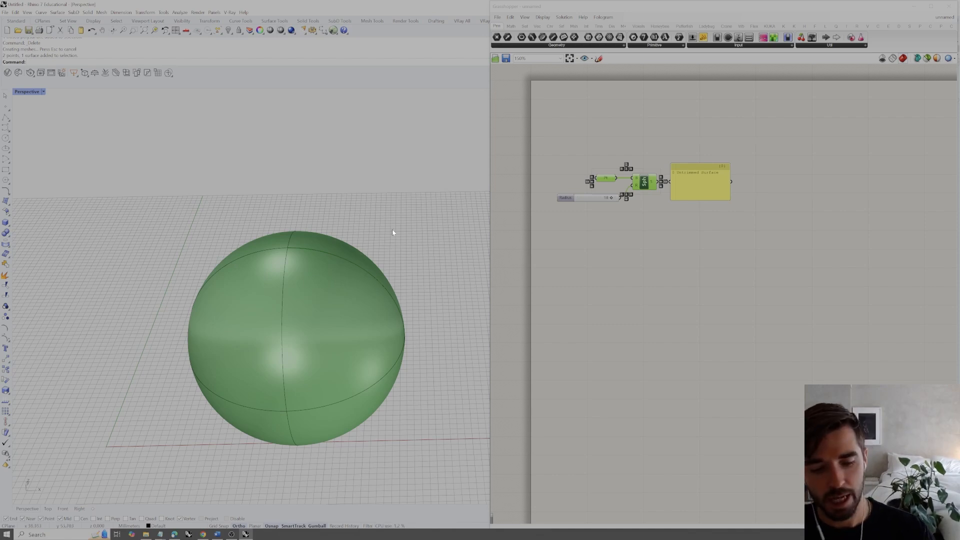
pyautogui.write('sell')
pyautogui.press('Return')
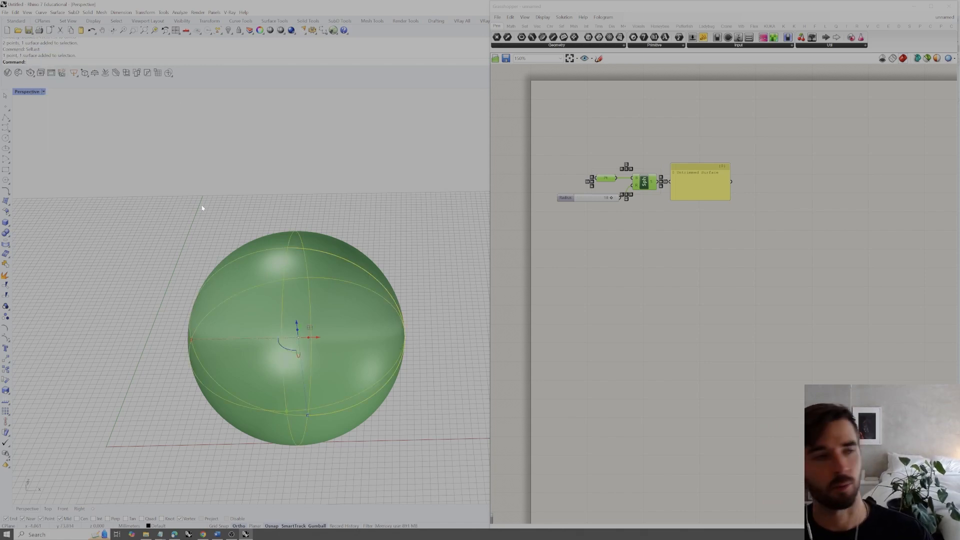
pyautogui.scroll(-3, 315, 336)
pyautogui.press('alt')
pyautogui.moveTo(320, 341); pyautogui.dragTo(455, 338)
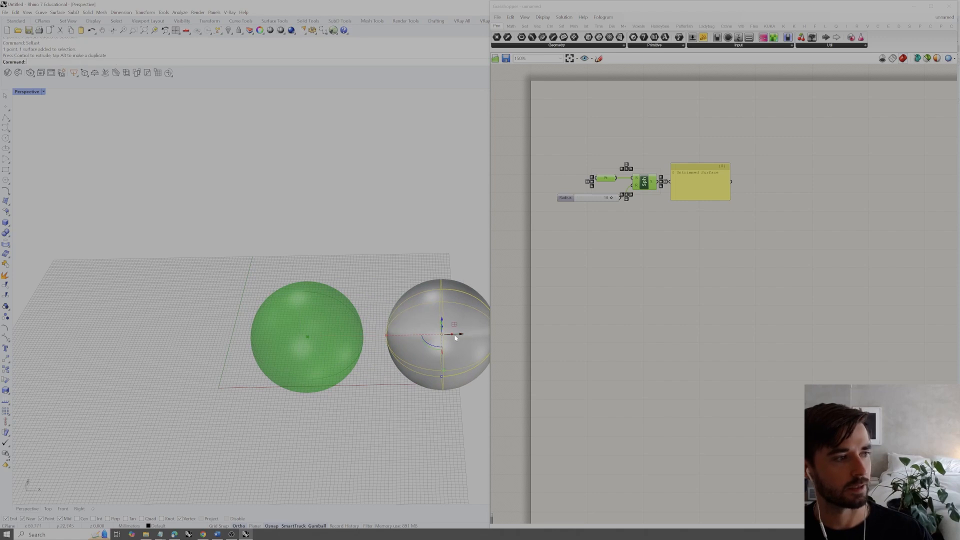
# Move the baked sphere away from its baked centre point and select that point
pyautogui.keyDown('shift'); pyautogui.moveTo(446, 339); pyautogui.dragTo(365, 331, button='right'); pyautogui.keyUp('shift')
pyautogui.click(365, 324)
pyautogui.moveTo(368, 323); pyautogui.dragTo(376, 316, button='right')
pyautogui.moveTo(373, 310); pyautogui.dragTo(453, 329)
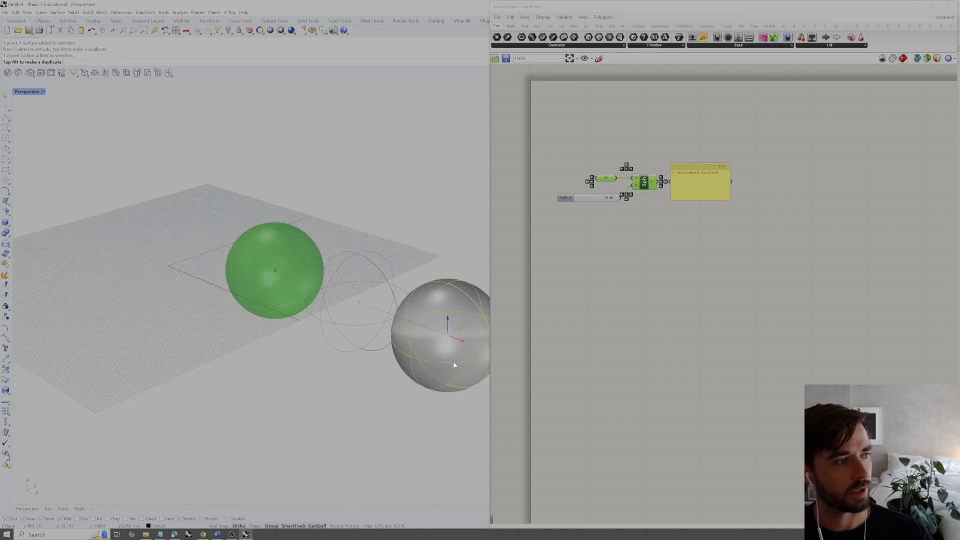
pyautogui.press('Escape')
pyautogui.moveTo(419, 312); pyautogui.dragTo(324, 284, button='right')
pyautogui.click(350, 316)
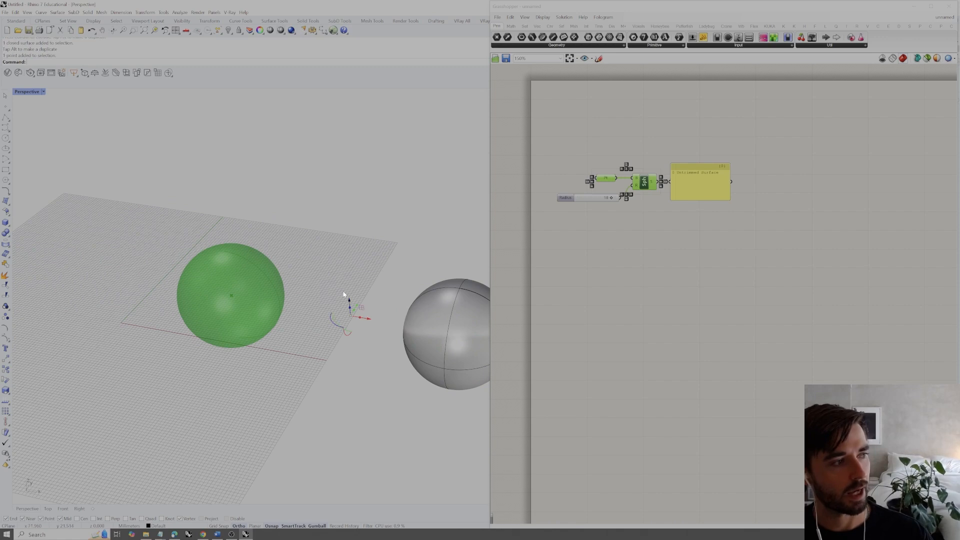
# Select the baked sphere and its separated centre point in the Rhino viewport and delete both, keeping the Grasshopper preview
pyautogui.keyDown('shift'); pyautogui.moveTo(350, 315); pyautogui.dragTo(266, 303, button='right'); pyautogui.keyUp('shift')
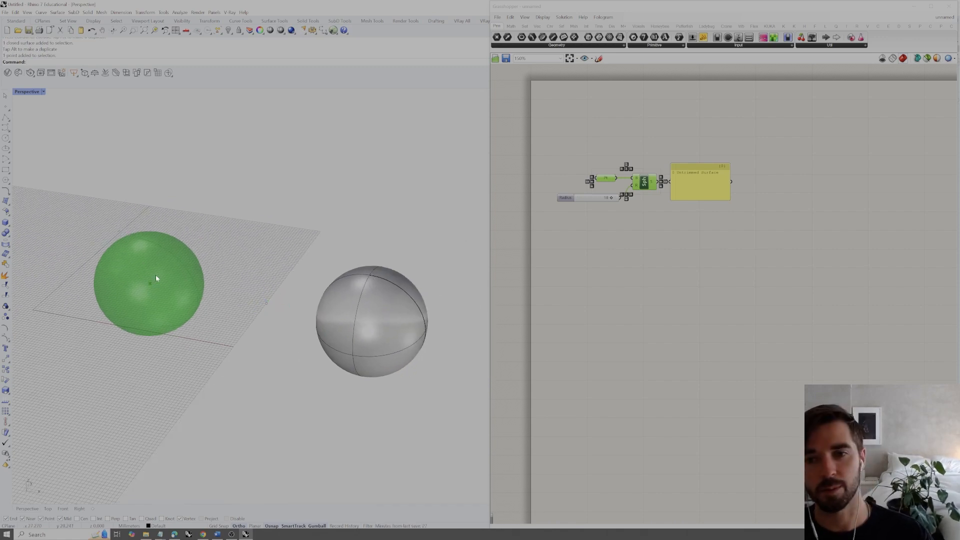
pyautogui.moveTo(95, 243); pyautogui.dragTo(211, 349)
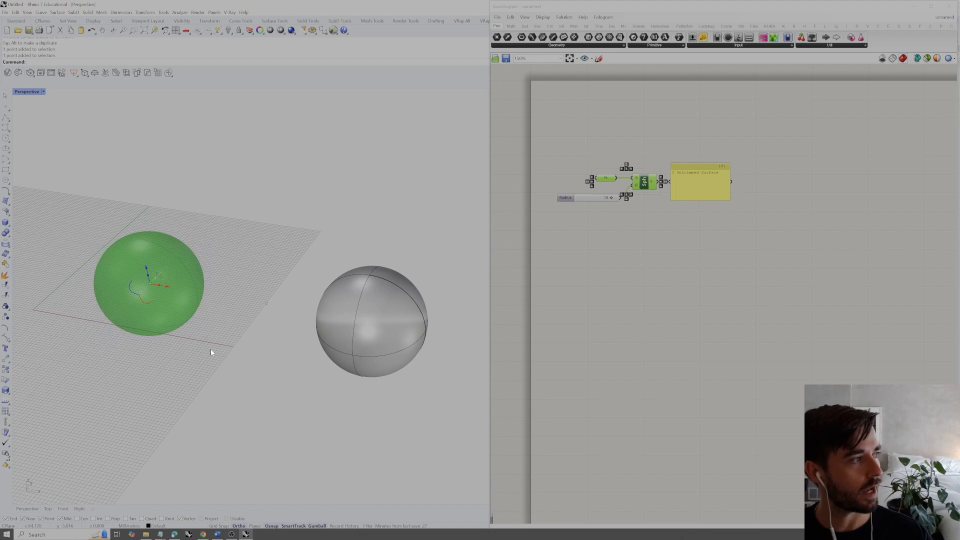
pyautogui.moveTo(114, 226); pyautogui.dragTo(214, 353)
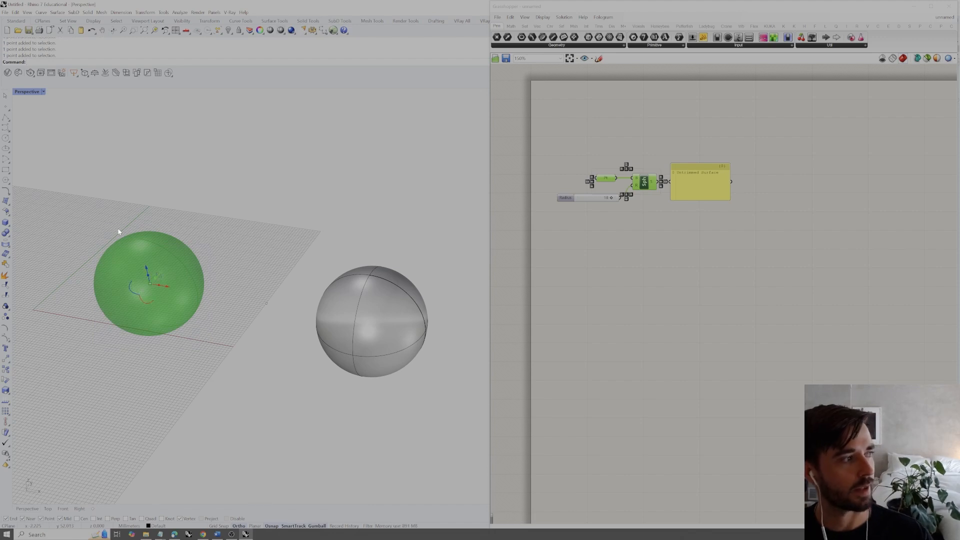
pyautogui.click(266, 302)
pyautogui.click(283, 203)
pyautogui.click(340, 277)
pyautogui.moveTo(469, 424); pyautogui.dragTo(459, 407)
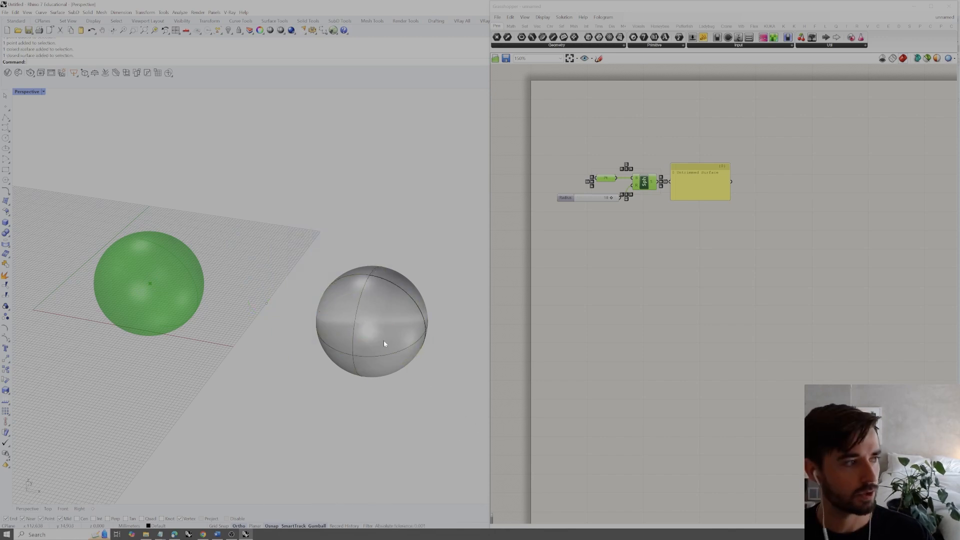
pyautogui.press('Delete')
pyautogui.moveTo(230, 374); pyautogui.dragTo(283, 381, button='right')
pyautogui.click(695, 263)
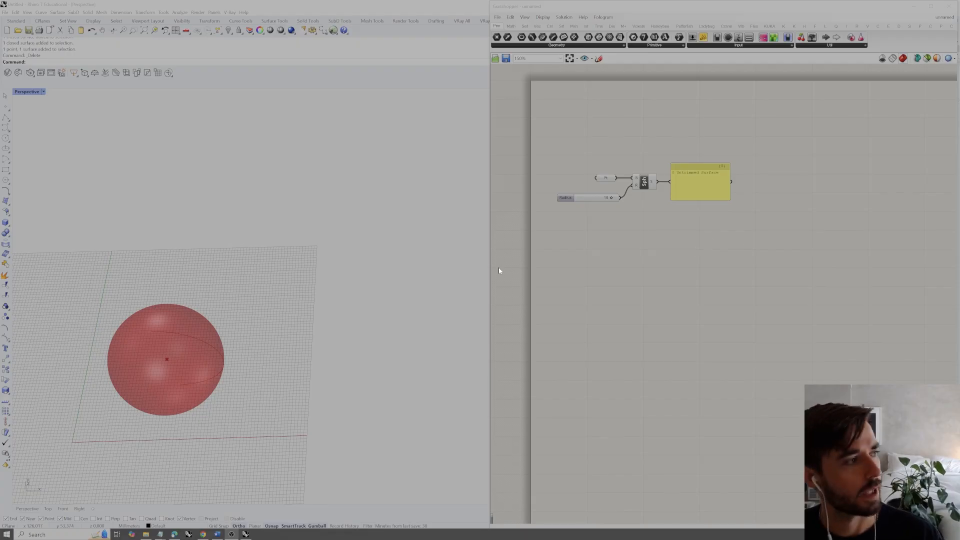
pyautogui.moveTo(465, 273); pyautogui.dragTo(414, 279, button='right')
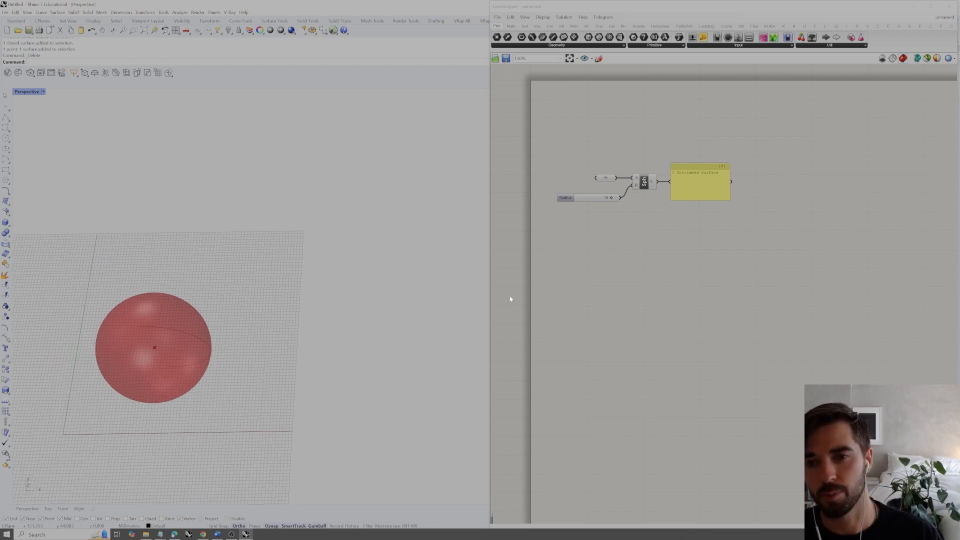
# Add an empty Point parameter to the canvas below the sphere definition
pyautogui.moveTo(627, 259); pyautogui.dragTo(626, 255, button='right')
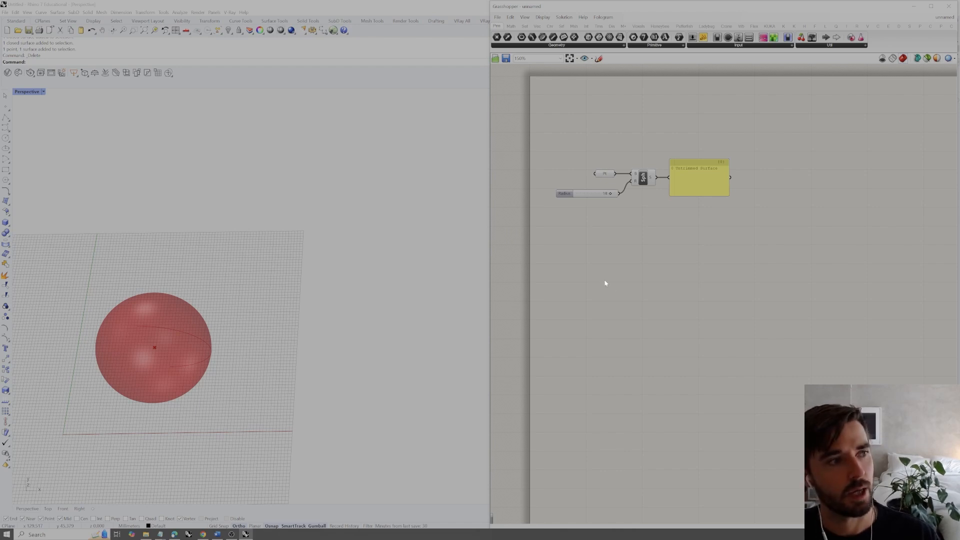
pyautogui.doubleClick(614, 298)
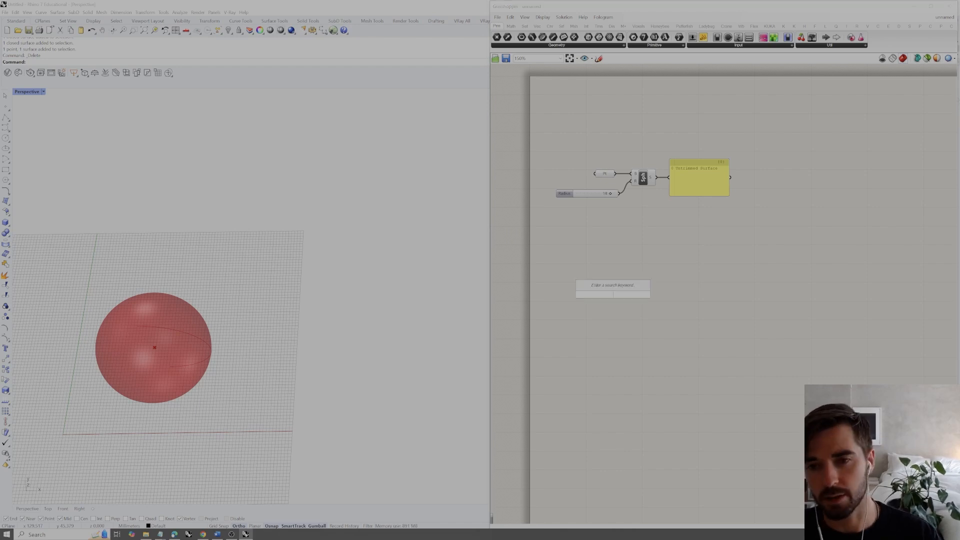
pyautogui.write('point')
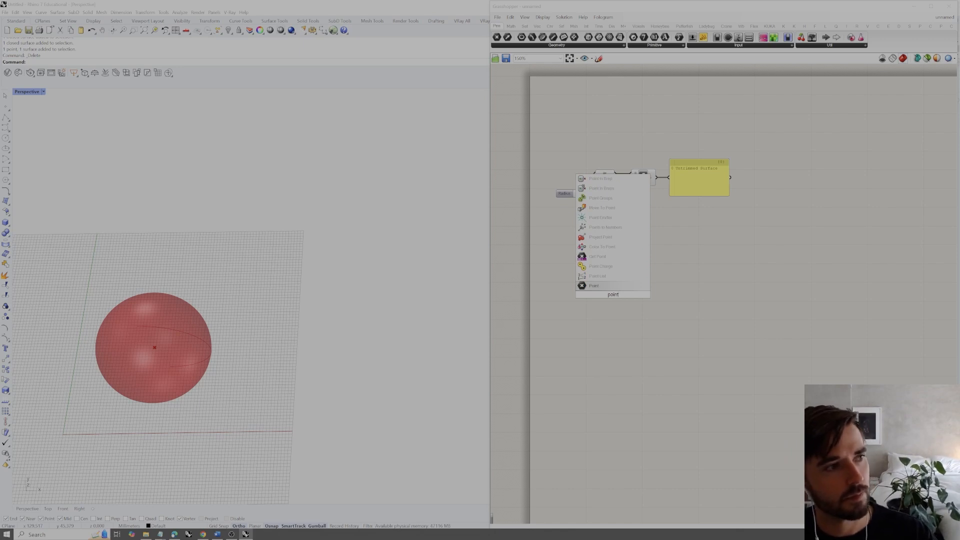
pyautogui.click(593, 286)
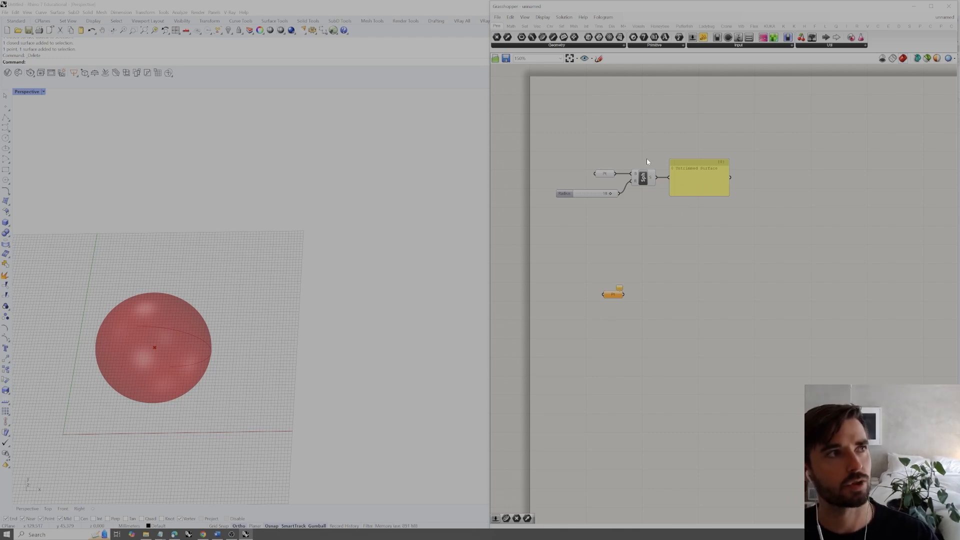
# Add a Construct Point component to the canvas beneath the empty Point parameter
pyautogui.doubleClick(615, 326)
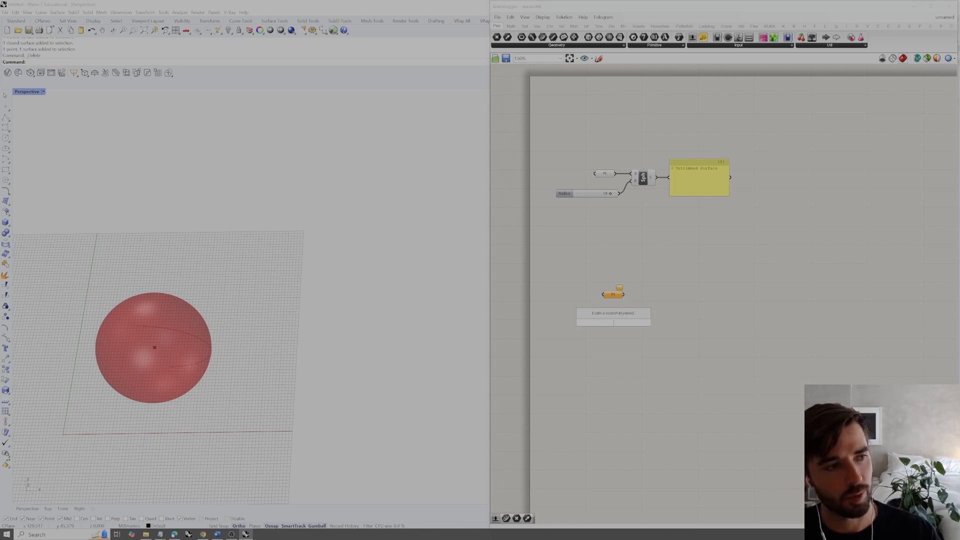
pyautogui.write('construct')
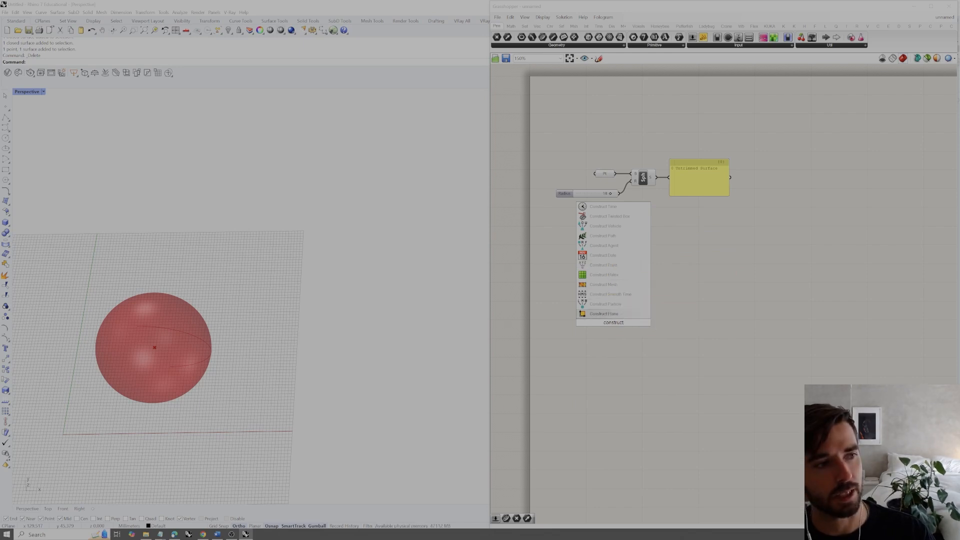
pyautogui.write('point')
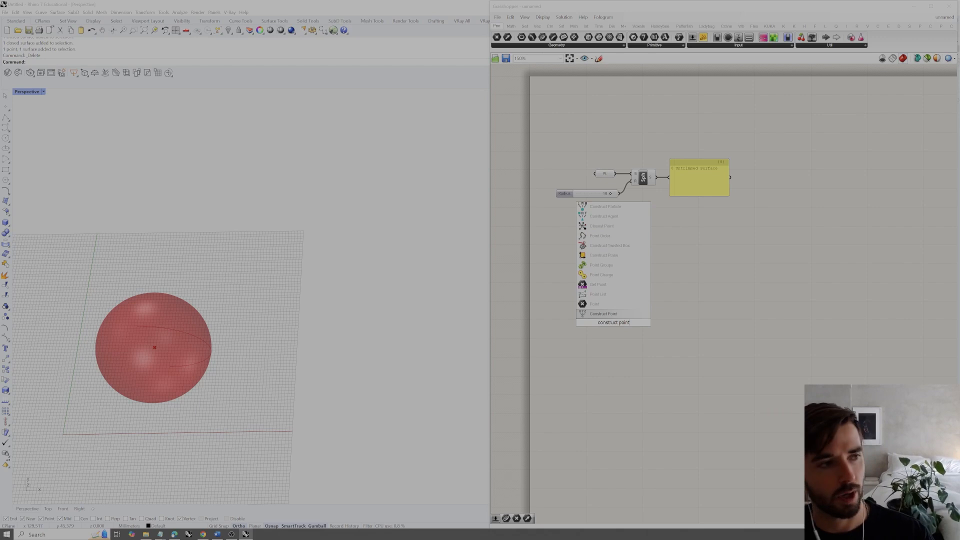
pyautogui.click(604, 314)
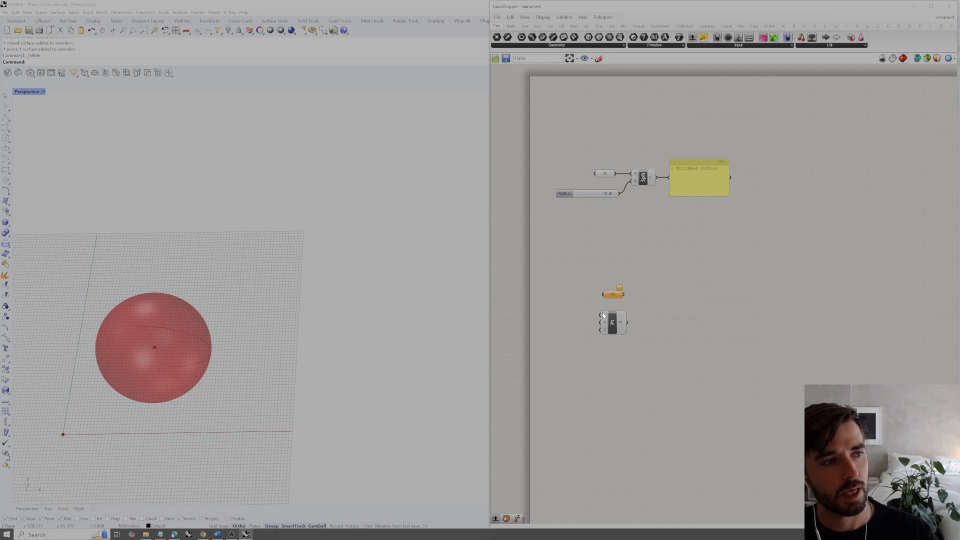
# Delete the empty Point parameter and move the Construct Point component up into the free space below the sphere definition
pyautogui.moveTo(637, 285); pyautogui.dragTo(575, 310)
pyautogui.press('Delete')
pyautogui.moveTo(612, 322); pyautogui.dragTo(649, 283)
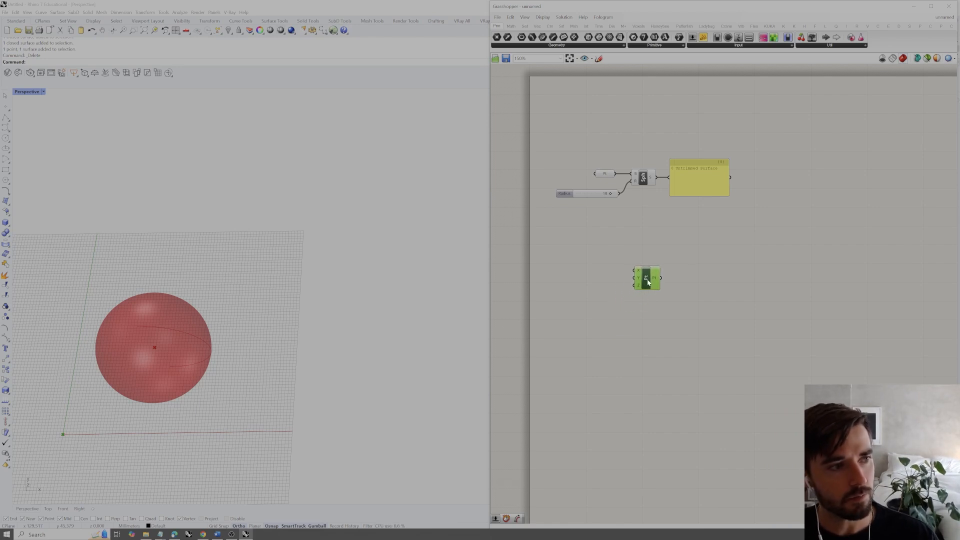
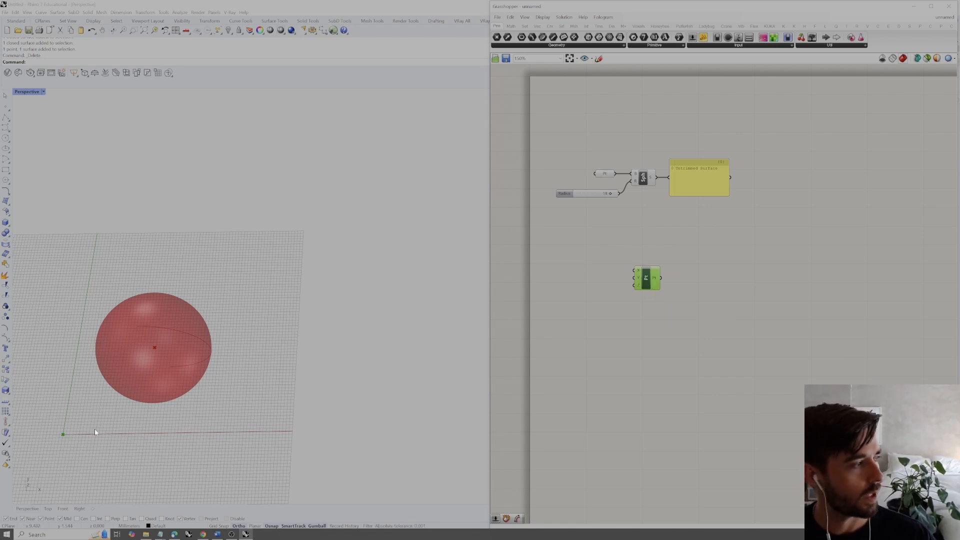
# Create a number slider from 0 to 10 with value 1 and connect it to Construct Point's X input
pyautogui.keyDown('shift'); pyautogui.moveTo(95, 431); pyautogui.dragTo(265, 383, button='right'); pyautogui.keyUp('shift')
pyautogui.scroll(9, 250, 385)
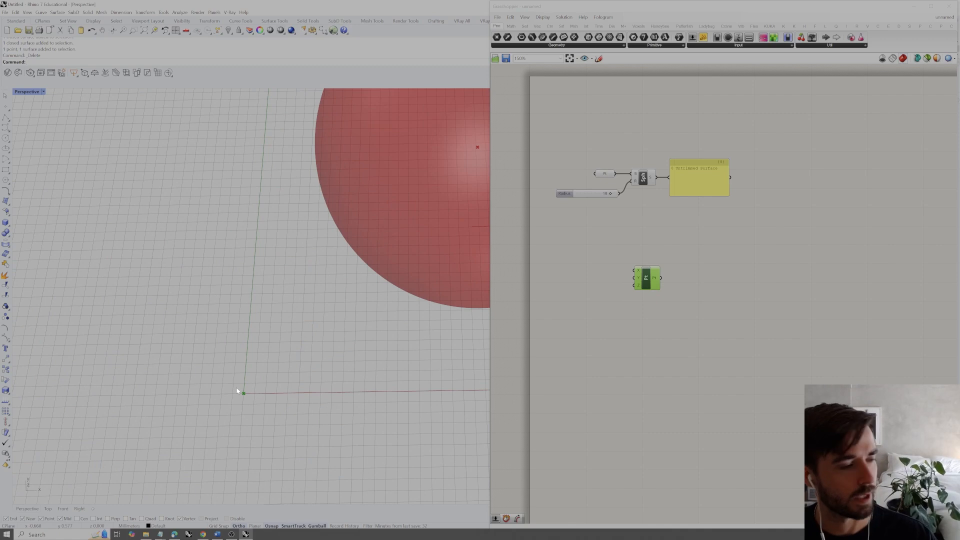
pyautogui.scroll(-6, 248, 379)
pyautogui.keyDown('shift'); pyautogui.moveTo(314, 363); pyautogui.dragTo(276, 372, button='right'); pyautogui.keyUp('shift')
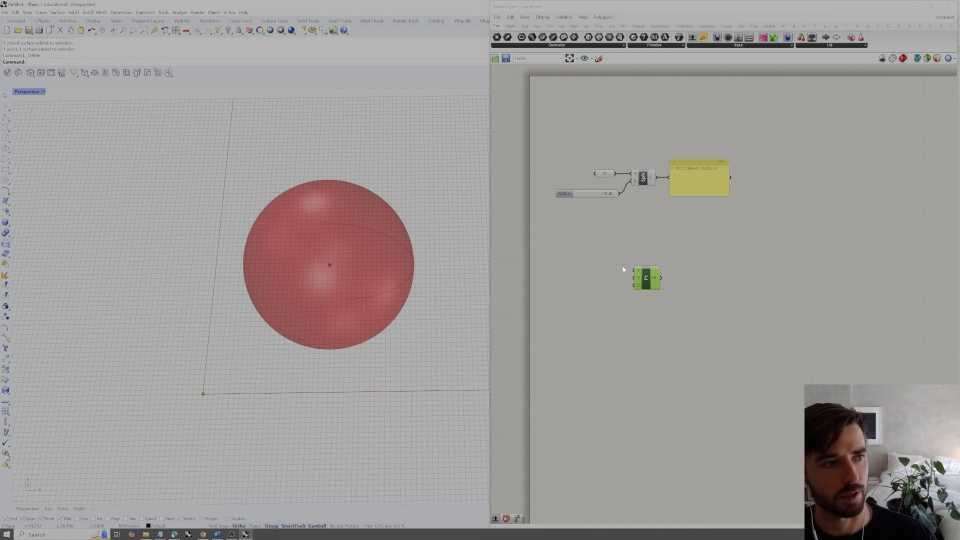
pyautogui.moveTo(645, 276); pyautogui.dragTo(657, 279)
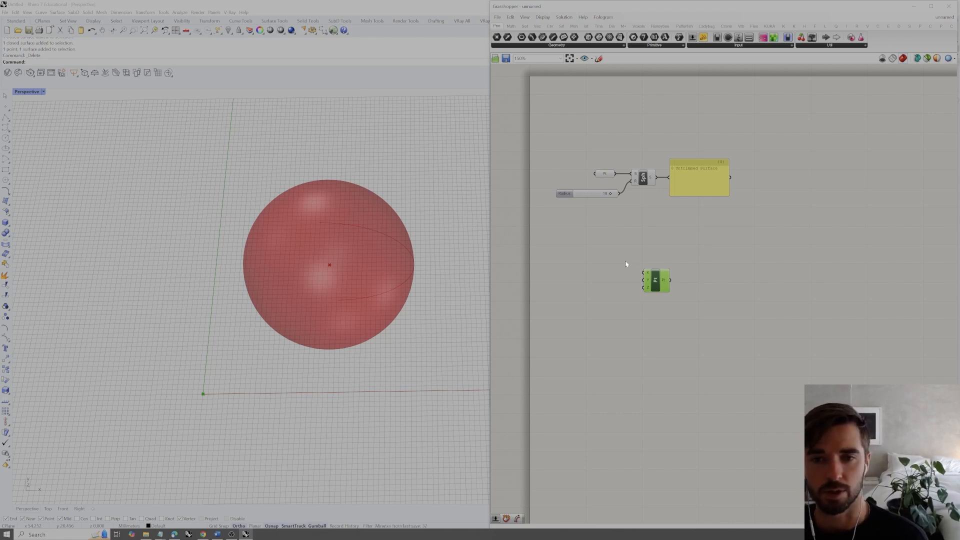
pyautogui.doubleClick(590, 267)
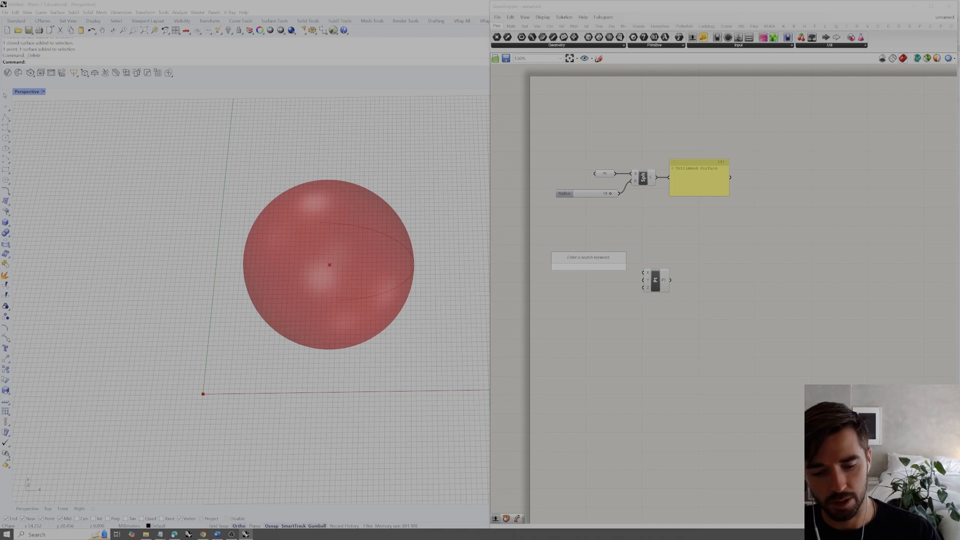
pyautogui.write('0')
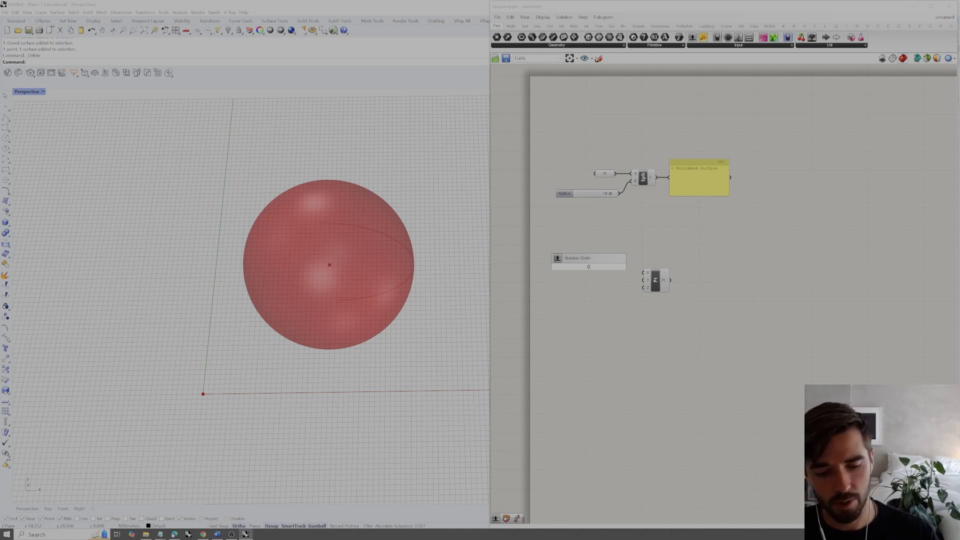
pyautogui.write('1<100')
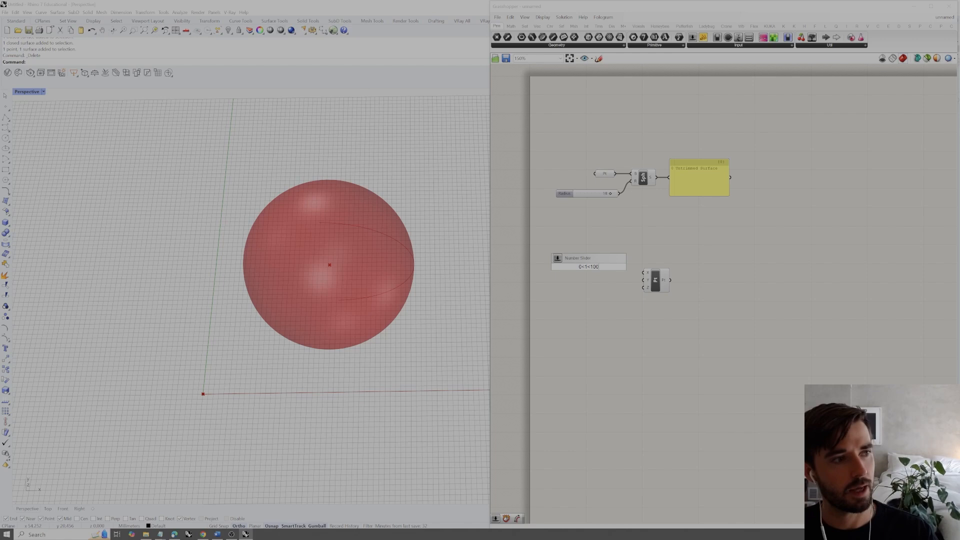
pyautogui.press('BackSpace')
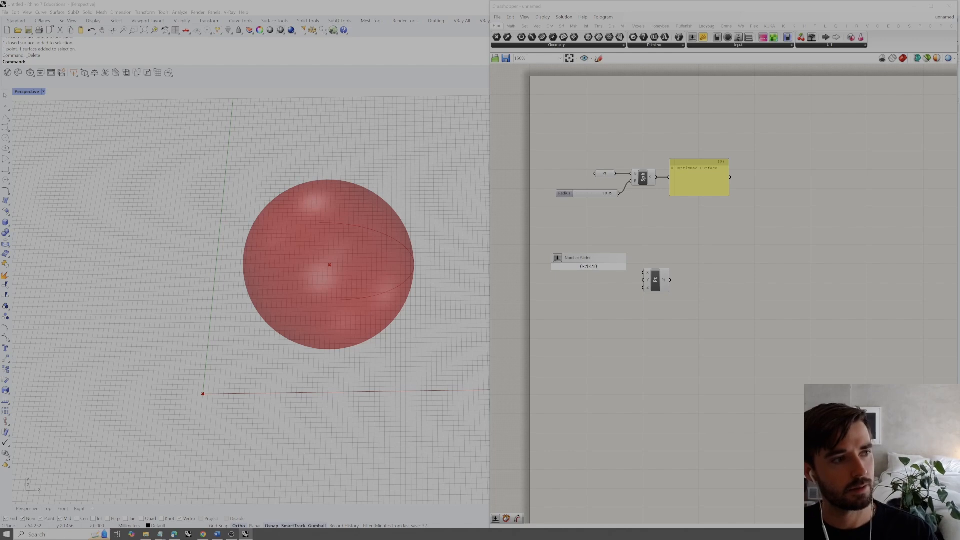
pyautogui.press('Return')
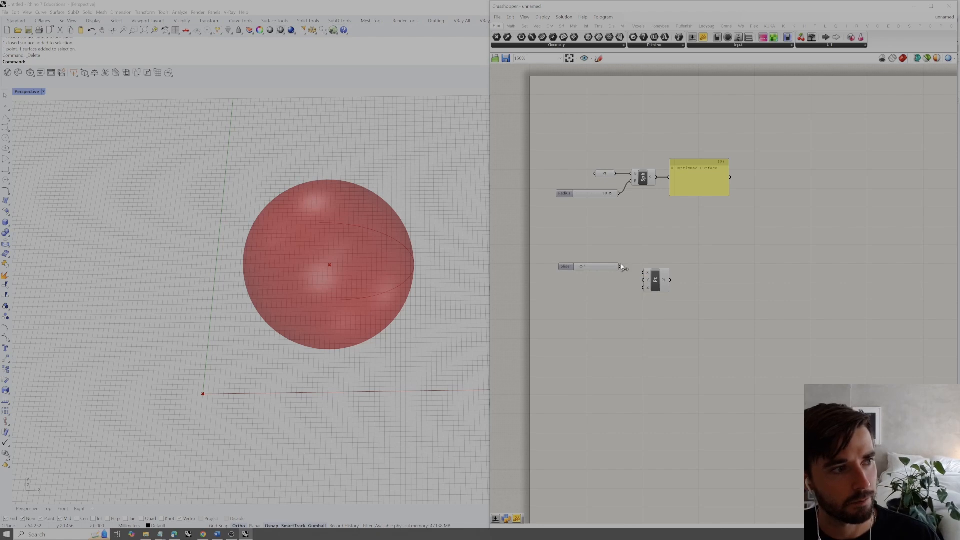
pyautogui.moveTo(620, 269); pyautogui.dragTo(644, 275)
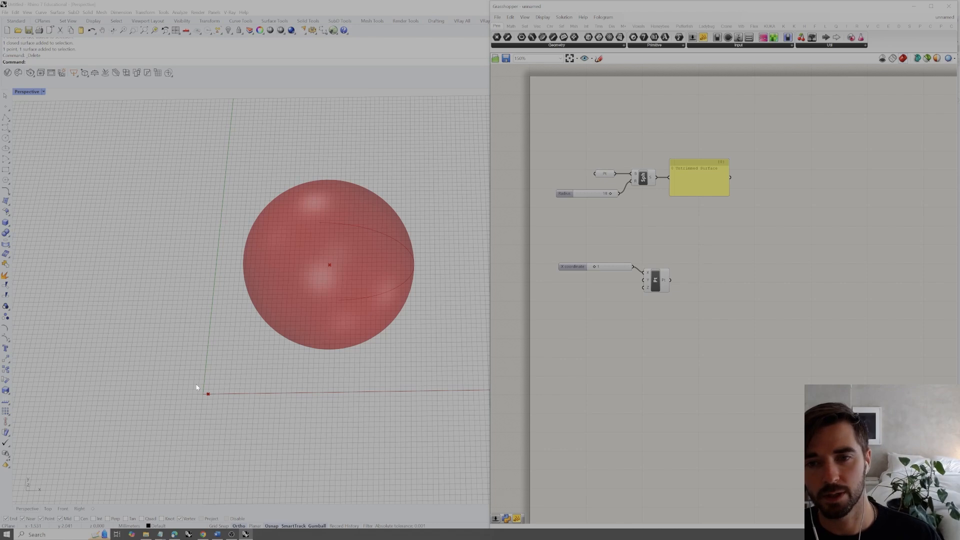
# Connect the X coordinate slider to the Y and Z inputs of Construct Point as well
pyautogui.moveTo(611, 268); pyautogui.dragTo(612, 272)
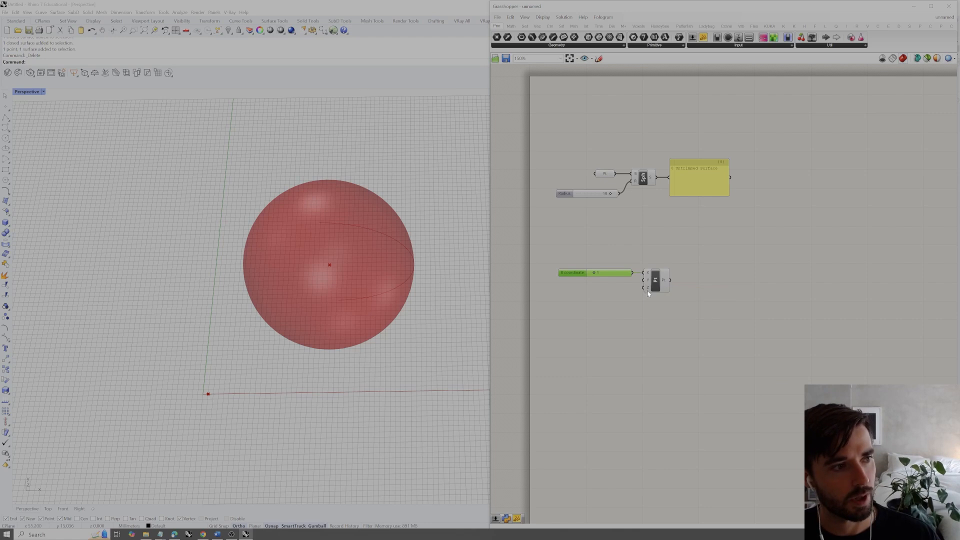
pyautogui.moveTo(655, 281)
pyautogui.mouseDown()
pyautogui.moveTo(641, 284)
pyautogui.moveTo(648, 288)
pyautogui.mouseUp()
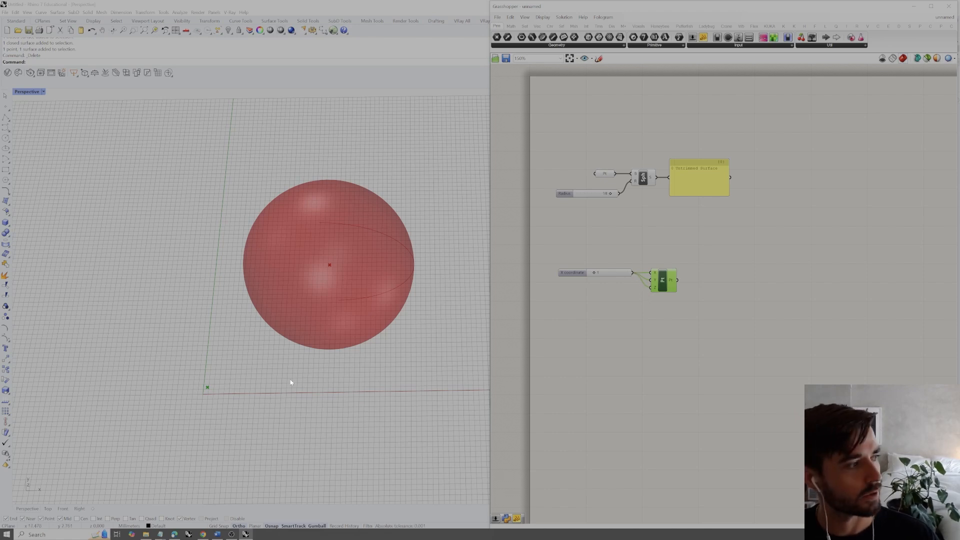
pyautogui.moveTo(220, 386); pyautogui.dragTo(230, 337, button='right')
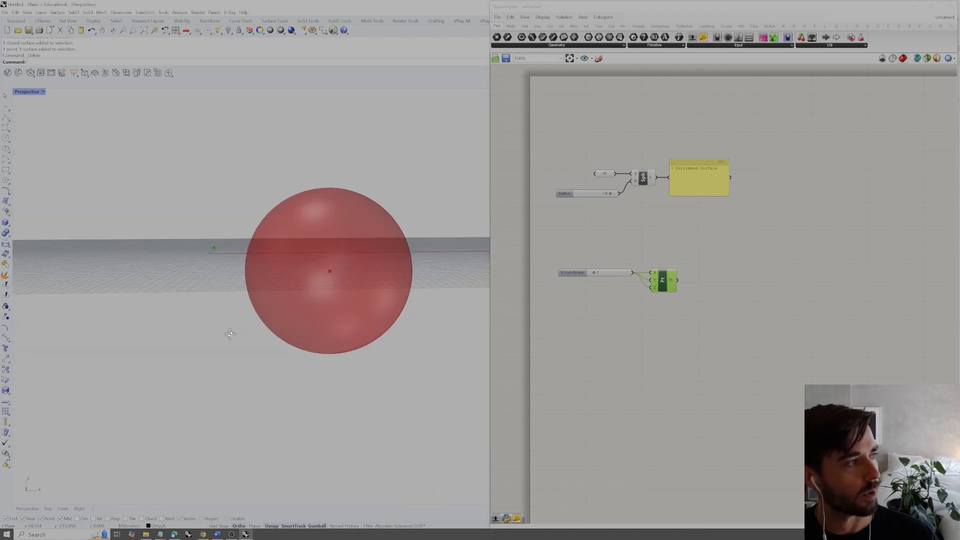
pyautogui.scroll(5, 214, 250)
# Raise the shared coordinate slider to 10 to shift the point along all three axes, and return it to 0
pyautogui.moveTo(596, 273); pyautogui.dragTo(640, 280)
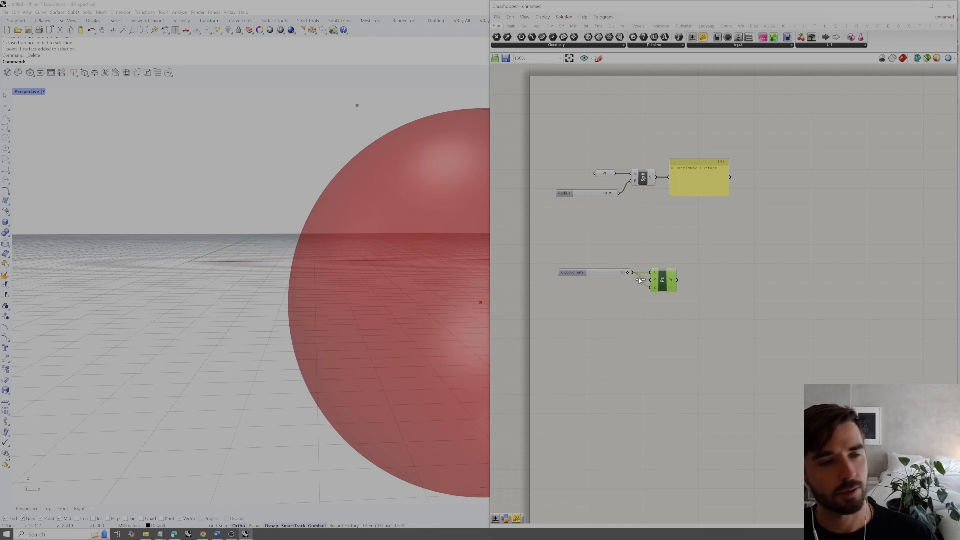
pyautogui.moveTo(332, 233); pyautogui.dragTo(314, 247, button='right')
pyautogui.moveTo(627, 272)
pyautogui.mouseDown()
pyautogui.moveTo(583, 276)
pyautogui.moveTo(626, 274)
pyautogui.mouseUp()
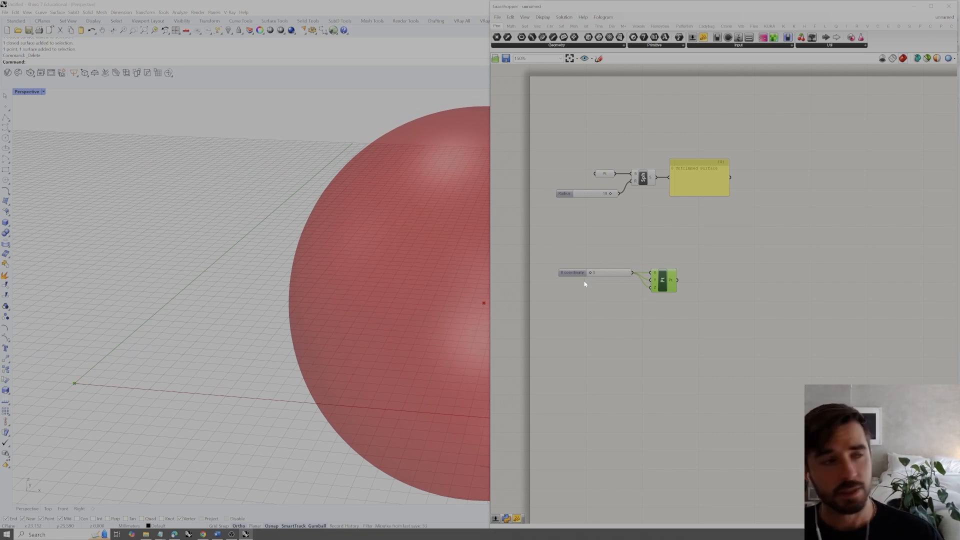
# Duplicate the X coordinate slider twice and connect the copies to Construct Point's Y and Z inputs, replacing the shared wires
pyautogui.click(617, 274)
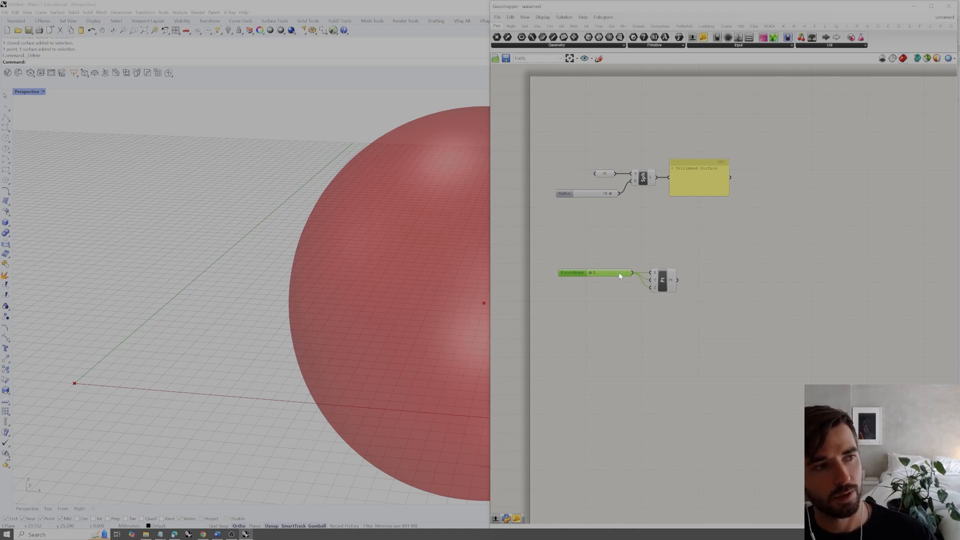
pyautogui.keyDown('alt'); pyautogui.moveTo(619, 273); pyautogui.dragTo(651, 279); pyautogui.keyUp('alt')
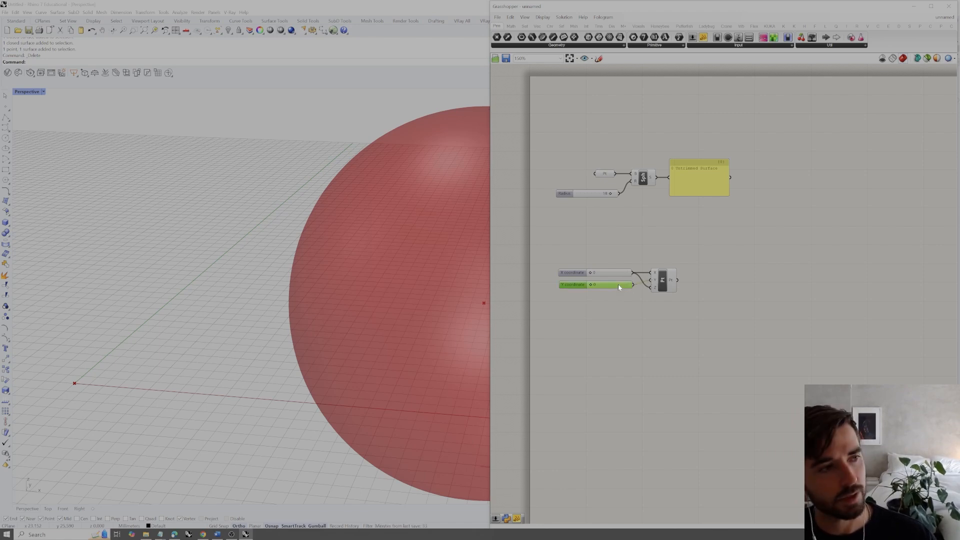
pyautogui.keyDown('alt'); pyautogui.moveTo(619, 284); pyautogui.dragTo(651, 291); pyautogui.keyUp('alt')
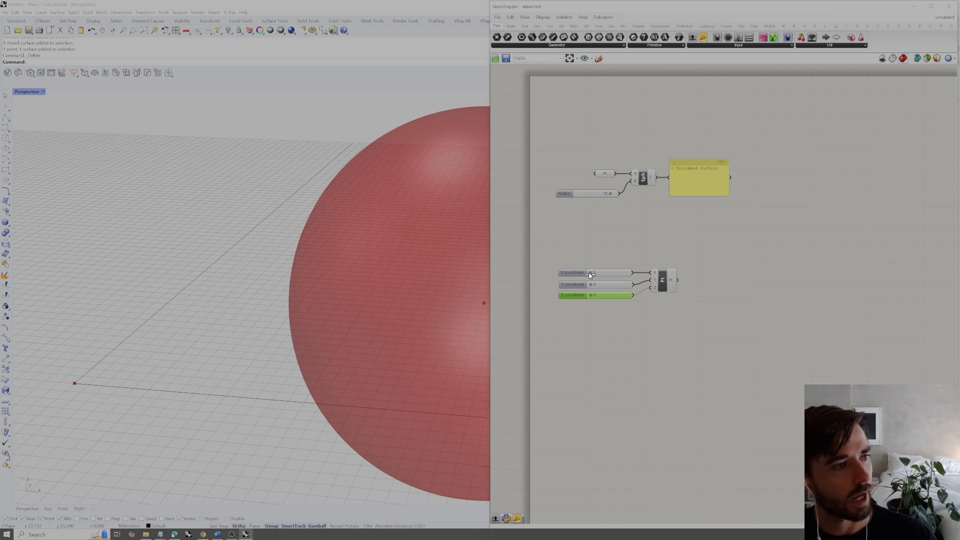
# Increase the X, Y and Z coordinate sliders to move the constructed point away from the origin
pyautogui.moveTo(605, 275); pyautogui.dragTo(606, 295)
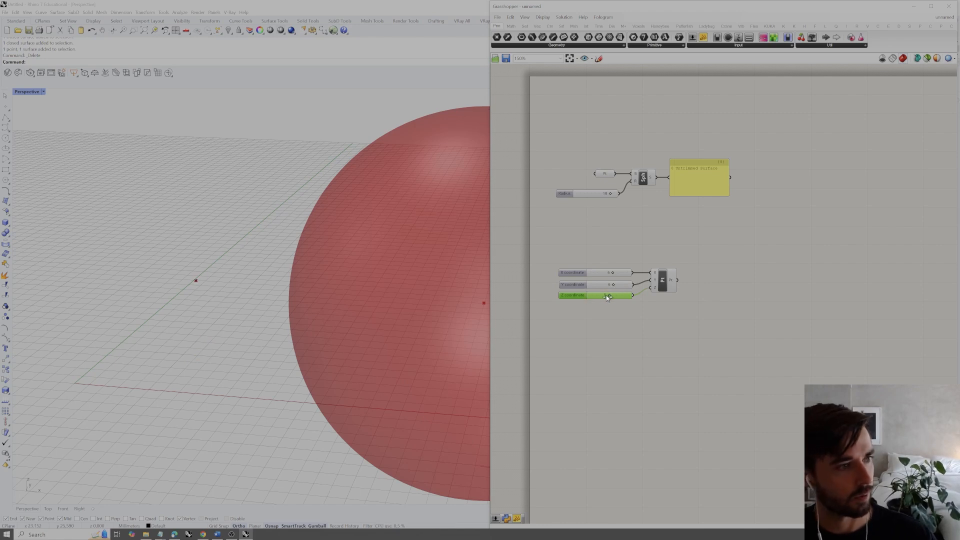
pyautogui.click(660, 282)
pyautogui.click(689, 264)
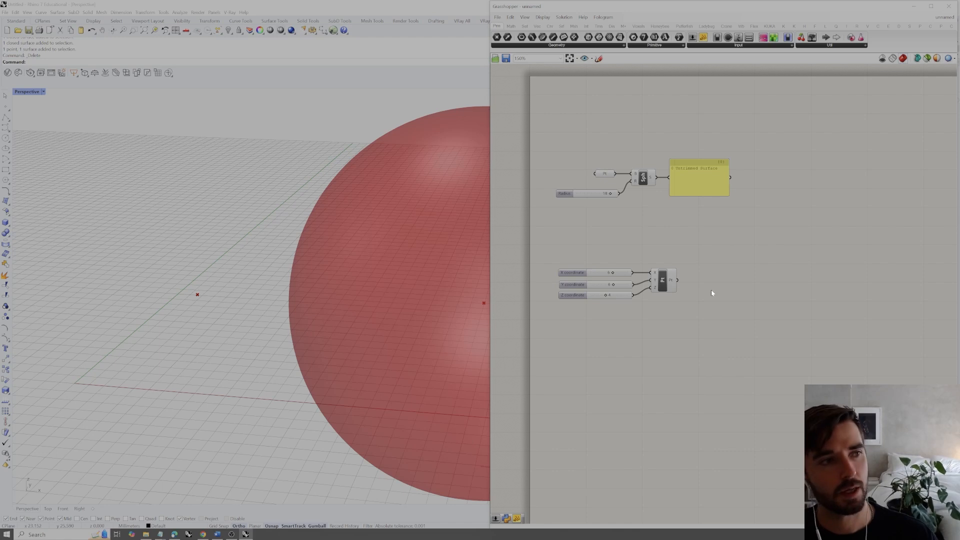
# Add a Line component to the canvas beside the Construct Point definition
pyautogui.moveTo(699, 277); pyautogui.dragTo(674, 290, button='right')
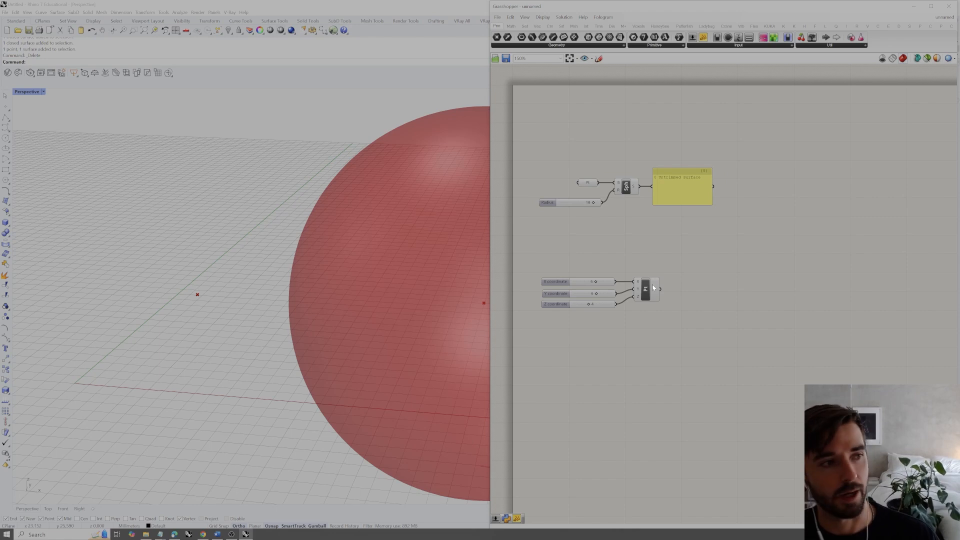
pyautogui.doubleClick(723, 302)
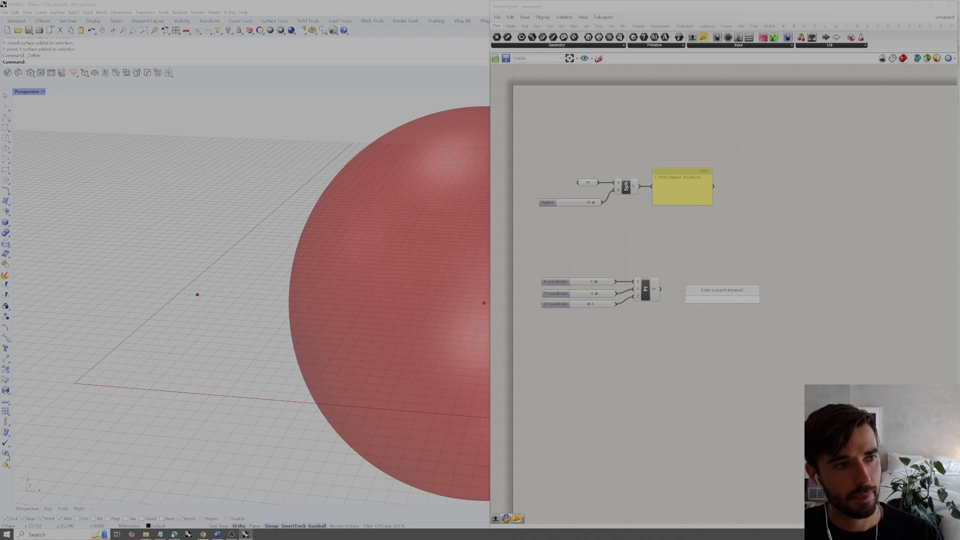
pyautogui.write('line')
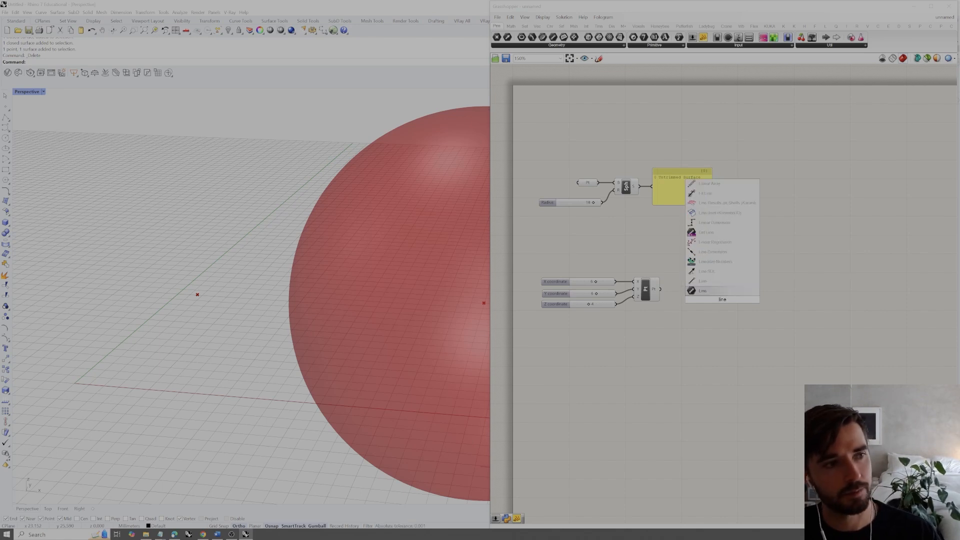
pyautogui.click(705, 283)
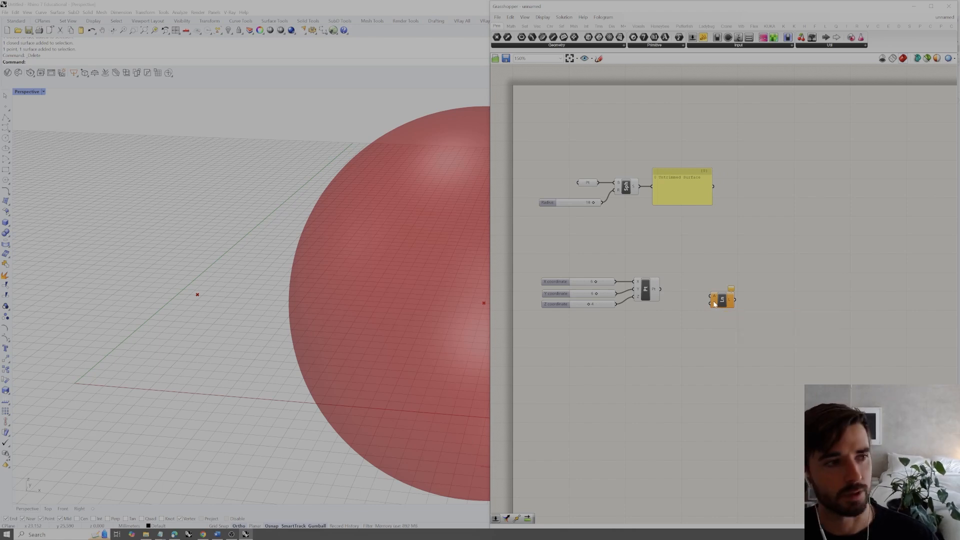
# Duplicate the Construct Point component with its X, Y and Z coordinate sliders directly below the original
pyautogui.moveTo(682, 262); pyautogui.dragTo(532, 330)
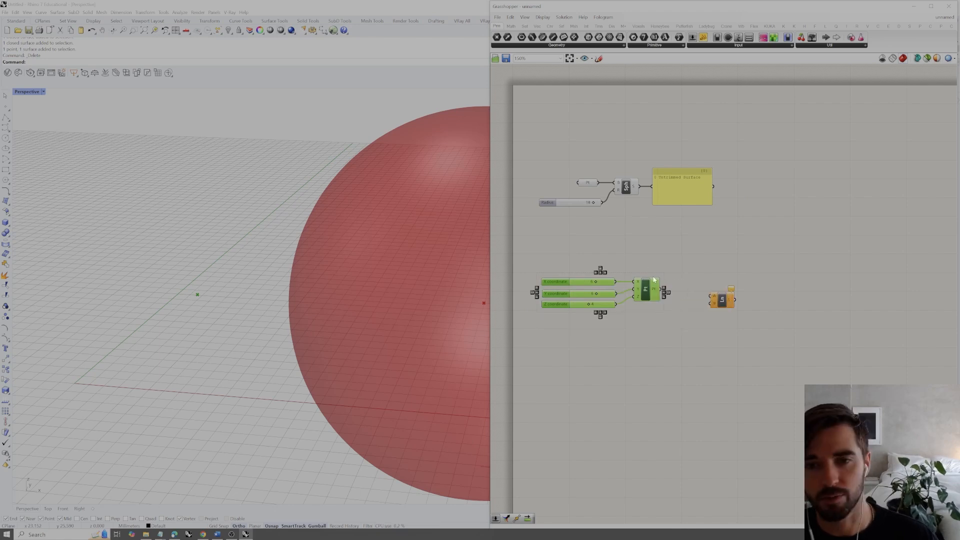
pyautogui.click(672, 295)
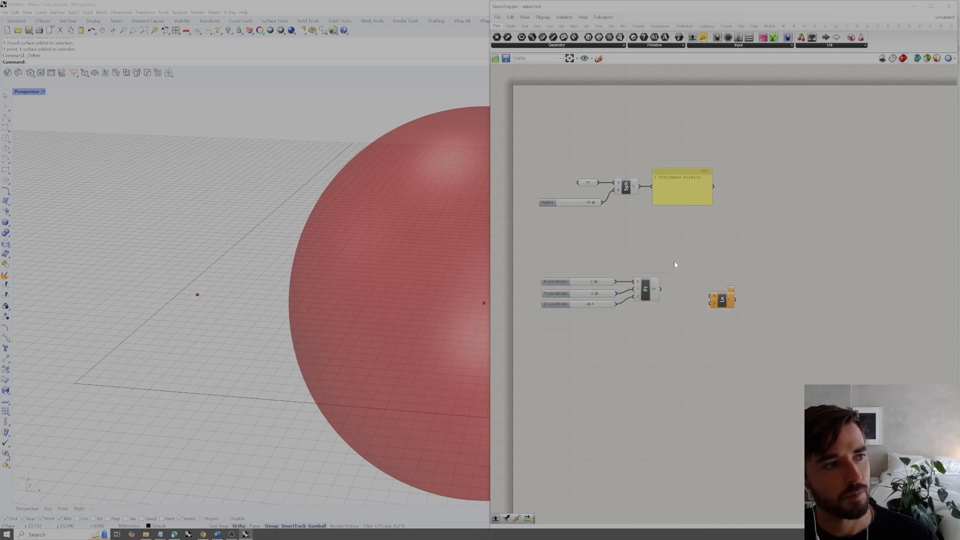
pyautogui.moveTo(675, 261); pyautogui.dragTo(528, 324)
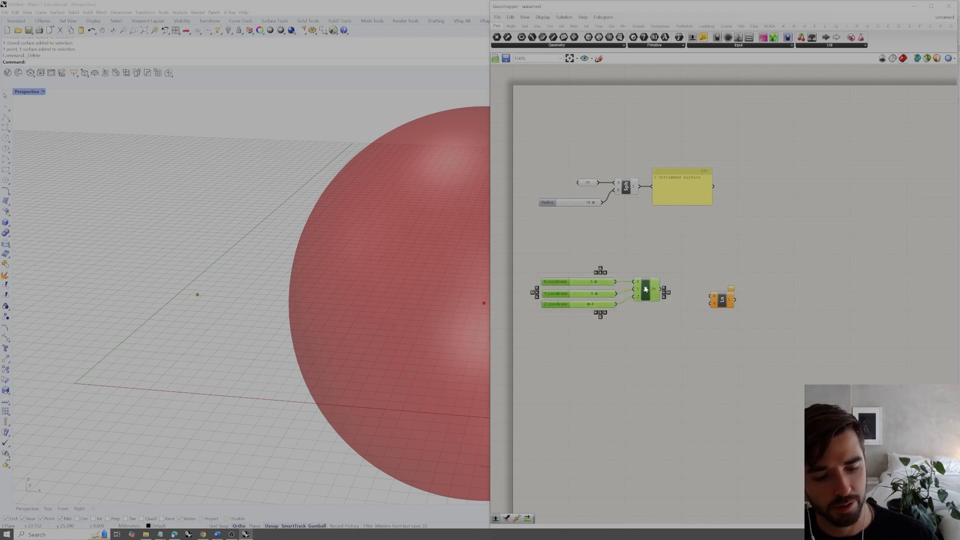
pyautogui.keyDown('alt'); pyautogui.moveTo(645, 289); pyautogui.dragTo(646, 331); pyautogui.keyUp('alt')
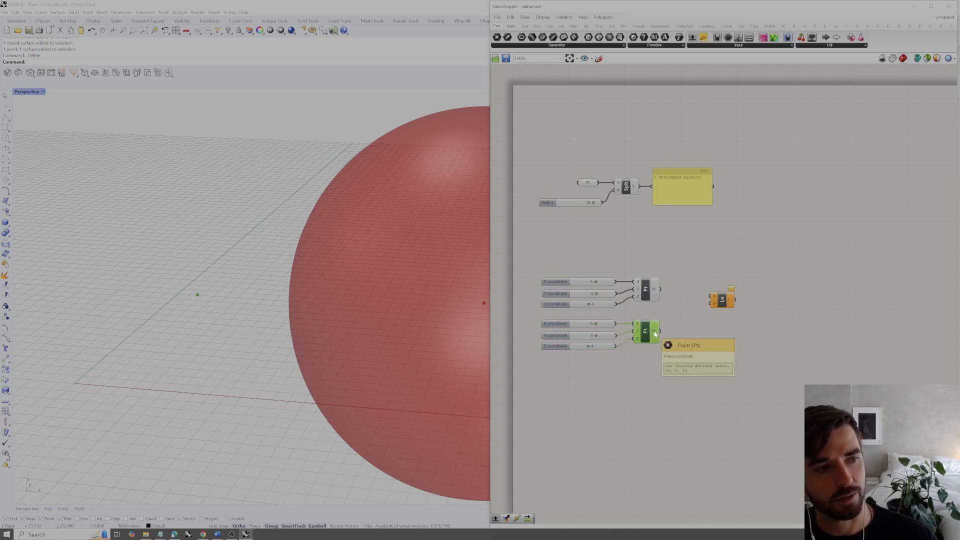
pyautogui.click(655, 291)
pyautogui.moveTo(654, 291)
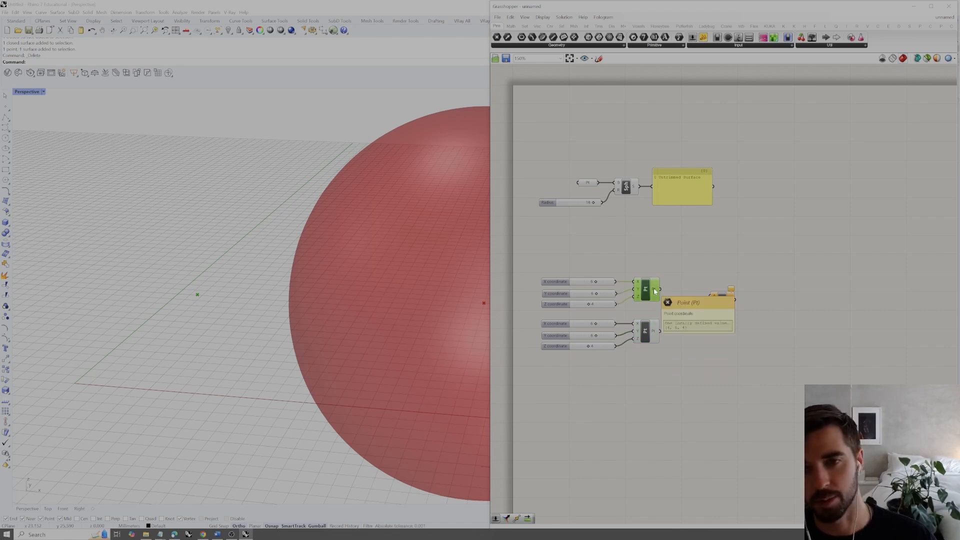
pyautogui.click(675, 274)
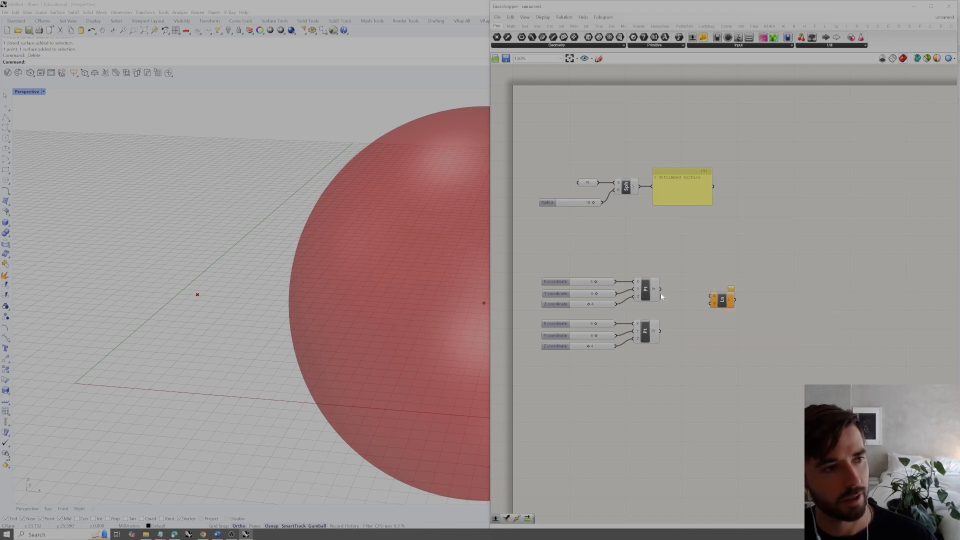
# Connect the first Construct Point's output to Line input A and the duplicate's output to input B
pyautogui.moveTo(660, 290); pyautogui.dragTo(711, 297)
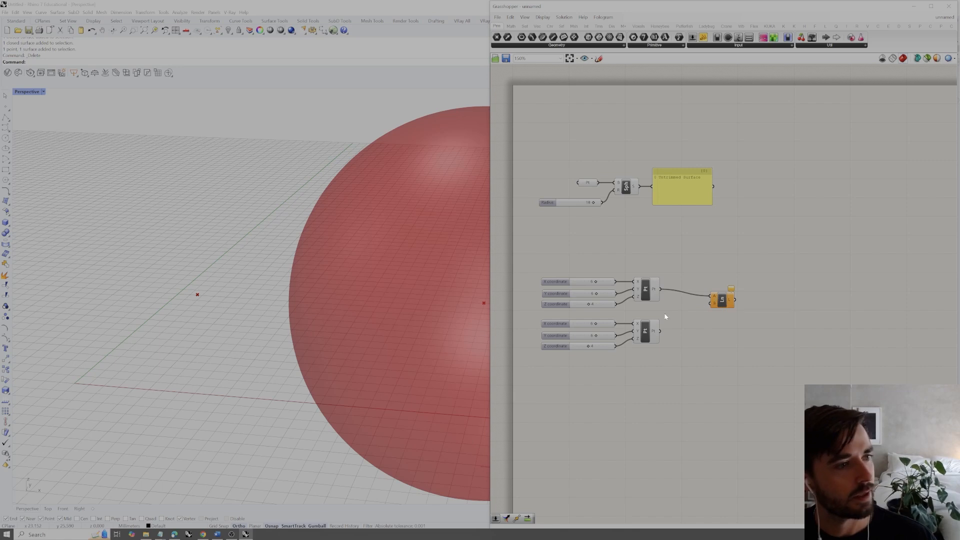
pyautogui.moveTo(661, 333); pyautogui.dragTo(721, 306)
pyautogui.moveTo(730, 303)
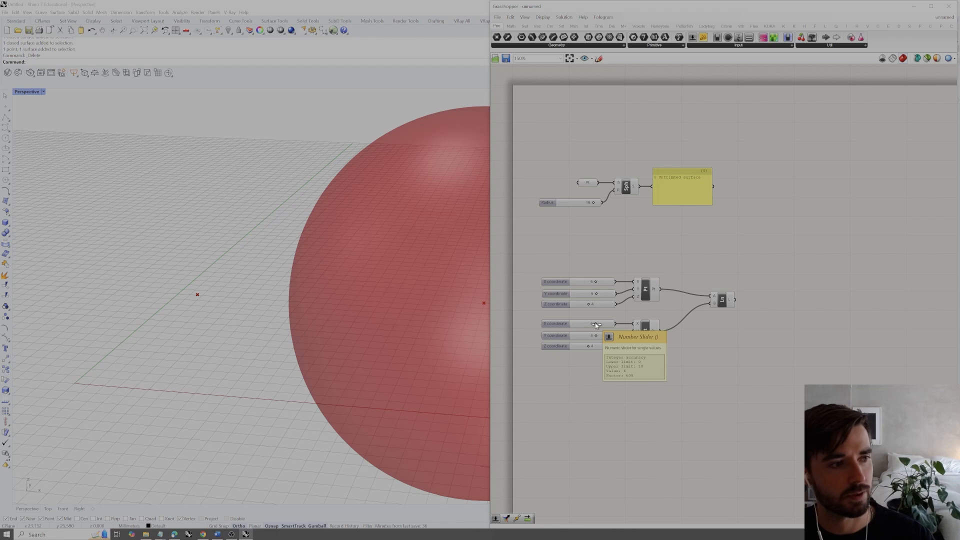
# Set the second point's X coordinate to 0 and the first point's Y to 5 and Z to 6
pyautogui.moveTo(596, 324); pyautogui.dragTo(569, 326)
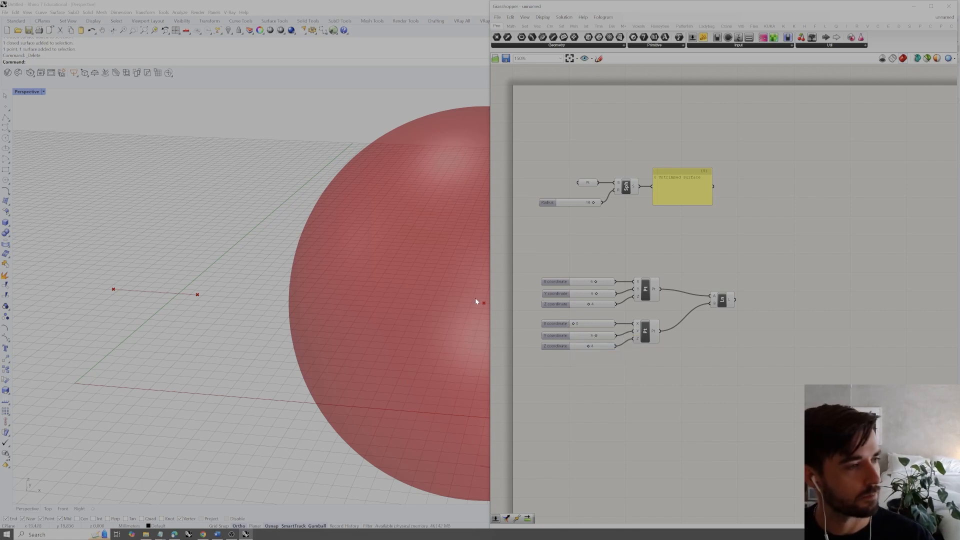
pyautogui.moveTo(263, 280); pyautogui.dragTo(293, 300, button='right')
pyautogui.moveTo(597, 294)
pyautogui.mouseDown()
pyautogui.moveTo(583, 295)
pyautogui.moveTo(595, 294)
pyautogui.mouseUp()
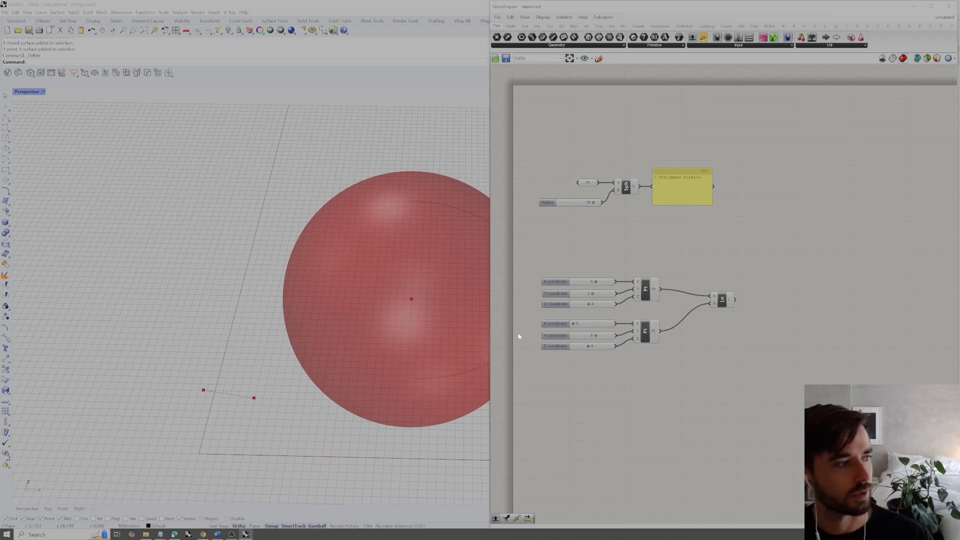
pyautogui.moveTo(601, 306)
pyautogui.mouseDown()
pyautogui.moveTo(575, 307)
pyautogui.moveTo(596, 311)
pyautogui.mouseUp()
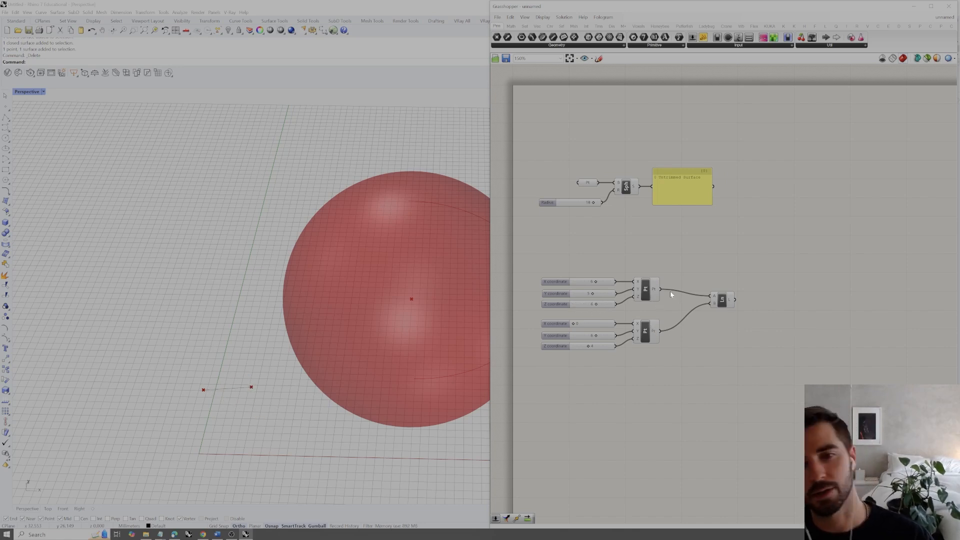
pyautogui.moveTo(731, 299)
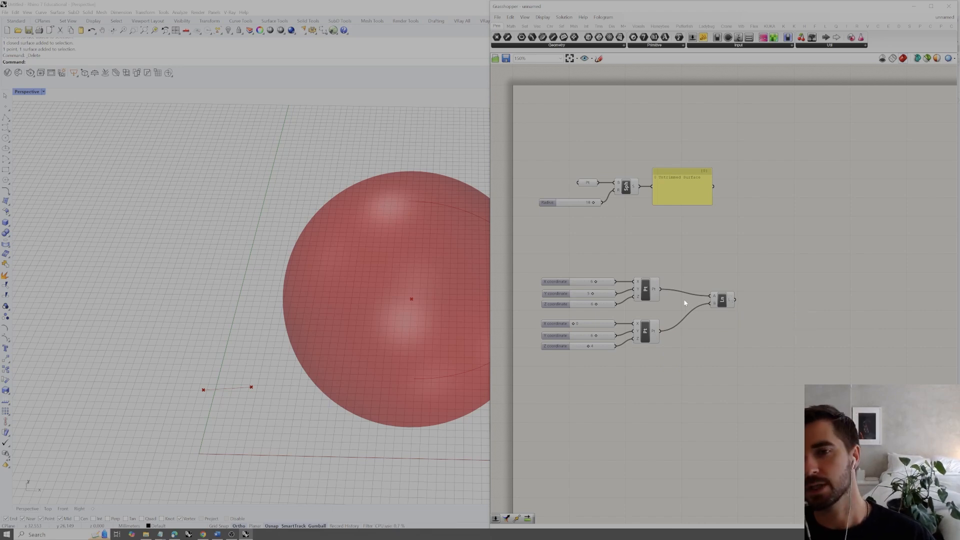
# Place two separate points manually in the Rhino viewport, in the empty area beside the sphere
pyautogui.click(646, 289)
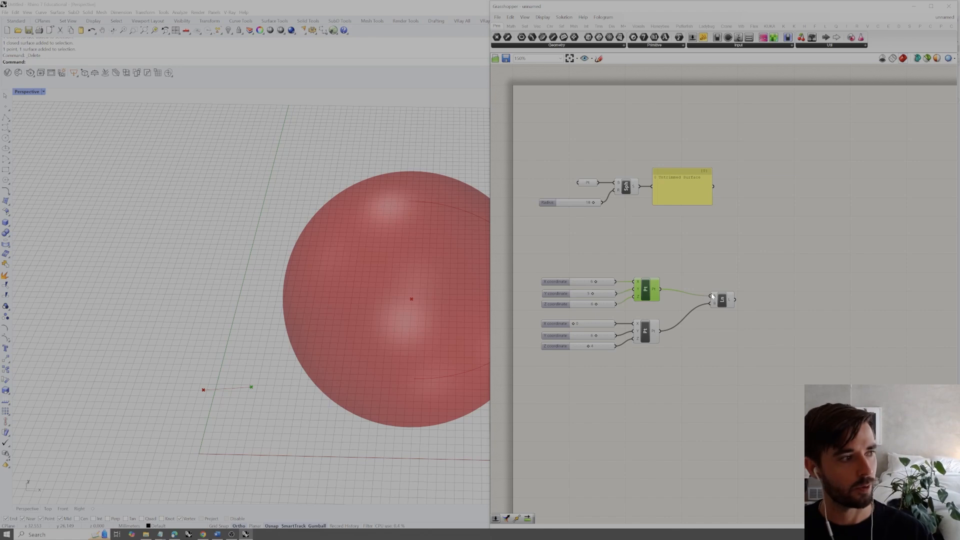
pyautogui.moveTo(222, 266); pyautogui.dragTo(275, 288, button='right')
pyautogui.write('point')
pyautogui.press('Return')
pyautogui.click(163, 287)
pyautogui.rightClick(352, 261)
pyautogui.click(300, 238)
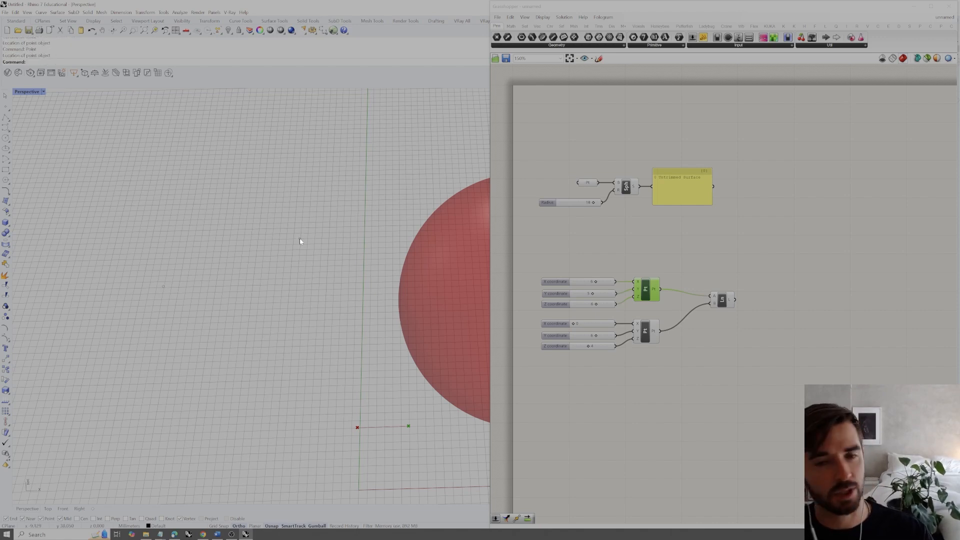
# Draw a line between the two manually placed points in Rhino
pyautogui.write('line')
pyautogui.press('Return')
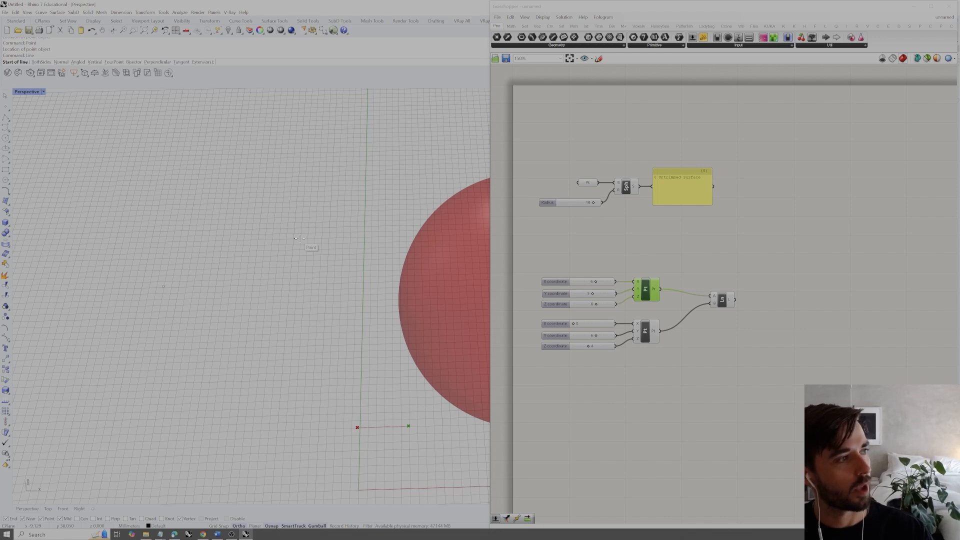
pyautogui.click(164, 287)
pyautogui.click(298, 241)
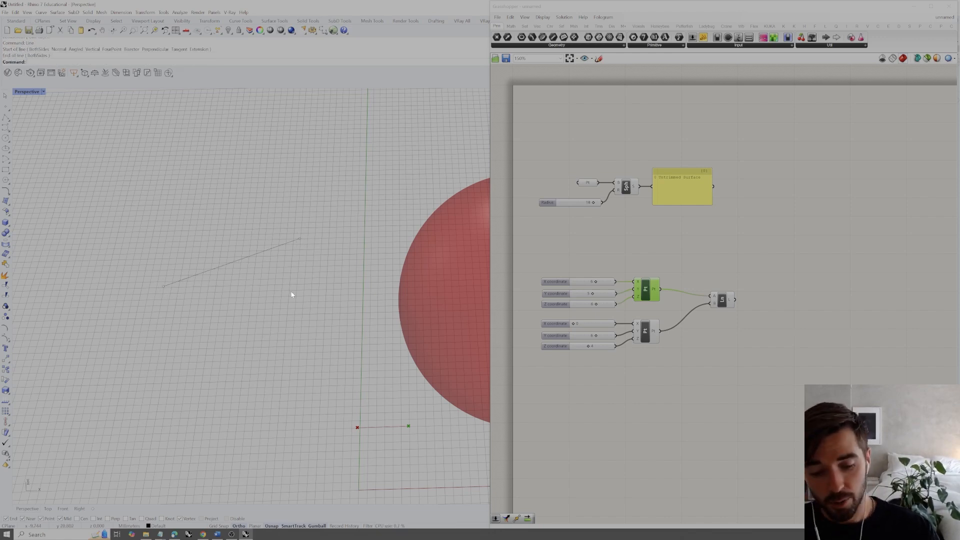
# Place another point beneath the drawn line and copy it to a position beneath the line's other end
pyautogui.write('p')
pyautogui.press('Return')
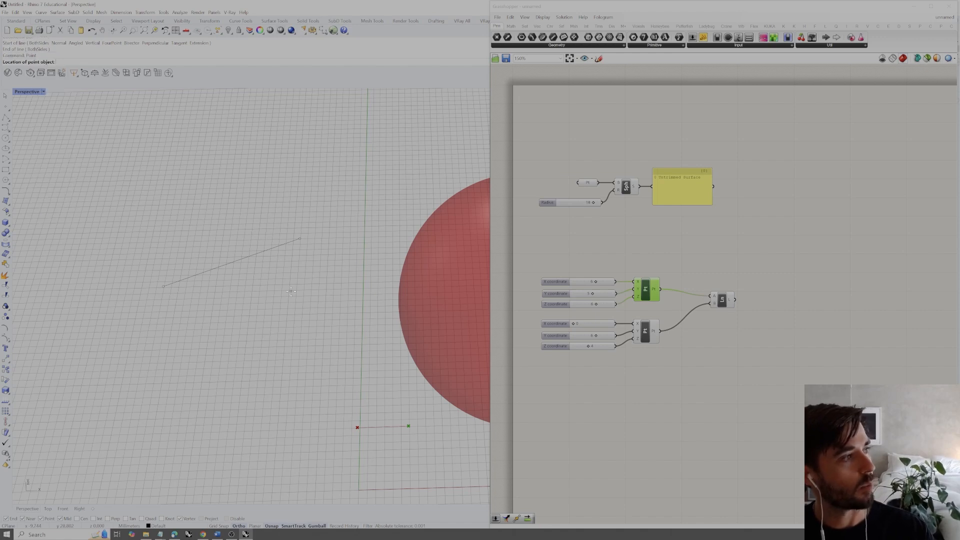
pyautogui.click(197, 323)
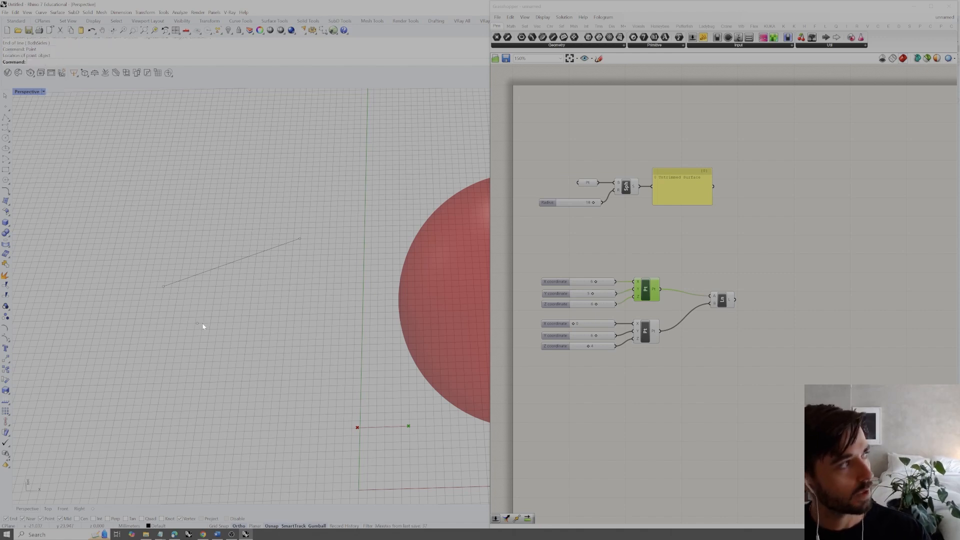
pyautogui.keyDown('shift'); pyautogui.moveTo(203, 326); pyautogui.dragTo(247, 323, button='right'); pyautogui.keyUp('shift')
pyautogui.write('copy')
pyautogui.press('Return')
pyautogui.click(233, 324)
pyautogui.press('Return')
pyautogui.click(233, 324)
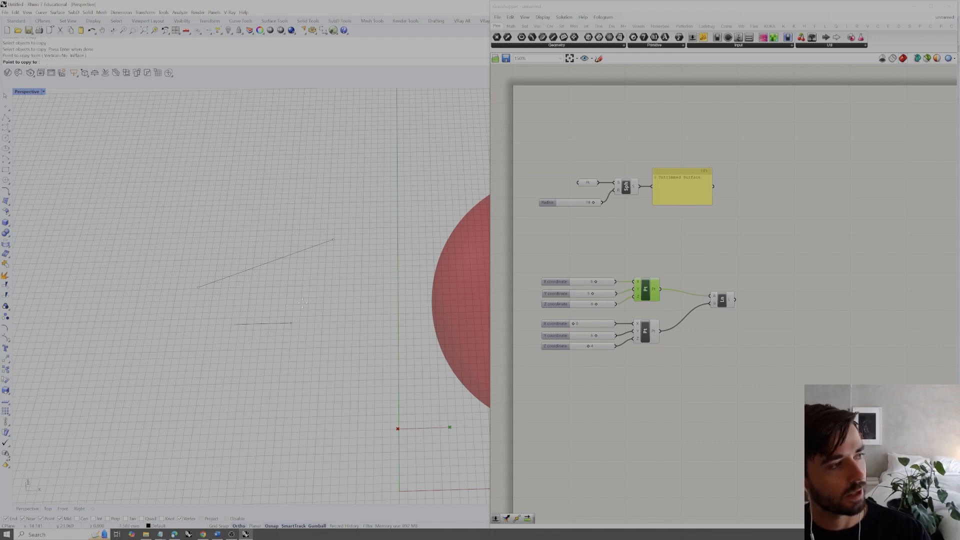
pyautogui.click(338, 285)
pyautogui.press('Return')
# Draw a second line from the newly placed point to its copy
pyautogui.write('line')
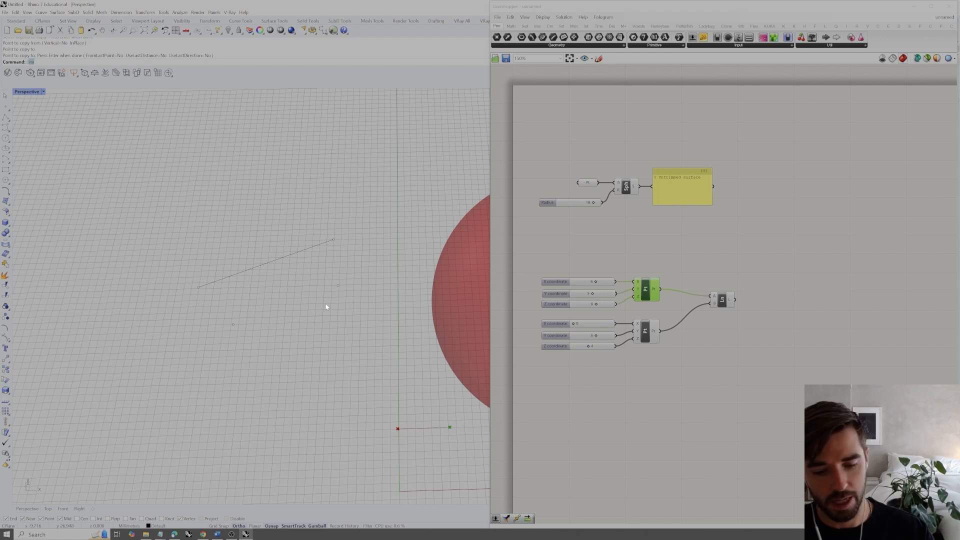
pyautogui.press('Return')
pyautogui.click(234, 324)
pyautogui.click(339, 286)
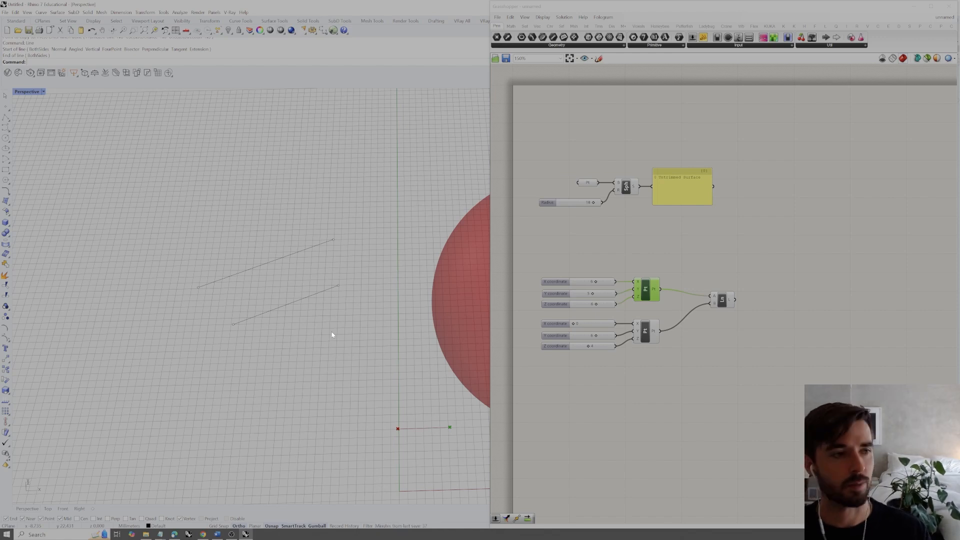
pyautogui.moveTo(664, 259); pyautogui.dragTo(552, 321)
pyautogui.click(692, 323)
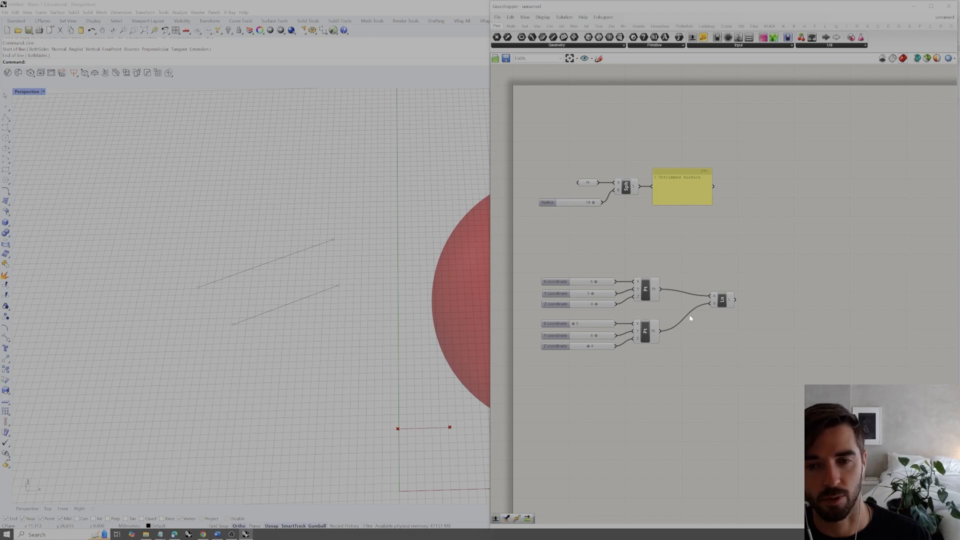
pyautogui.moveTo(681, 369); pyautogui.dragTo(518, 318)
pyautogui.click(524, 320)
# Duplicate the whole line definition, with both Construct Points, all sliders and the Line component, below the original
pyautogui.moveTo(751, 341); pyautogui.dragTo(743, 320, button='right')
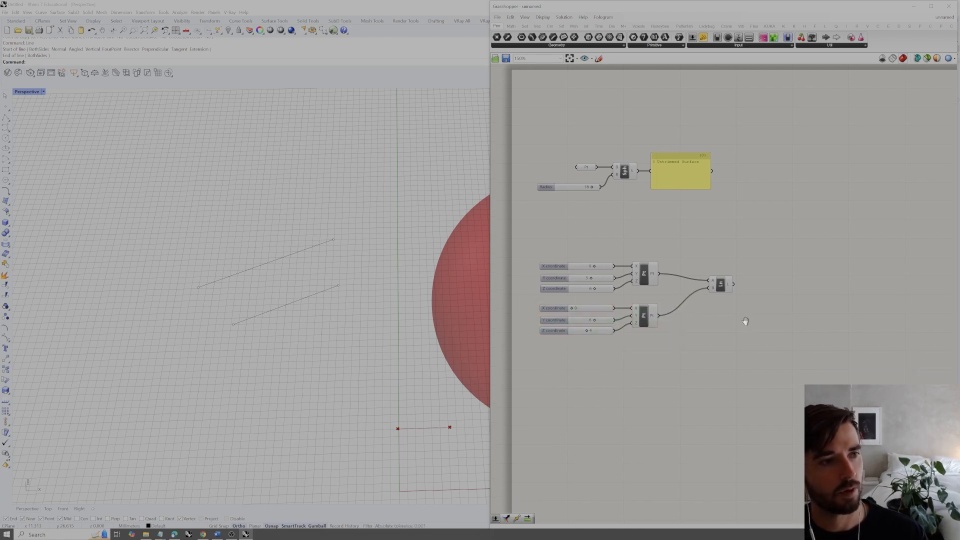
pyautogui.moveTo(777, 233); pyautogui.dragTo(520, 362)
pyautogui.keyDown('alt'); pyautogui.moveTo(646, 275); pyautogui.dragTo(649, 397); pyautogui.keyUp('alt')
pyautogui.click(727, 358)
pyautogui.moveTo(726, 358); pyautogui.dragTo(711, 278, button='right')
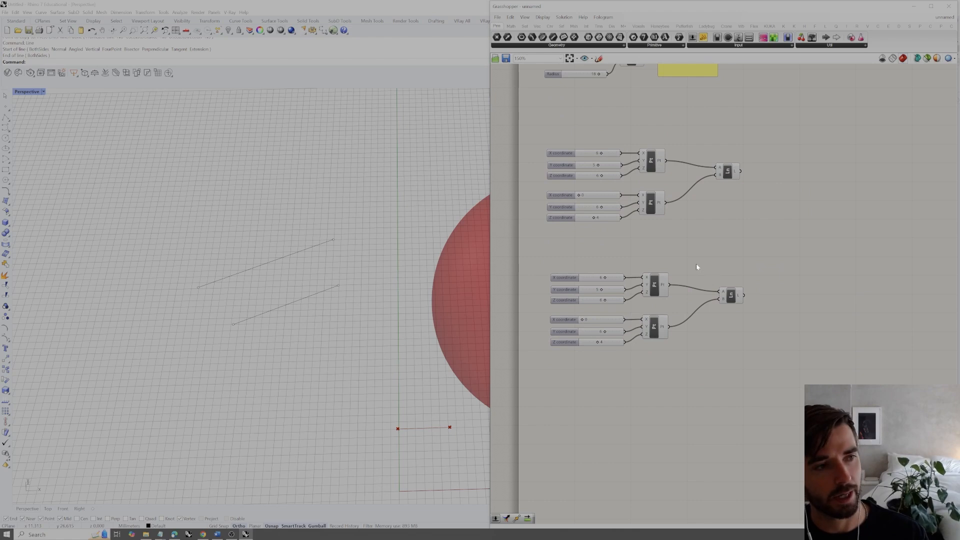
# Delete the second point and its sliders from the duplicated definition, and move its Line component farther from the remaining point
pyautogui.moveTo(699, 366); pyautogui.dragTo(528, 314)
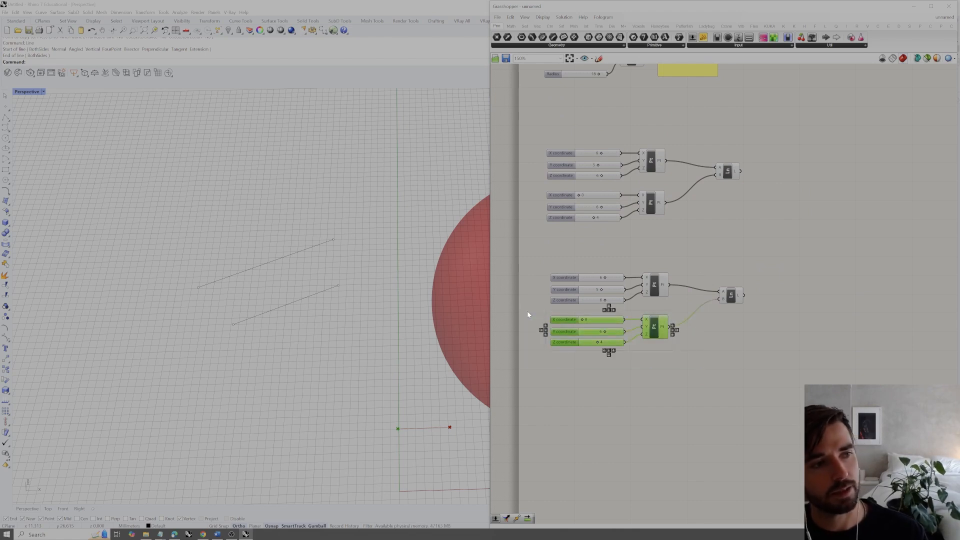
pyautogui.press('Delete')
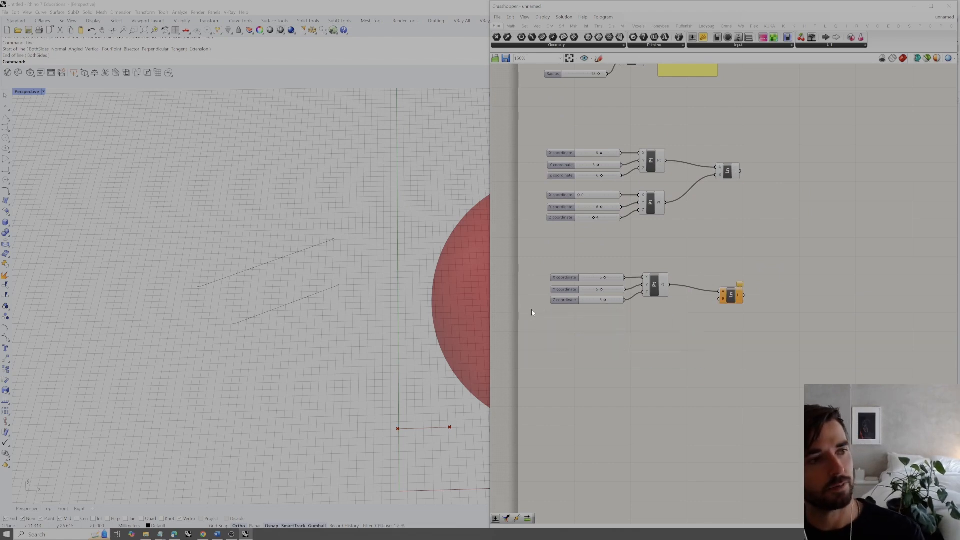
pyautogui.scroll(2, 731, 286)
pyautogui.moveTo(735, 295); pyautogui.dragTo(779, 289)
pyautogui.click(811, 291)
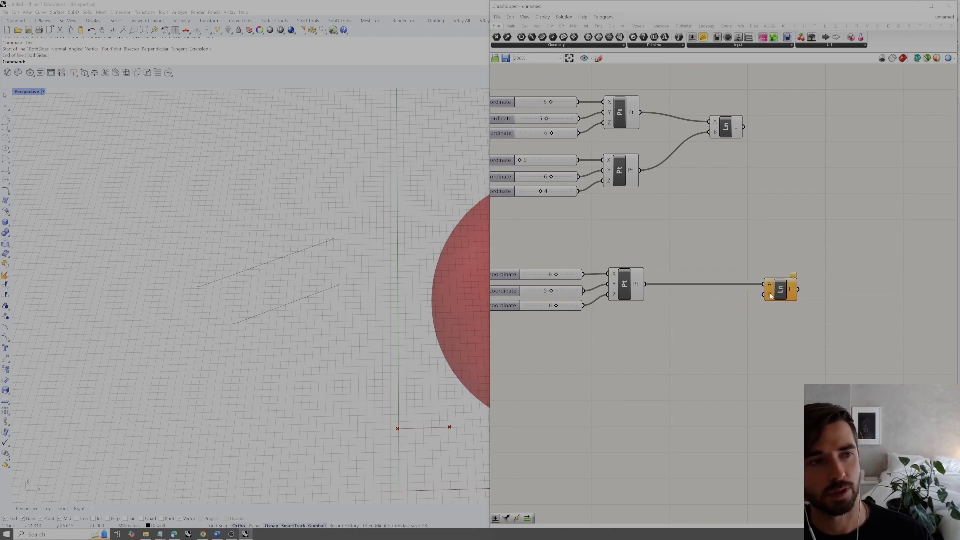
pyautogui.scroll(-1, 713, 272)
pyautogui.scroll(1, 703, 257)
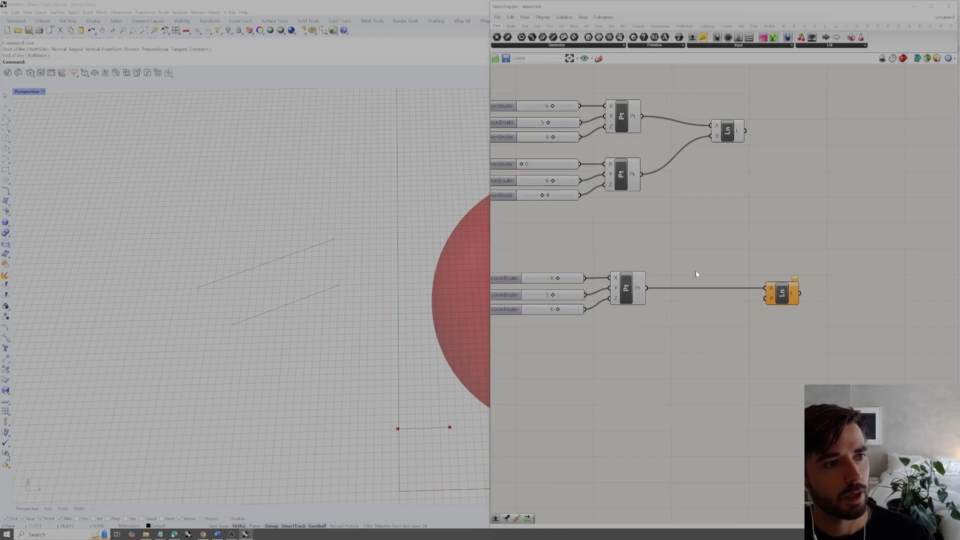
# Add a Move component between the duplicated Construct Point and its Line component
pyautogui.click(635, 288)
pyautogui.click(799, 293)
pyautogui.click(736, 254)
pyautogui.doubleClick(705, 332)
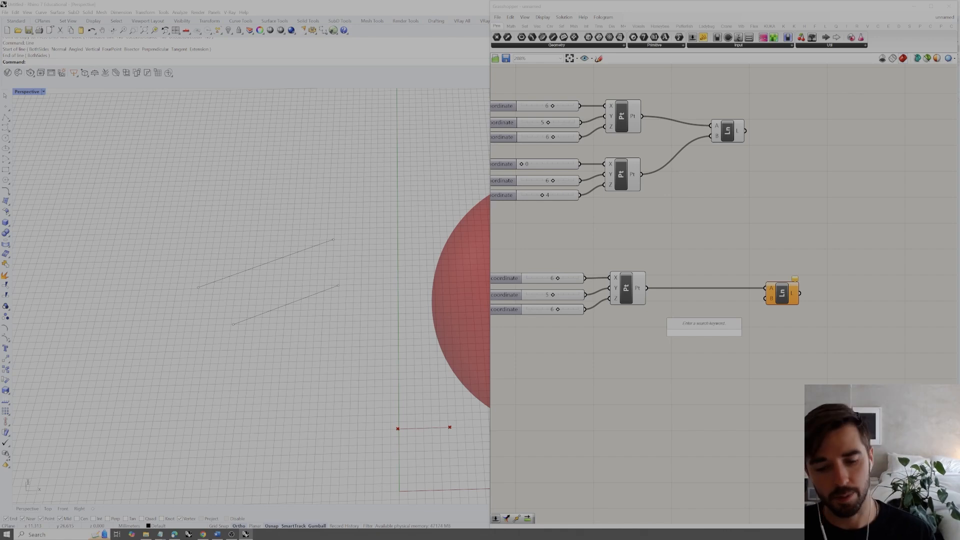
pyautogui.write('copy')
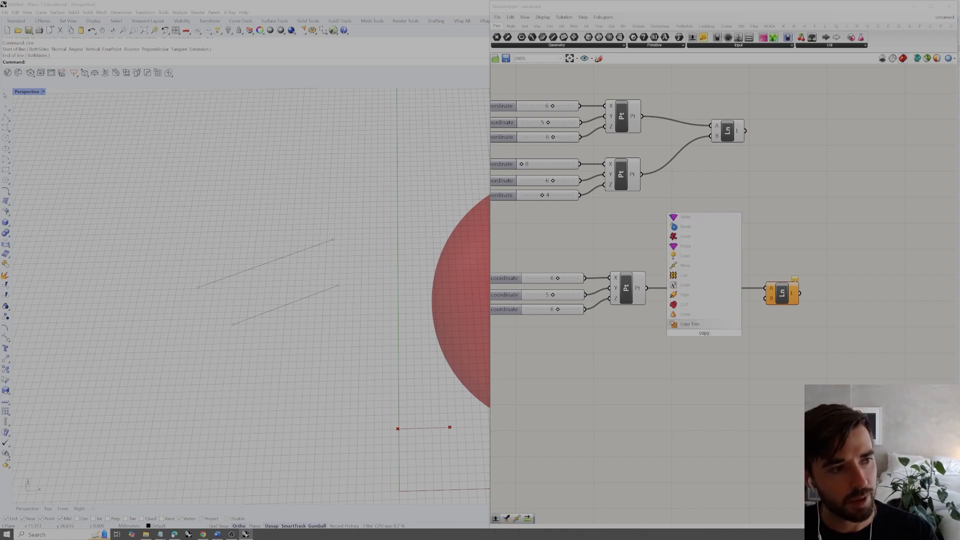
pyautogui.doubleClick(705, 333)
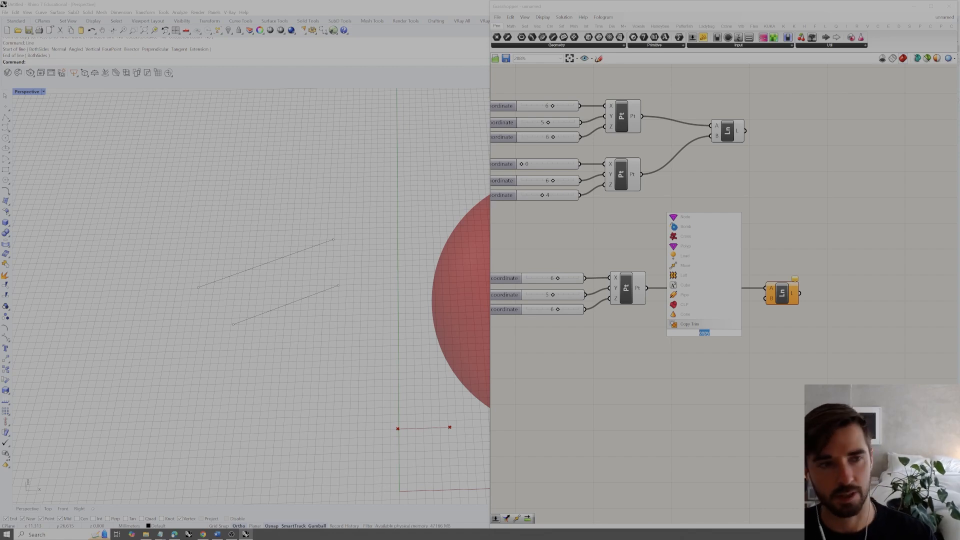
pyautogui.write('move')
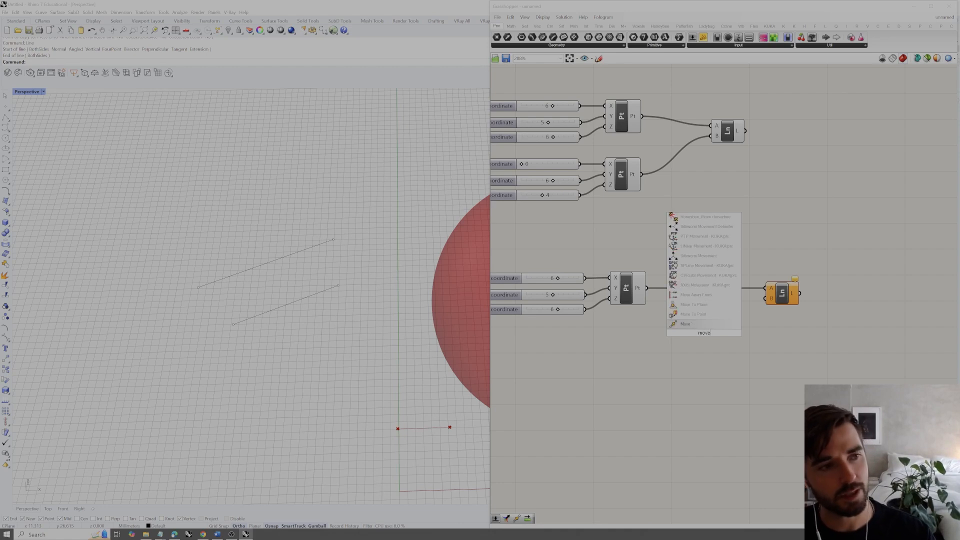
pyautogui.click(686, 325)
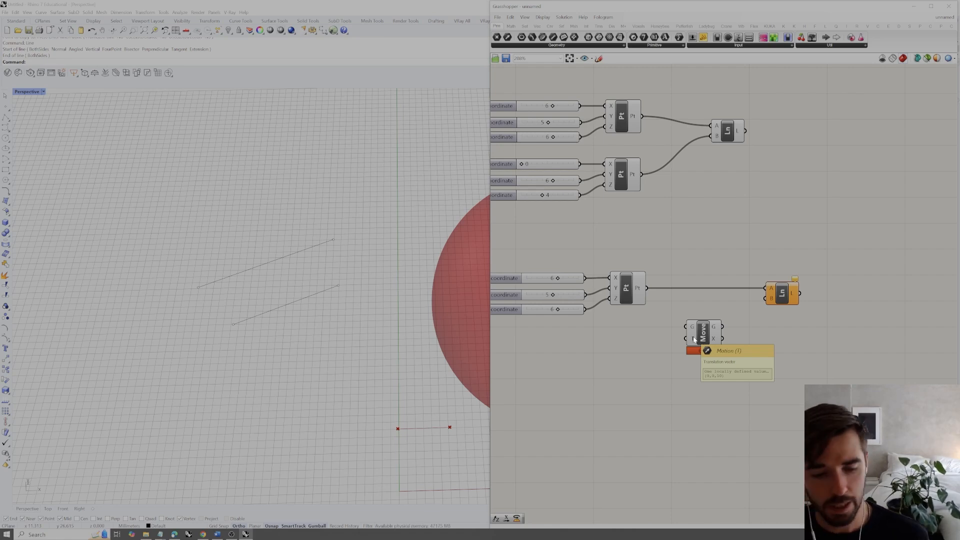
# Draw a horizontal line in Rhino from the start of the lower line to a position directly beneath its other end
pyautogui.scroll(3, 300, 305)
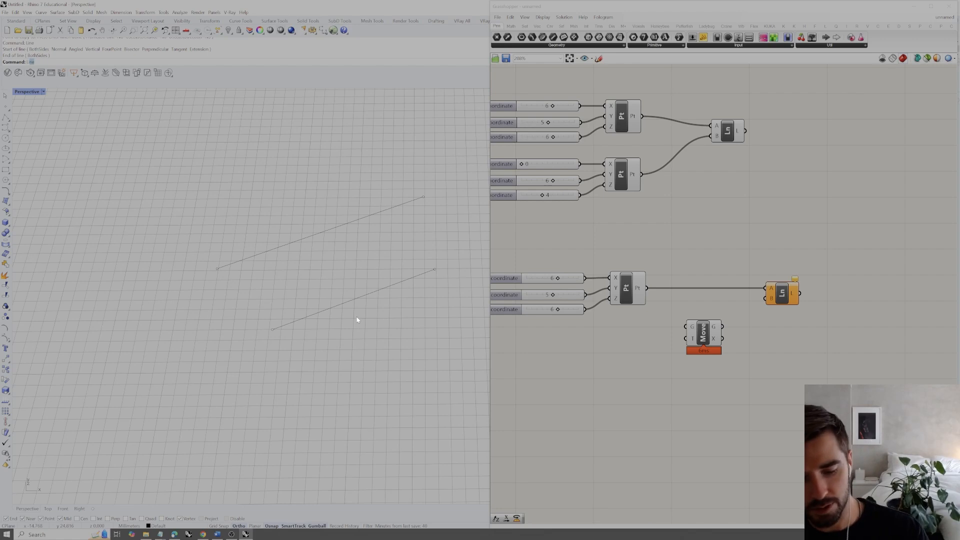
pyautogui.press('Return')
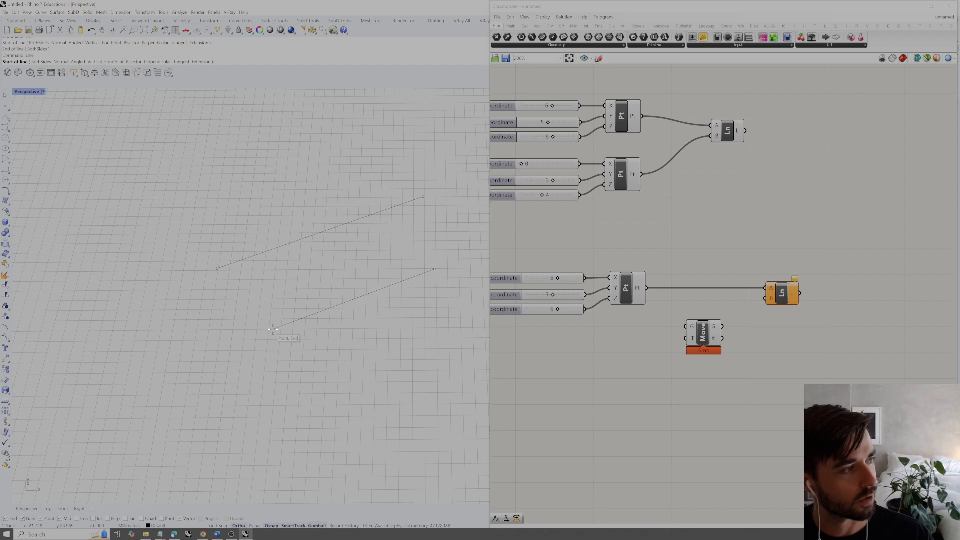
pyautogui.click(432, 270)
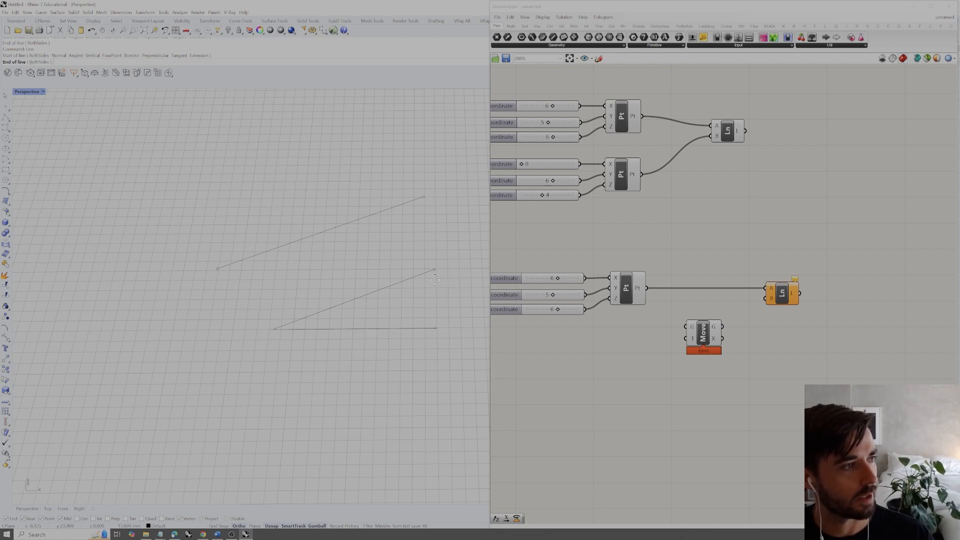
pyautogui.click(435, 328)
# Measure the length of the new horizontal line
pyautogui.click(424, 331)
pyautogui.write('Length')
pyautogui.press('Return')
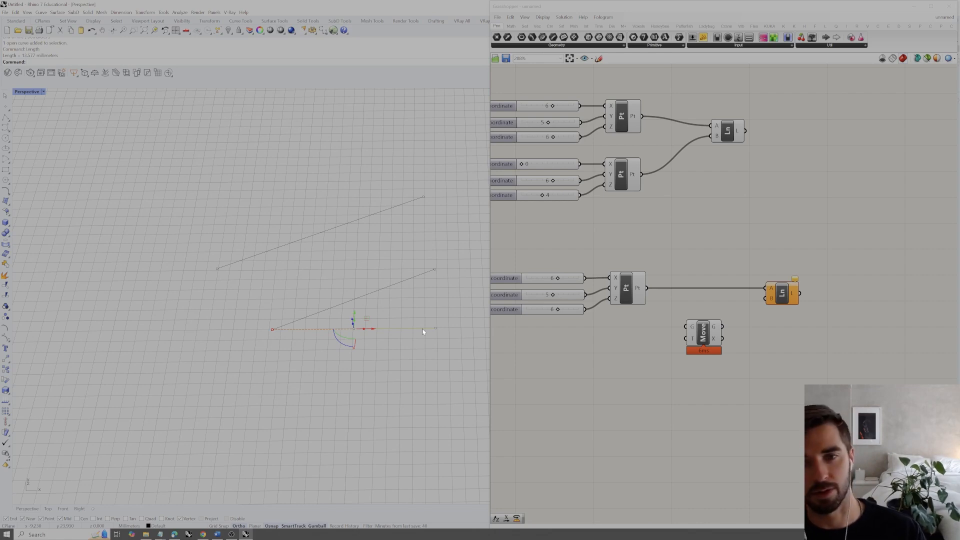
pyautogui.click(456, 308)
# Draw a vertical line from the end of the horizontal line up to the sloped line's end, closing the triangle
pyautogui.write('Line')
pyautogui.press('Return')
pyautogui.click(435, 329)
pyautogui.click(435, 270)
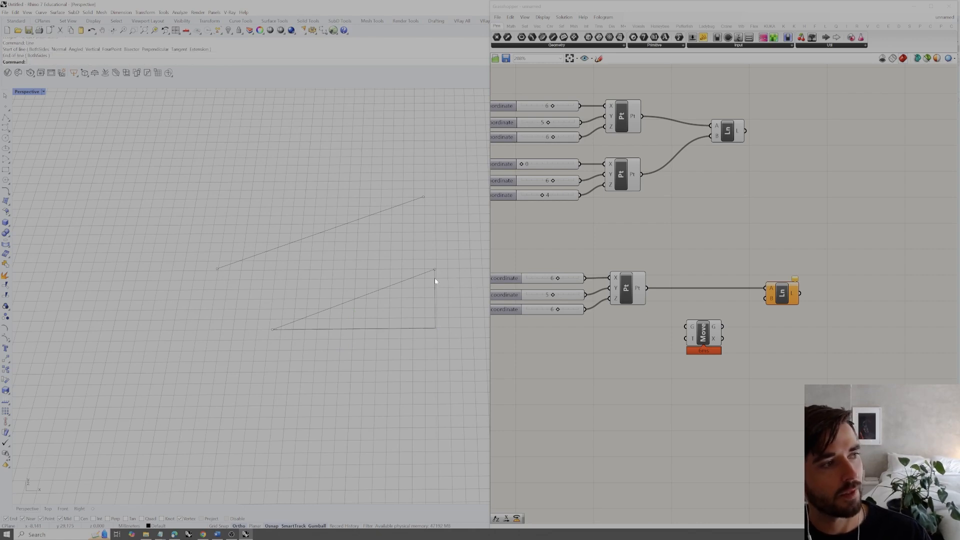
# Measure the length of the vertical line, then clear the selection
pyautogui.moveTo(440, 278); pyautogui.dragTo(397, 282, button='right')
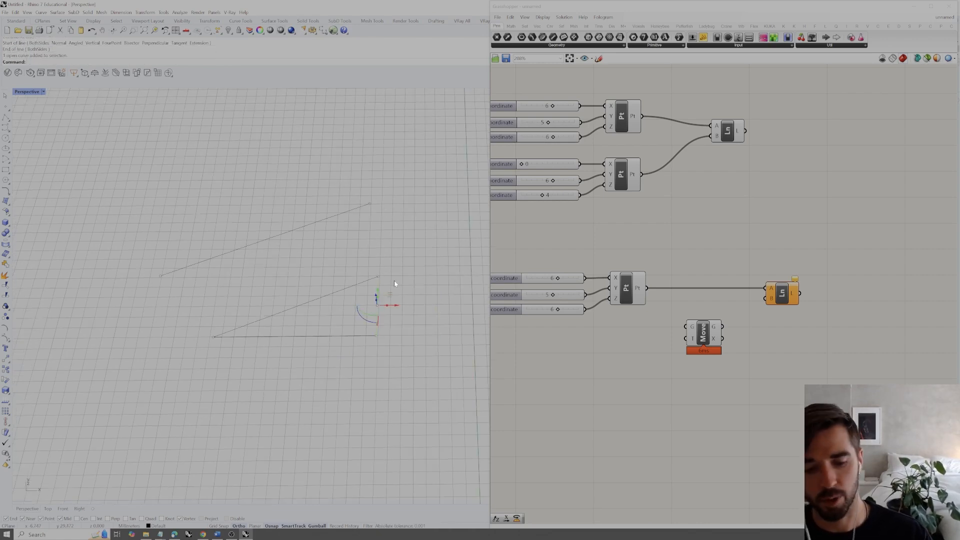
pyautogui.write('Length')
pyautogui.press('Return')
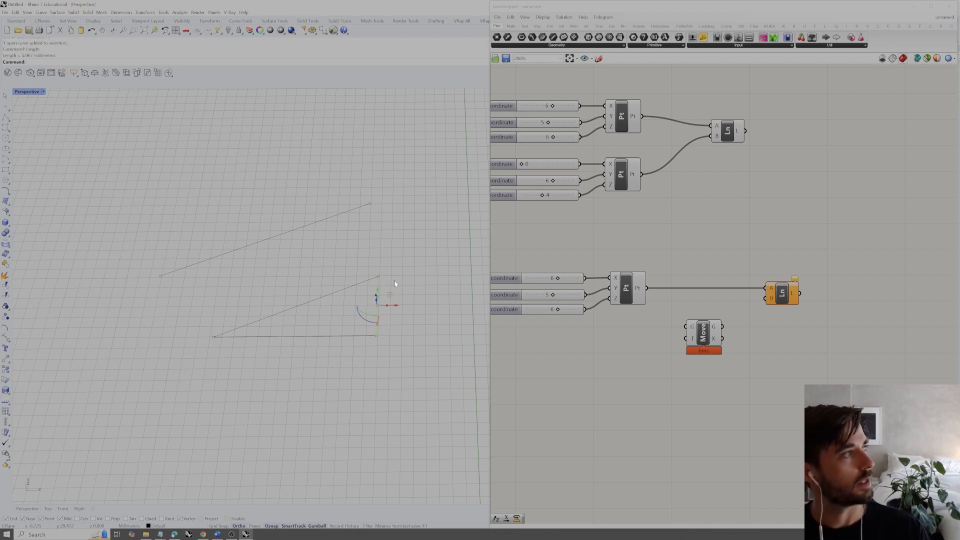
pyautogui.moveTo(388, 286)
pyautogui.mouseDown(button='right')
pyautogui.moveTo(375, 268)
pyautogui.moveTo(476, 161)
pyautogui.moveTo(413, 195)
pyautogui.moveTo(401, 296)
pyautogui.mouseUp(button='right')
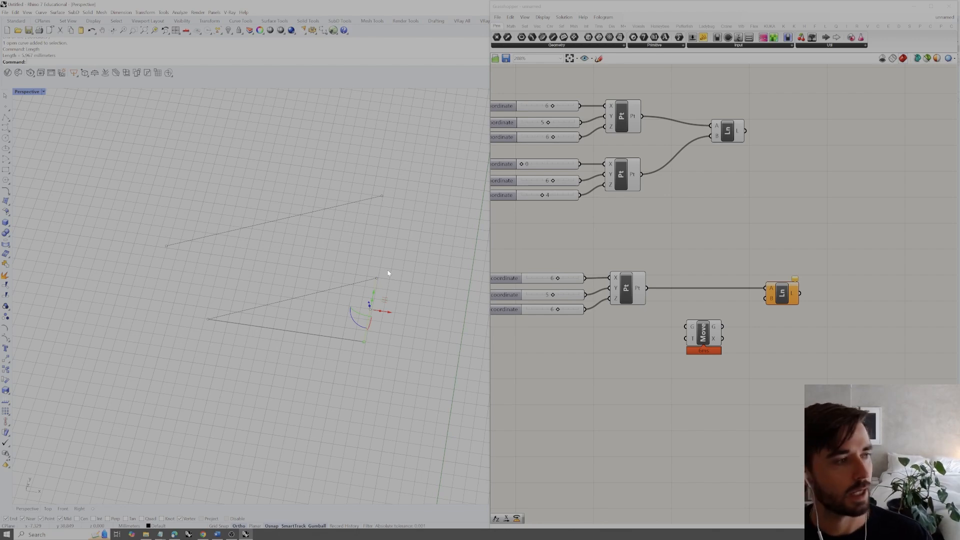
pyautogui.press('Escape')
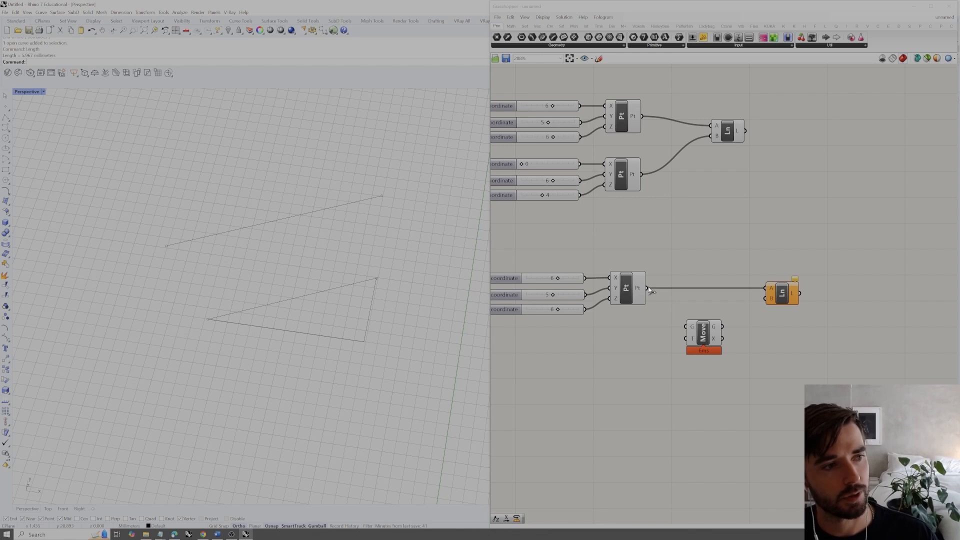
# Connect the duplicated Construct Point to the Move component's geometry input and inspect the original and moved points in the viewport
pyautogui.moveTo(648, 288); pyautogui.dragTo(686, 326)
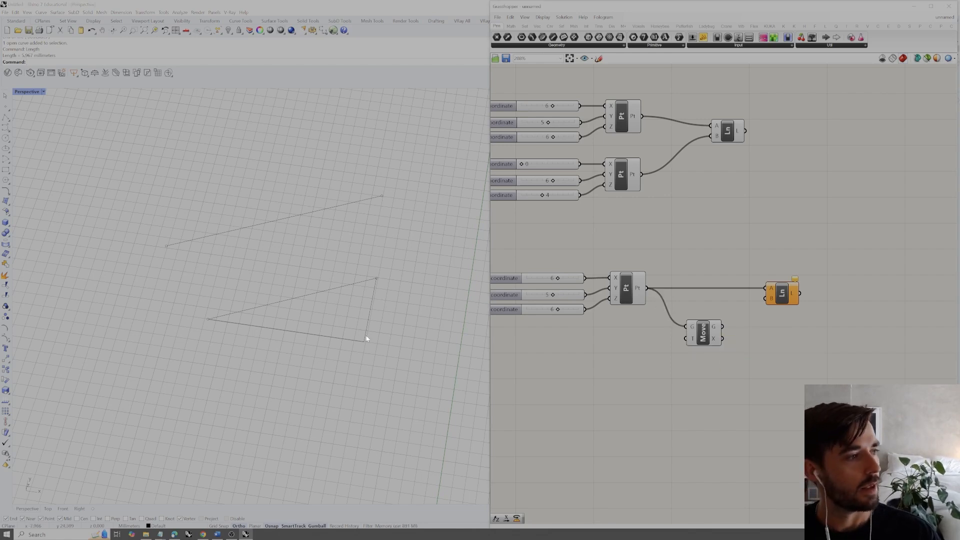
pyautogui.scroll(-5, 380, 330)
pyautogui.moveTo(400, 318); pyautogui.dragTo(395, 254, button='right')
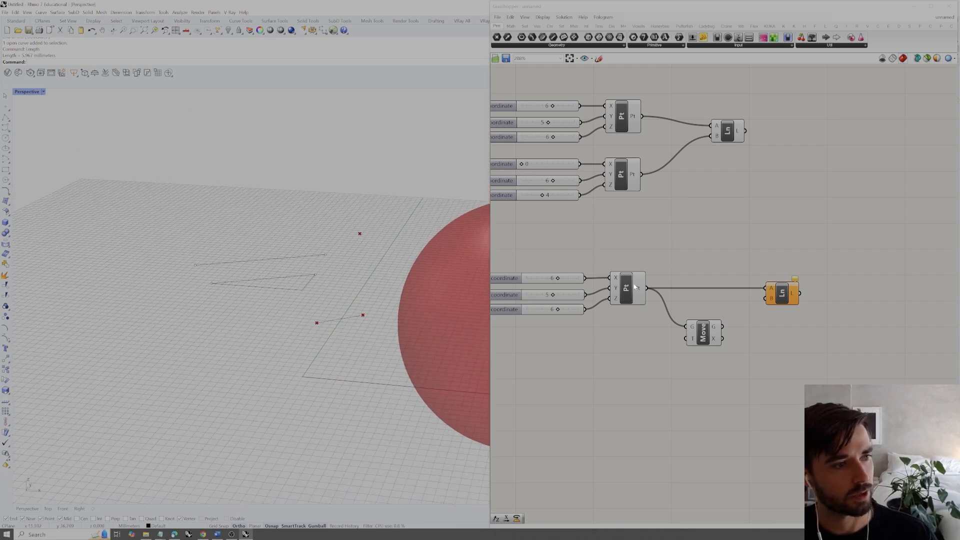
pyautogui.click(636, 288)
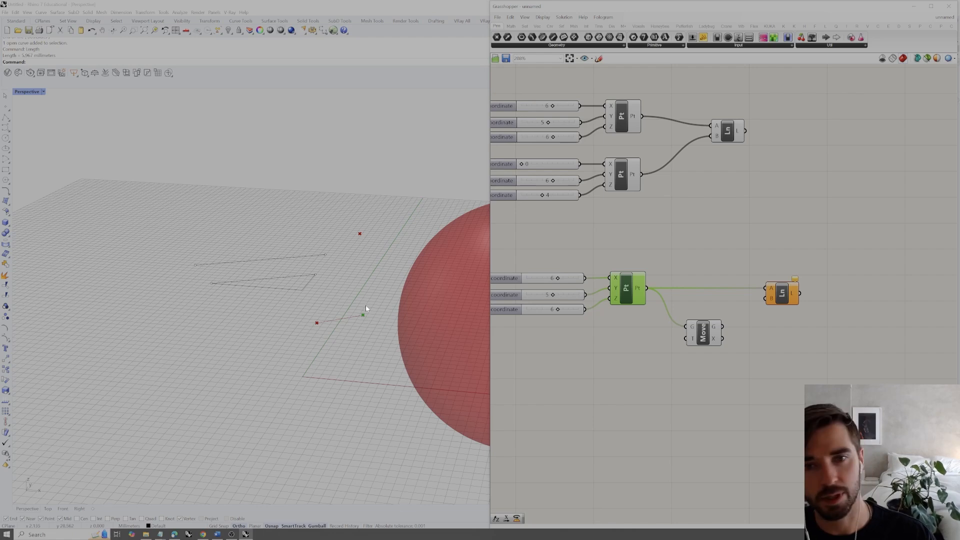
pyautogui.click(710, 334)
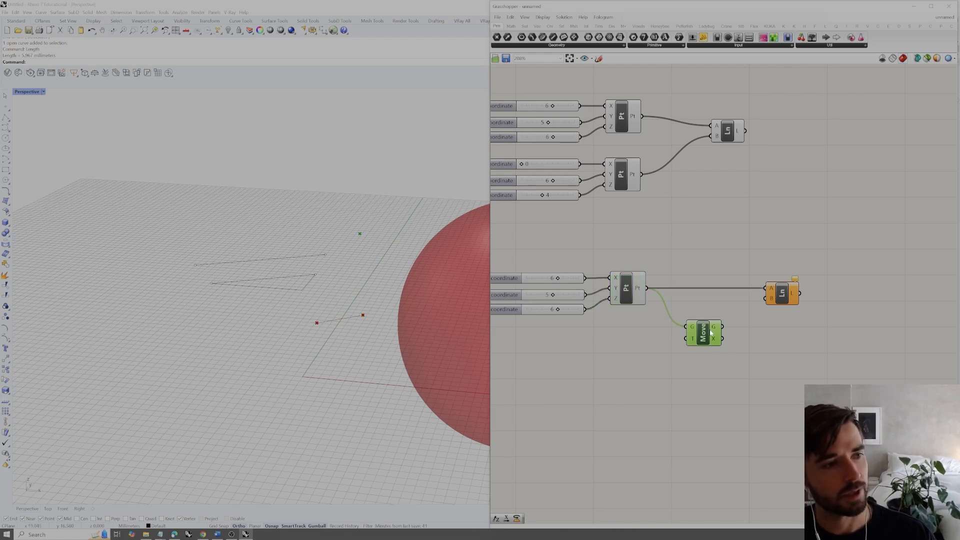
pyautogui.moveTo(388, 313); pyautogui.dragTo(392, 293, button='right')
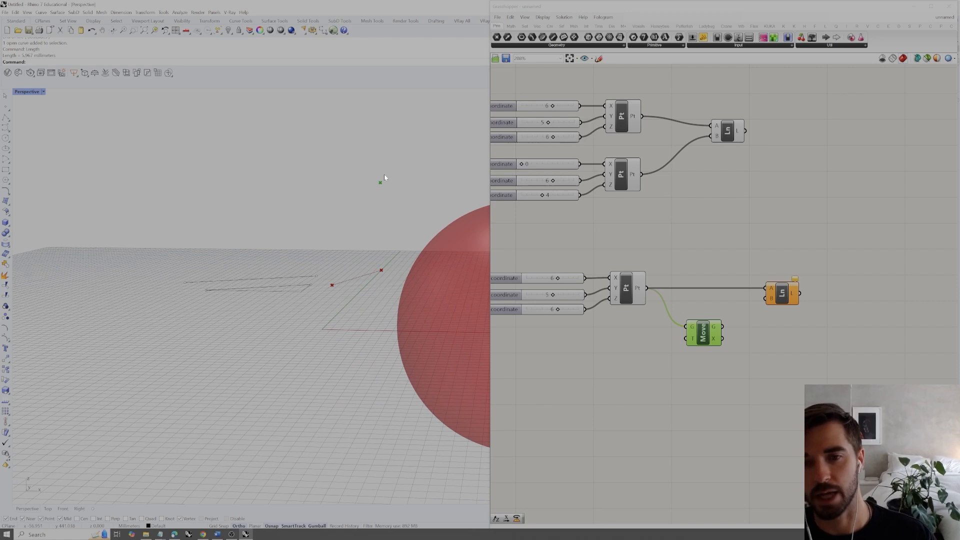
pyautogui.moveTo(384, 178); pyautogui.dragTo(387, 160, button='right')
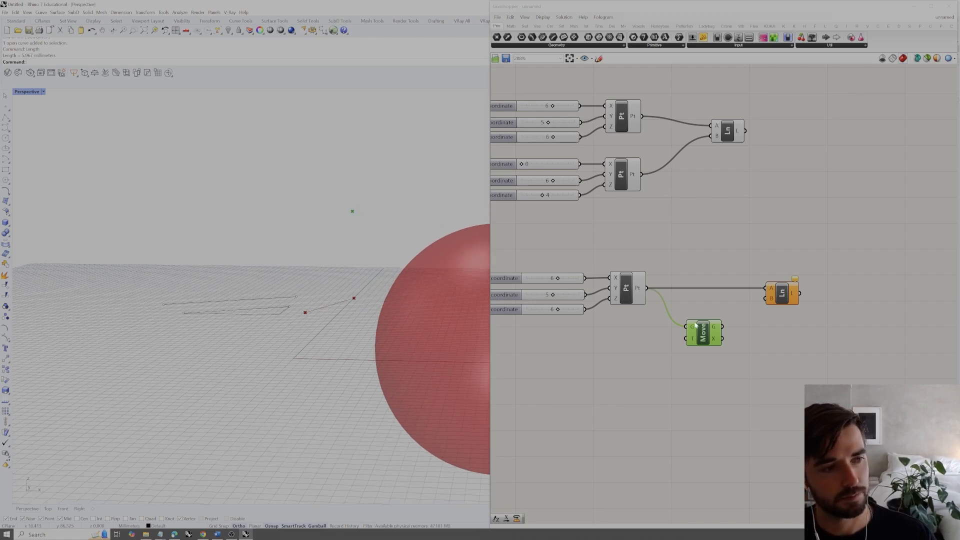
# Add a Vector XYZ component beside the Move component
pyautogui.moveTo(695, 340)
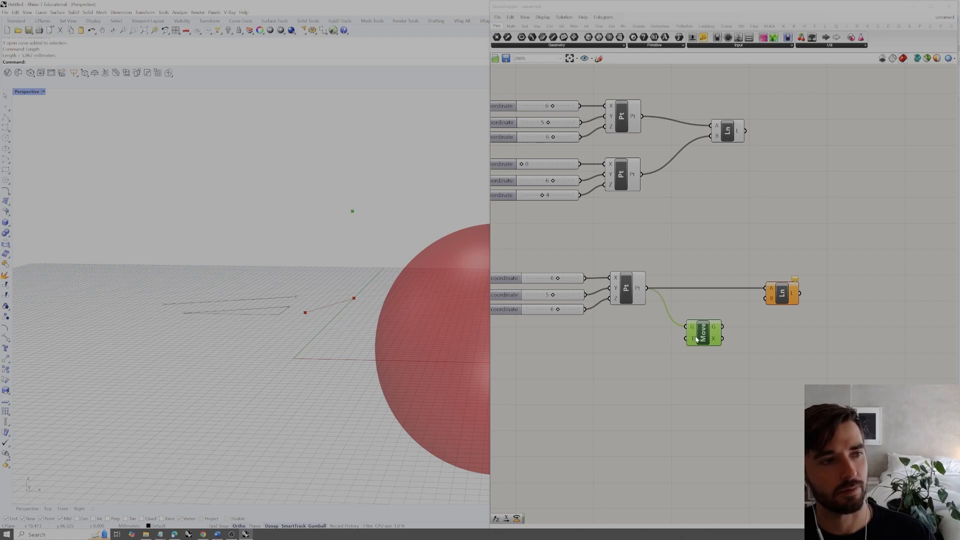
pyautogui.doubleClick(659, 360)
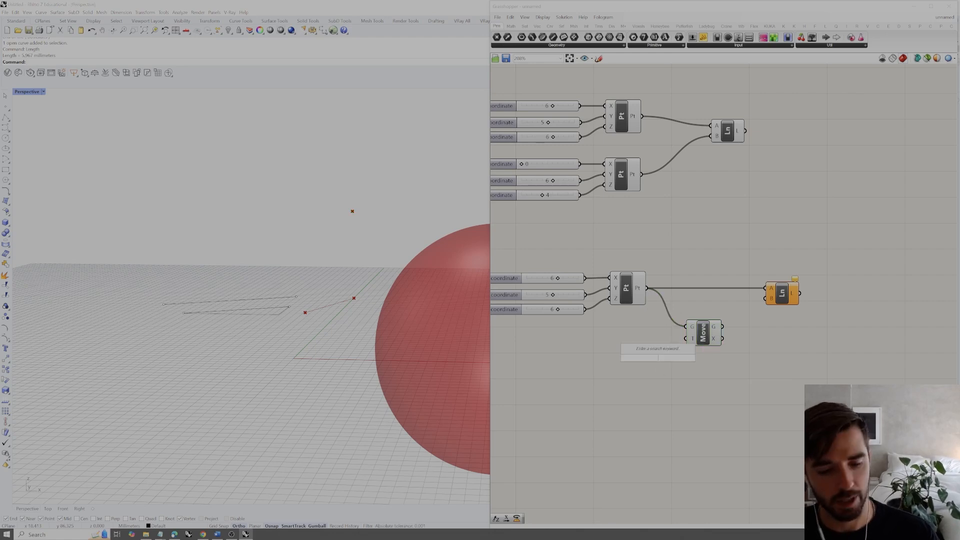
pyautogui.write('vector')
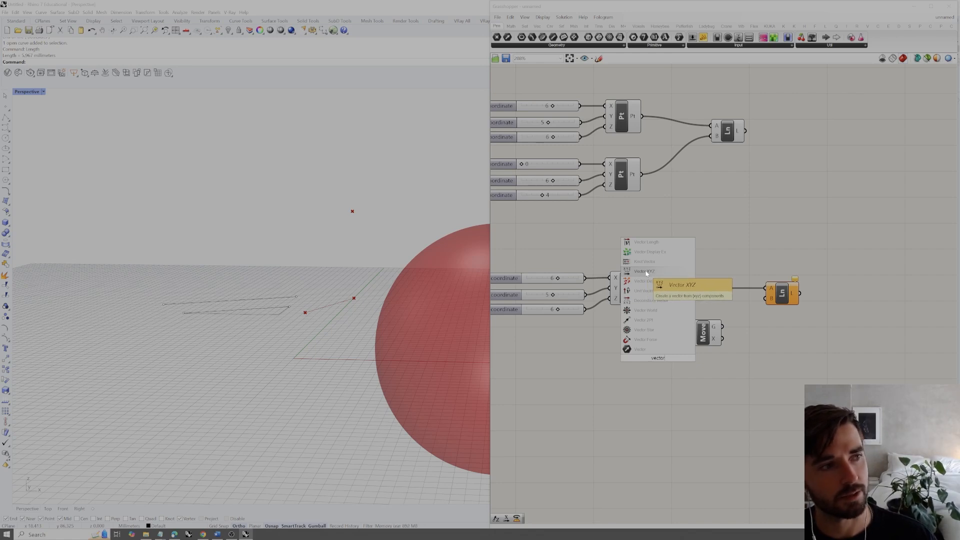
pyautogui.click(645, 271)
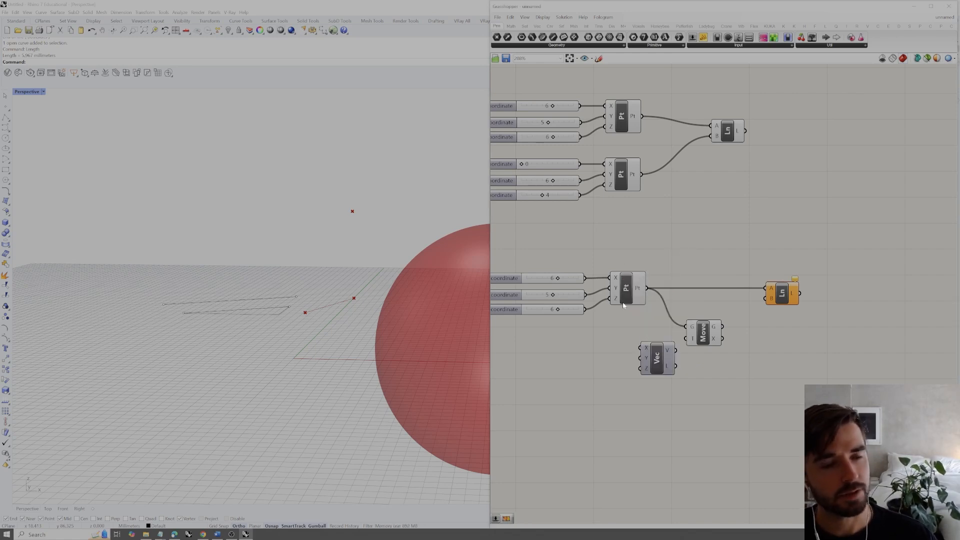
# Duplicate the lower point's three coordinate sliders and connect the copies to the X, Y and Z inputs of the Vector XYZ component
pyautogui.moveTo(630, 272); pyautogui.dragTo(657, 270, button='right')
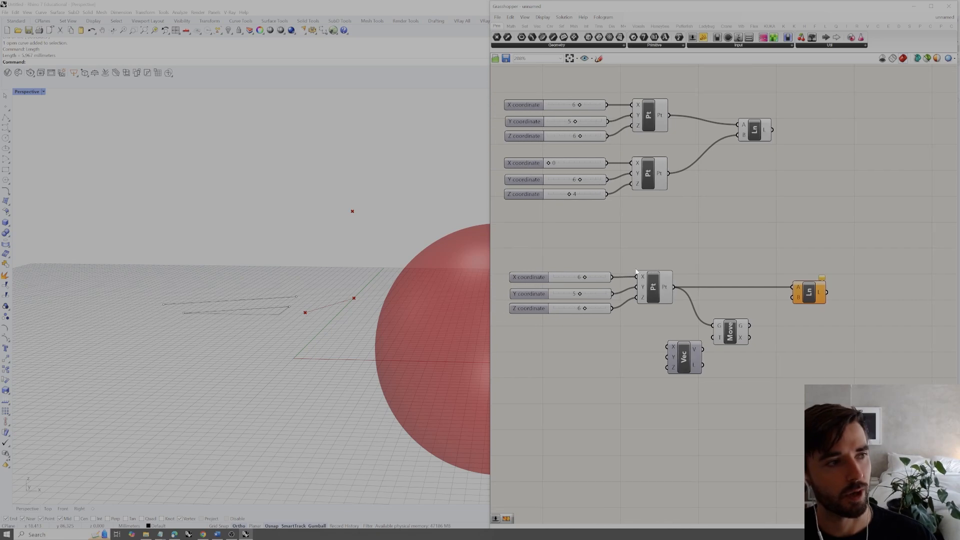
pyautogui.moveTo(621, 255); pyautogui.dragTo(506, 327)
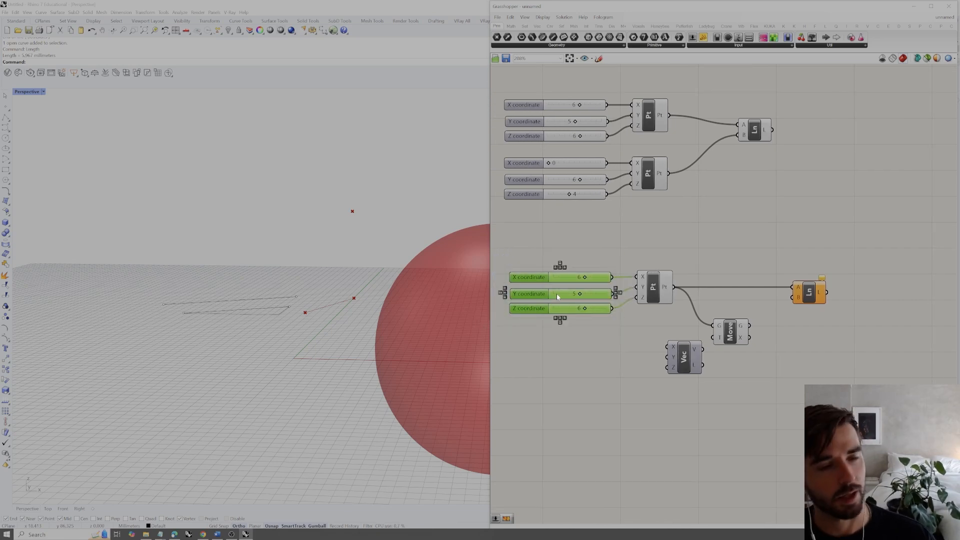
pyautogui.moveTo(557, 293); pyautogui.dragTo(604, 366)
pyautogui.click(656, 352)
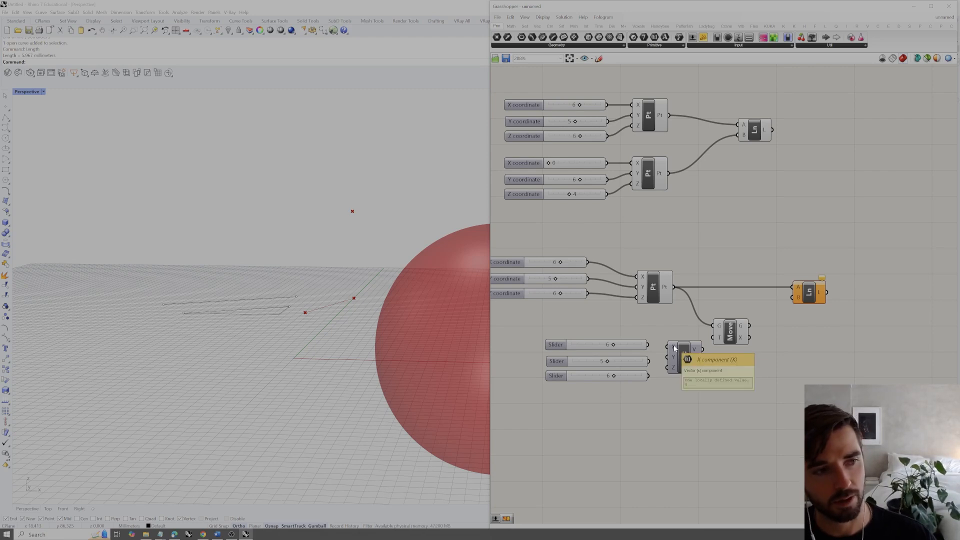
pyautogui.moveTo(675, 349); pyautogui.dragTo(648, 361)
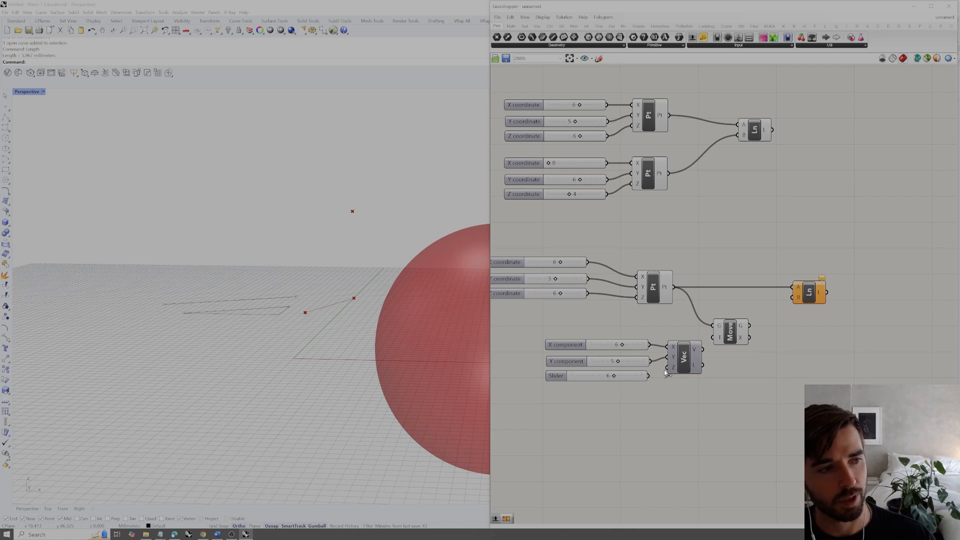
pyautogui.moveTo(672, 370); pyautogui.dragTo(648, 376)
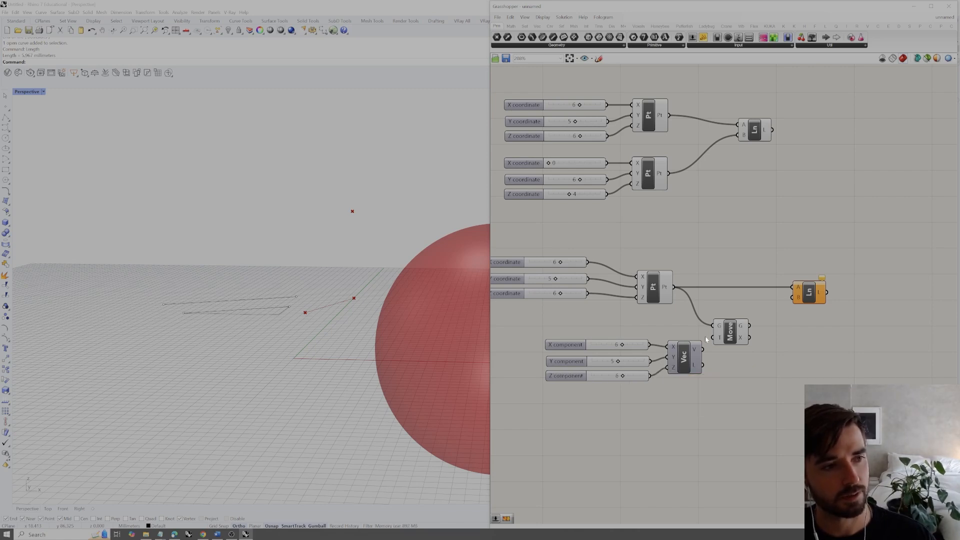
# Connect the vector output to the Move component's motion input and check the moved point in the viewport
pyautogui.moveTo(694, 353); pyautogui.dragTo(690, 351)
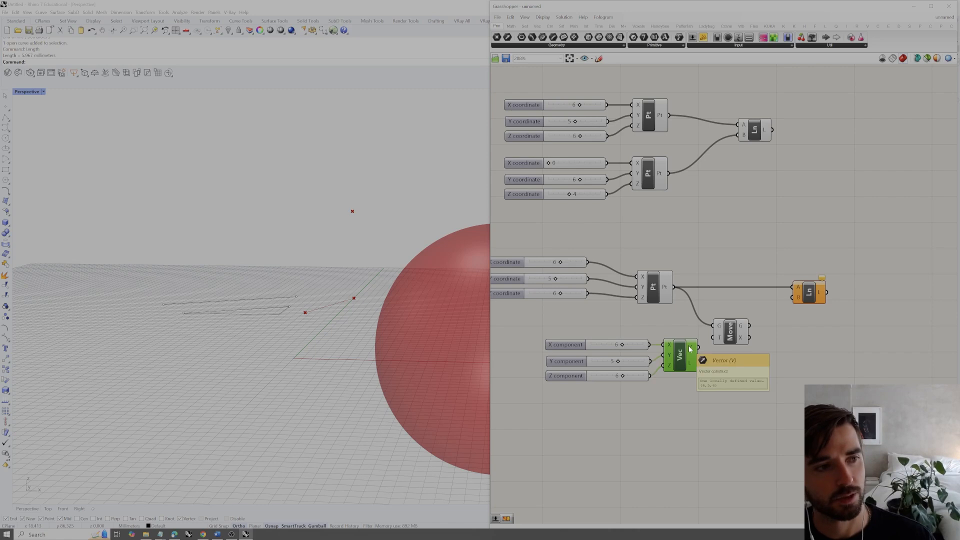
pyautogui.moveTo(693, 346); pyautogui.dragTo(713, 341)
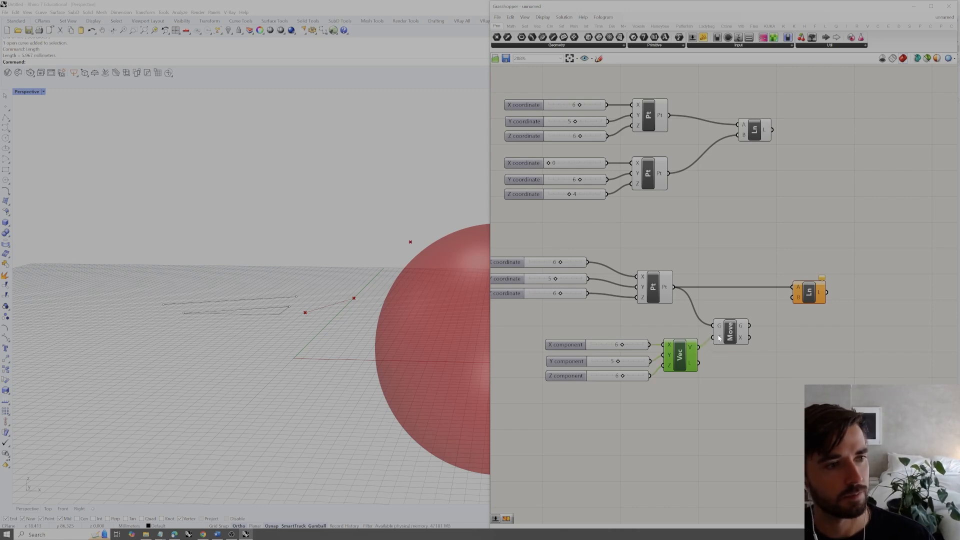
pyautogui.click(734, 333)
pyautogui.moveTo(435, 305); pyautogui.dragTo(404, 304, button='right')
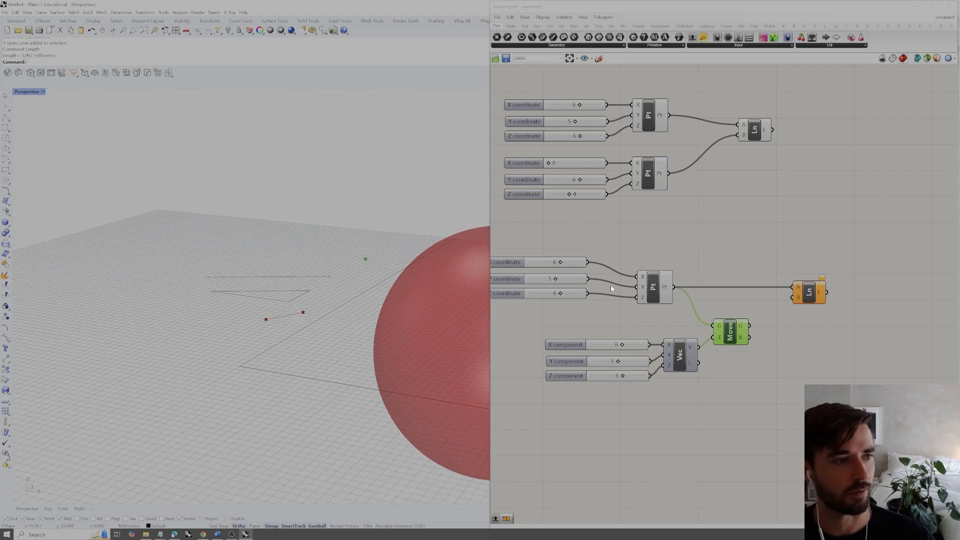
pyautogui.click(742, 264)
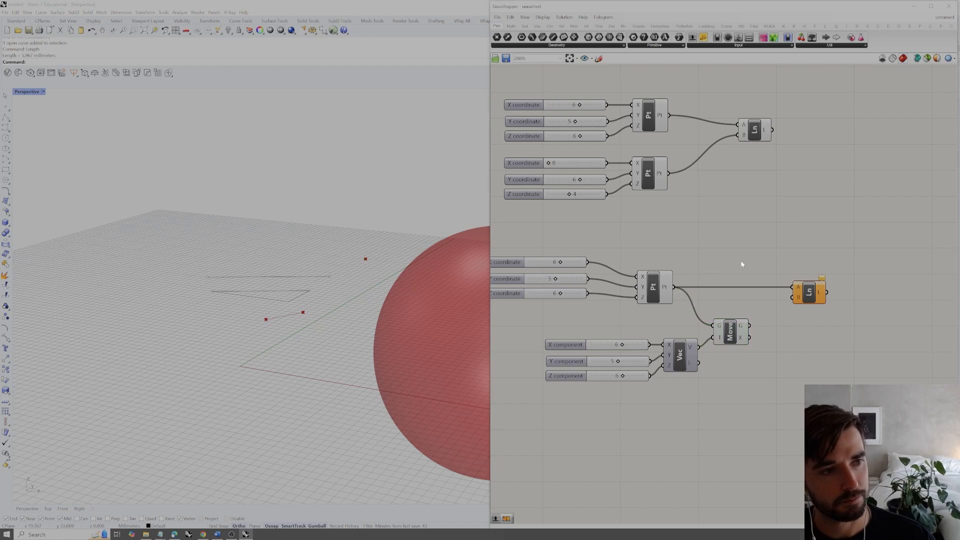
# Connect the Move component's geometry output to the B input of the lower Line component and highlight the line
pyautogui.moveTo(742, 328)
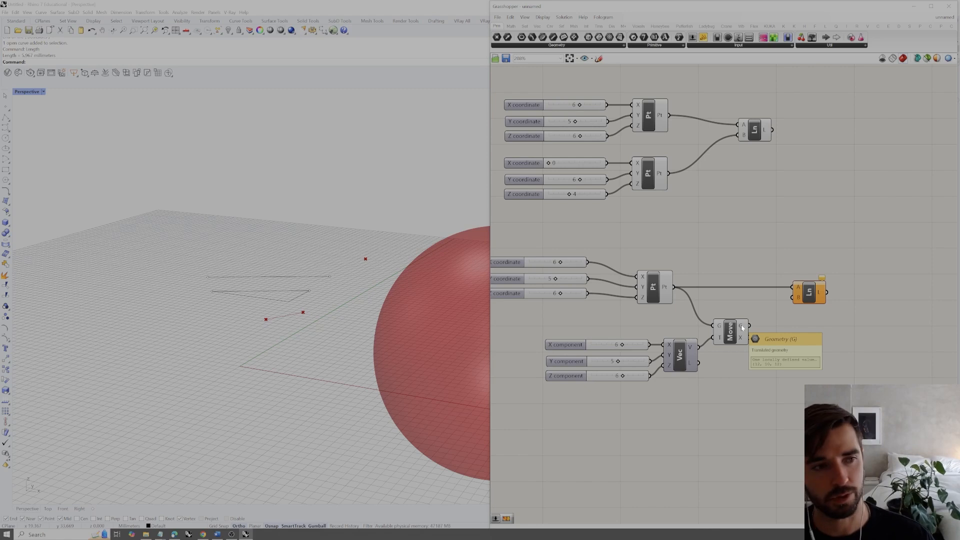
pyautogui.moveTo(743, 328); pyautogui.dragTo(792, 303)
pyautogui.click(819, 296)
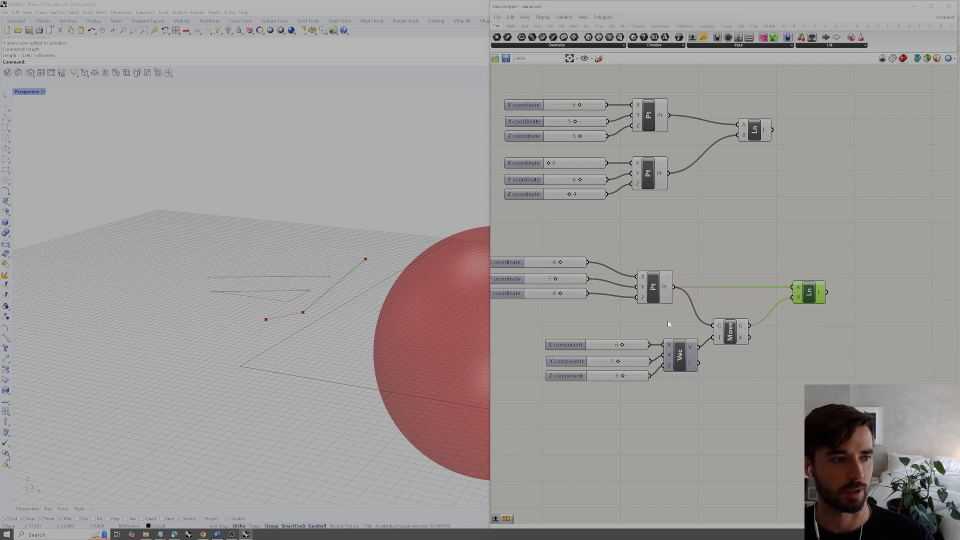
# Set the Y component slider to 3 and the Z component slider to 4 for the lower Vector XYZ component
pyautogui.moveTo(617, 347); pyautogui.dragTo(612, 376)
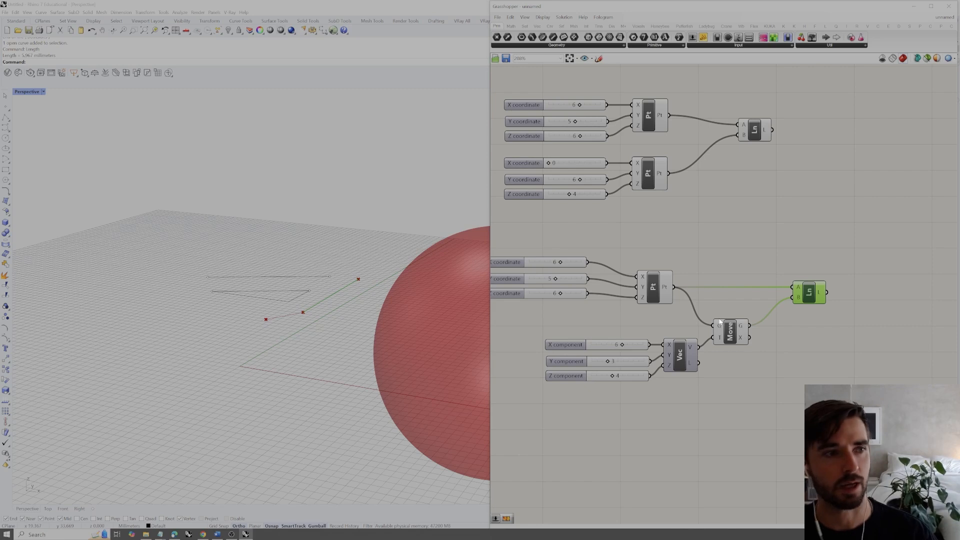
pyautogui.click(700, 305)
pyautogui.scroll(-1, 700, 306)
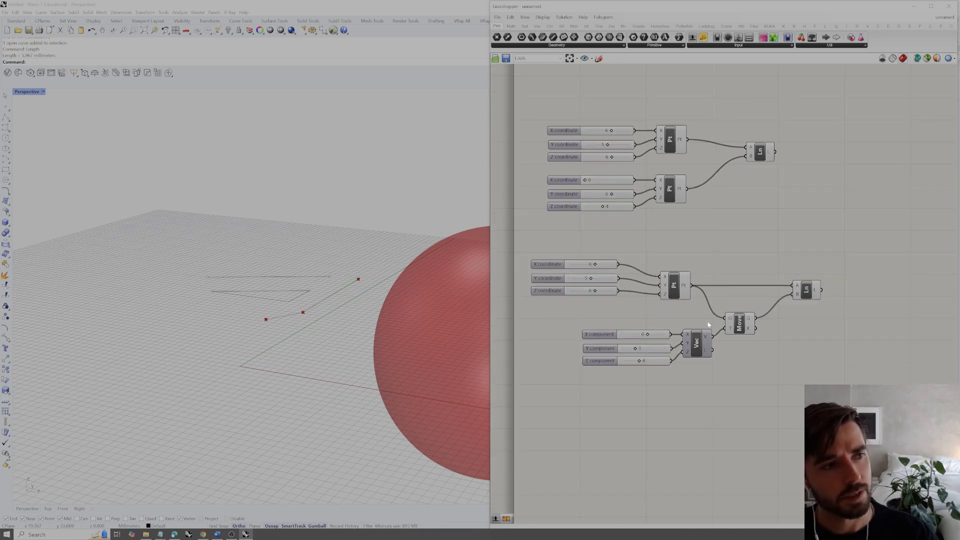
pyautogui.scroll(2, 722, 325)
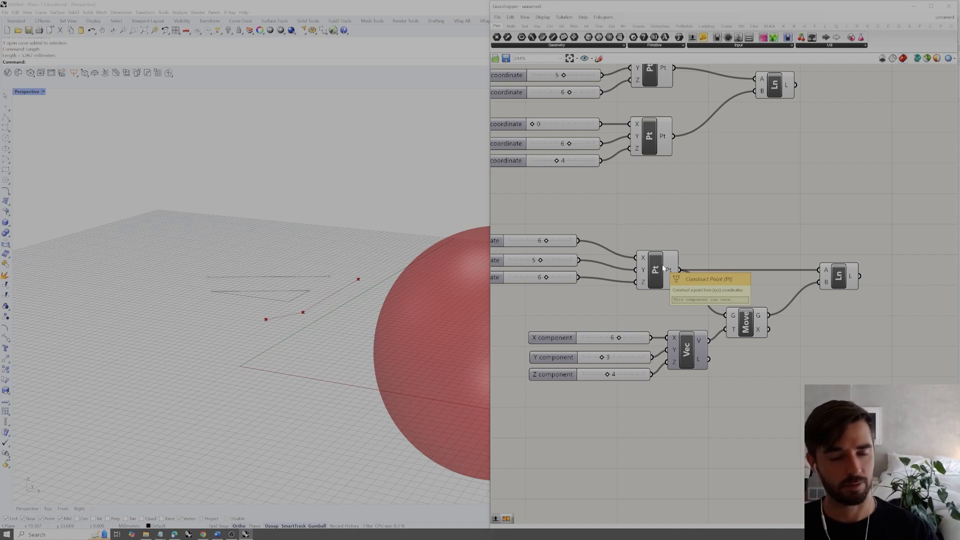
pyautogui.scroll(-3, 682, 227)
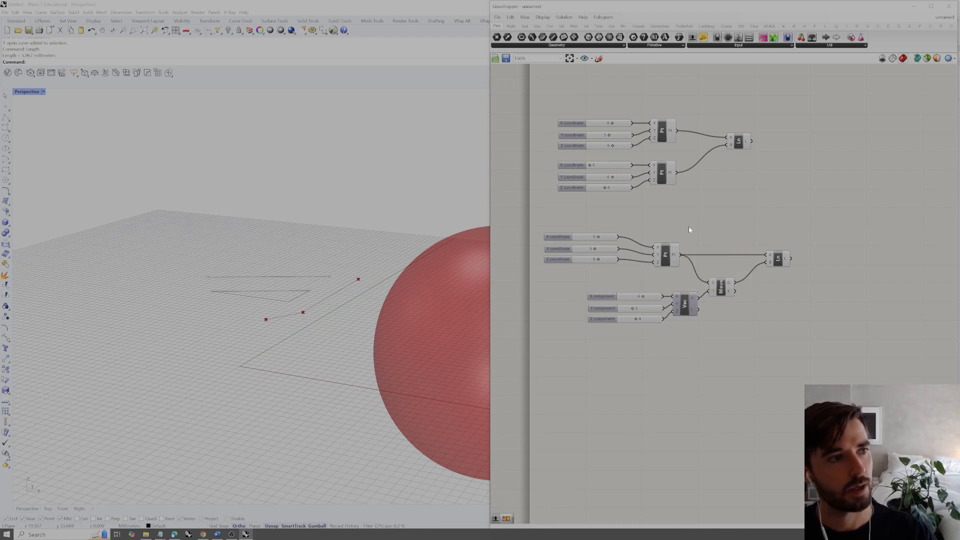
# Duplicate the whole lower point, vector, Move and Line definition and place the copy directly below the original
pyautogui.moveTo(814, 217); pyautogui.dragTo(529, 354)
pyautogui.moveTo(662, 330); pyautogui.dragTo(645, 282, button='right')
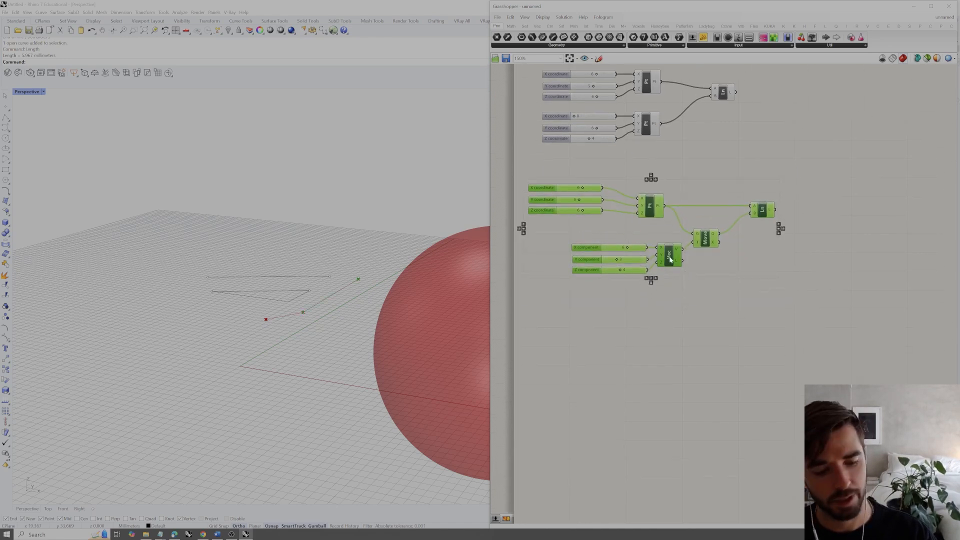
pyautogui.keyDown('alt'); pyautogui.moveTo(670, 259); pyautogui.dragTo(670, 390); pyautogui.keyUp('alt')
pyautogui.click(725, 307)
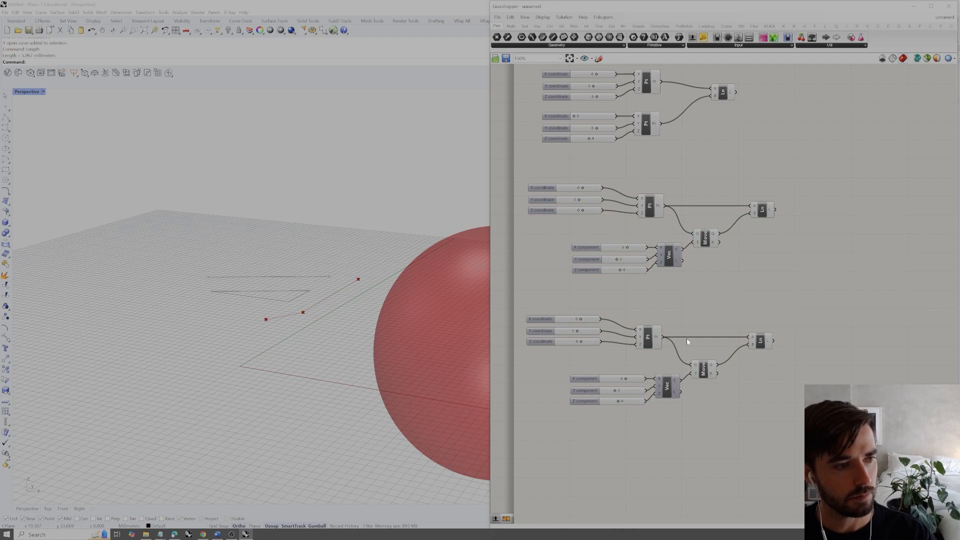
pyautogui.scroll(3, 670, 389)
pyautogui.moveTo(671, 341); pyautogui.dragTo(718, 329, button='right')
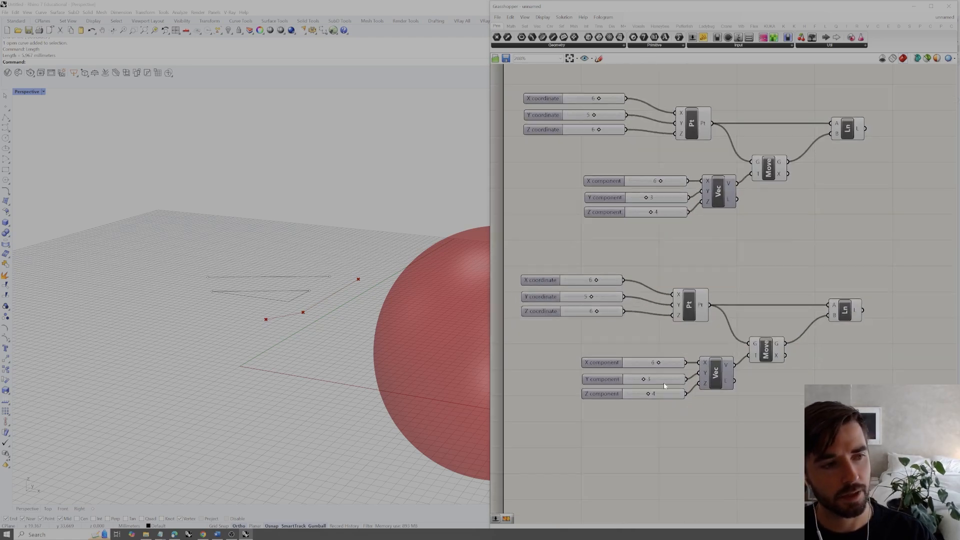
# Delete the three vector component sliders and the Line component from the duplicated definition
pyautogui.moveTo(691, 347); pyautogui.dragTo(554, 421)
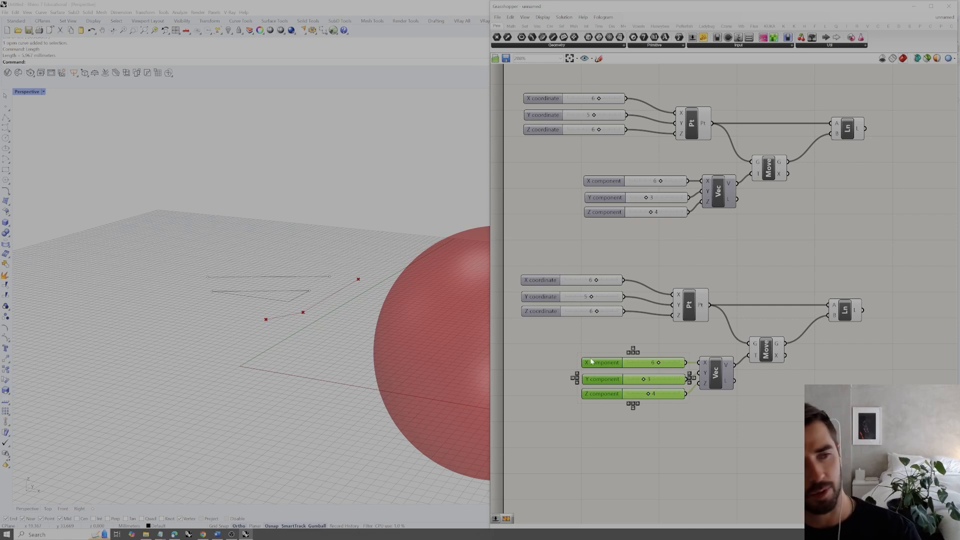
pyautogui.press('Delete')
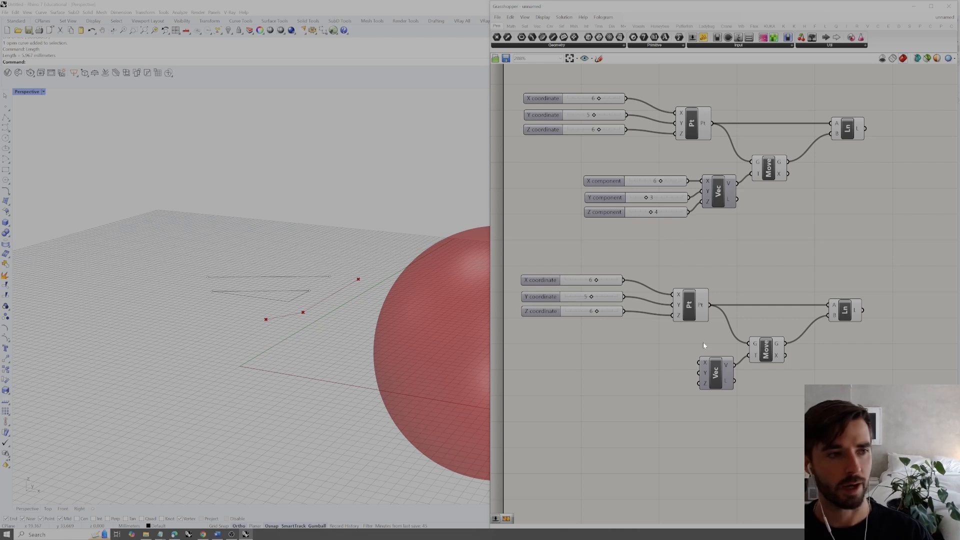
pyautogui.click(701, 300)
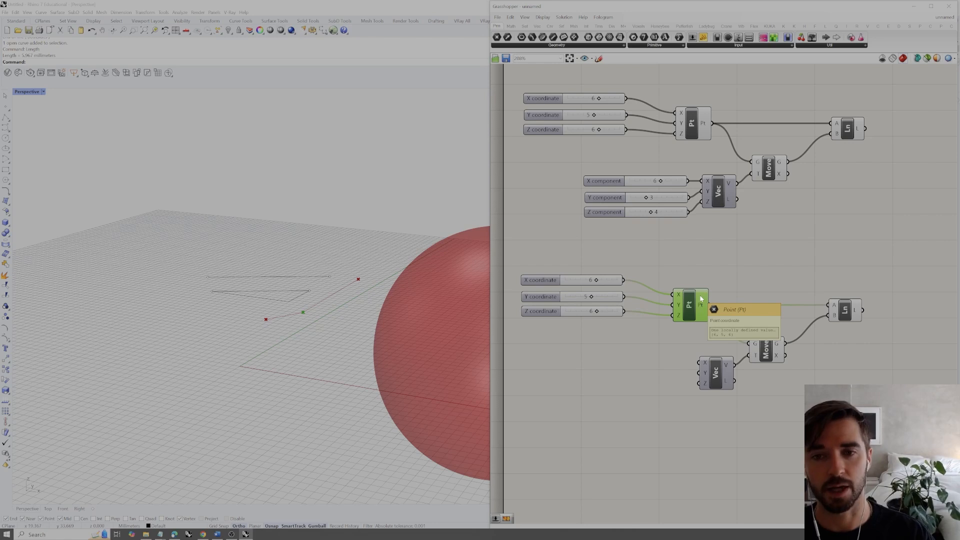
pyautogui.click(888, 302)
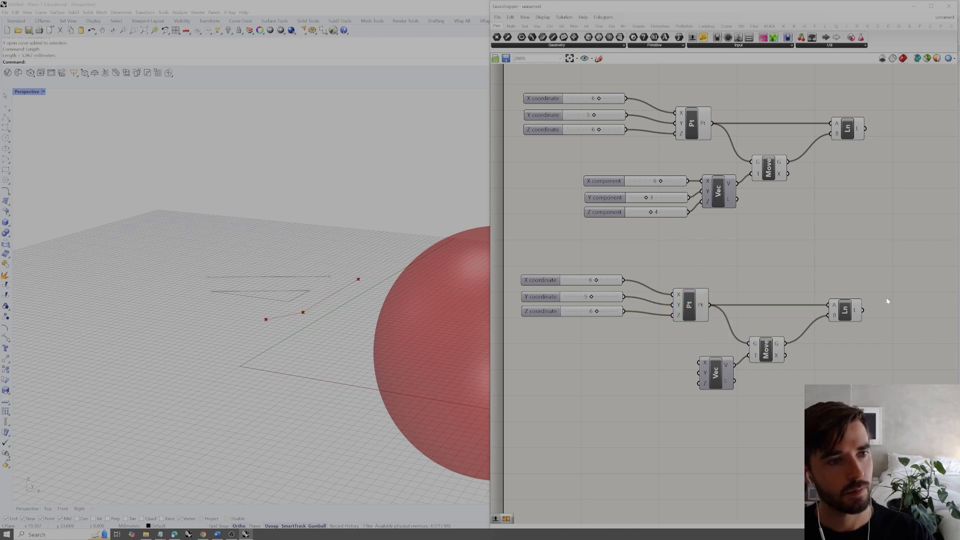
pyautogui.moveTo(880, 271); pyautogui.dragTo(824, 339)
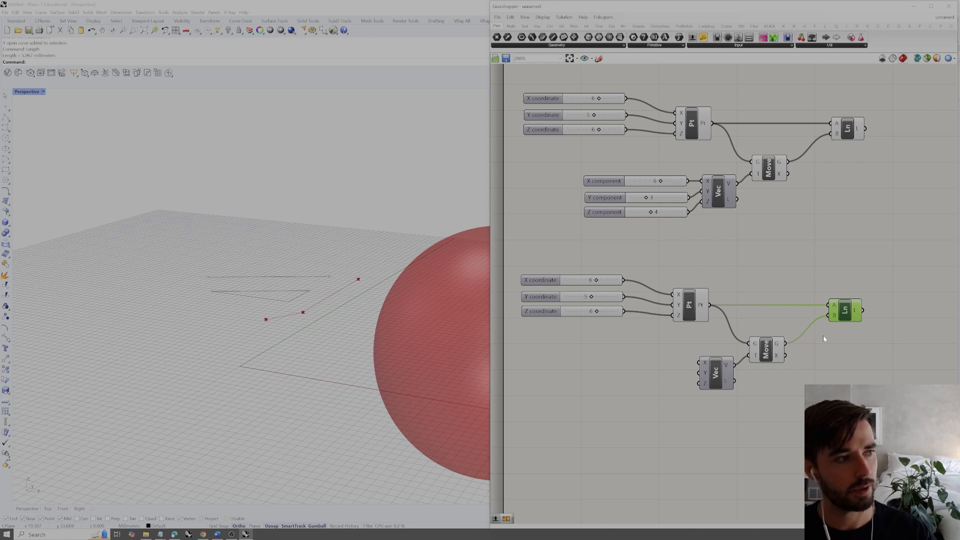
pyautogui.press('Delete')
pyautogui.click(775, 342)
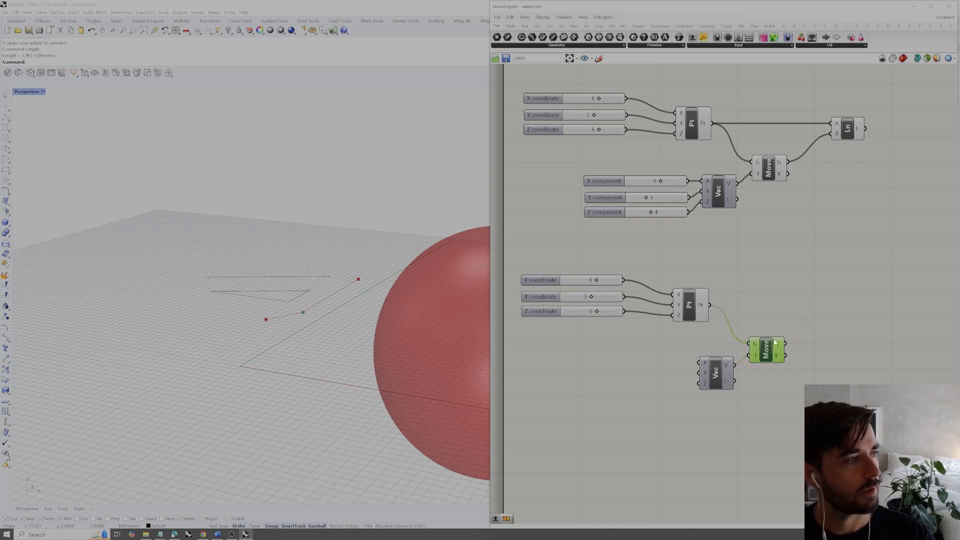
pyautogui.click(689, 304)
pyautogui.click(783, 295)
# Delete all manually drawn points and curves from the Rhino viewport
pyautogui.scroll(-2, 787, 289)
pyautogui.moveTo(803, 265); pyautogui.dragTo(746, 326, button='right')
pyautogui.scroll(-2, 768, 305)
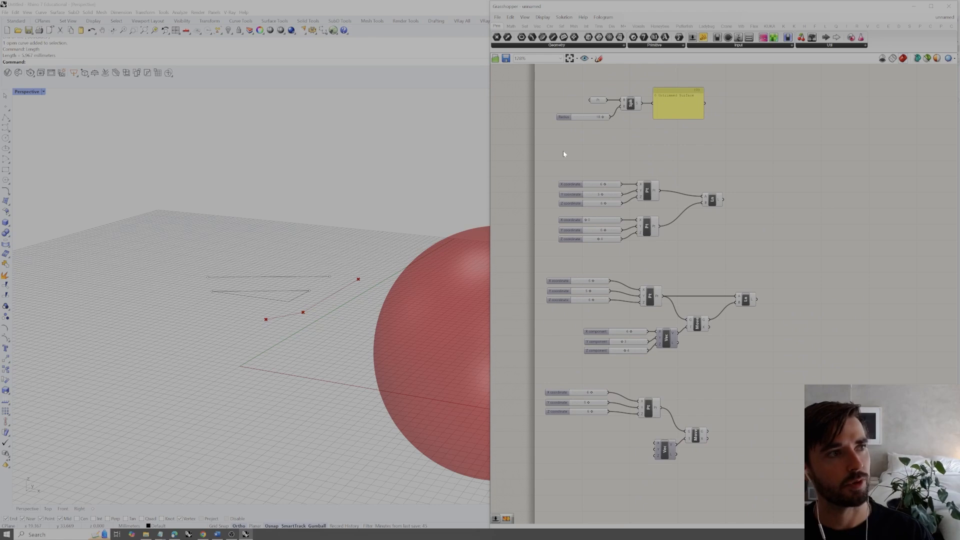
pyautogui.moveTo(800, 236); pyautogui.dragTo(784, 266, button='right')
pyautogui.moveTo(172, 232); pyautogui.dragTo(351, 344)
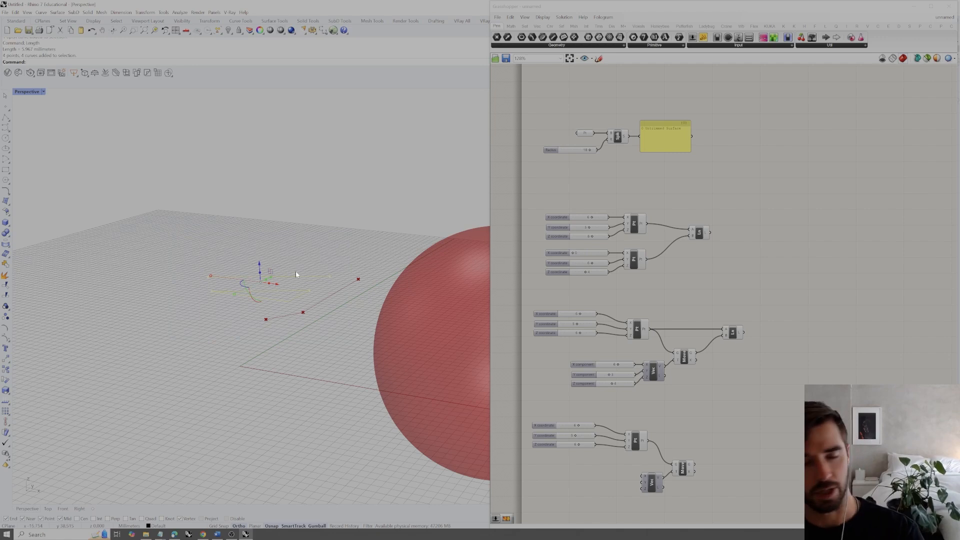
pyautogui.moveTo(297, 272); pyautogui.dragTo(306, 293, button='right')
pyautogui.press('Delete')
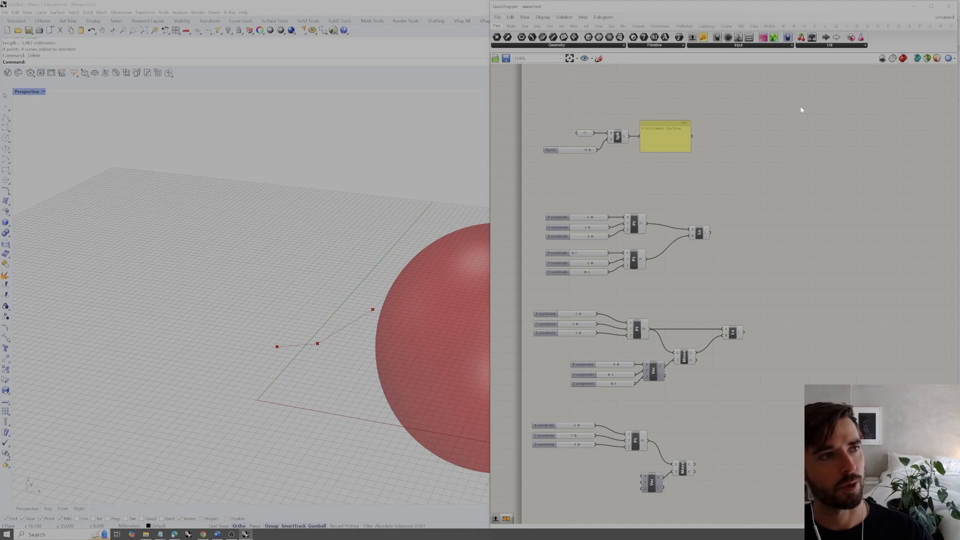
# Turn off the preview of the sphere definition and the two completed line definitions above the copy
pyautogui.moveTo(798, 92); pyautogui.dragTo(497, 404)
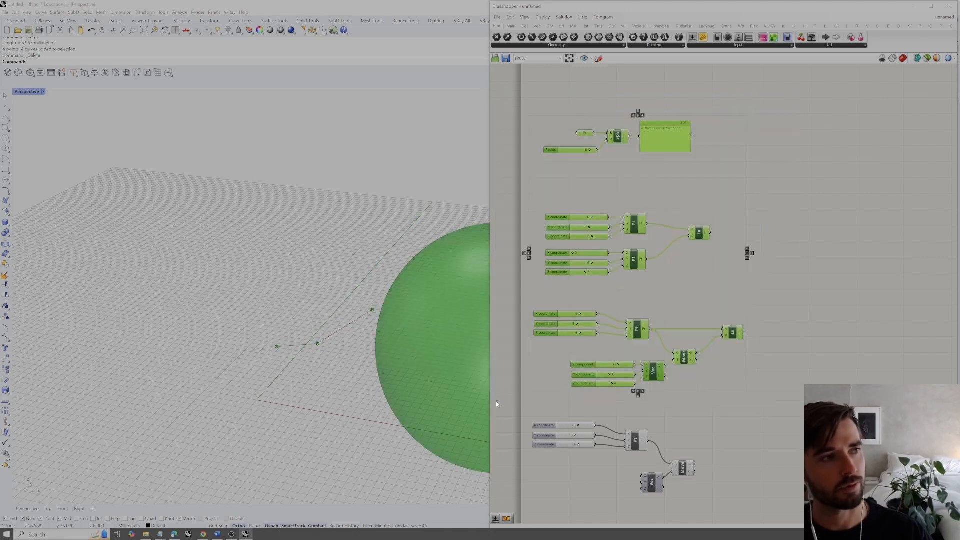
pyautogui.rightClick(718, 294)
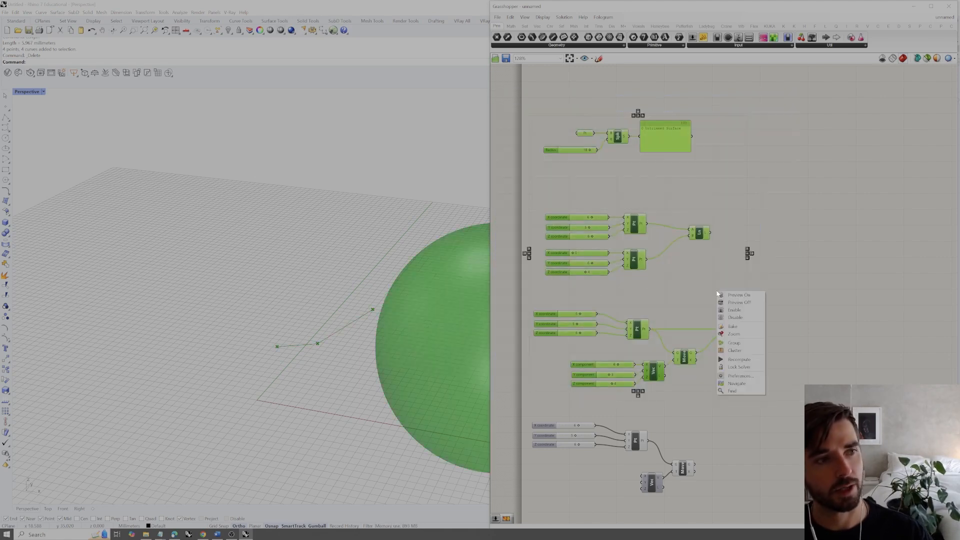
pyautogui.click(738, 302)
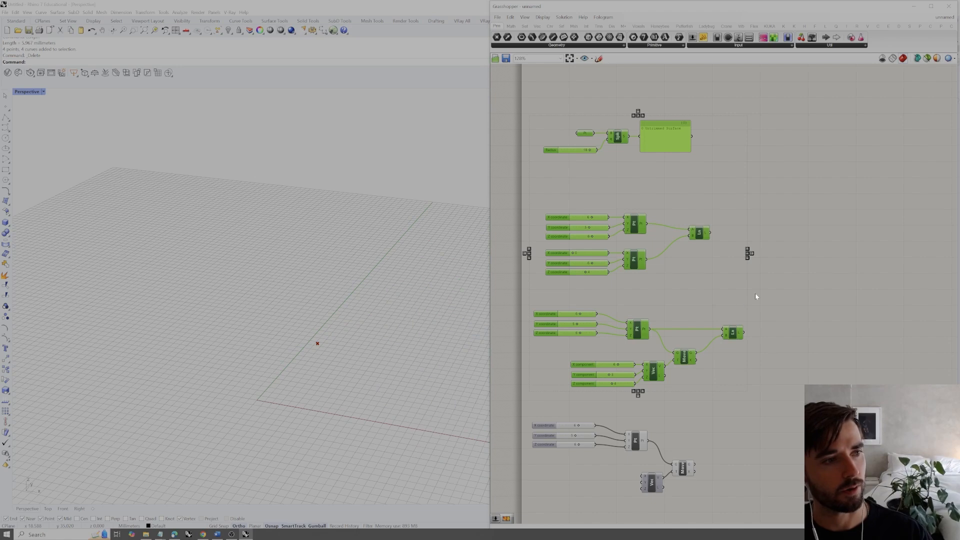
pyautogui.click(761, 367)
# Rearrange the duplicated definition so Move sits level with the Construct Point component and Vector XYZ sits slightly farther along below
pyautogui.moveTo(761, 366); pyautogui.dragTo(787, 211, button='right')
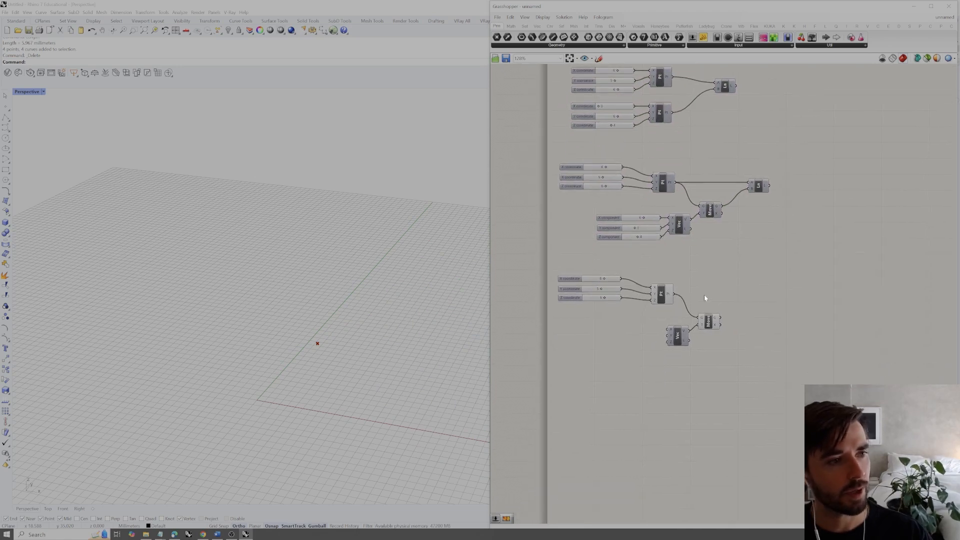
pyautogui.scroll(2, 705, 299)
pyautogui.click(658, 293)
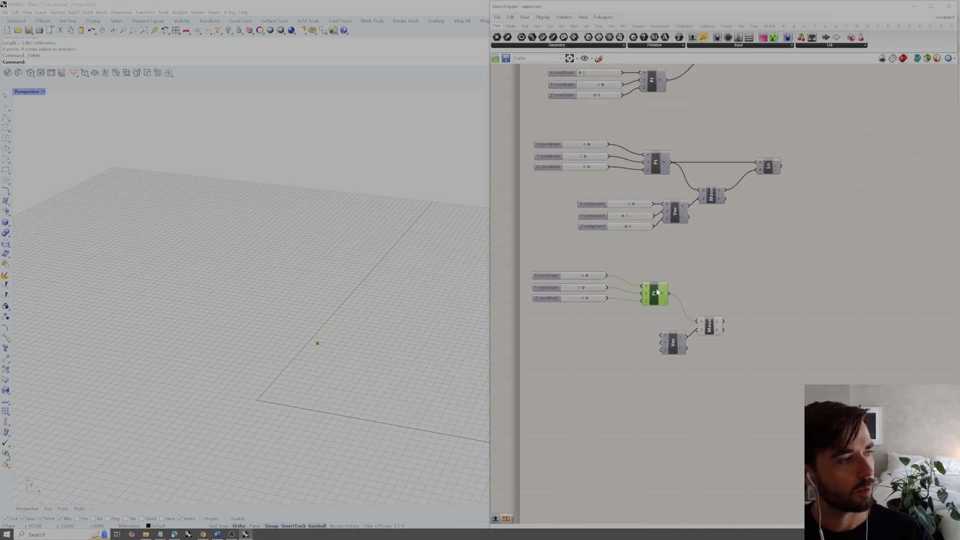
pyautogui.click(714, 327)
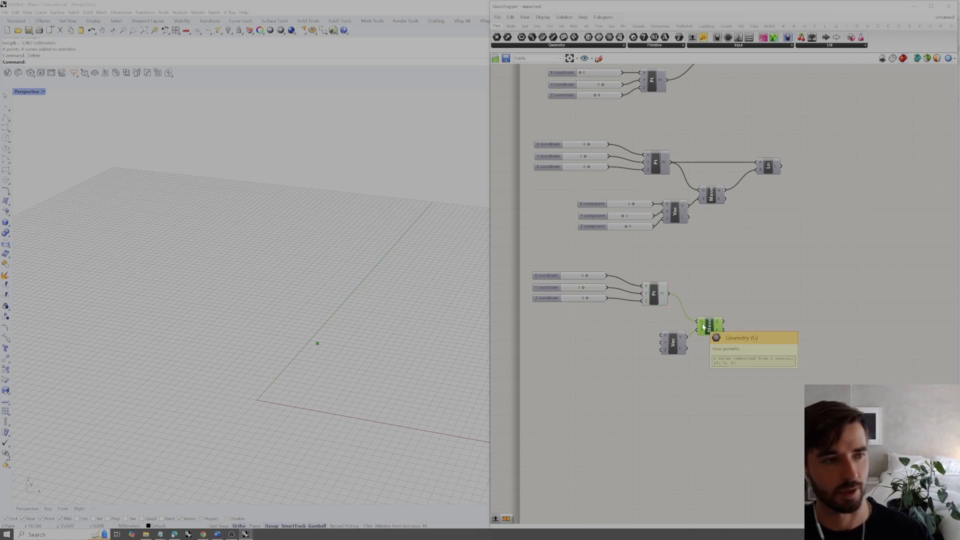
pyautogui.moveTo(709, 324); pyautogui.dragTo(738, 300)
pyautogui.moveTo(675, 346); pyautogui.dragTo(689, 345)
pyautogui.click(735, 343)
pyautogui.scroll(2, 653, 335)
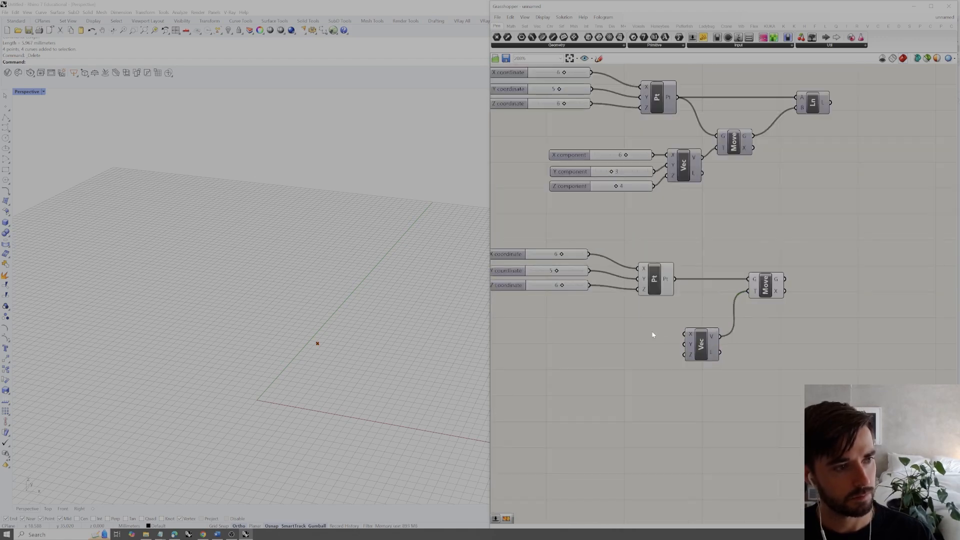
pyautogui.moveTo(652, 334); pyautogui.dragTo(728, 321, button='right')
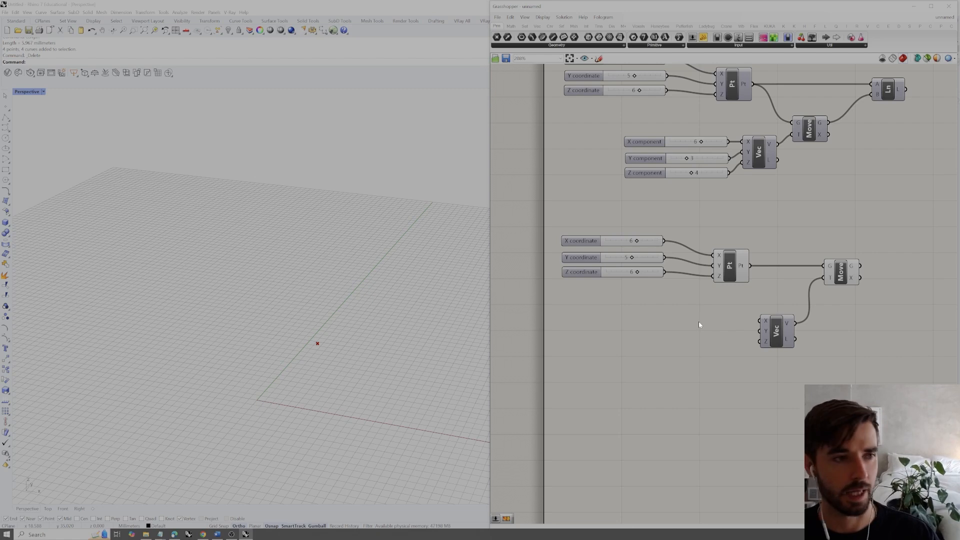
# Add a number slider ranging from 0 to 10 and connect it to the X input of the duplicated Vector XYZ component
pyautogui.doubleClick(664, 320)
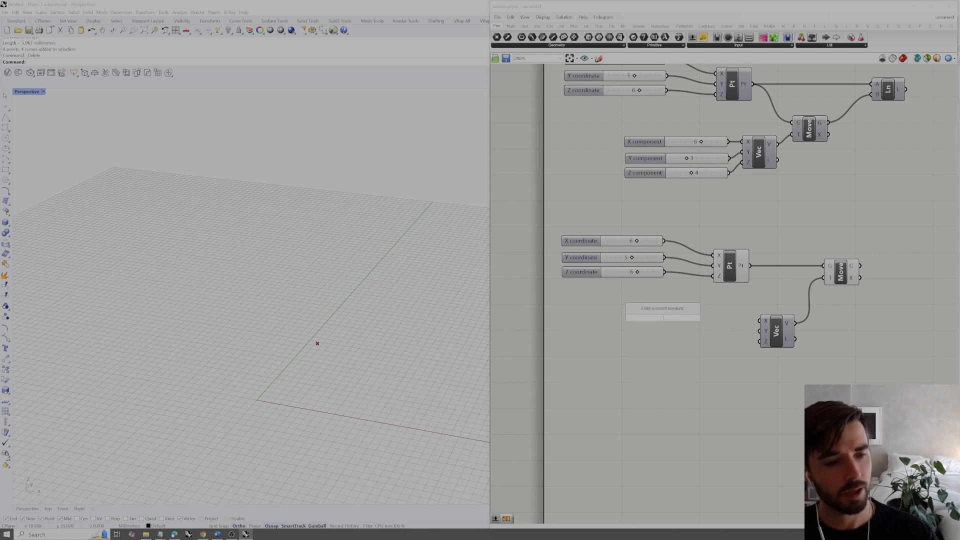
pyautogui.write('0<10')
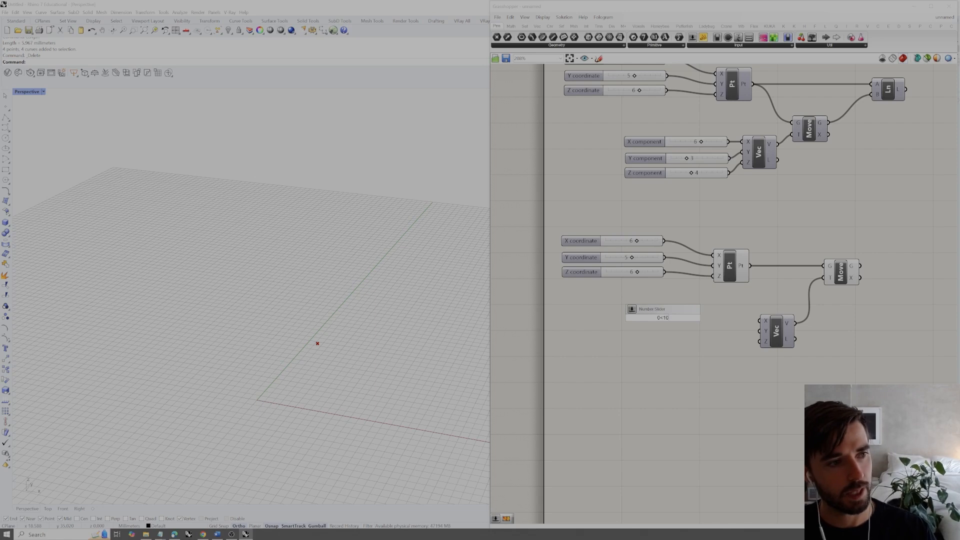
pyautogui.press('Return')
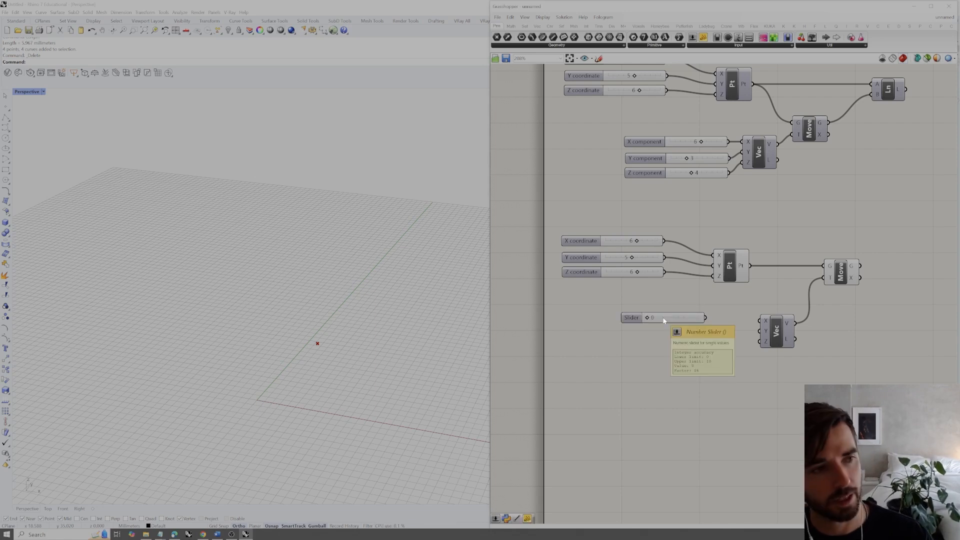
pyautogui.moveTo(706, 318); pyautogui.dragTo(760, 321)
pyautogui.moveTo(701, 321); pyautogui.dragTo(708, 324)
pyautogui.click(848, 269)
pyautogui.click(730, 270)
pyautogui.click(725, 227)
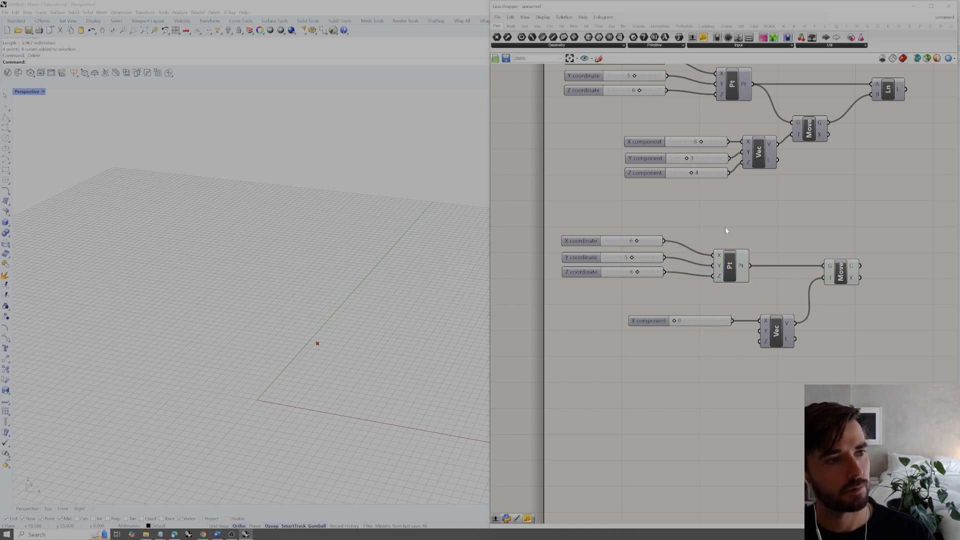
# Set the X, Y and Z coordinate sliders of the duplicated Construct Point component to 0
pyautogui.doubleClick(630, 241)
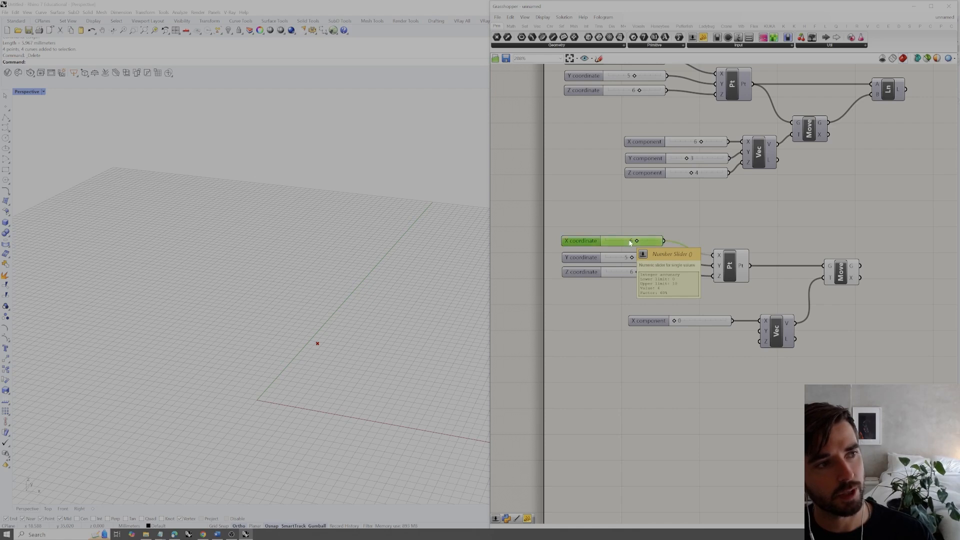
pyautogui.write('0')
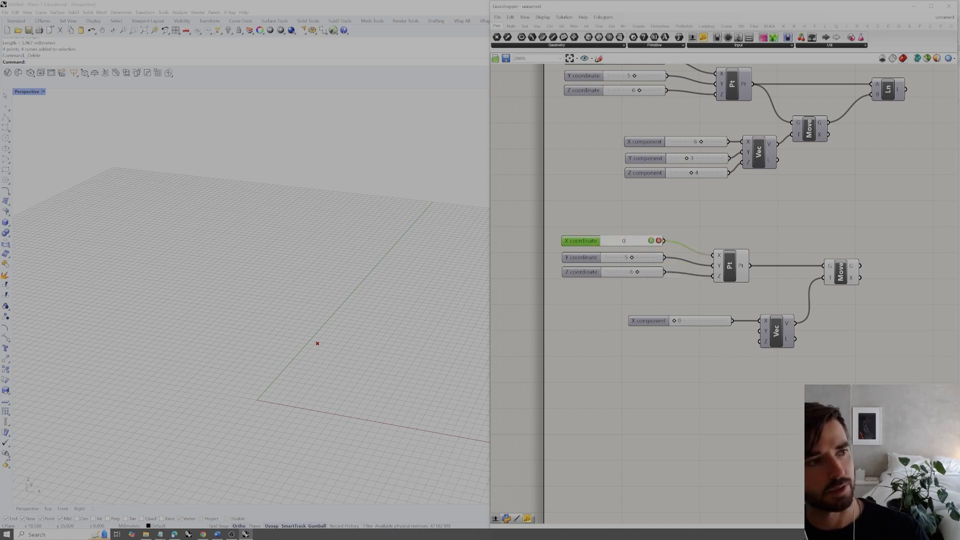
pyautogui.press('Return')
pyautogui.doubleClick(627, 258)
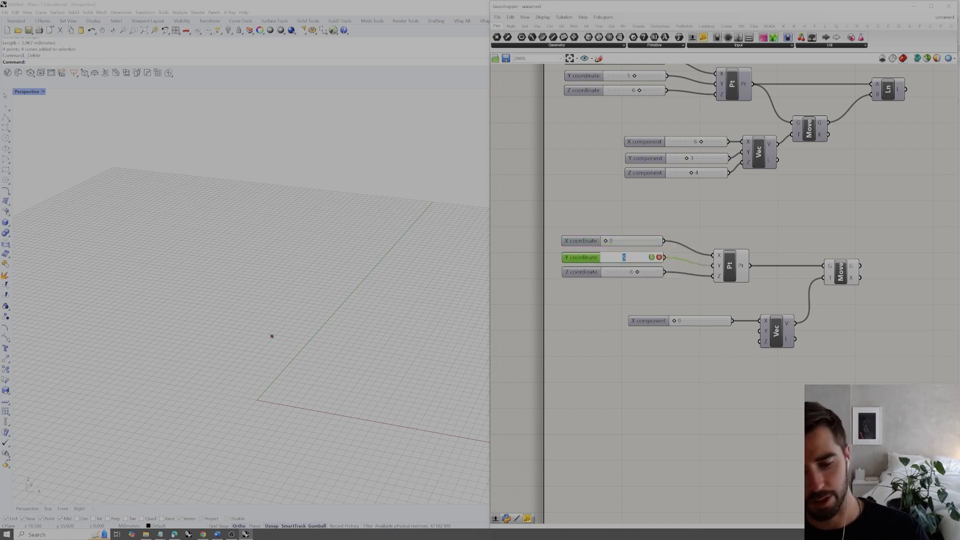
pyautogui.write('0')
pyautogui.press('Return')
pyautogui.doubleClick(632, 274)
pyautogui.write('0')
pyautogui.press('Return')
# Compare the base point with the Move component's output point in the Rhino viewport, viewed from a steeper angle
pyautogui.click(730, 265)
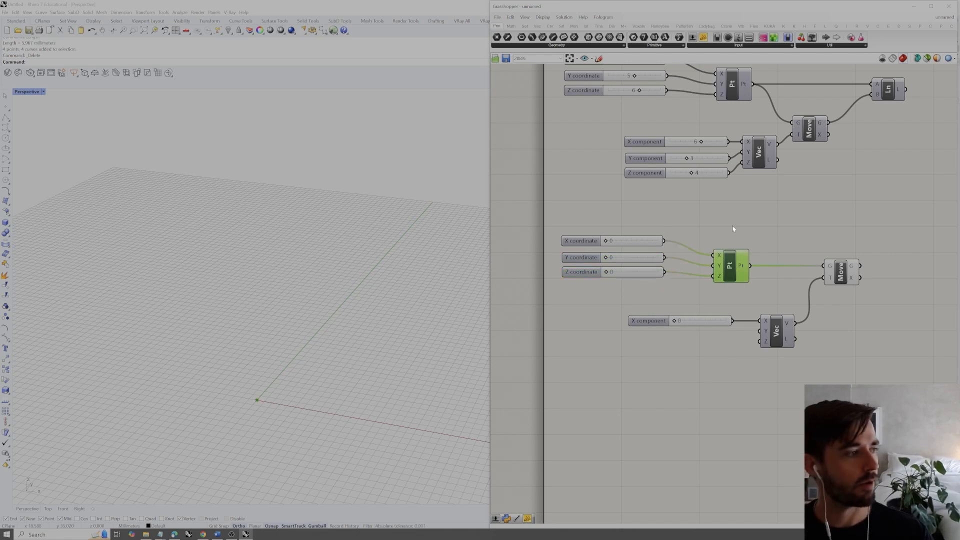
pyautogui.click(844, 273)
pyautogui.click(848, 236)
pyautogui.click(850, 270)
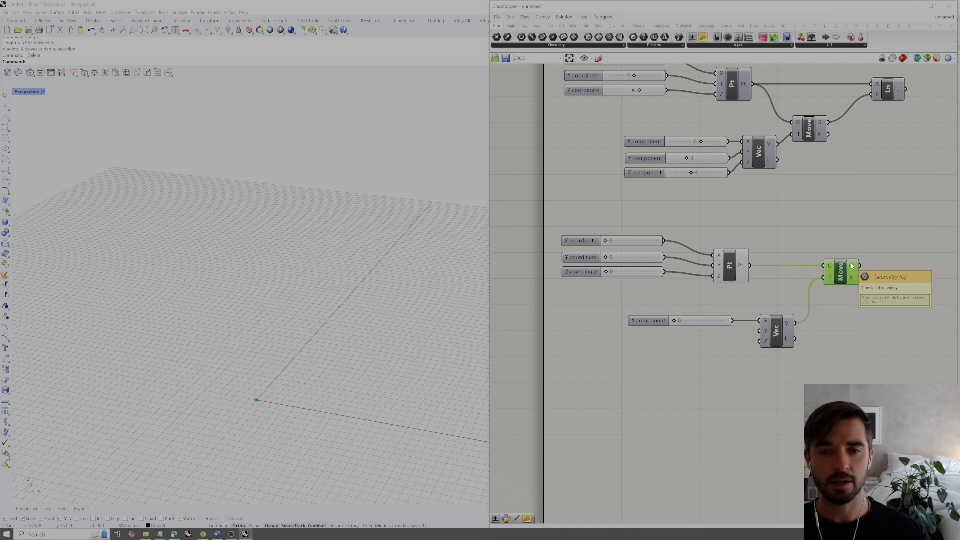
pyautogui.moveTo(276, 428); pyautogui.dragTo(292, 384, button='right')
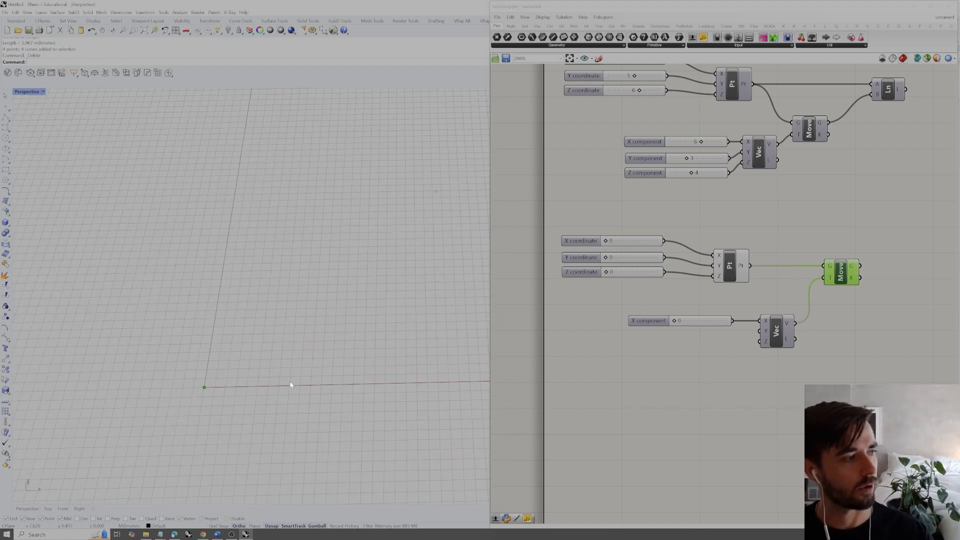
pyautogui.click(755, 353)
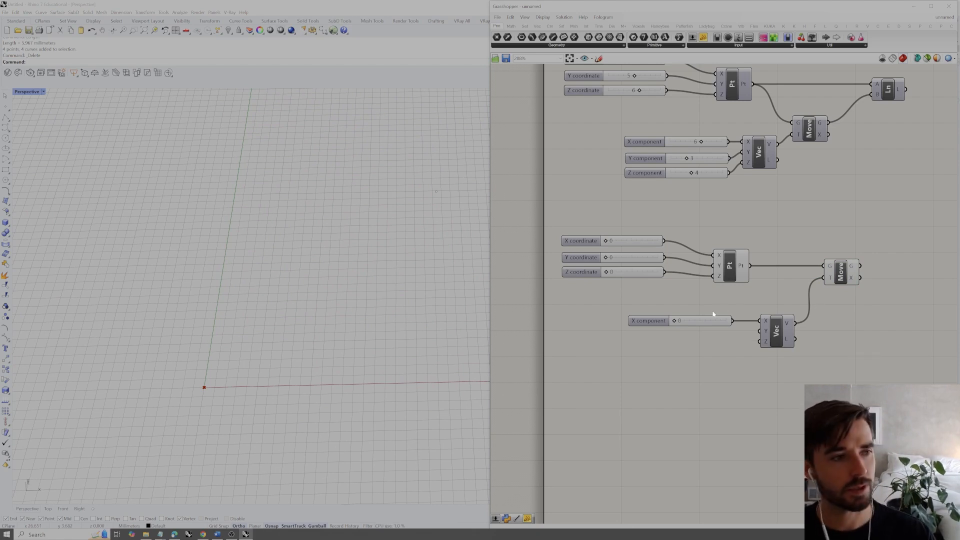
# Vary the duplicated Vector XYZ's X component slider through 1 and 10, and return it to 0, watching the moved point
pyautogui.scroll(1, 684, 323)
pyautogui.click(680, 322)
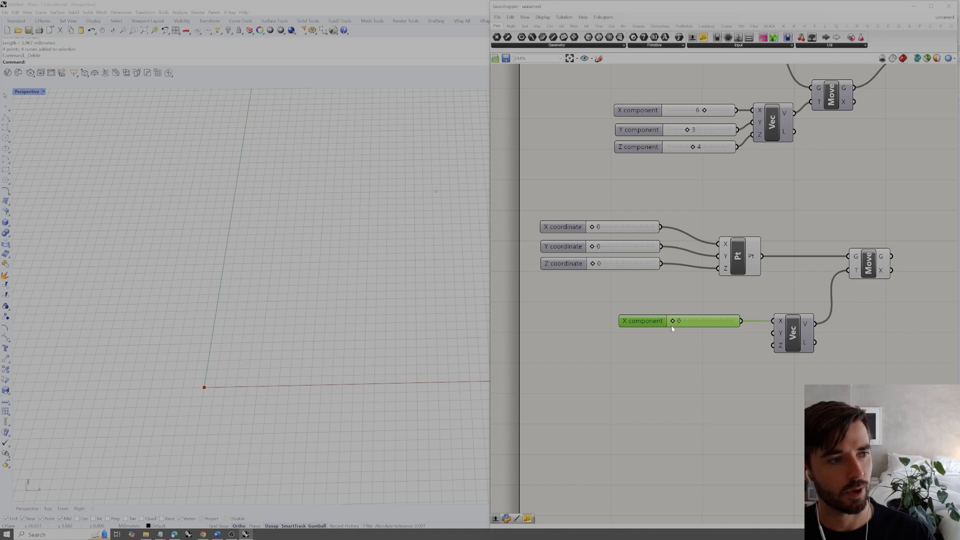
pyautogui.moveTo(674, 323); pyautogui.dragTo(678, 323)
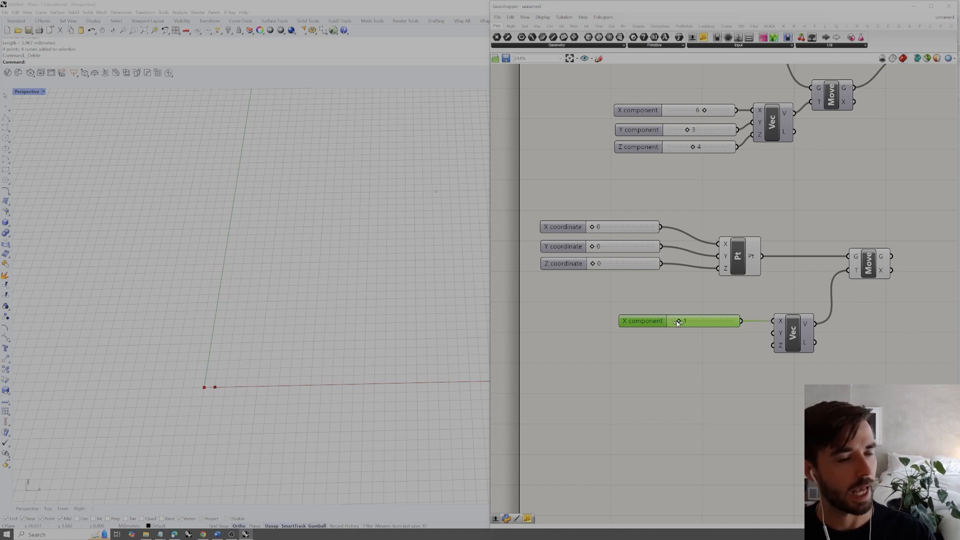
pyautogui.moveTo(679, 323); pyautogui.dragTo(742, 324)
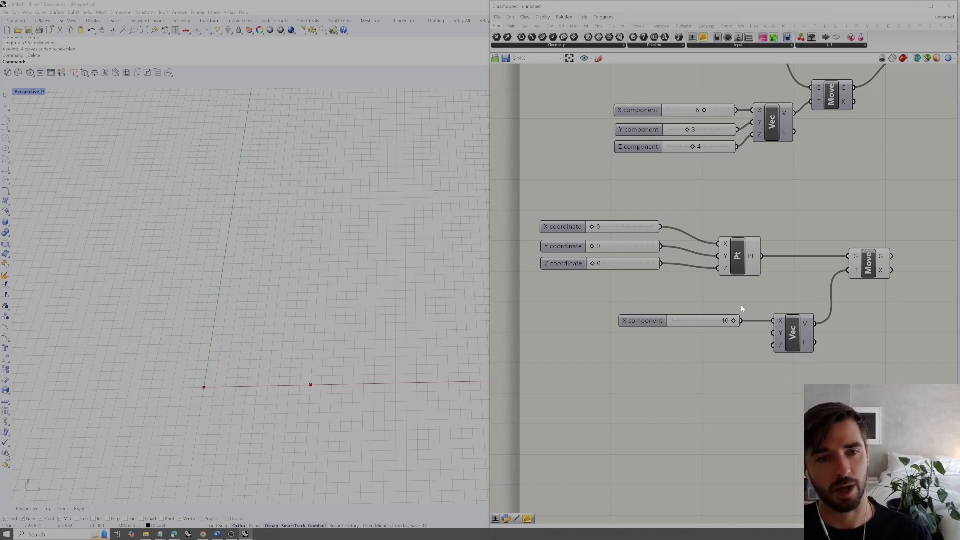
pyautogui.moveTo(734, 322); pyautogui.dragTo(700, 334)
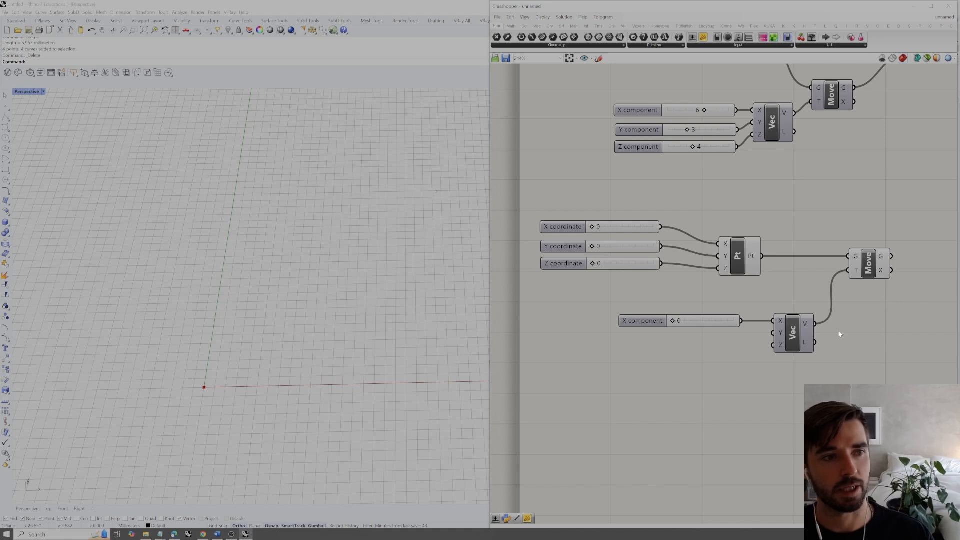
pyautogui.moveTo(812, 320)
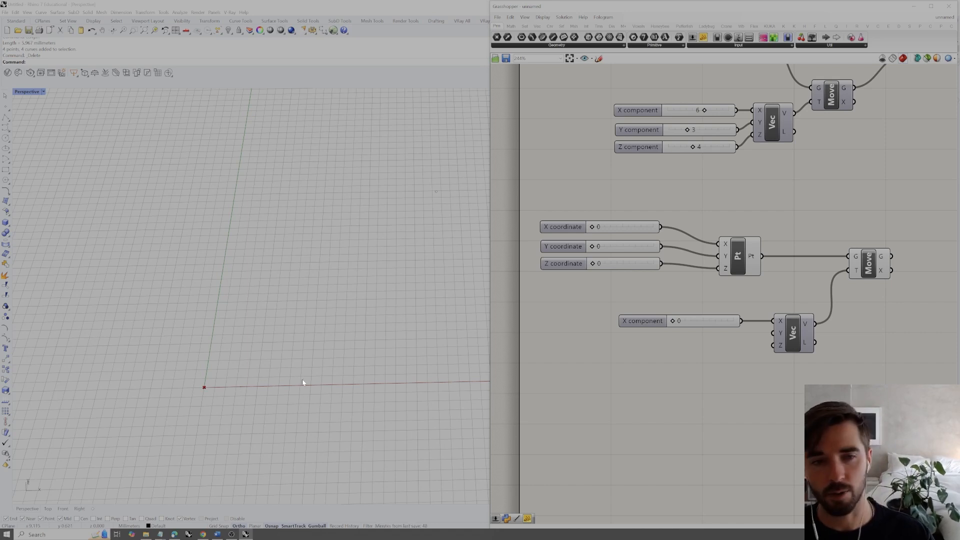
# Delete the X component slider of the duplicated Vector XYZ and place a Range component in its place
pyautogui.moveTo(632, 332); pyautogui.dragTo(596, 336)
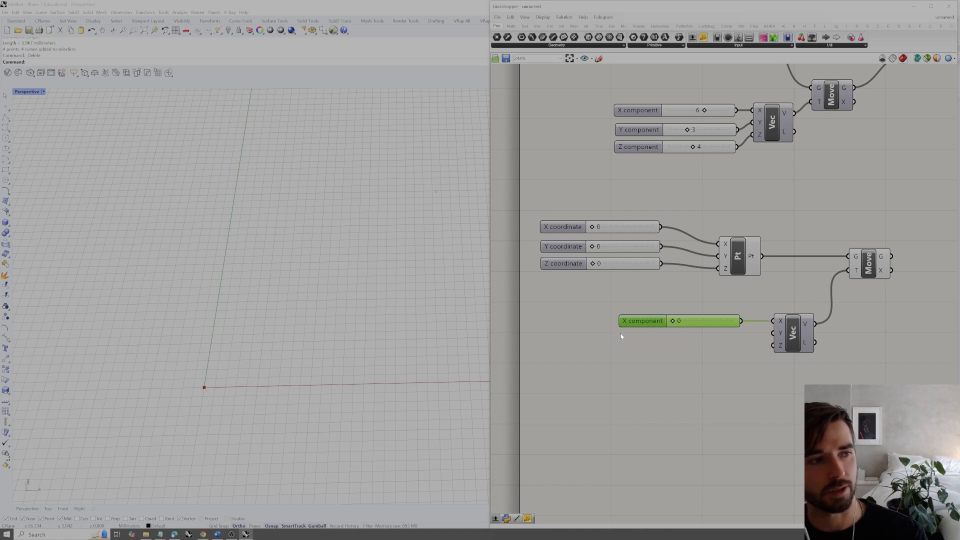
pyautogui.press('Delete')
pyautogui.doubleClick(638, 325)
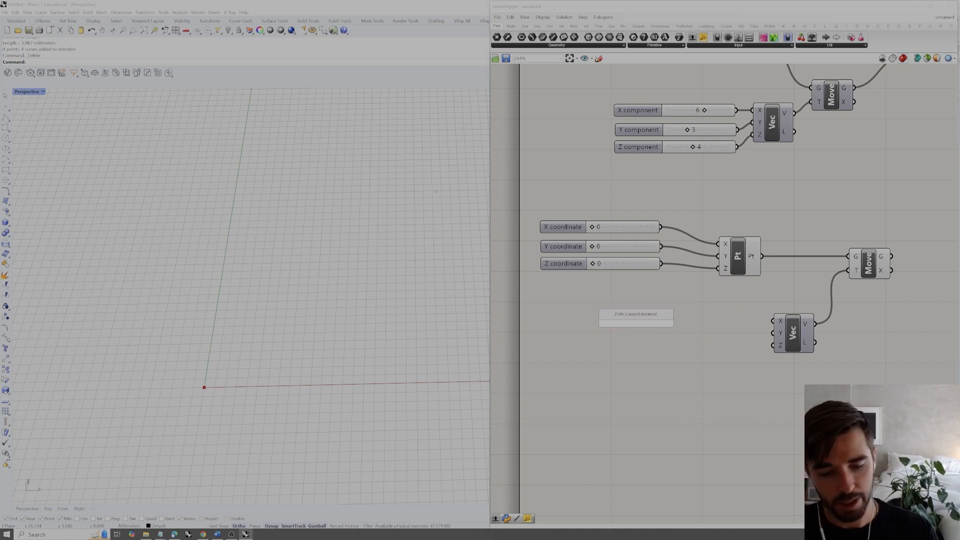
pyautogui.write('range')
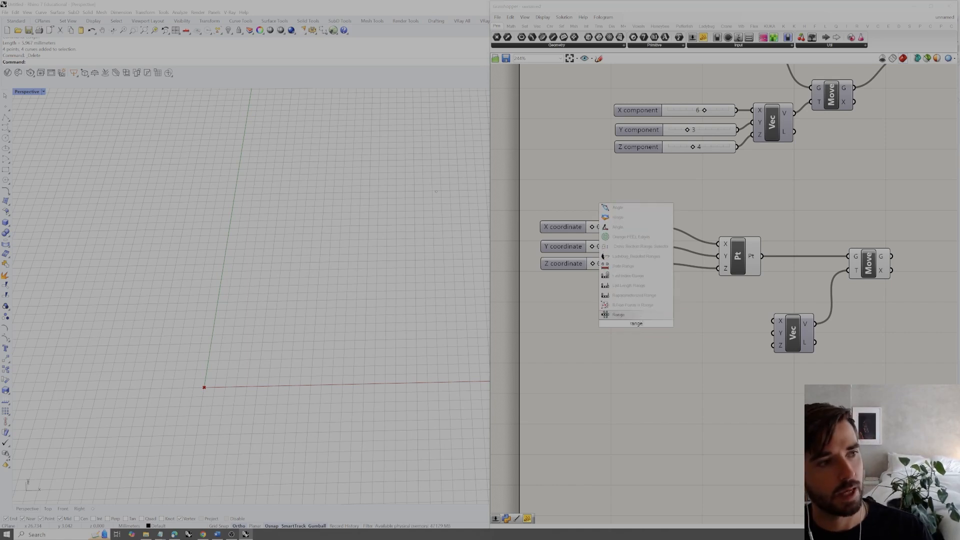
pyautogui.click(620, 315)
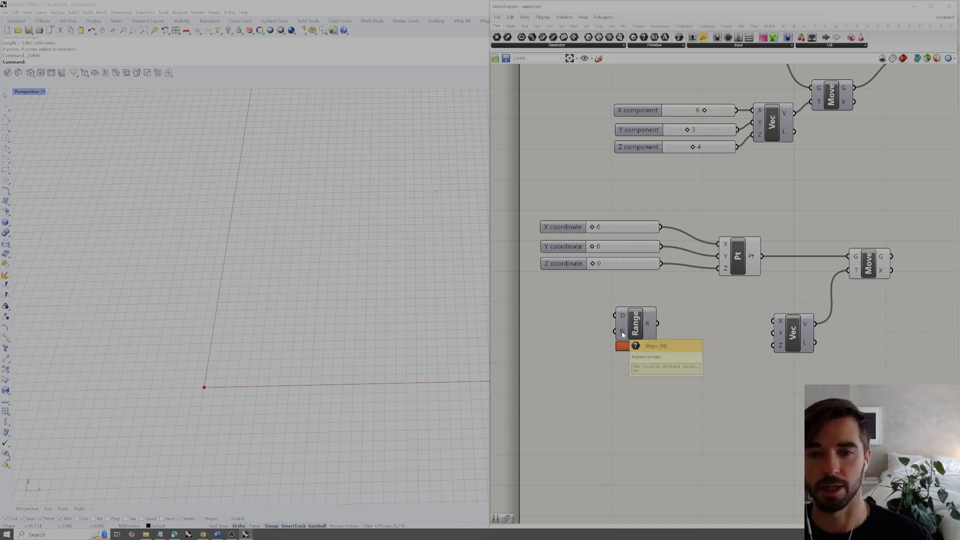
pyautogui.moveTo(624, 317); pyautogui.dragTo(639, 332)
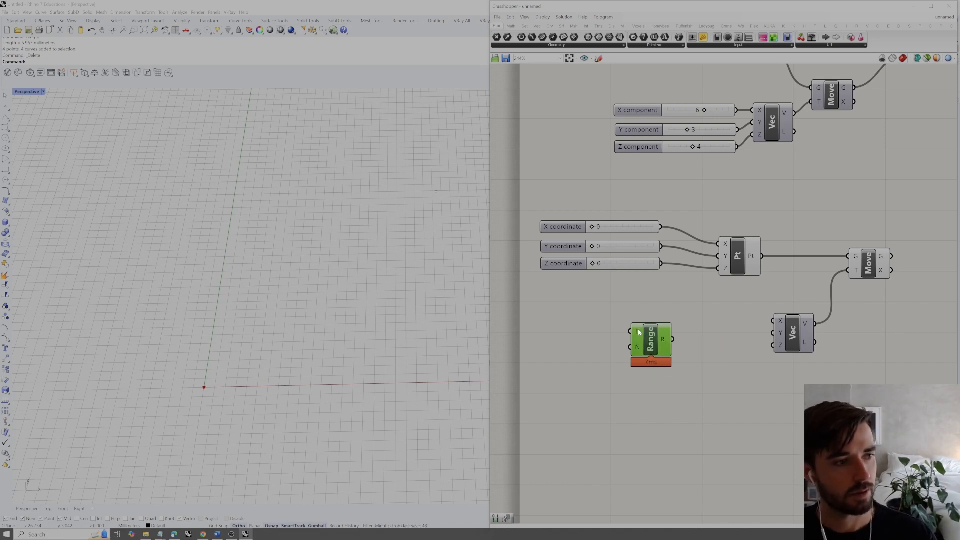
pyautogui.moveTo(639, 331); pyautogui.dragTo(659, 335)
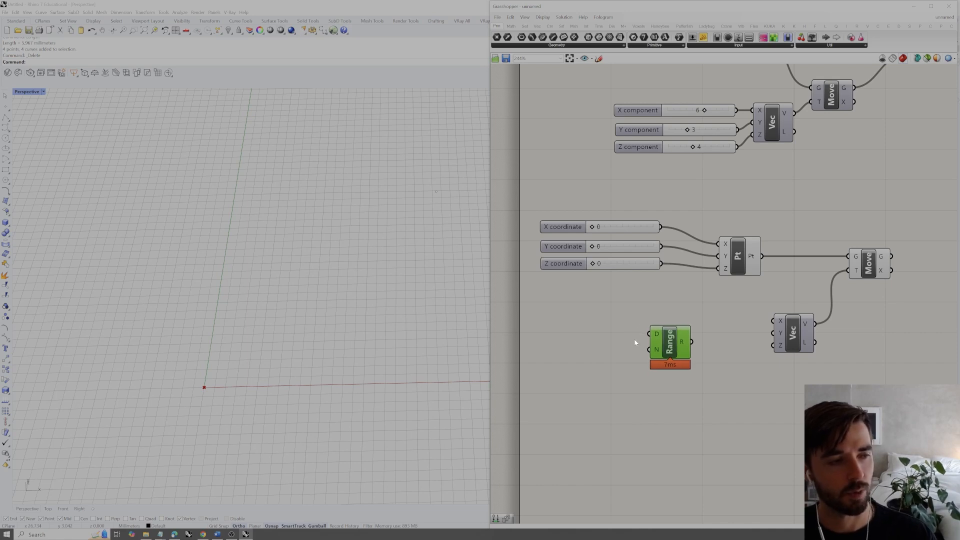
# Add a Construct Domain component beside the Range component and connect its output to the Range's domain input
pyautogui.doubleClick(608, 331)
pyautogui.write('cons')
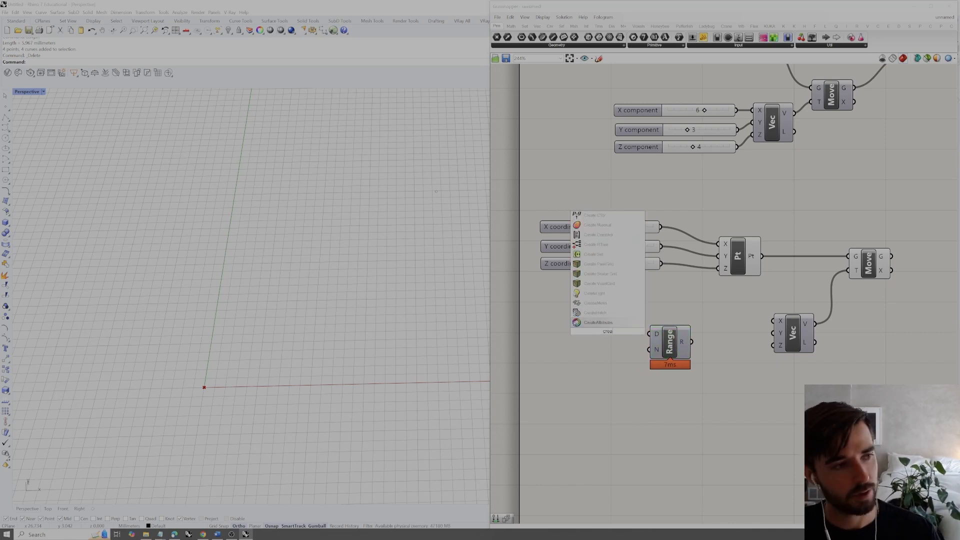
pyautogui.write('truc')
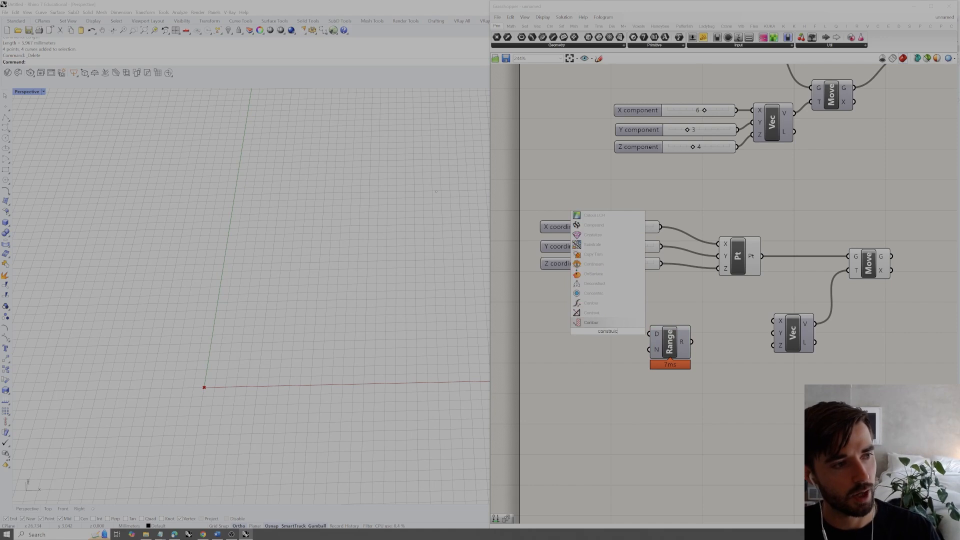
pyautogui.write('t domai')
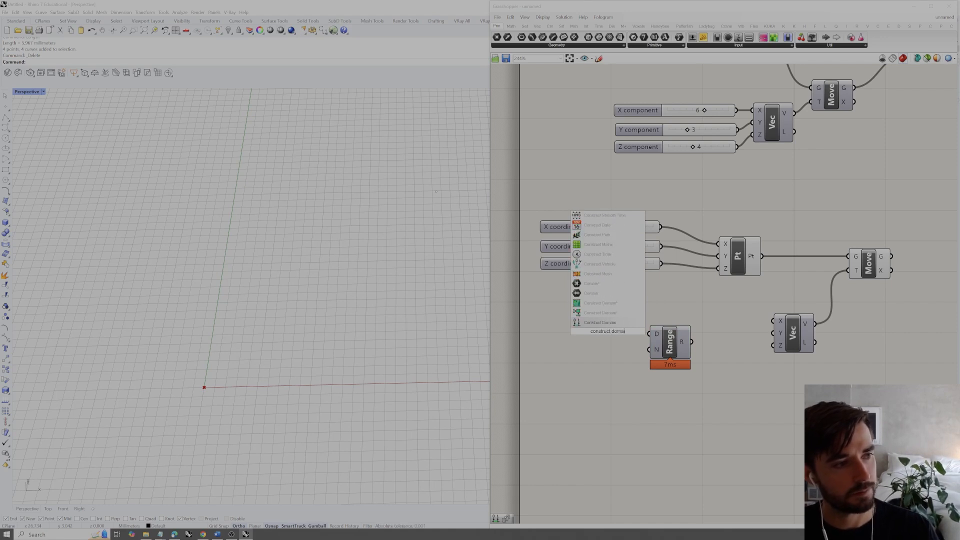
pyautogui.press('Return')
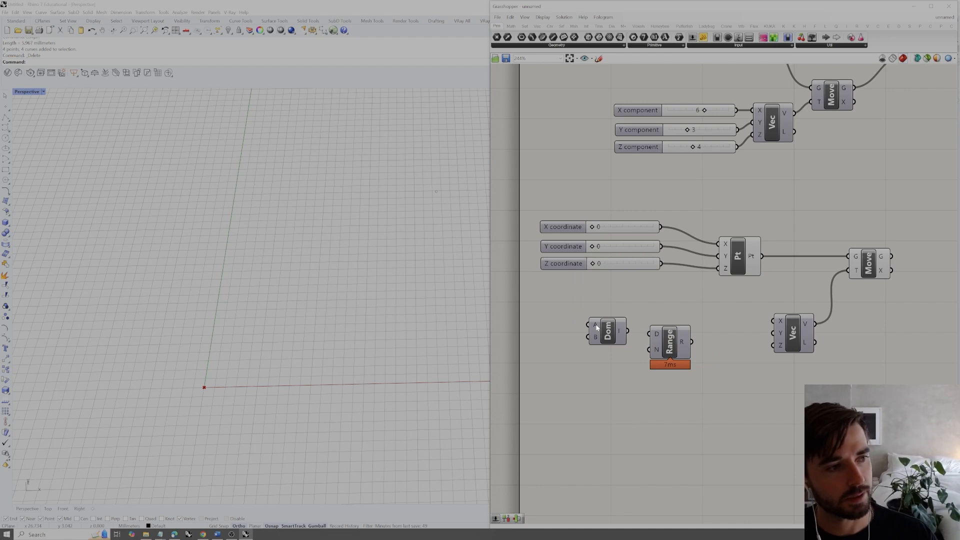
pyautogui.moveTo(596, 327)
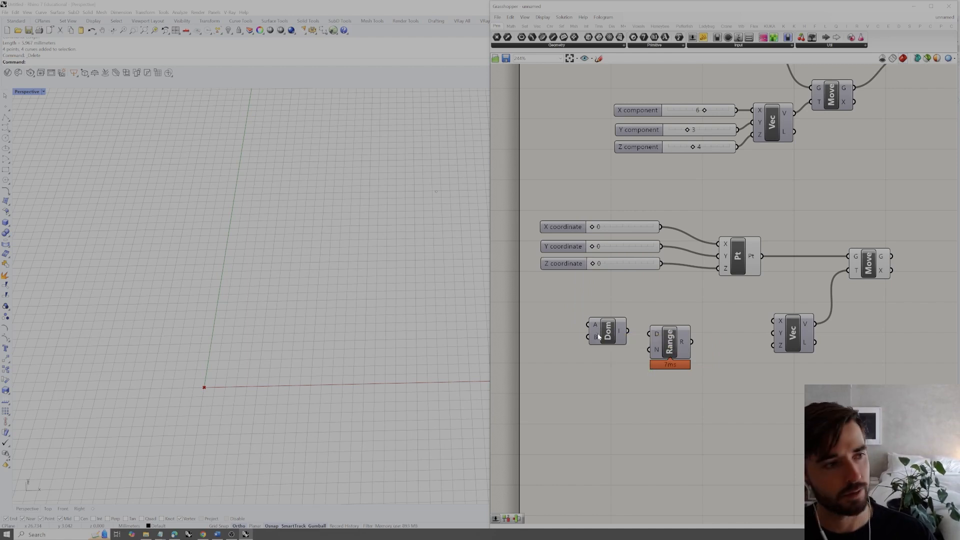
pyautogui.moveTo(626, 332)
pyautogui.mouseDown()
pyautogui.moveTo(654, 336)
pyautogui.moveTo(618, 336)
pyautogui.mouseUp()
# Add a compact panel containing 0 ahead of the Construct Domain component
pyautogui.moveTo(667, 331); pyautogui.dragTo(737, 338, button='right')
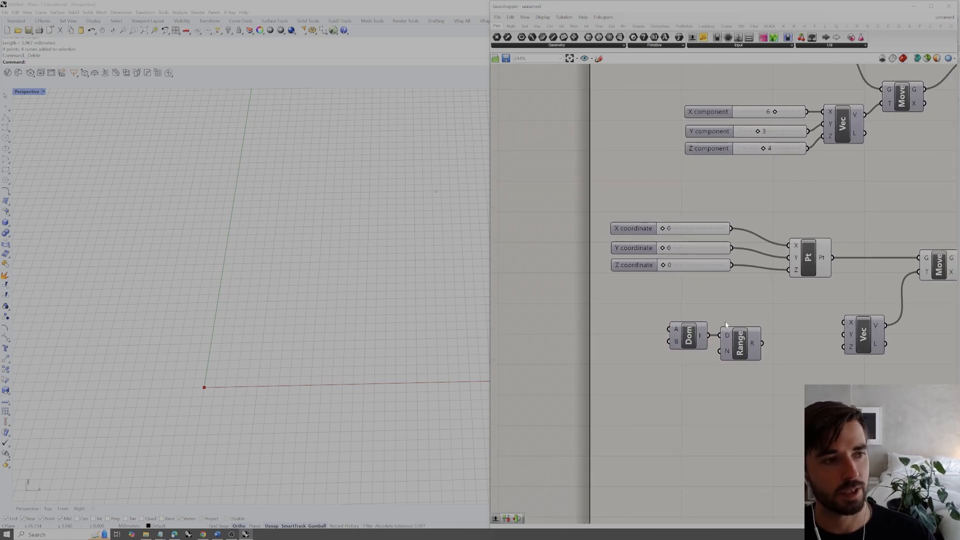
pyautogui.doubleClick(626, 325)
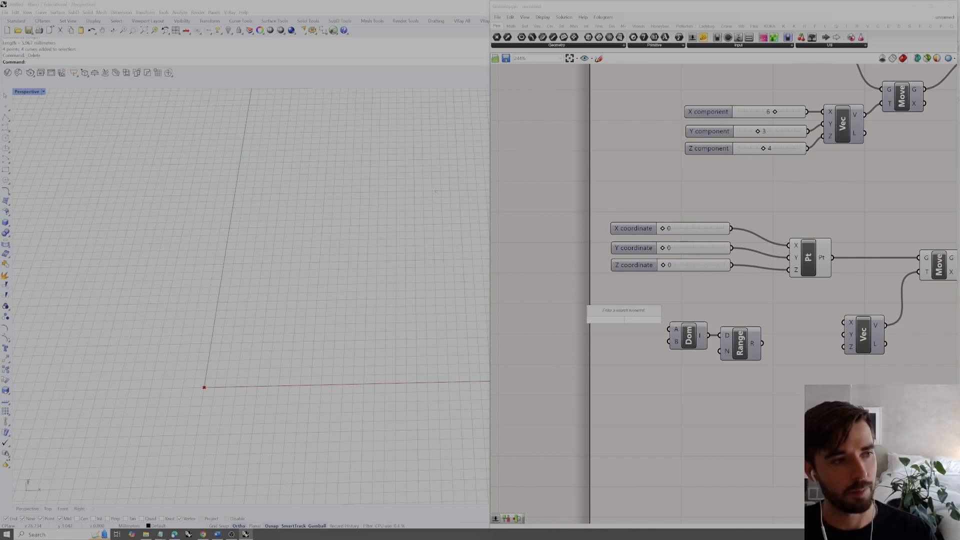
pyautogui.write('panel')
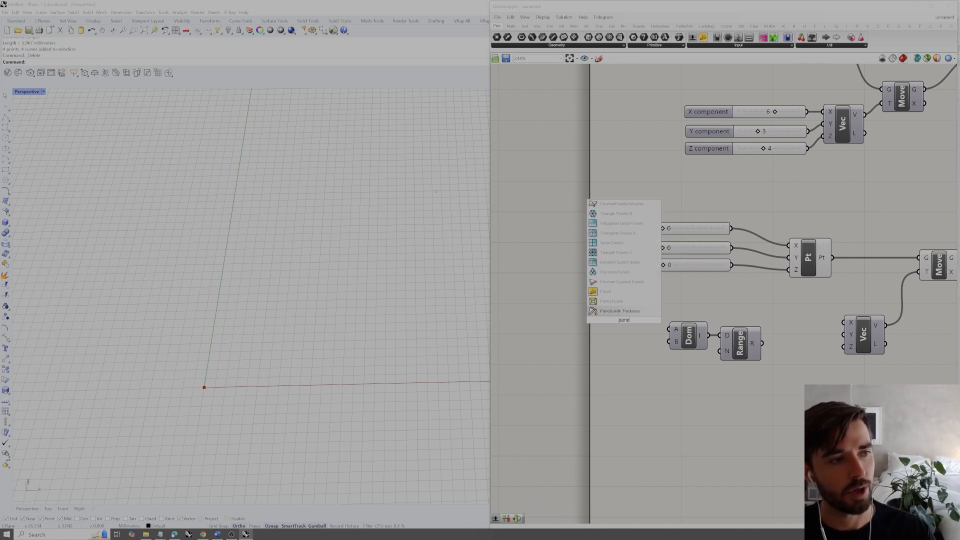
pyautogui.press('Up')
pyautogui.press('Up')
pyautogui.press('Return')
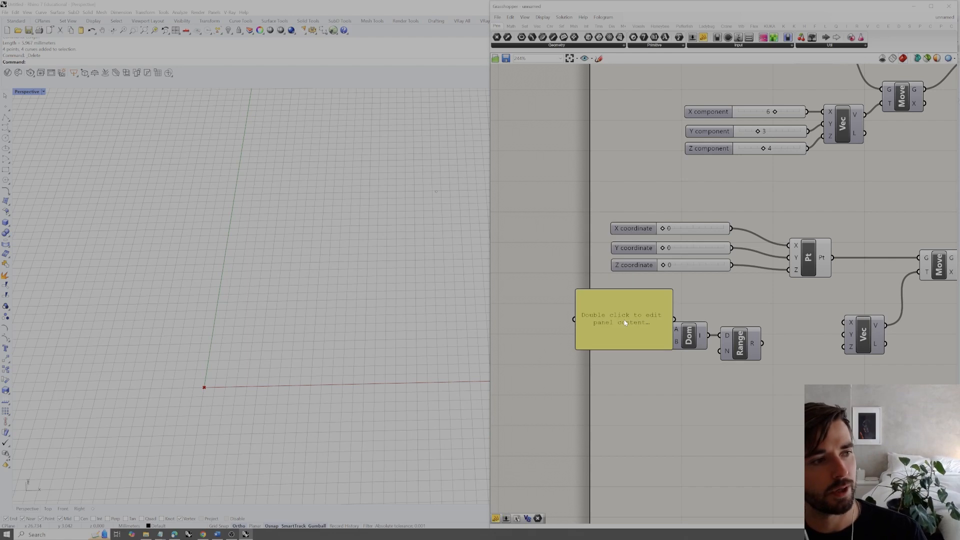
pyautogui.moveTo(672, 349); pyautogui.dragTo(621, 327)
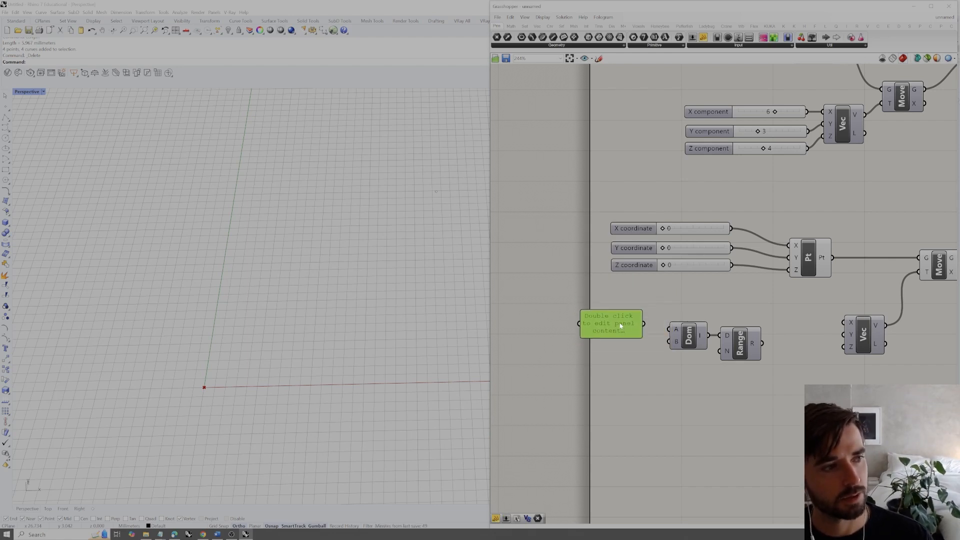
pyautogui.doubleClick(619, 323)
pyautogui.write('0')
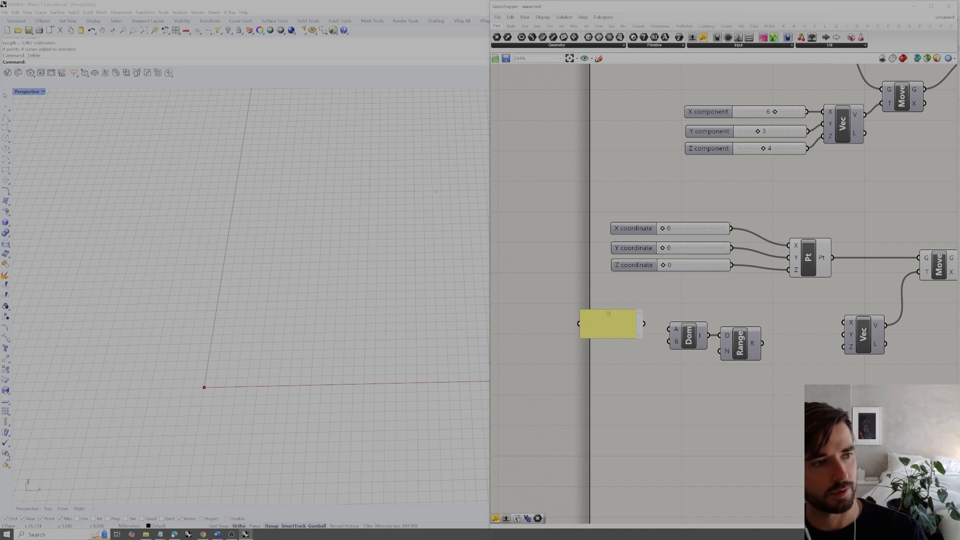
pyautogui.click(671, 306)
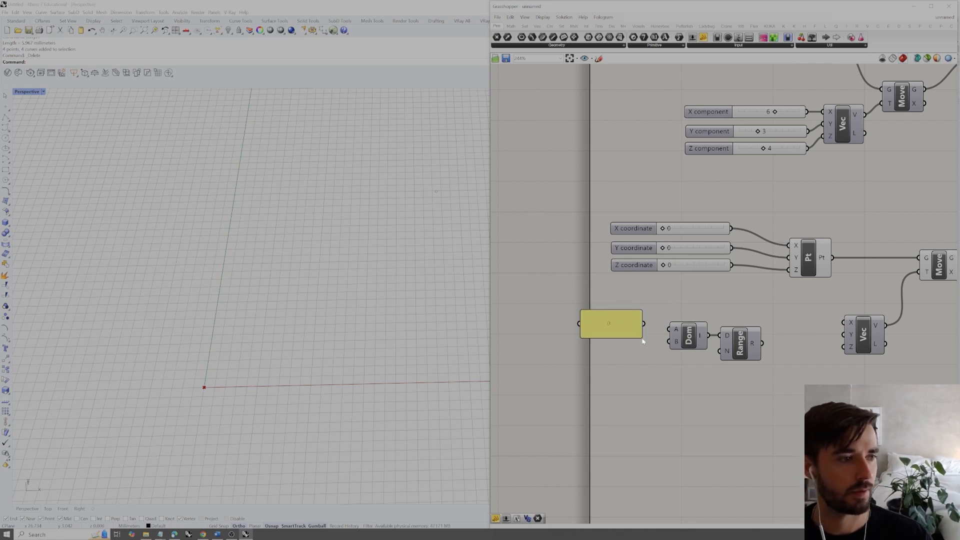
# Connect the 0 panel to Construct Domain's A input and a duplicated panel containing 10 to its B input
pyautogui.moveTo(642, 337); pyautogui.dragTo(622, 349)
pyautogui.click(623, 323)
pyautogui.click(659, 371)
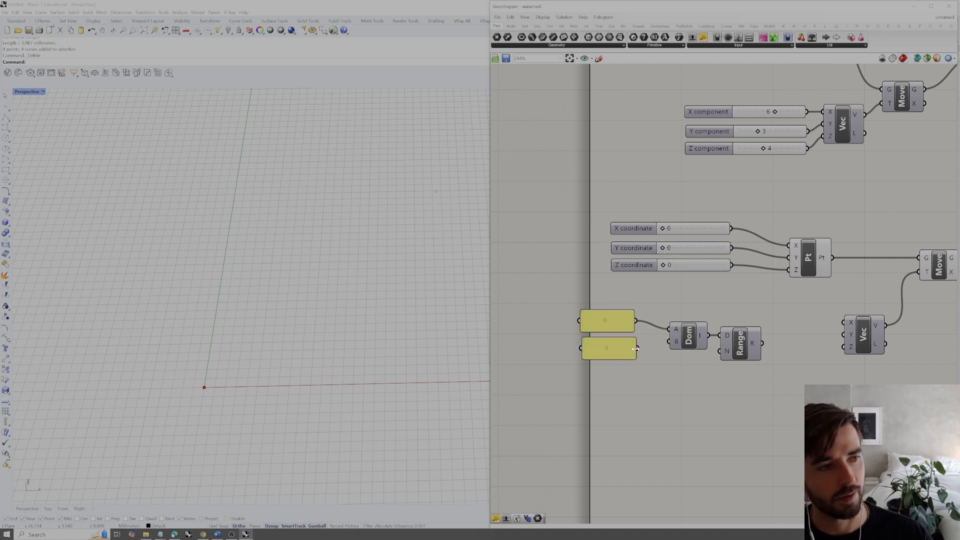
pyautogui.doubleClick(608, 348)
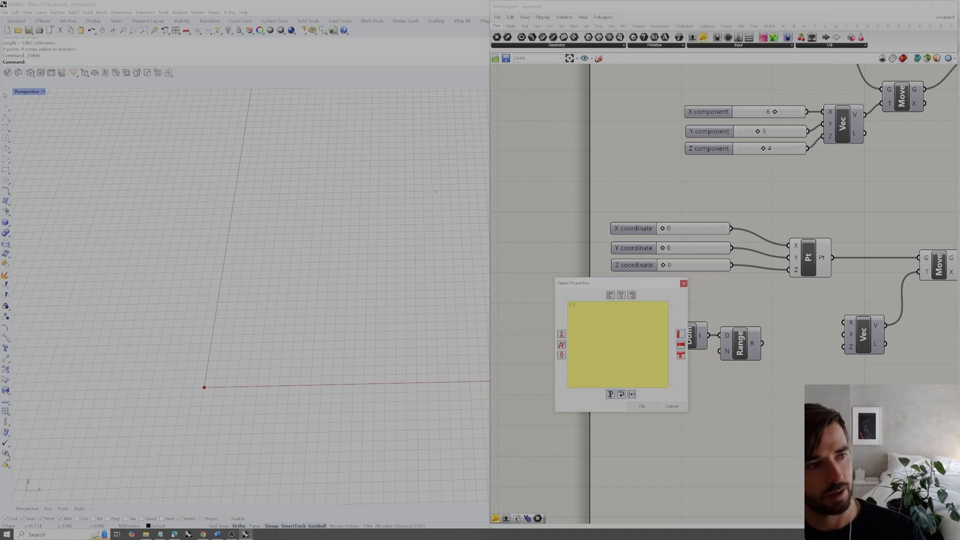
pyautogui.click(650, 407)
pyautogui.moveTo(639, 349); pyautogui.dragTo(669, 341)
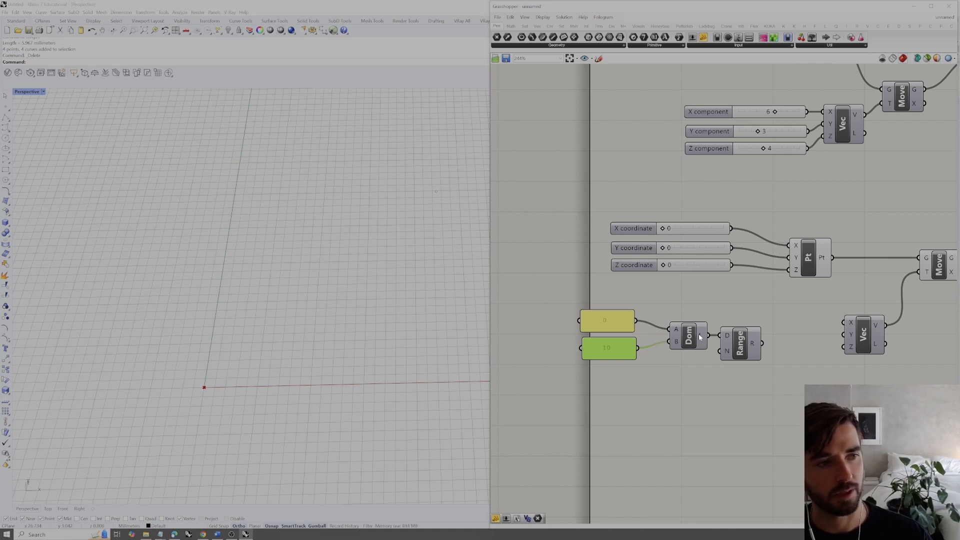
# Reduce the Range component's number of steps, set the domain's start panel to 1, and inspect the Range output values
pyautogui.moveTo(700, 337)
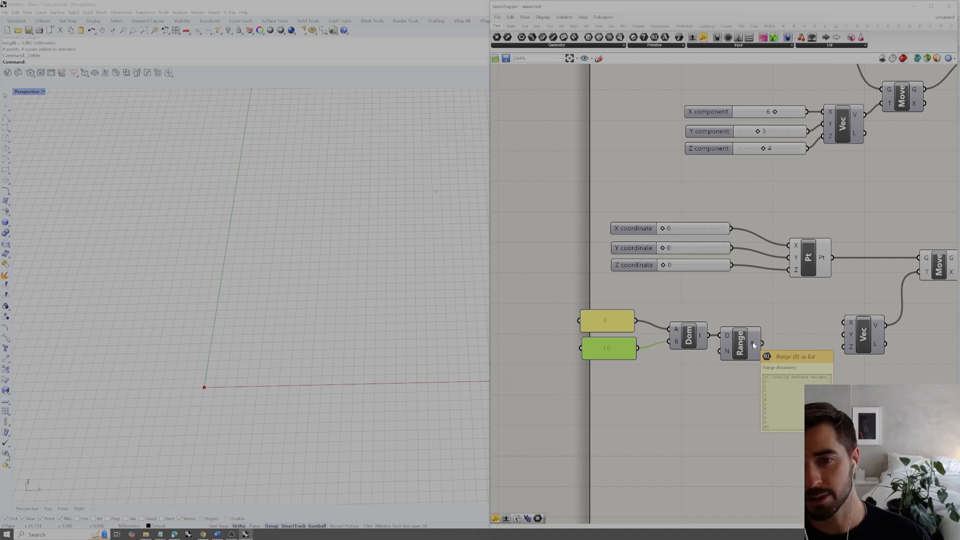
pyautogui.rightClick(727, 352)
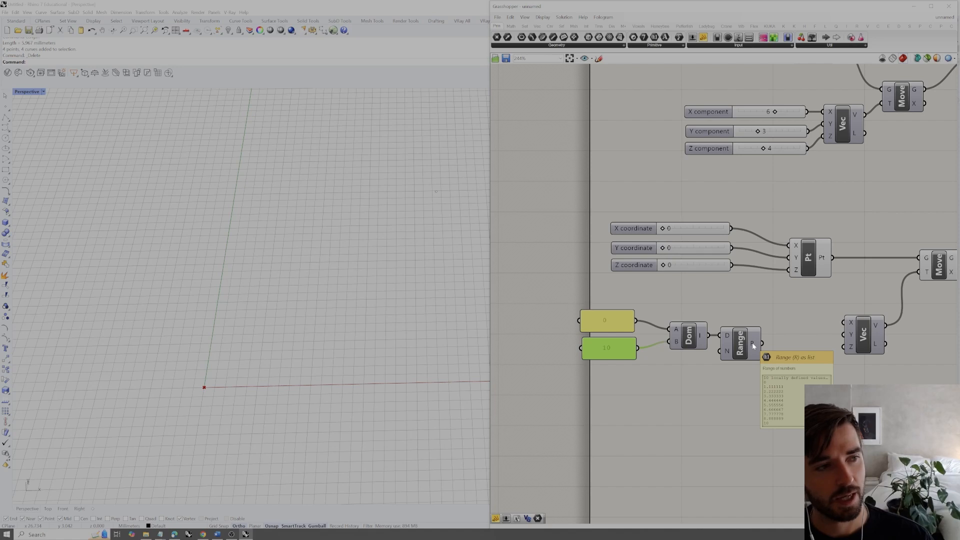
pyautogui.doubleClick(607, 320)
pyautogui.write('1')
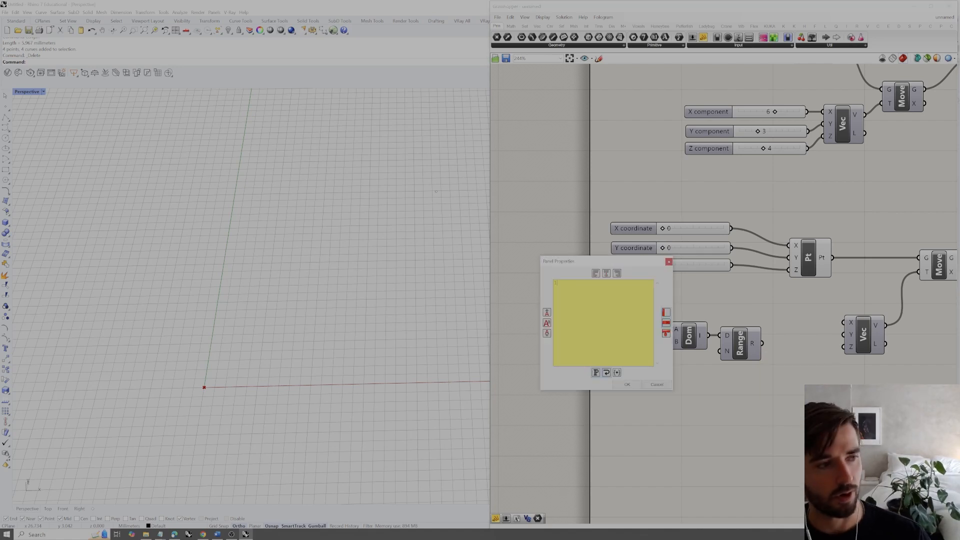
pyautogui.click(638, 386)
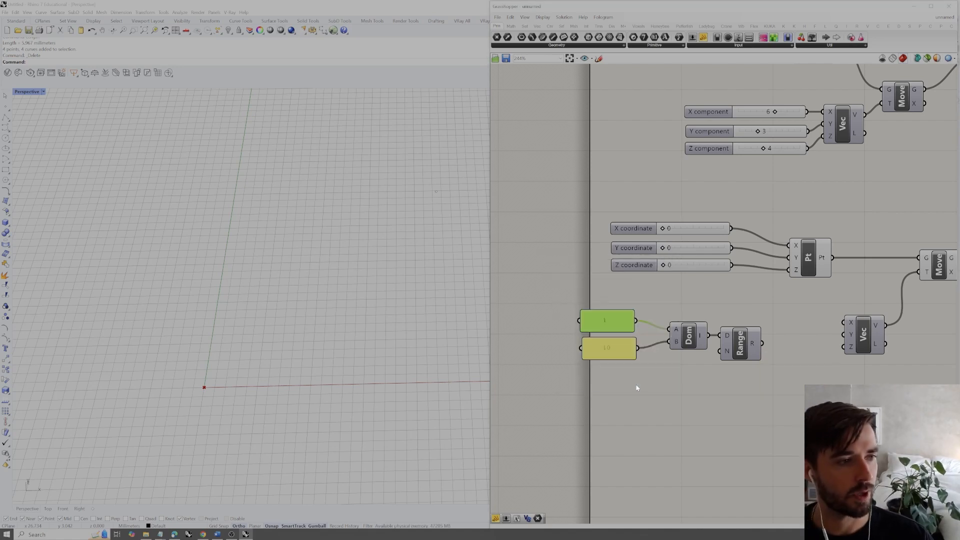
pyautogui.click(671, 318)
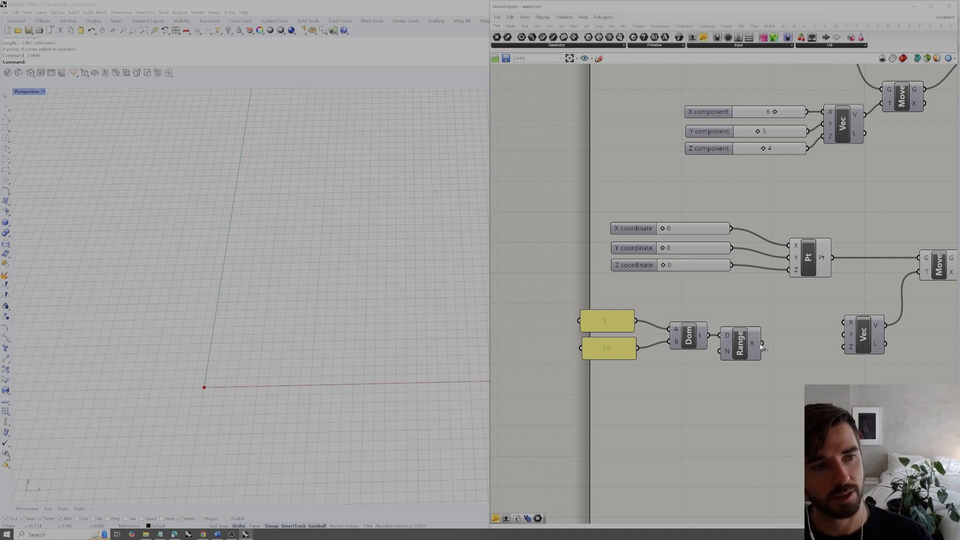
pyautogui.moveTo(752, 345)
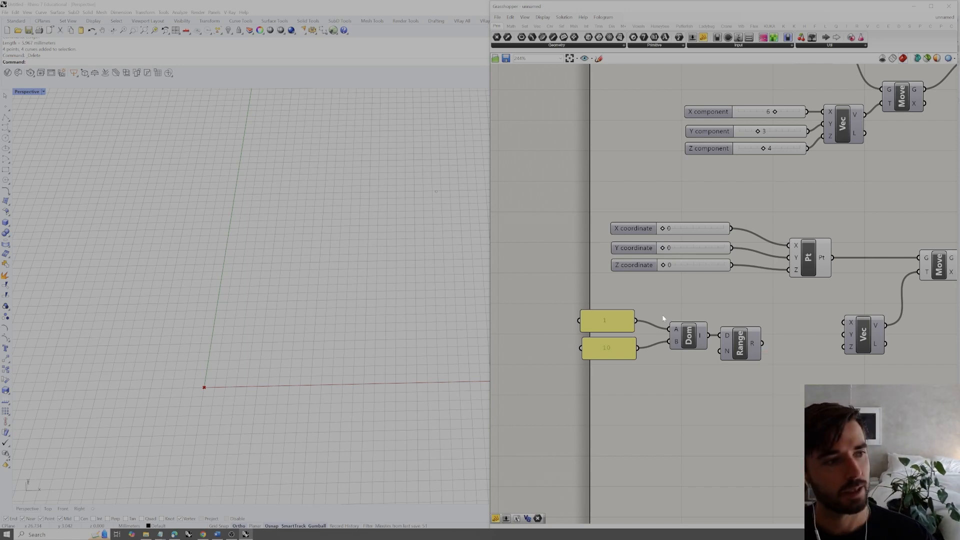
# Set the domain's start panel to 0 and its end panel to 9
pyautogui.doubleClick(611, 322)
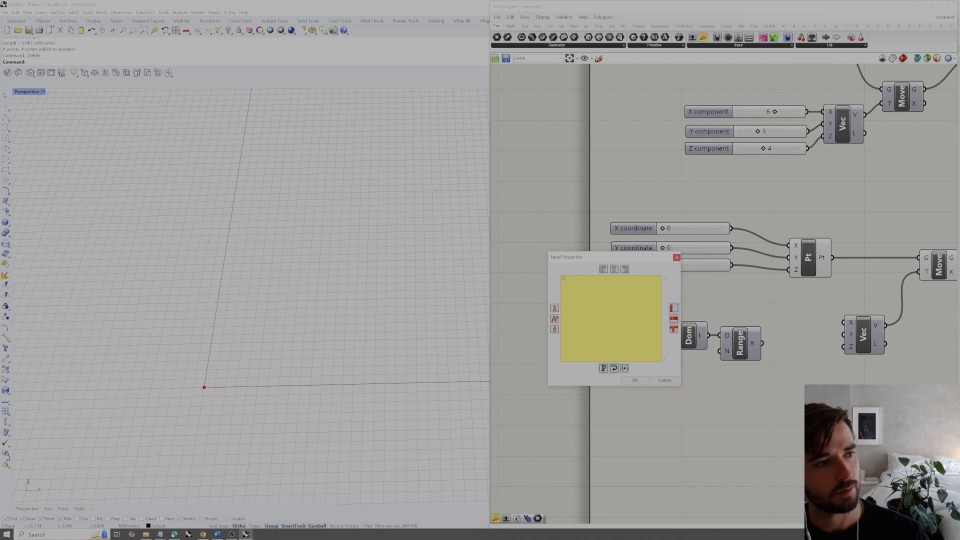
pyautogui.click(635, 381)
pyautogui.doubleClick(607, 347)
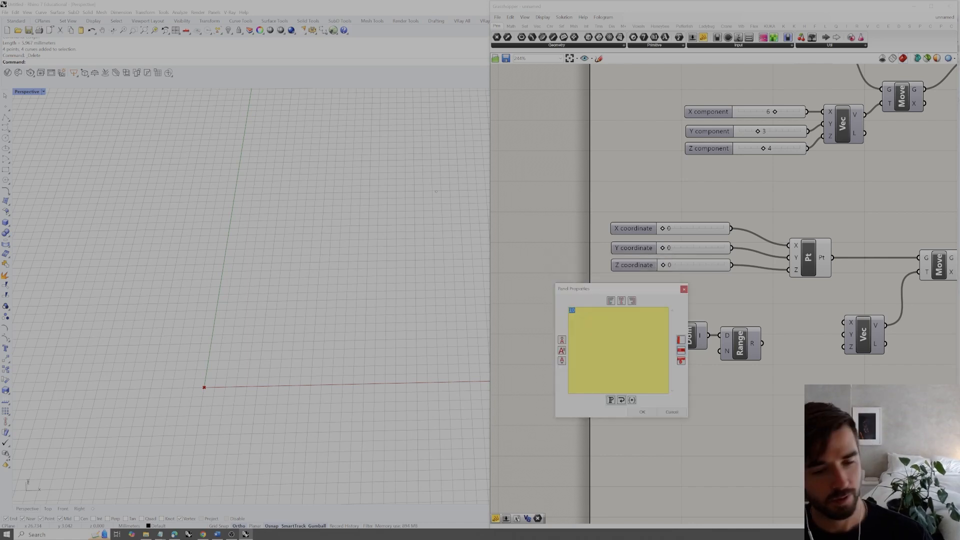
pyautogui.click(642, 412)
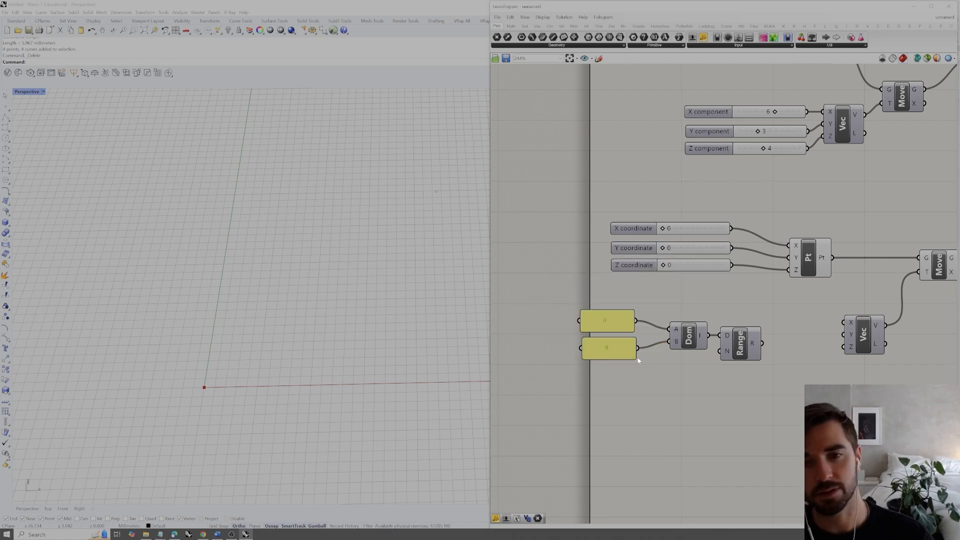
# Align the domain's start panel with the end panel and connect Range's R output to the Vector component's X input
pyautogui.moveTo(627, 326); pyautogui.dragTo(628, 325)
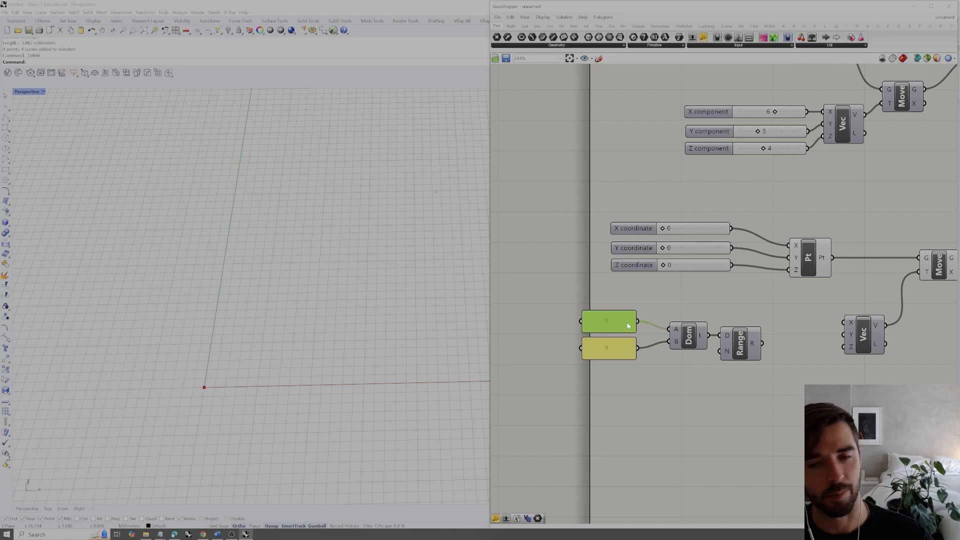
pyautogui.click(683, 306)
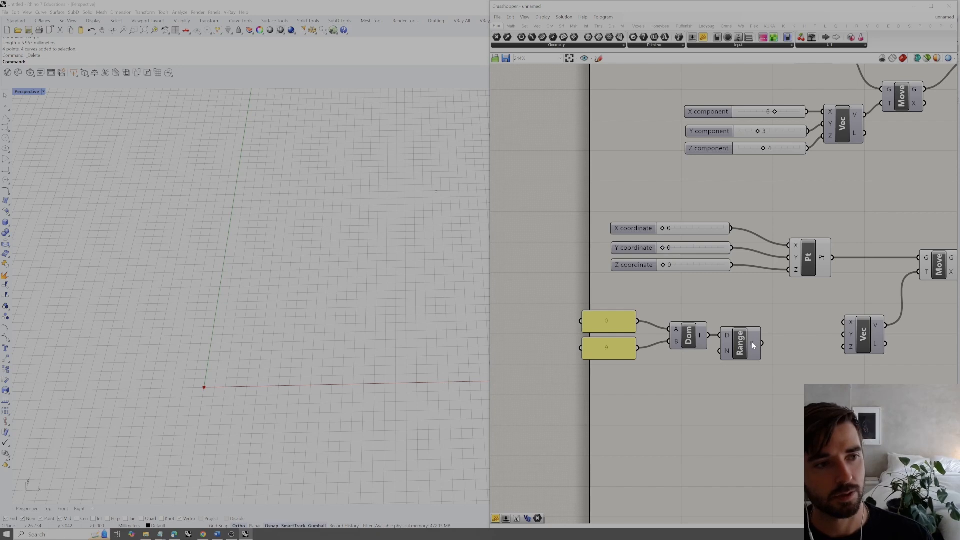
pyautogui.moveTo(752, 342)
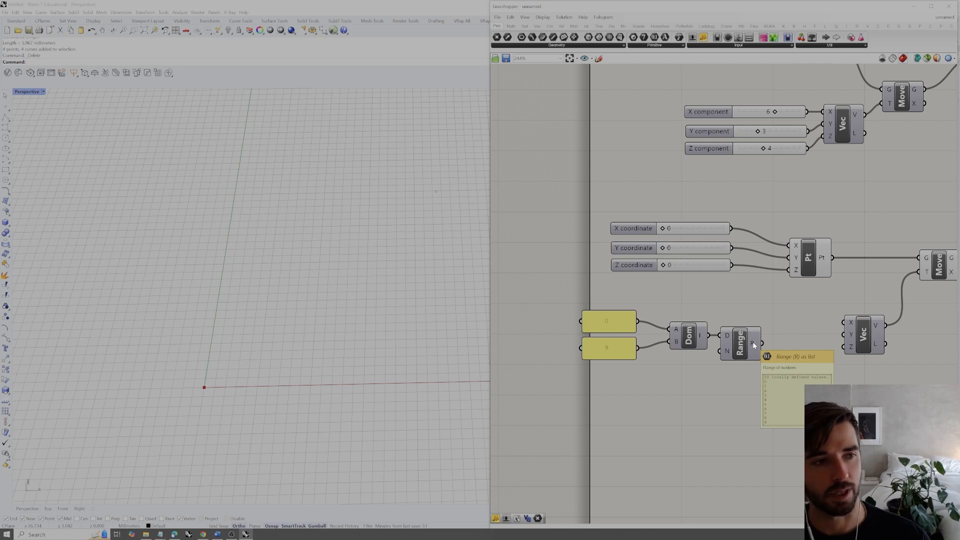
pyautogui.moveTo(762, 345); pyautogui.dragTo(689, 362, button='right')
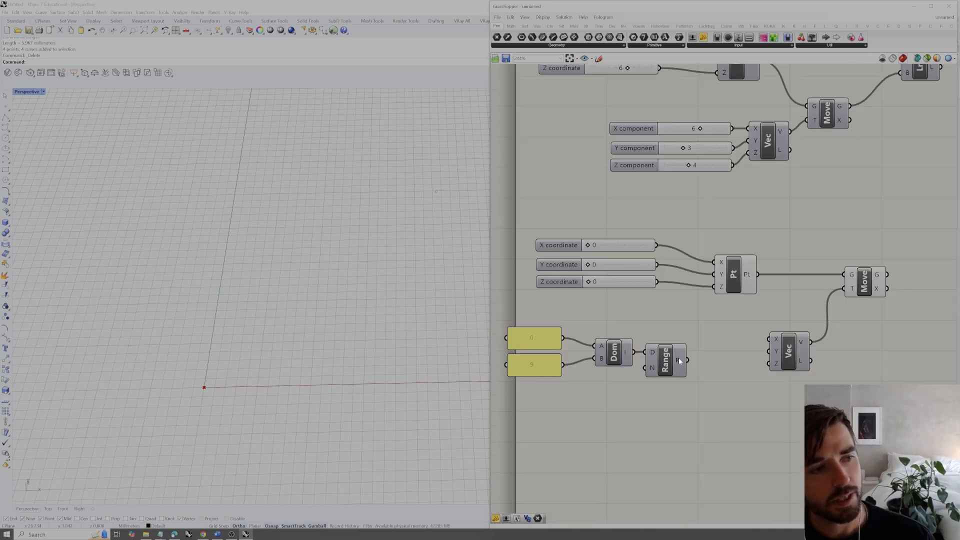
pyautogui.moveTo(680, 359)
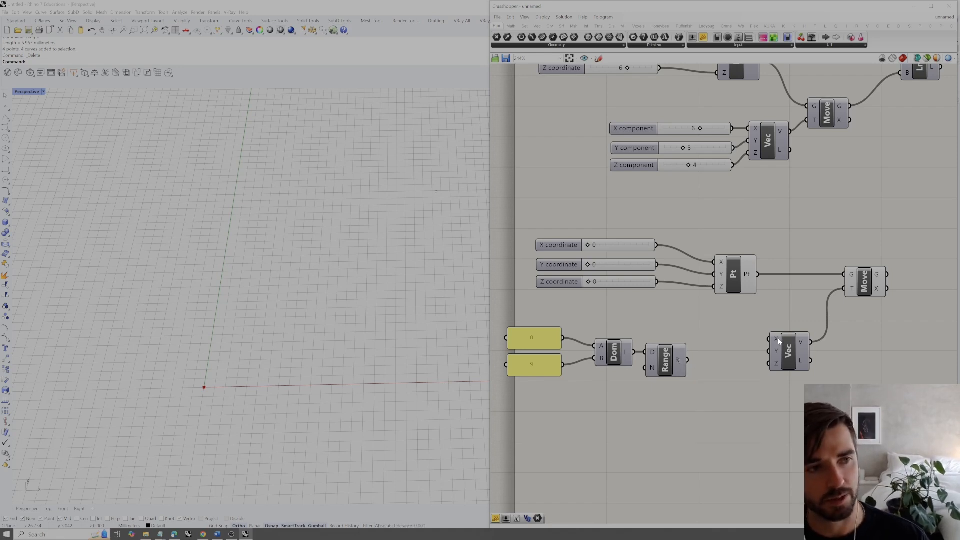
pyautogui.moveTo(689, 360); pyautogui.dragTo(770, 341)
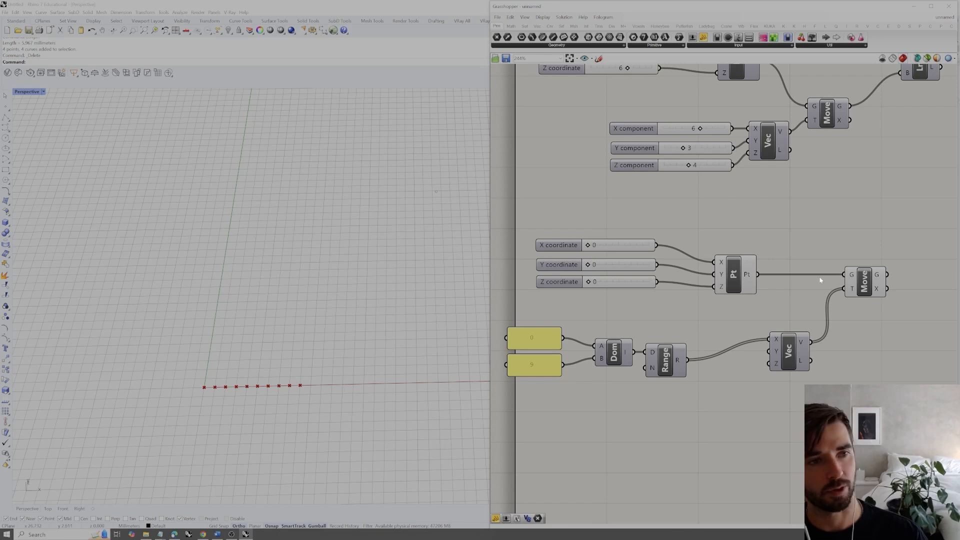
# Inspect the Move component's geometry output and the Vector component's V output values
pyautogui.click(869, 281)
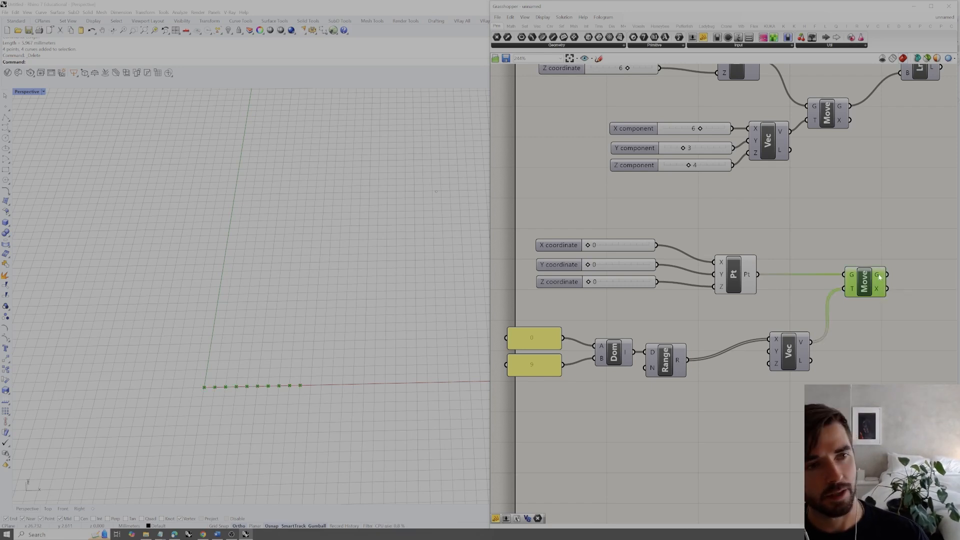
pyautogui.moveTo(879, 276)
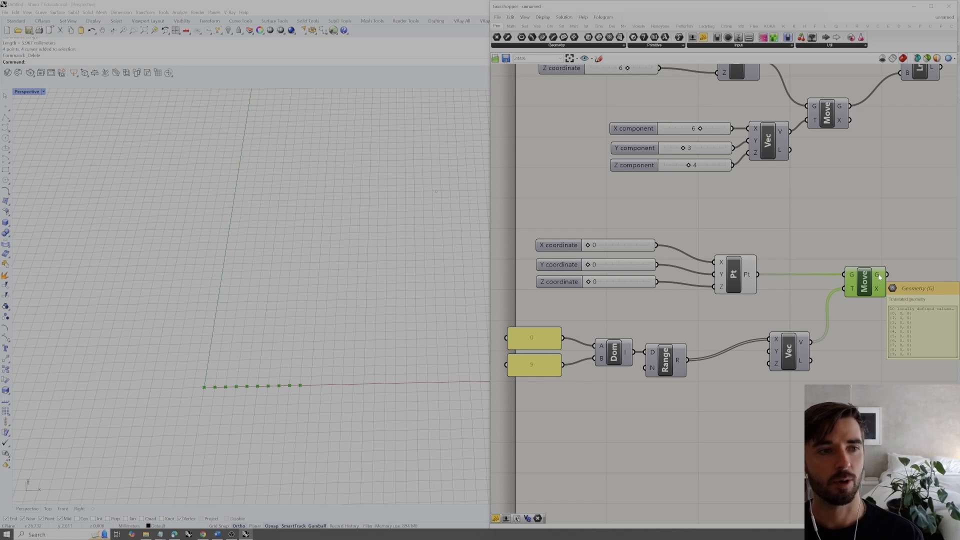
pyautogui.moveTo(801, 344)
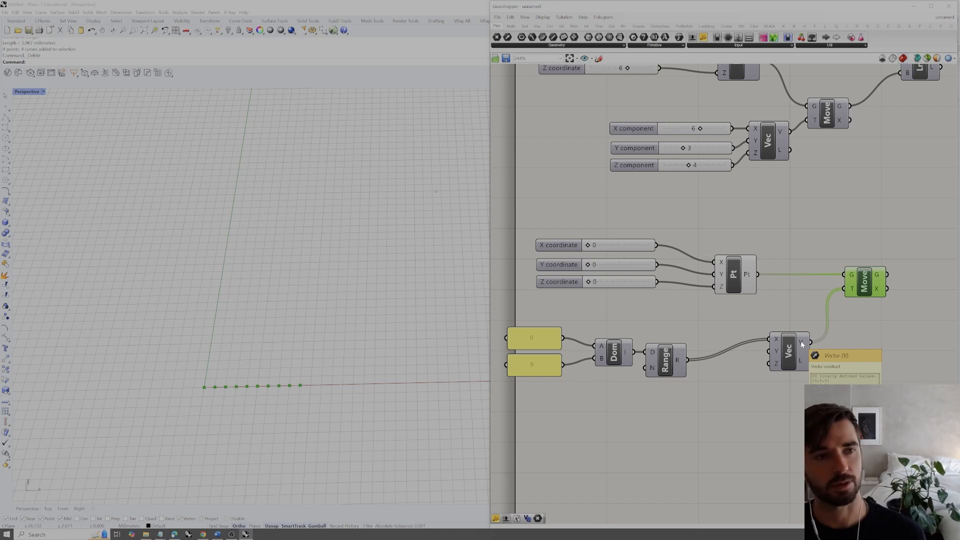
# Bake the Move component's translated points into the Rhino document
pyautogui.click(869, 257)
pyautogui.click(876, 275)
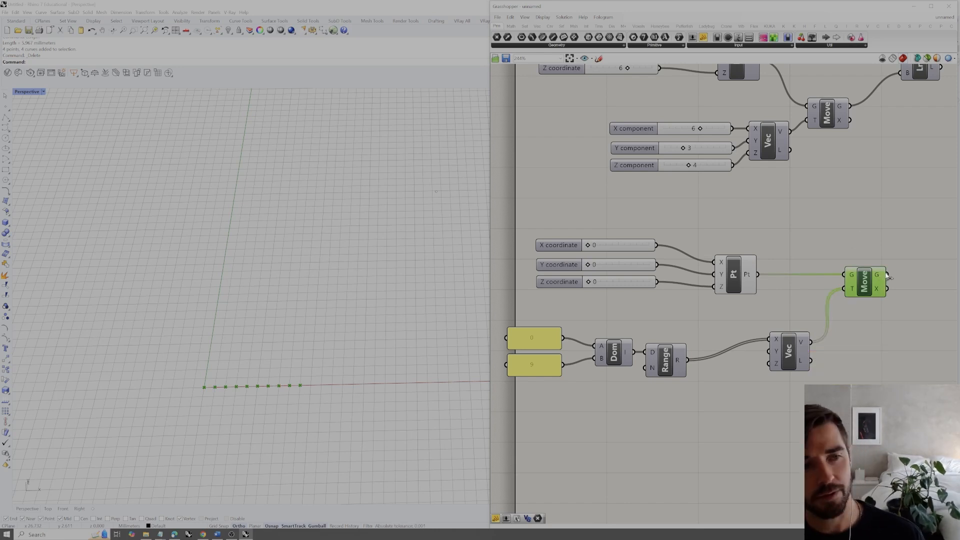
pyautogui.rightClick(896, 244)
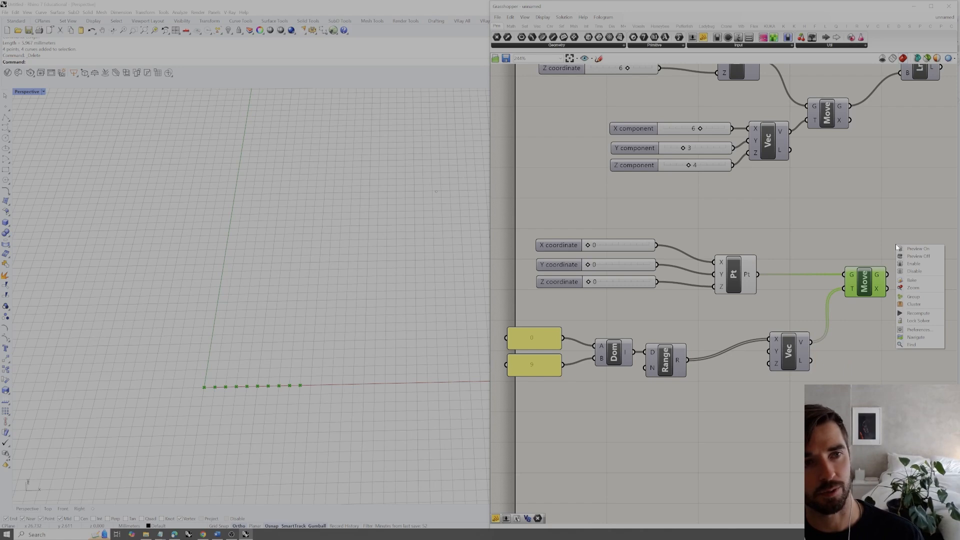
pyautogui.click(912, 280)
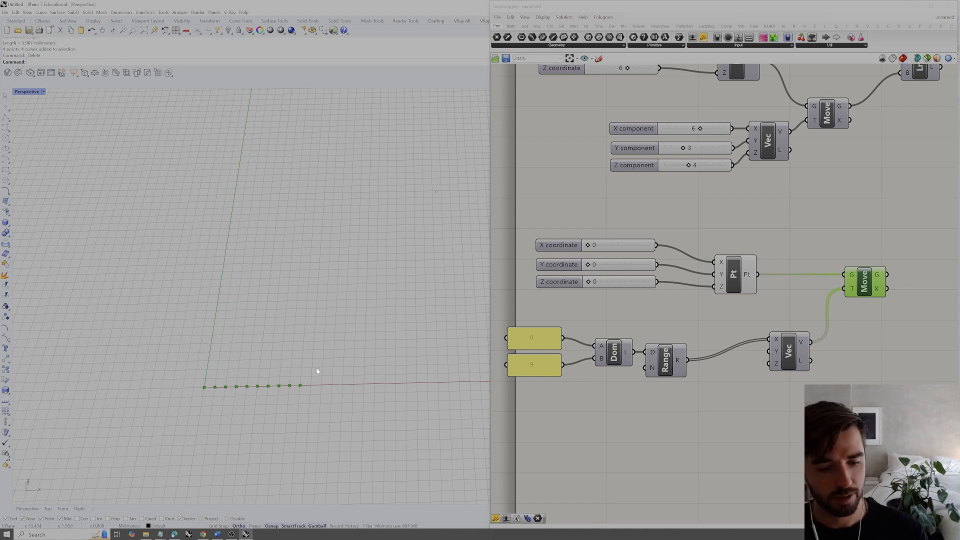
# Select the baked points with SelLast, move them away from the preview points and delete them
pyautogui.write('SelLast')
pyautogui.press('Return')
pyautogui.moveTo(254, 370); pyautogui.dragTo(210, 356)
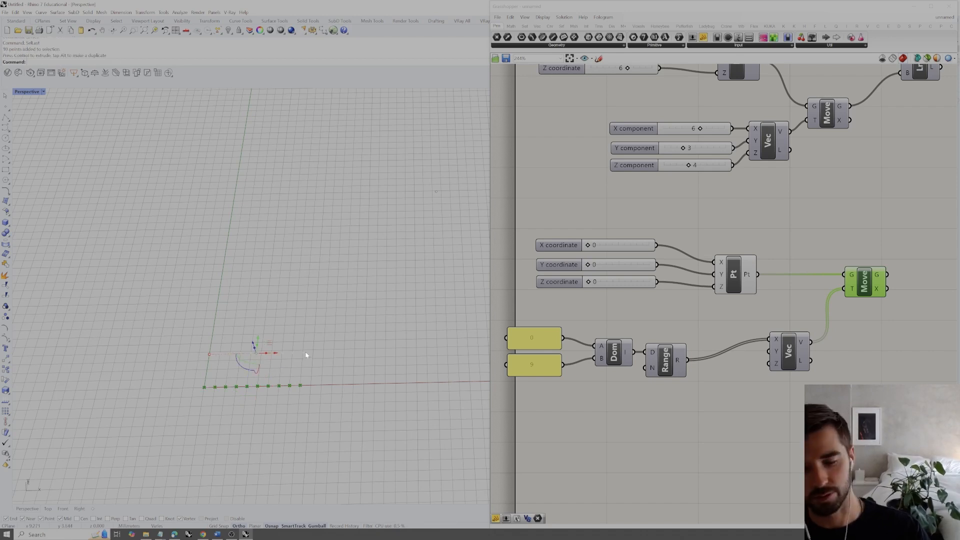
pyautogui.press('Delete')
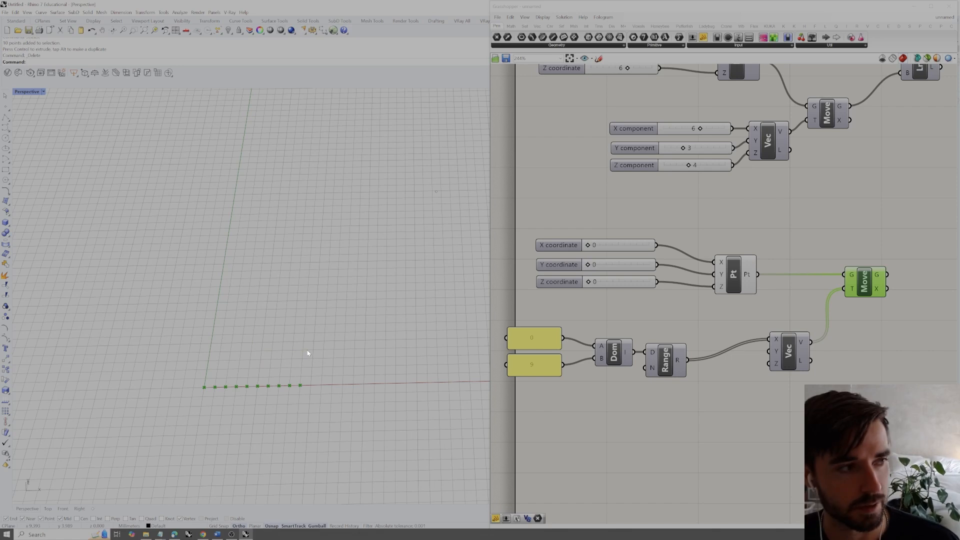
# Duplicate the whole range-driven point and Move definition, including its sliders and panels, placing the copy below the original
pyautogui.click(570, 310)
pyautogui.scroll(-3, 669, 287)
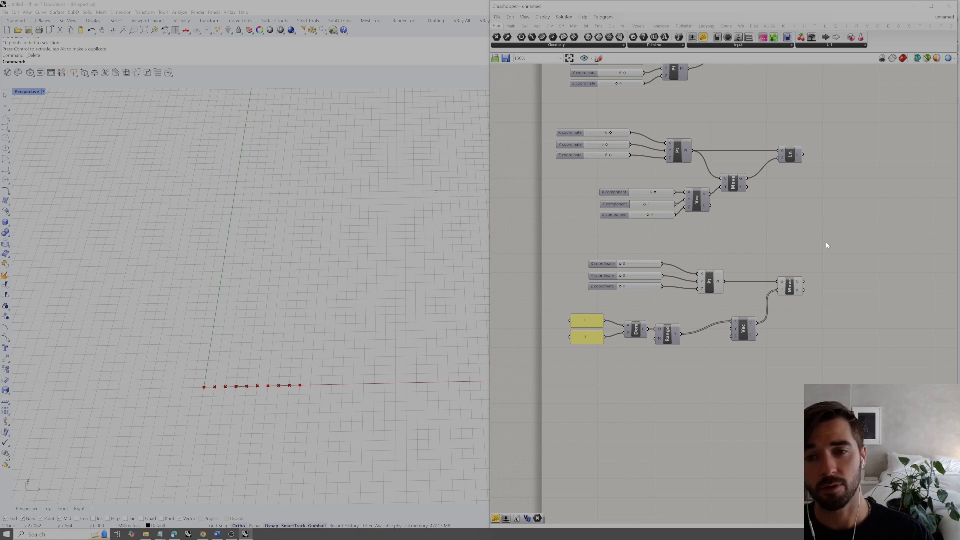
pyautogui.moveTo(841, 236); pyautogui.dragTo(524, 379)
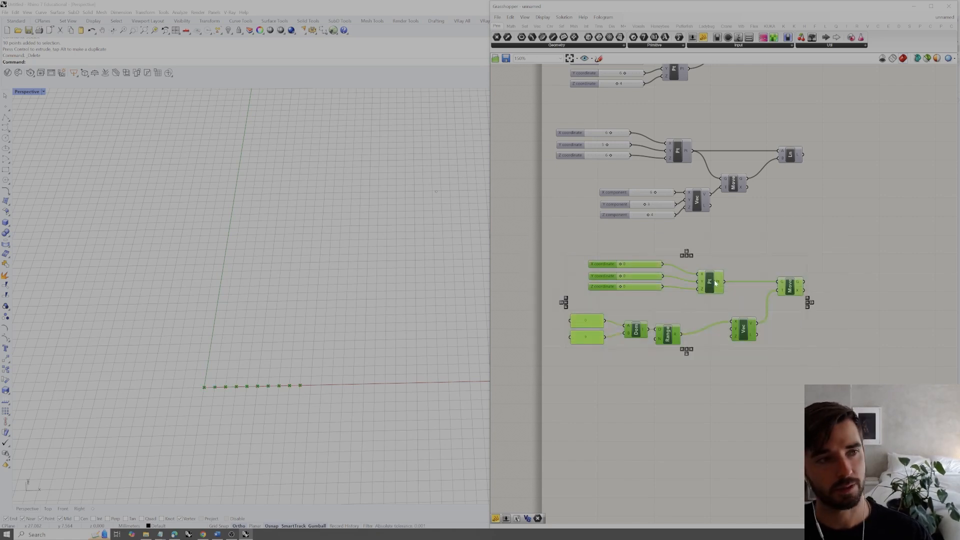
pyautogui.moveTo(709, 287); pyautogui.dragTo(704, 262, button='right')
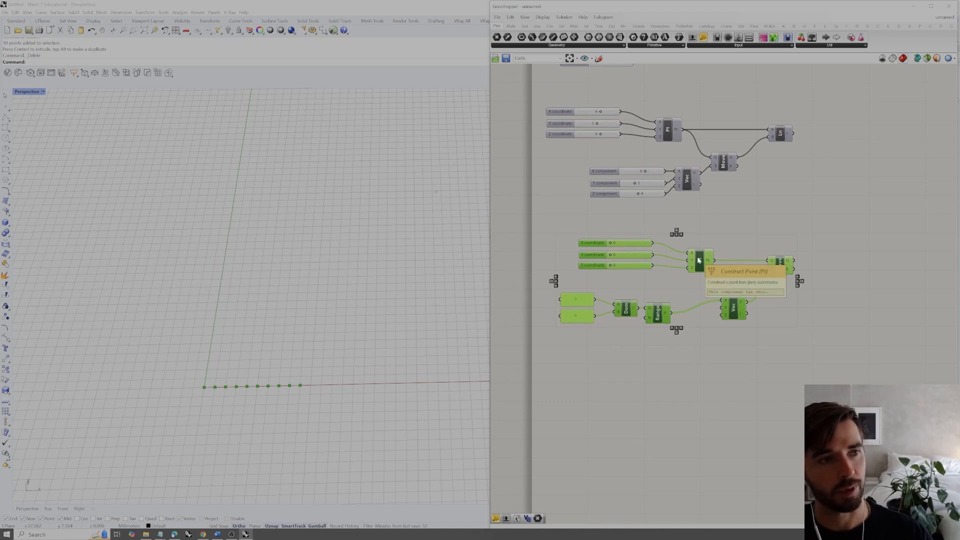
pyautogui.click(796, 253)
pyautogui.moveTo(790, 262)
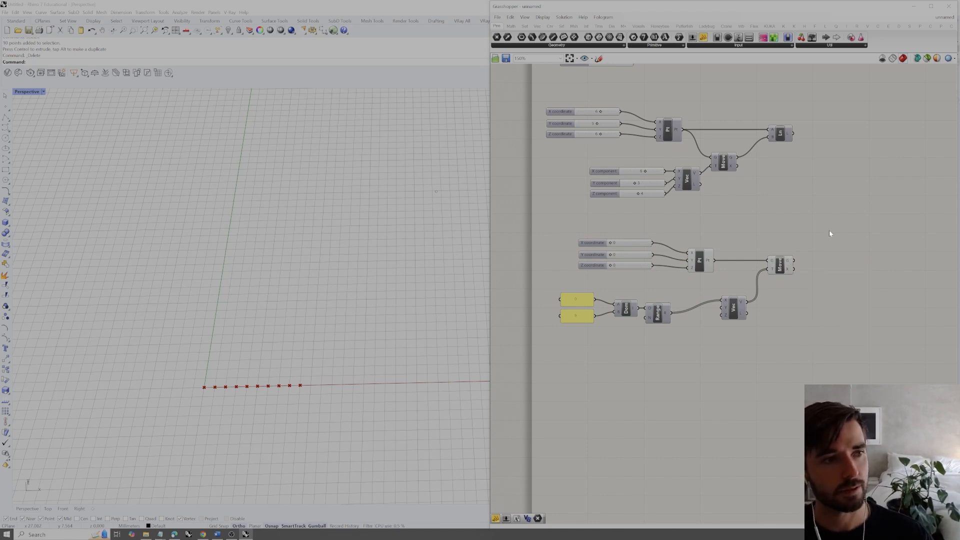
pyautogui.moveTo(845, 224); pyautogui.dragTo(533, 361)
pyautogui.moveTo(702, 262); pyautogui.dragTo(705, 372)
pyautogui.click(789, 336)
pyautogui.moveTo(780, 327); pyautogui.dragTo(756, 326, button='right')
pyautogui.click(759, 353)
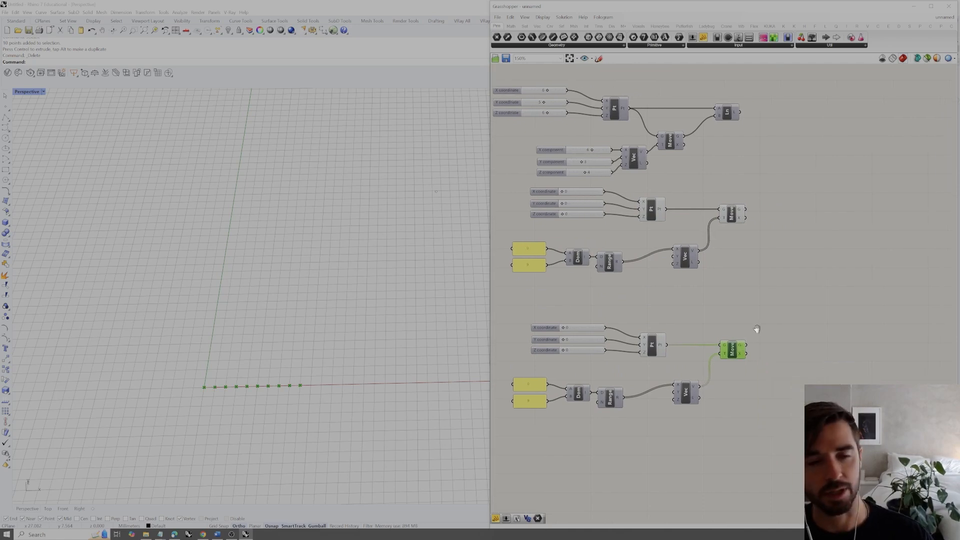
pyautogui.click(766, 327)
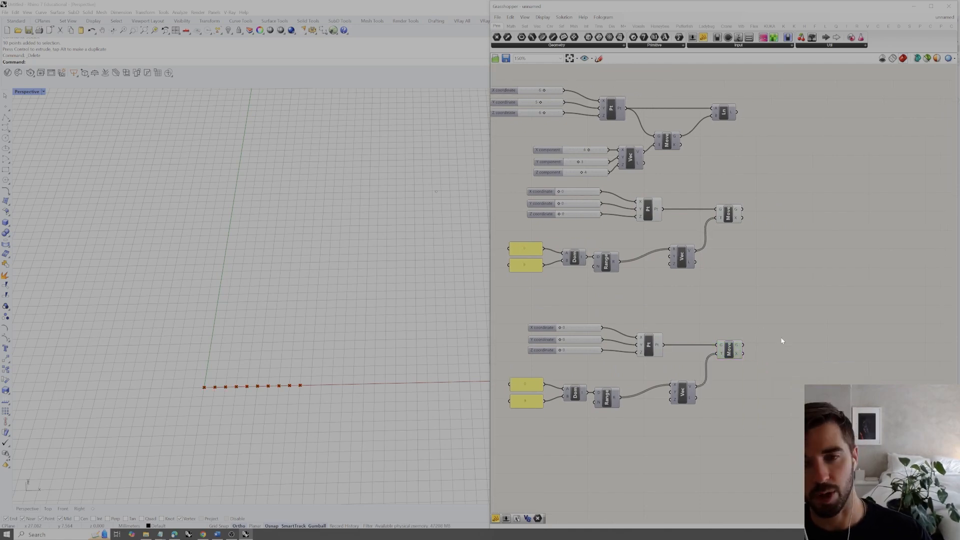
# Add a PolyLine component and connect the duplicated Move component's G output to its V input
pyautogui.doubleClick(783, 343)
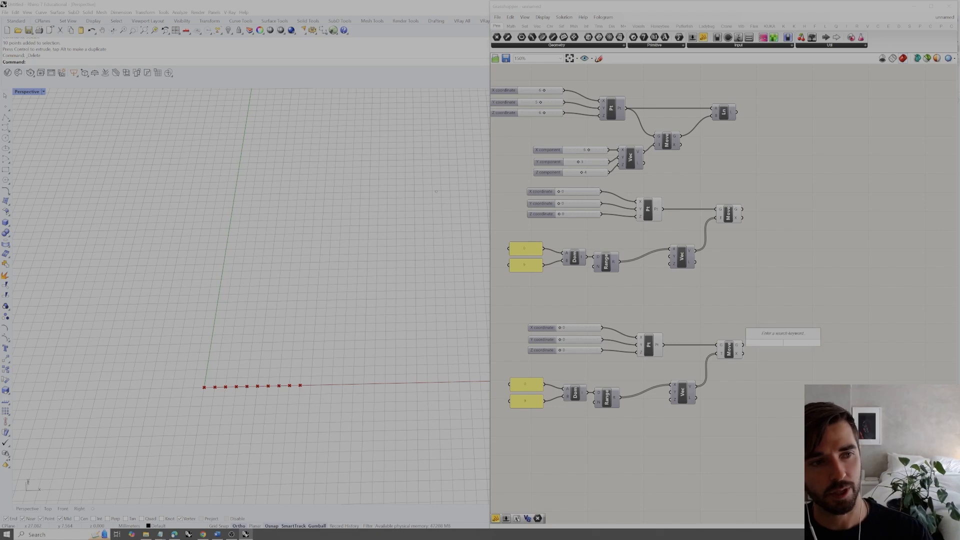
pyautogui.write('polyli')
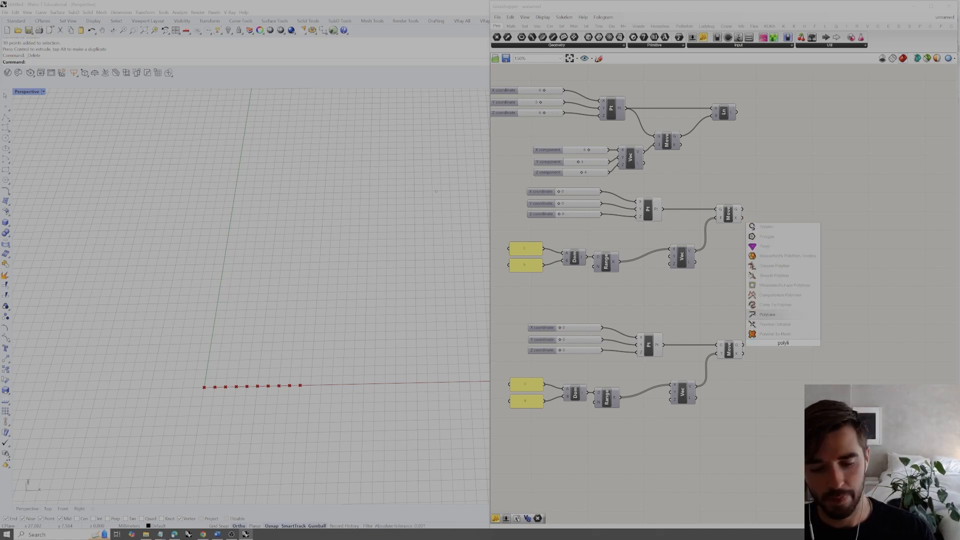
pyautogui.click(768, 316)
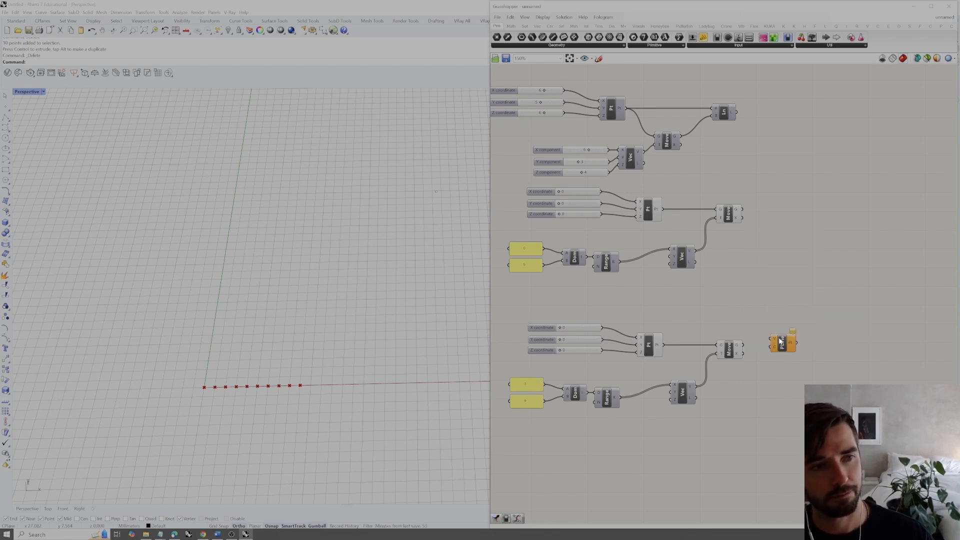
pyautogui.scroll(3, 783, 343)
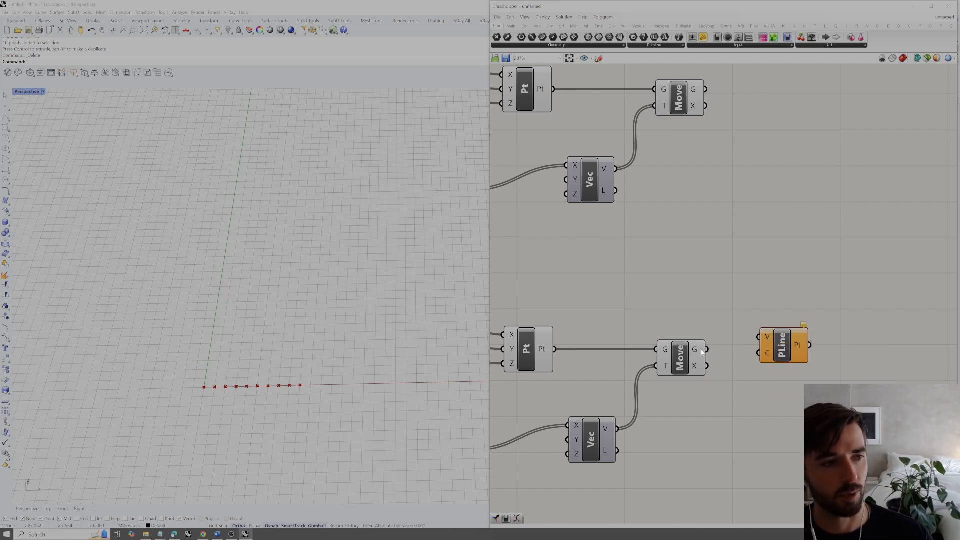
pyautogui.moveTo(698, 351)
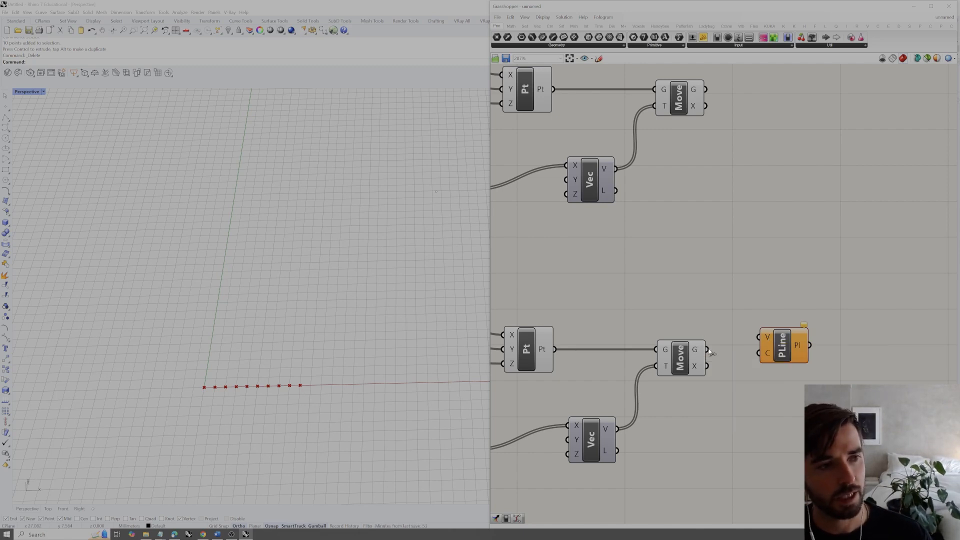
pyautogui.moveTo(708, 350); pyautogui.dragTo(785, 356)
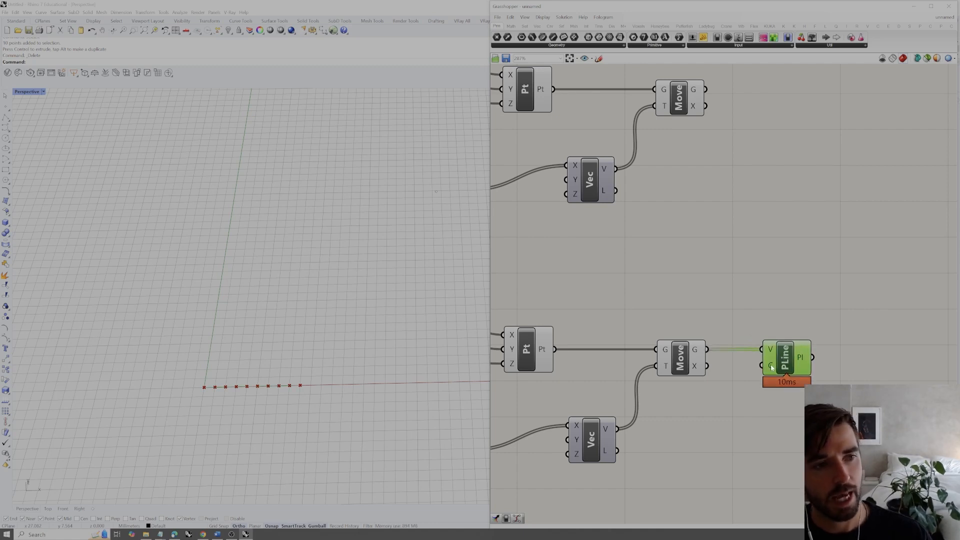
# Examine the PolyLine's C input and its preview through the moved points, comparing it with the Move component's points
pyautogui.moveTo(771, 368)
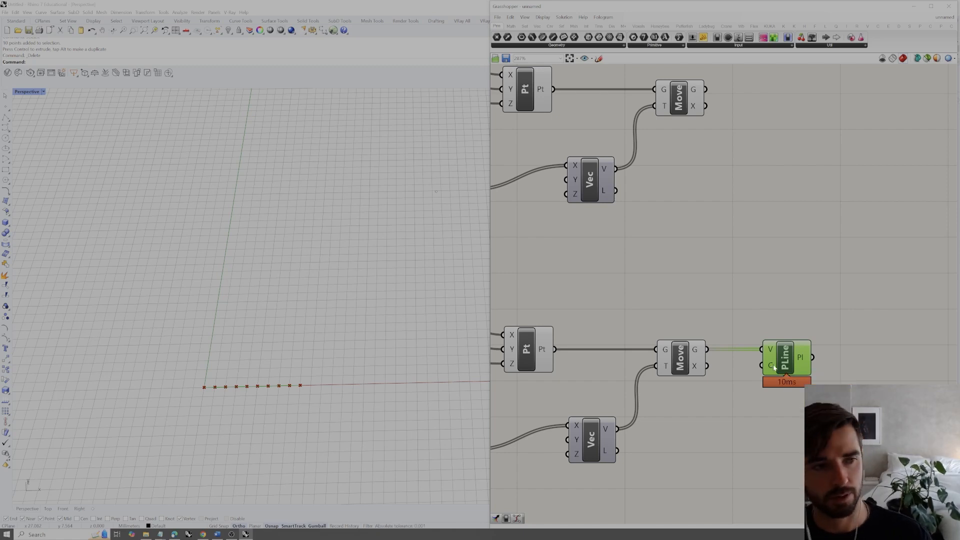
pyautogui.click(801, 317)
pyautogui.click(799, 359)
pyautogui.scroll(5, 230, 400)
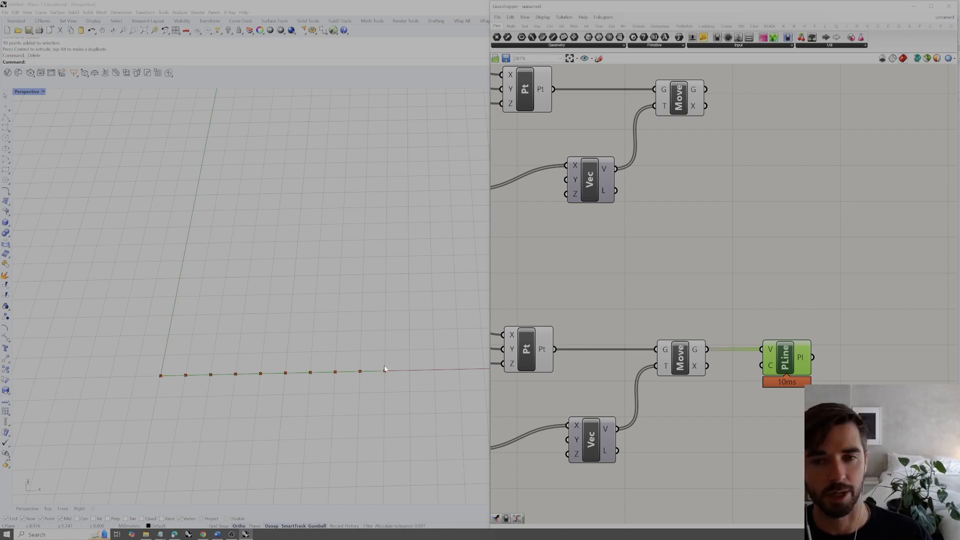
pyautogui.scroll(-1, 806, 295)
pyautogui.click(775, 302)
pyautogui.click(710, 349)
pyautogui.click(736, 306)
pyautogui.click(787, 345)
pyautogui.click(706, 311)
# Connect the duplicated Range's R output to the Vector component's Y input as well and highlight the resulting polyline
pyautogui.moveTo(705, 311); pyautogui.dragTo(774, 283, button='right')
pyautogui.scroll(-2, 775, 283)
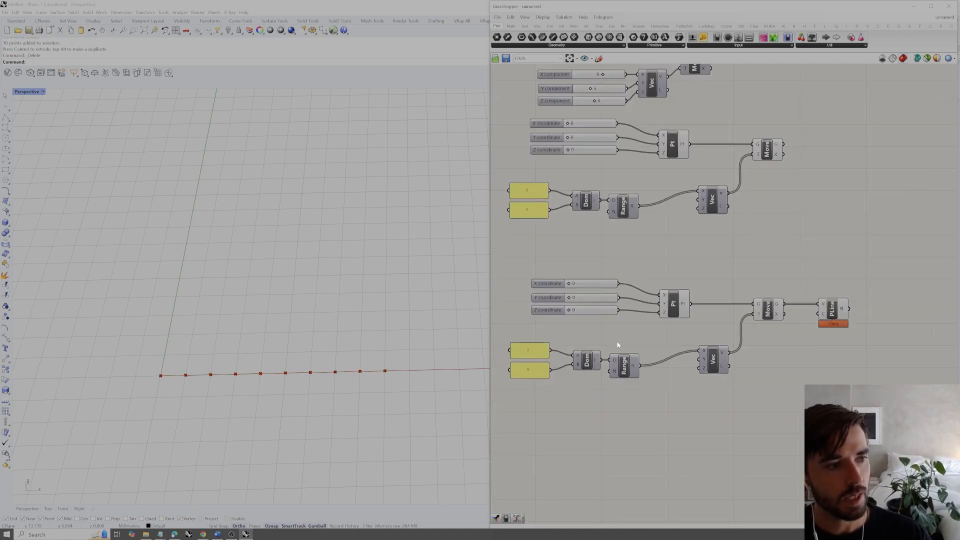
pyautogui.scroll(2, 618, 345)
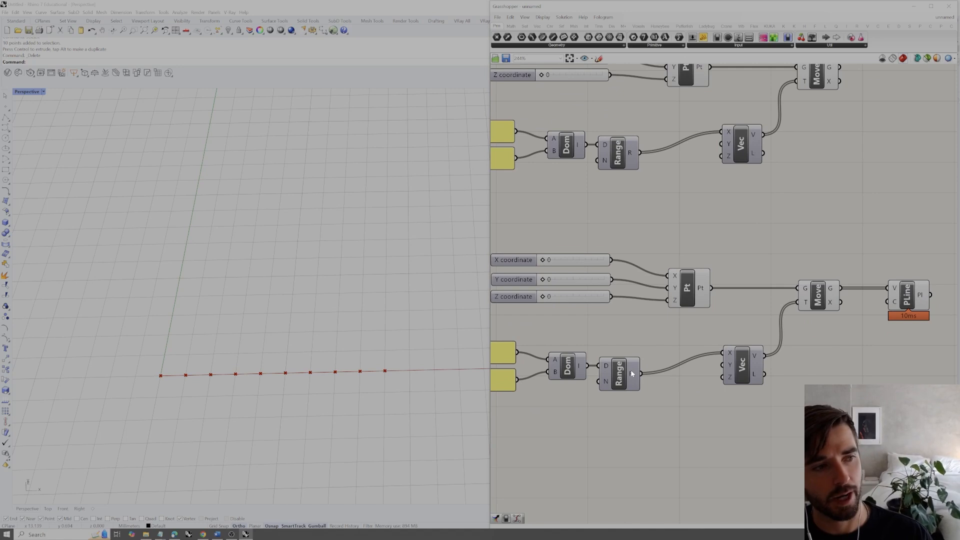
pyautogui.moveTo(642, 374); pyautogui.dragTo(723, 366)
pyautogui.click(917, 289)
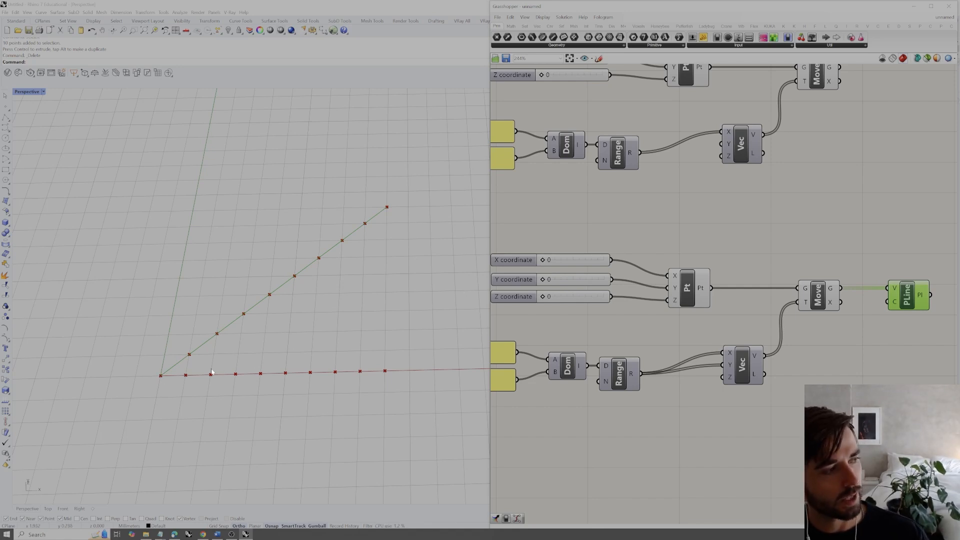
# Turn off the preview of the original range-driven point and Move definition and view the polyline from a lower angle
pyautogui.scroll(-5, 776, 225)
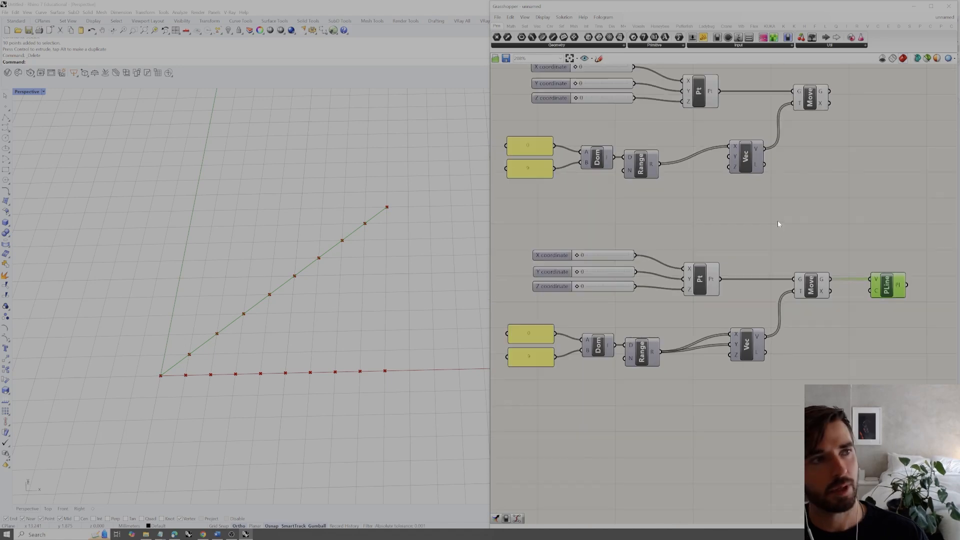
pyautogui.moveTo(869, 308); pyautogui.dragTo(545, 183)
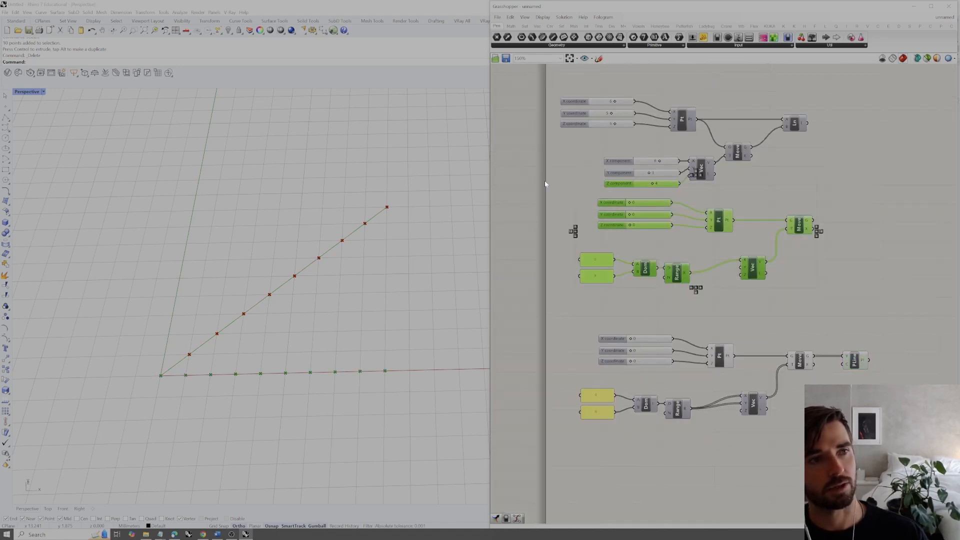
pyautogui.rightClick(834, 196)
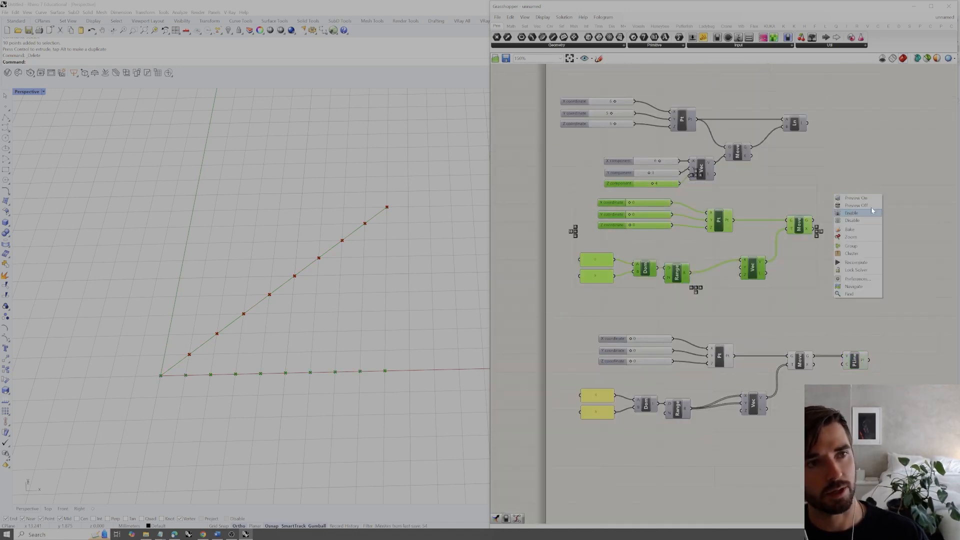
pyautogui.click(873, 209)
pyautogui.moveTo(333, 325); pyautogui.dragTo(301, 252, button='right')
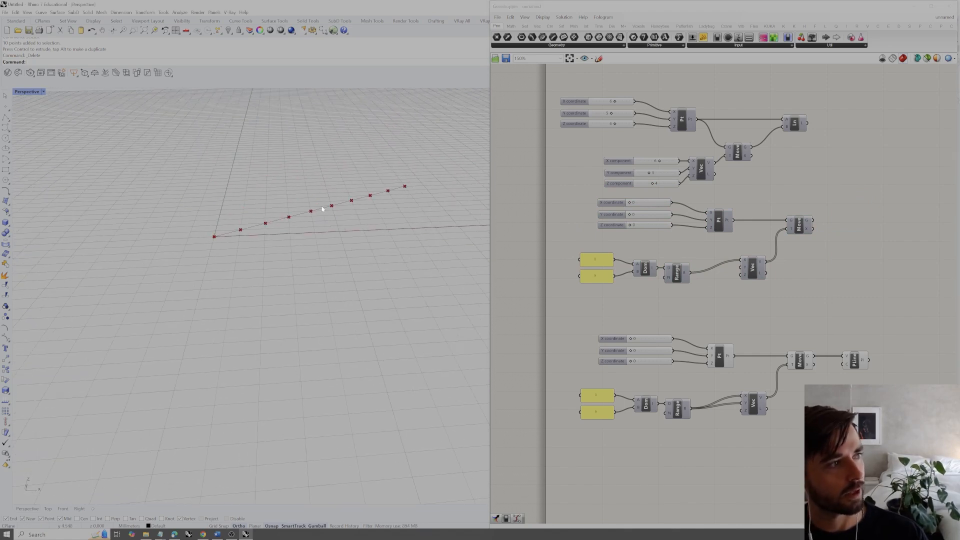
# View the polyline from a higher angle and highlight the duplicated Move component's points and the PolyLine in turn
pyautogui.moveTo(383, 196); pyautogui.dragTo(376, 227, button='right')
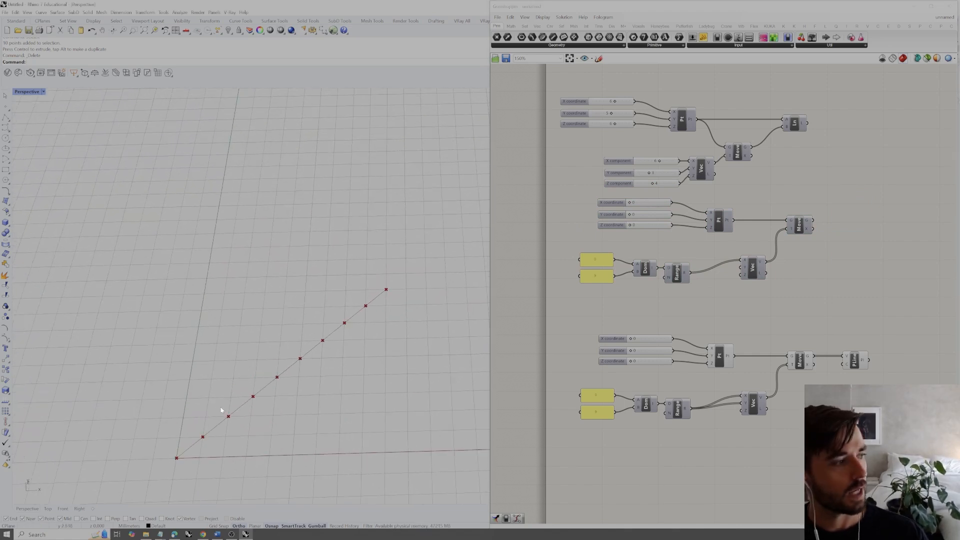
pyautogui.click(810, 356)
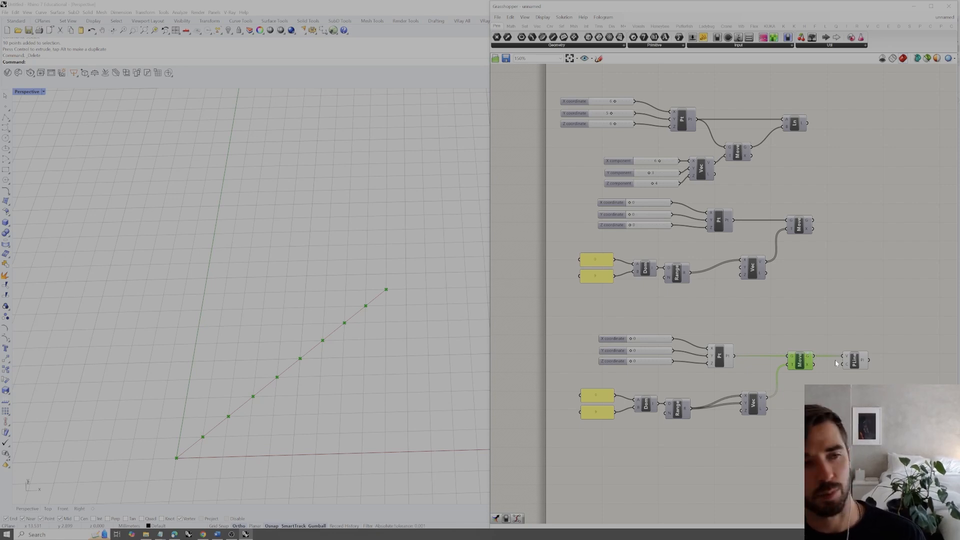
pyautogui.click(855, 360)
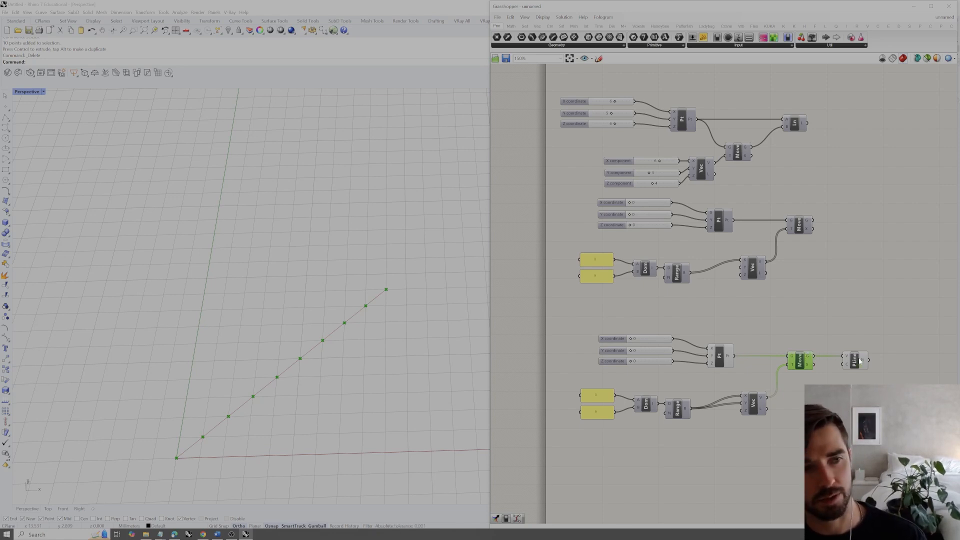
pyautogui.click(868, 331)
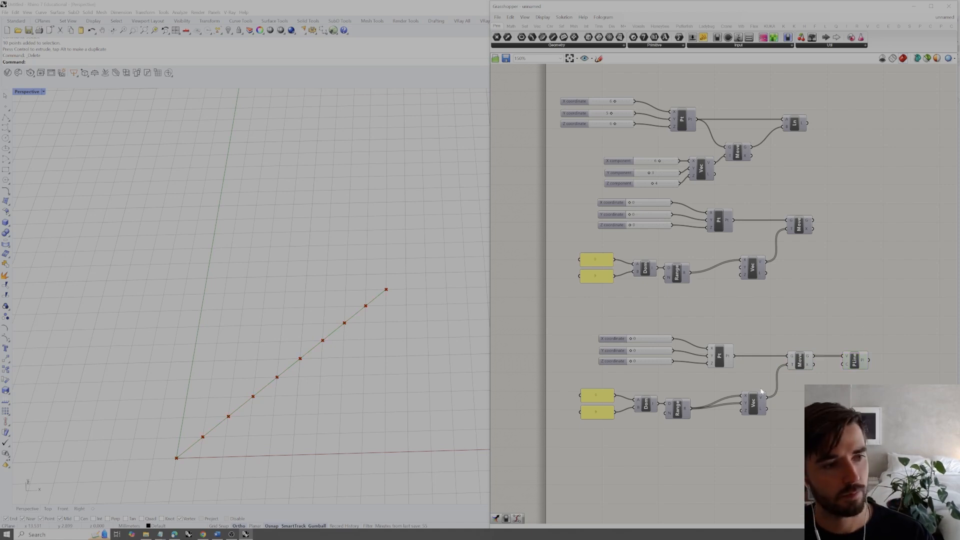
# Duplicate the lower definition's two value panels, Construct Domain and Range, placing the copies directly below the originals
pyautogui.scroll(2, 715, 412)
pyautogui.moveTo(695, 402); pyautogui.dragTo(723, 380, button='right')
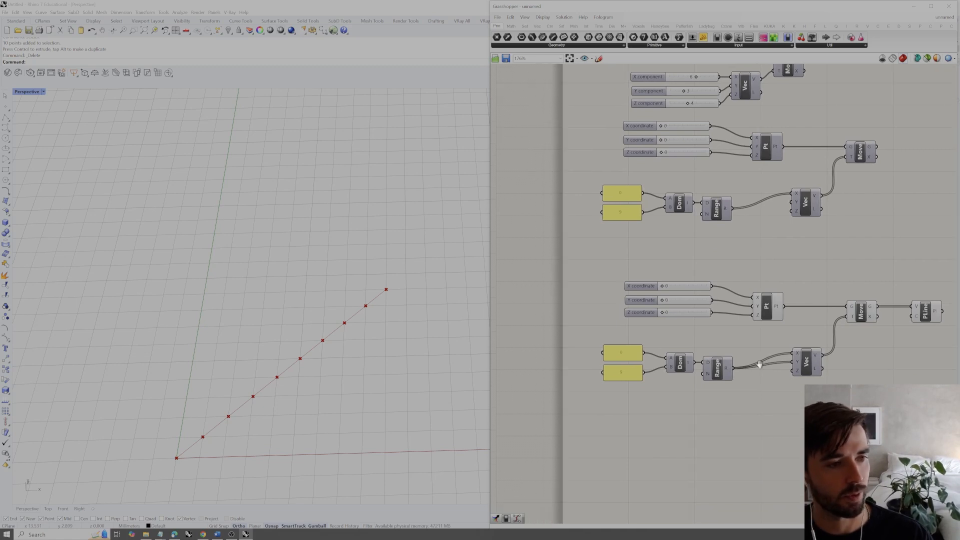
pyautogui.moveTo(739, 386); pyautogui.dragTo(760, 369, button='right')
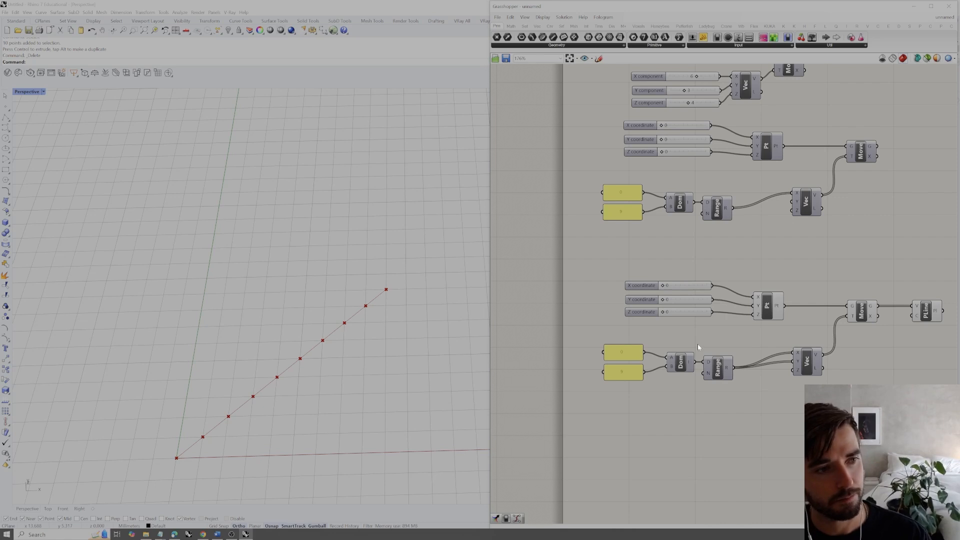
pyautogui.scroll(2, 698, 344)
pyautogui.moveTo(760, 286); pyautogui.dragTo(568, 366)
pyautogui.keyDown('alt'); pyautogui.moveTo(731, 327); pyautogui.dragTo(733, 387); pyautogui.keyUp('alt')
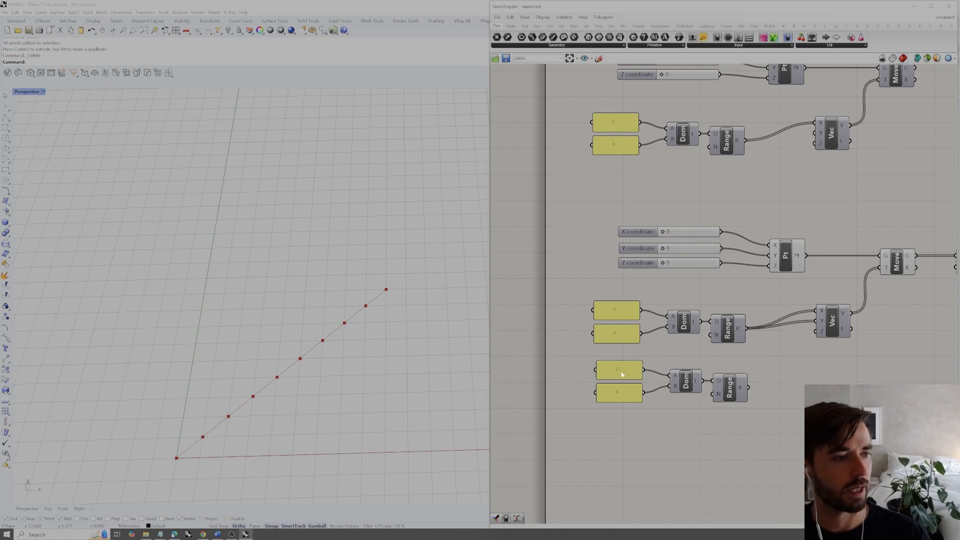
# Set the copied panel feeding the new Construct Domain's B input to 19
pyautogui.doubleClick(625, 394)
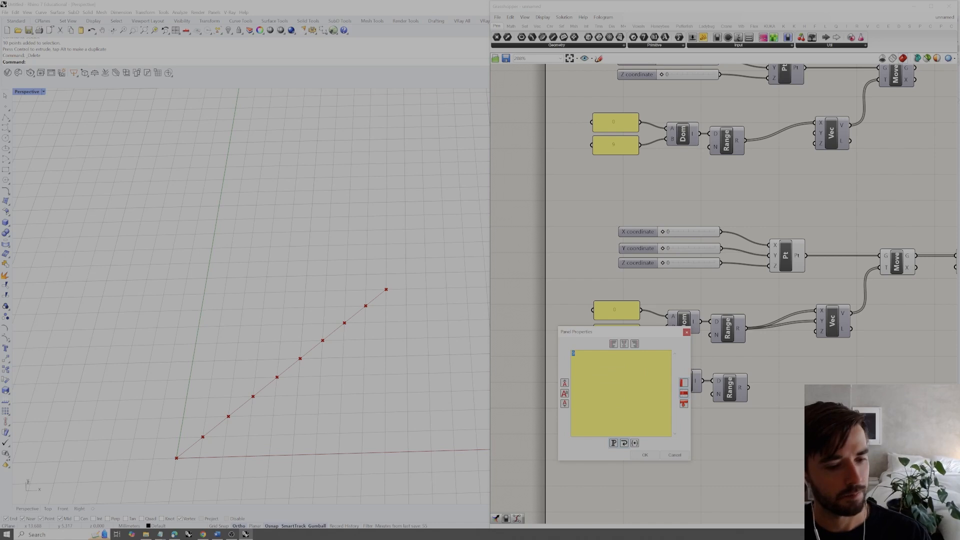
pyautogui.write('19')
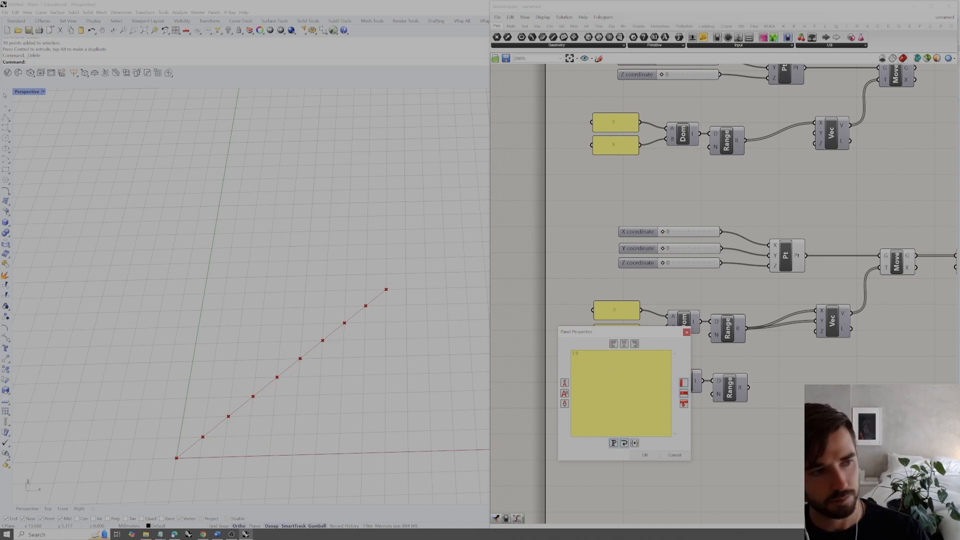
pyautogui.click(646, 455)
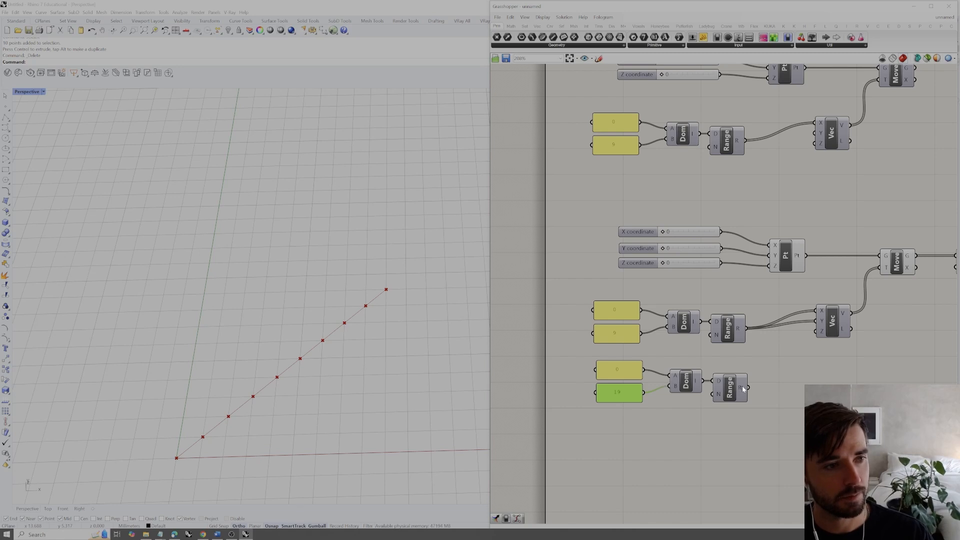
# Add a Panel beside the new Range component and connect the Range's R output to it
pyautogui.doubleClick(781, 391)
pyautogui.write('panel')
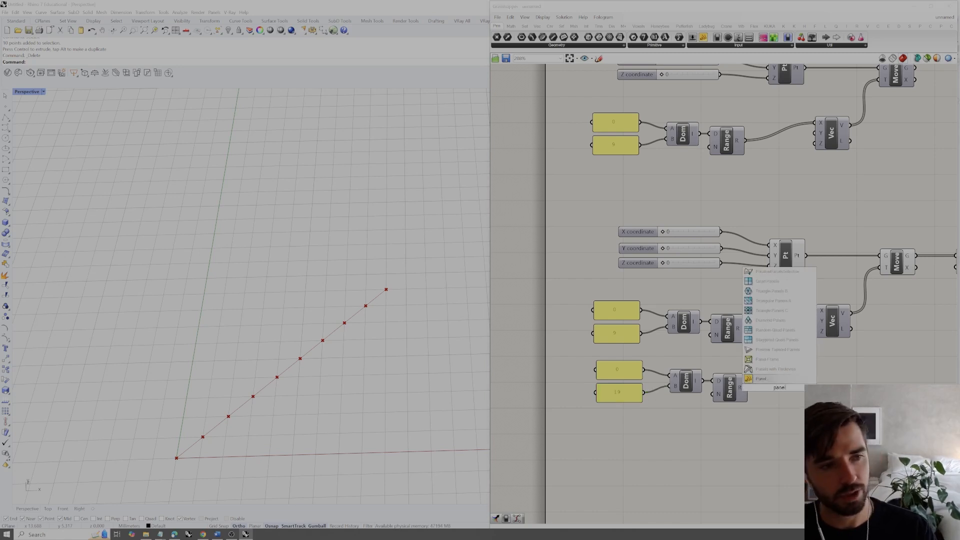
pyautogui.click(759, 379)
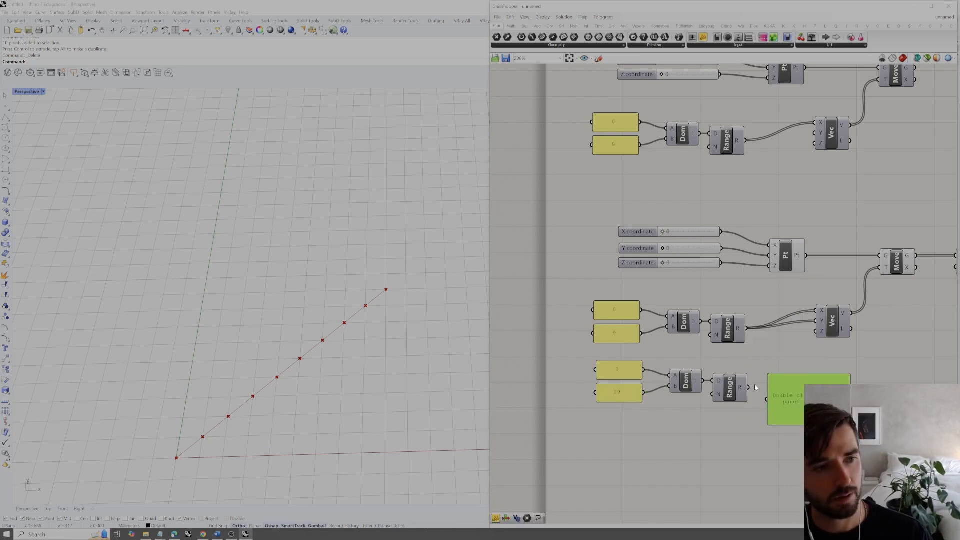
pyautogui.moveTo(797, 402); pyautogui.dragTo(805, 389)
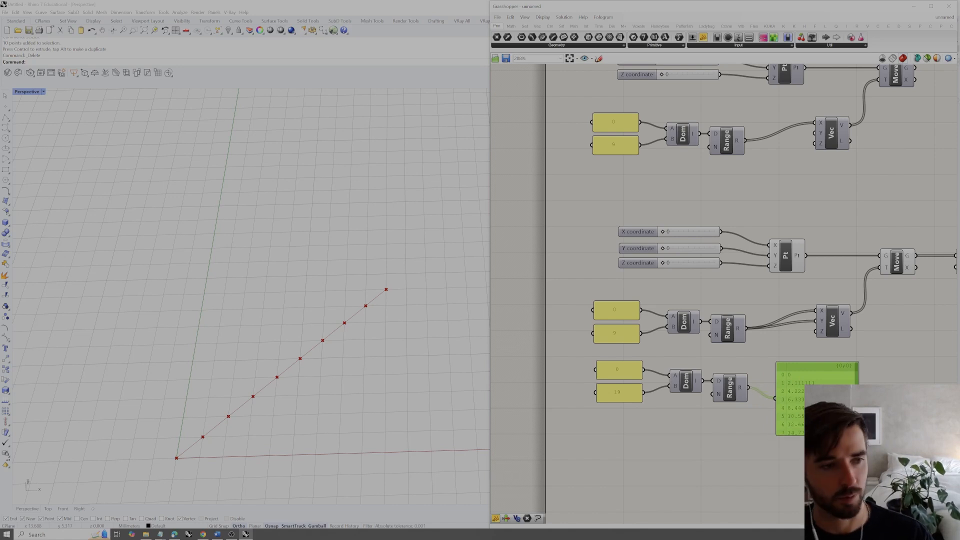
pyautogui.moveTo(800, 390); pyautogui.dragTo(788, 387)
pyautogui.click(739, 424)
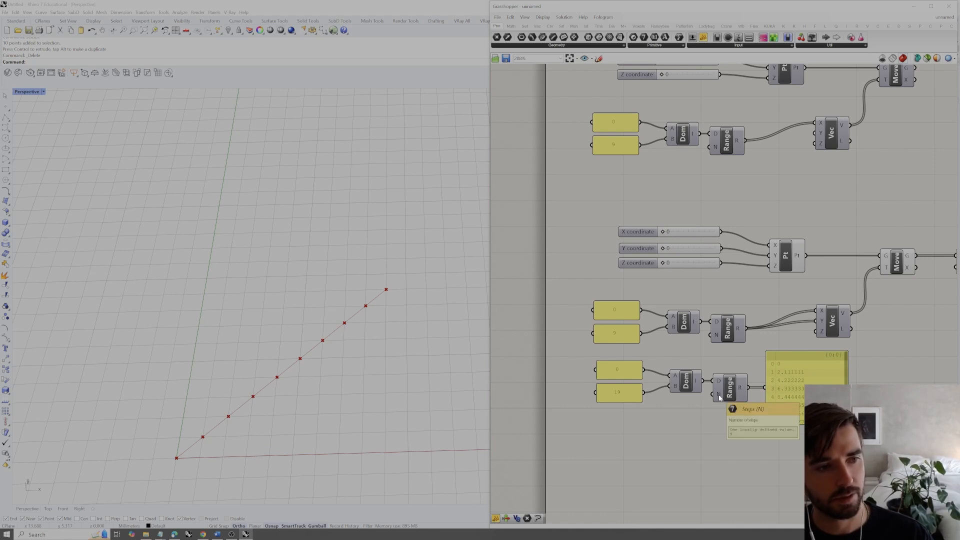
# Set the new Range's N steps to 19 and look through the values listed in its output panel
pyautogui.rightClick(719, 397)
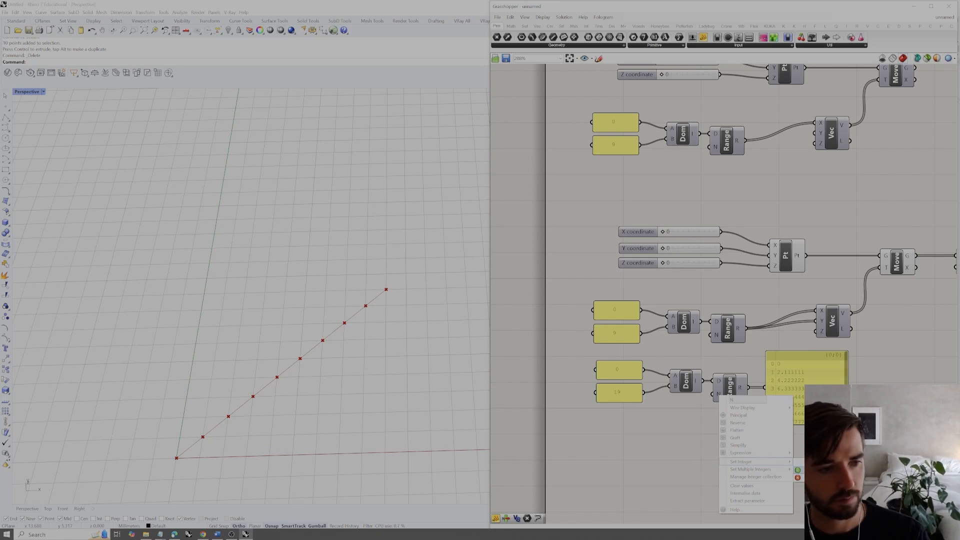
pyautogui.press('Return')
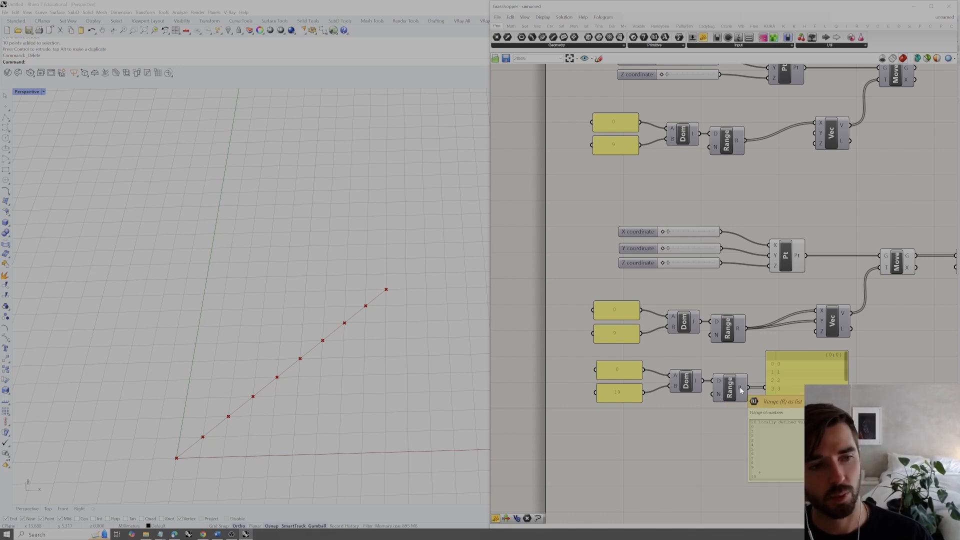
pyautogui.moveTo(741, 330)
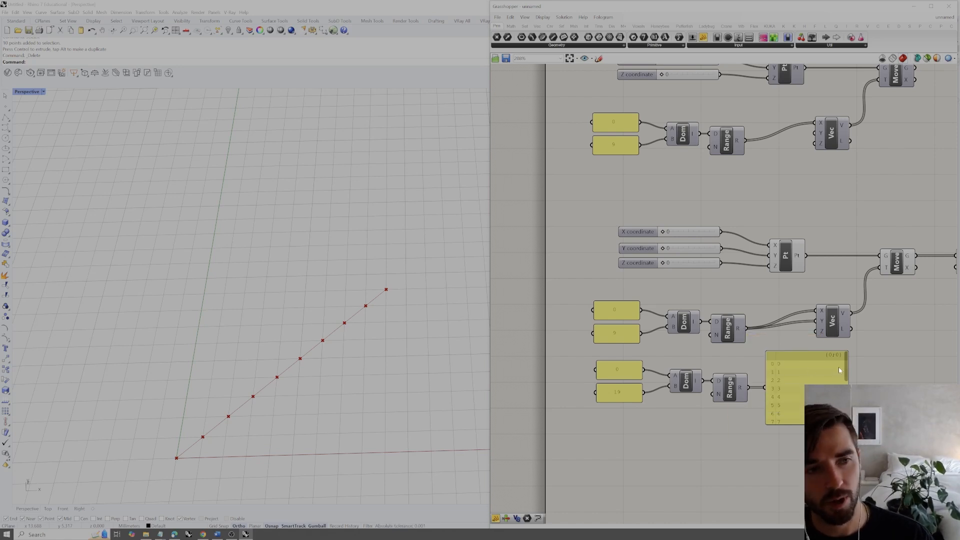
pyautogui.moveTo(847, 369); pyautogui.dragTo(846, 415)
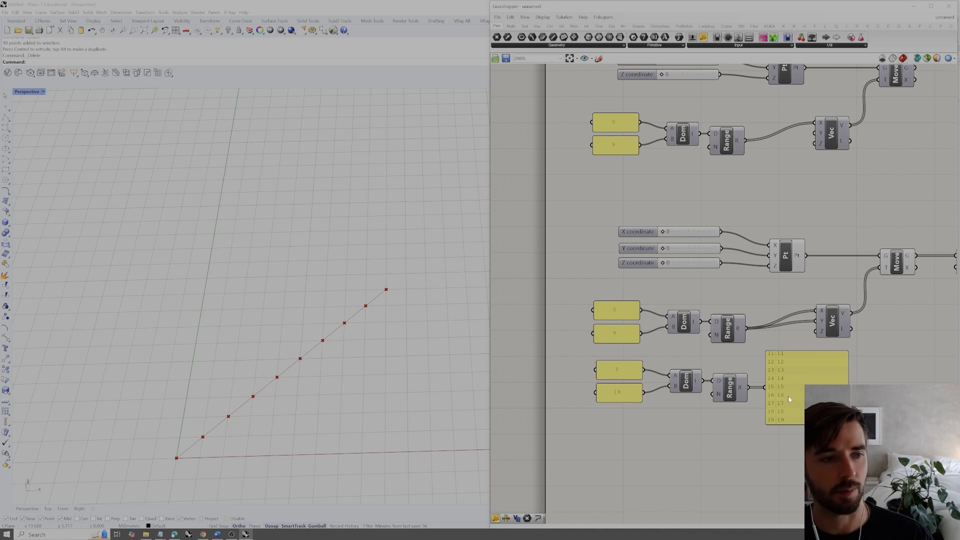
pyautogui.scroll(3, 839, 360)
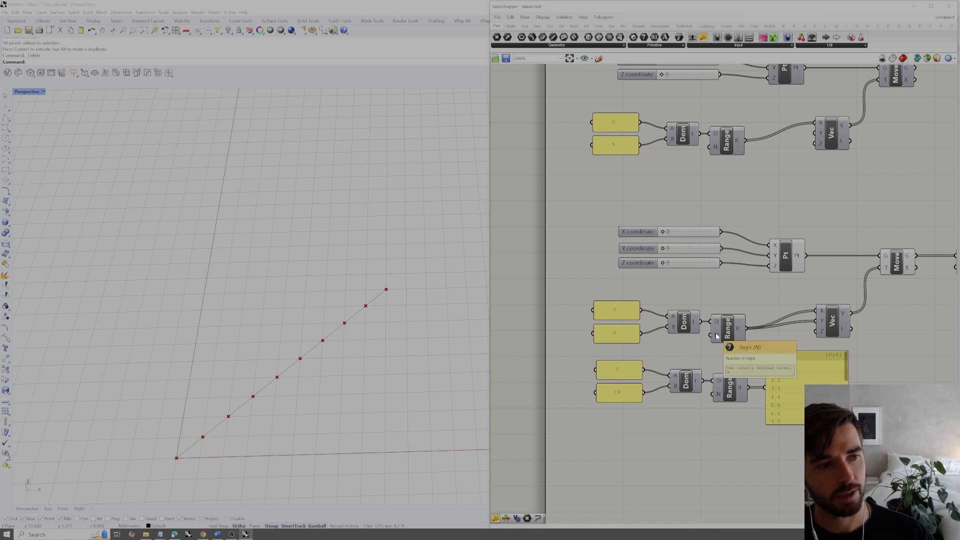
# Set the new Range's N steps to 9 to match the Range above it
pyautogui.rightClick(717, 393)
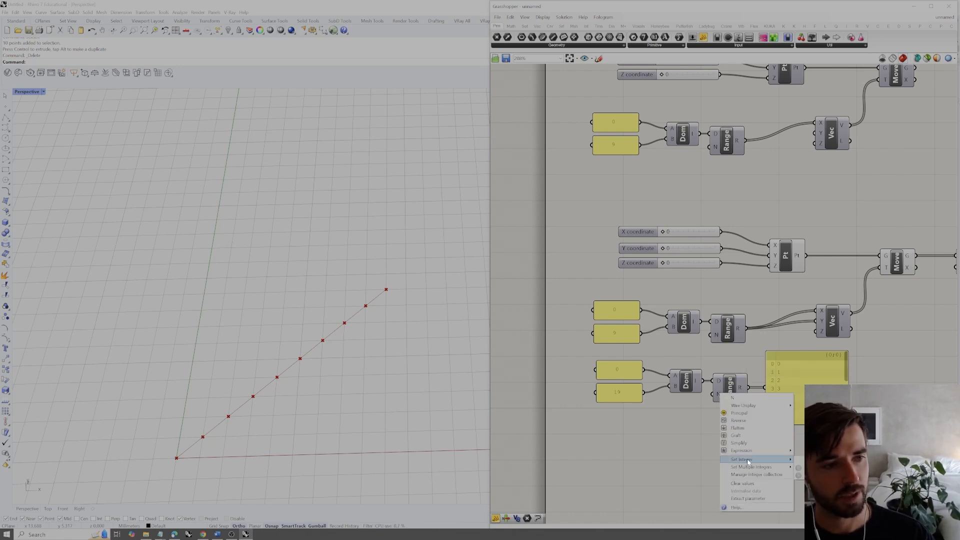
pyautogui.moveTo(745, 461)
pyautogui.write('9')
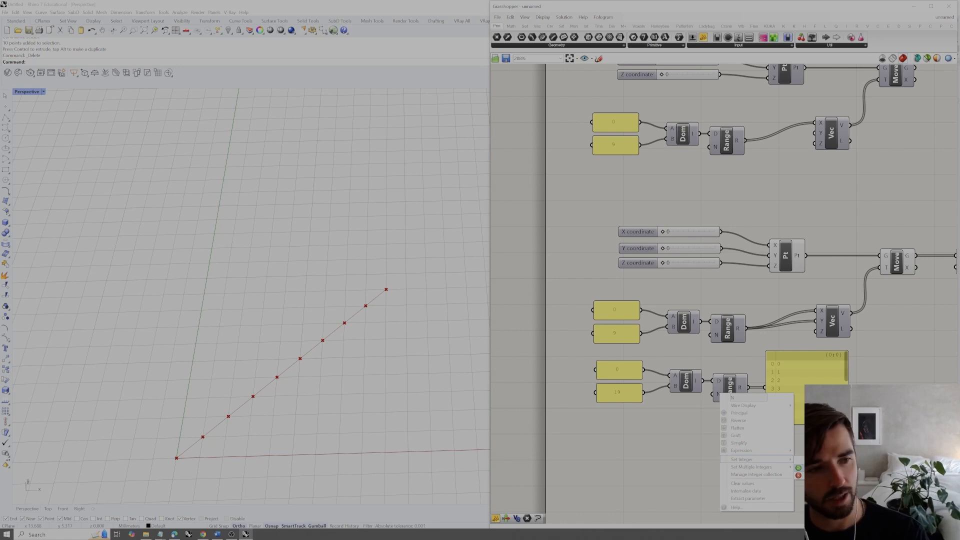
pyautogui.press('Return')
pyautogui.moveTo(740, 389)
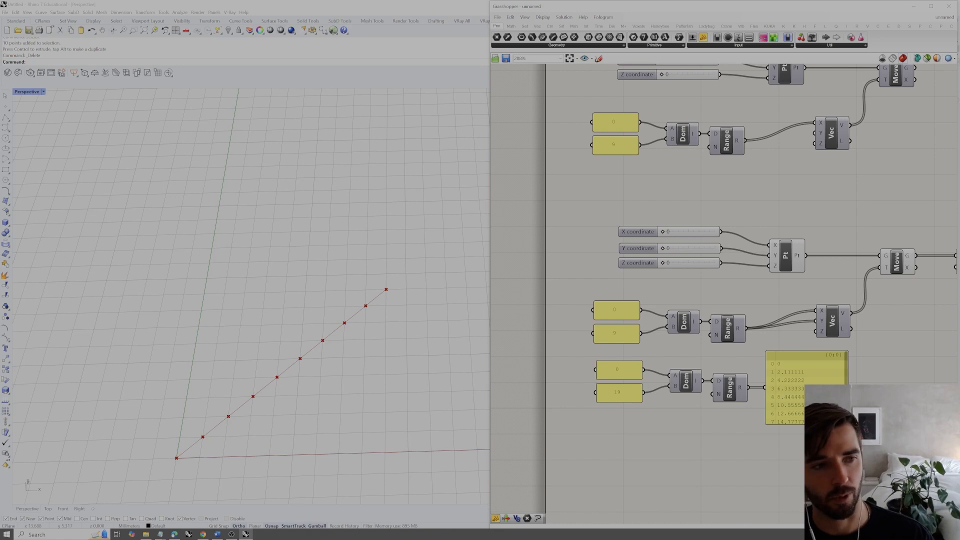
# Set the panel feeding the new Construct Domain's B input to 18 and check the Range's output values
pyautogui.doubleClick(625, 391)
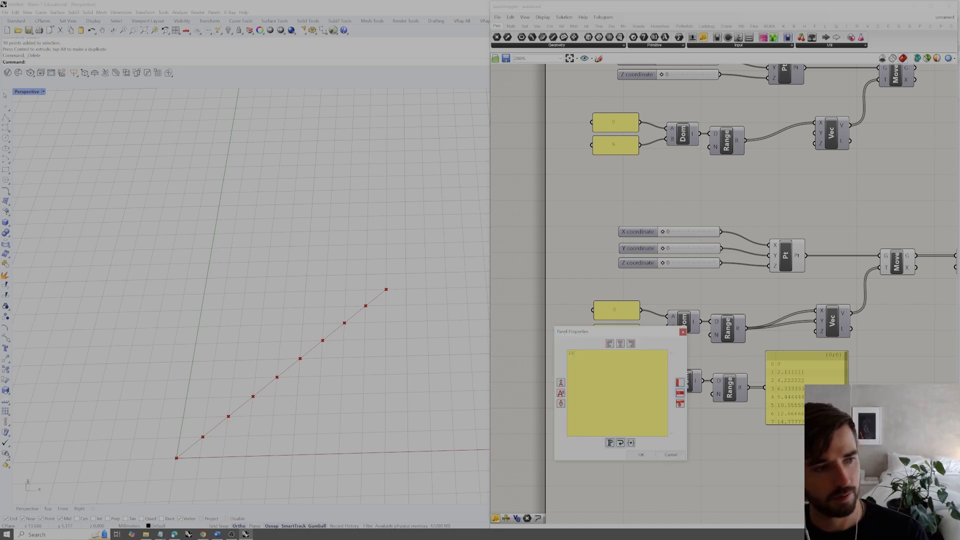
pyautogui.click(643, 454)
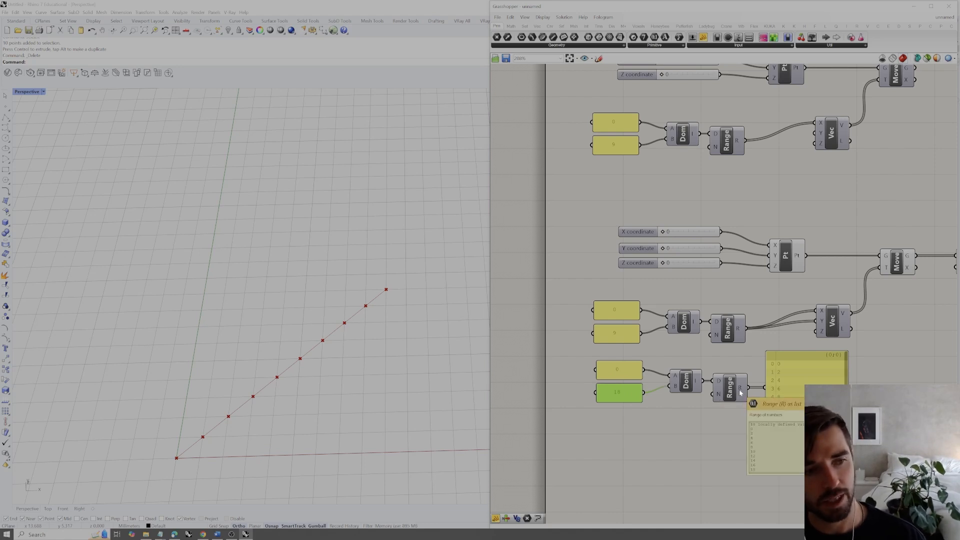
pyautogui.scroll(-1, 806, 390)
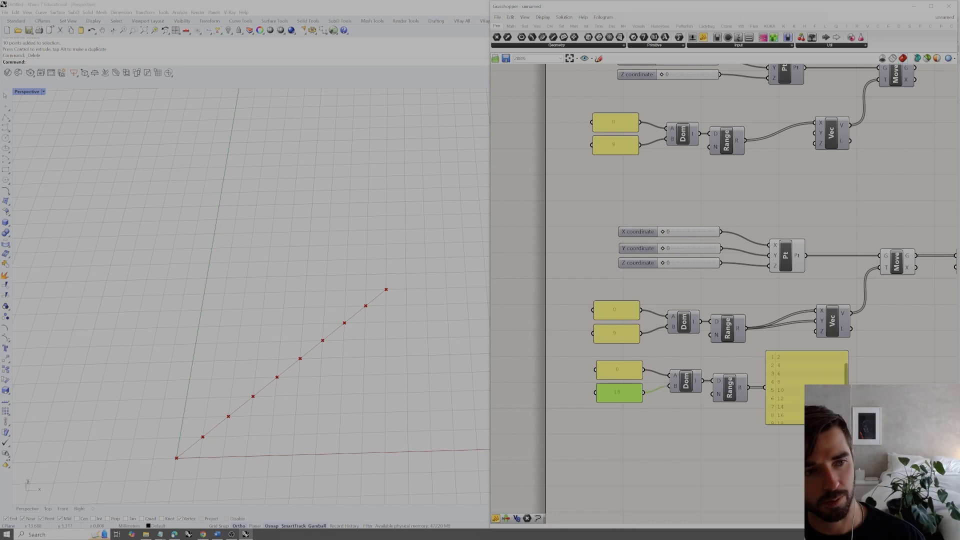
# Move the output panel lower and connect the new Range's R output to the lower Vector's Y input, replacing its existing connection
pyautogui.moveTo(804, 369); pyautogui.dragTo(819, 406)
pyautogui.click(772, 369)
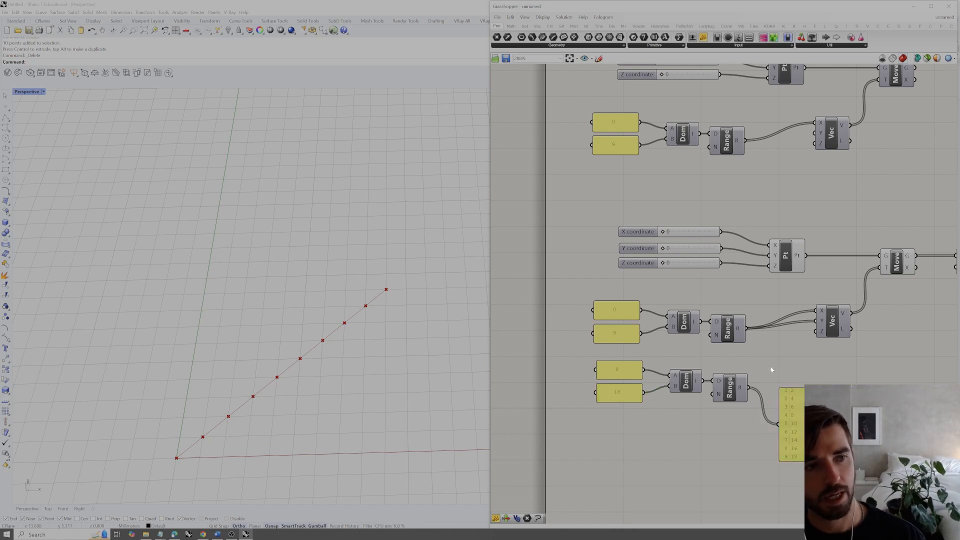
pyautogui.moveTo(749, 389); pyautogui.dragTo(816, 322)
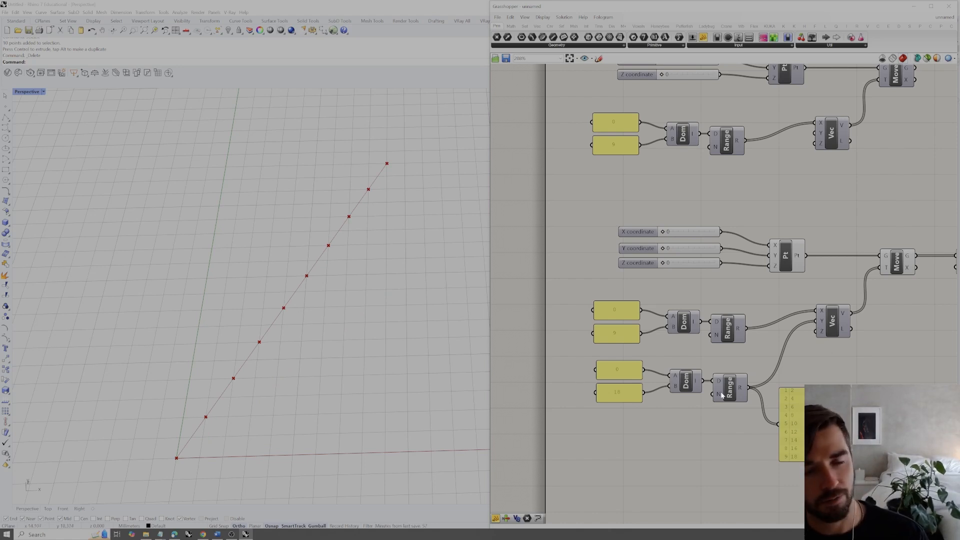
# Set the upper bound of the Y domain feeding the lower Range component to 19
pyautogui.doubleClick(617, 394)
pyautogui.press('BackSpace')
pyautogui.write('9')
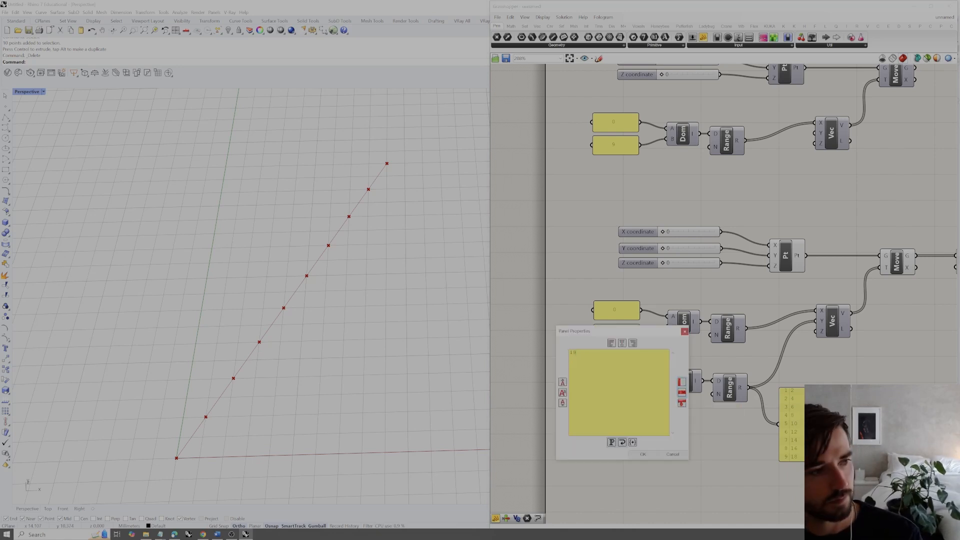
pyautogui.click(644, 454)
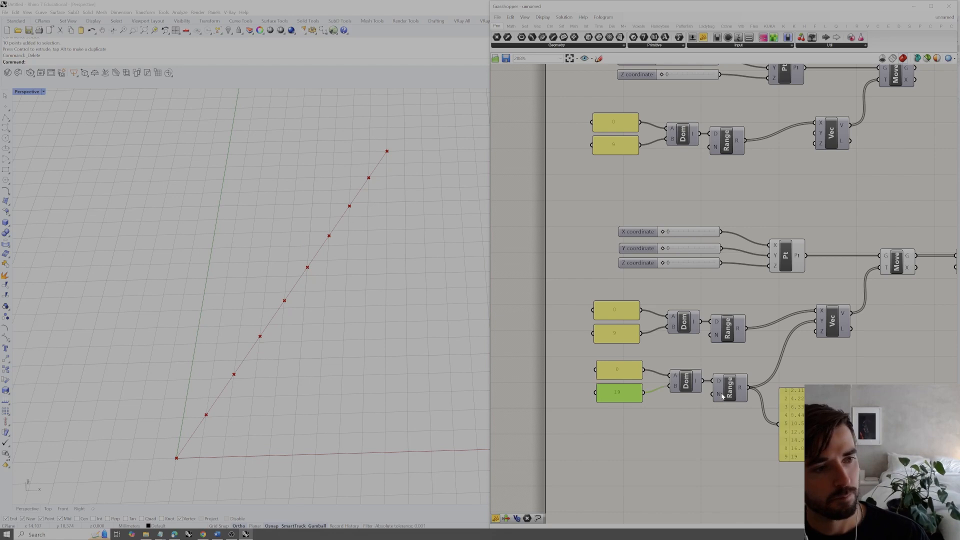
# Set the number of steps on the lower Range component that drives the Y values to 19
pyautogui.moveTo(720, 396)
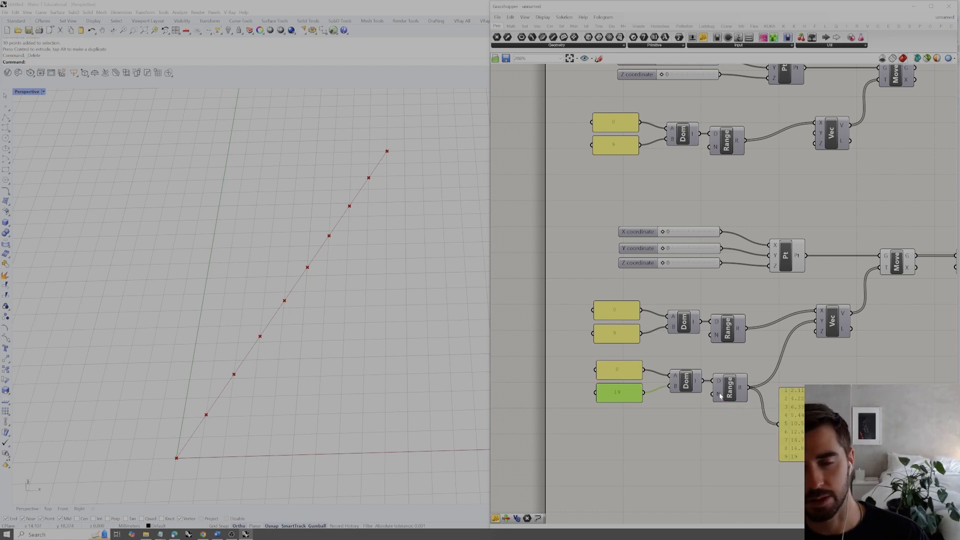
pyautogui.rightClick(719, 396)
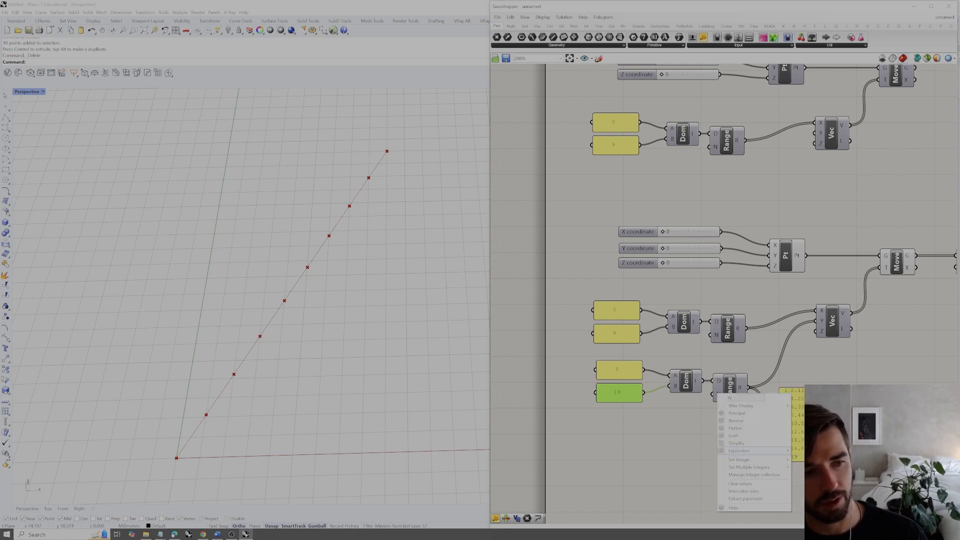
pyautogui.click(709, 426)
pyautogui.rightClick(720, 395)
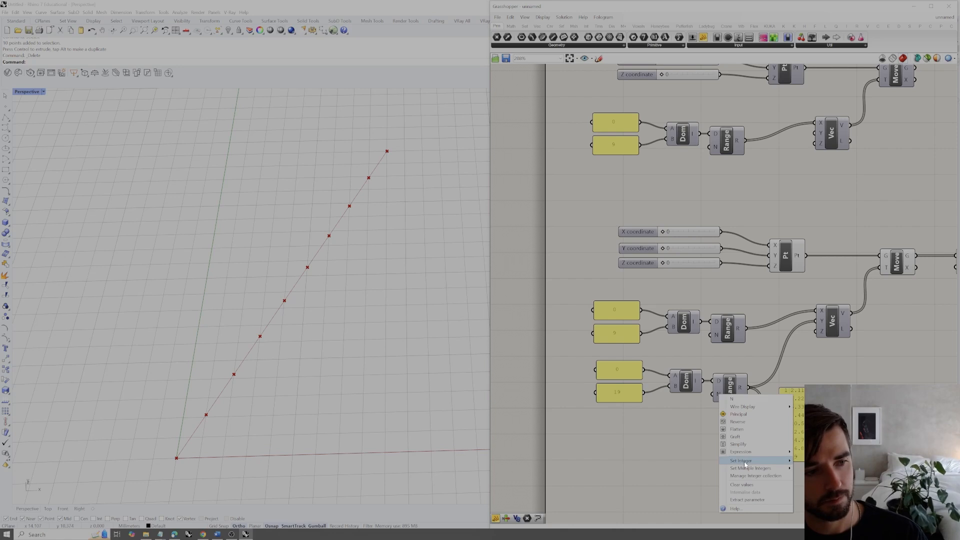
pyautogui.click(815, 469)
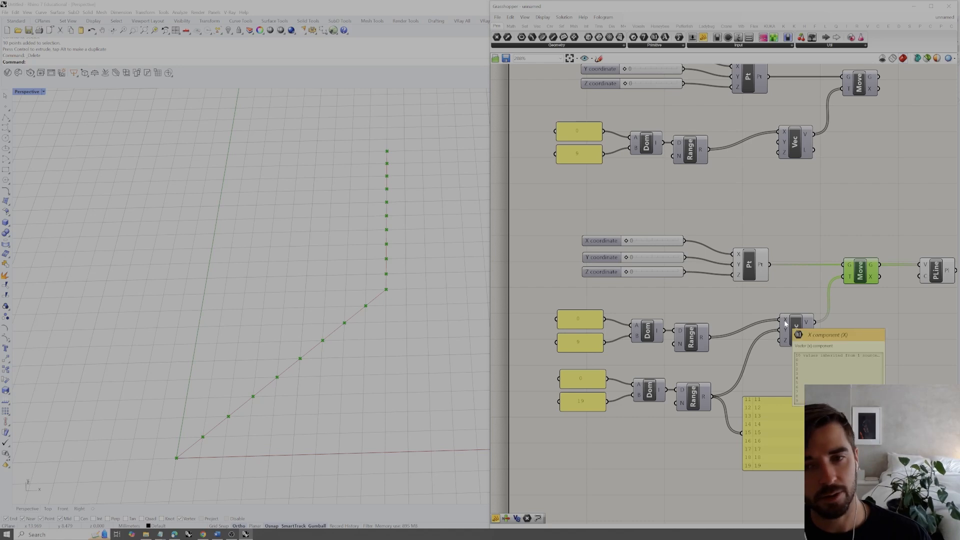
# Add a Panel beside the lower Vector XYZ component and connect the vector output to it
pyautogui.moveTo(785, 334)
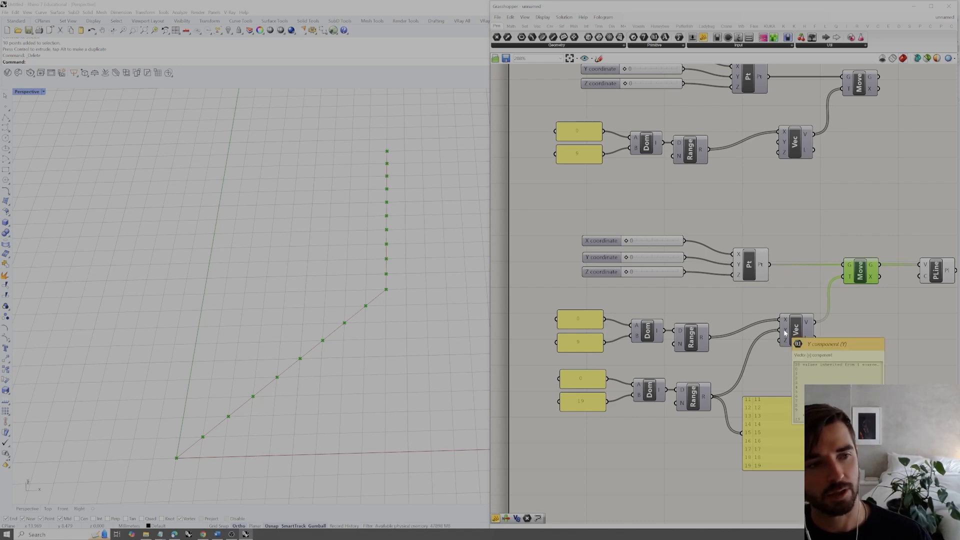
pyautogui.moveTo(829, 334); pyautogui.dragTo(758, 331, button='right')
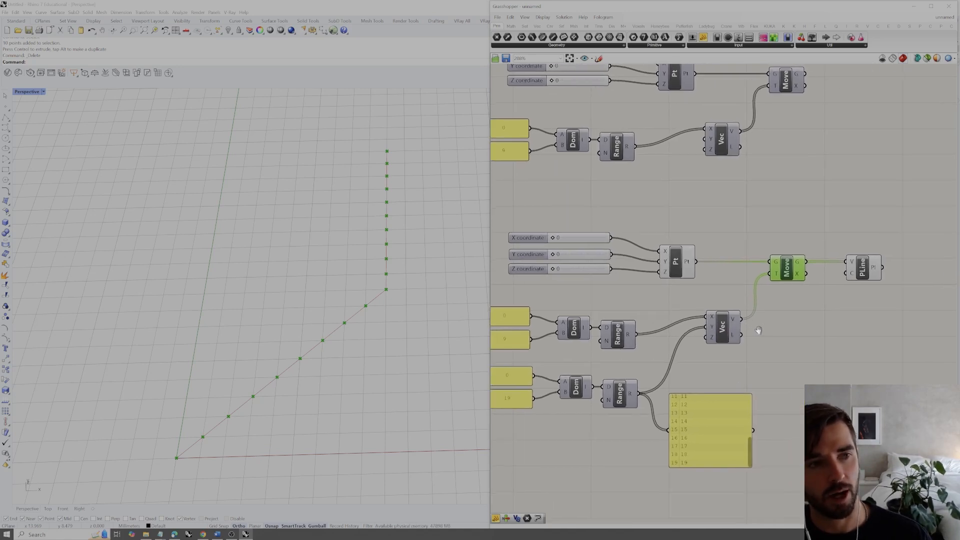
pyautogui.click(716, 424)
pyautogui.doubleClick(825, 360)
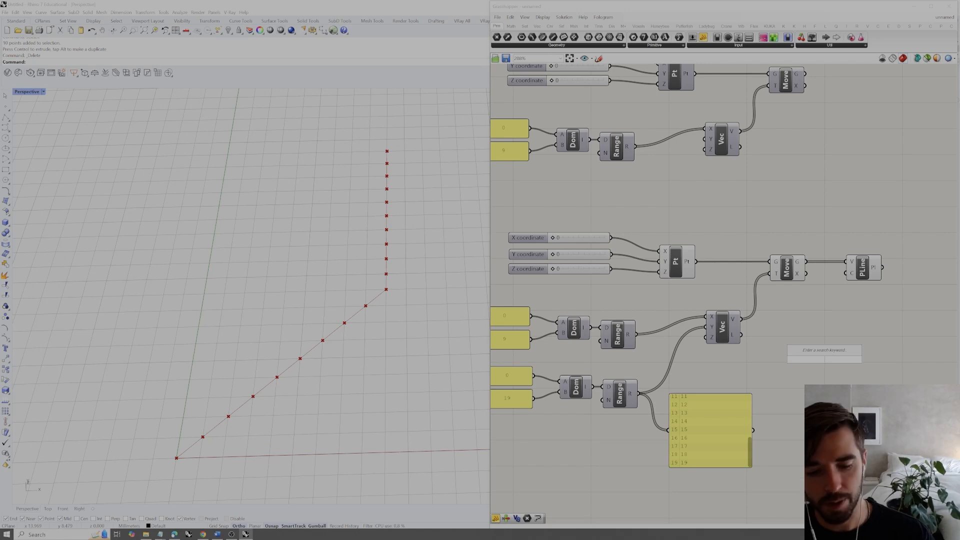
pyautogui.write('panel')
pyautogui.press('Return')
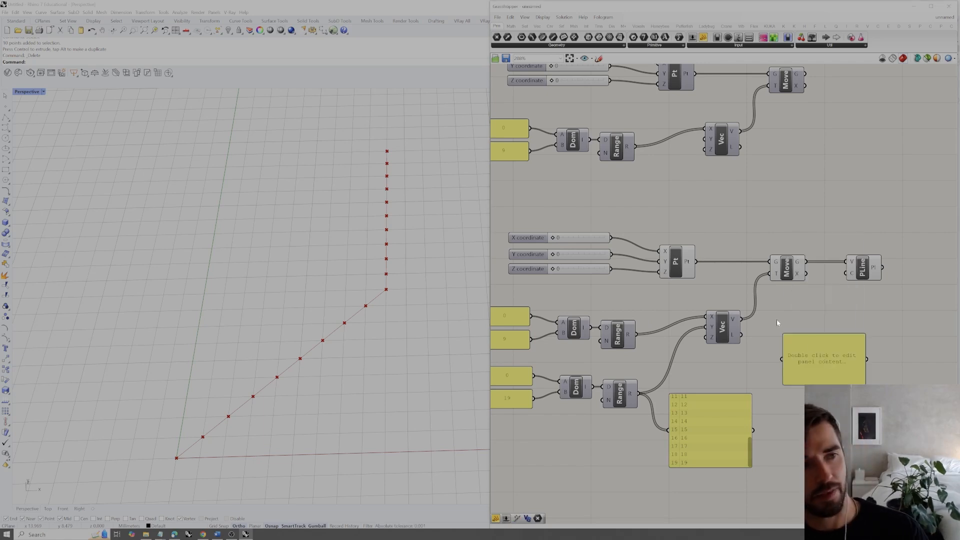
pyautogui.moveTo(779, 364); pyautogui.dragTo(780, 362)
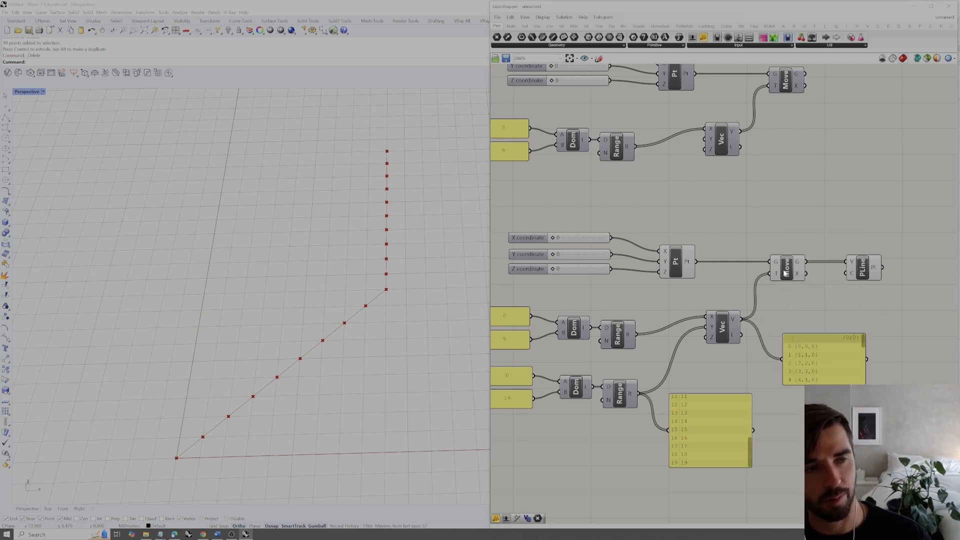
# Enlarge the vector output panel in width and height so the full list of vectors fits
pyautogui.moveTo(793, 288); pyautogui.dragTo(742, 272, button='right')
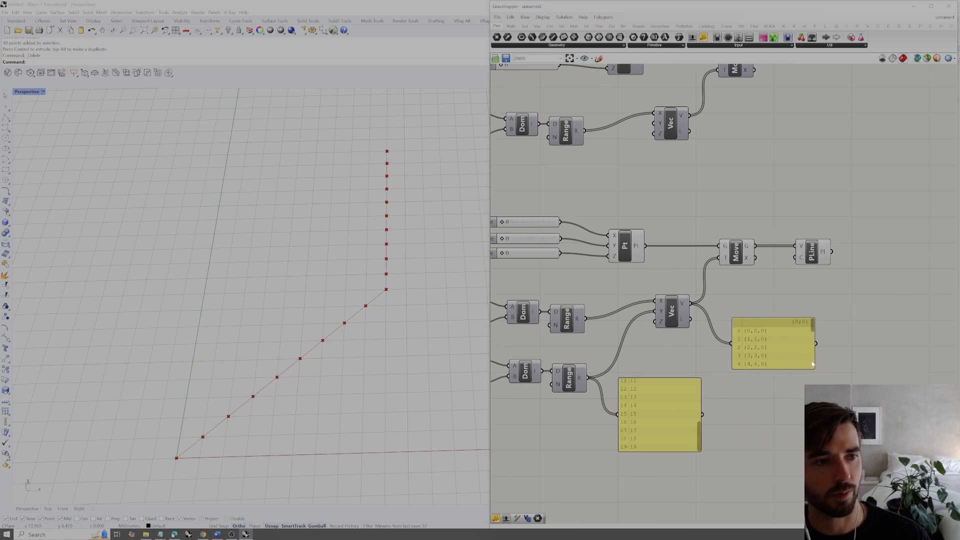
pyautogui.moveTo(814, 369); pyautogui.dragTo(950, 436)
pyautogui.moveTo(768, 346); pyautogui.dragTo(752, 339, button='right')
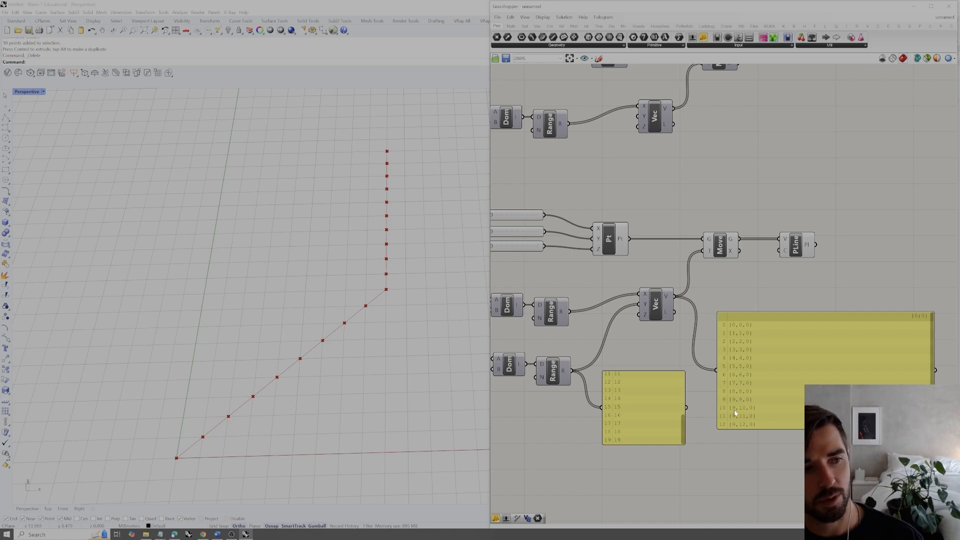
pyautogui.moveTo(825, 429); pyautogui.dragTo(826, 489)
pyautogui.moveTo(744, 395); pyautogui.dragTo(743, 369, button='right')
pyautogui.scroll(1, 737, 384)
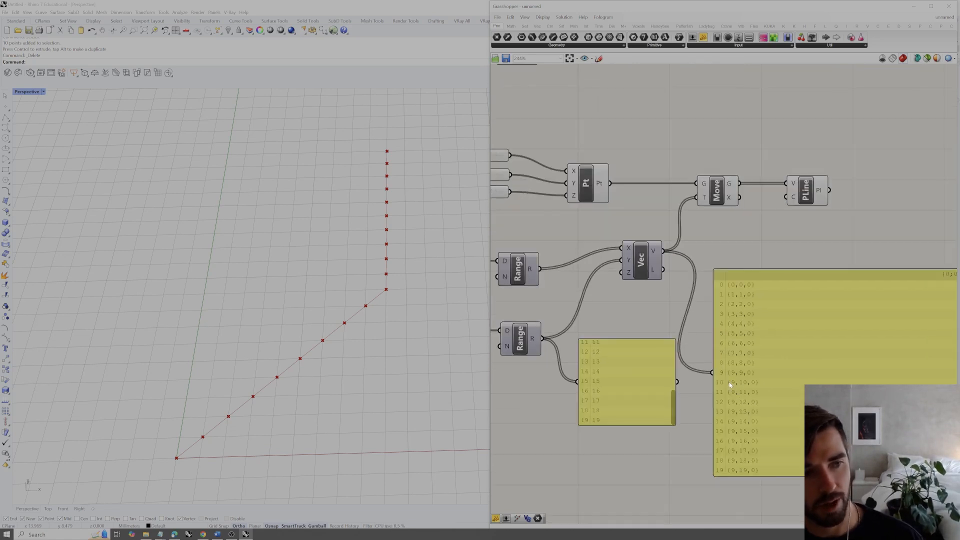
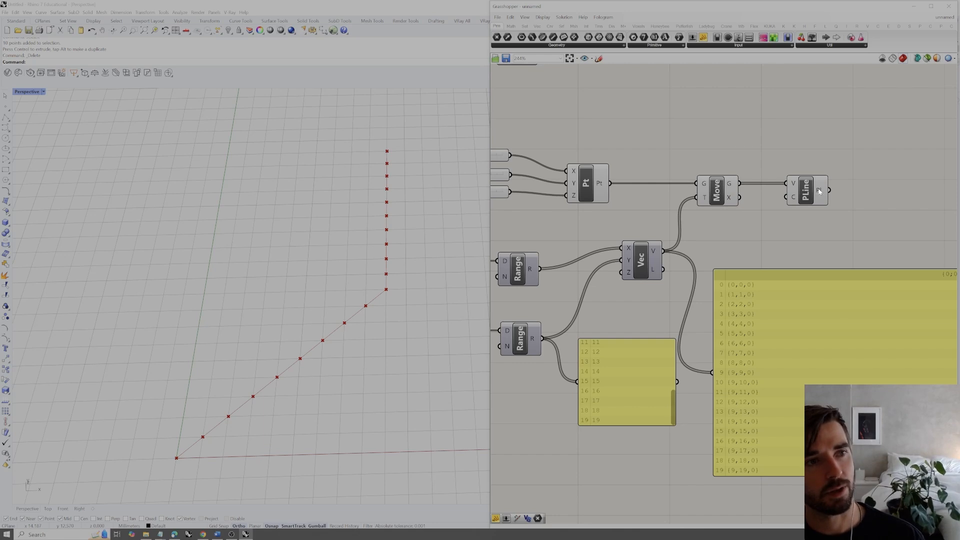
# Select the lower Move component to highlight its points in the viewport, and clear the selection
pyautogui.moveTo(797, 184)
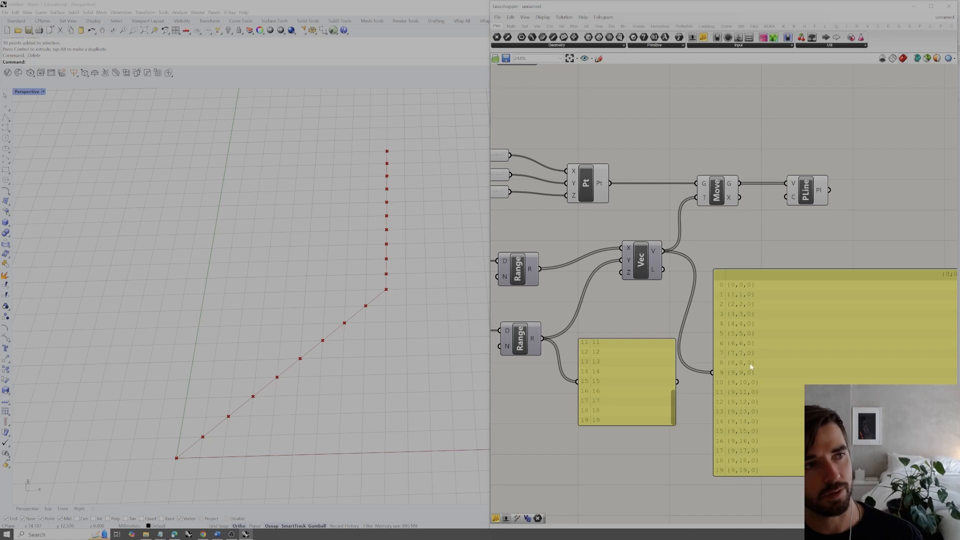
pyautogui.click(728, 184)
pyautogui.moveTo(732, 186)
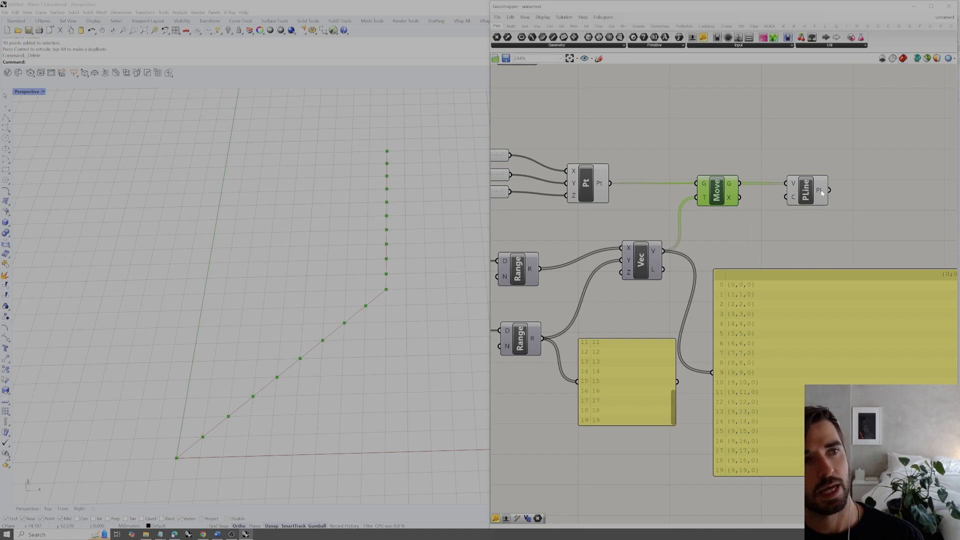
pyautogui.moveTo(822, 193)
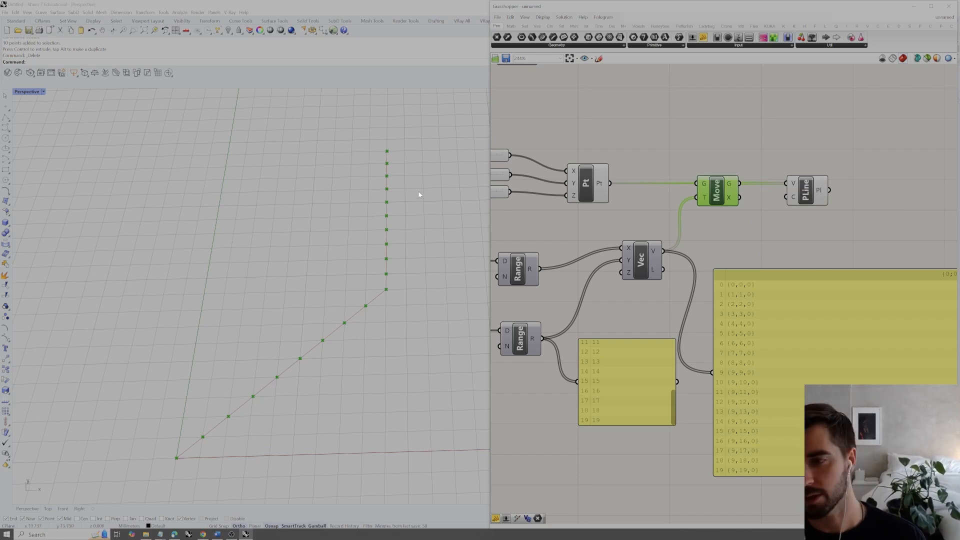
pyautogui.click(800, 280)
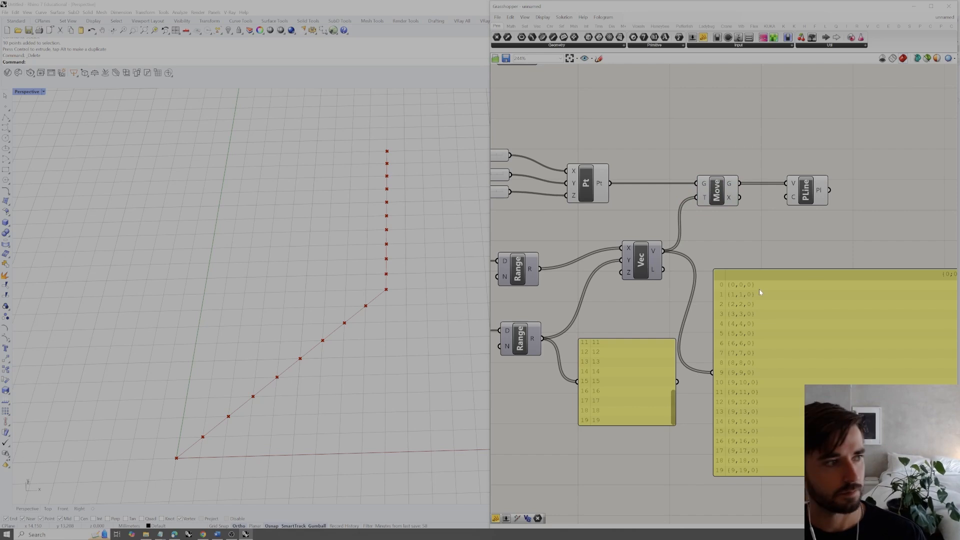
# Set the Y Range's number of steps to 9 and the Y domain's upper bound to 18
pyautogui.scroll(-2, 759, 289)
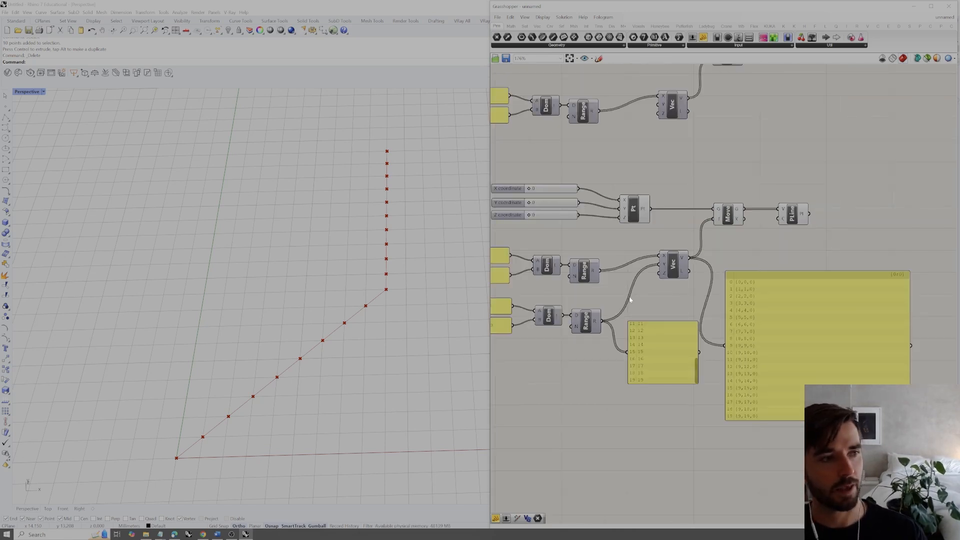
pyautogui.moveTo(665, 295); pyautogui.dragTo(694, 301, button='right')
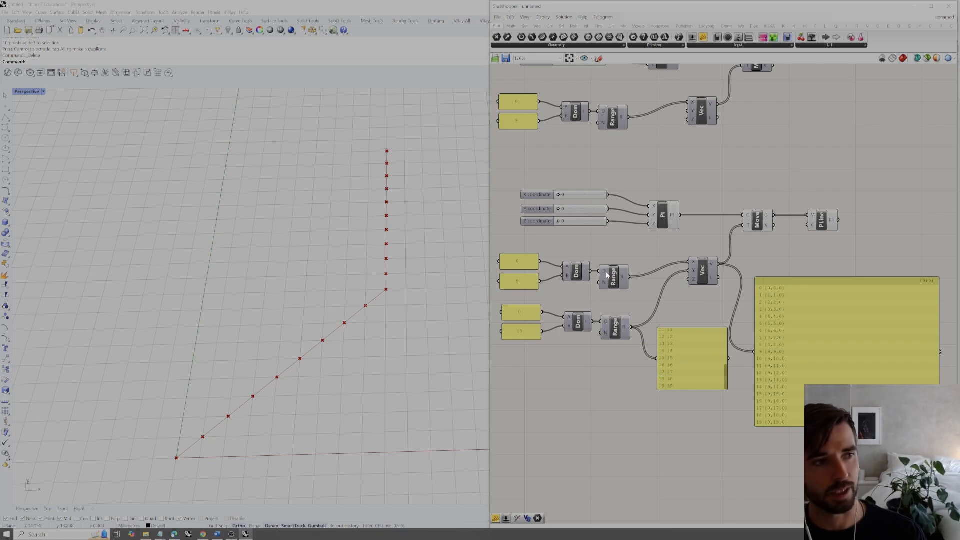
pyautogui.rightClick(606, 333)
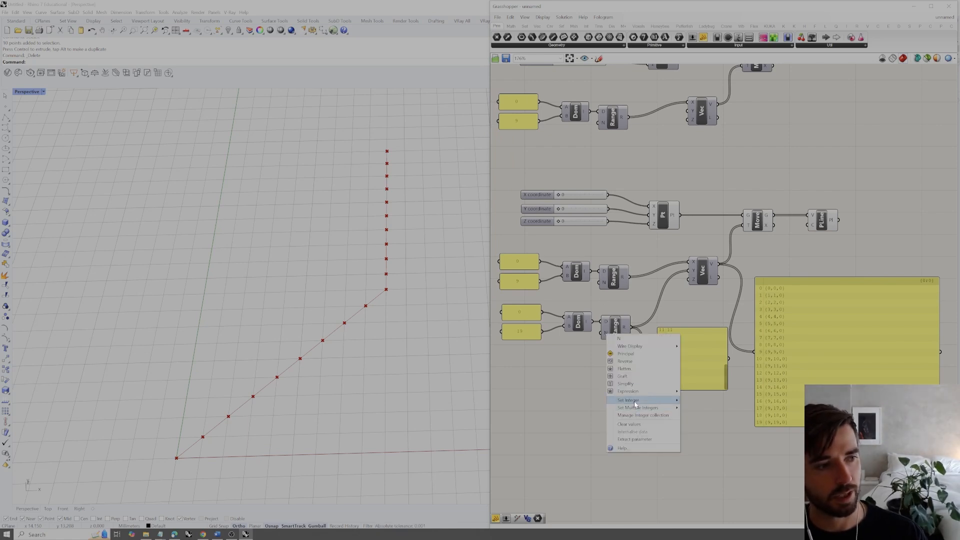
pyautogui.moveTo(634, 402)
pyautogui.click(694, 401)
pyautogui.click(702, 410)
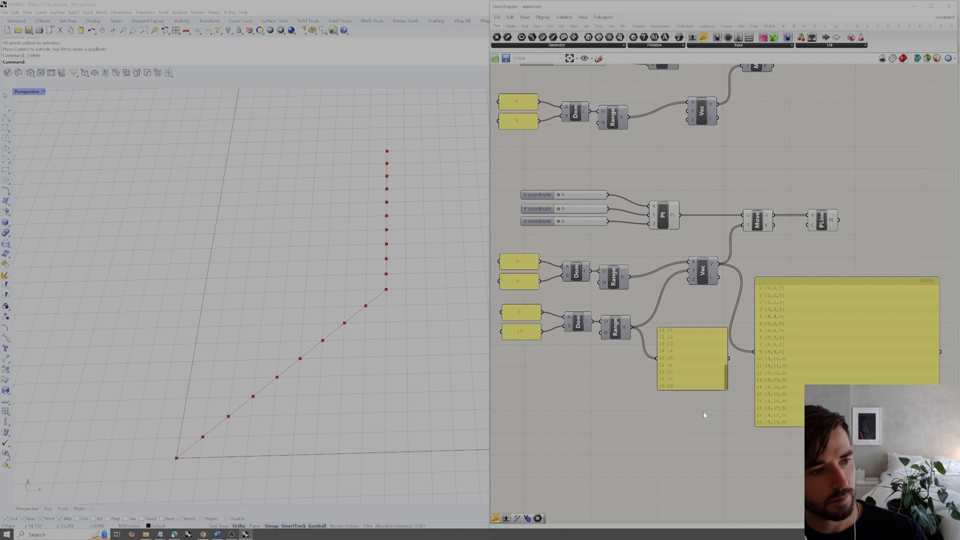
pyautogui.doubleClick(522, 332)
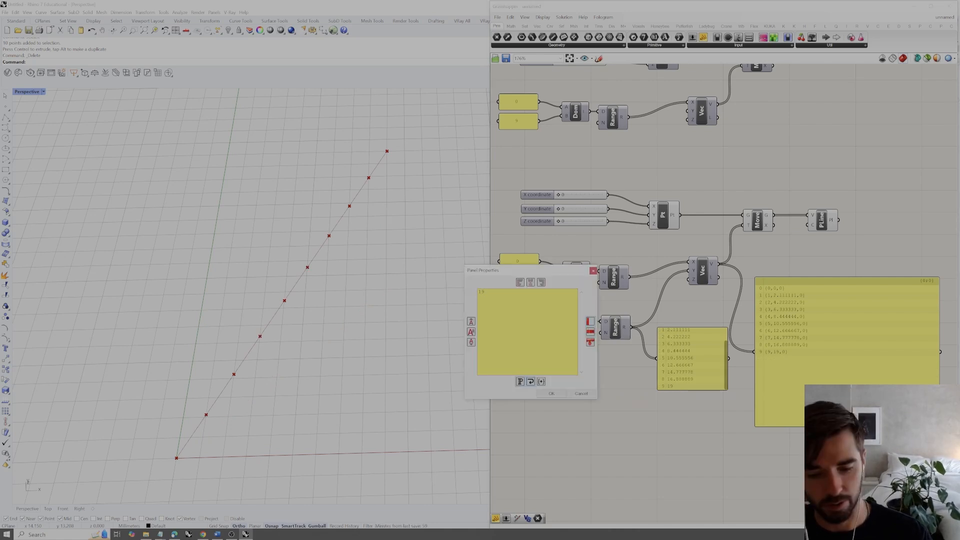
pyautogui.click(551, 394)
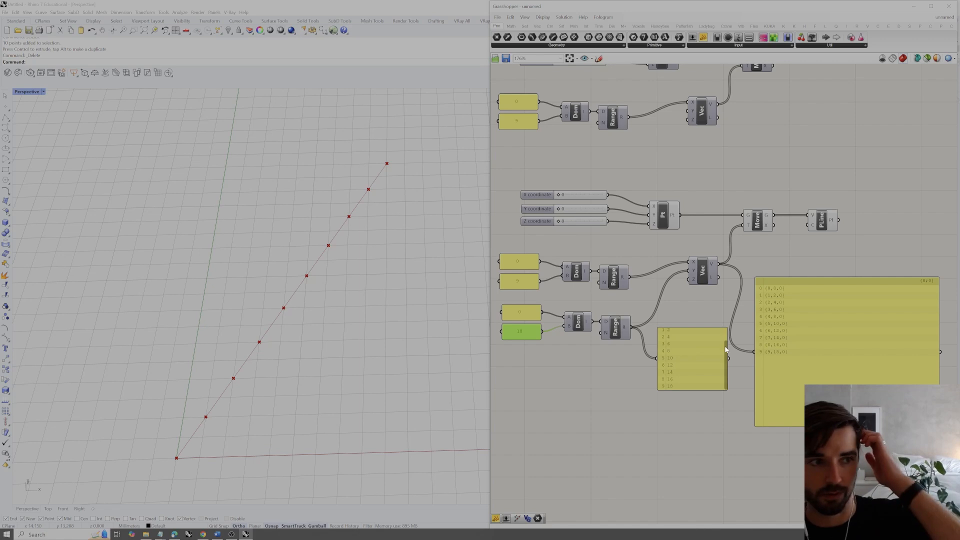
# Examine the vector list and the domain and range branch that supplies its Y values
pyautogui.scroll(5, 802, 318)
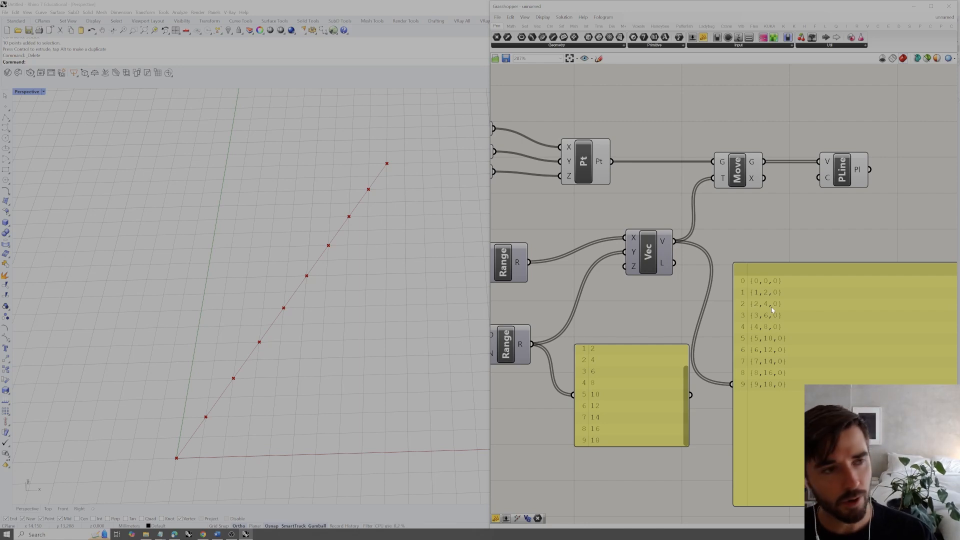
pyautogui.scroll(-3, 772, 307)
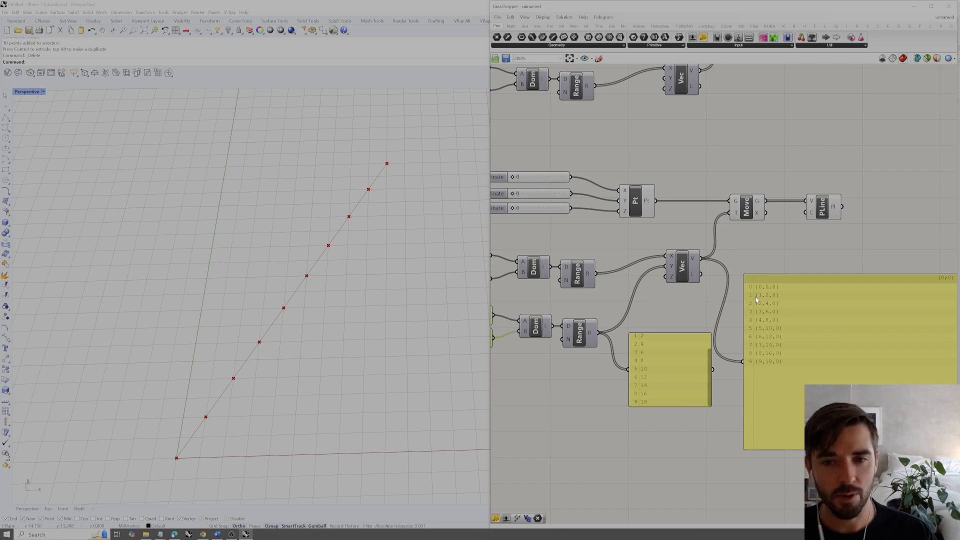
pyautogui.scroll(-2, 756, 296)
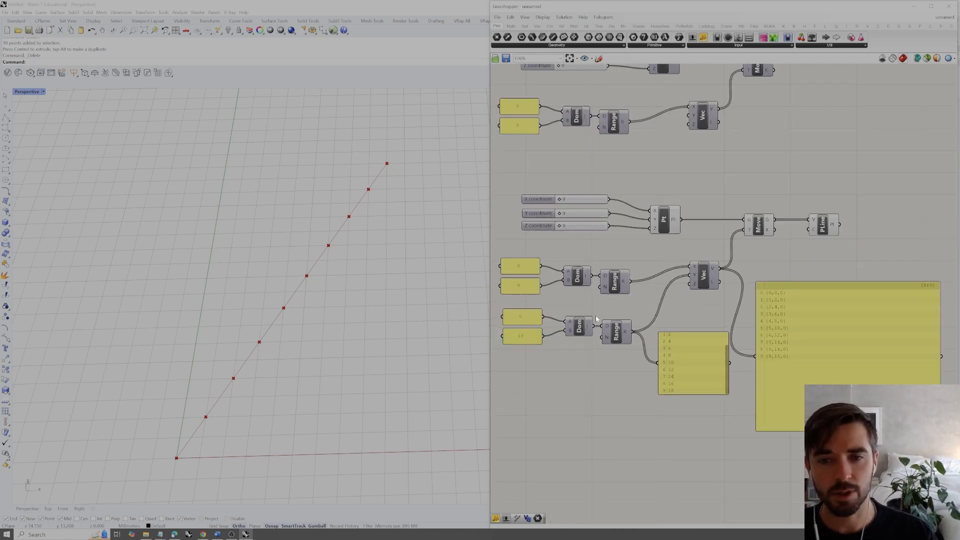
pyautogui.moveTo(621, 356); pyautogui.dragTo(540, 316)
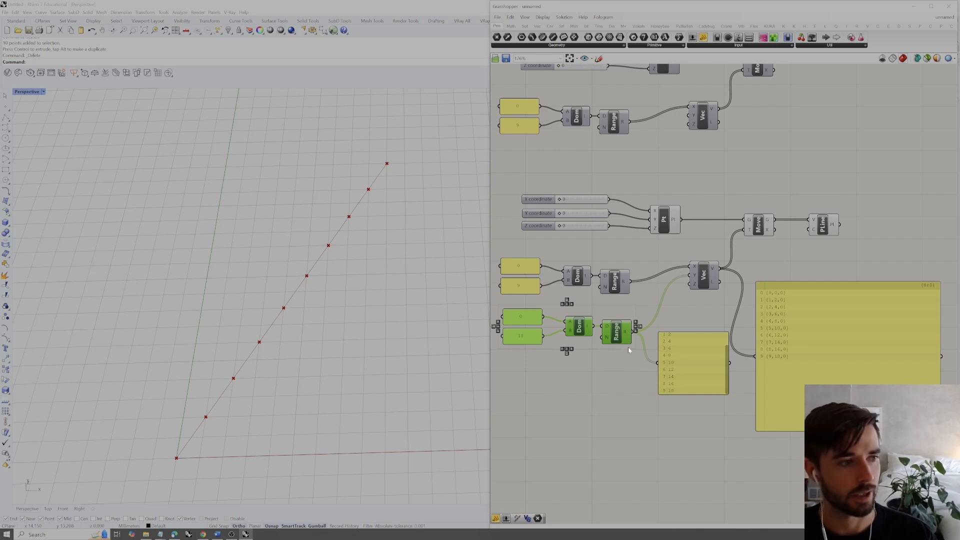
pyautogui.click(635, 370)
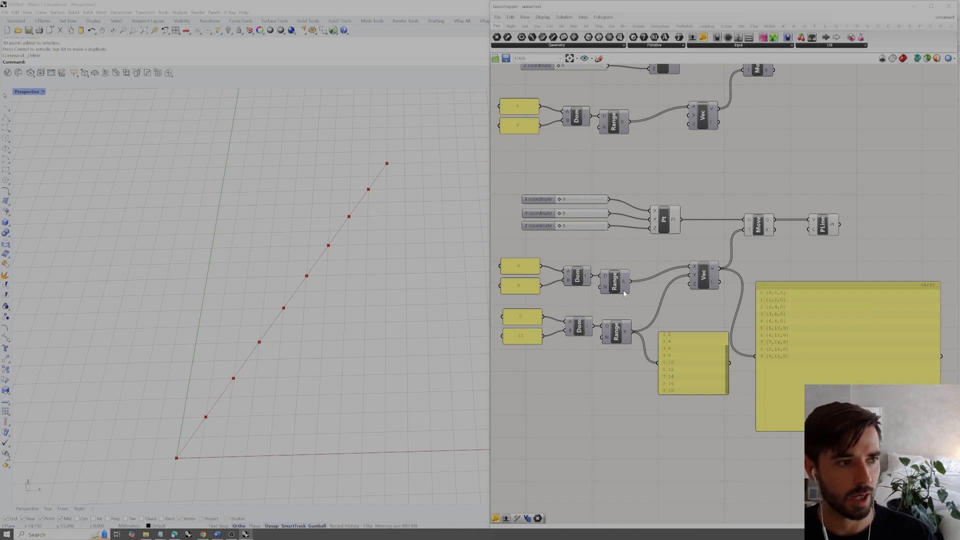
pyautogui.moveTo(676, 412); pyautogui.dragTo(503, 308)
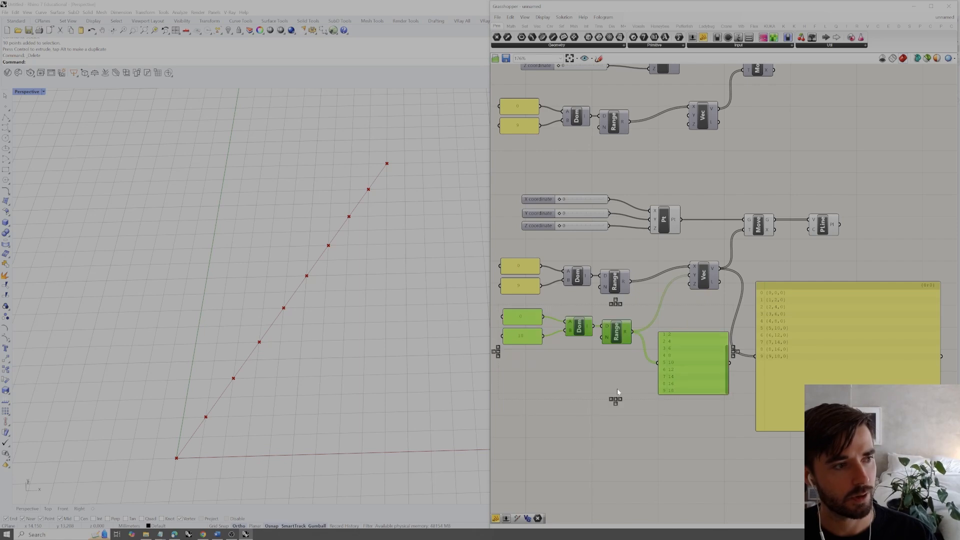
pyautogui.click(737, 269)
# Duplicate the whole lower point, domain, range, vector and polyline definition below the original
pyautogui.scroll(-3, 738, 268)
pyautogui.moveTo(895, 224); pyautogui.dragTo(580, 384)
pyautogui.moveTo(710, 363); pyautogui.dragTo(688, 334, button='right')
pyautogui.keyDown('alt'); pyautogui.moveTo(696, 245); pyautogui.dragTo(691, 418); pyautogui.keyUp('alt')
# Turn off the viewport preview of the original definition above the copy
pyautogui.moveTo(865, 195); pyautogui.dragTo(544, 351)
pyautogui.rightClick(798, 227)
pyautogui.click(815, 229)
# Delete the copy's Y branch: the two bound panels, the Domain, the Range and the list panel
pyautogui.moveTo(837, 348); pyautogui.dragTo(761, 322, button='right')
pyautogui.scroll(5, 660, 389)
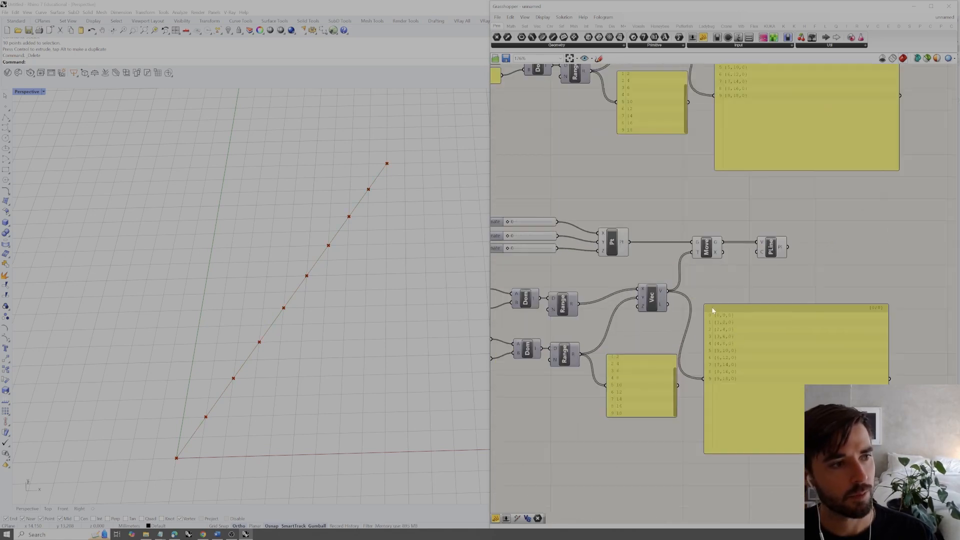
pyautogui.moveTo(659, 389); pyautogui.dragTo(500, 311)
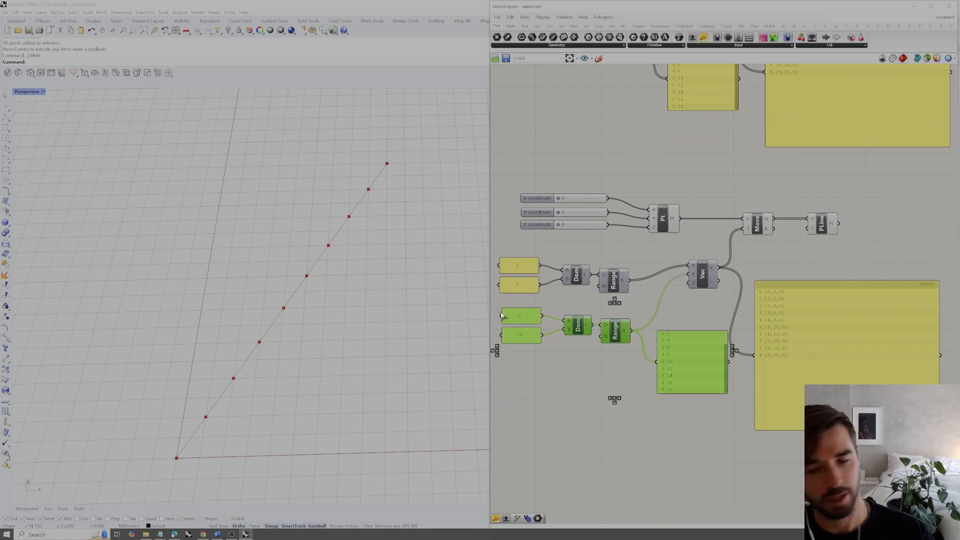
pyautogui.press('Delete')
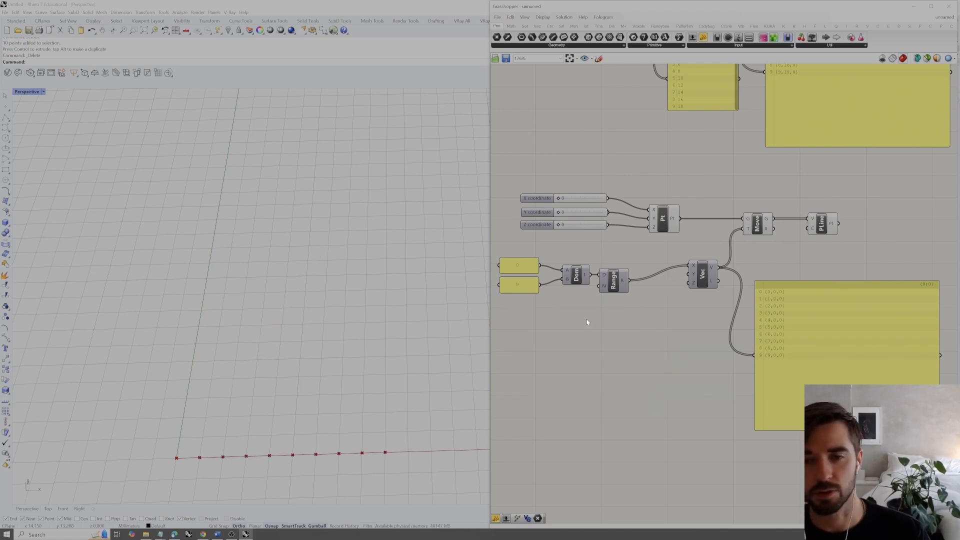
# Add a Multiplication component below the copied Range and feed the Range output into its A input
pyautogui.doubleClick(651, 329)
pyautogui.write('mult')
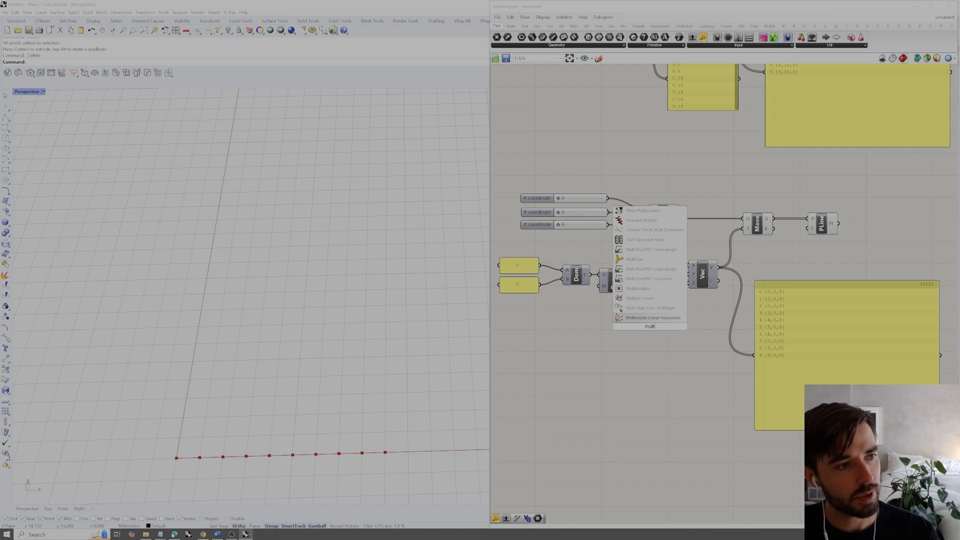
pyautogui.click(650, 289)
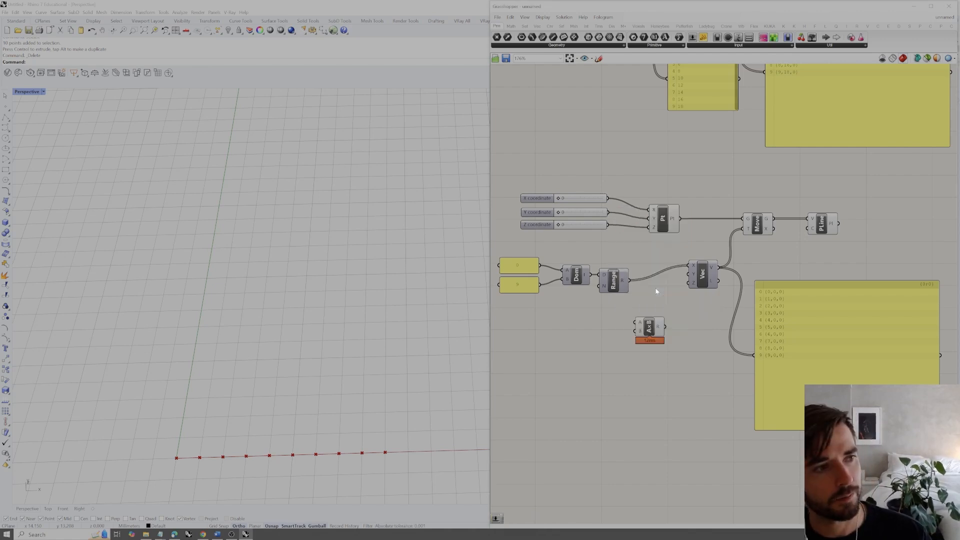
pyautogui.moveTo(622, 281)
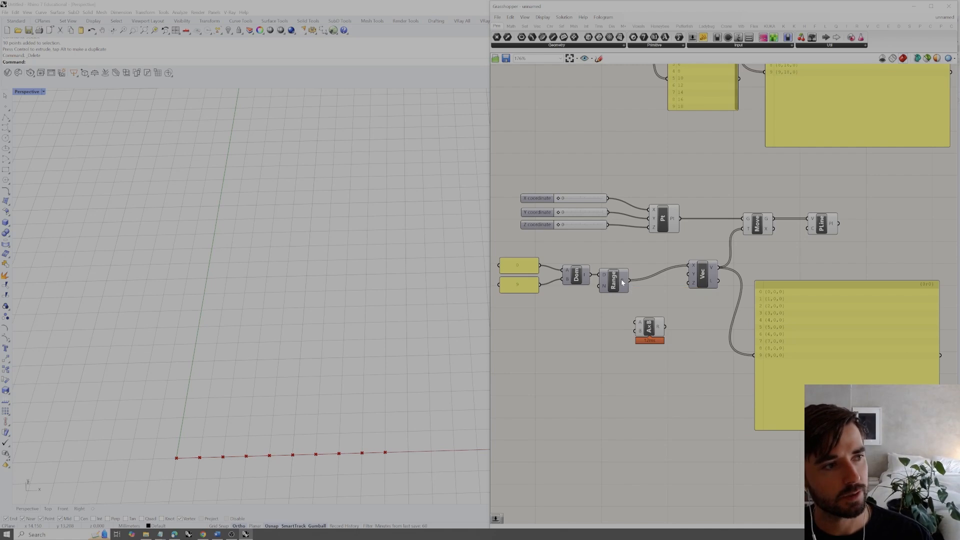
pyautogui.moveTo(622, 282); pyautogui.dragTo(641, 324)
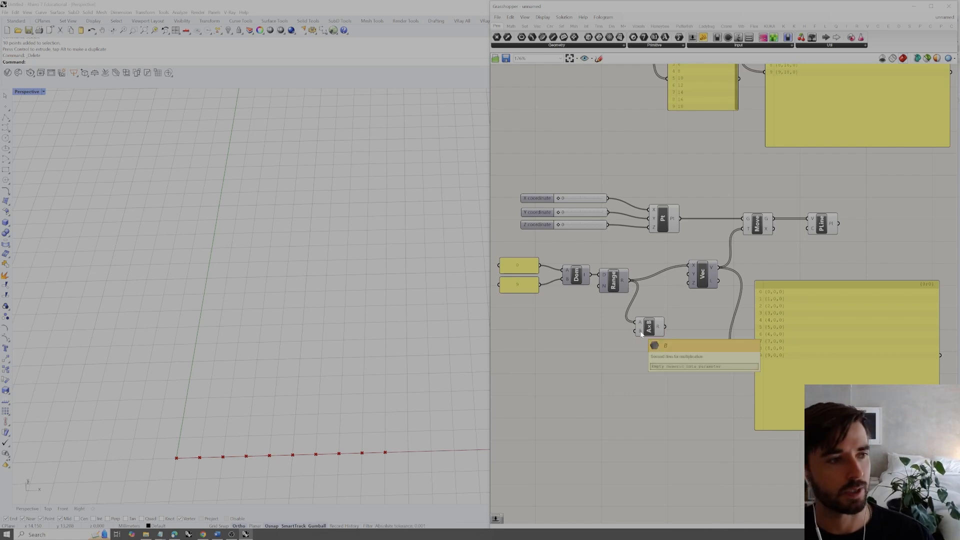
pyautogui.moveTo(644, 333); pyautogui.dragTo(657, 332)
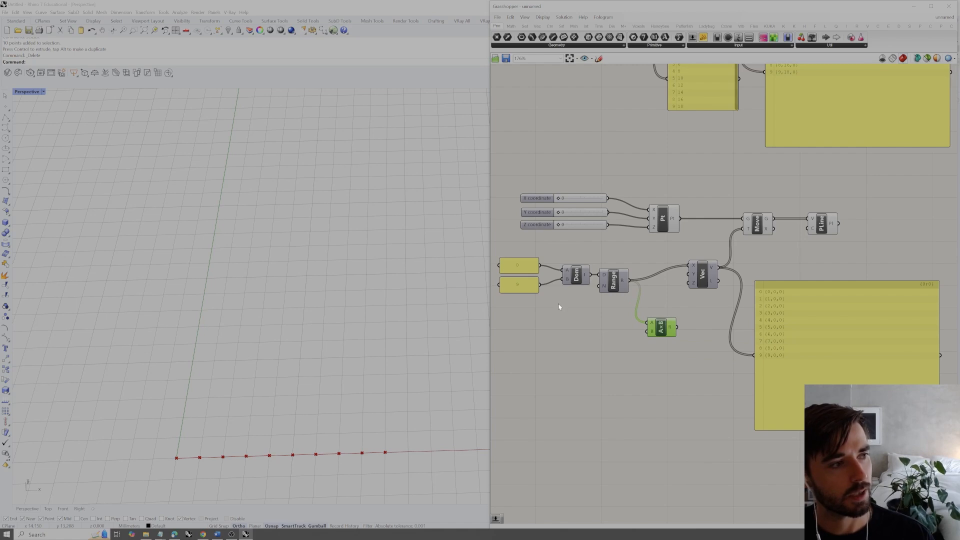
# Duplicate a bound panel beside the Multiplication component, set it to 2 and feed it into the B input
pyautogui.doubleClick(574, 330)
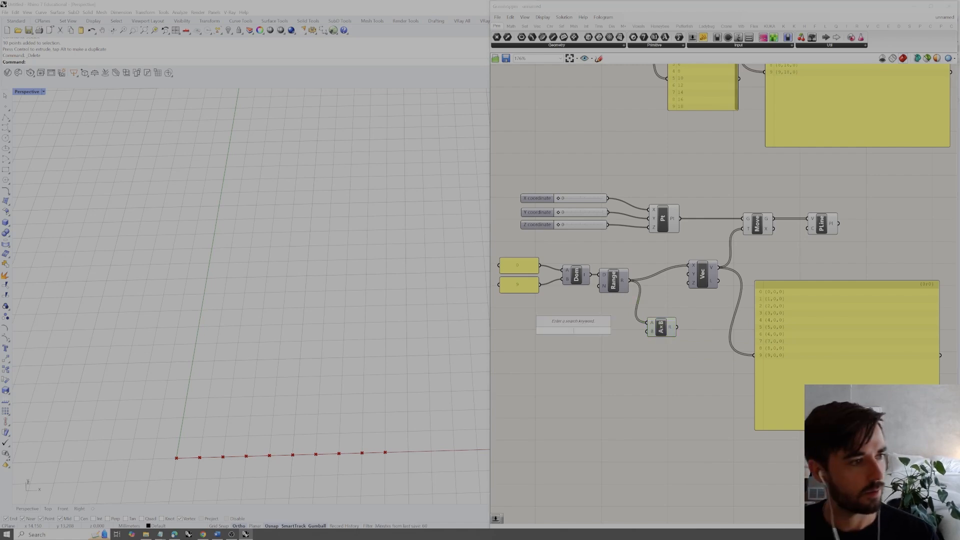
pyautogui.keyDown('alt'); pyautogui.moveTo(523, 293); pyautogui.dragTo(596, 333); pyautogui.keyUp('alt')
pyautogui.doubleClick(596, 333)
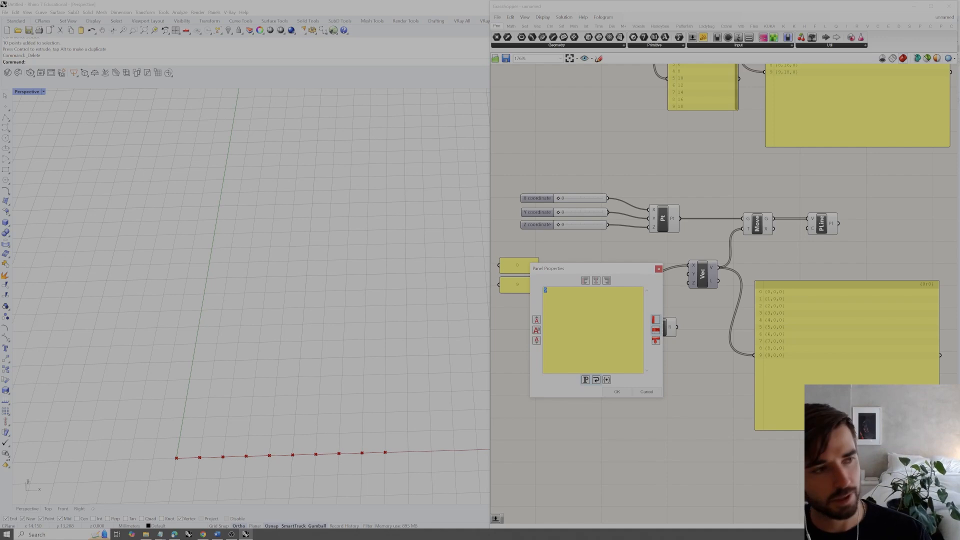
pyautogui.click(624, 390)
pyautogui.moveTo(615, 330)
pyautogui.mouseDown()
pyautogui.moveTo(650, 332)
pyautogui.moveTo(610, 331)
pyautogui.mouseUp()
# Connect the multiplication result to the Y input of the copied vector
pyautogui.moveTo(653, 325)
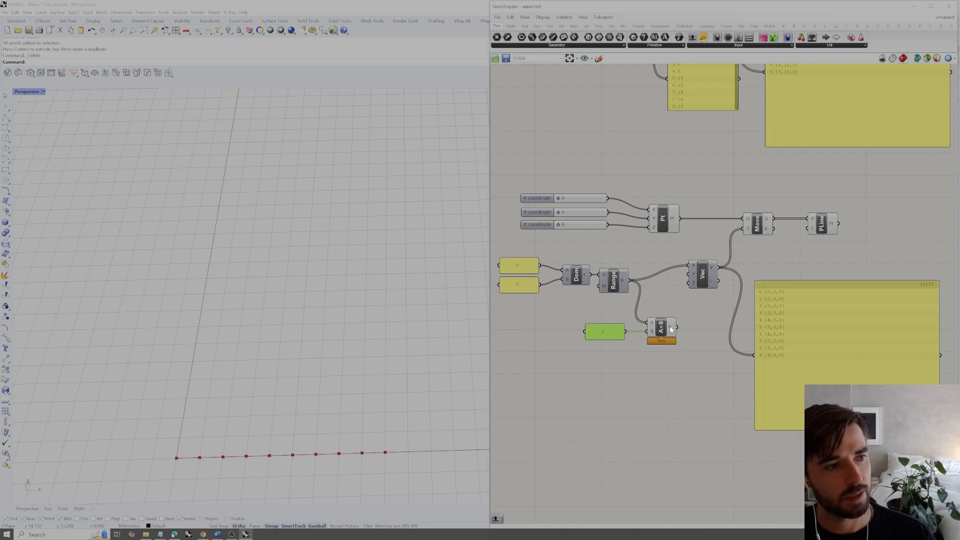
pyautogui.click(680, 304)
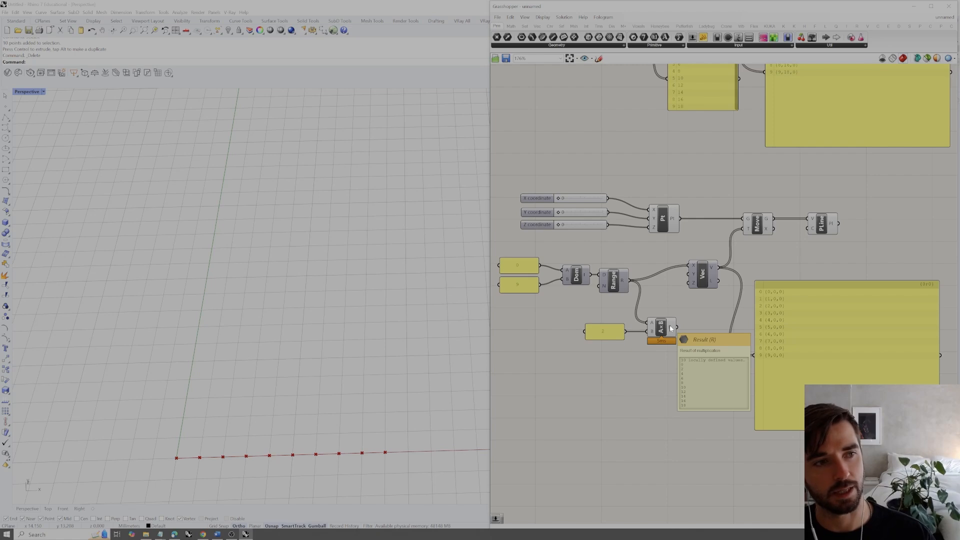
pyautogui.moveTo(678, 327); pyautogui.dragTo(693, 274)
pyautogui.scroll(-1, 693, 274)
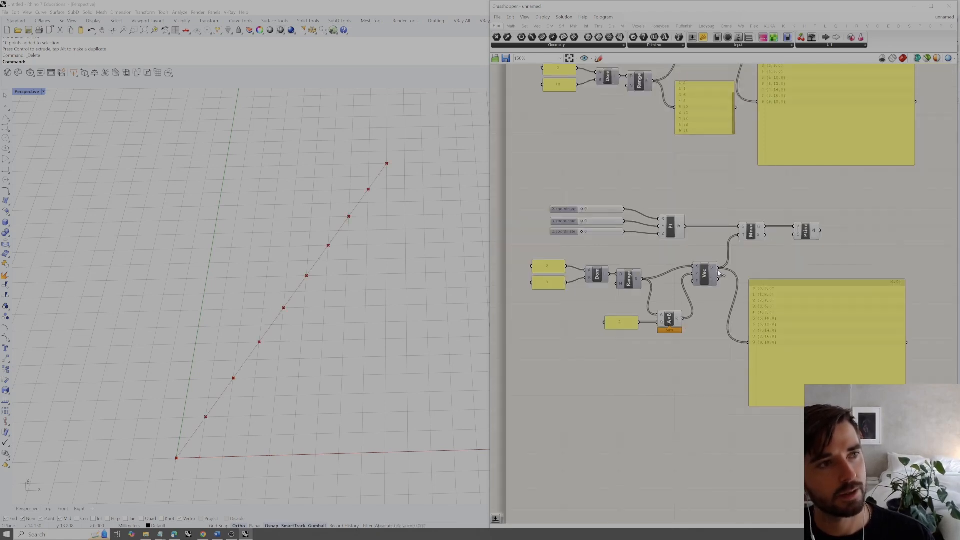
# Compare the vector lists of both definitions, and the original Y domain and range branch with the multiplication branch
pyautogui.click(729, 189)
pyautogui.click(731, 369)
pyautogui.click(743, 214)
pyautogui.click(822, 284)
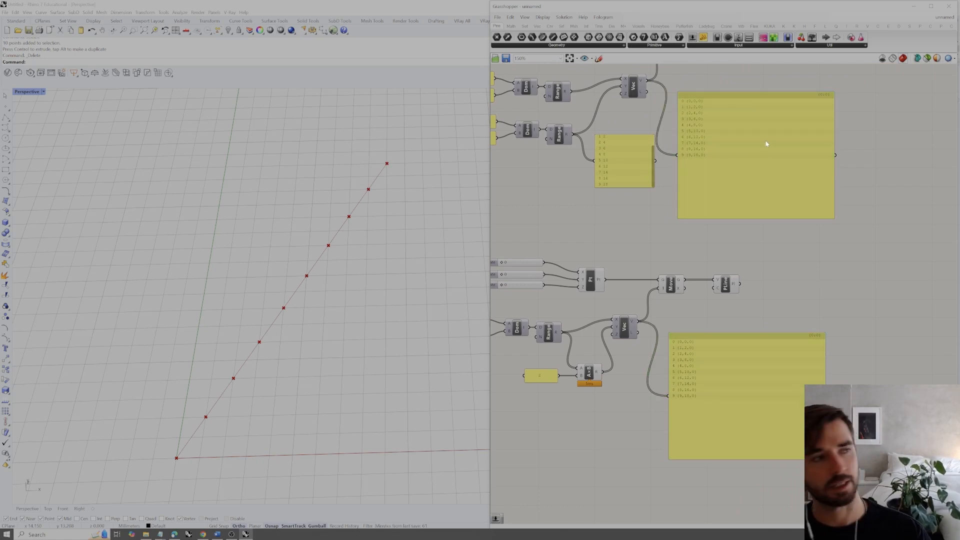
pyautogui.moveTo(762, 224); pyautogui.dragTo(803, 251, button='right')
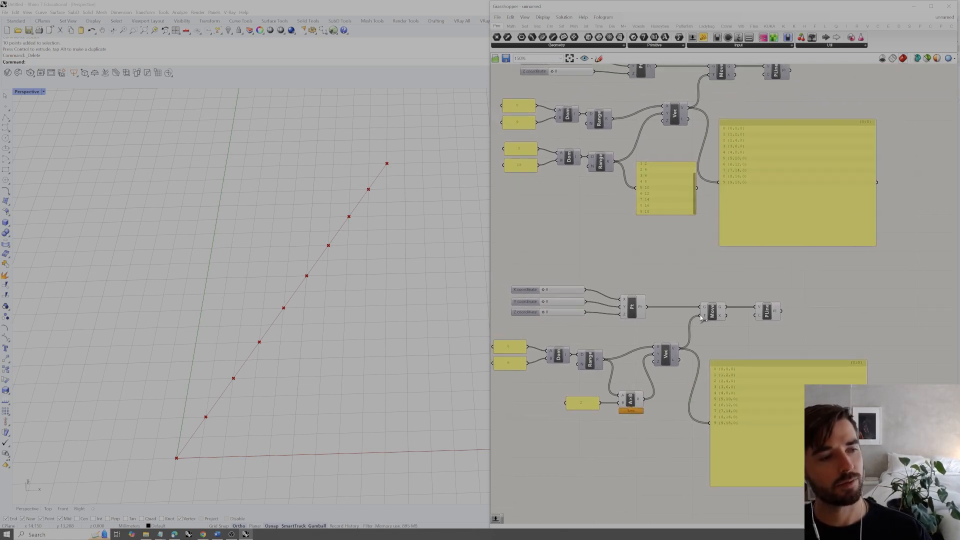
pyautogui.moveTo(652, 228); pyautogui.dragTo(508, 143)
pyautogui.moveTo(648, 429); pyautogui.dragTo(562, 393)
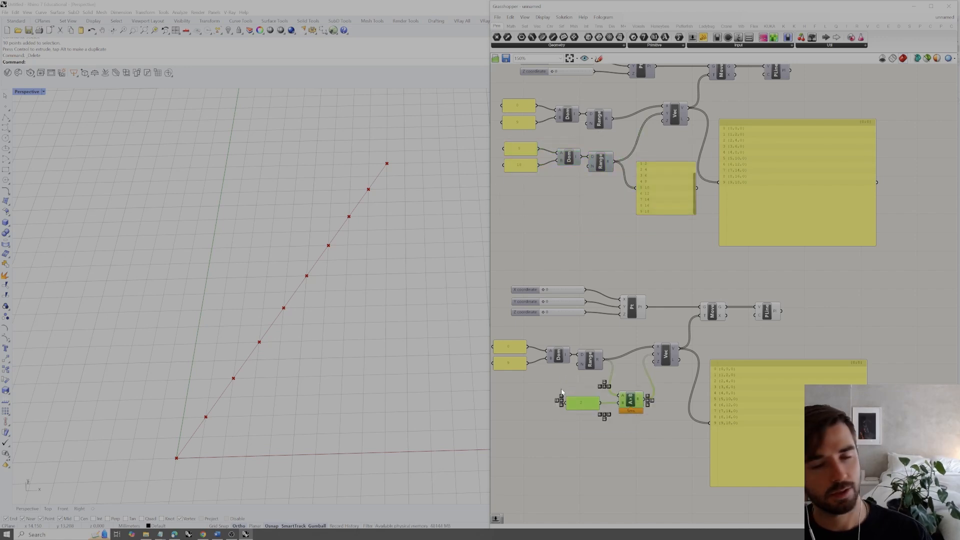
pyautogui.click(633, 432)
pyautogui.moveTo(615, 199); pyautogui.dragTo(510, 142)
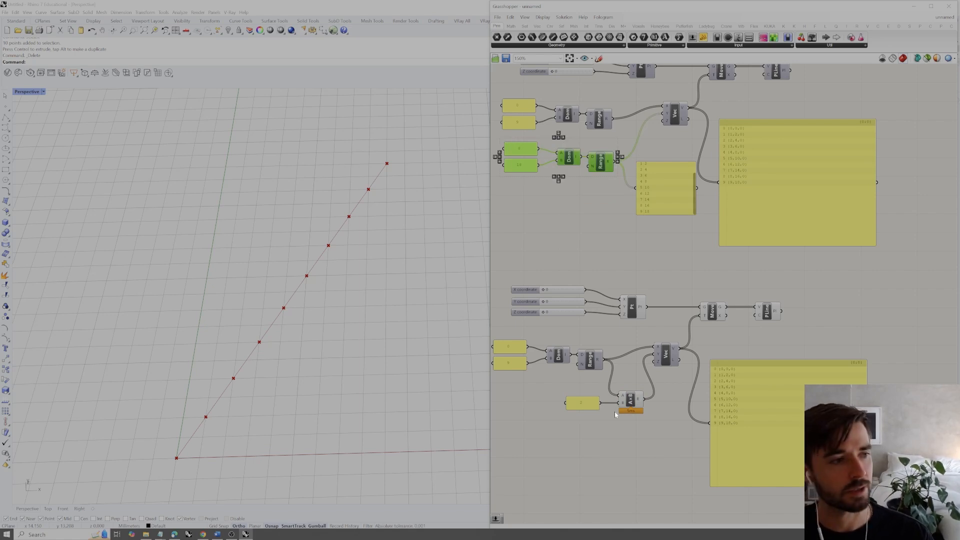
# Examine the domain bounds and the point coordinate sliders that drive the lower definition
pyautogui.moveTo(603, 375); pyautogui.dragTo(627, 372, button='right')
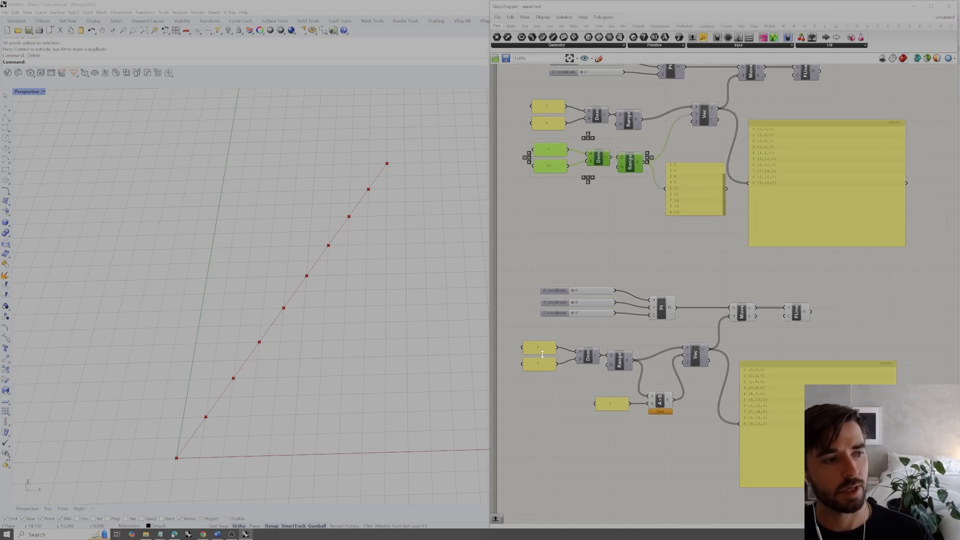
pyautogui.moveTo(622, 331); pyautogui.dragTo(515, 381)
pyautogui.click(548, 394)
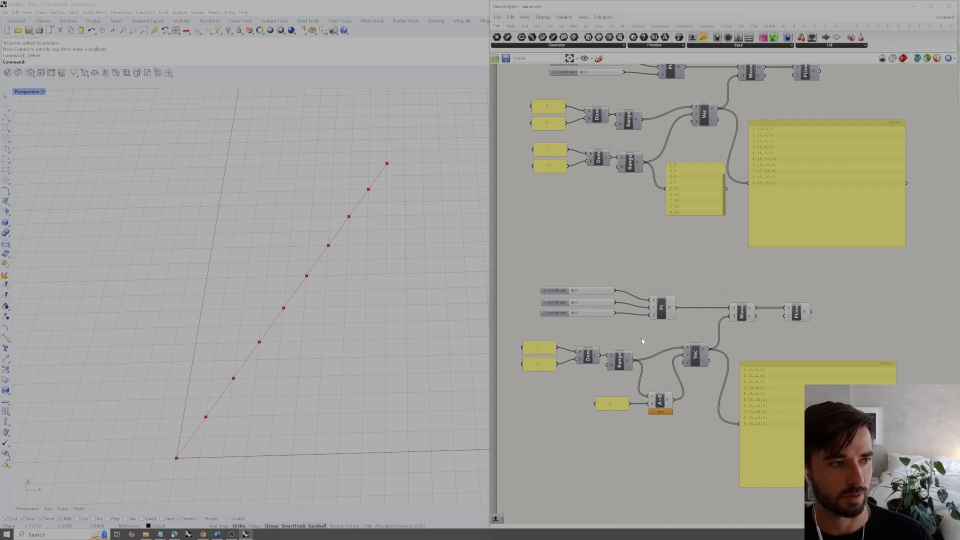
pyautogui.moveTo(620, 308); pyautogui.dragTo(580, 328)
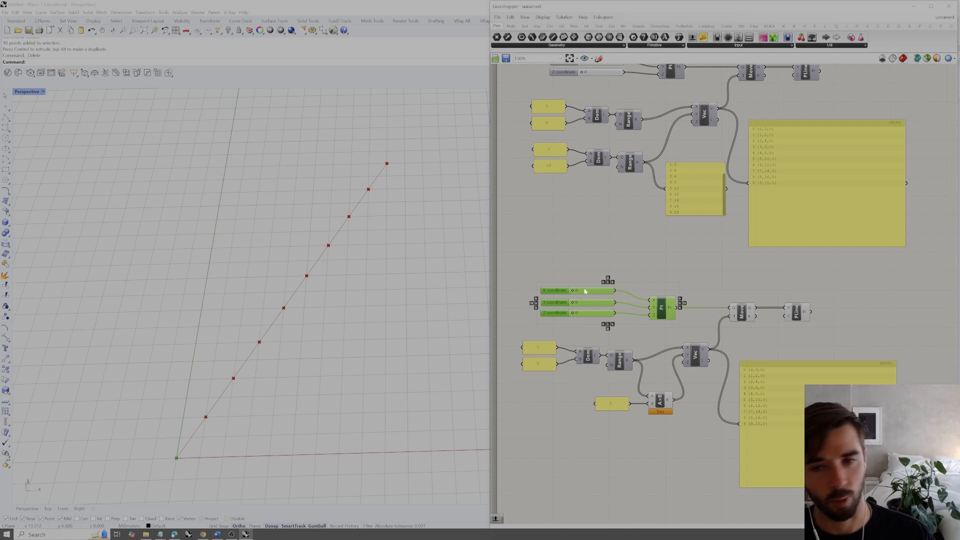
pyautogui.moveTo(572, 293); pyautogui.dragTo(563, 316)
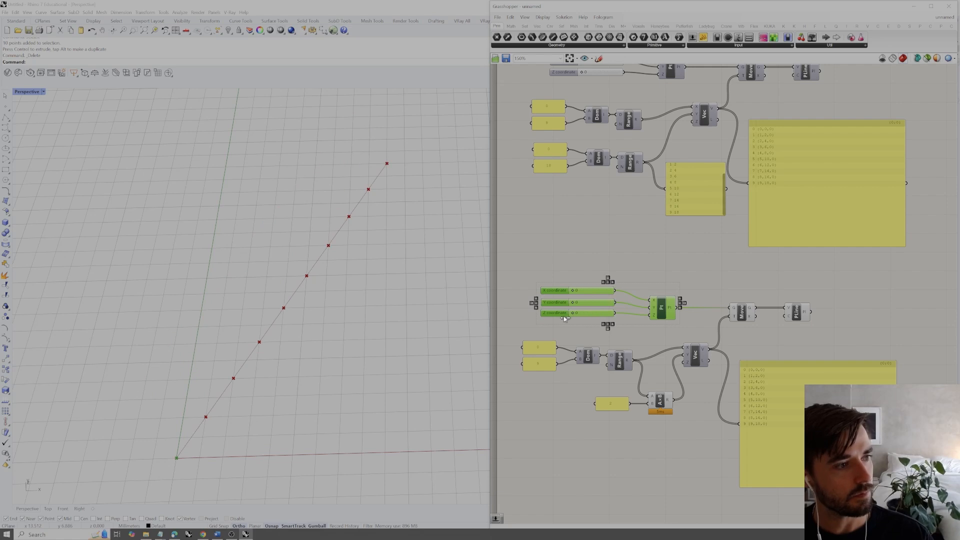
pyautogui.click(624, 335)
pyautogui.moveTo(633, 338); pyautogui.dragTo(533, 377)
pyautogui.click(566, 389)
# Try 18 as the upper bound of the lower definition's domain, and restore the bound to 9
pyautogui.doubleClick(539, 363)
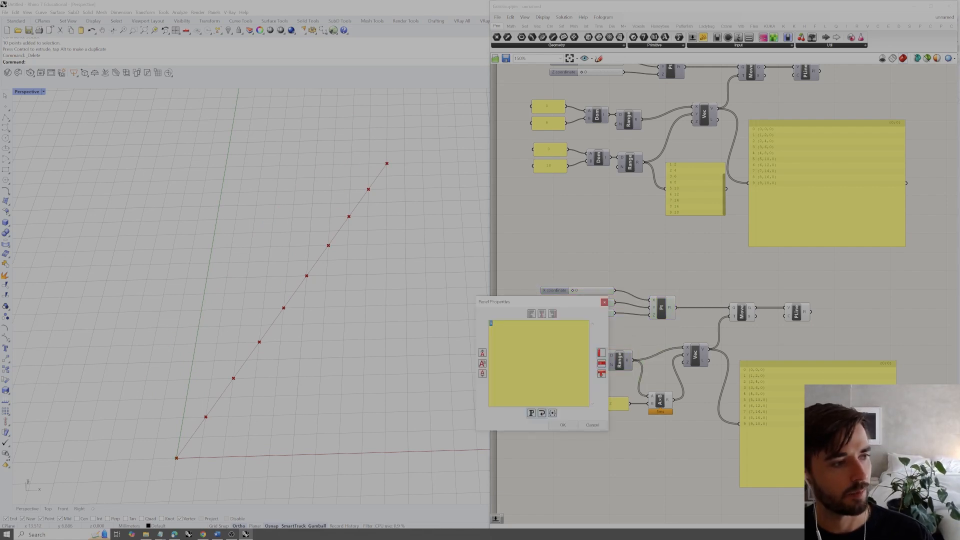
pyautogui.write('10')
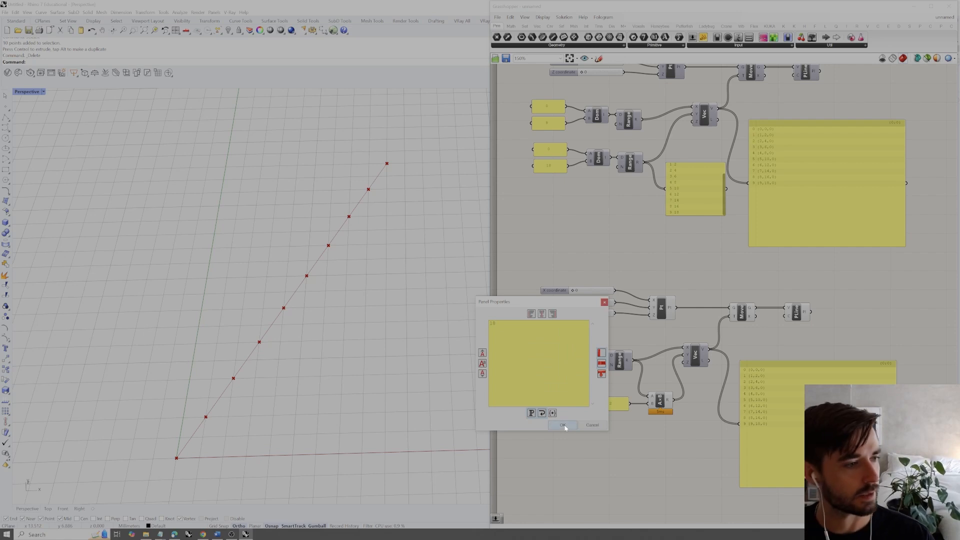
pyautogui.click(564, 425)
pyautogui.scroll(-5, 330, 376)
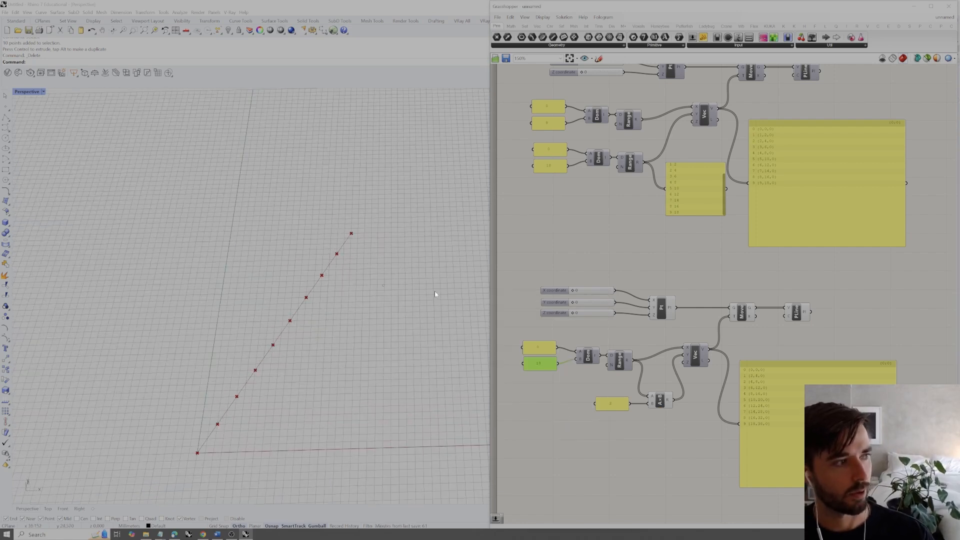
pyautogui.doubleClick(545, 367)
pyautogui.write('9')
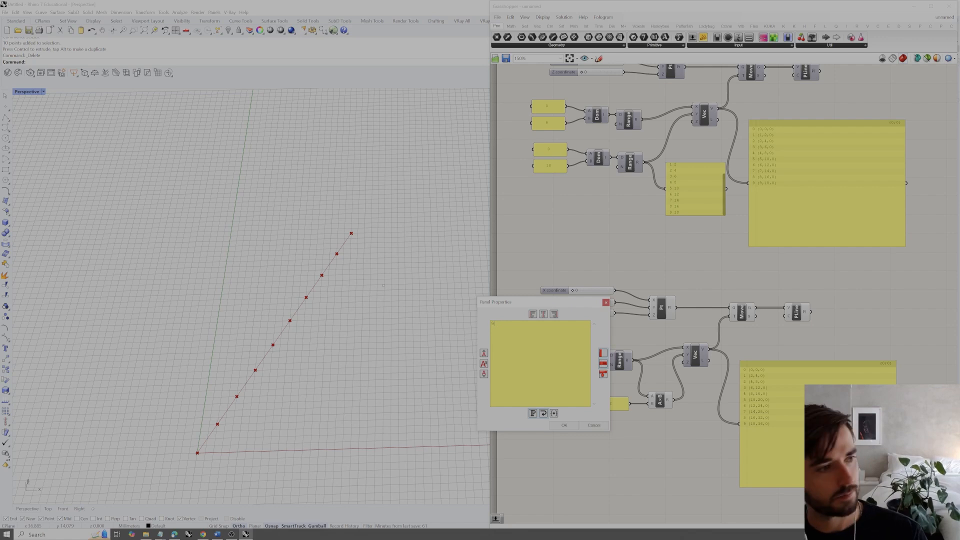
pyautogui.click(565, 426)
# Examine how the Range values pass through the multiplication into the vector's Y input in the lower definition
pyautogui.scroll(-3, 577, 451)
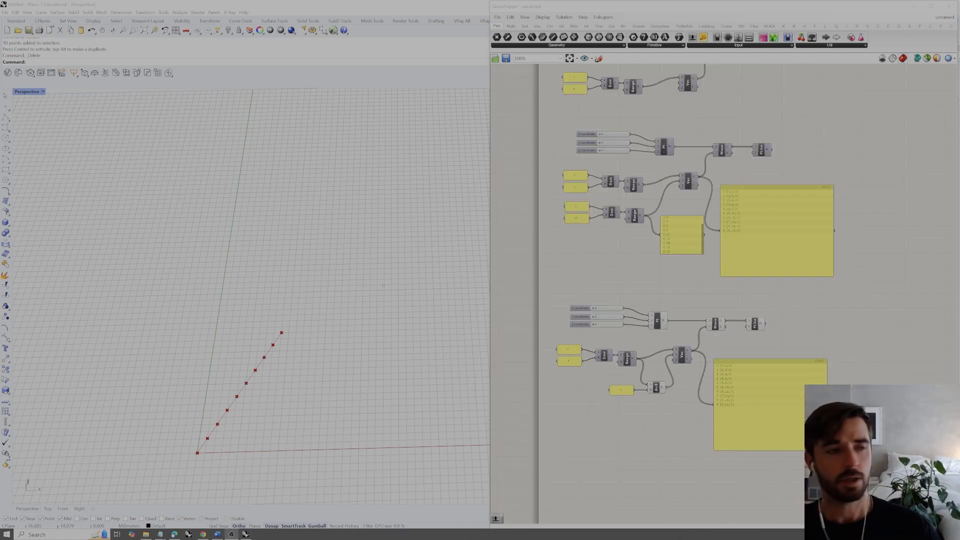
pyautogui.moveTo(713, 345); pyautogui.dragTo(676, 270, button='right')
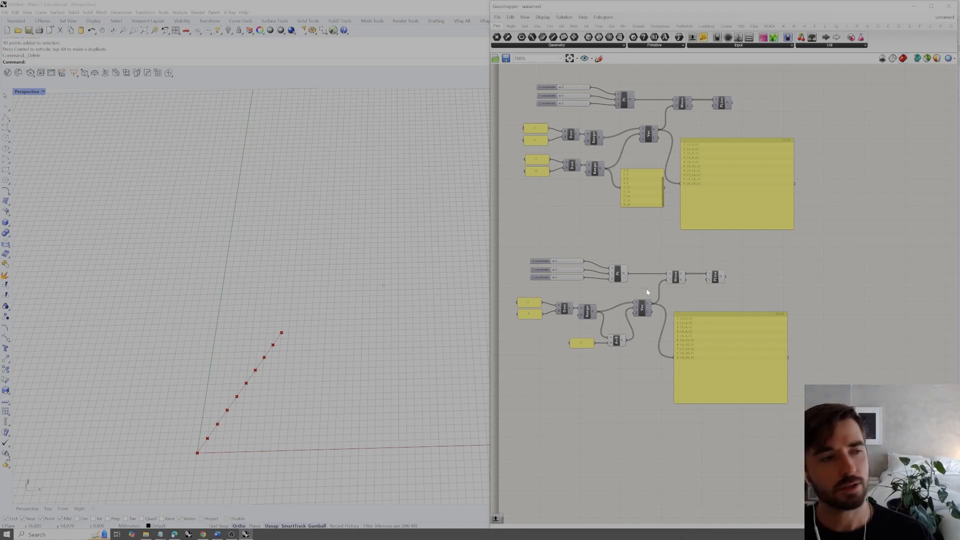
pyautogui.scroll(5, 613, 338)
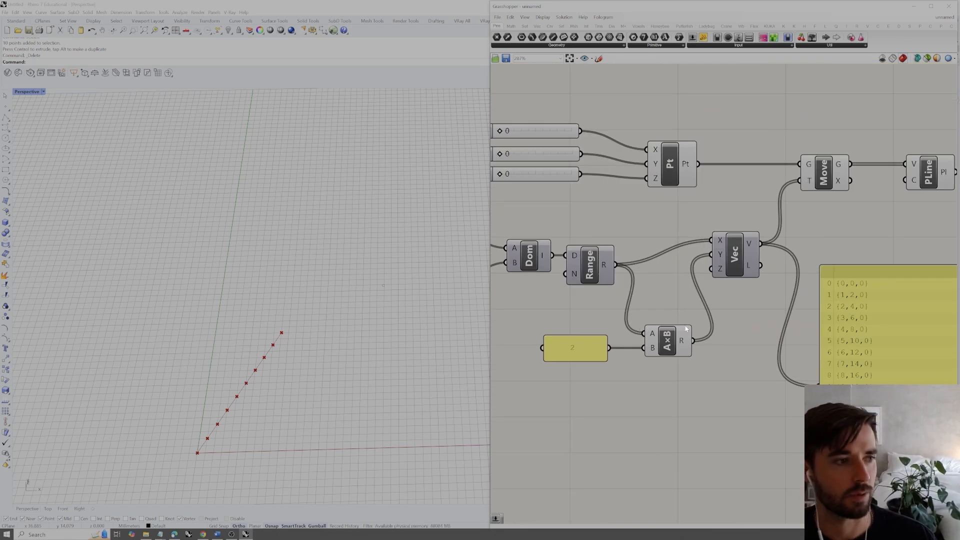
pyautogui.scroll(-5, 674, 327)
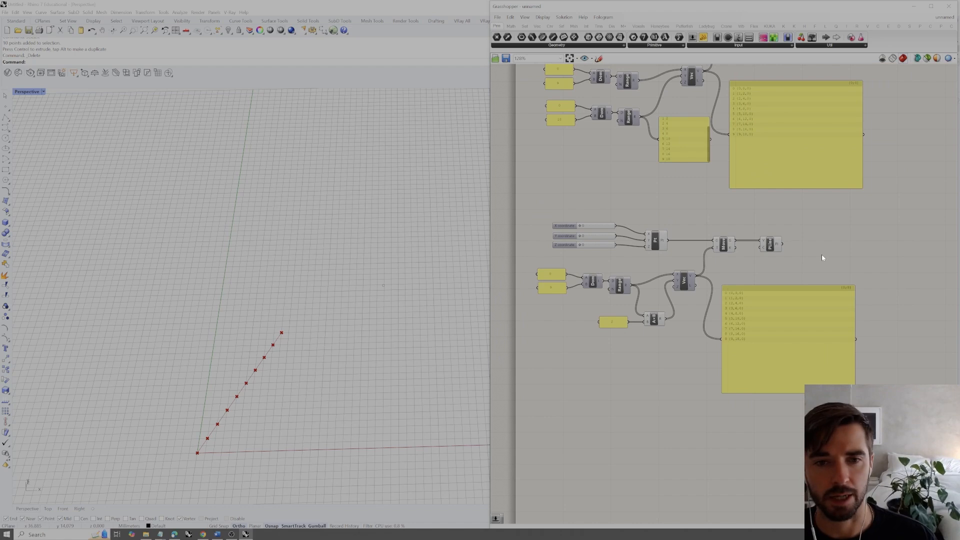
pyautogui.scroll(3, 627, 285)
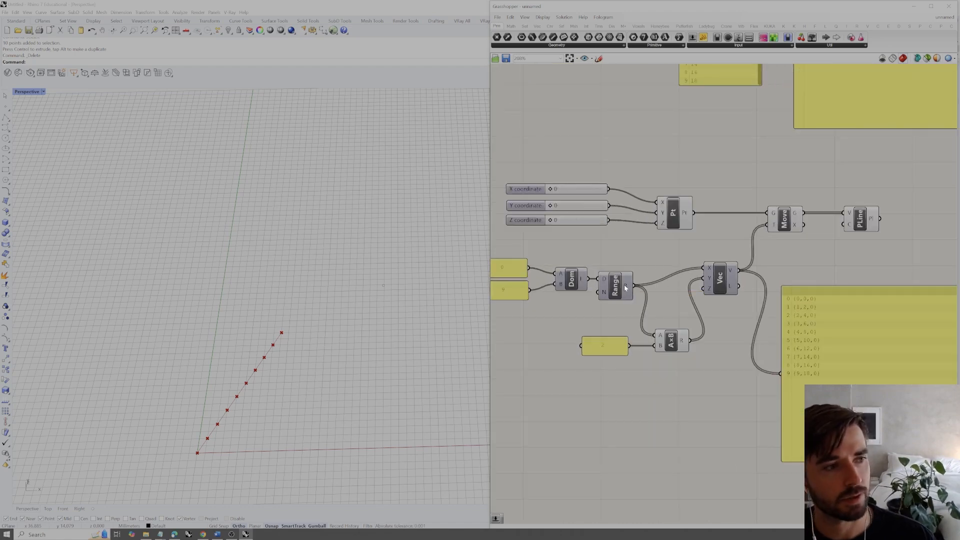
pyautogui.moveTo(626, 287)
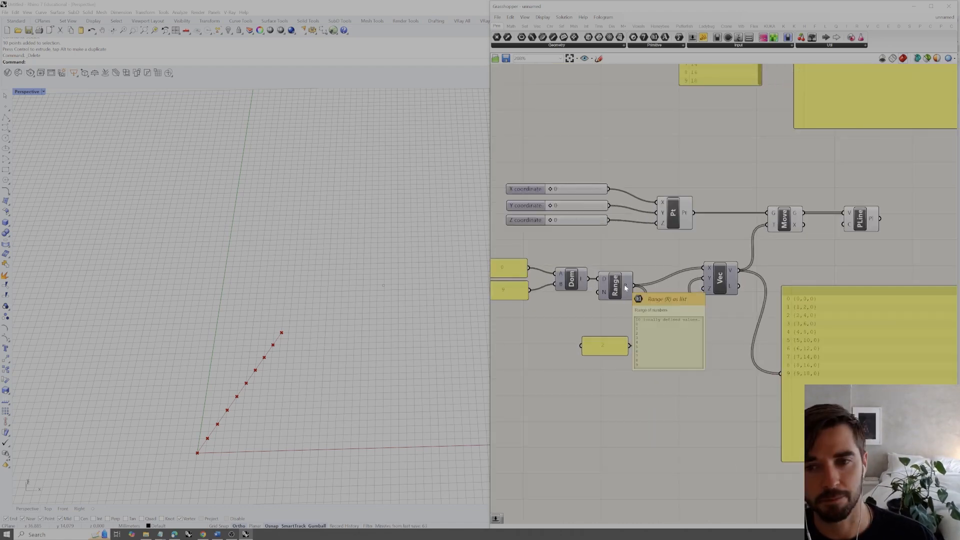
pyautogui.scroll(-2, 626, 288)
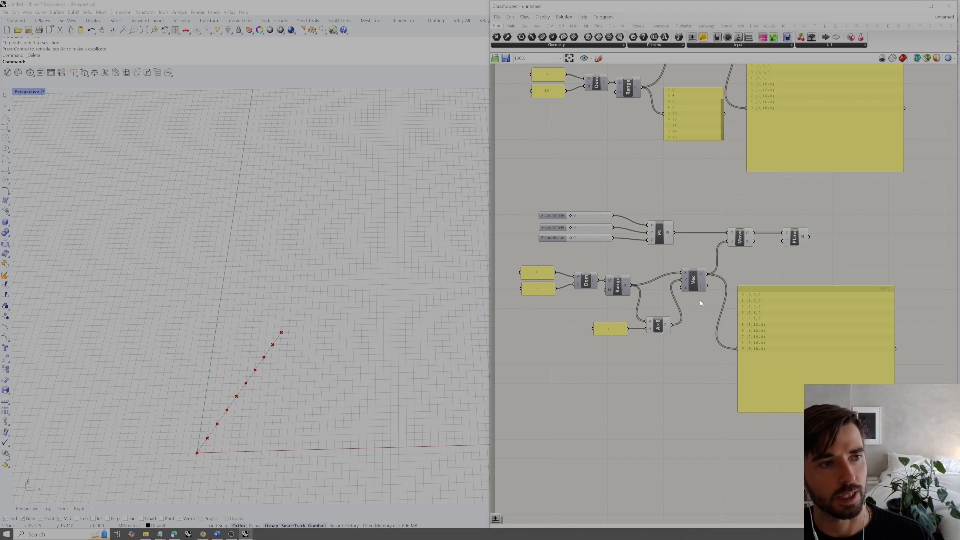
# Duplicate the whole multiplication-based point, range, vector and polyline definition
pyautogui.scroll(-3, 826, 270)
pyautogui.scroll(2, 841, 248)
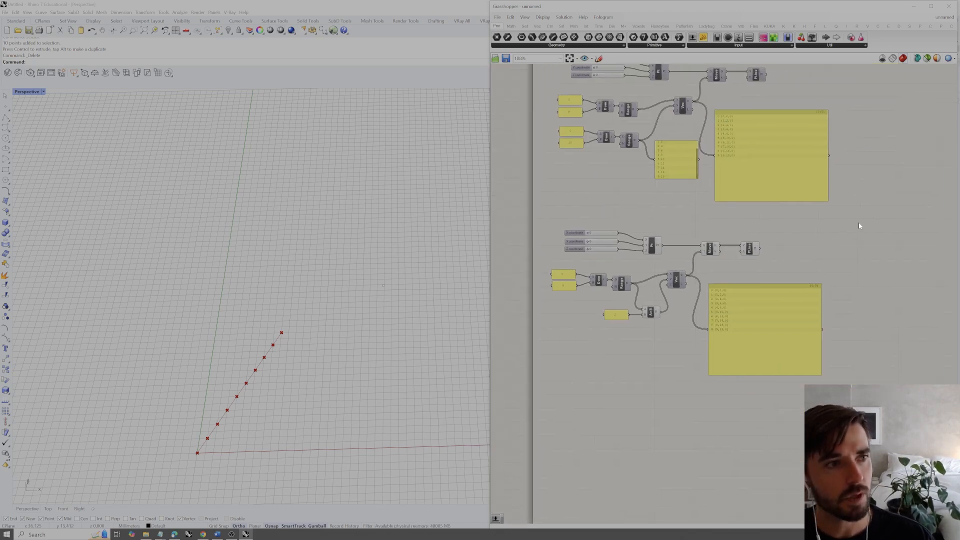
pyautogui.moveTo(863, 217); pyautogui.dragTo(513, 400)
pyautogui.hotkey('ctrl', 'c')
pyautogui.hotkey('ctrl', 'v')
pyautogui.click(679, 449)
# Turn off the viewport preview of the original multiplication-based definition
pyautogui.moveTo(861, 235); pyautogui.dragTo(566, 362)
pyautogui.rightClick(829, 257)
pyautogui.click(849, 265)
pyautogui.click(857, 278)
# Add a Graph Mapper to the new copy and place it below its Multiplication component
pyautogui.moveTo(862, 289); pyautogui.dragTo(732, 285, button='right')
pyautogui.scroll(3, 679, 323)
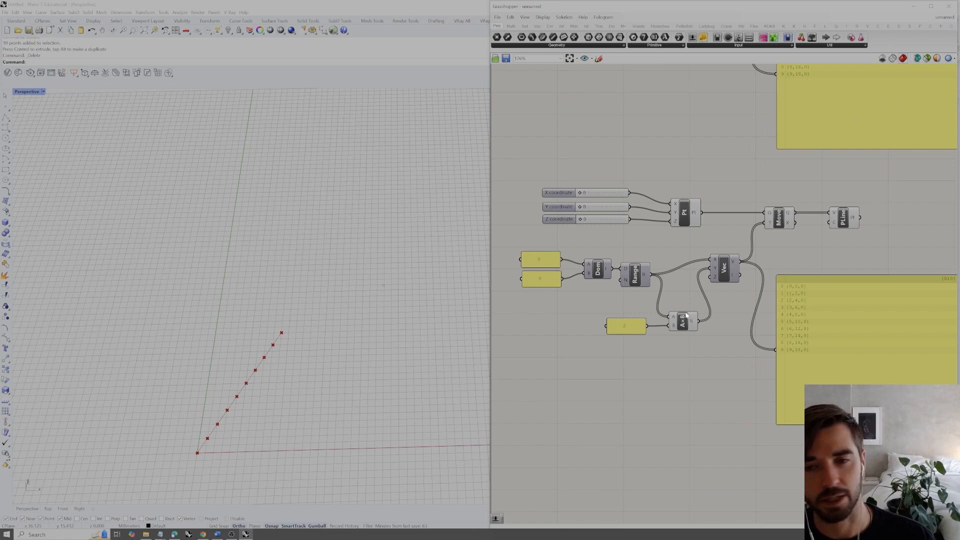
pyautogui.doubleClick(682, 362)
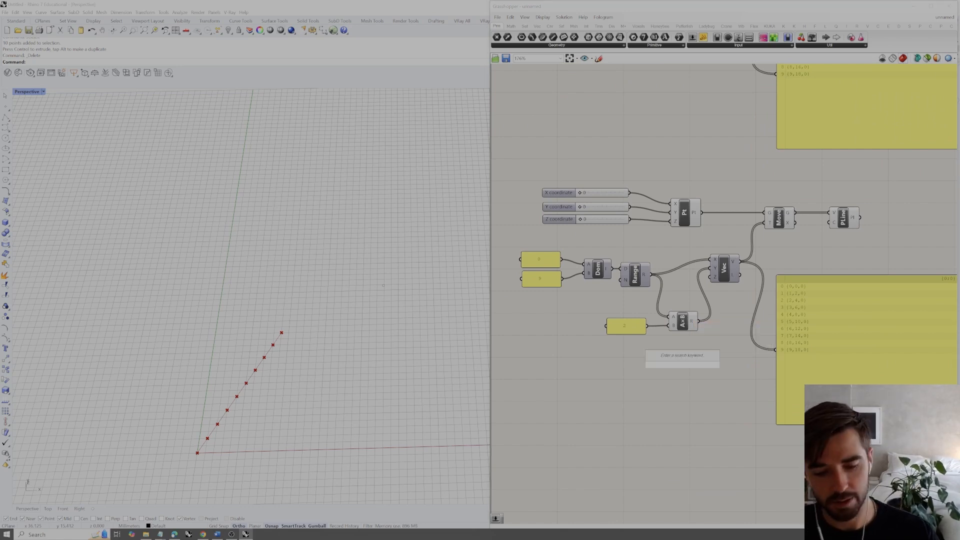
pyautogui.write('graph')
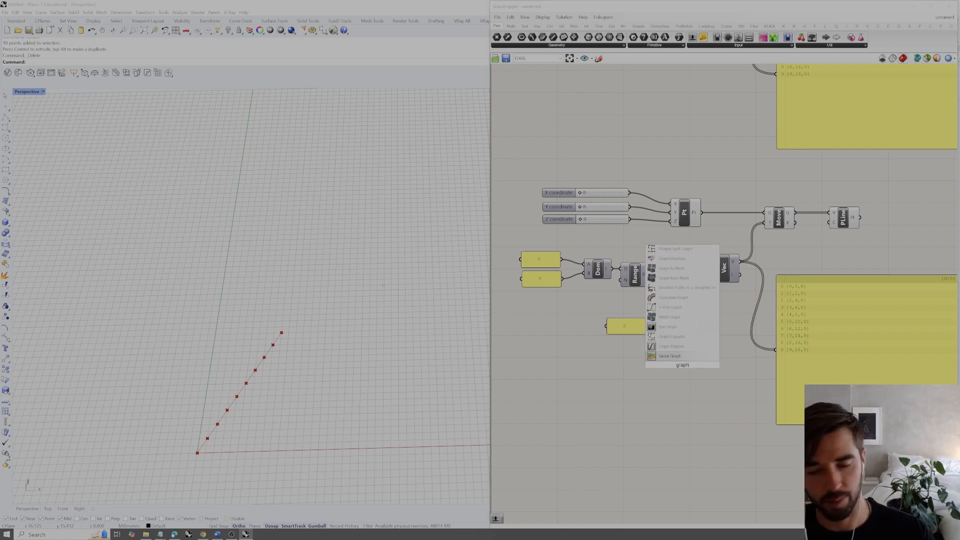
pyautogui.click(672, 347)
pyautogui.moveTo(677, 358); pyautogui.dragTo(678, 376)
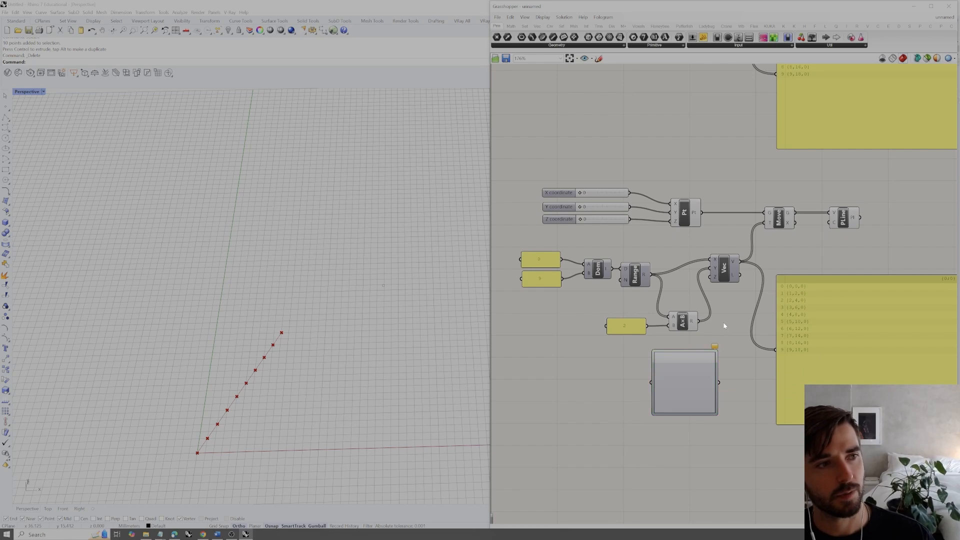
pyautogui.moveTo(683, 386); pyautogui.dragTo(685, 392)
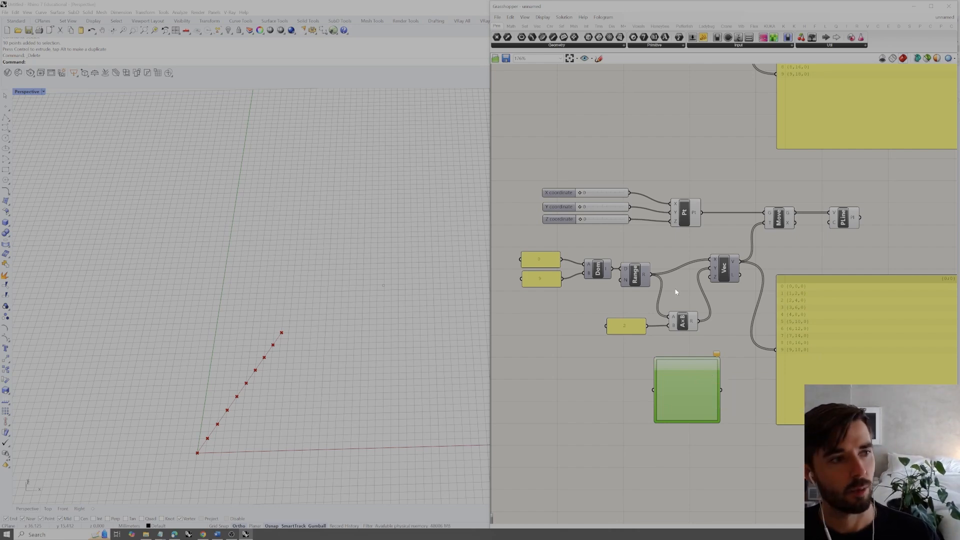
# Examine the new copy's point, domain and range, and the multiplication that supplies the vector's Y input
pyautogui.click(714, 308)
pyautogui.moveTo(735, 341); pyautogui.dragTo(614, 273)
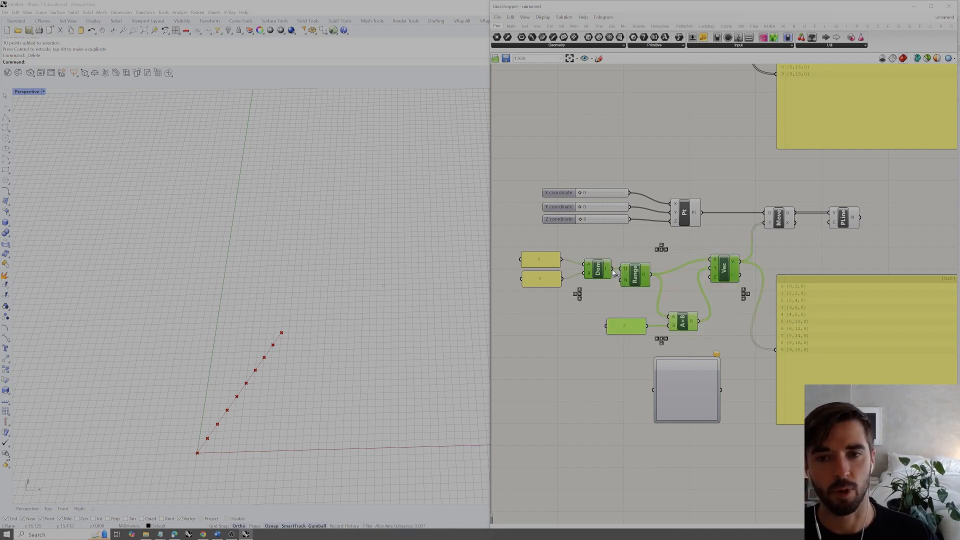
pyautogui.moveTo(725, 302); pyautogui.dragTo(568, 341)
pyautogui.click(673, 253)
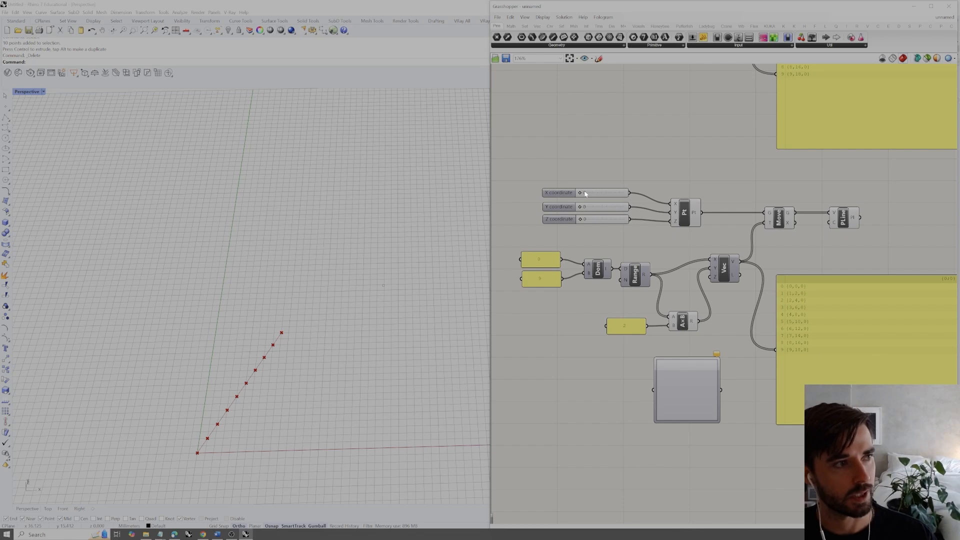
pyautogui.moveTo(692, 175); pyautogui.dragTo(556, 225)
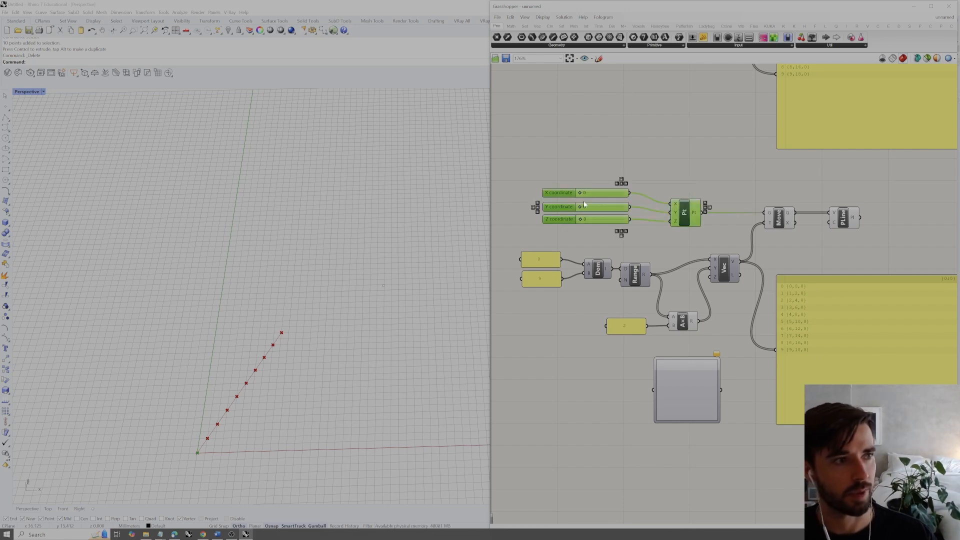
pyautogui.click(665, 159)
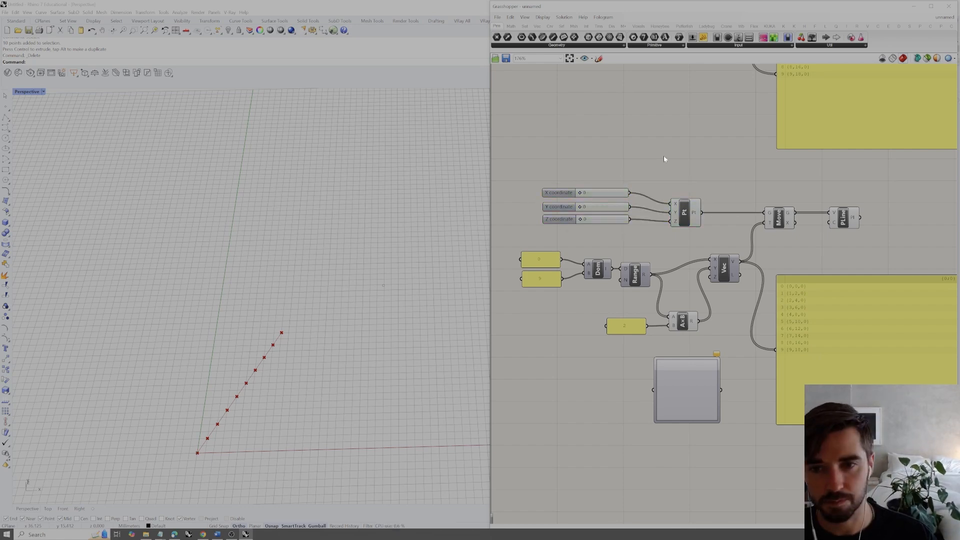
pyautogui.moveTo(656, 254); pyautogui.dragTo(497, 295)
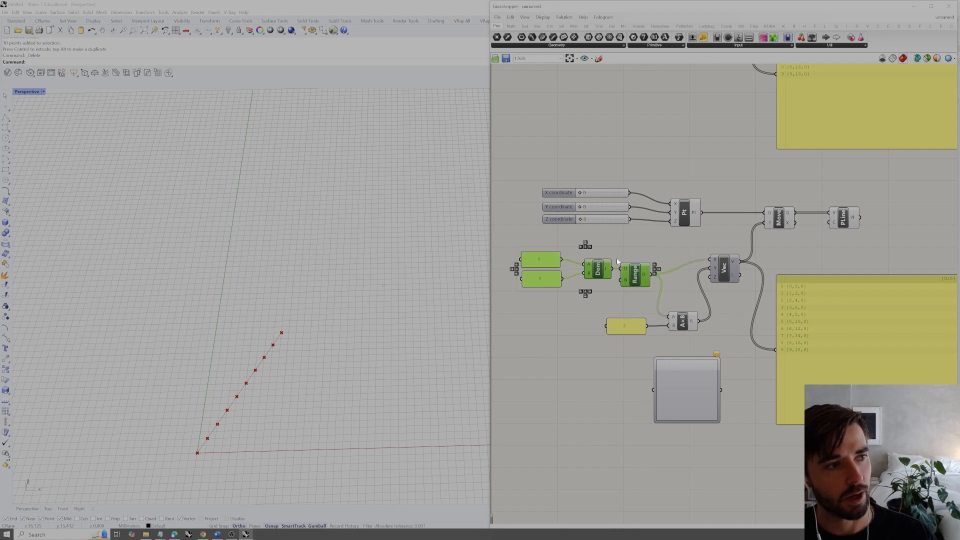
pyautogui.click(655, 250)
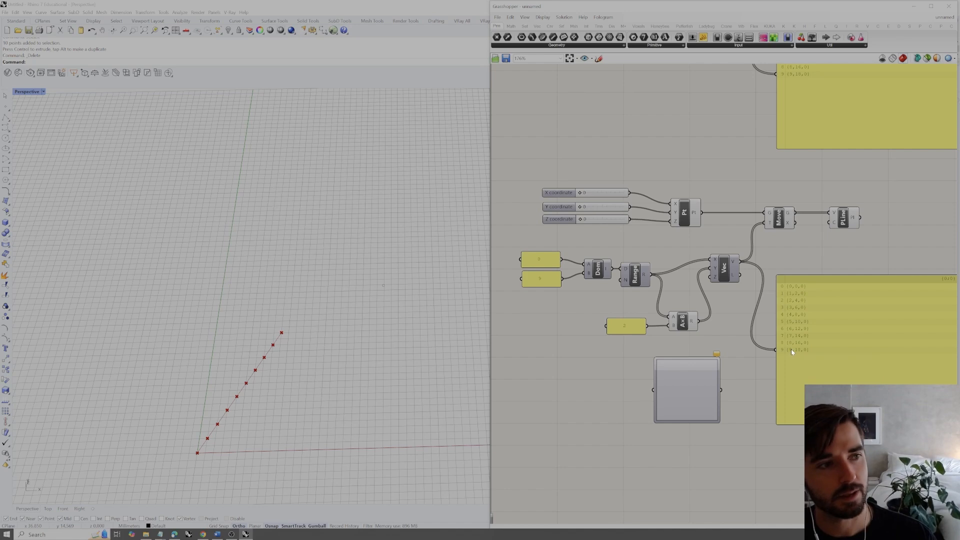
pyautogui.moveTo(728, 306); pyautogui.dragTo(599, 340)
pyautogui.click(603, 344)
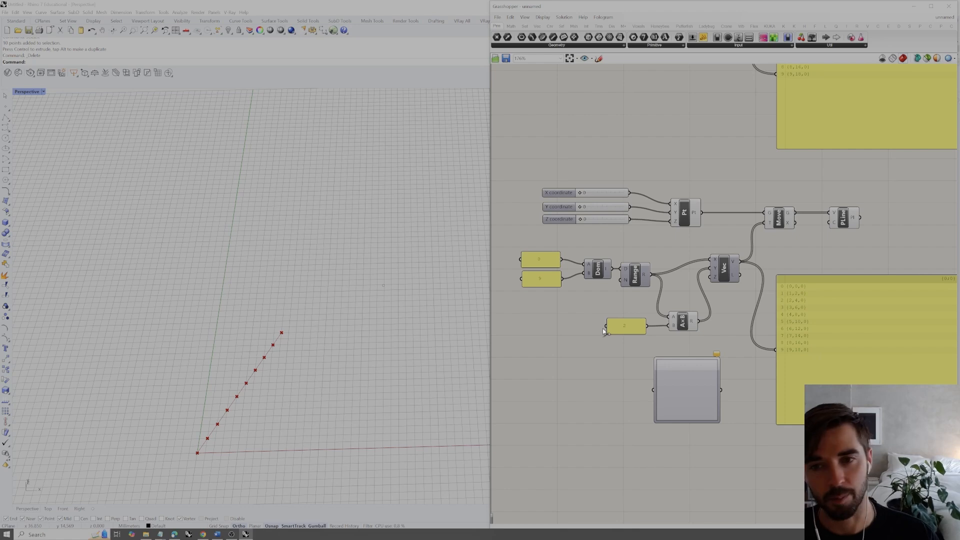
# Set the new Graph Mapper's graph type to Linear
pyautogui.click(690, 380)
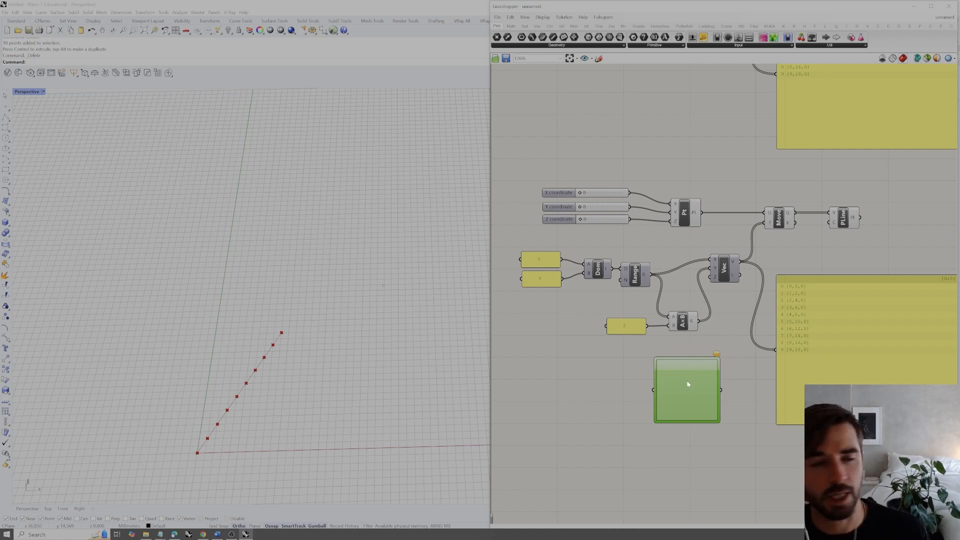
pyautogui.rightClick(690, 383)
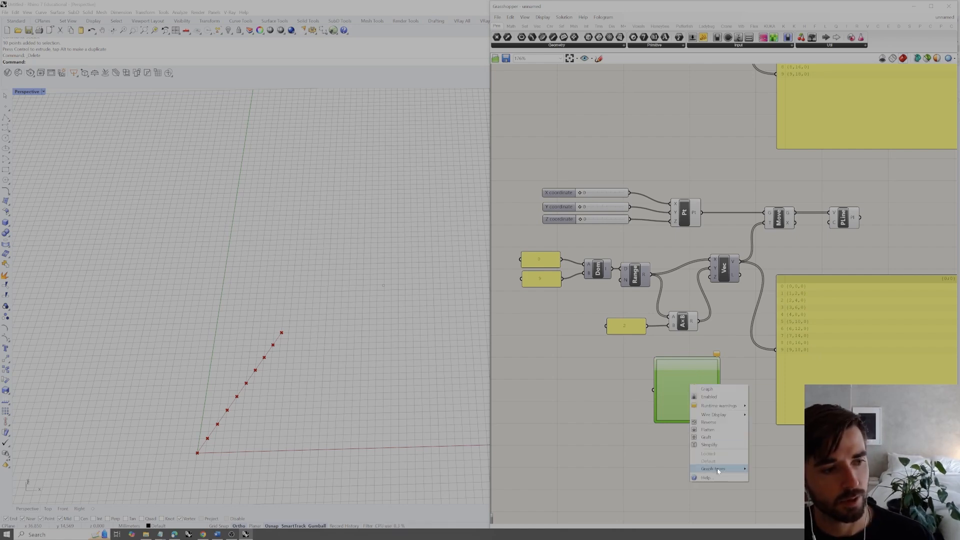
pyautogui.moveTo(718, 470)
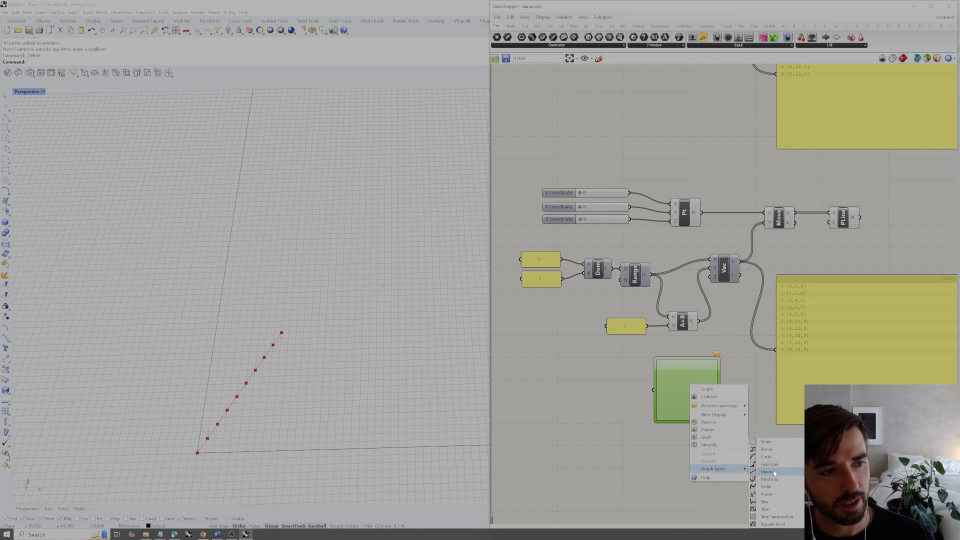
pyautogui.click(774, 472)
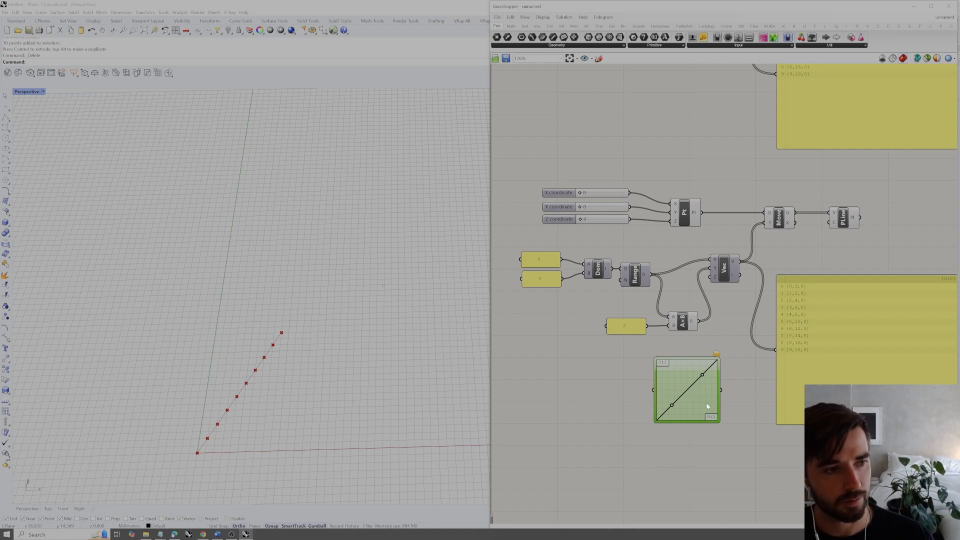
# Reposition the two handles of the linear graph to try different slopes, ending with a shallow line rising from near the origin
pyautogui.moveTo(702, 374)
pyautogui.mouseDown()
pyautogui.moveTo(671, 369)
pyautogui.moveTo(706, 369)
pyautogui.moveTo(705, 412)
pyautogui.moveTo(707, 377)
pyautogui.mouseUp()
pyautogui.moveTo(671, 413)
pyautogui.mouseDown()
pyautogui.moveTo(665, 393)
pyautogui.moveTo(661, 415)
pyautogui.moveTo(667, 397)
pyautogui.moveTo(669, 408)
pyautogui.mouseUp()
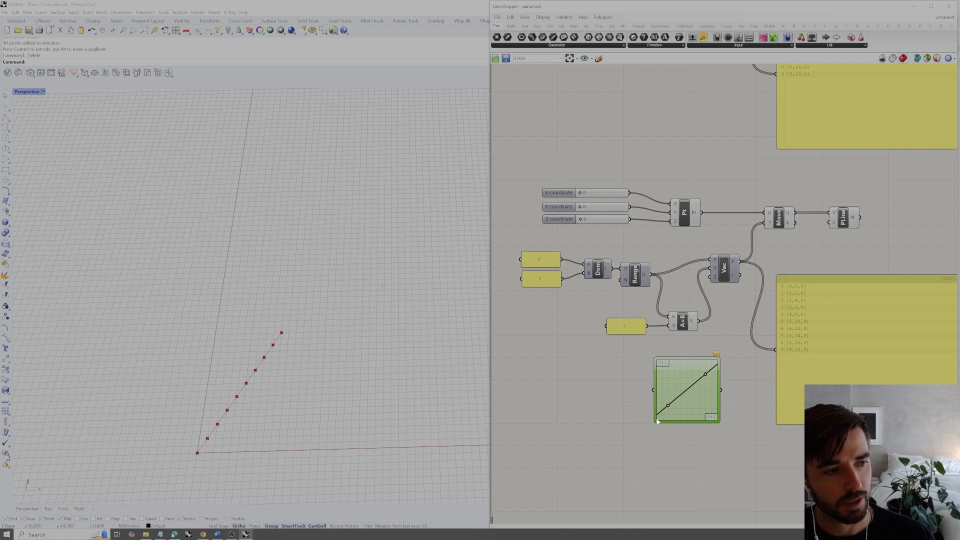
pyautogui.moveTo(669, 408); pyautogui.dragTo(667, 413)
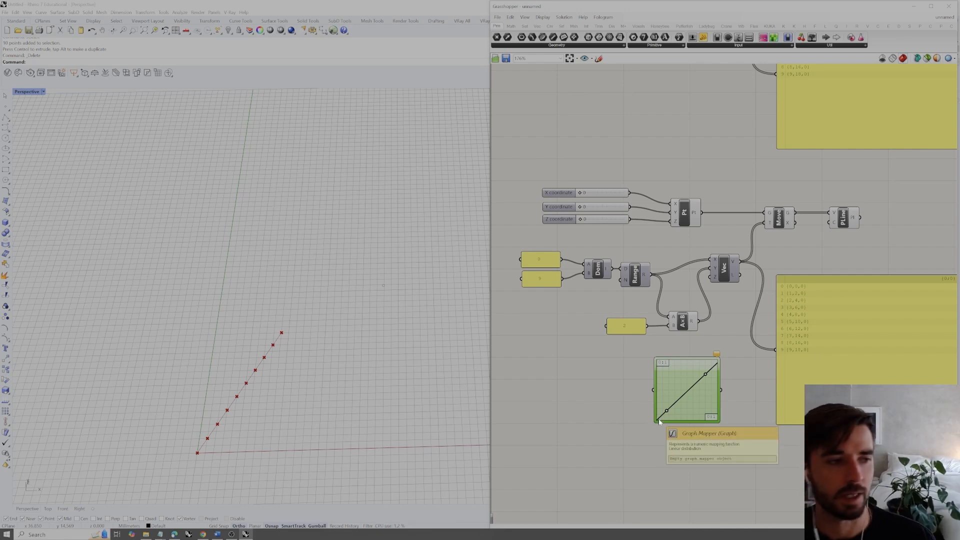
pyautogui.moveTo(705, 376); pyautogui.dragTo(676, 374)
pyautogui.moveTo(667, 410); pyautogui.dragTo(660, 413)
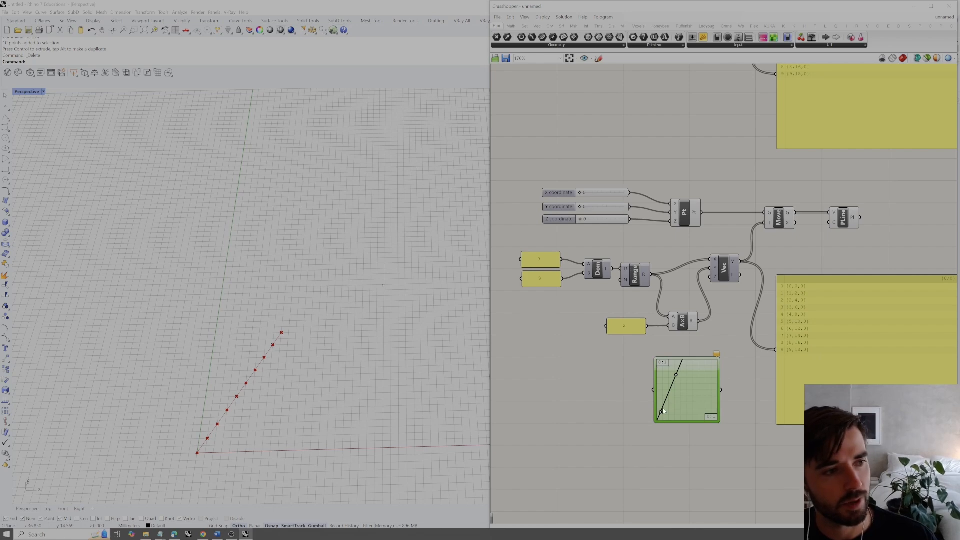
pyautogui.moveTo(677, 375); pyautogui.dragTo(660, 423)
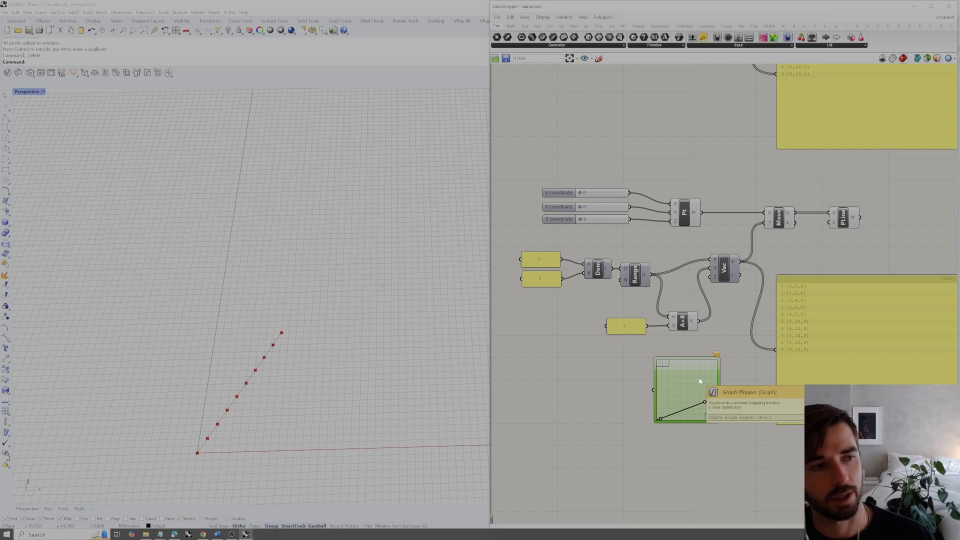
pyautogui.moveTo(699, 379); pyautogui.dragTo(701, 378)
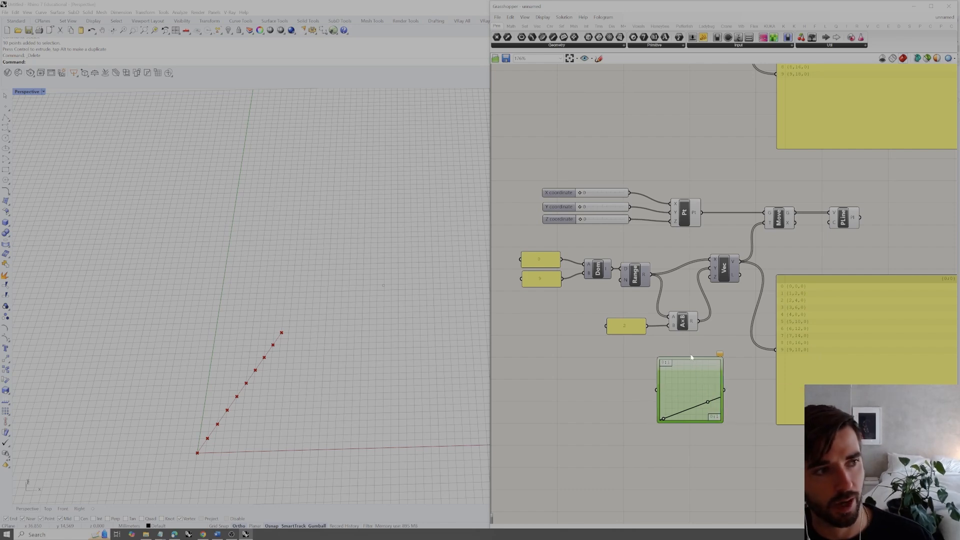
# Replace the Multiplication component and its factor panel by wiring the Range output through the Graph Mapper into the vector's Y input
pyautogui.moveTo(722, 307); pyautogui.dragTo(605, 342)
pyautogui.press('Delete')
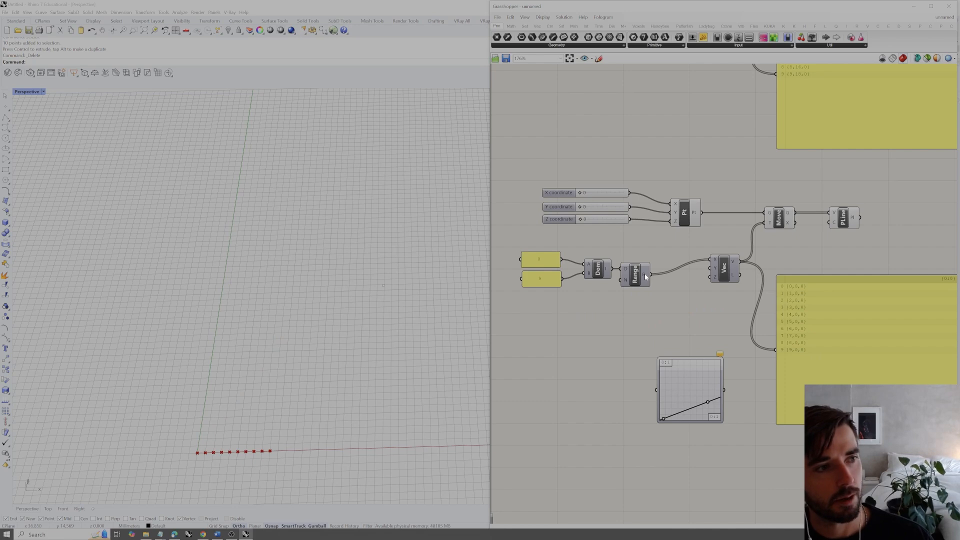
pyautogui.moveTo(650, 275); pyautogui.dragTo(657, 392)
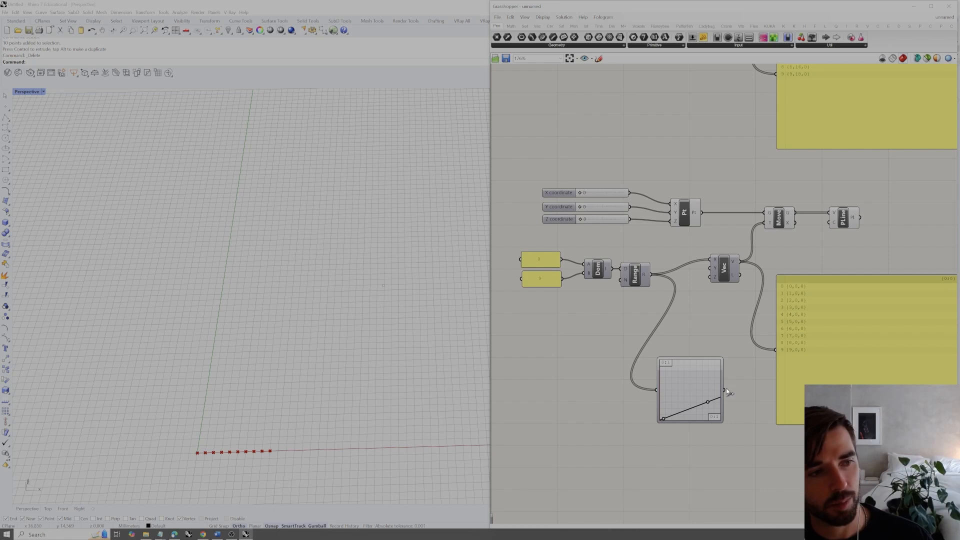
pyautogui.moveTo(725, 390); pyautogui.dragTo(708, 271)
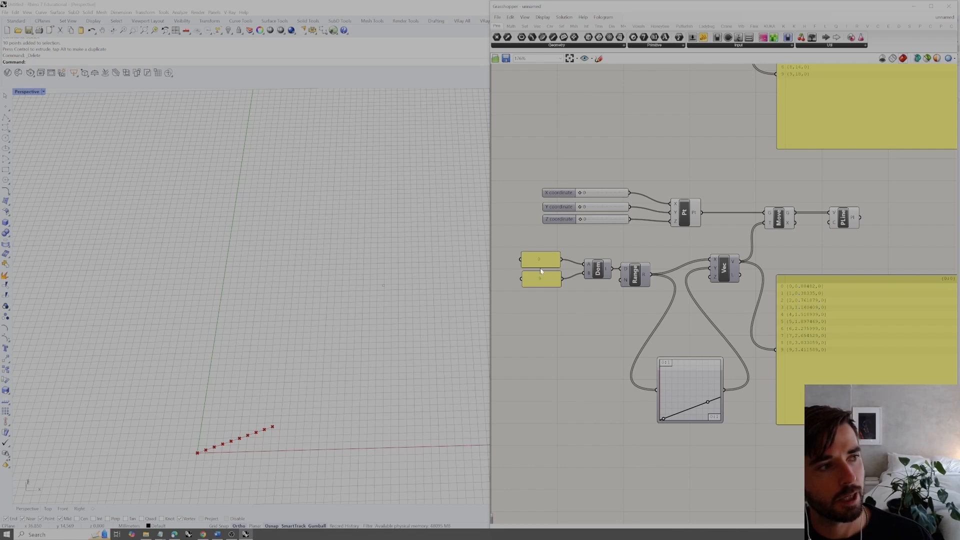
# Set the domain's end value panel to 0.9 and check the Range values and the resulting points in the viewport
pyautogui.moveTo(584, 242)
pyautogui.mouseDown()
pyautogui.moveTo(502, 296)
pyautogui.moveTo(571, 254)
pyautogui.mouseUp()
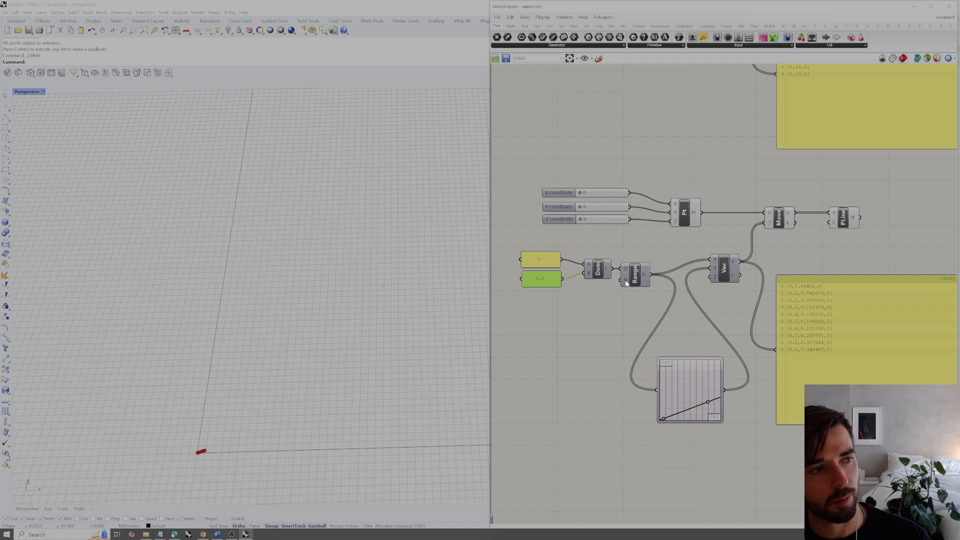
pyautogui.moveTo(644, 279)
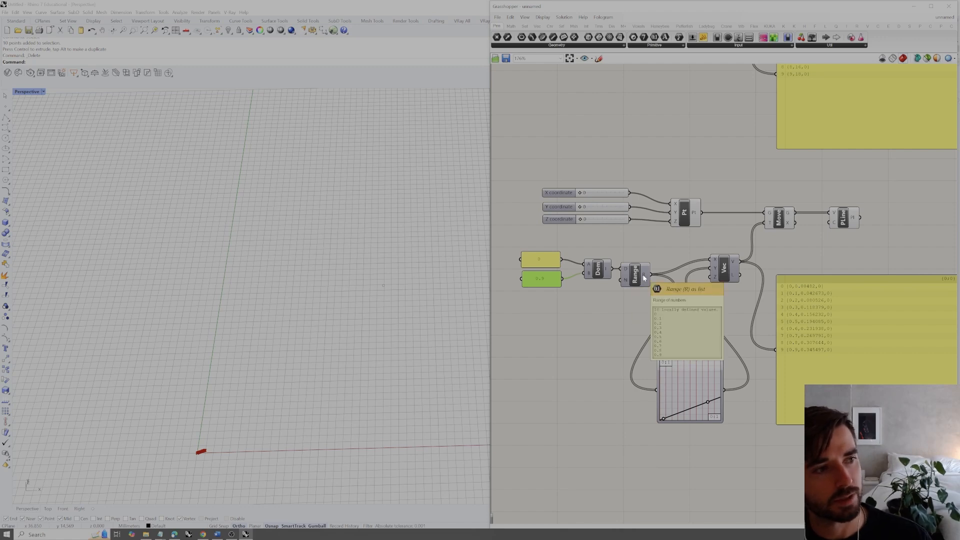
pyautogui.scroll(6, 286, 402)
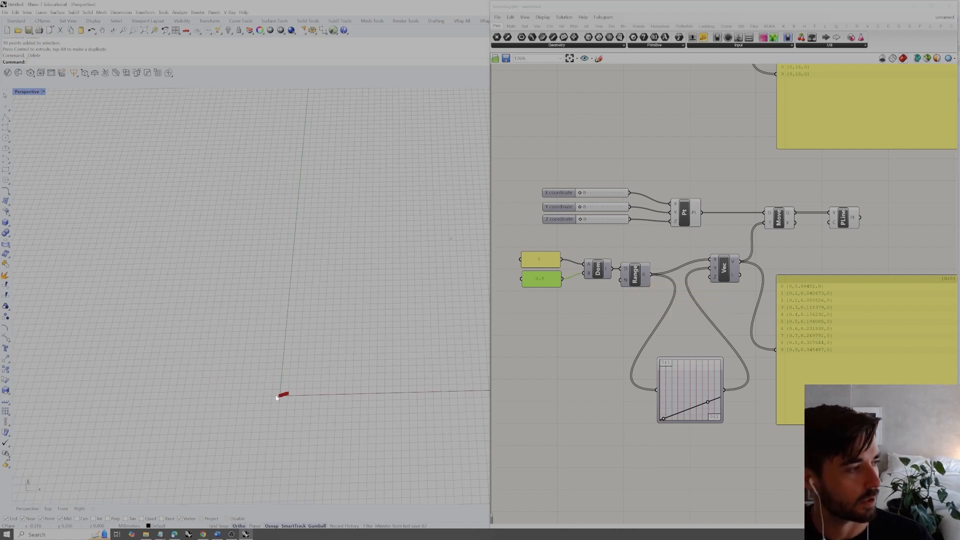
pyautogui.scroll(-5, 347, 257)
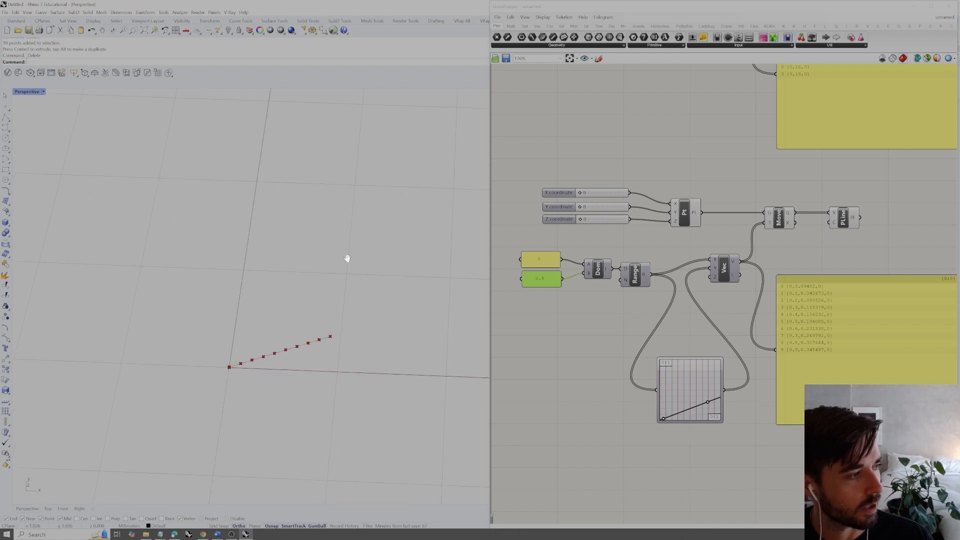
pyautogui.scroll(3, 322, 349)
pyautogui.keyDown('shift'); pyautogui.moveTo(321, 349); pyautogui.dragTo(332, 341, button='right'); pyautogui.keyUp('shift')
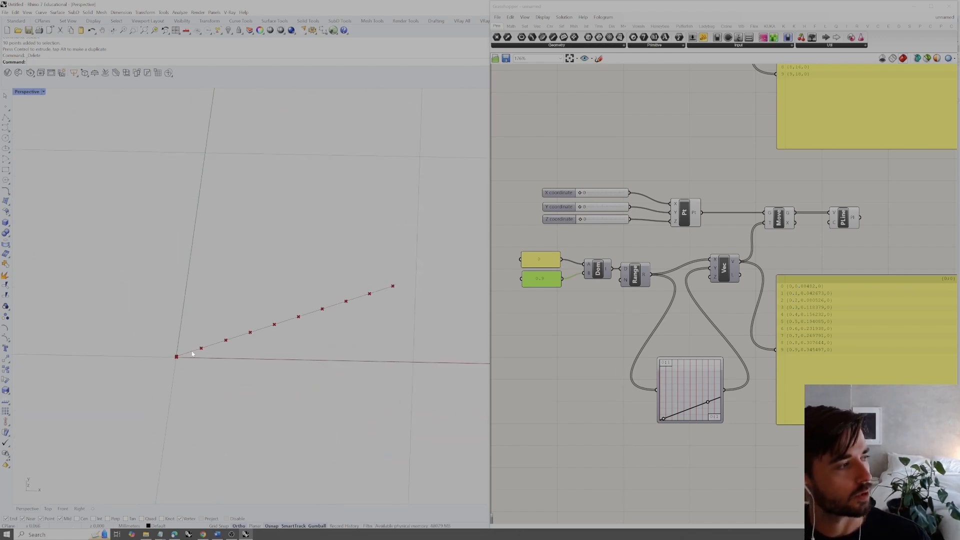
# Reshape the linear graph into a steeper line starting above zero, and check the moved points and polyline in the viewport
pyautogui.moveTo(708, 402); pyautogui.dragTo(700, 384)
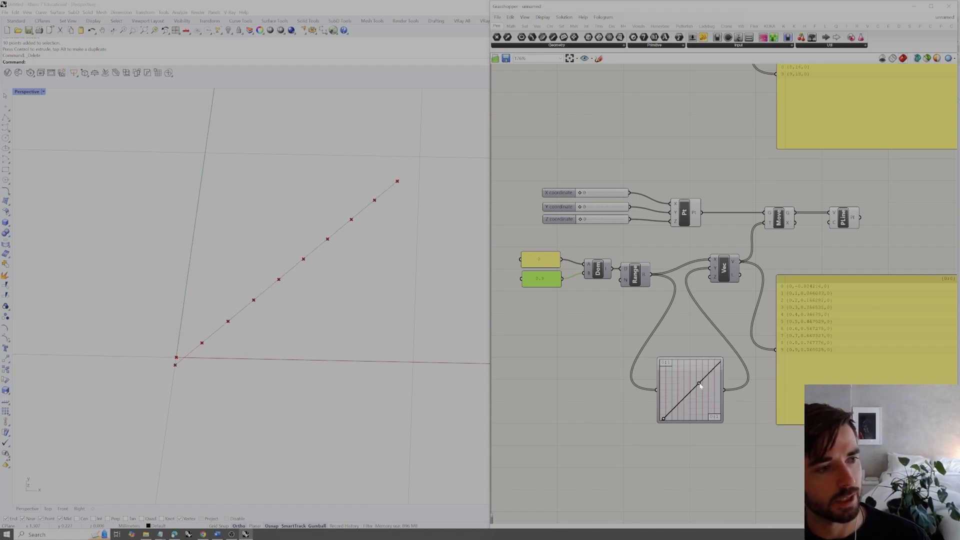
pyautogui.moveTo(663, 418); pyautogui.dragTo(701, 387)
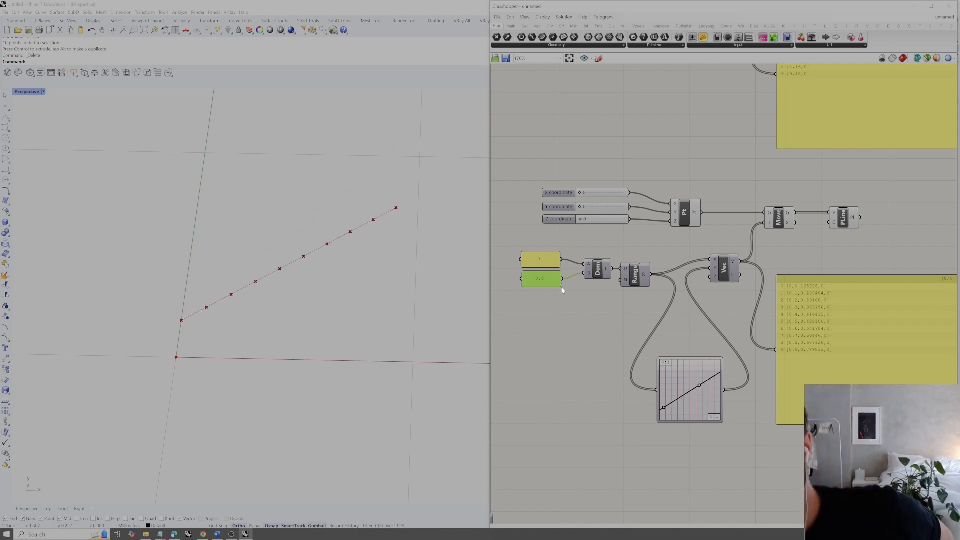
pyautogui.click(688, 379)
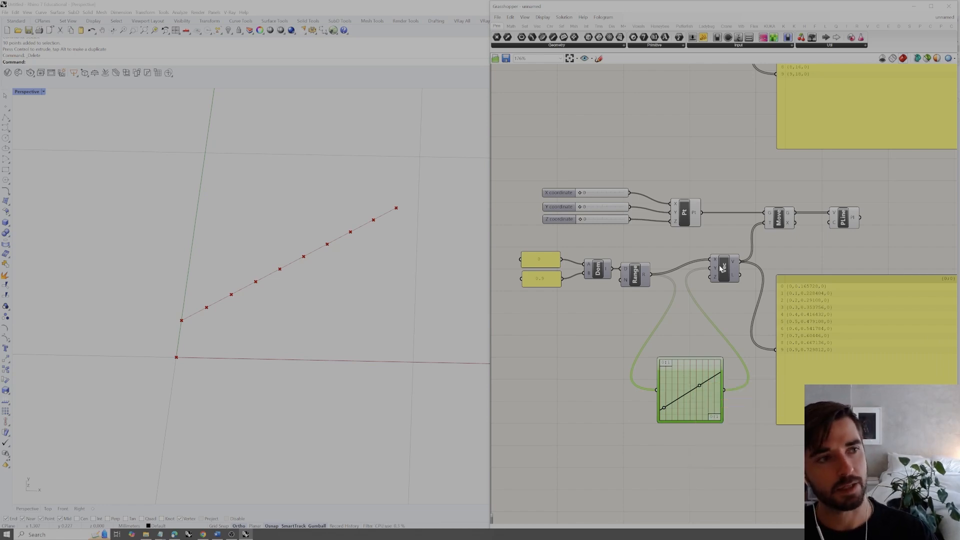
pyautogui.moveTo(717, 270)
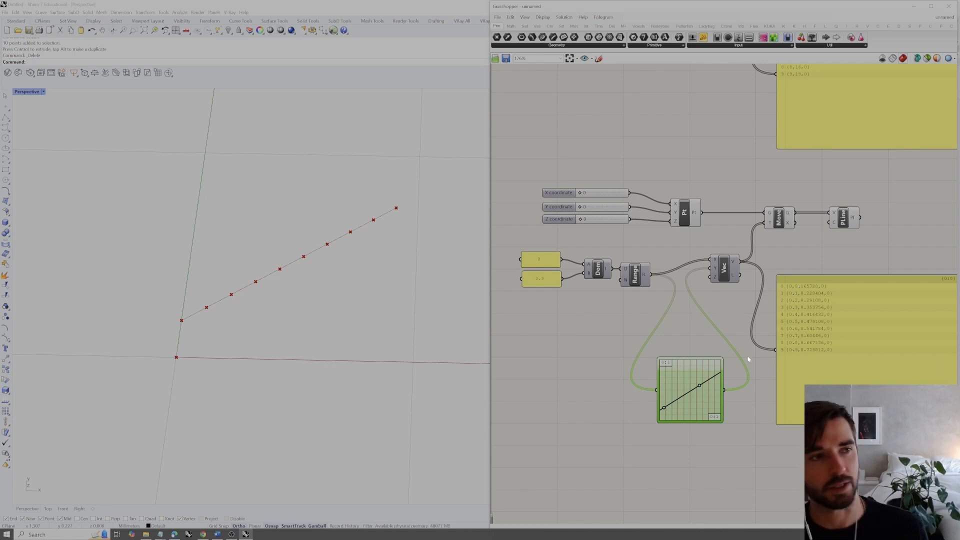
pyautogui.click(779, 212)
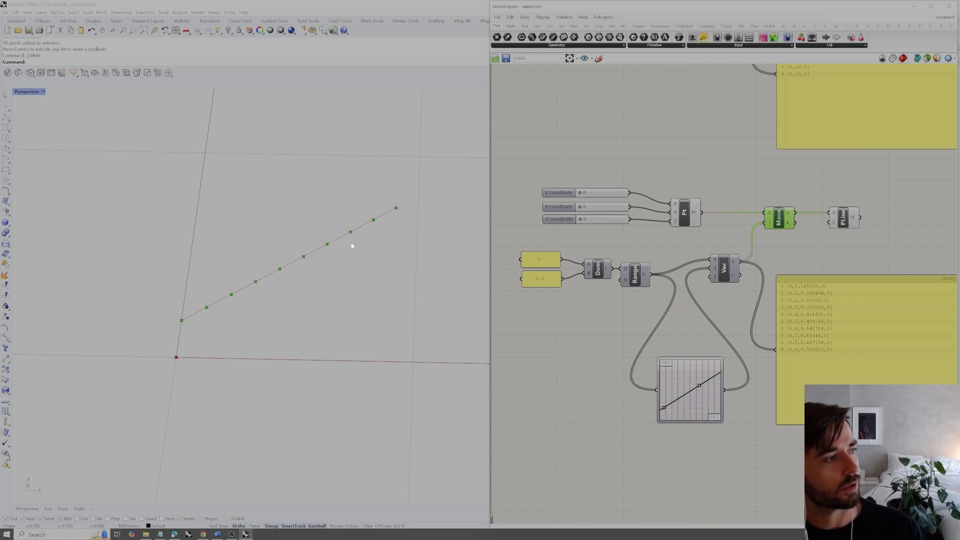
pyautogui.click(843, 219)
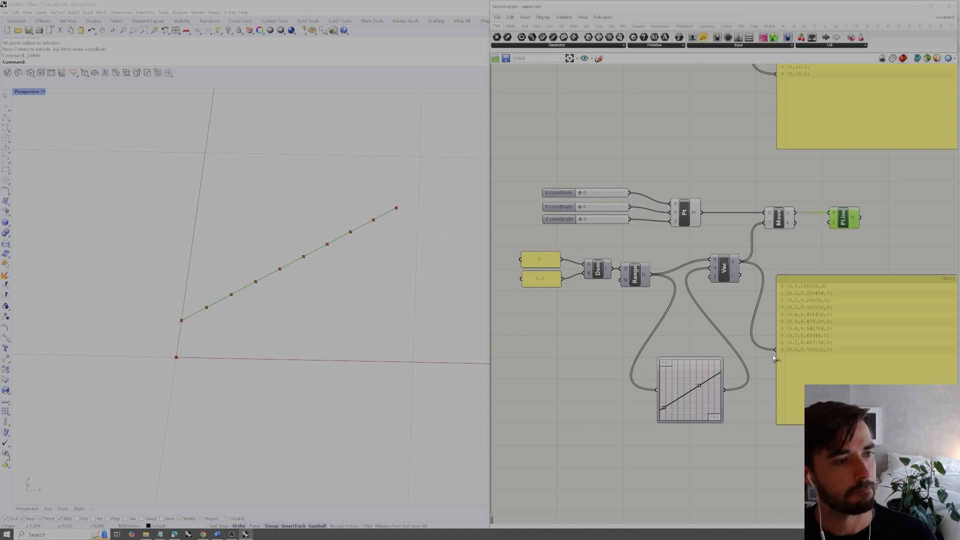
# Change the Graph Mapper to a Parabola graph and move its handles to form an arch that opens downward
pyautogui.rightClick(688, 375)
pyautogui.moveTo(723, 456)
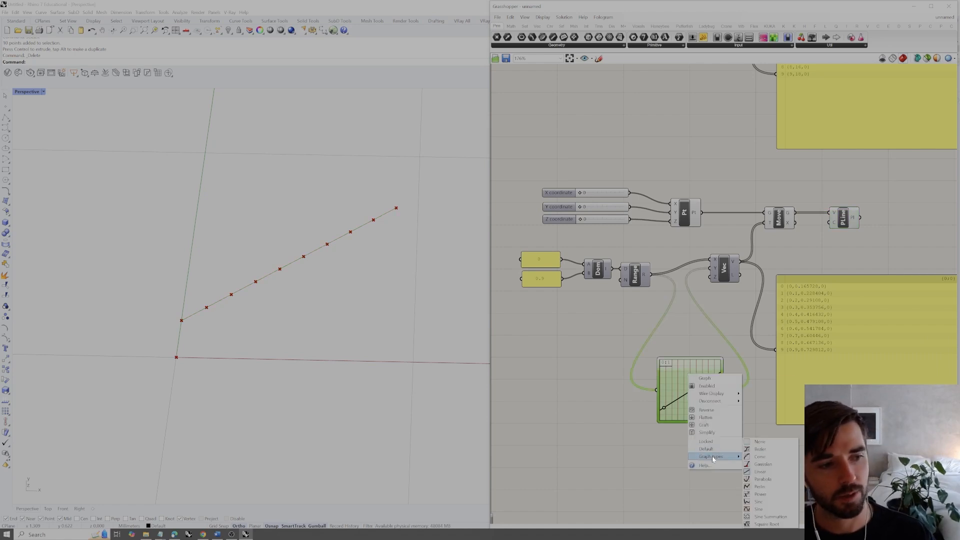
pyautogui.click(764, 479)
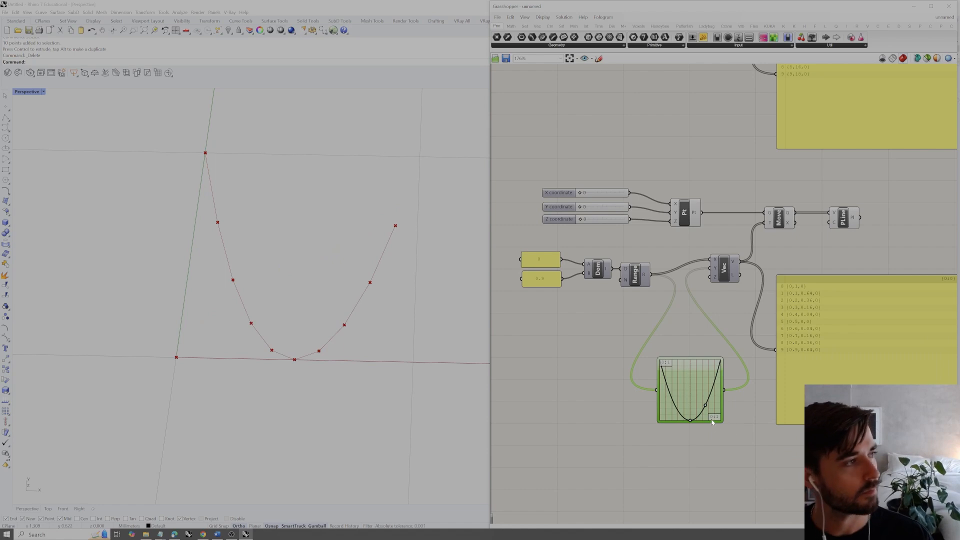
pyautogui.moveTo(691, 422); pyautogui.dragTo(681, 367)
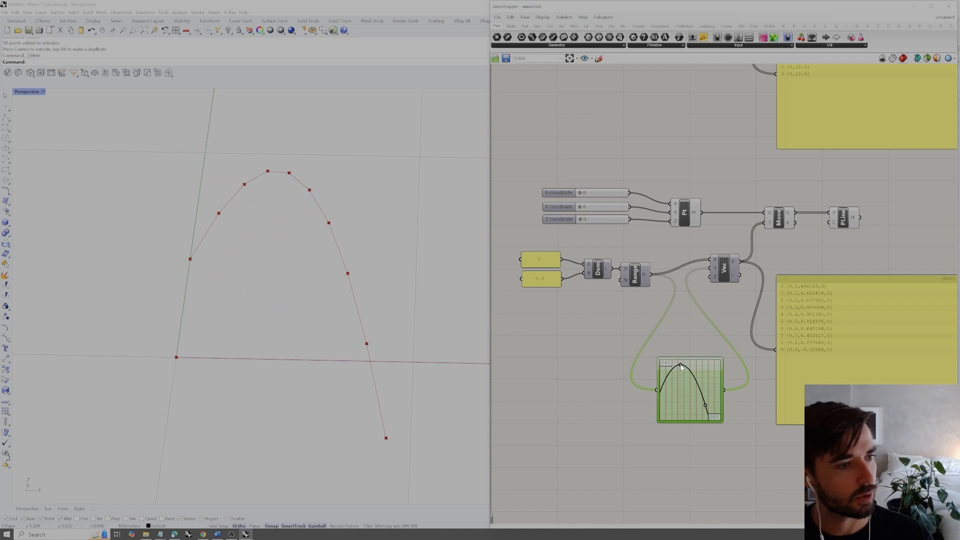
pyautogui.moveTo(707, 406)
pyautogui.mouseDown()
pyautogui.moveTo(693, 397)
pyautogui.moveTo(708, 401)
pyautogui.mouseUp()
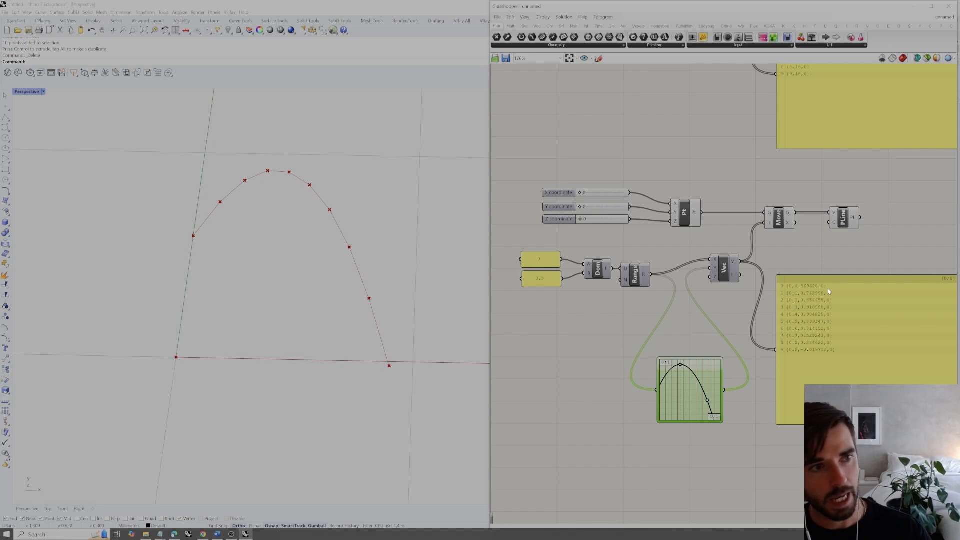
# Duplicate the whole Graph Mapper-based definition, including its output panel, and place the copy below the original
pyautogui.click(830, 269)
pyautogui.scroll(-3, 619, 283)
pyautogui.moveTo(866, 218); pyautogui.dragTo(537, 394)
pyautogui.moveTo(720, 250); pyautogui.dragTo(720, 419)
# Turn off the preview of the original parabola-based definition so only its copy displays in the viewport
pyautogui.moveTo(833, 217); pyautogui.dragTo(545, 370)
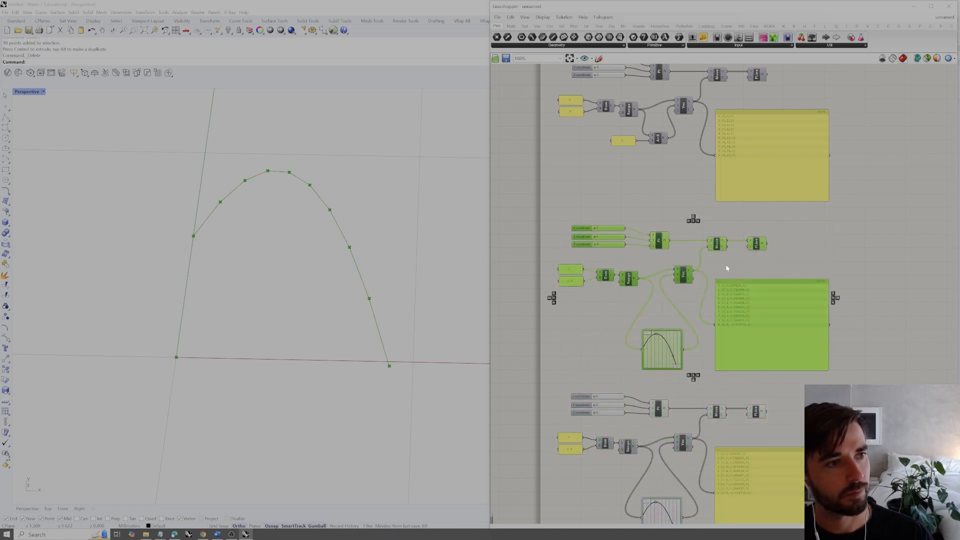
pyautogui.hotkey('ctrl', 'q')
pyautogui.click(765, 268)
pyautogui.moveTo(811, 342); pyautogui.dragTo(818, 239, button='right')
# Change the copied definition's Graph Mapper to a Sine graph and adjust its handle to form several repeating waves
pyautogui.click(663, 419)
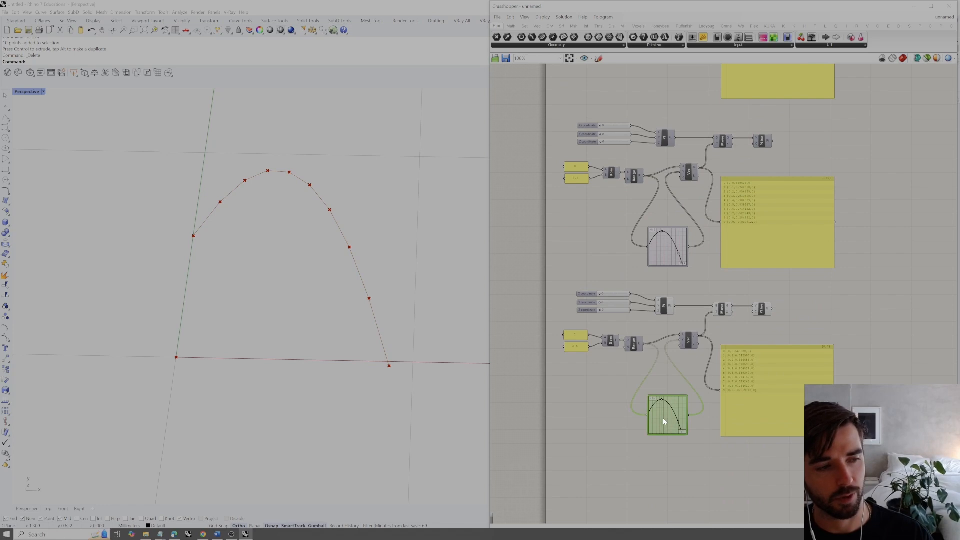
pyautogui.rightClick(665, 416)
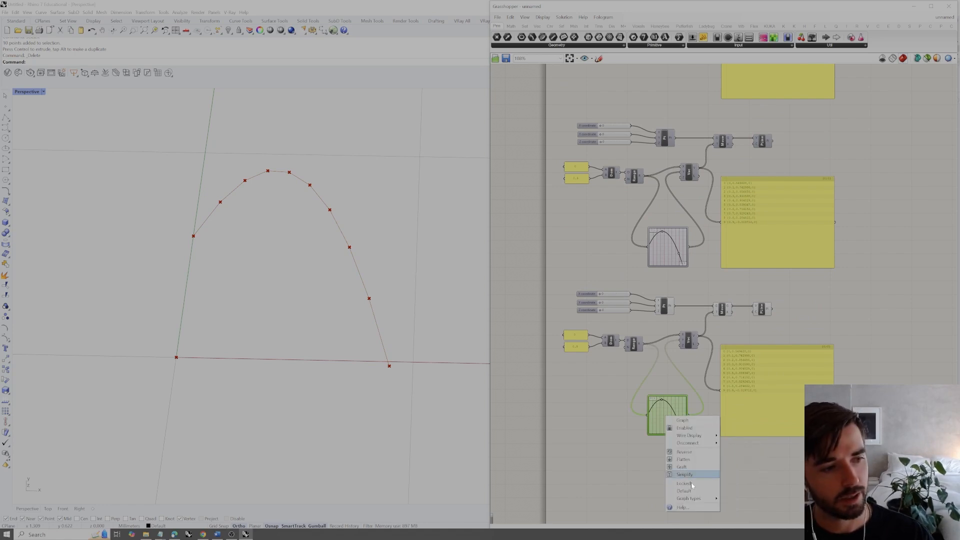
pyautogui.moveTo(691, 499)
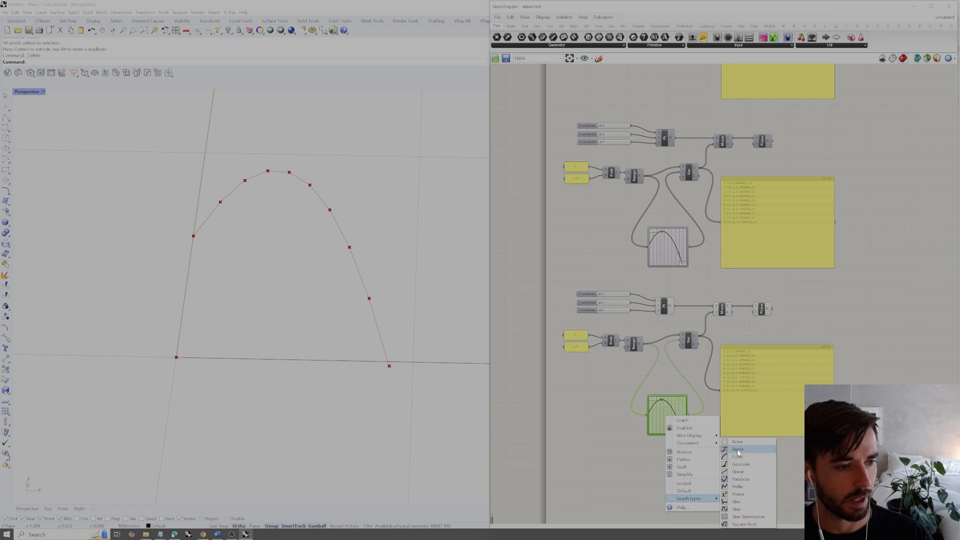
pyautogui.click(745, 509)
pyautogui.scroll(3, 672, 417)
pyautogui.moveTo(685, 410); pyautogui.dragTo(637, 423)
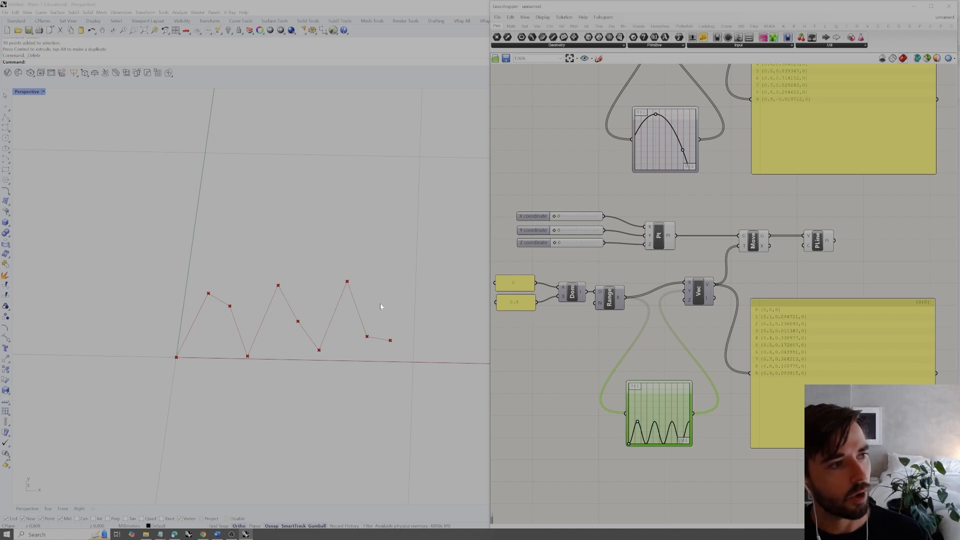
# Feed a panel with value 40 into the Range's step count and stretch the Graph Mapper's sine into one wide wave
pyautogui.click(595, 328)
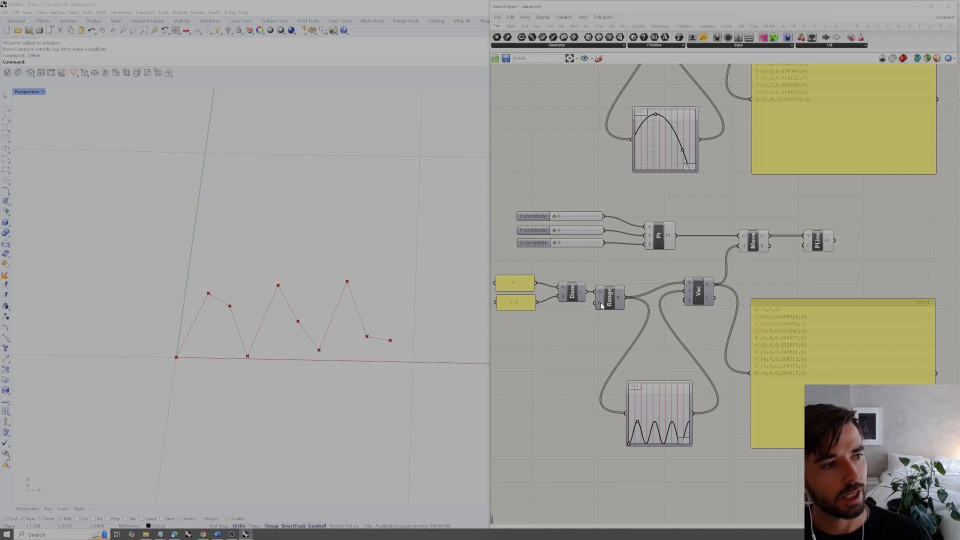
pyautogui.rightClick(601, 306)
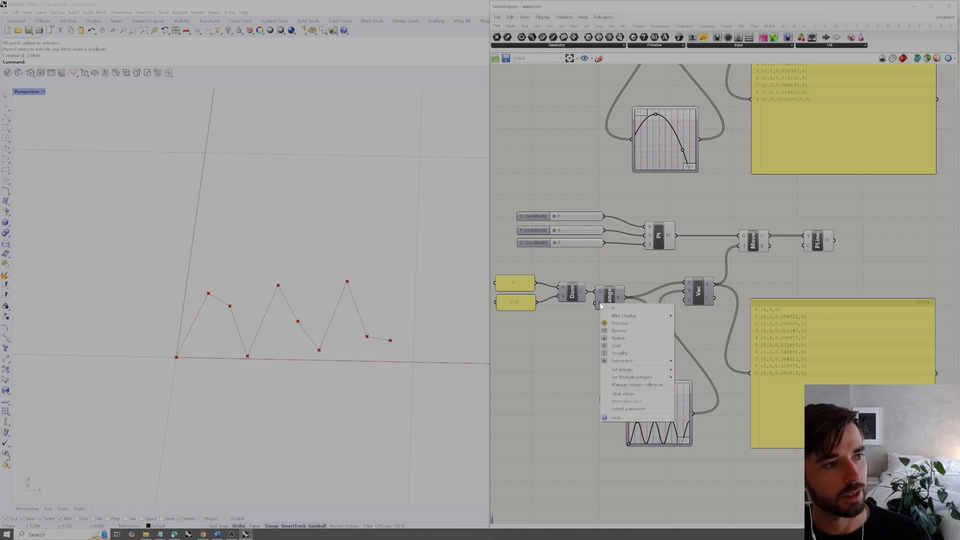
pyautogui.moveTo(629, 374)
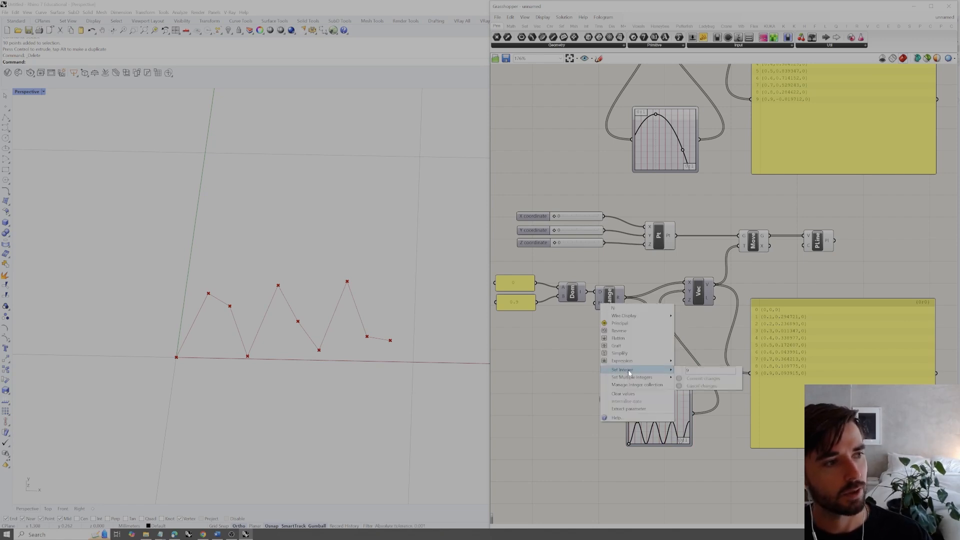
pyautogui.click(578, 352)
pyautogui.keyDown('alt'); pyautogui.moveTo(517, 306); pyautogui.dragTo(547, 331); pyautogui.keyUp('alt')
pyautogui.doubleClick(573, 337)
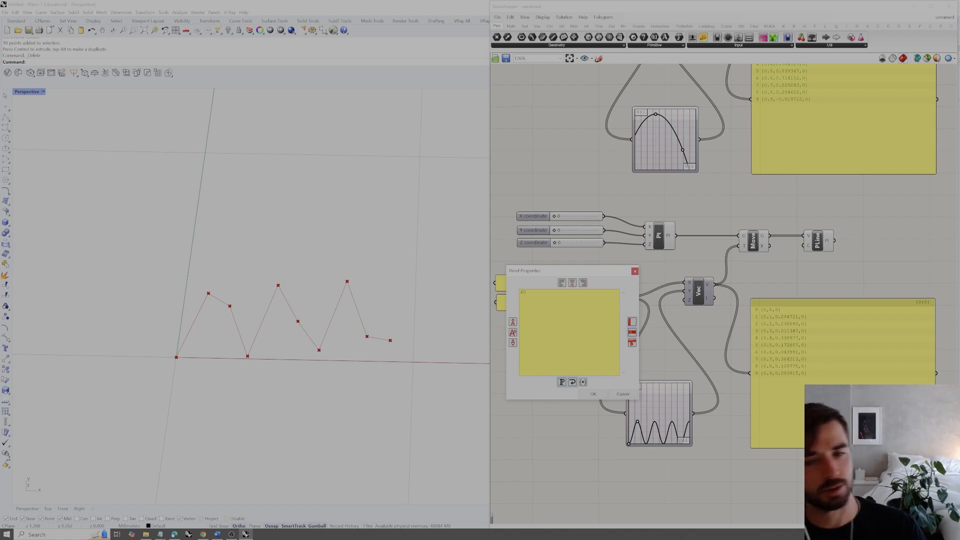
pyautogui.click(593, 395)
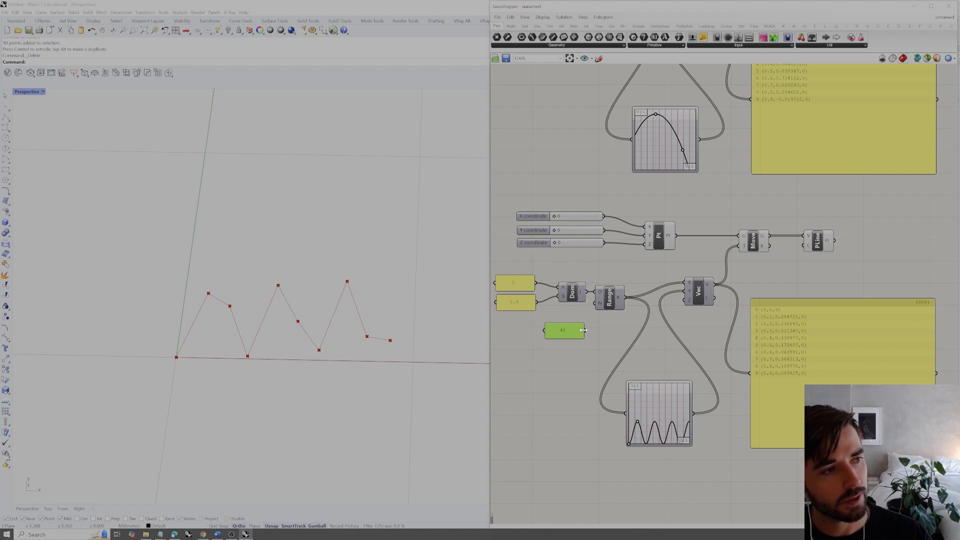
pyautogui.moveTo(596, 306); pyautogui.dragTo(599, 304)
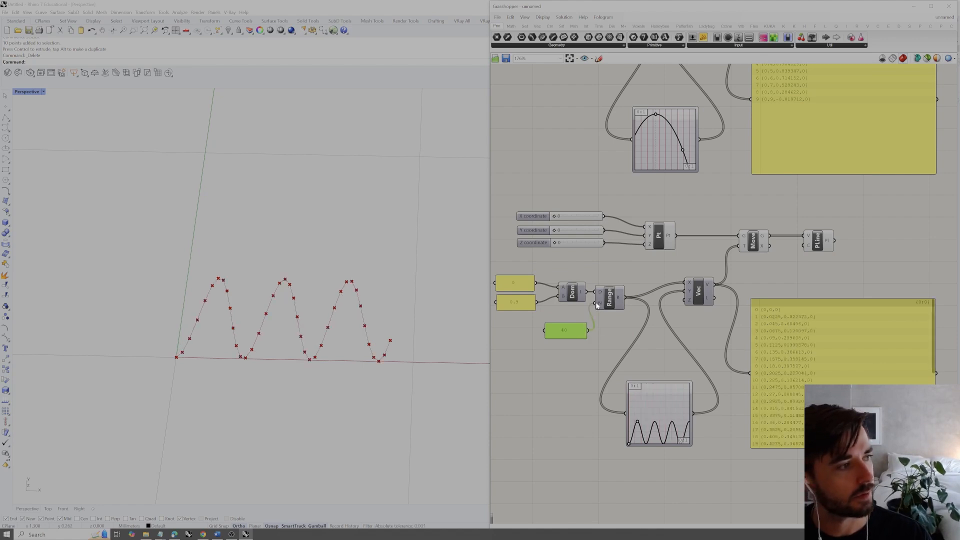
pyautogui.click(591, 364)
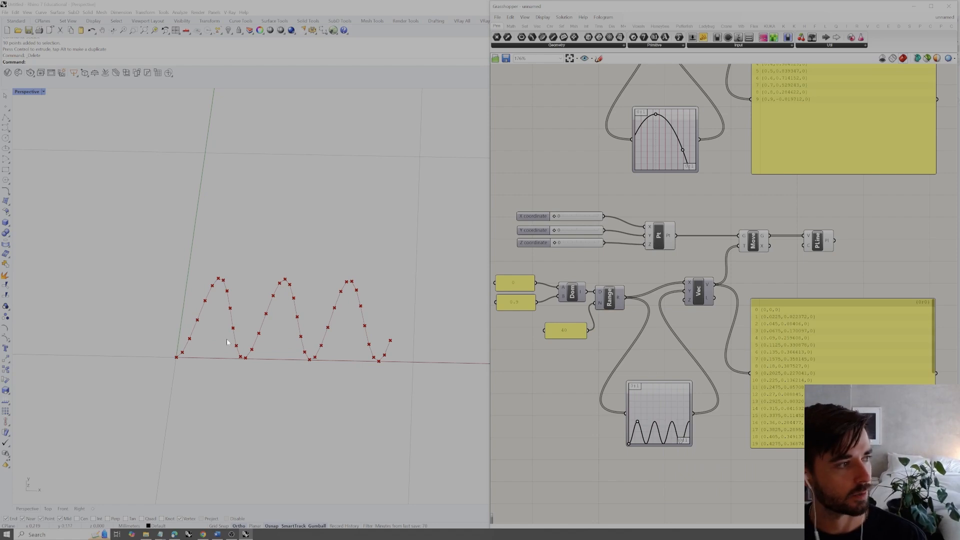
pyautogui.moveTo(638, 422)
pyautogui.mouseDown()
pyautogui.moveTo(683, 418)
pyautogui.moveTo(641, 409)
pyautogui.moveTo(658, 417)
pyautogui.moveTo(654, 425)
pyautogui.mouseUp()
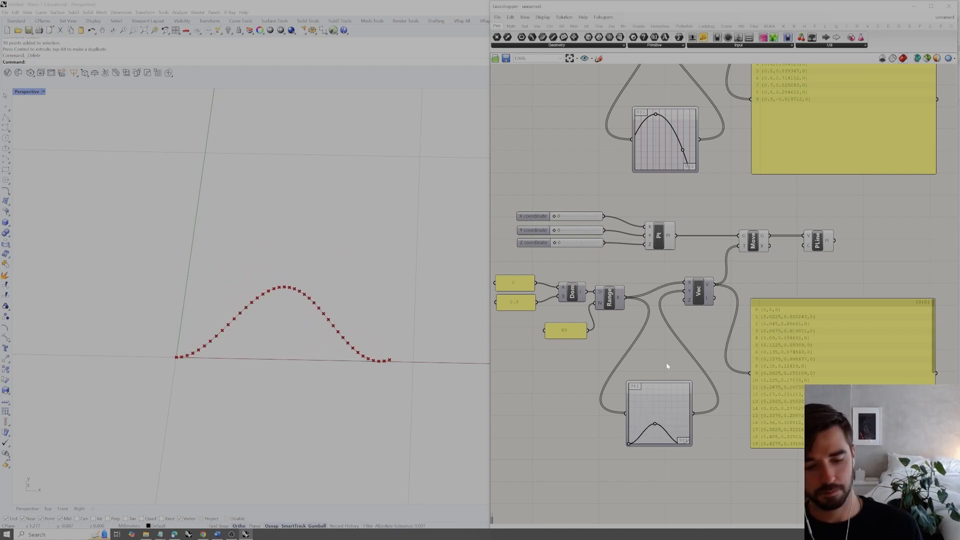
# Duplicate the sine-based definition below the original and turn off the original's preview
pyautogui.scroll(-2, 762, 295)
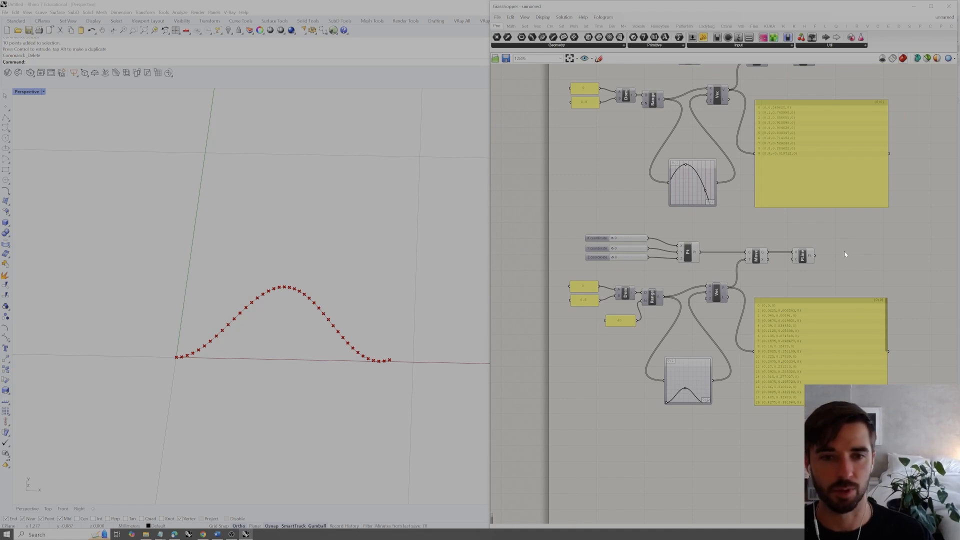
pyautogui.scroll(-2, 845, 255)
pyautogui.moveTo(806, 270); pyautogui.dragTo(843, 319, button='right')
pyautogui.moveTo(857, 416); pyautogui.dragTo(569, 243)
pyautogui.keyDown('alt'); pyautogui.moveTo(668, 265); pyautogui.dragTo(673, 410); pyautogui.keyUp('alt')
pyautogui.moveTo(816, 247); pyautogui.dragTo(585, 345)
pyautogui.rightClick(738, 281)
pyautogui.click(758, 293)
pyautogui.click(879, 271)
# Delete the PolyLine component in the new copy and add a Nurbs Curve component beside Move
pyautogui.moveTo(800, 357); pyautogui.dragTo(808, 274, button='right')
pyautogui.scroll(3, 762, 340)
pyautogui.moveTo(791, 296); pyautogui.dragTo(754, 341)
pyautogui.press('Delete')
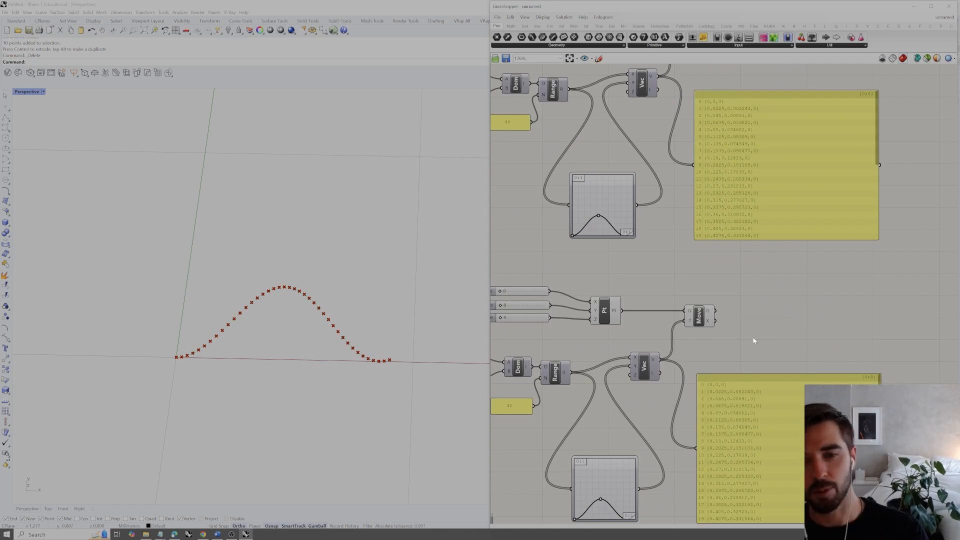
pyautogui.doubleClick(768, 313)
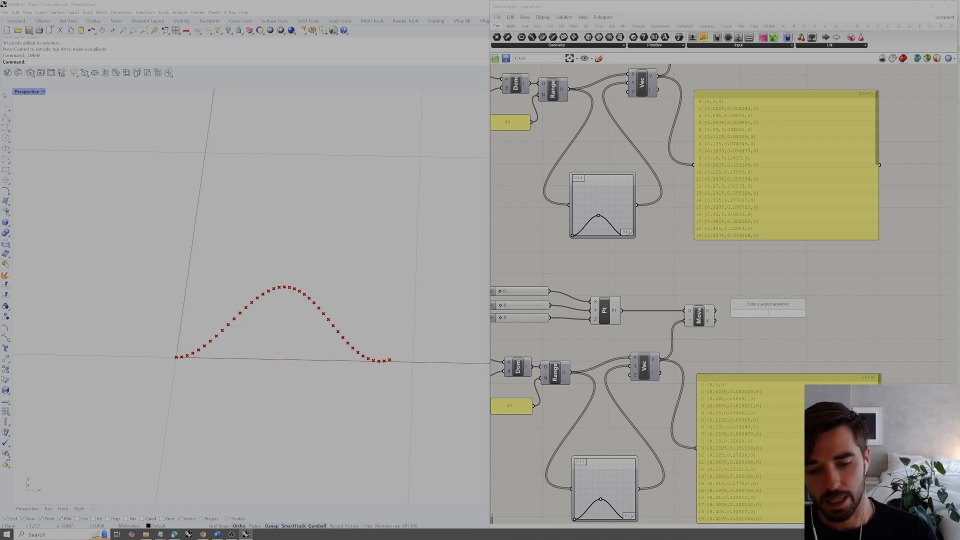
pyautogui.write('curve')
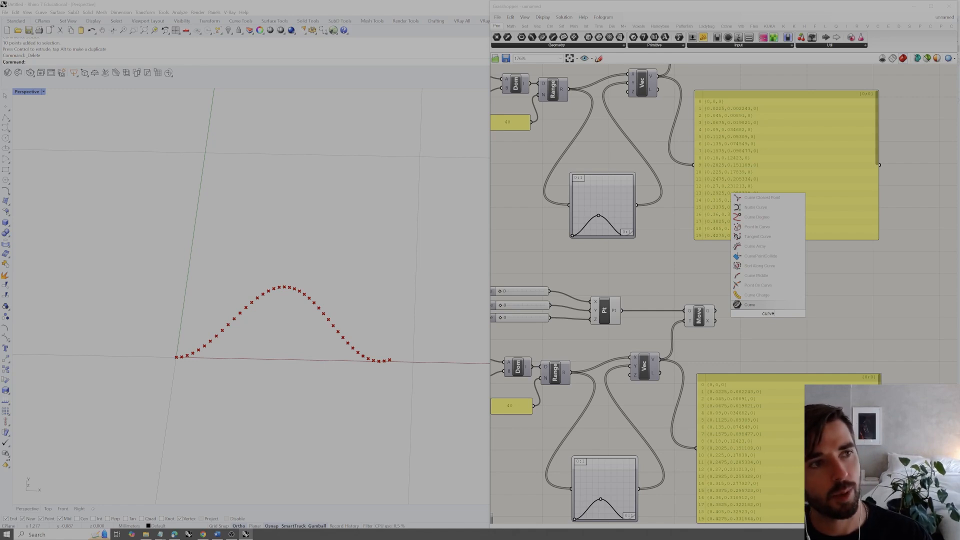
pyautogui.click(758, 207)
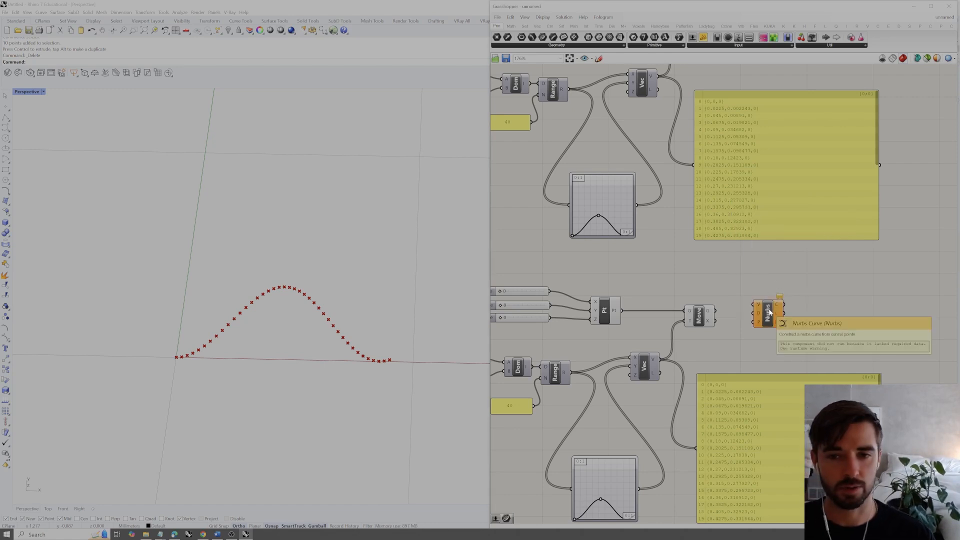
pyautogui.moveTo(770, 312); pyautogui.dragTo(767, 319)
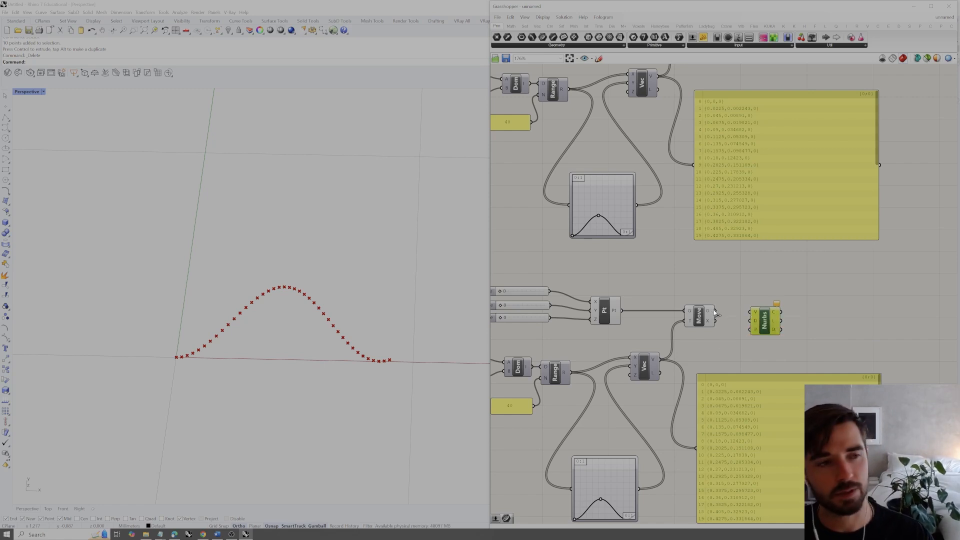
pyautogui.moveTo(764, 297); pyautogui.dragTo(761, 315, button='right')
pyautogui.moveTo(763, 338); pyautogui.dragTo(764, 347)
pyautogui.click(764, 317)
pyautogui.scroll(-2, 759, 306)
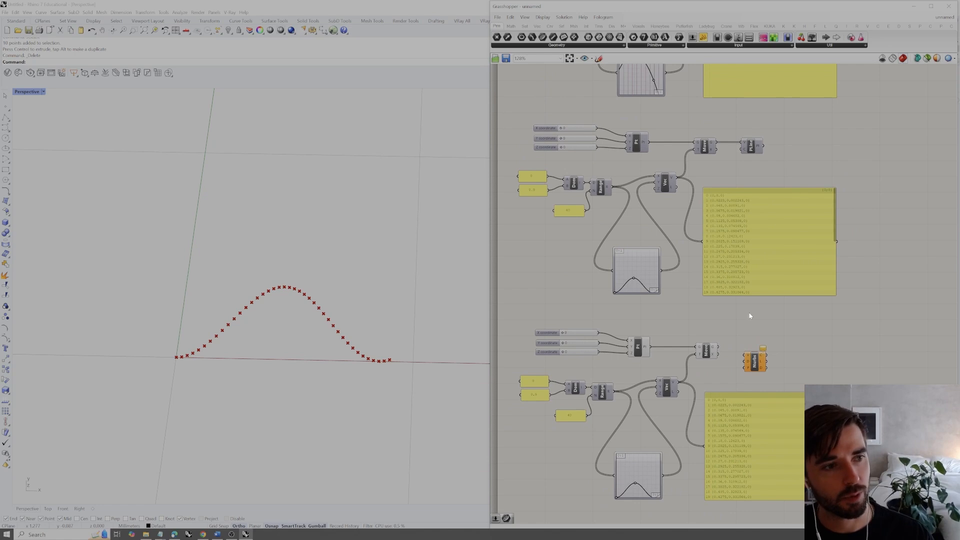
# Add a PolyLine component above the Nurbs Curve and connect Move's geometry output to its vertices
pyautogui.doubleClick(756, 332)
pyautogui.write('polyl')
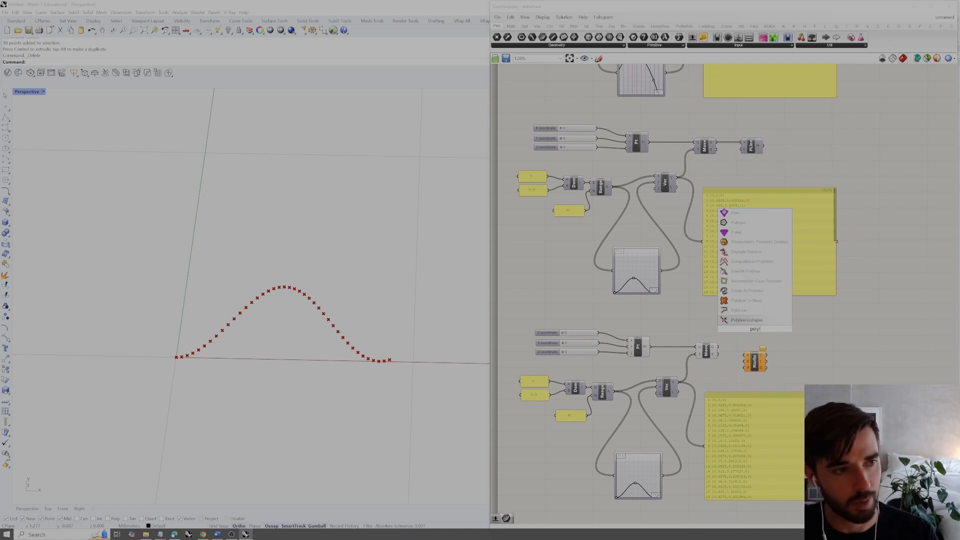
pyautogui.press('Return')
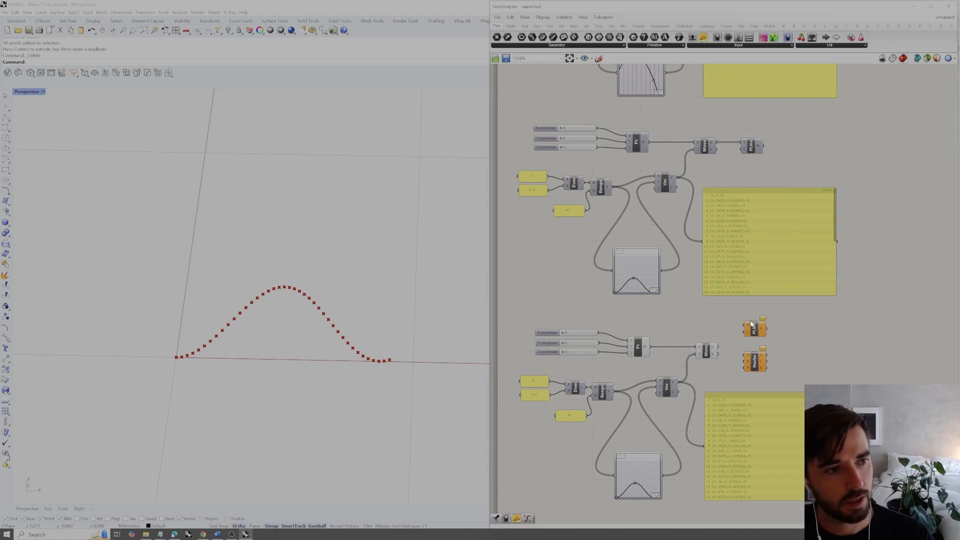
pyautogui.moveTo(719, 347); pyautogui.dragTo(756, 331)
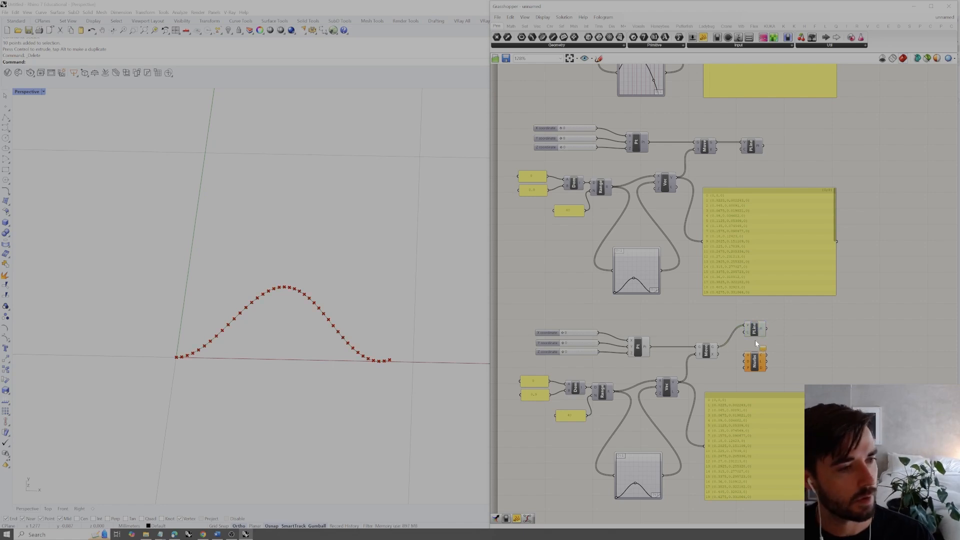
# Turn off the preview of the copy's point and Move components so the point markers are hidden
pyautogui.scroll(2, 755, 341)
pyautogui.moveTo(709, 321); pyautogui.dragTo(587, 375)
pyautogui.rightClick(649, 328)
pyautogui.click(670, 338)
pyautogui.click(682, 319)
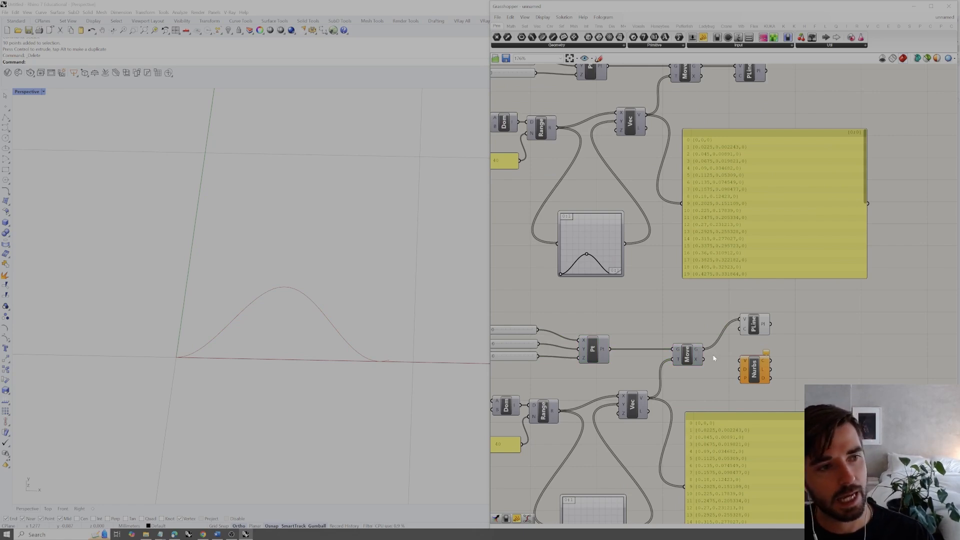
# Connect Move's geometry output to the Nurbs Curve's vertices input and highlight the curve in the viewport
pyautogui.click(697, 352)
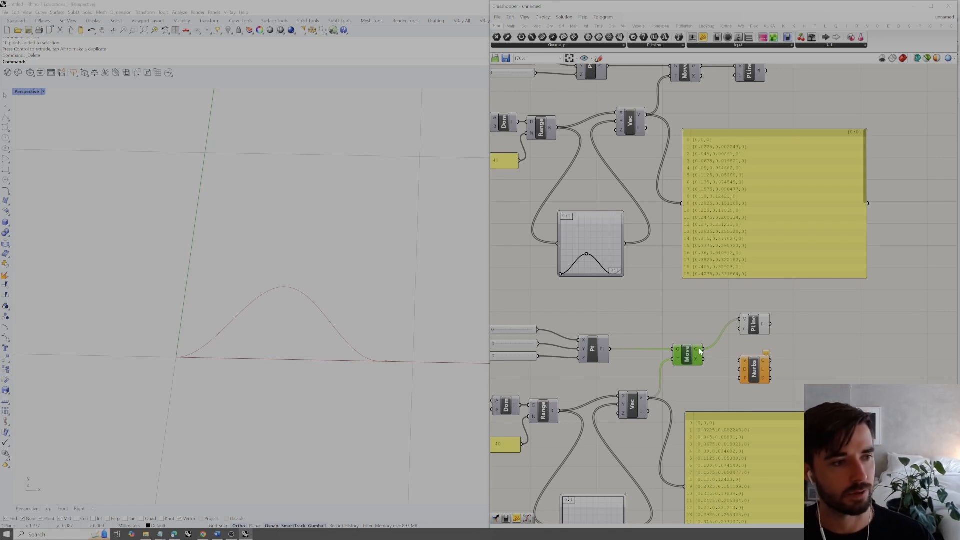
pyautogui.moveTo(705, 351); pyautogui.dragTo(748, 366)
pyautogui.click(762, 371)
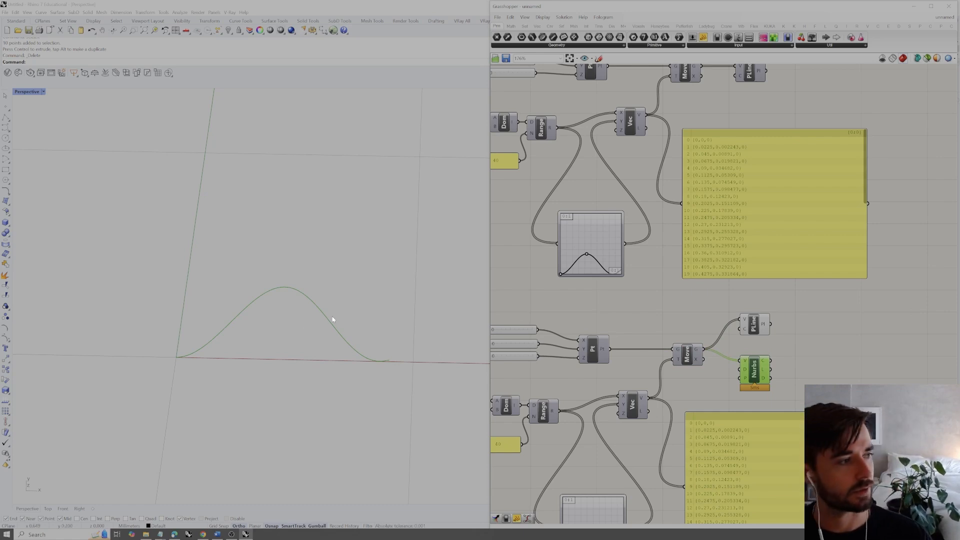
# Lower the copy's Range step count panel in stages to 10 and finally 6, checking both curves in the viewport
pyautogui.moveTo(619, 344); pyautogui.dragTo(709, 320, button='right')
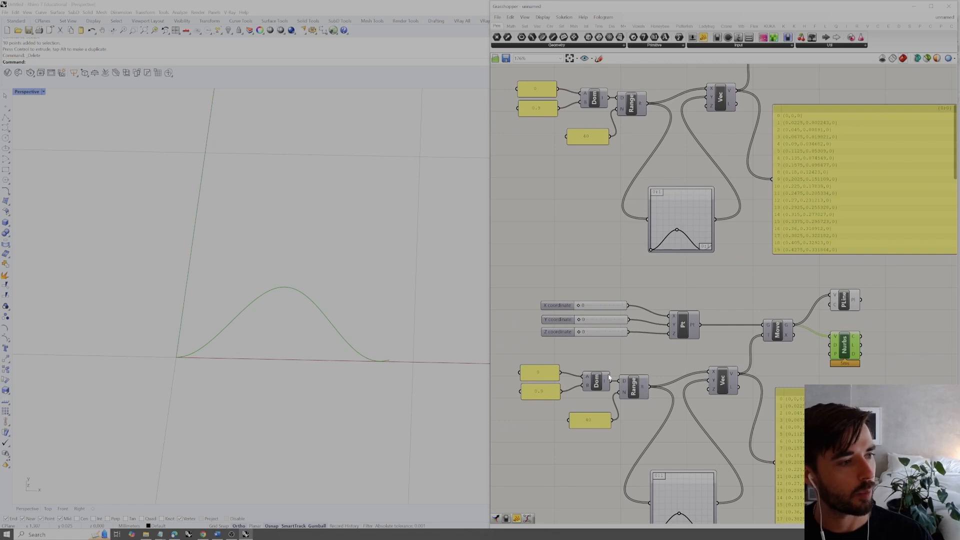
pyautogui.doubleClick(597, 423)
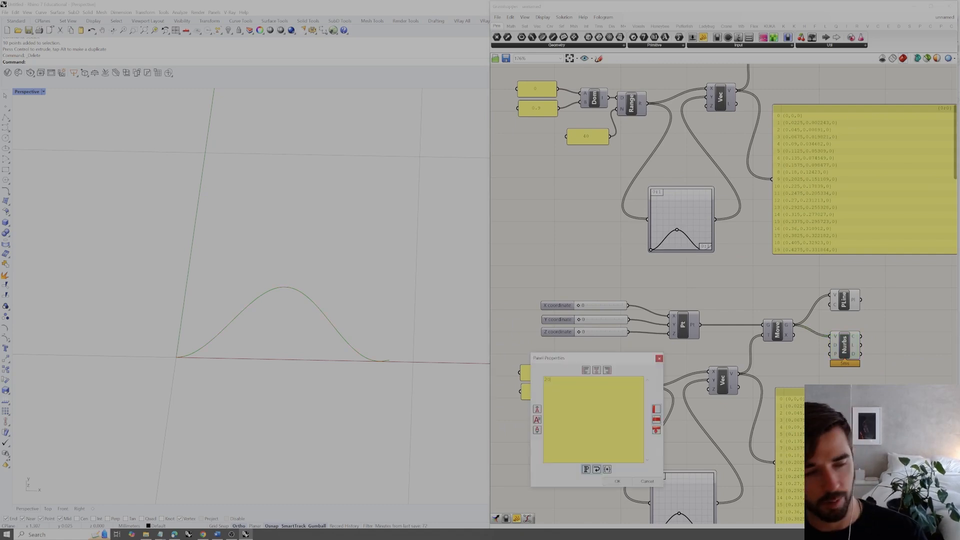
pyautogui.click(627, 482)
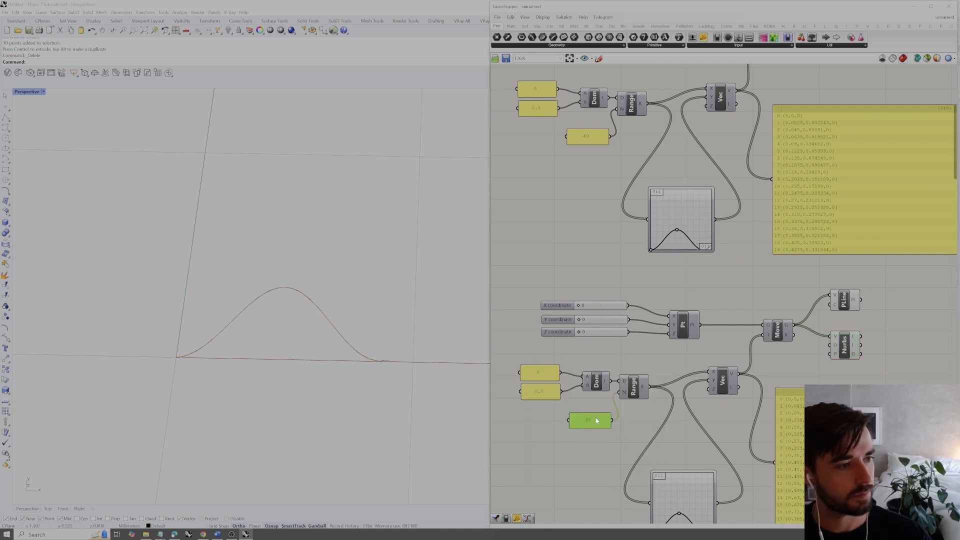
pyautogui.doubleClick(596, 421)
pyautogui.click(612, 479)
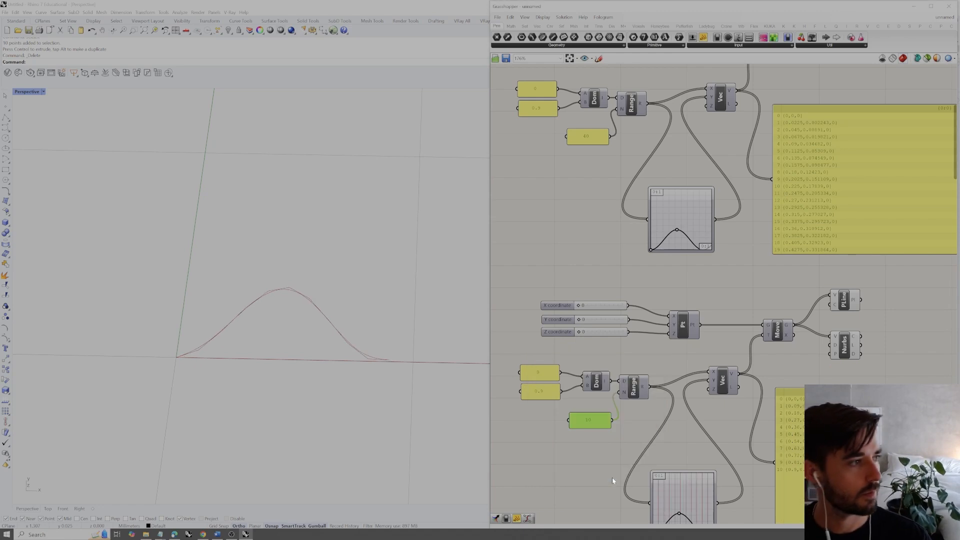
pyautogui.doubleClick(593, 423)
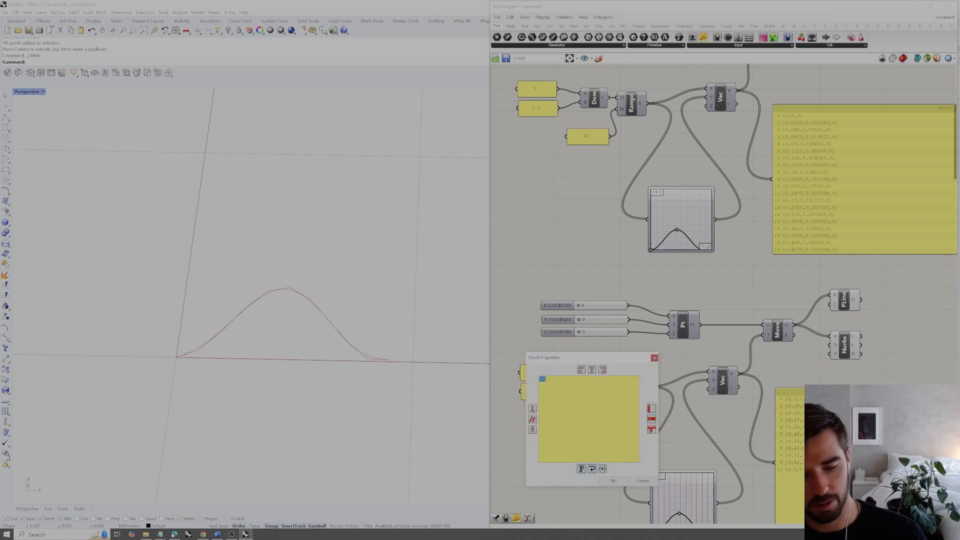
pyautogui.click(614, 481)
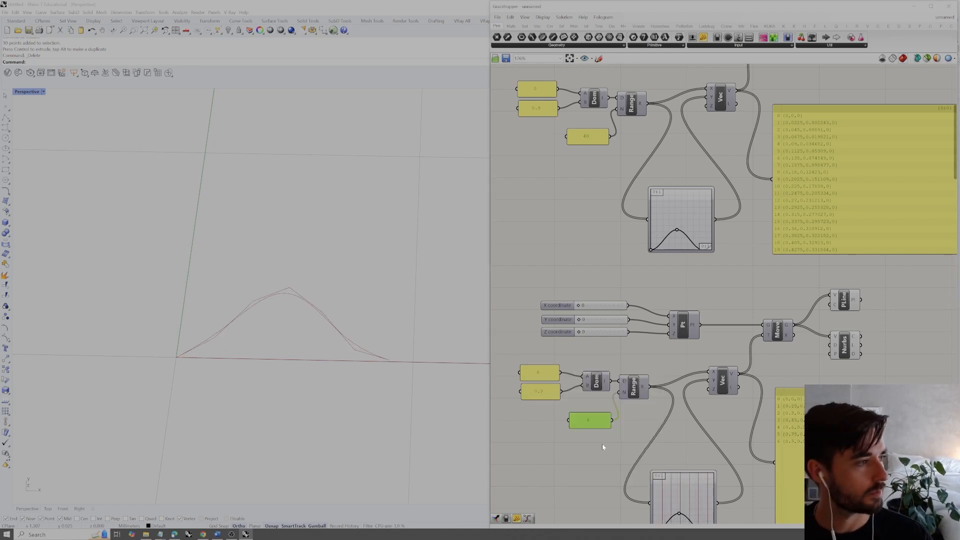
# Highlight the Nurbs Curve and PolyLine components alternately to compare their shapes in the viewport
pyautogui.click(850, 351)
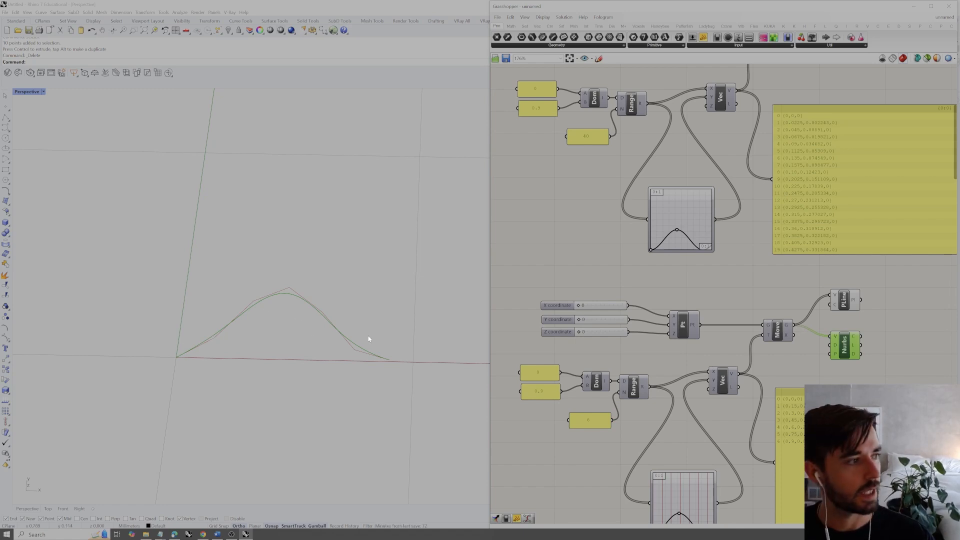
pyautogui.click(845, 300)
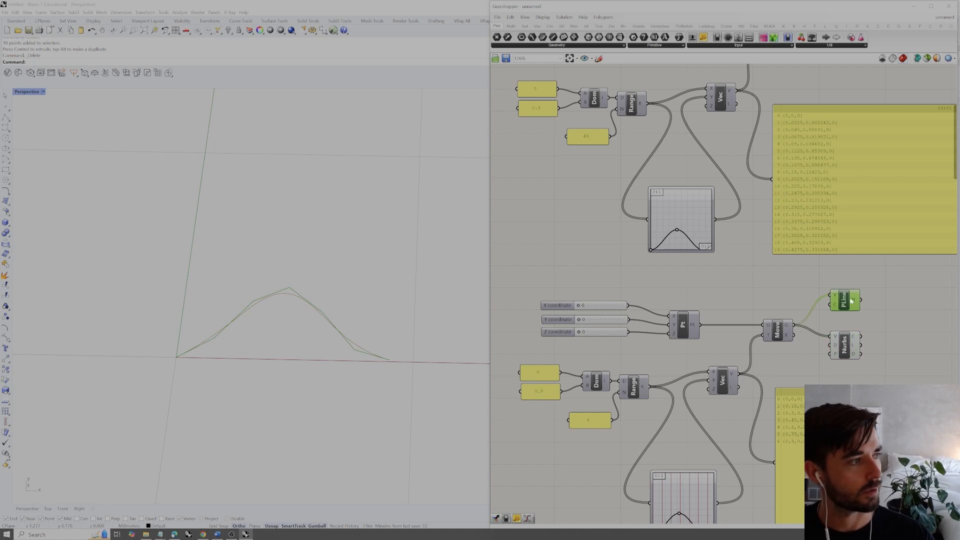
pyautogui.click(846, 348)
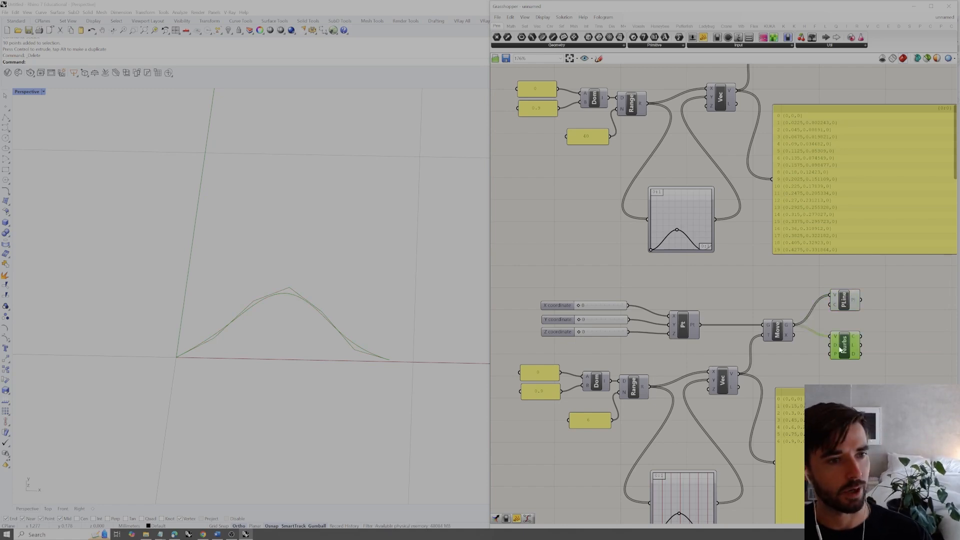
# Duplicate the Nurbs Curve component, then copy the step count panel, edit its value and connect it to the upper Nurbs Curve's degree input
pyautogui.moveTo(853, 347)
pyautogui.mouseDown()
pyautogui.moveTo(850, 369)
pyautogui.moveTo(844, 333)
pyautogui.mouseUp()
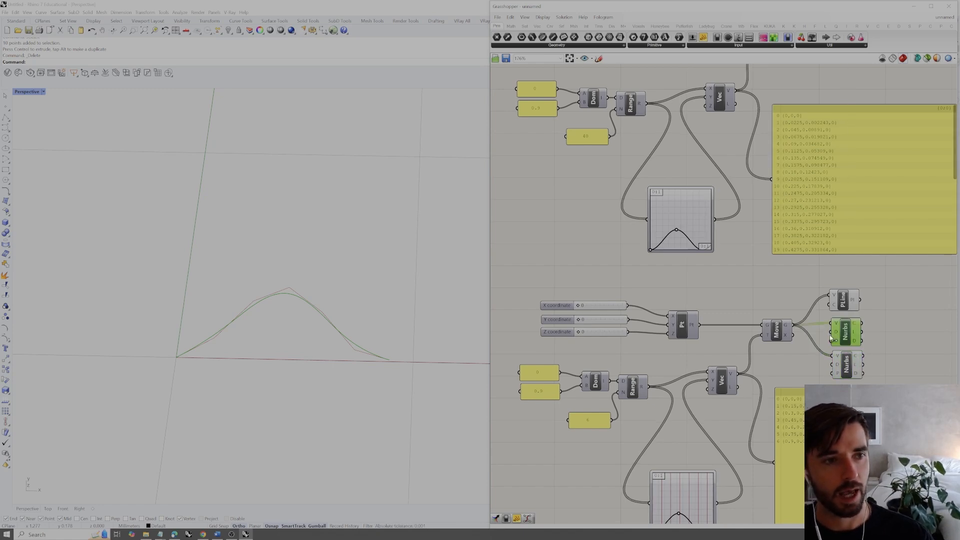
pyautogui.click(595, 419)
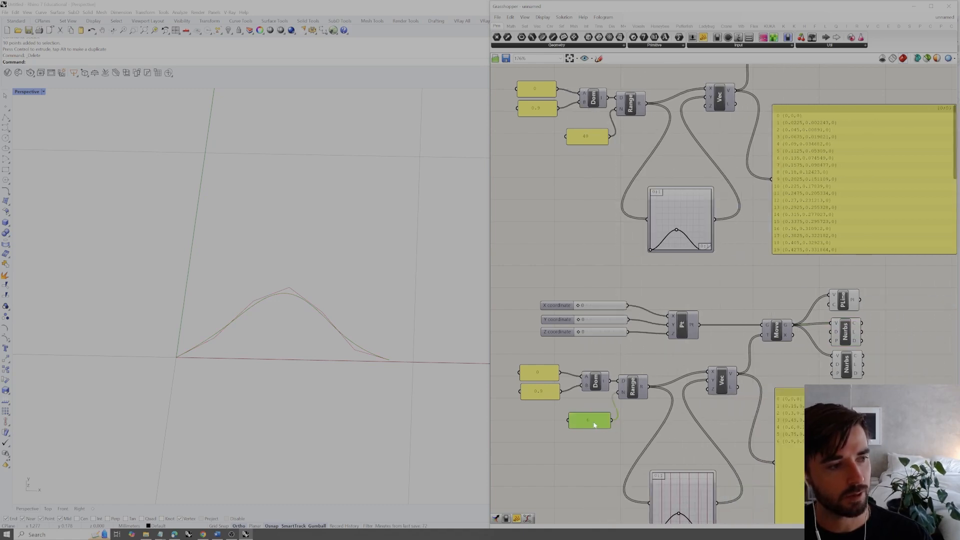
pyautogui.moveTo(608, 432); pyautogui.dragTo(788, 361)
pyautogui.doubleClick(788, 368)
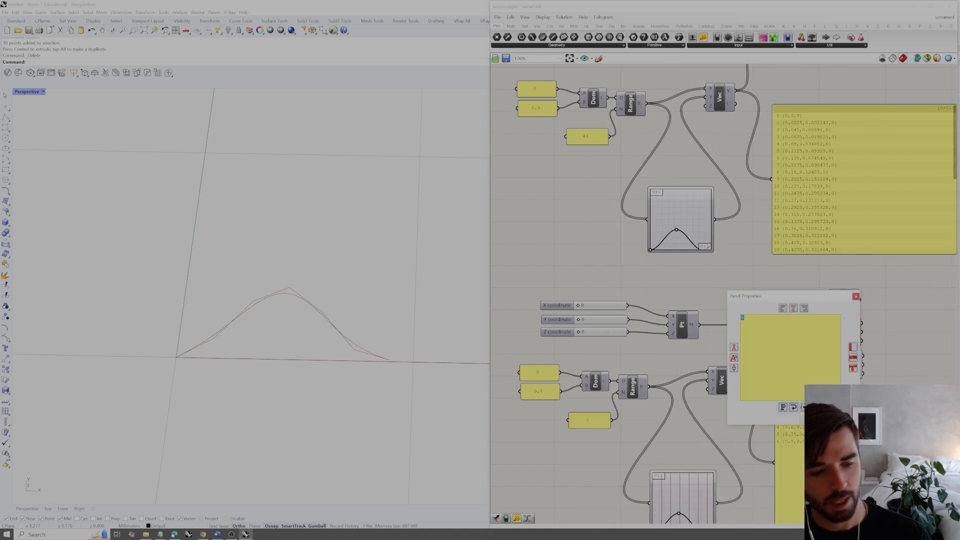
pyautogui.click(833, 417)
pyautogui.moveTo(814, 357); pyautogui.dragTo(833, 332)
# Lower the vector data panel and space out the PolyLine and the two Nurbs Curve components
pyautogui.moveTo(850, 369); pyautogui.dragTo(806, 372, button='right')
pyautogui.moveTo(806, 373); pyautogui.dragTo(808, 374)
pyautogui.moveTo(766, 401); pyautogui.dragTo(779, 423)
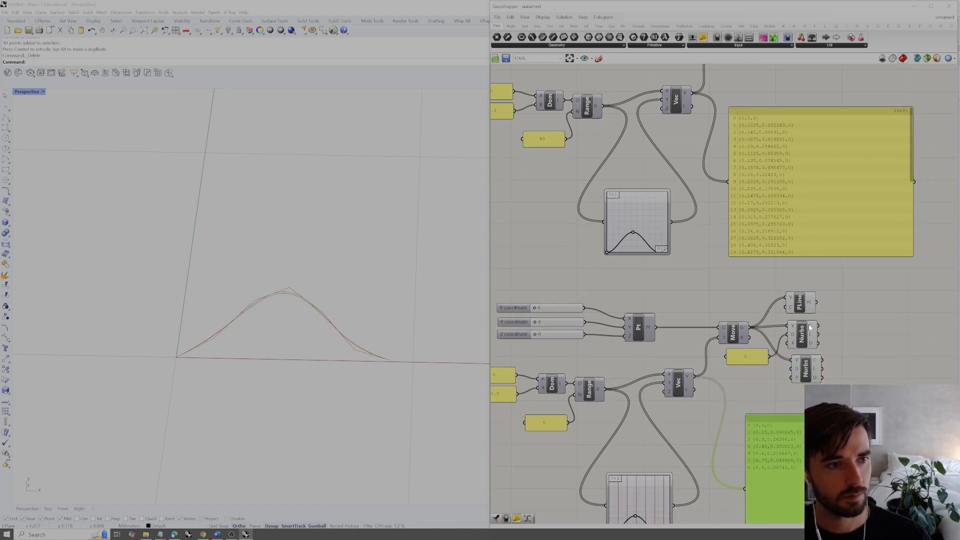
pyautogui.moveTo(802, 334); pyautogui.dragTo(814, 336)
pyautogui.moveTo(809, 304); pyautogui.dragTo(829, 297)
pyautogui.moveTo(815, 337); pyautogui.dragTo(825, 333)
pyautogui.moveTo(818, 375); pyautogui.dragTo(824, 382)
# Add a second degree panel set to 3 for the lower Nurbs Curve and move PolyLine closer to the curve components
pyautogui.moveTo(751, 357); pyautogui.dragTo(792, 399)
pyautogui.click(826, 334)
pyautogui.doubleClick(779, 394)
pyautogui.write('3')
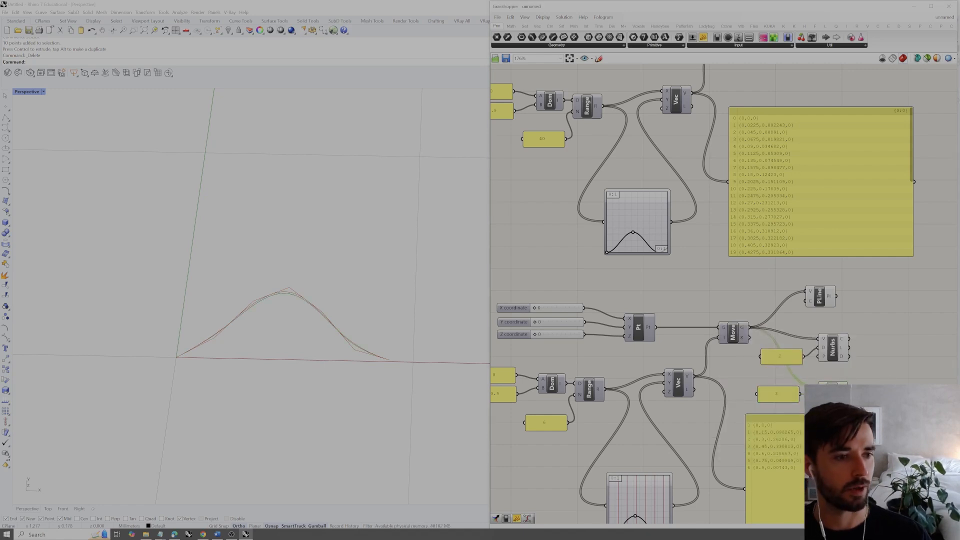
pyautogui.click(824, 300)
pyautogui.moveTo(824, 298); pyautogui.dragTo(835, 314)
# Highlight PolyLine and both Nurbs Curve components in turn to compare their curves in the viewport
pyautogui.click(827, 371)
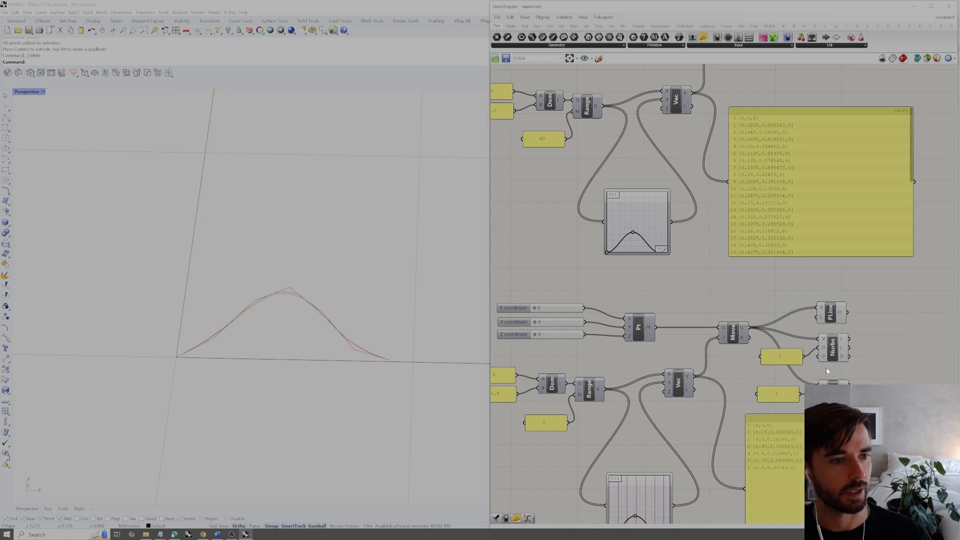
pyautogui.click(837, 308)
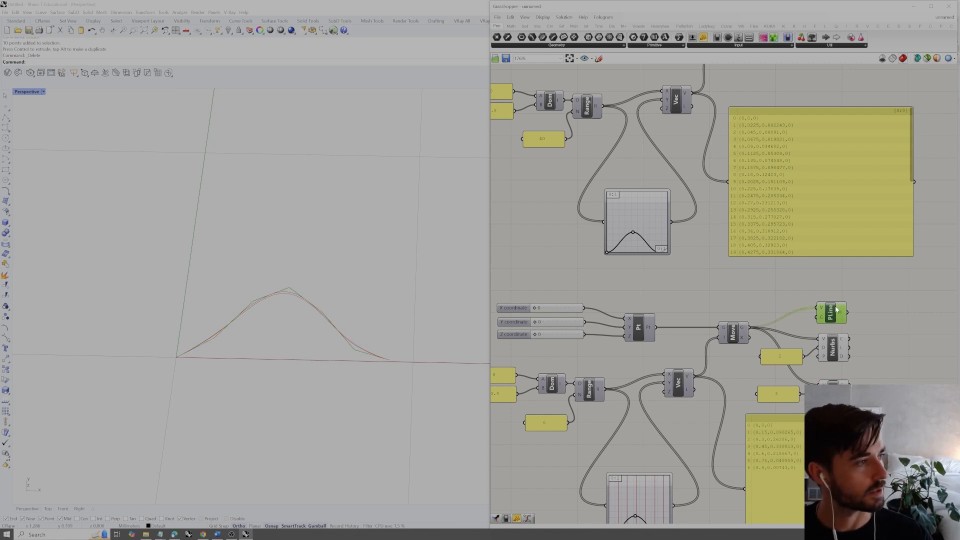
pyautogui.click(838, 343)
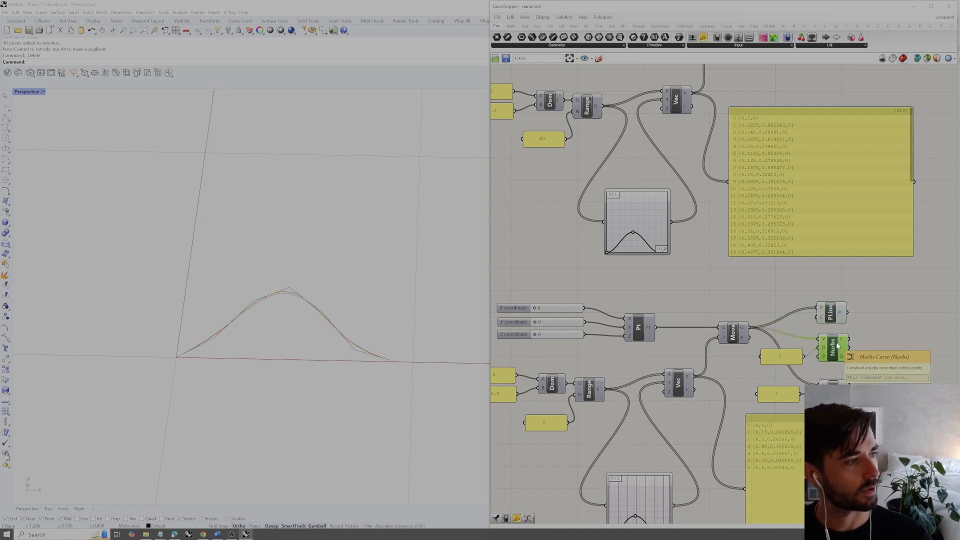
pyautogui.click(837, 392)
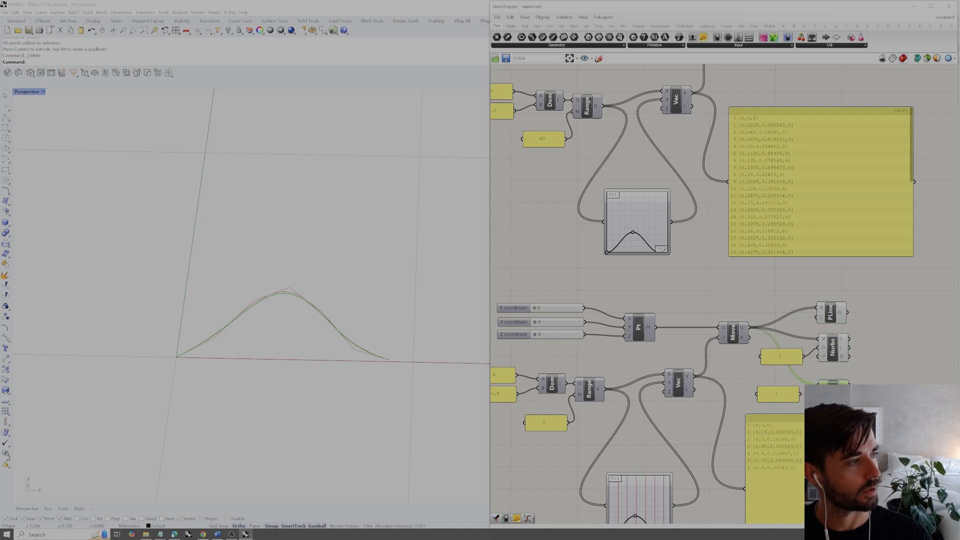
pyautogui.click(871, 381)
pyautogui.scroll(10, 287, 302)
pyautogui.scroll(-12, 325, 270)
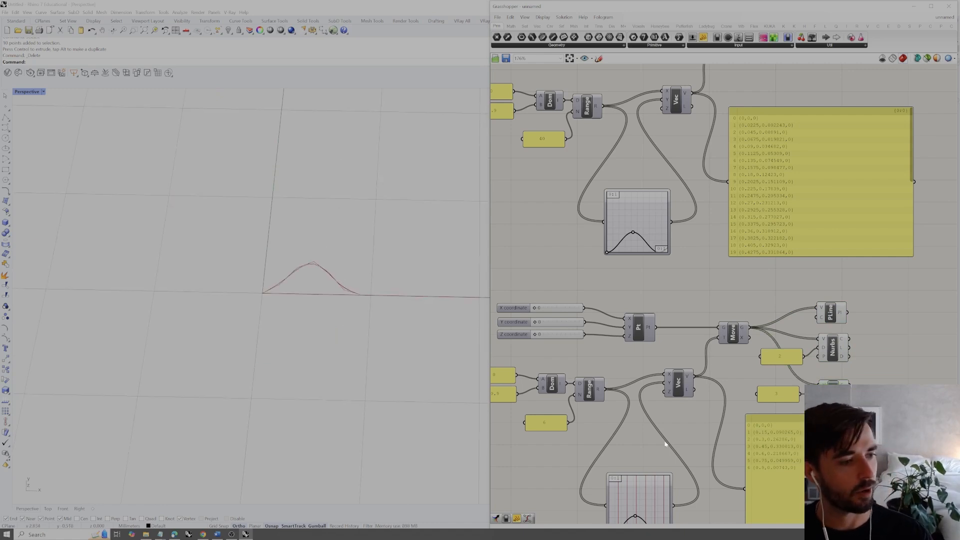
# Adjust the second definition's Graph Mapper handle so the curve peaks earlier and rises again at its end
pyautogui.moveTo(636, 519); pyautogui.dragTo(639, 459, button='right')
pyautogui.moveTo(639, 459)
pyautogui.mouseDown()
pyautogui.moveTo(623, 447)
pyautogui.moveTo(633, 459)
pyautogui.mouseUp()
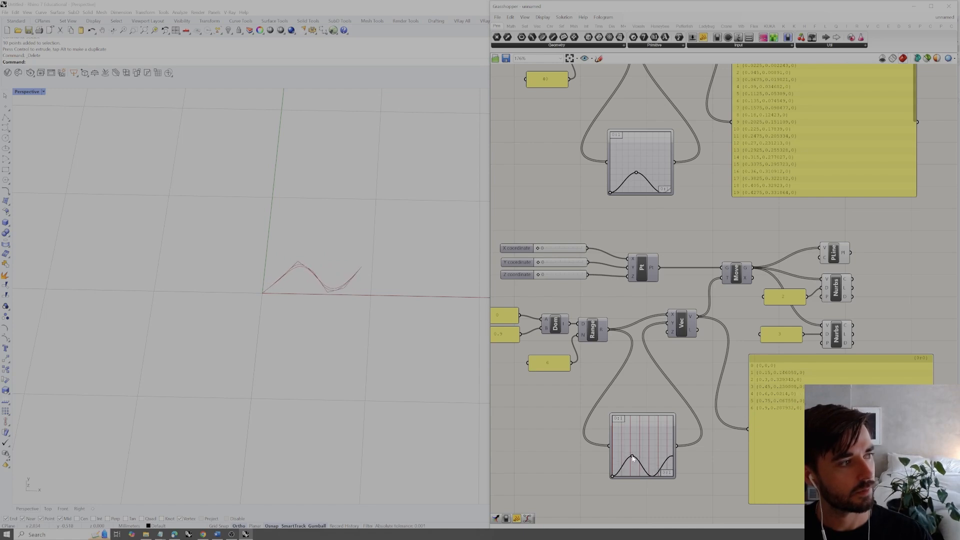
pyautogui.moveTo(398, 309); pyautogui.dragTo(401, 364, button='right')
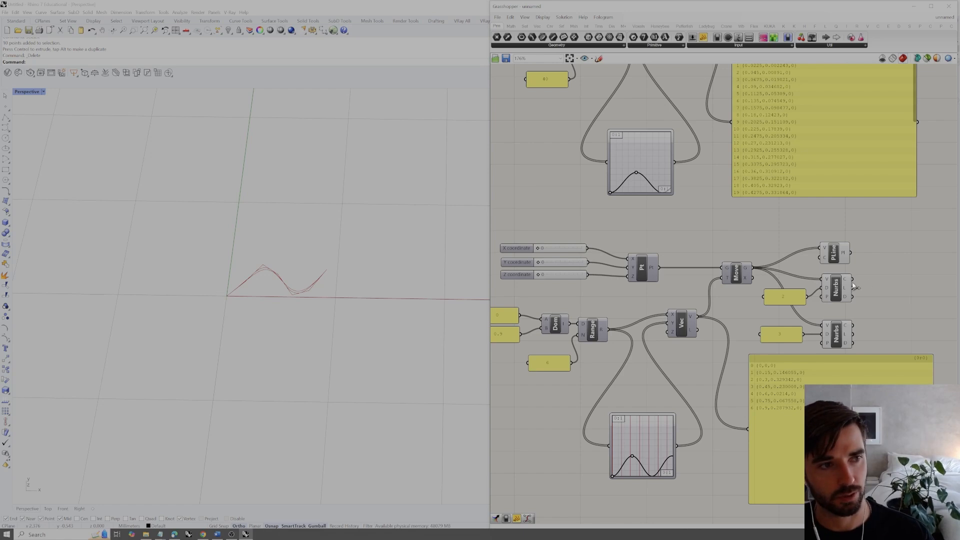
# Duplicate the second definition, including its curve components and panels, and place the copy directly below it
pyautogui.scroll(-4, 854, 287)
pyautogui.moveTo(871, 408); pyautogui.dragTo(561, 234)
pyautogui.moveTo(713, 291); pyautogui.dragTo(694, 277, button='right')
pyautogui.keyDown('alt'); pyautogui.moveTo(680, 278); pyautogui.dragTo(673, 433); pyautogui.keyUp('alt')
pyautogui.click(777, 406)
pyautogui.moveTo(776, 407); pyautogui.dragTo(775, 369, button='right')
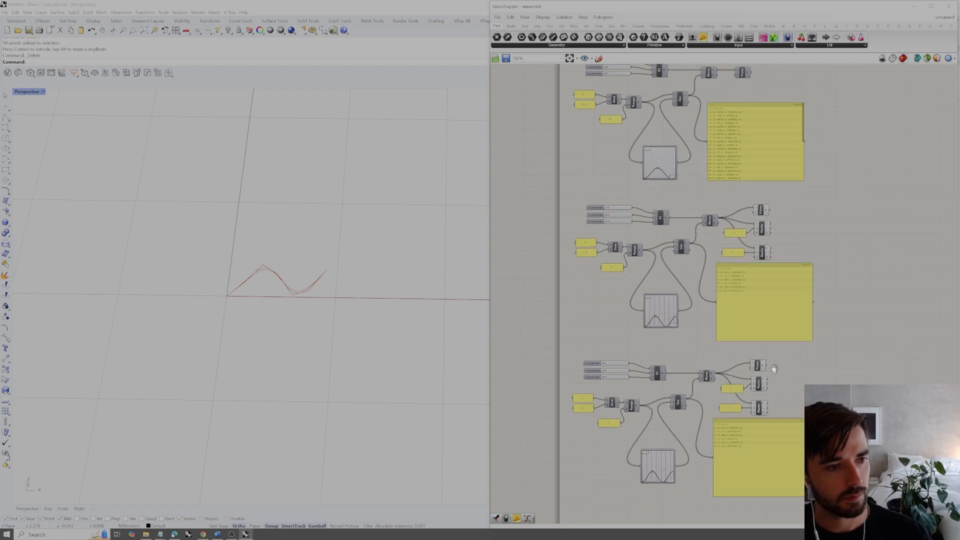
# Delete PolyLine, both Nurbs Curves and their degree panels from the new copy
pyautogui.scroll(3, 774, 368)
pyautogui.moveTo(786, 346); pyautogui.dragTo(712, 435)
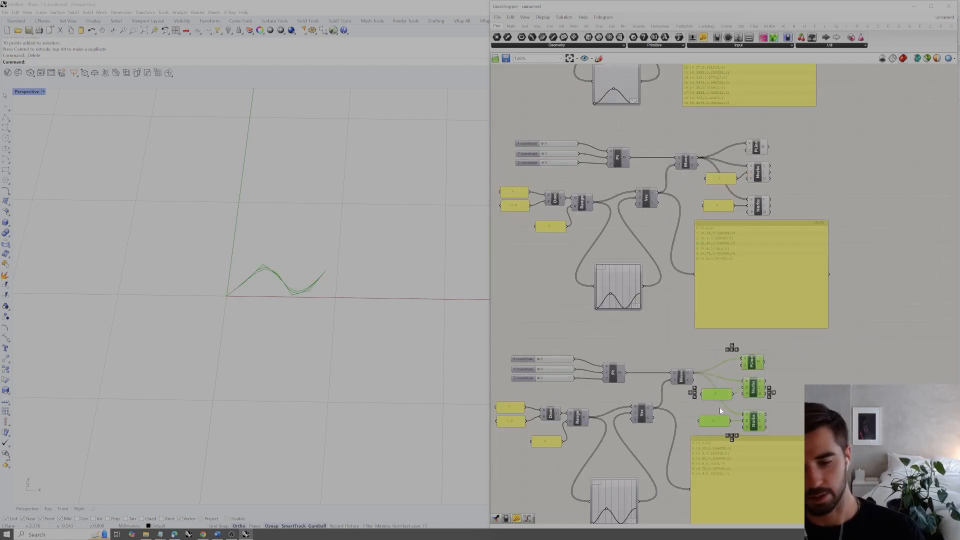
pyautogui.press('Delete')
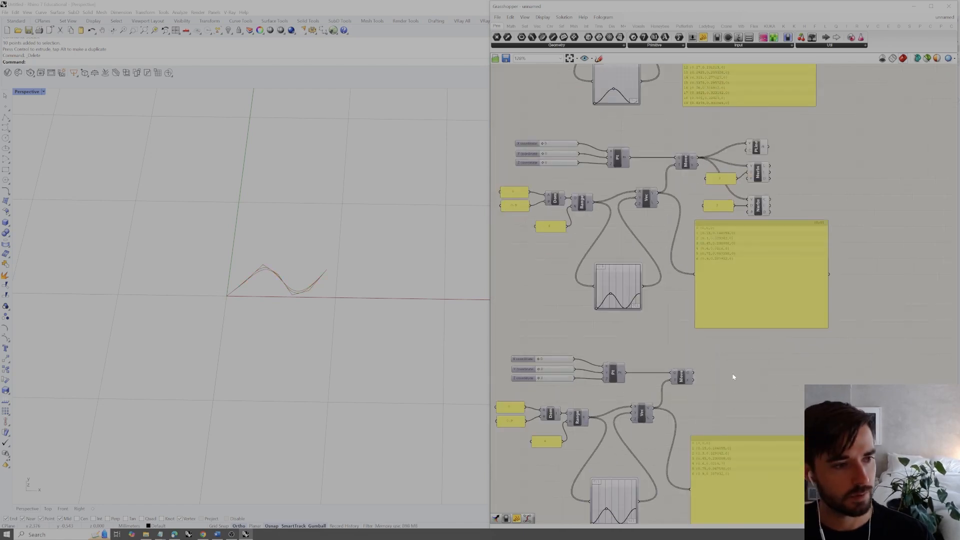
# Search for "interpolate" and add the Interpolate curve component beside the new copy's Move component
pyautogui.doubleClick(734, 377)
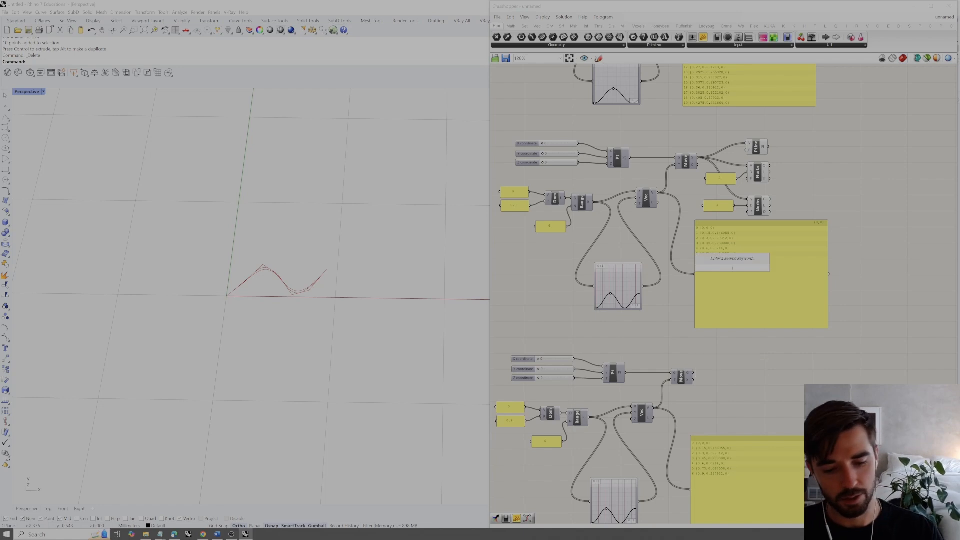
pyautogui.write('interpolate')
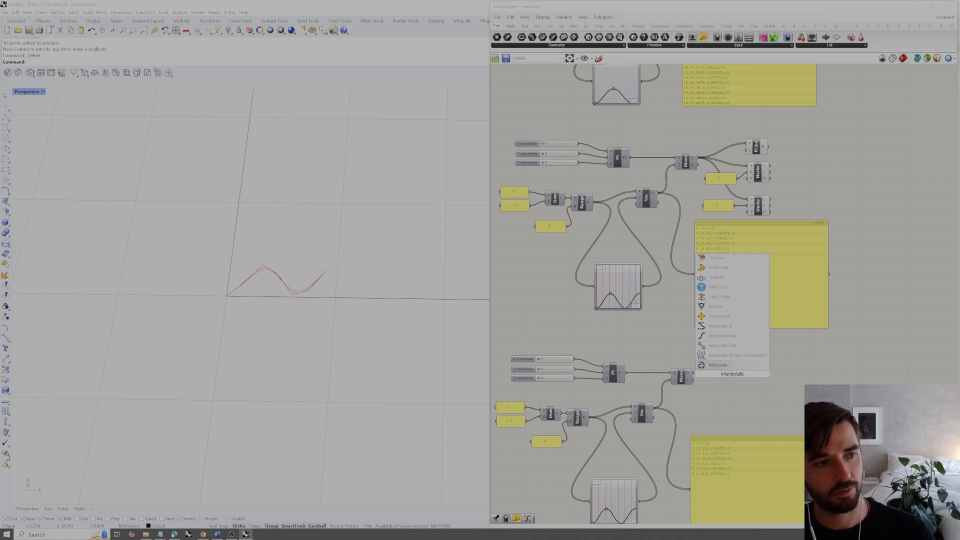
pyautogui.click(740, 365)
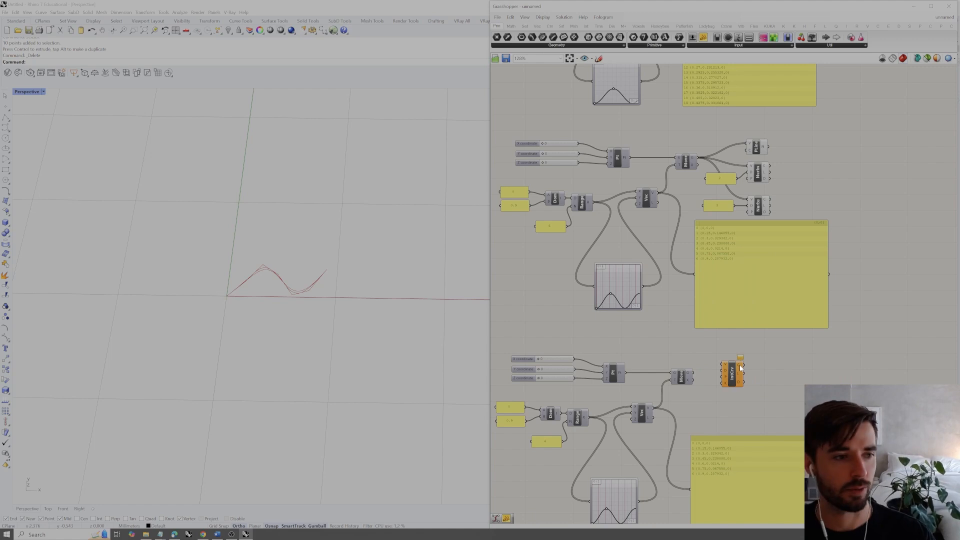
pyautogui.scroll(3, 740, 364)
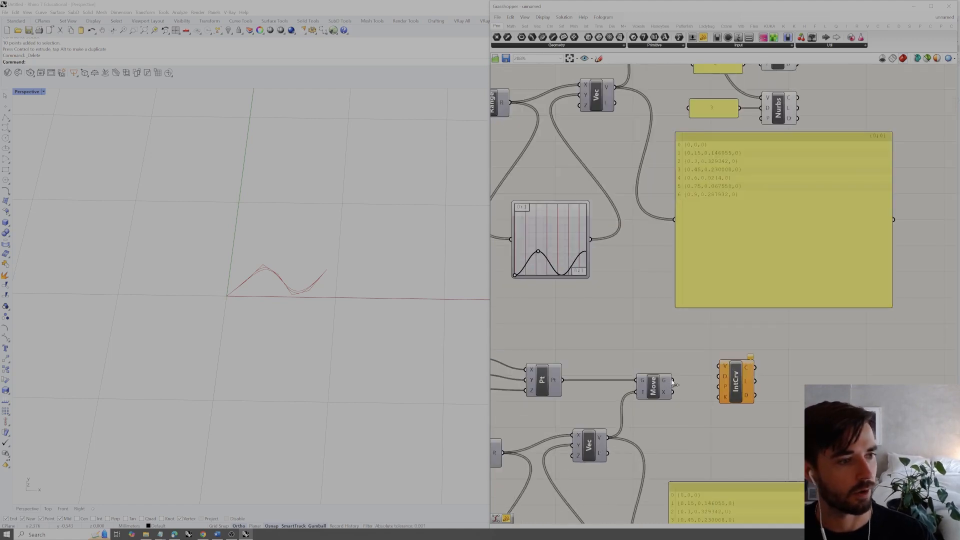
pyautogui.scroll(-4, 683, 371)
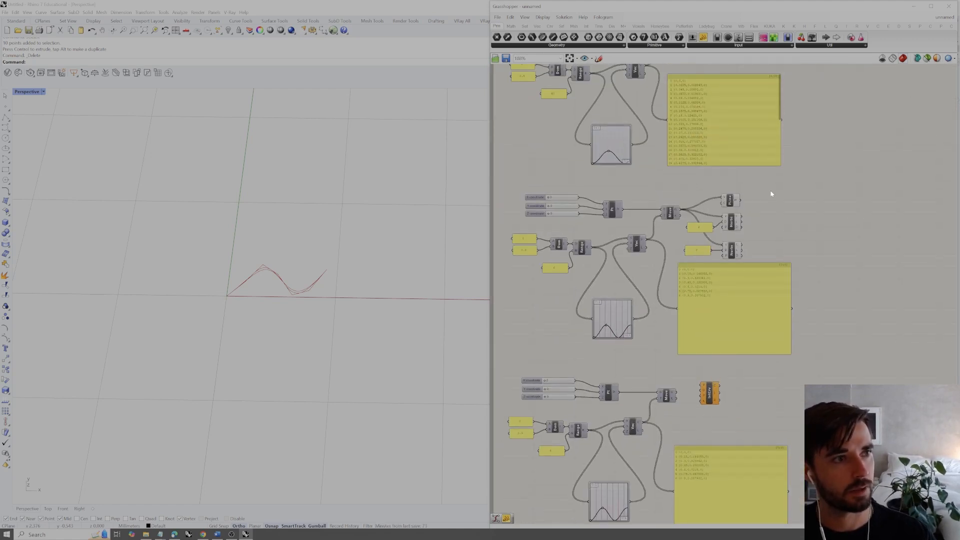
# Turn off the preview of the second definition's PolyLine and Nurbs Curve components
pyautogui.moveTo(771, 193); pyautogui.dragTo(710, 278)
pyautogui.rightClick(770, 228)
pyautogui.click(813, 239)
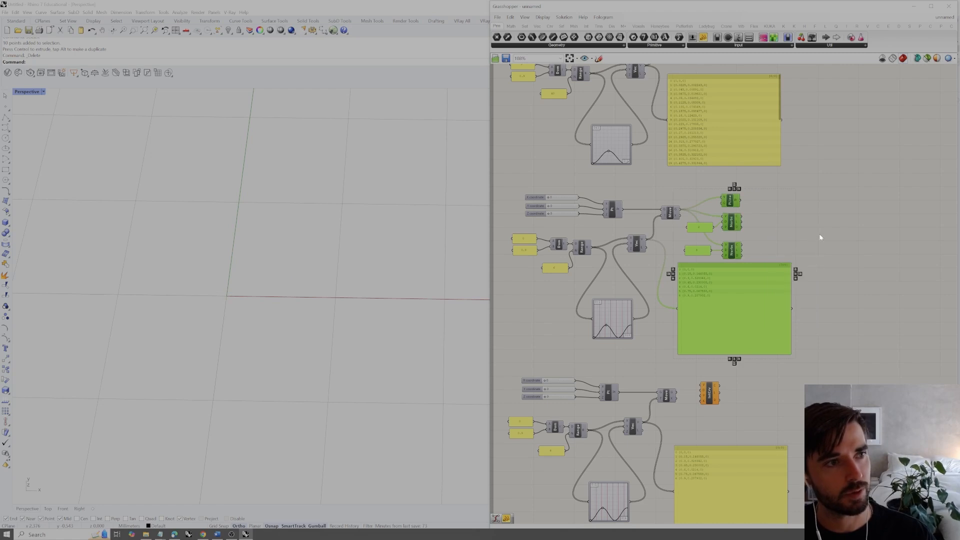
pyautogui.click(821, 238)
# Connect Move's geometry output to the Interpolate component's vertices input and align the component with Move
pyautogui.scroll(3, 689, 395)
pyautogui.moveTo(666, 389); pyautogui.dragTo(742, 319, button='right')
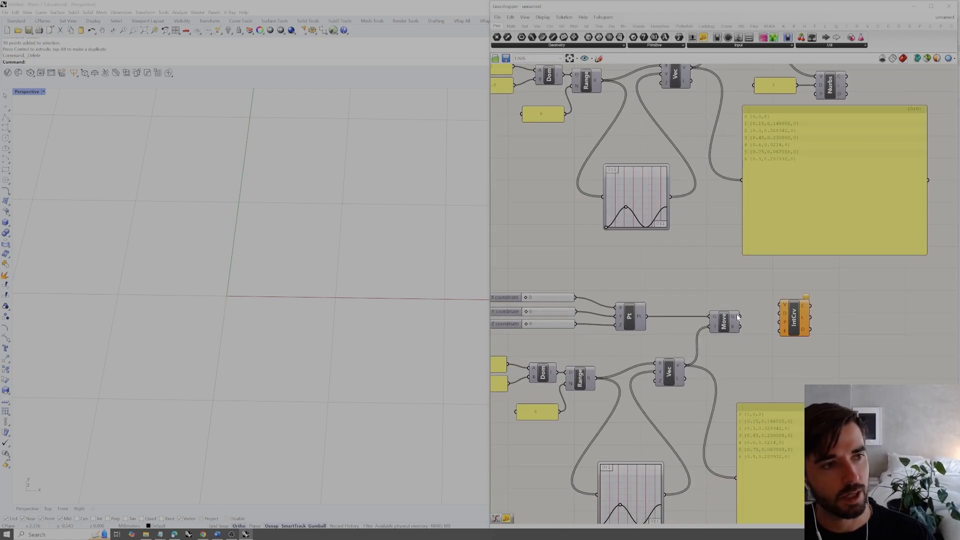
pyautogui.moveTo(741, 318); pyautogui.dragTo(783, 305)
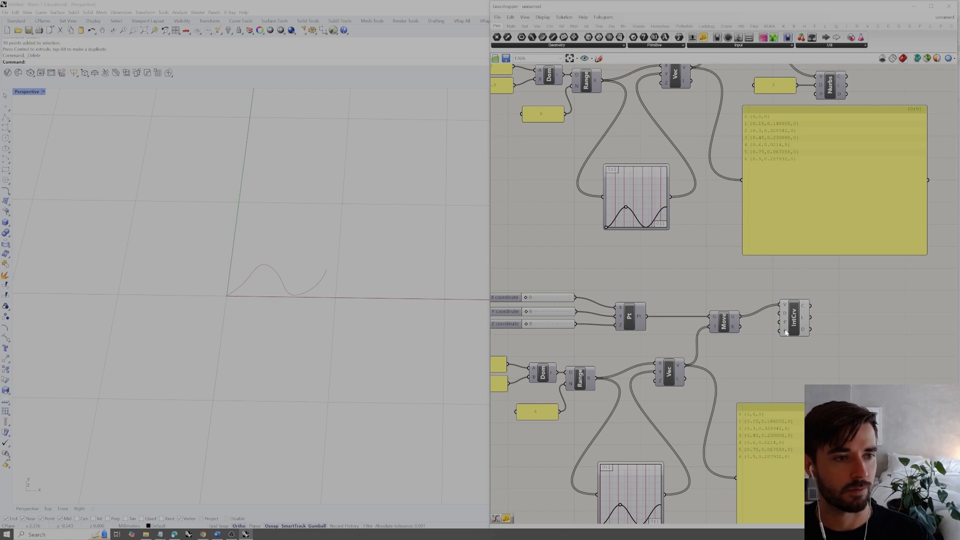
pyautogui.moveTo(794, 323); pyautogui.dragTo(796, 330)
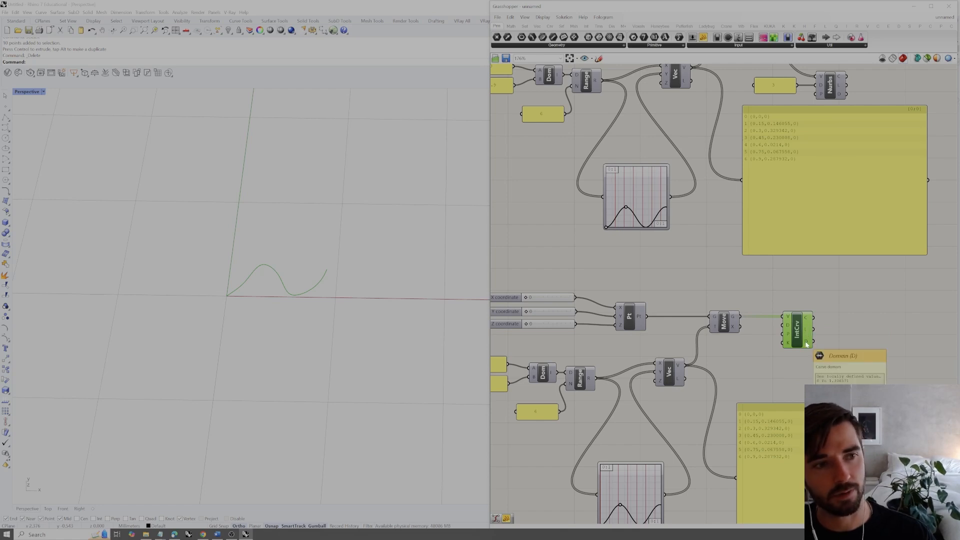
pyautogui.click(846, 322)
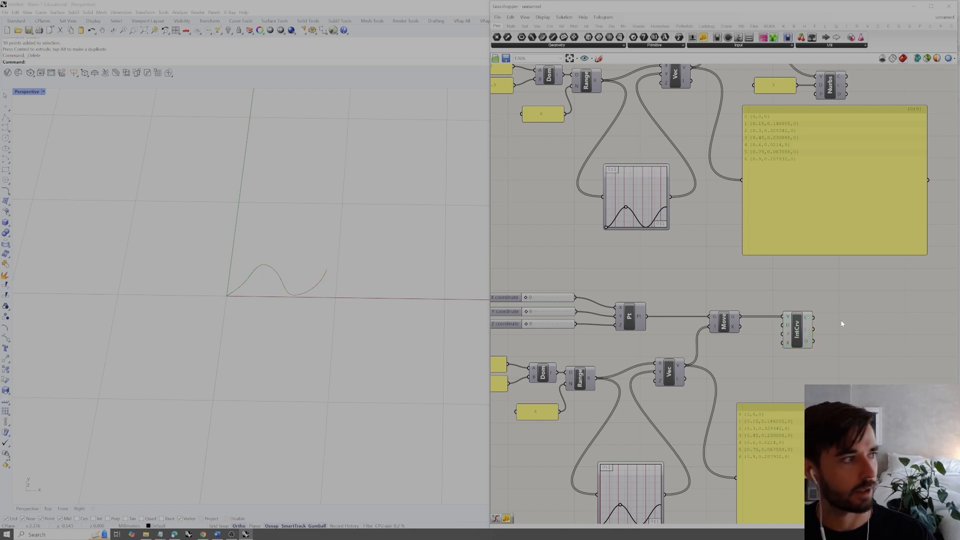
# Adjust the third definition's Graph Mapper handle to reshape the interpolated wave, checking it in the viewport
pyautogui.scroll(-5, 327, 272)
pyautogui.moveTo(326, 272); pyautogui.dragTo(323, 286, button='right')
pyautogui.keyDown('shift'); pyautogui.moveTo(334, 392); pyautogui.dragTo(314, 335, button='right'); pyautogui.keyUp('shift')
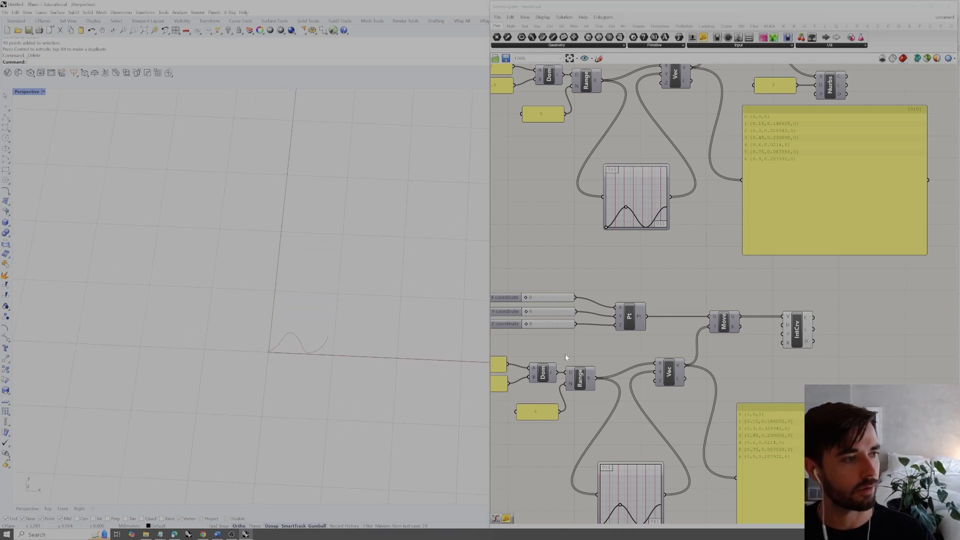
pyautogui.moveTo(638, 479); pyautogui.dragTo(653, 433, button='right')
pyautogui.moveTo(636, 461); pyautogui.dragTo(634, 431)
pyautogui.moveTo(635, 449)
pyautogui.mouseDown()
pyautogui.moveTo(635, 430)
pyautogui.moveTo(636, 458)
pyautogui.mouseUp()
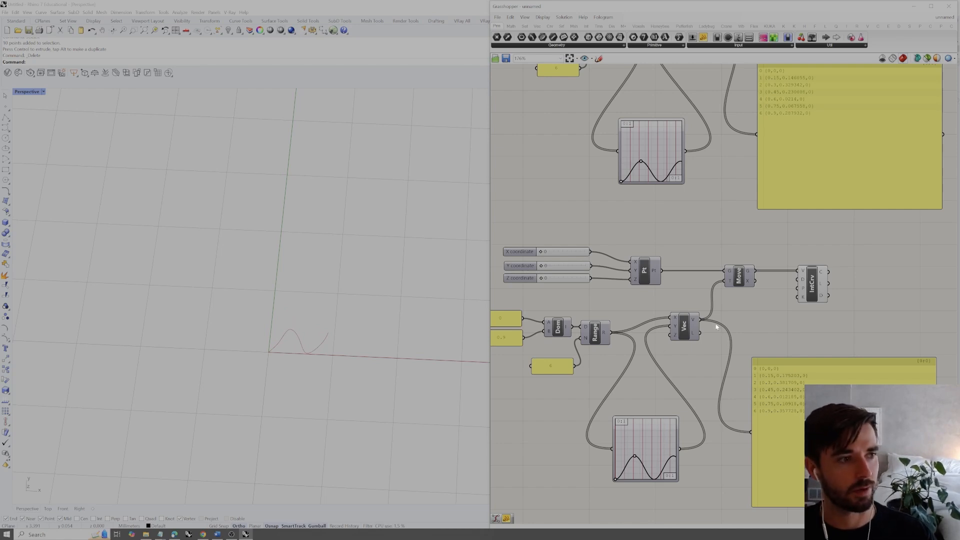
pyautogui.scroll(-4, 716, 328)
pyautogui.scroll(3, 586, 275)
pyautogui.moveTo(589, 269)
pyautogui.mouseDown()
pyautogui.moveTo(596, 282)
pyautogui.moveTo(578, 283)
pyautogui.mouseUp()
pyautogui.doubleClick(550, 339)
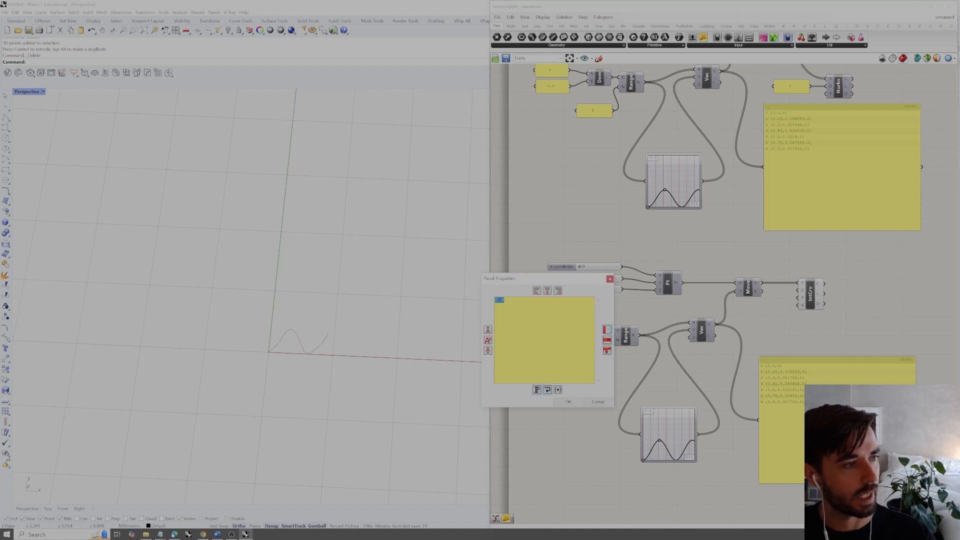
pyautogui.click(598, 403)
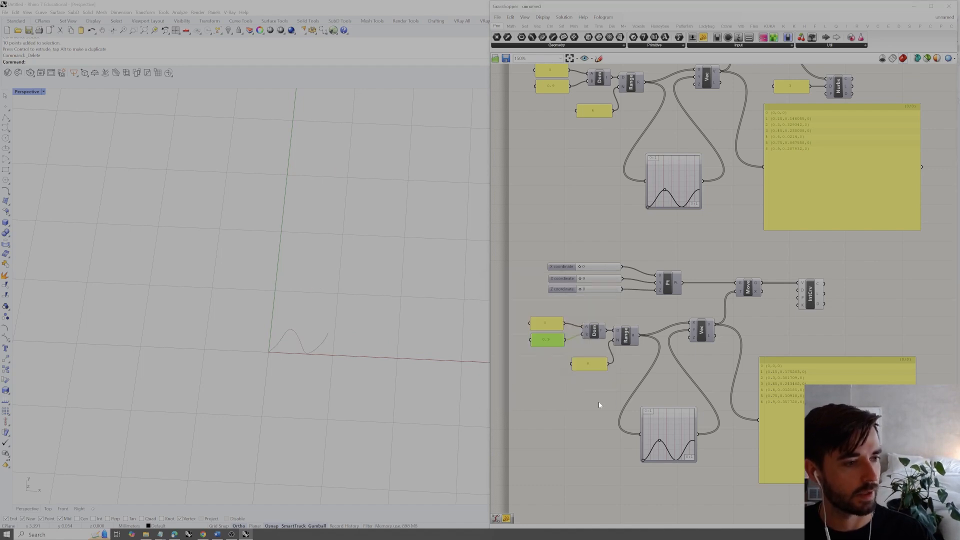
pyautogui.click(658, 311)
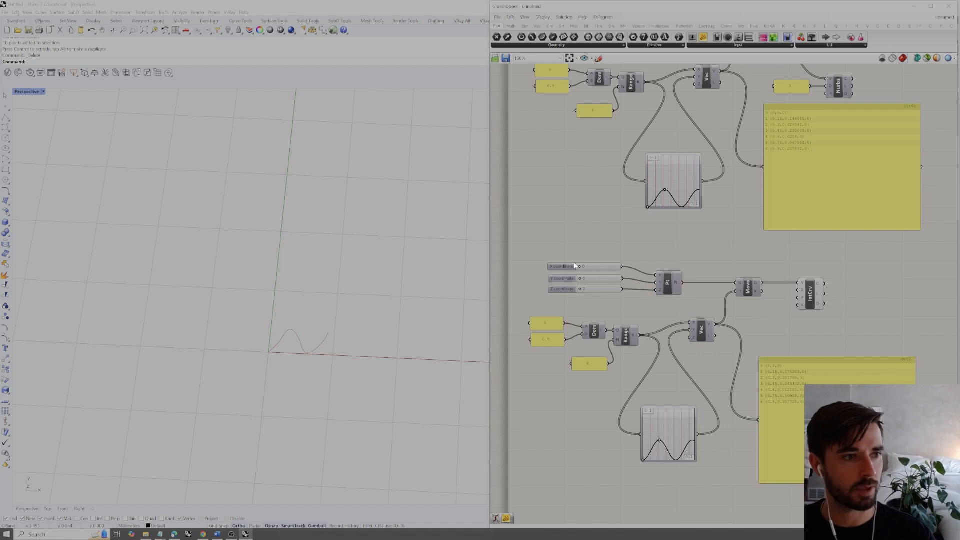
# Highlight the Interpolate component to examine its curve in the viewport, then clear the selection
pyautogui.click(810, 294)
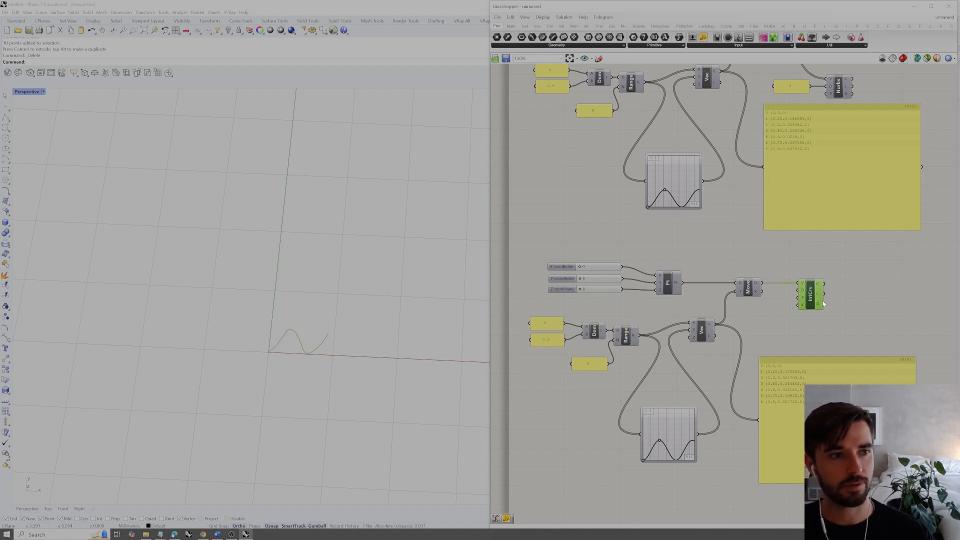
pyautogui.click(835, 295)
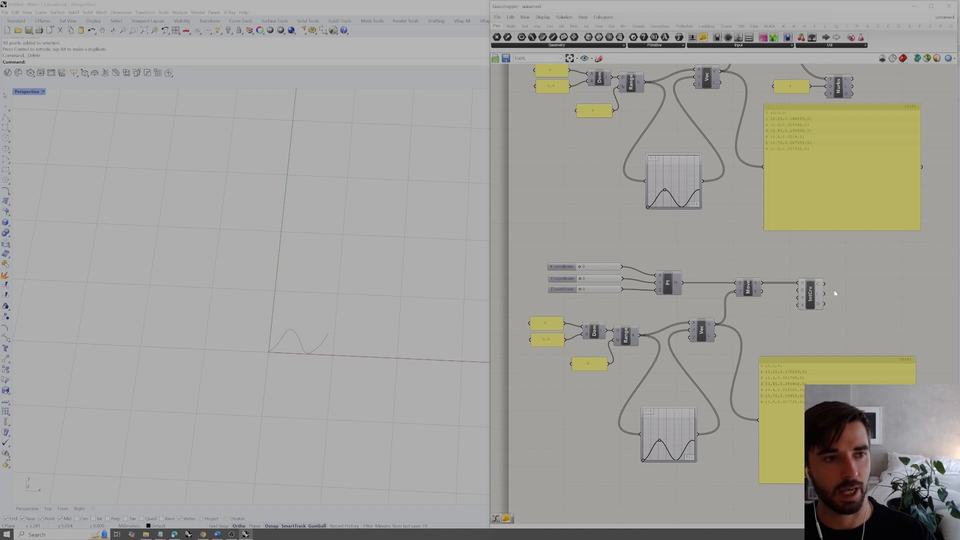
pyautogui.click(812, 288)
pyautogui.click(856, 287)
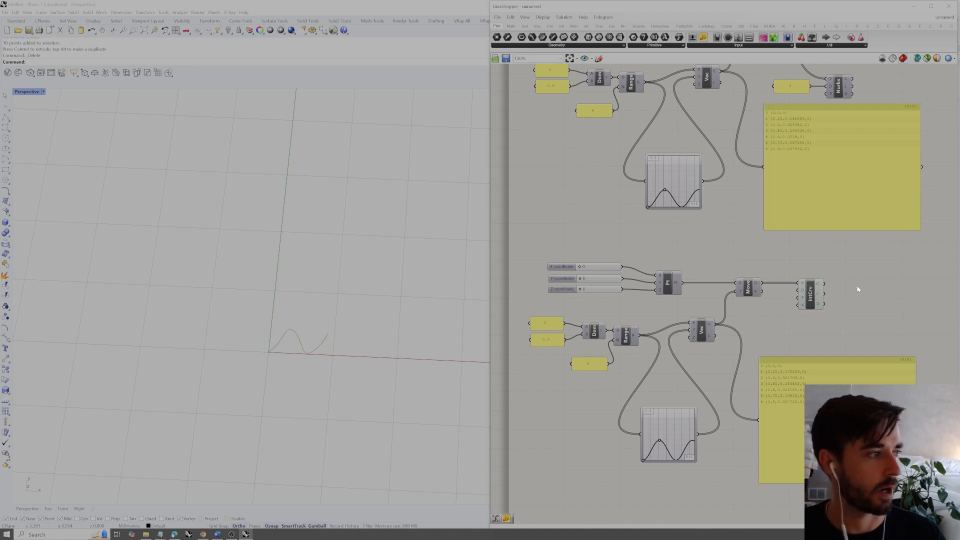
# Duplicate the third definition below itself and turn off the preview of the original's Interpolate component
pyautogui.scroll(-2, 857, 289)
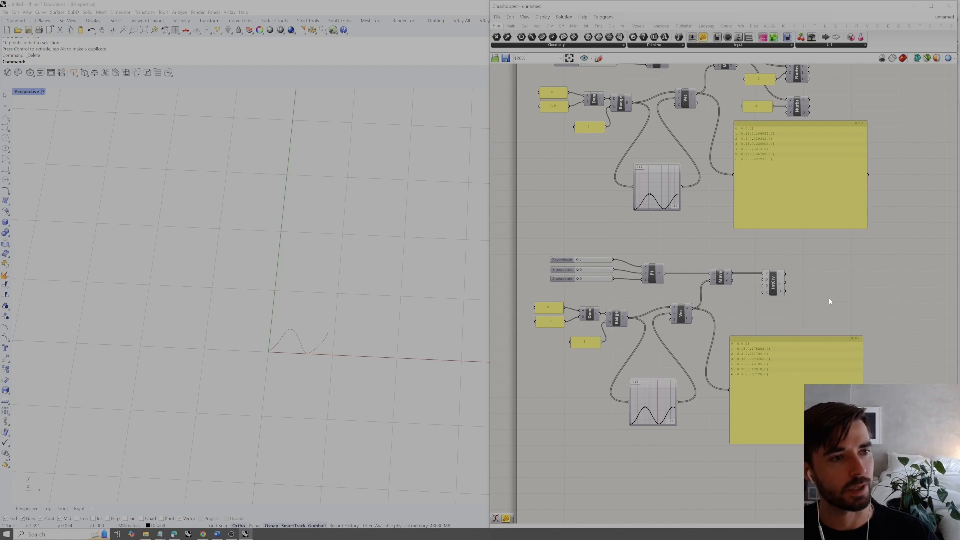
pyautogui.scroll(-1, 842, 294)
pyautogui.moveTo(884, 439); pyautogui.dragTo(541, 236)
pyautogui.hotkey('ctrl', 'c')
pyautogui.hotkey('ctrl', 'v')
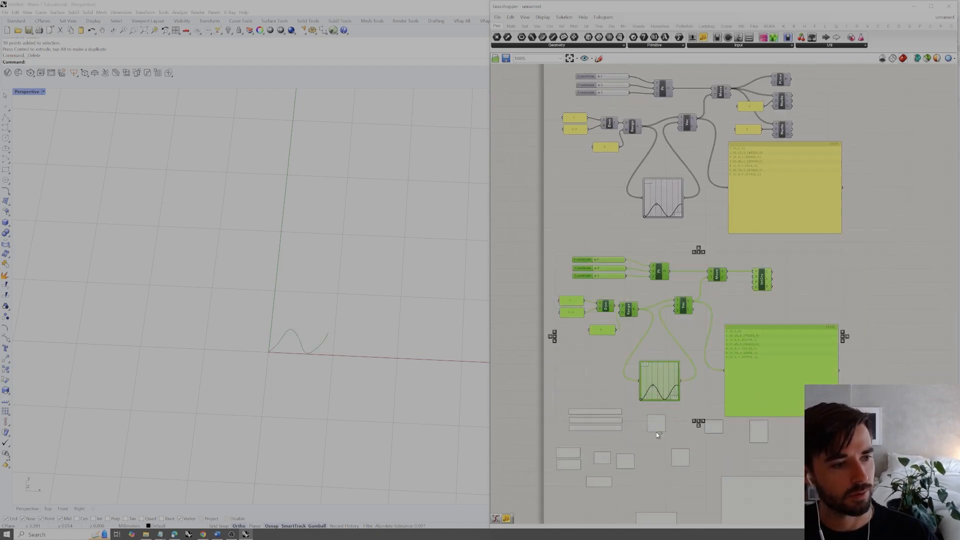
pyautogui.click(812, 259)
pyautogui.moveTo(790, 299); pyautogui.dragTo(753, 264)
pyautogui.rightClick(786, 289)
pyautogui.click(839, 287)
# Set the upper domain value panel of the duplicated definition to 20
pyautogui.moveTo(835, 294); pyautogui.dragTo(839, 229, button='right')
pyautogui.moveTo(784, 333); pyautogui.dragTo(784, 260, button='right')
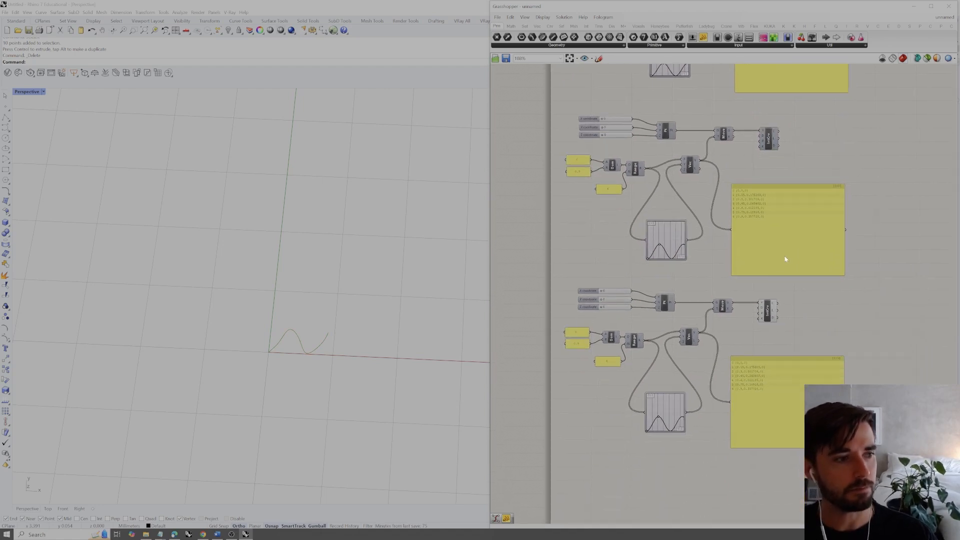
pyautogui.scroll(2, 701, 341)
pyautogui.moveTo(709, 338); pyautogui.dragTo(744, 290, button='right')
pyautogui.scroll(-4, 280, 360)
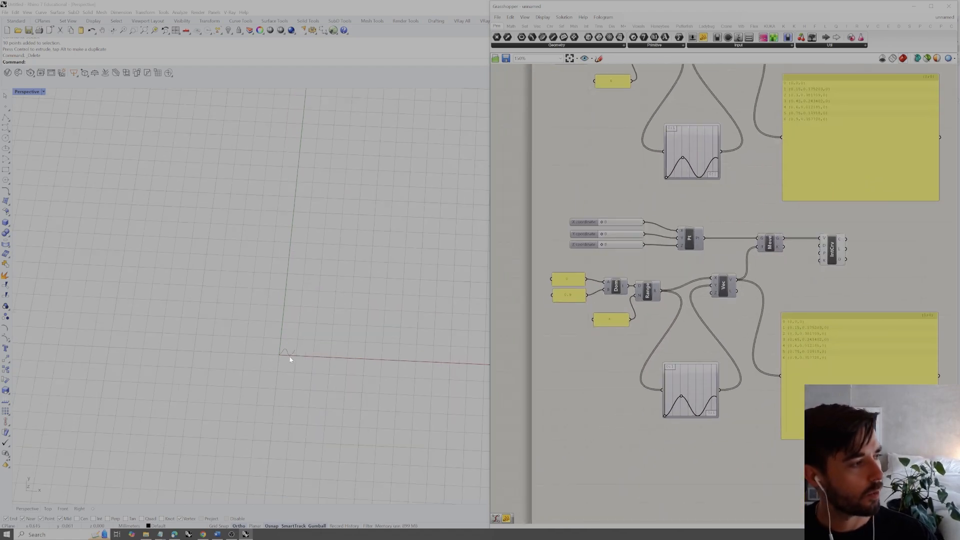
pyautogui.scroll(-5, 283, 360)
pyautogui.scroll(3, 284, 359)
pyautogui.moveTo(328, 358); pyautogui.dragTo(262, 381, button='right')
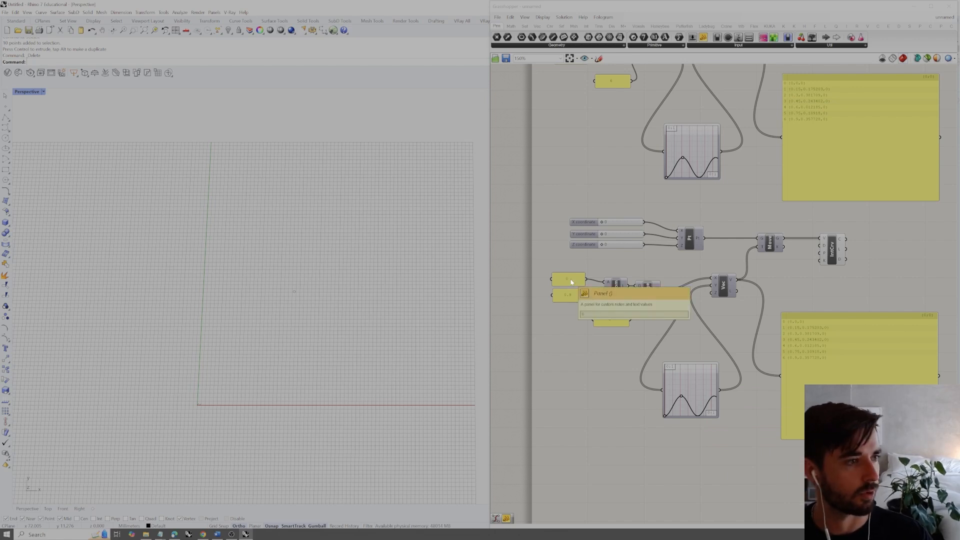
pyautogui.doubleClick(572, 299)
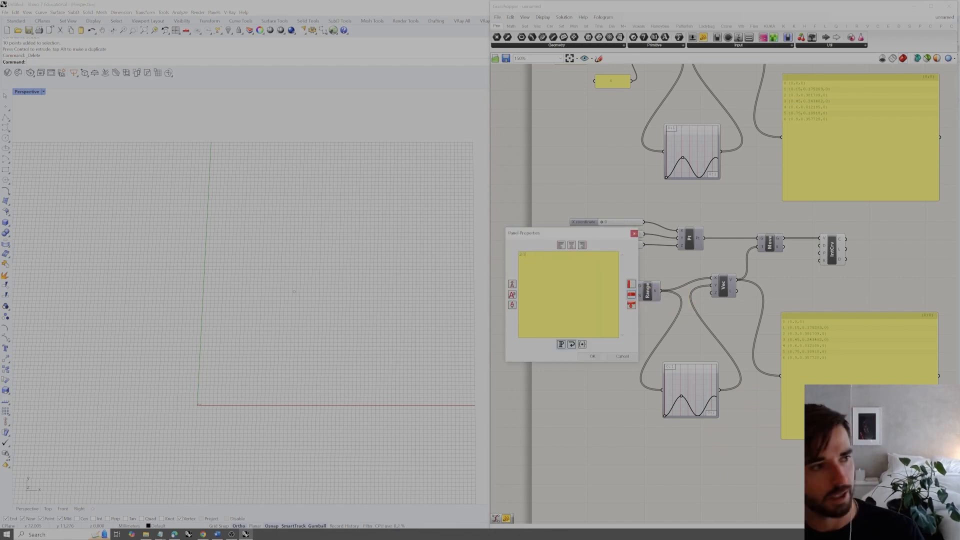
pyautogui.click(602, 355)
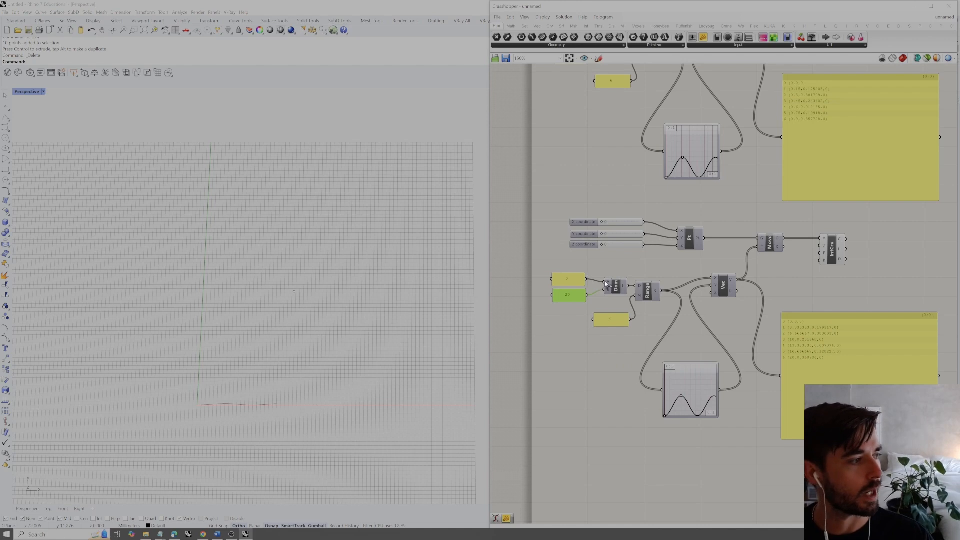
# Raise and widen the wave in the fourth definition's Graph Mapper and check the curve in the viewport
pyautogui.moveTo(682, 396)
pyautogui.mouseDown()
pyautogui.moveTo(684, 374)
pyautogui.moveTo(686, 392)
pyautogui.mouseUp()
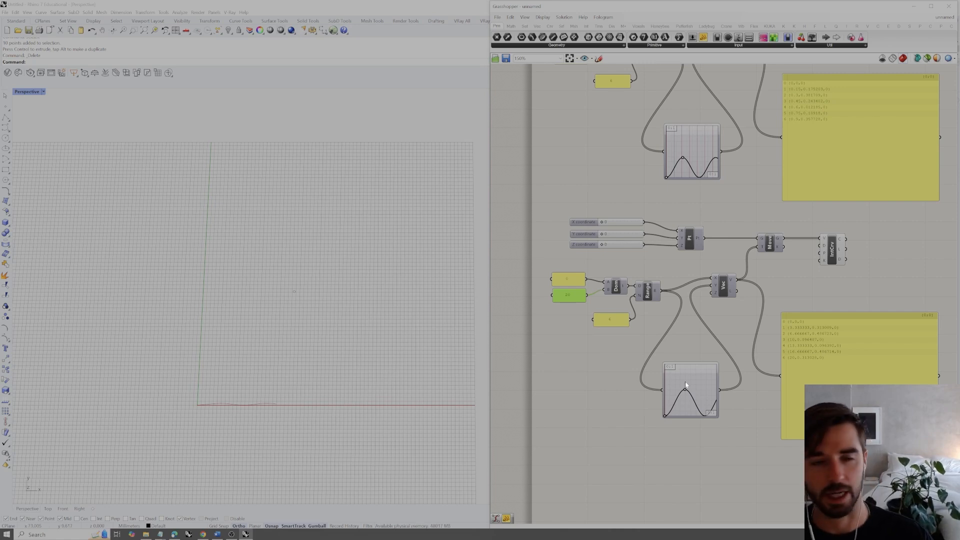
pyautogui.moveTo(266, 408); pyautogui.dragTo(202, 415, button='right')
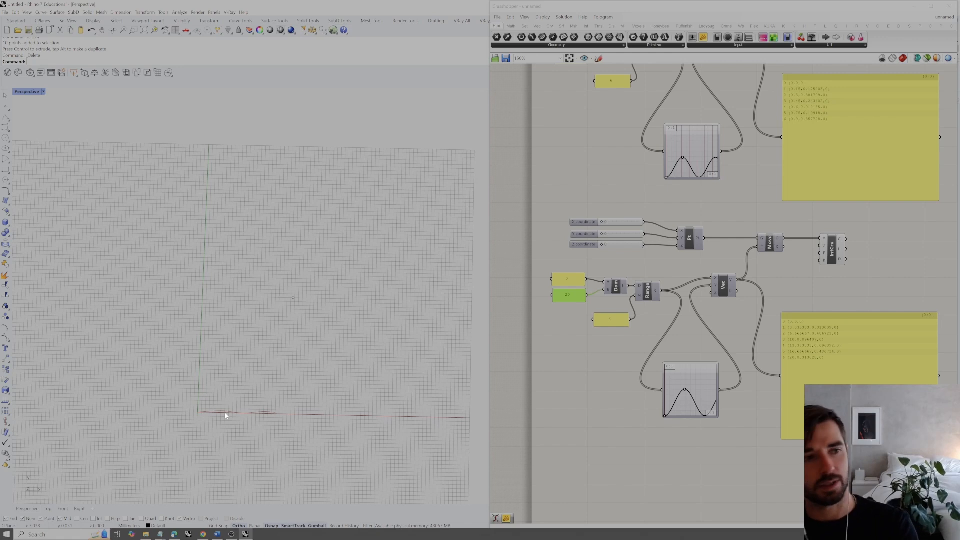
pyautogui.click(680, 351)
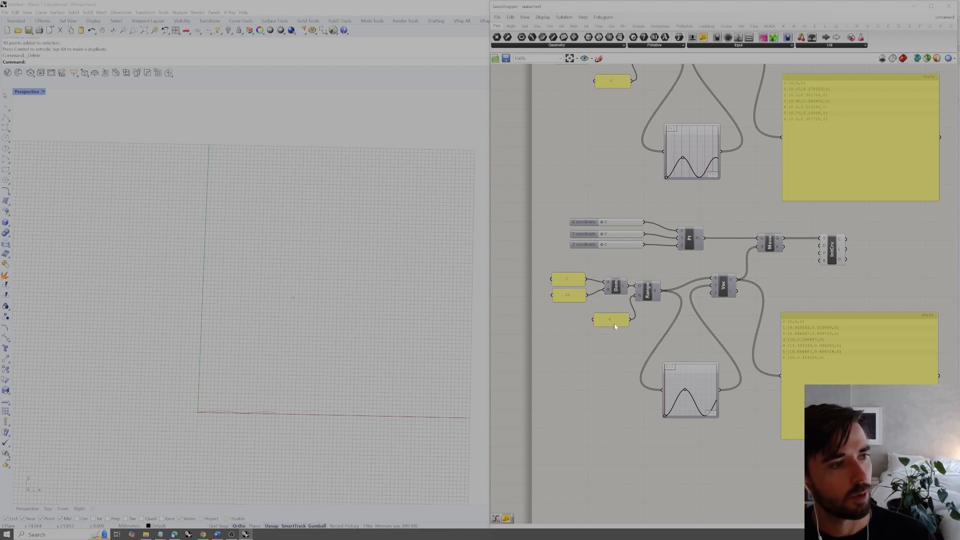
# Set both the X and Y upper limits of the fourth definition's Graph Mapper to 20
pyautogui.doubleClick(696, 381)
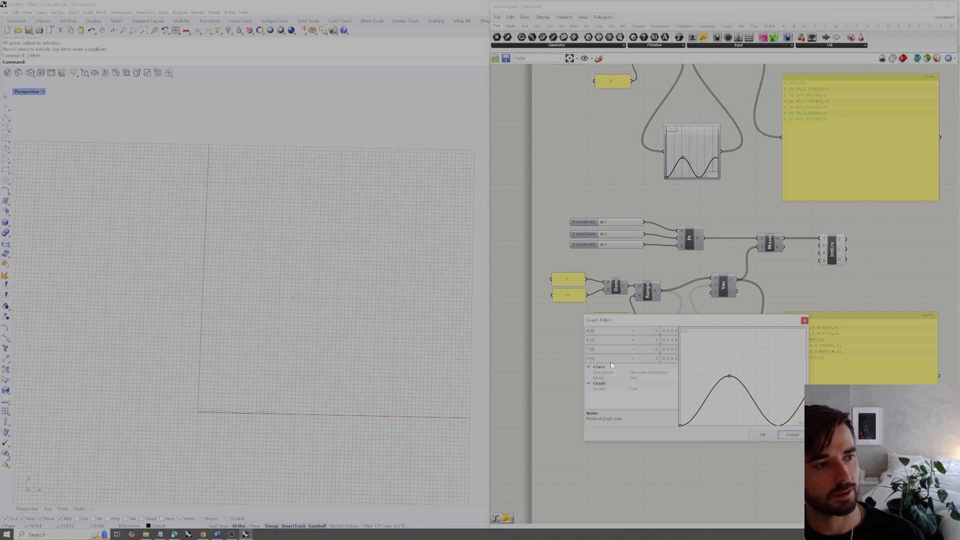
pyautogui.doubleClick(645, 340)
pyautogui.write('20')
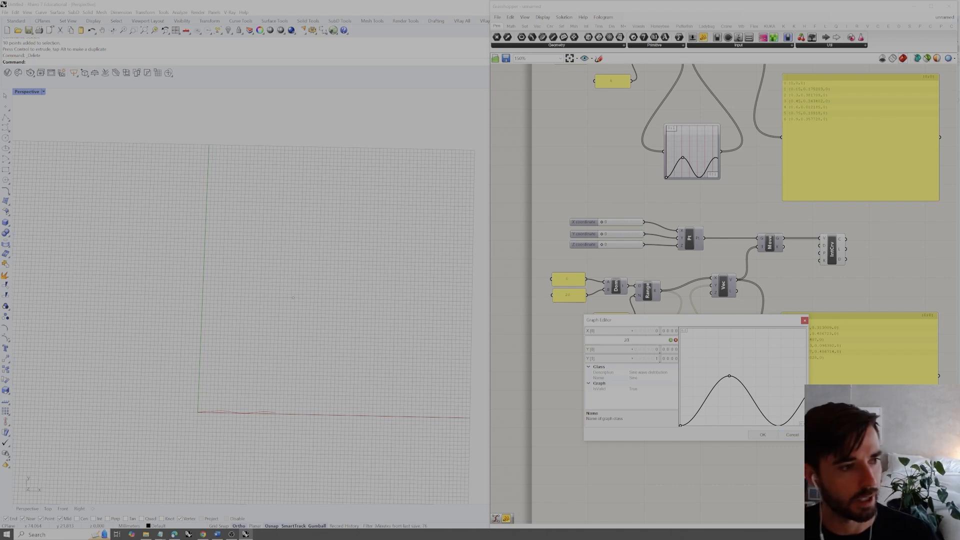
pyautogui.click(671, 340)
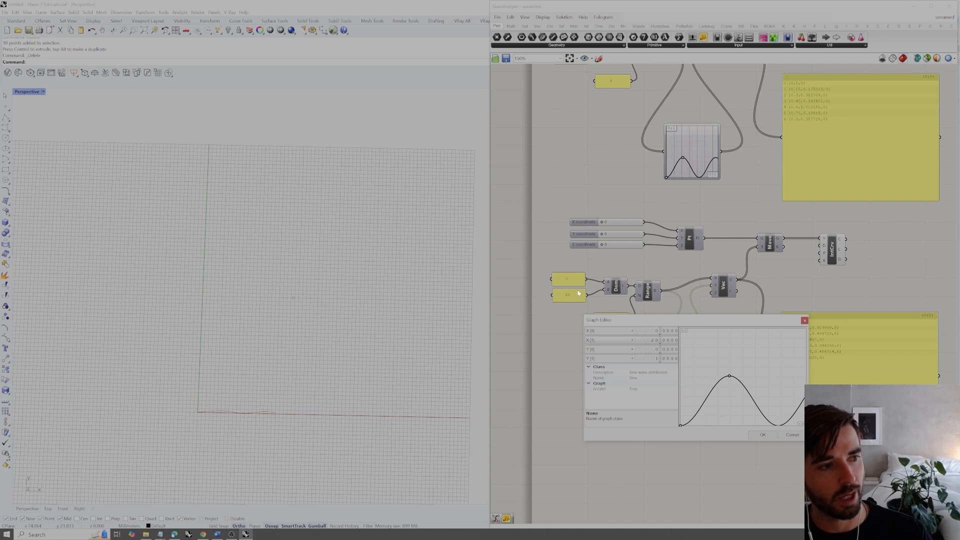
pyautogui.doubleClick(653, 358)
pyautogui.write('20')
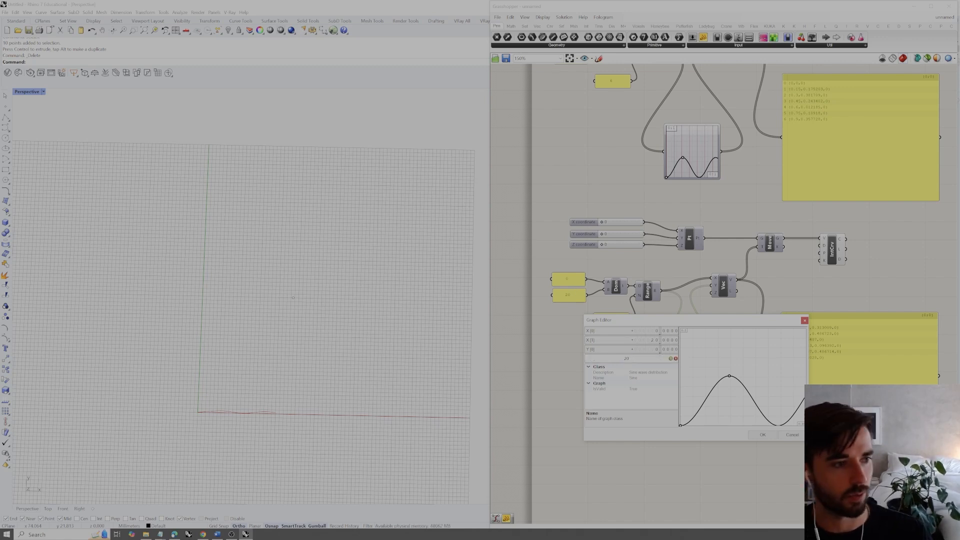
pyautogui.click(671, 359)
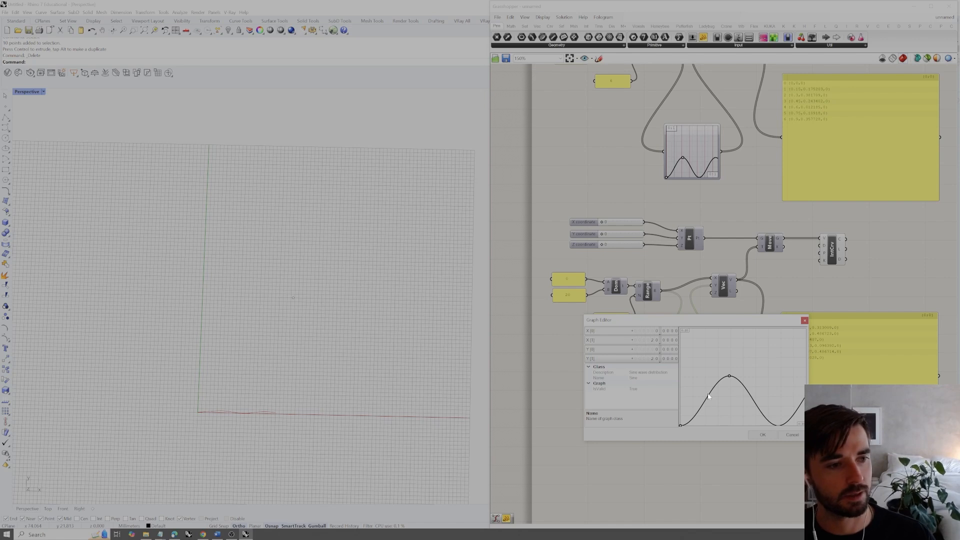
pyautogui.click(763, 434)
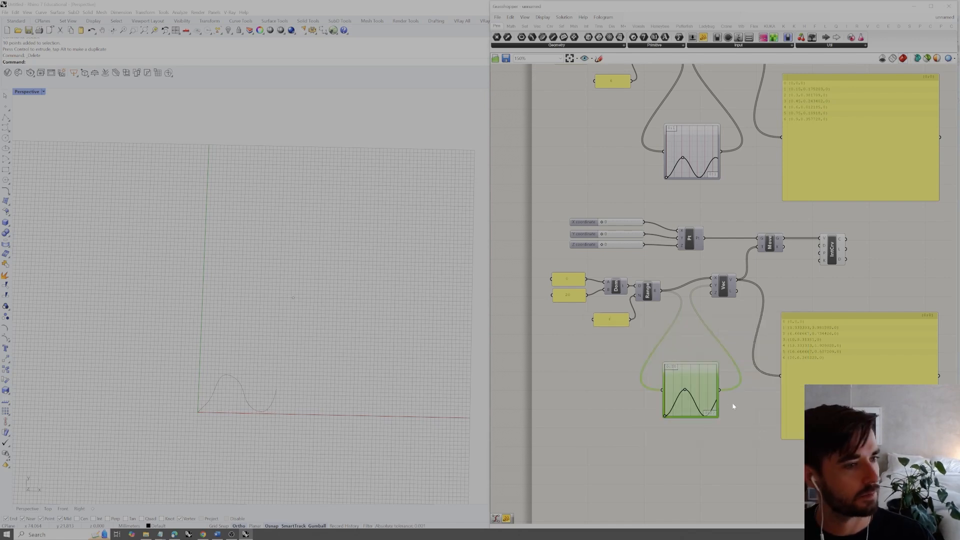
# Replace the fourth definition's Interpolate component with a Nurbs Curve fed by Move's geometry output
pyautogui.moveTo(809, 262); pyautogui.dragTo(786, 274, button='right')
pyautogui.click(781, 244)
pyautogui.moveTo(842, 239); pyautogui.dragTo(791, 279)
pyautogui.press('Delete')
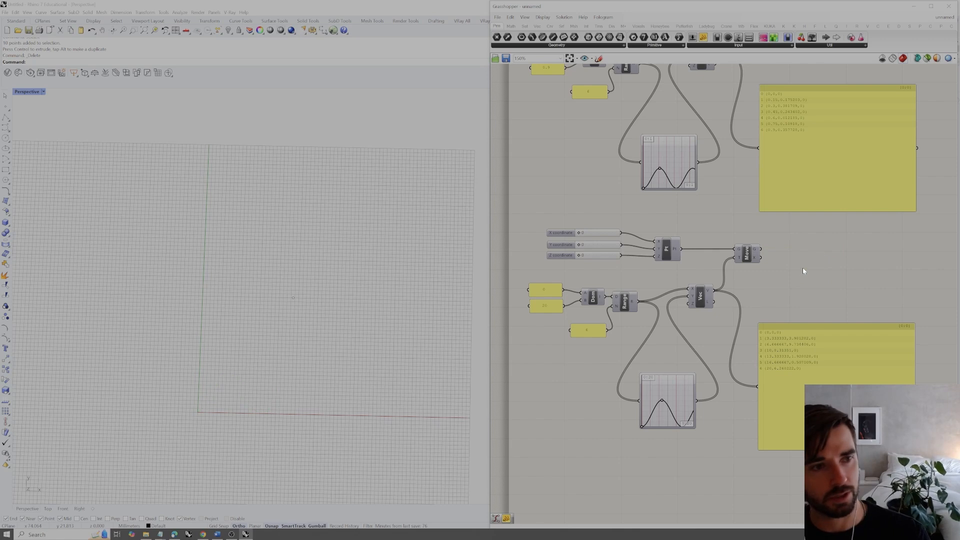
pyautogui.doubleClick(803, 268)
pyautogui.write('nurf')
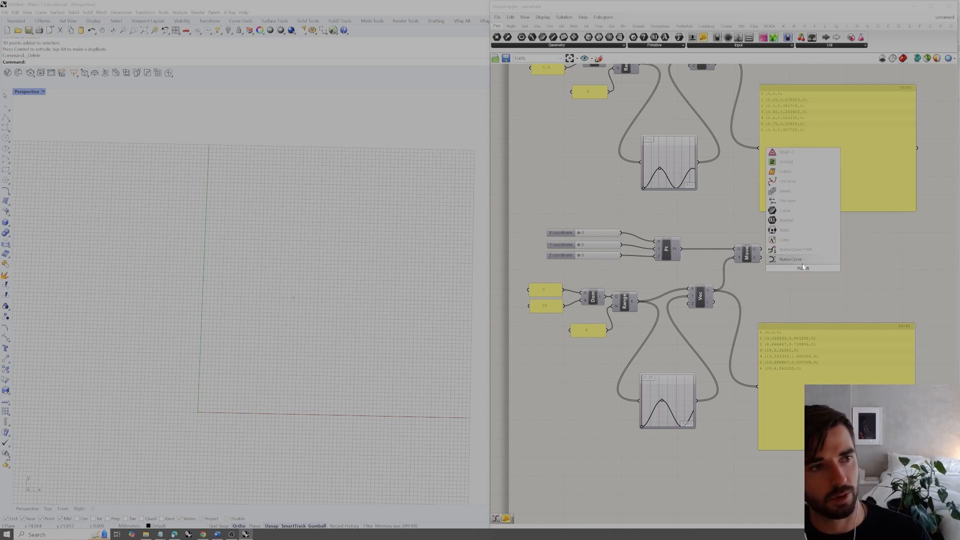
pyautogui.click(786, 249)
pyautogui.moveTo(763, 252); pyautogui.dragTo(798, 259)
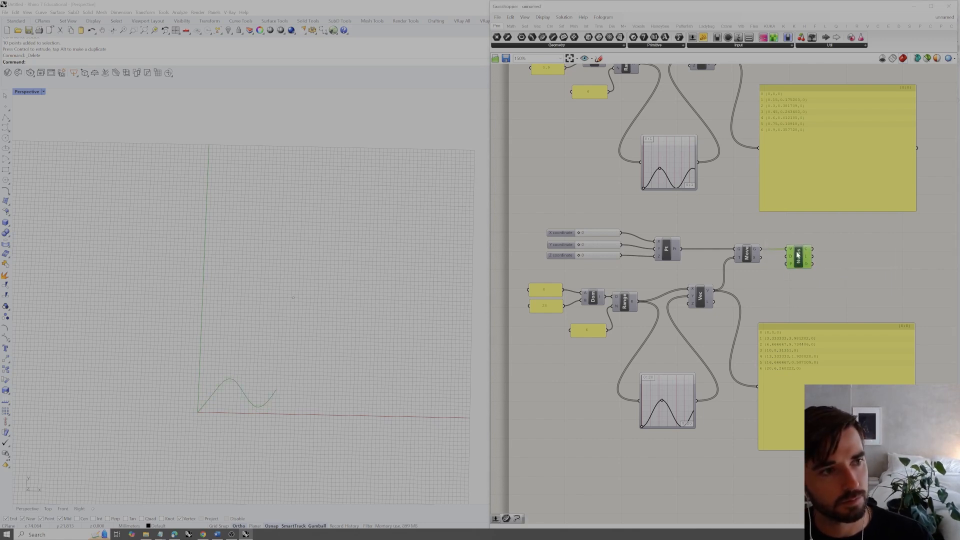
pyautogui.click(843, 258)
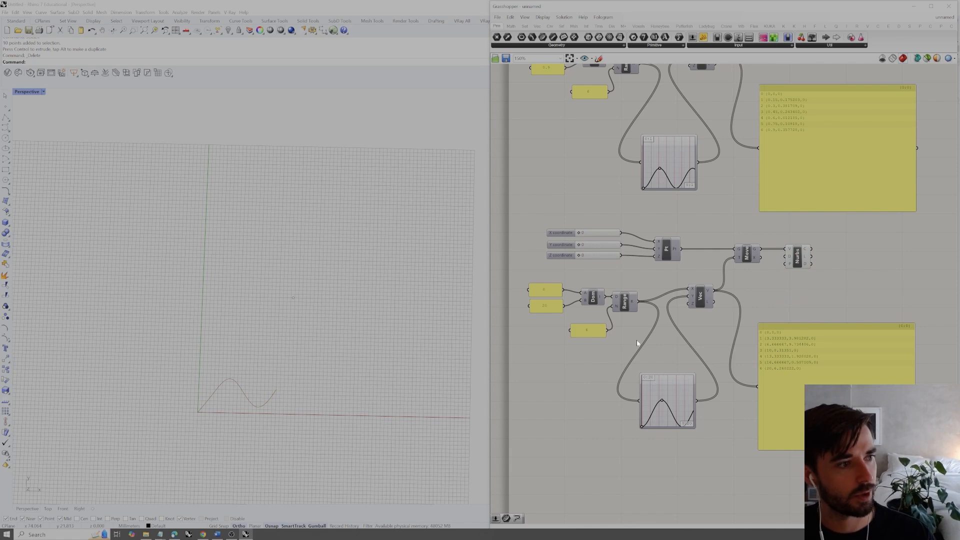
# Set the fourth definition's Range step count to 40 and highlight the Nurbs Curve in the viewport
pyautogui.doubleClick(589, 330)
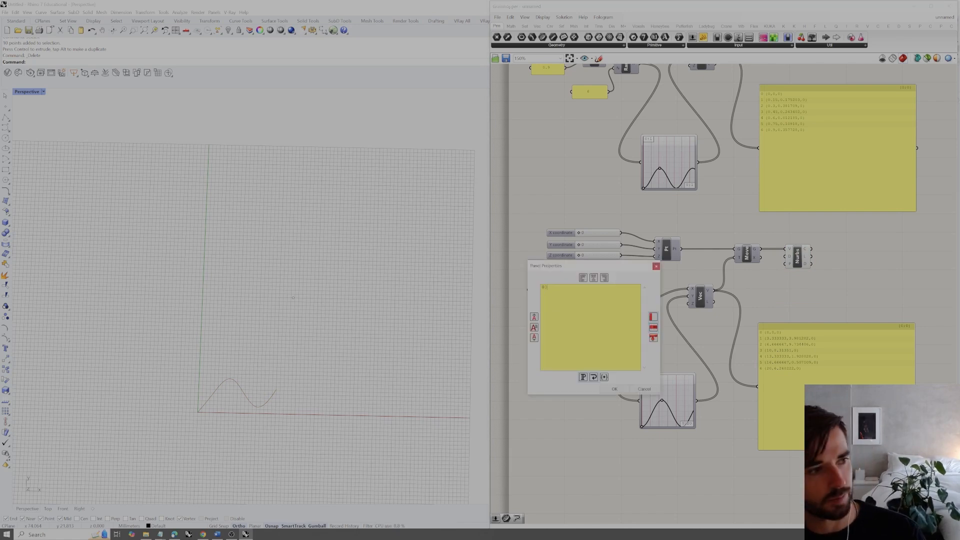
pyautogui.click(615, 389)
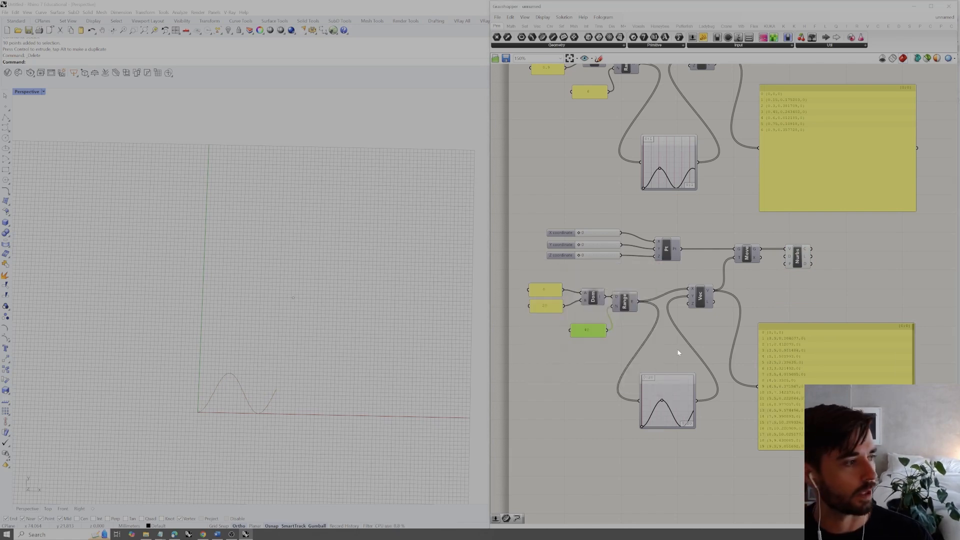
pyautogui.click(797, 257)
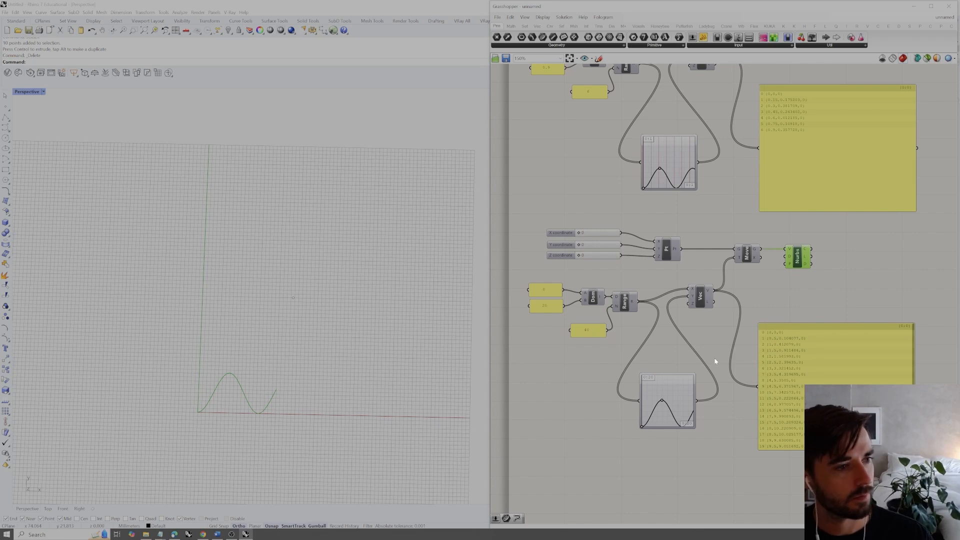
# Lower the wave in the fourth definition's Graph Mapper and clear the component selection
pyautogui.moveTo(662, 402)
pyautogui.mouseDown()
pyautogui.moveTo(645, 394)
pyautogui.moveTo(670, 407)
pyautogui.moveTo(664, 411)
pyautogui.mouseUp()
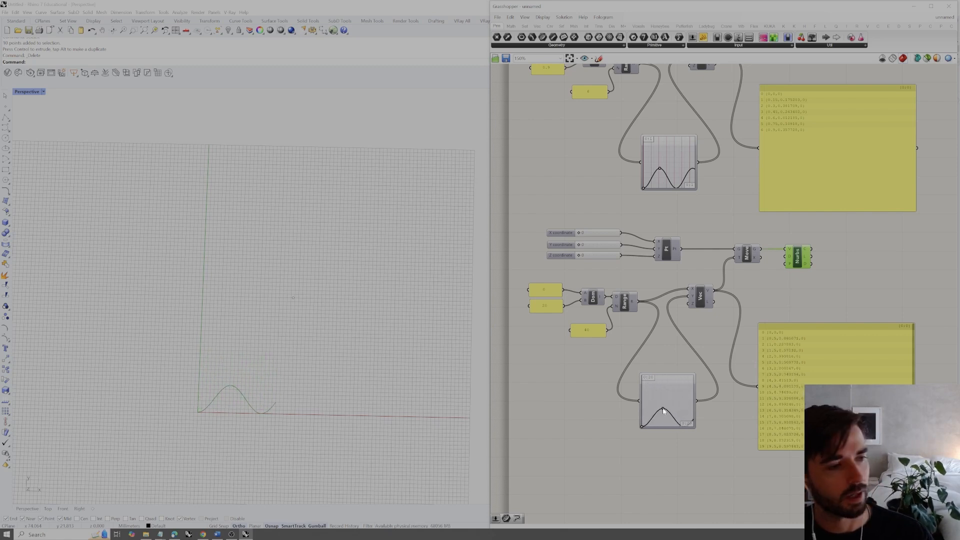
pyautogui.click(806, 331)
pyautogui.click(816, 297)
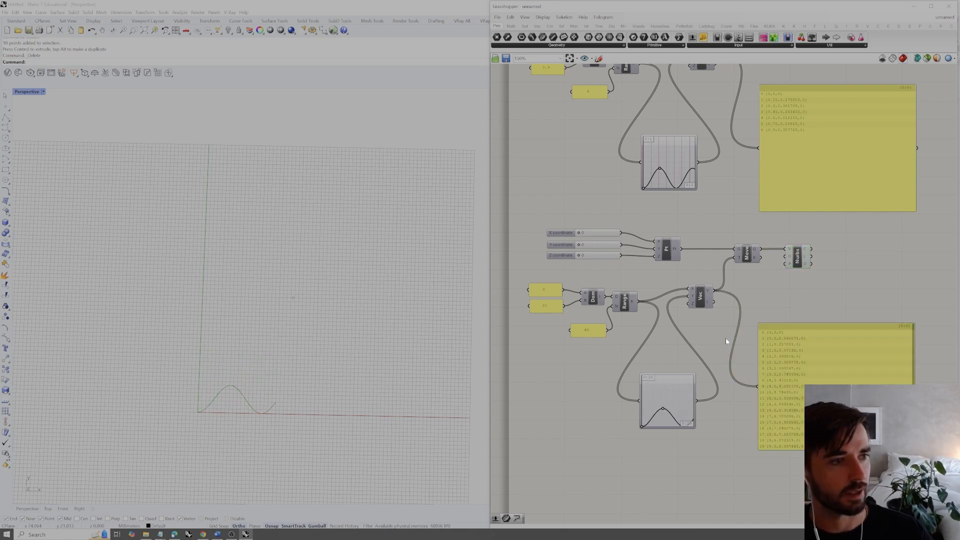
# Connect the Graph Mapper output to the vector's Z input as well and shorten the wave, checking the curve in 3D
pyautogui.moveTo(727, 338); pyautogui.dragTo(721, 319, button='right')
pyautogui.scroll(-1, 735, 331)
pyautogui.moveTo(895, 341); pyautogui.dragTo(883, 328, button='right')
pyautogui.moveTo(239, 374); pyautogui.dragTo(261, 376, button='right')
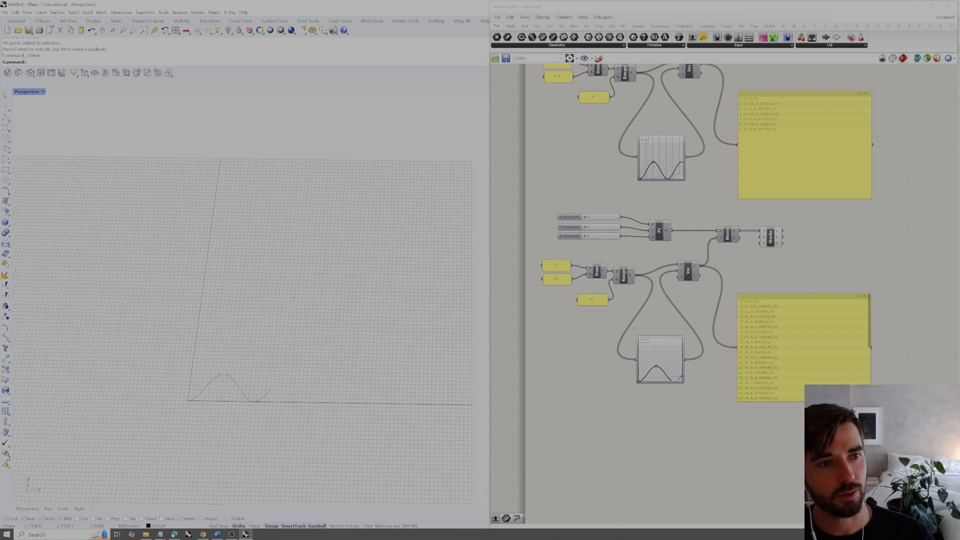
pyautogui.scroll(1, 708, 333)
pyautogui.moveTo(682, 366); pyautogui.dragTo(672, 271)
pyautogui.moveTo(317, 396); pyautogui.dragTo(301, 341, button='right')
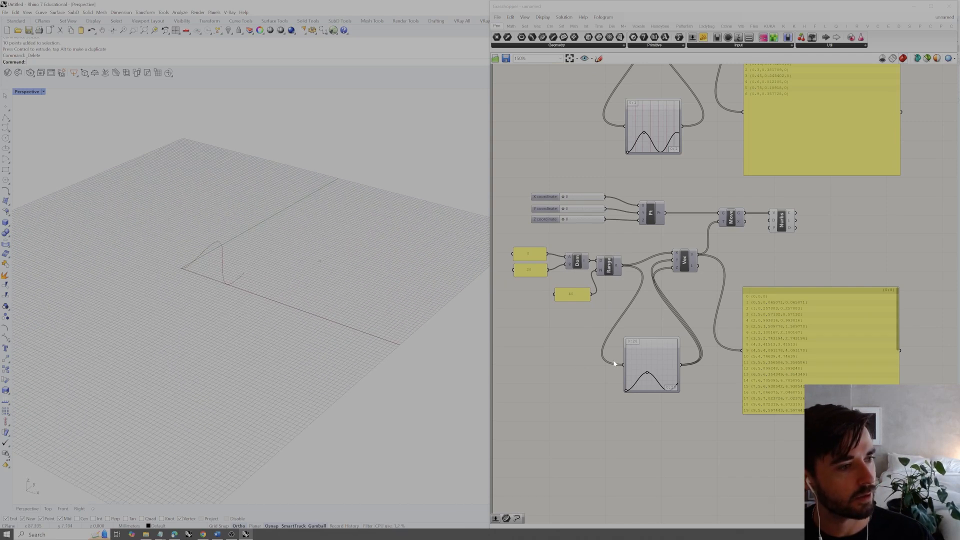
pyautogui.moveTo(650, 374); pyautogui.dragTo(644, 373)
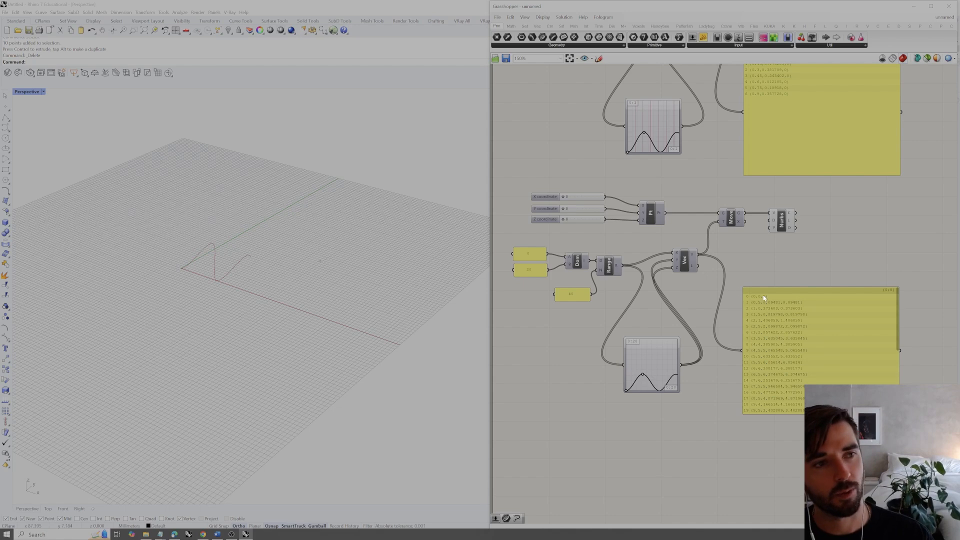
# Copy the fourth definition below itself and turn off the preview of the original's Nurbs Curve component
pyautogui.moveTo(915, 441); pyautogui.dragTo(500, 190)
pyautogui.scroll(-2, 693, 232)
pyautogui.keyDown('alt'); pyautogui.moveTo(721, 221); pyautogui.dragTo(717, 399); pyautogui.keyUp('alt')
pyautogui.click(775, 210)
pyautogui.click(757, 224)
pyautogui.rightClick(791, 254)
pyautogui.click(815, 265)
pyautogui.click(887, 264)
# Duplicate the fifth definition's Graph Mapper below the first one and connect the copy's output to the vector's Z input
pyautogui.moveTo(863, 350); pyautogui.dragTo(860, 260, button='right')
pyautogui.scroll(1, 695, 395)
pyautogui.keyDown('alt'); pyautogui.moveTo(647, 406); pyautogui.dragTo(651, 467); pyautogui.keyUp('alt')
pyautogui.click(684, 478)
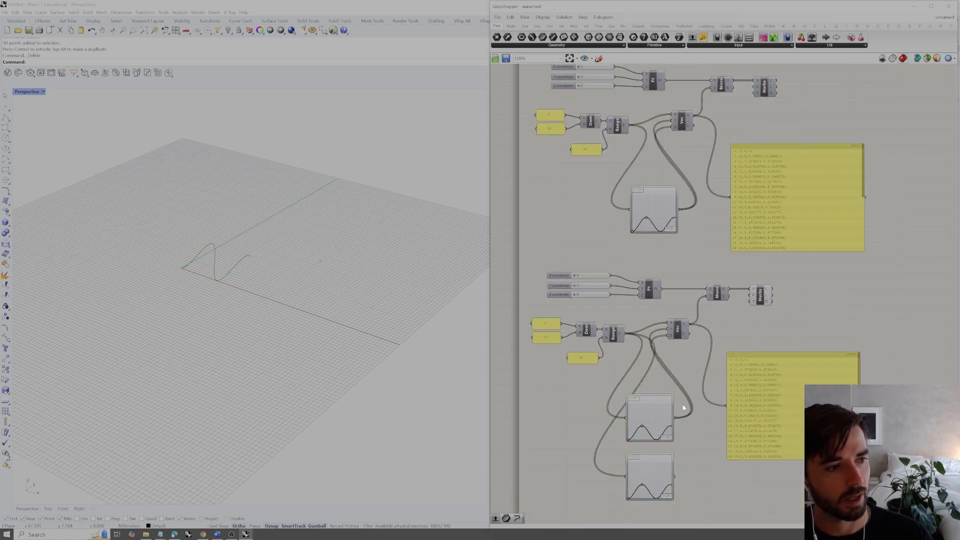
pyautogui.scroll(2, 679, 452)
pyautogui.moveTo(681, 467); pyautogui.dragTo(677, 457, button='right')
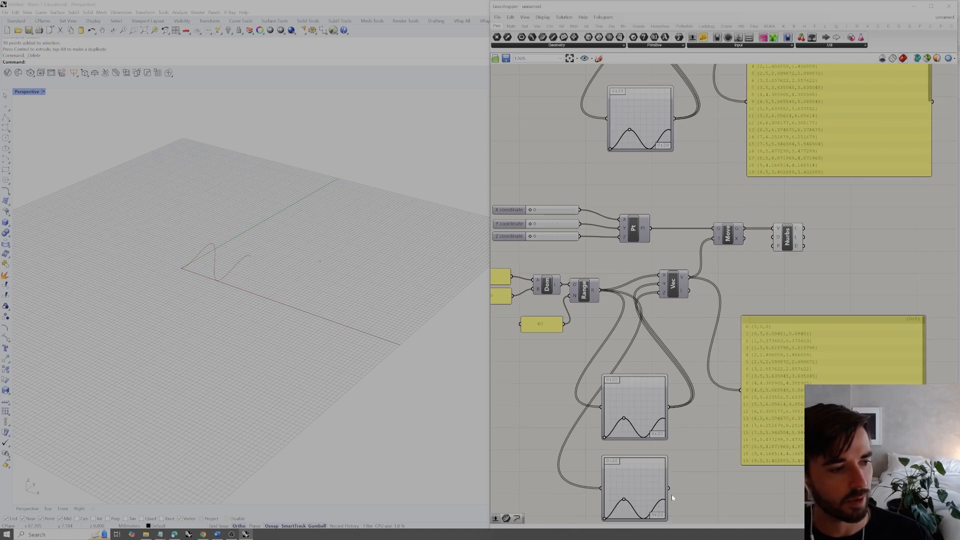
pyautogui.moveTo(670, 488); pyautogui.dragTo(659, 292)
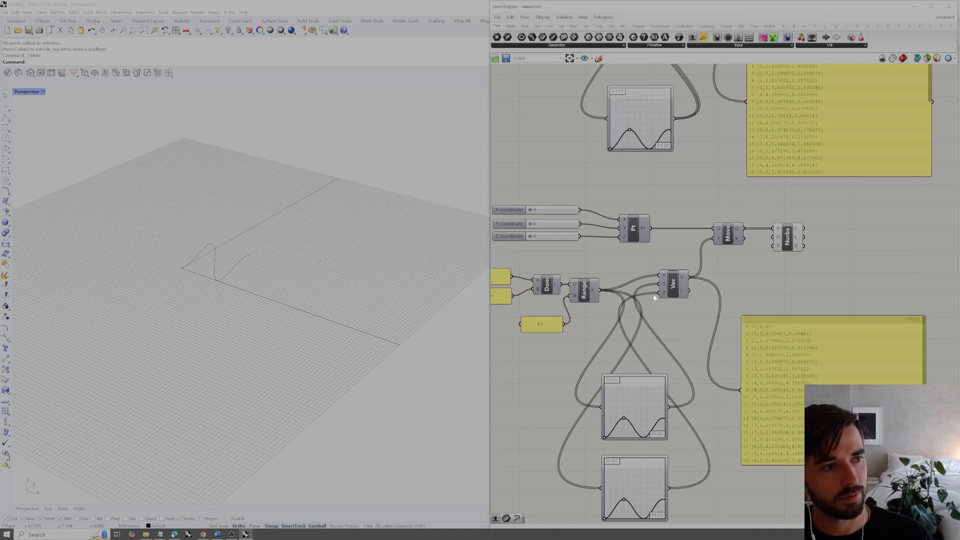
# Give the fifth definition's two Graph Mappers different waves, lower for Y and taller for Z, and examine the resulting 3D curve
pyautogui.moveTo(627, 503); pyautogui.dragTo(627, 492)
pyautogui.moveTo(626, 421)
pyautogui.mouseDown()
pyautogui.moveTo(623, 434)
pyautogui.moveTo(622, 403)
pyautogui.moveTo(621, 443)
pyautogui.moveTo(623, 427)
pyautogui.mouseUp()
pyautogui.moveTo(630, 497); pyautogui.dragTo(629, 488)
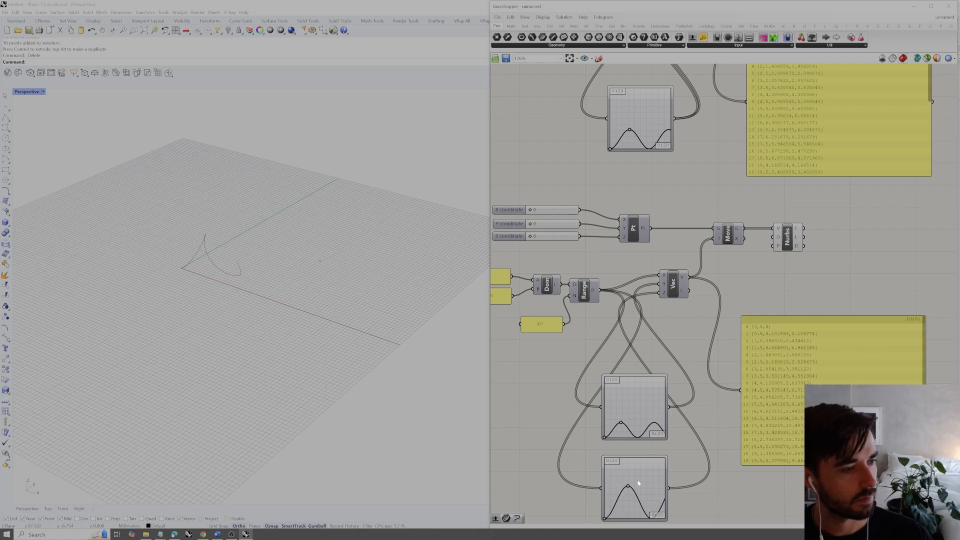
pyautogui.moveTo(630, 488); pyautogui.dragTo(631, 486)
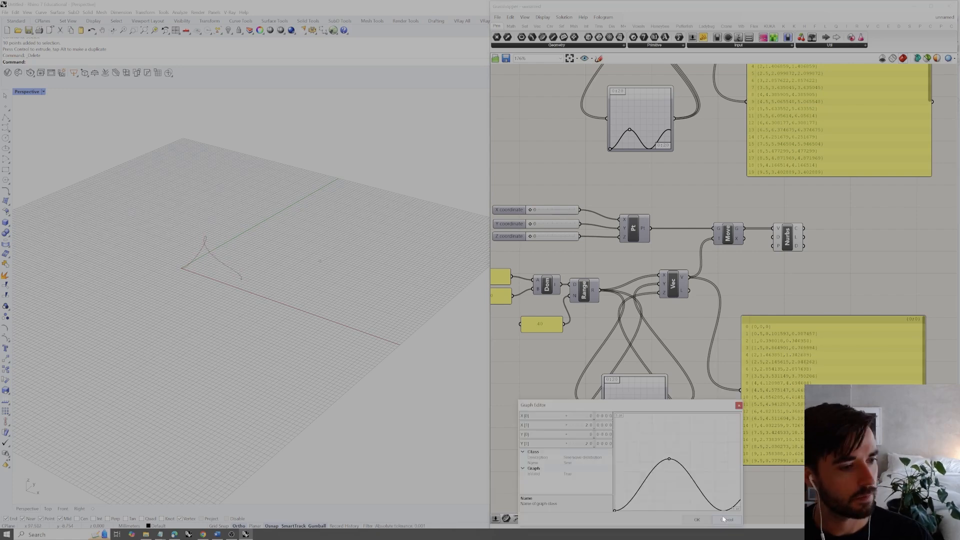
pyautogui.moveTo(292, 290); pyautogui.dragTo(330, 285, button='right')
pyautogui.click(657, 477)
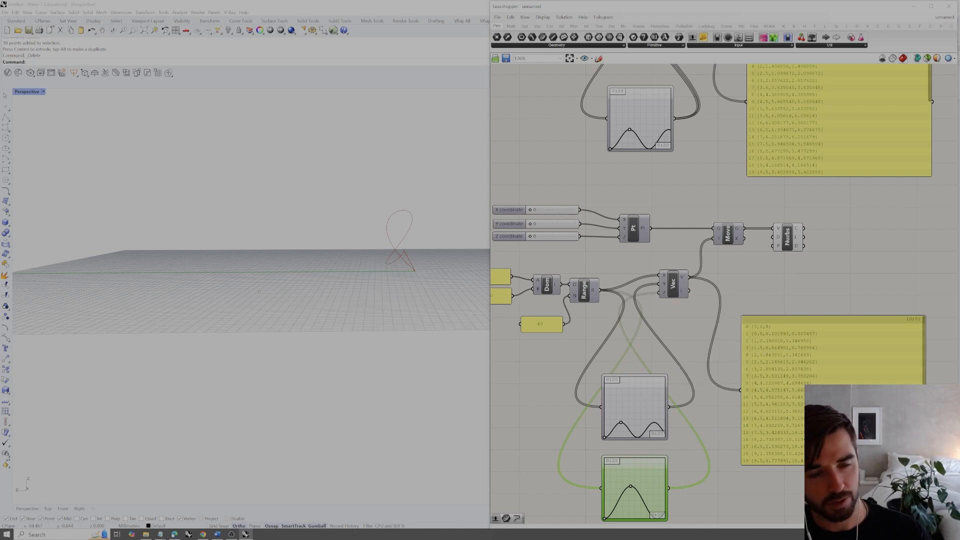
pyautogui.click(640, 399)
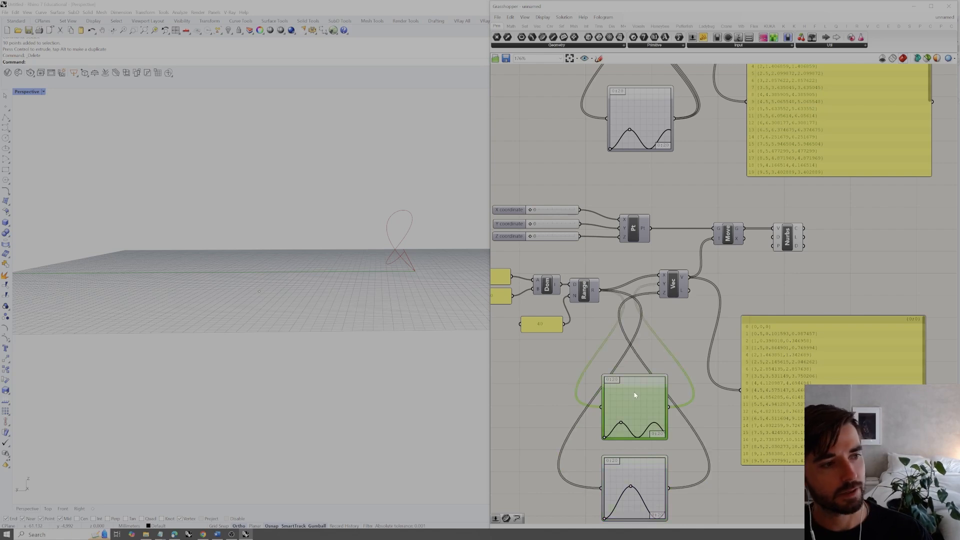
# Examine the fifth definition's 3D NURBS curve from above and at an oblique angle
pyautogui.moveTo(380, 282); pyautogui.dragTo(311, 308, button='right')
pyautogui.click(827, 284)
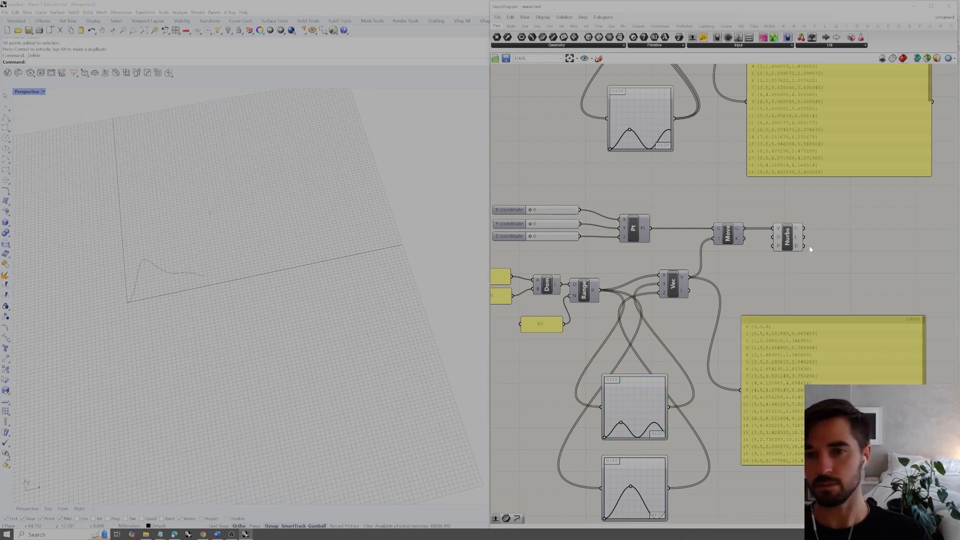
pyautogui.scroll(-2, 828, 262)
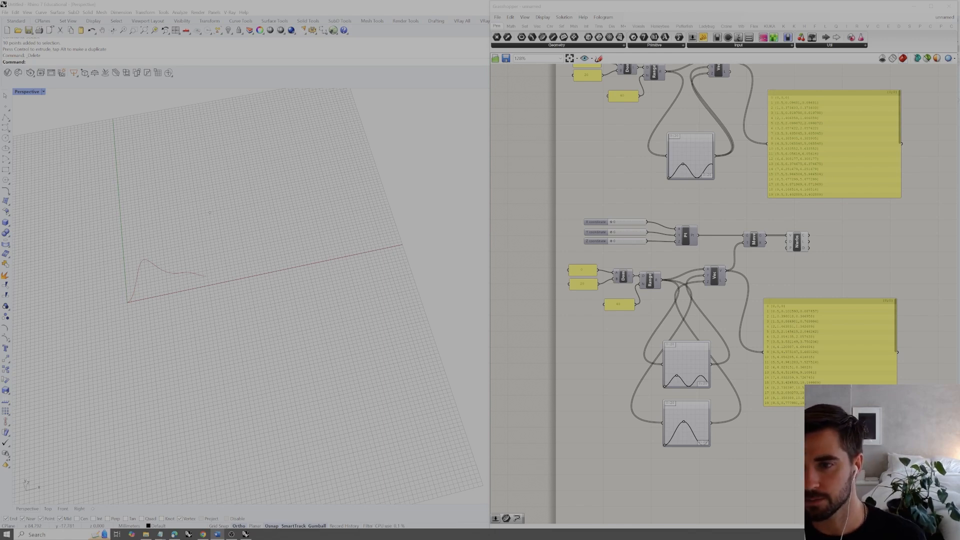
pyautogui.click(797, 242)
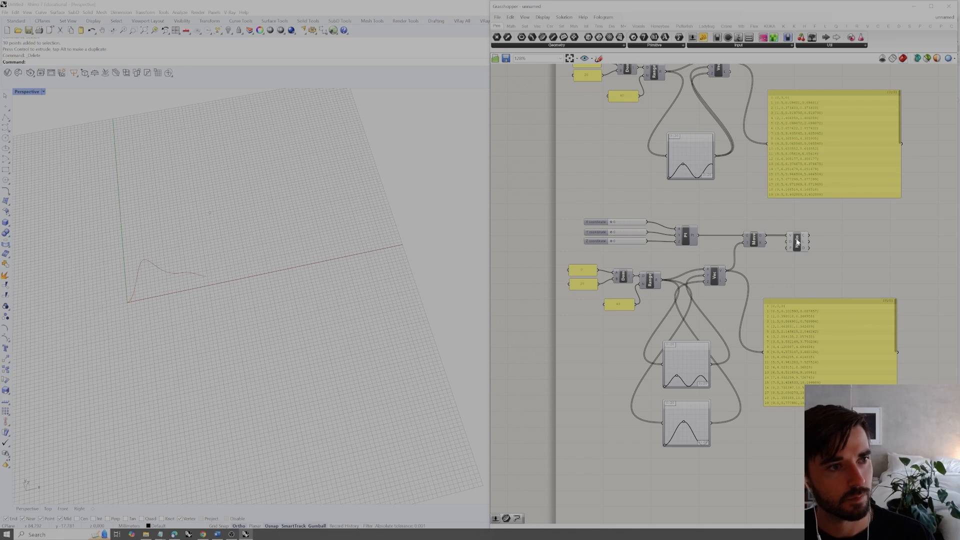
pyautogui.moveTo(235, 287); pyautogui.dragTo(350, 270, button='right')
pyautogui.click(859, 245)
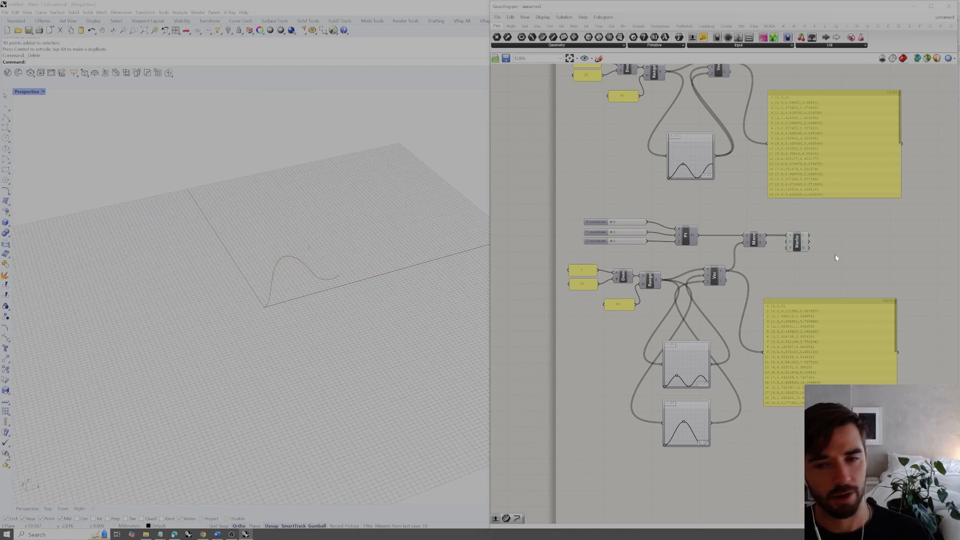
# Duplicate the whole fifth definition, including both Graph Mappers and the output panel, below itself
pyautogui.scroll(-2, 810, 258)
pyautogui.scroll(-3, 811, 260)
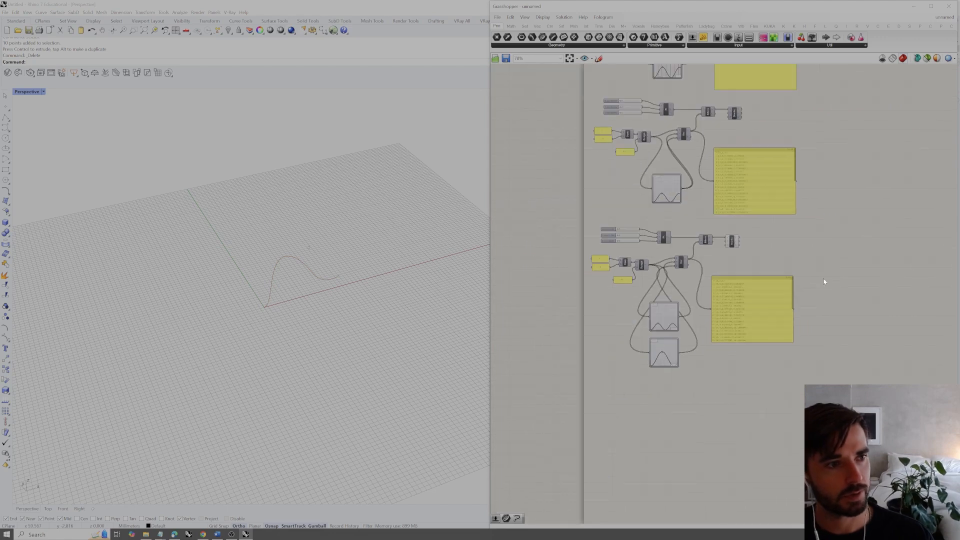
pyautogui.moveTo(848, 402); pyautogui.dragTo(554, 221)
pyautogui.scroll(-6, 780, 260)
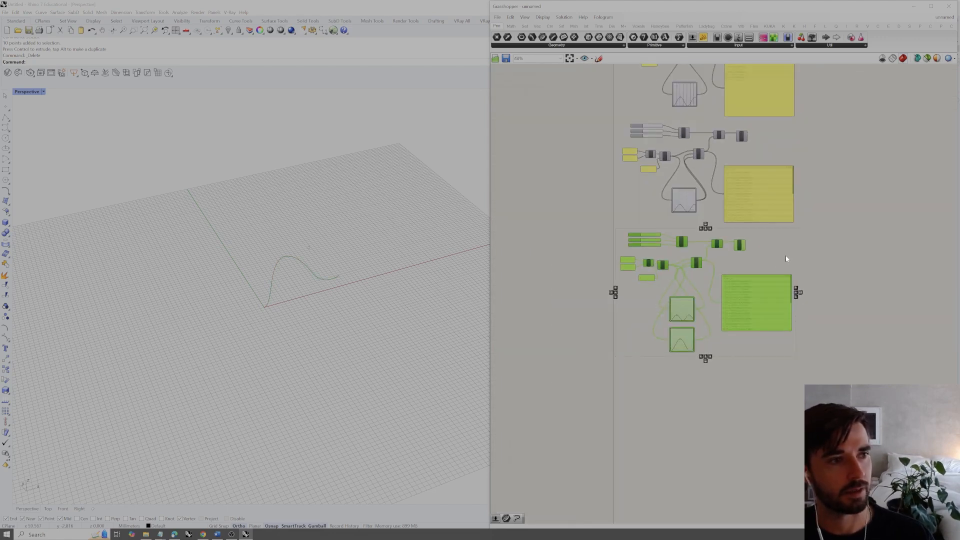
pyautogui.scroll(4, 778, 256)
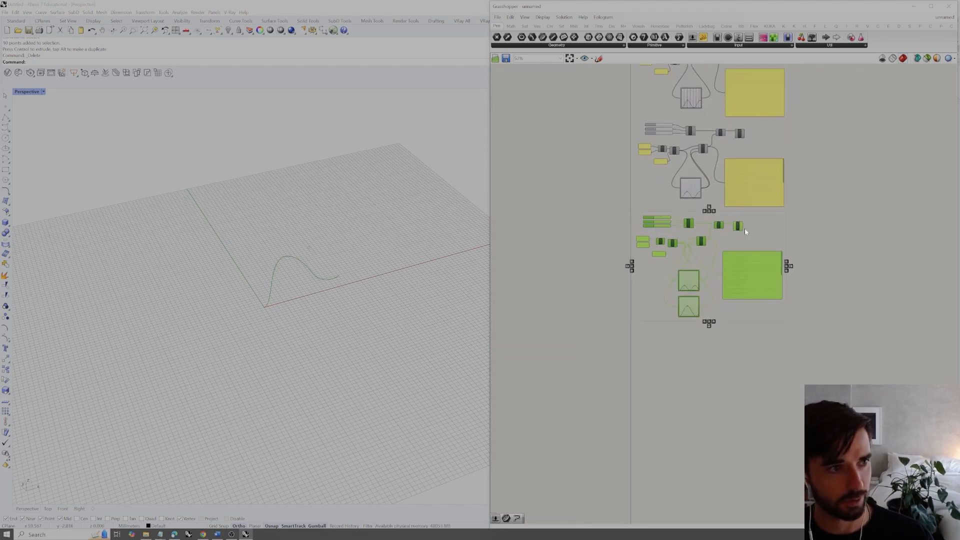
pyautogui.keyDown('alt'); pyautogui.moveTo(738, 227); pyautogui.dragTo(737, 418); pyautogui.keyUp('alt')
pyautogui.click(838, 292)
# Turn off the preview of the fifth definition's Move and Nurbs Curve components
pyautogui.moveTo(743, 228); pyautogui.dragTo(702, 220)
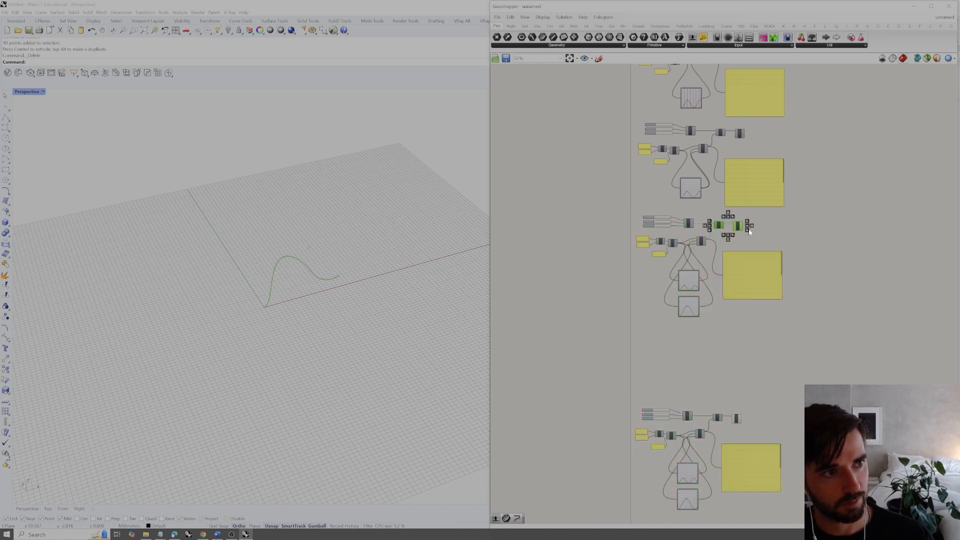
pyautogui.rightClick(758, 244)
pyautogui.click(783, 258)
pyautogui.click(809, 276)
pyautogui.moveTo(787, 306); pyautogui.dragTo(754, 254, button='right')
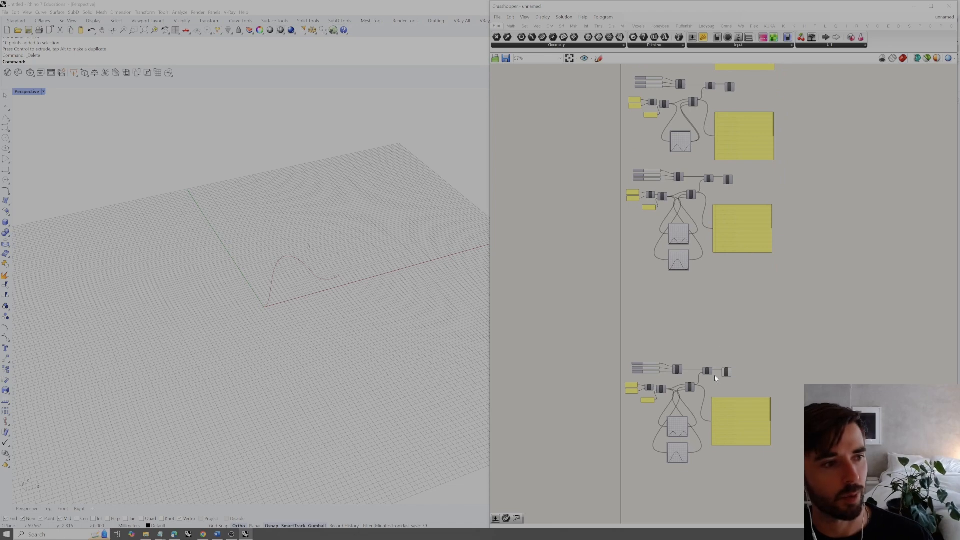
# Add an Extrude component beside the sixth definition's Nurbs Curve component
pyautogui.scroll(3, 715, 375)
pyautogui.moveTo(734, 298); pyautogui.dragTo(731, 278, button='right')
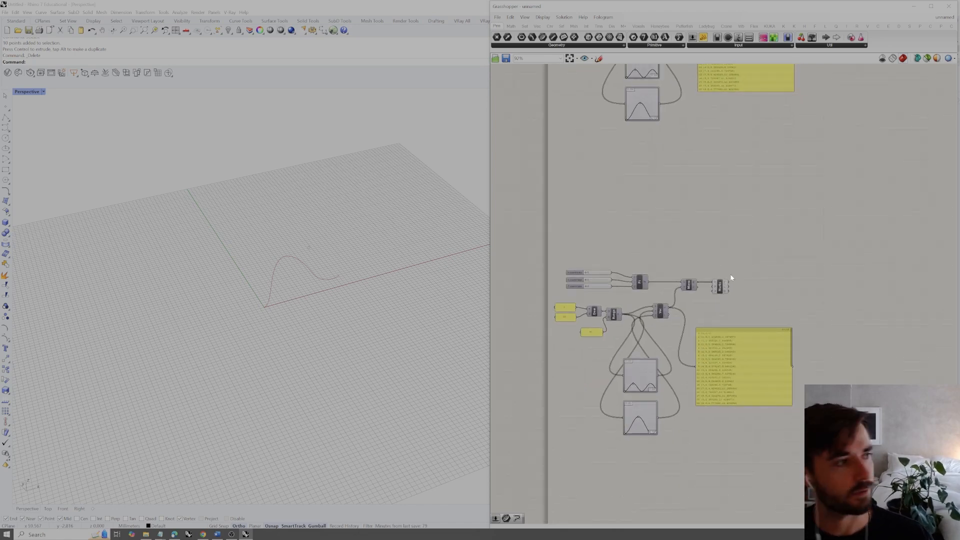
pyautogui.click(720, 286)
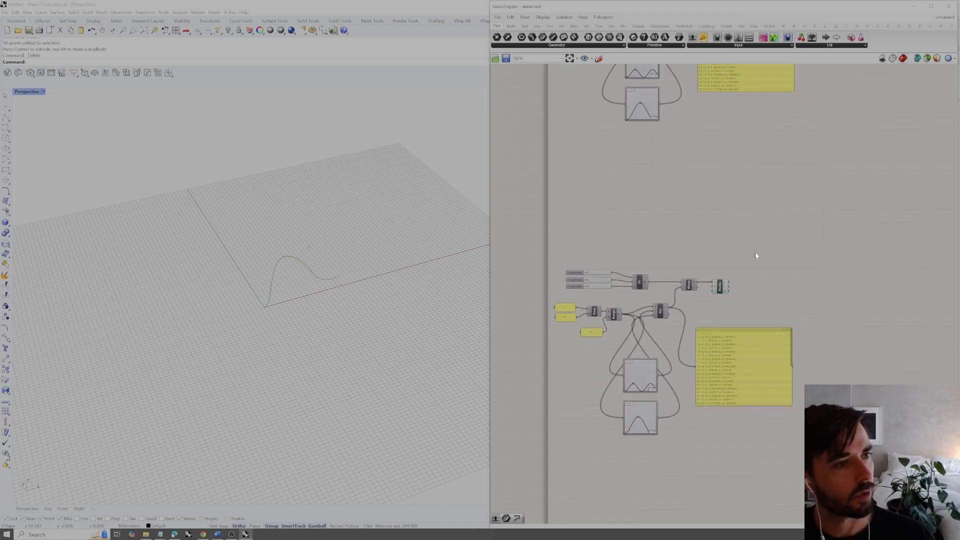
pyautogui.doubleClick(746, 282)
pyautogui.write('extrudecr')
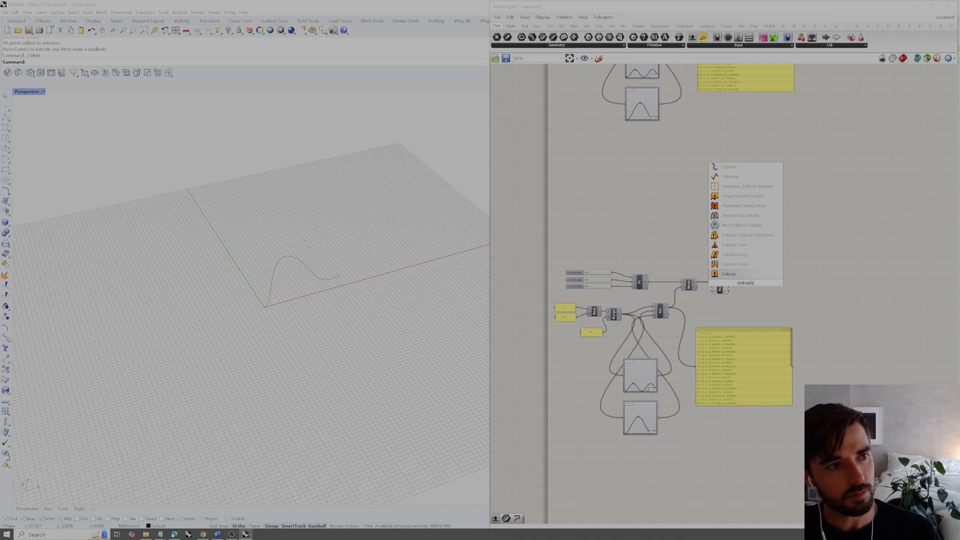
pyautogui.click(728, 277)
pyautogui.scroll(3, 728, 282)
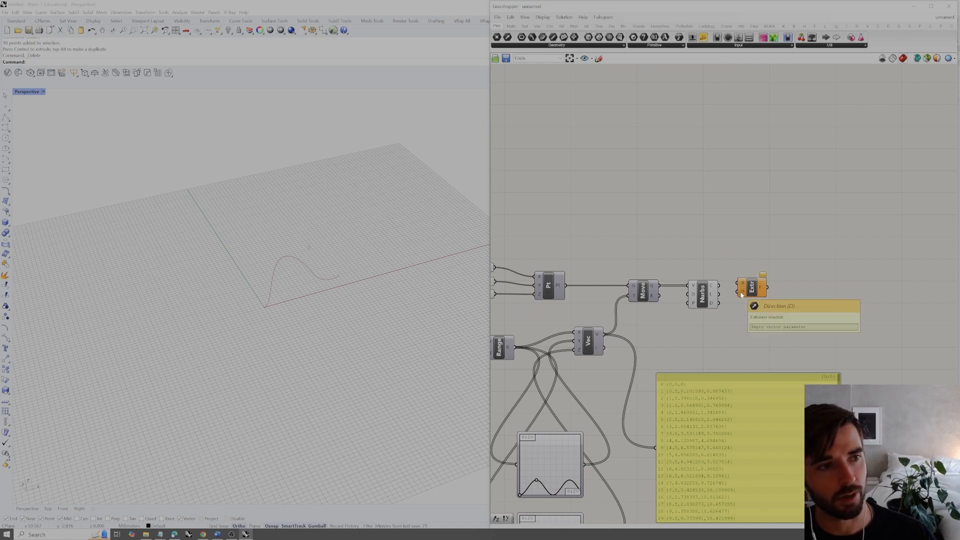
pyautogui.moveTo(756, 292); pyautogui.dragTo(772, 296)
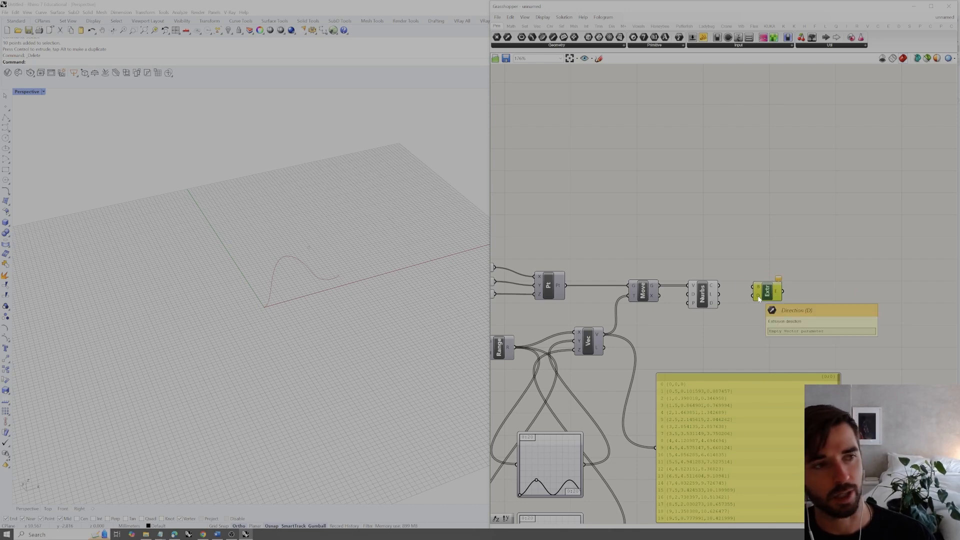
pyautogui.moveTo(768, 292); pyautogui.dragTo(774, 290)
# Add a Vector XYZ component below the Extrude component to define the extrusion direction
pyautogui.doubleClick(758, 322)
pyautogui.click(759, 336)
pyautogui.moveTo(311, 265); pyautogui.dragTo(419, 301, button='right')
pyautogui.doubleClick(756, 340)
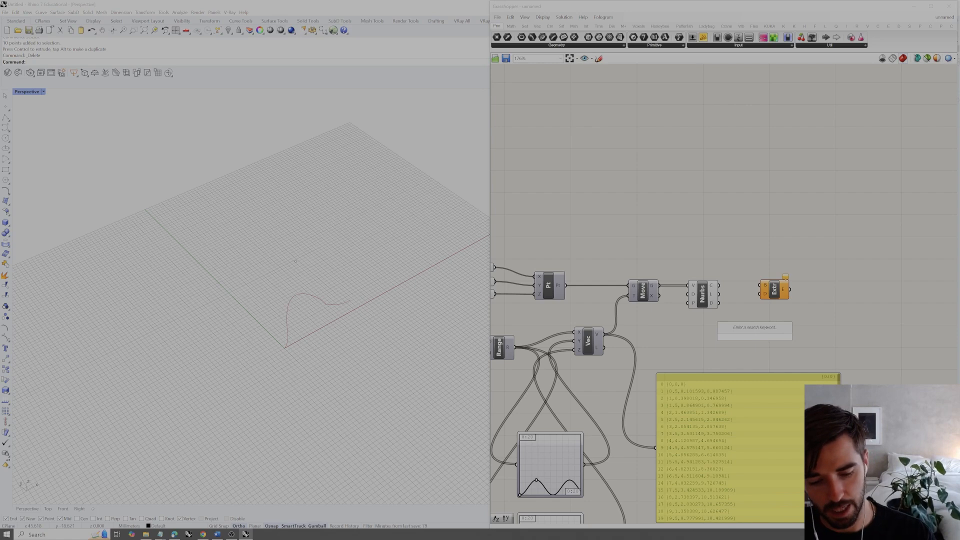
pyautogui.write('vector xy')
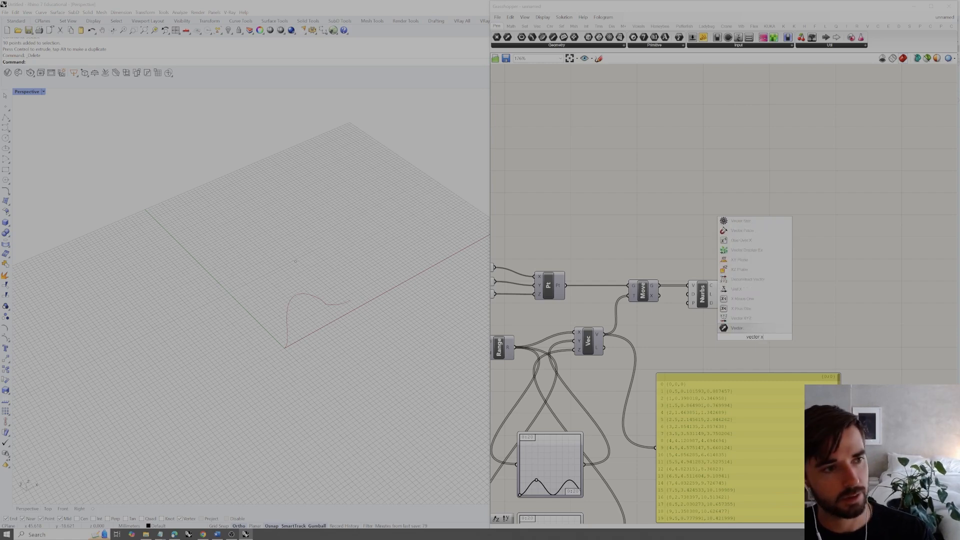
pyautogui.click(755, 320)
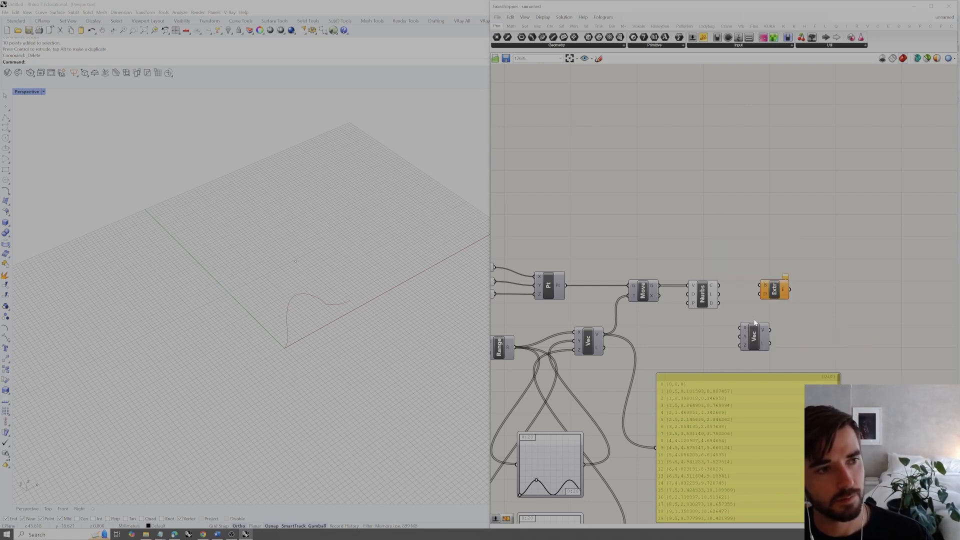
pyautogui.doubleClick(714, 340)
pyautogui.write('1')
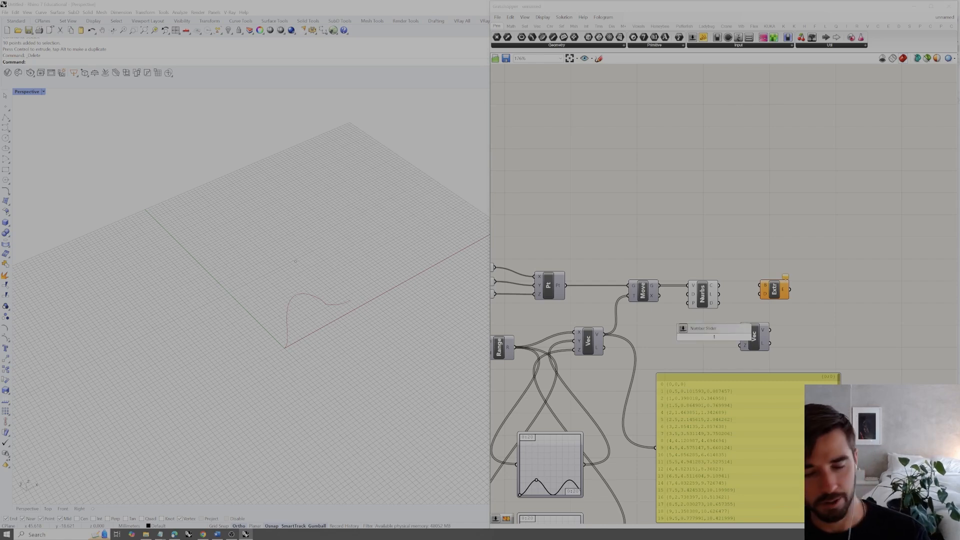
pyautogui.press('Return')
pyautogui.moveTo(731, 337); pyautogui.dragTo(705, 336)
pyautogui.press('Delete')
pyautogui.doubleClick(706, 337)
pyautogui.click(706, 359)
# Duplicate the Range's step-count panel, set the copy to 1 and feed it into the new vector's Y input
pyautogui.scroll(-2, 704, 337)
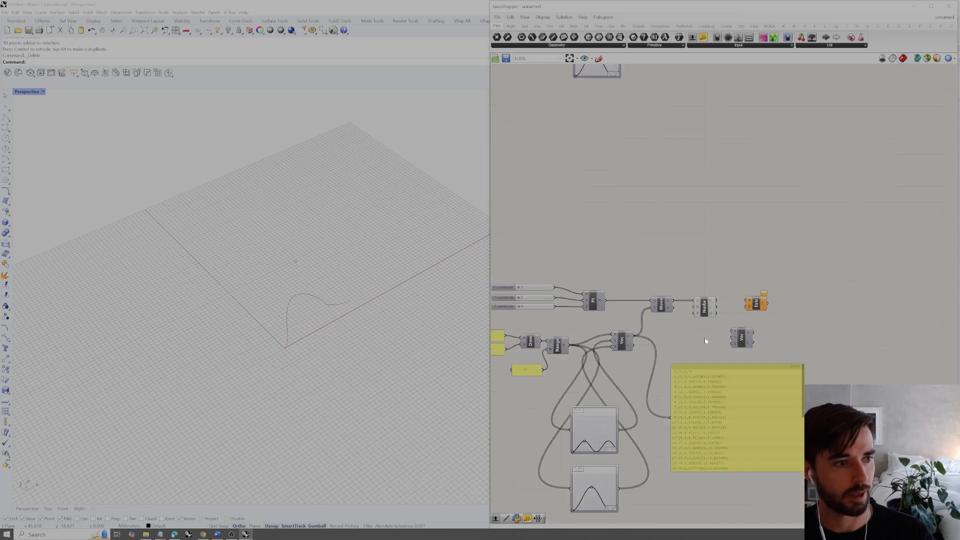
pyautogui.moveTo(704, 338); pyautogui.dragTo(751, 330, button='right')
pyautogui.click(575, 361)
pyautogui.keyDown('alt'); pyautogui.moveTo(755, 333); pyautogui.dragTo(751, 331); pyautogui.keyUp('alt')
pyautogui.doubleClick(751, 331)
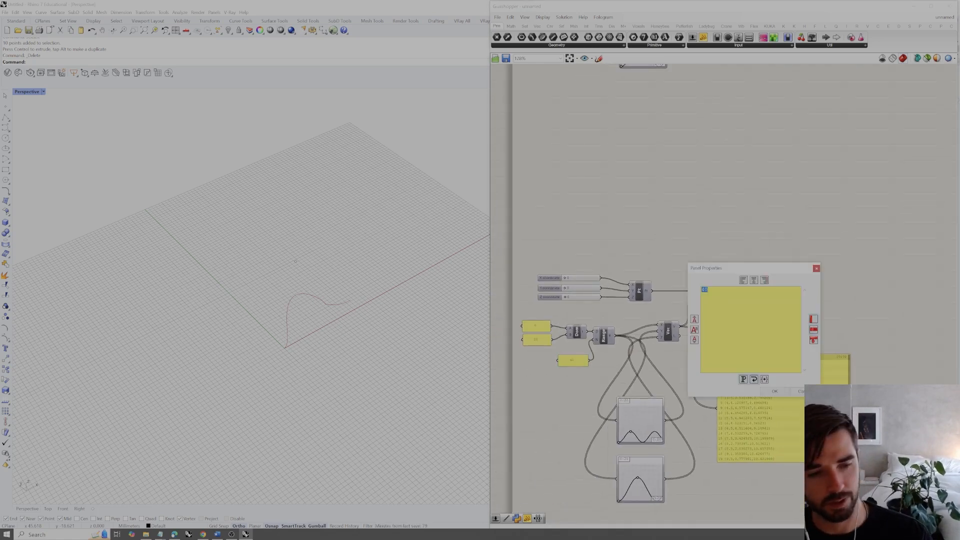
pyautogui.click(775, 391)
# Connect the new vector to the Extrude component's Direction input and the NURBS curve output to its Base input
pyautogui.moveTo(778, 332); pyautogui.dragTo(817, 294)
pyautogui.scroll(2, 784, 308)
pyautogui.scroll(1, 791, 306)
pyautogui.click(799, 259)
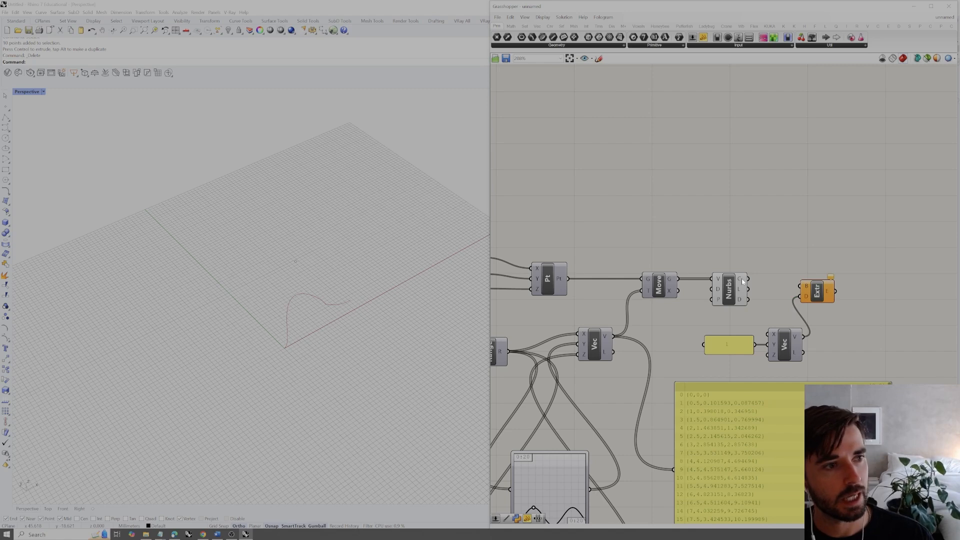
pyautogui.moveTo(750, 283); pyautogui.dragTo(825, 285)
pyautogui.click(823, 261)
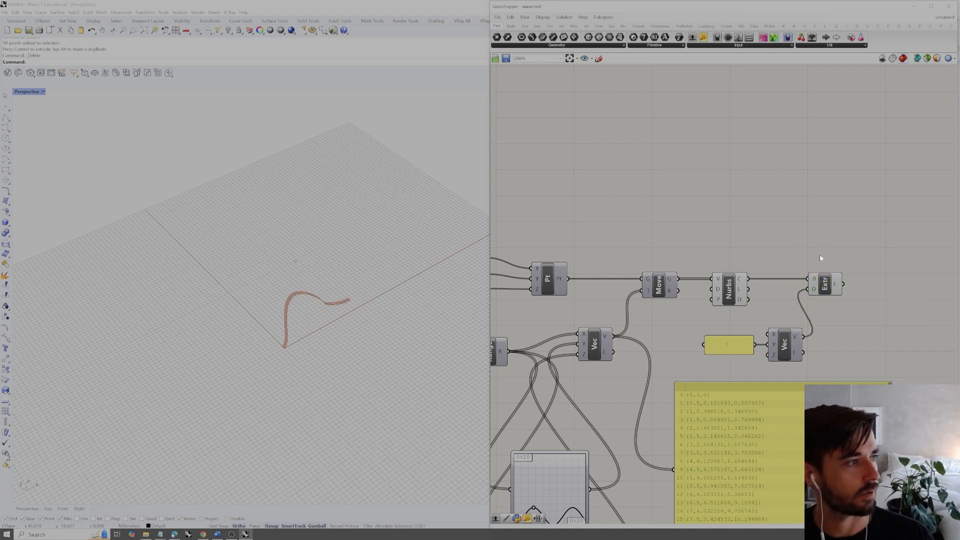
# Set the extrusion vector's Y panel to 10 and inspect the extruded surface
pyautogui.doubleClick(734, 342)
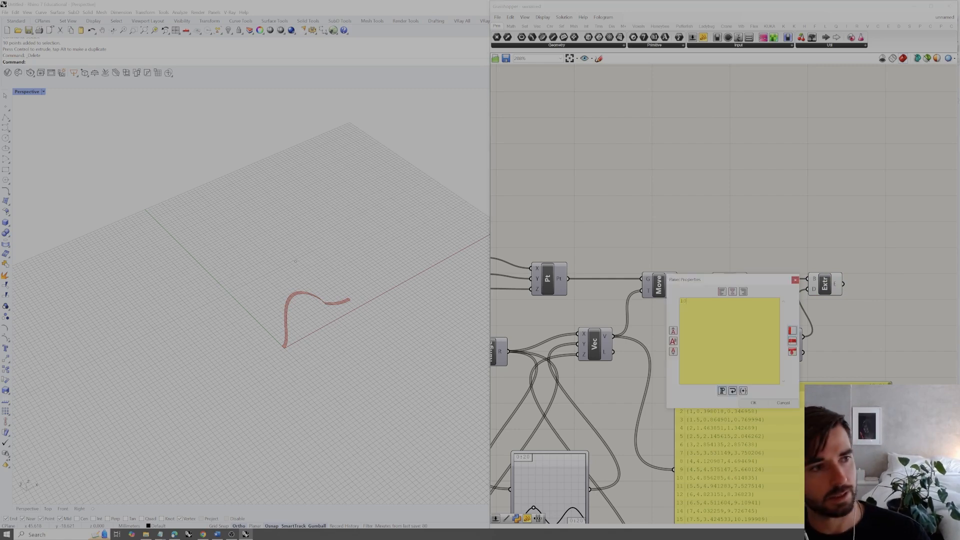
pyautogui.click(754, 403)
pyautogui.click(794, 217)
pyautogui.click(823, 287)
pyautogui.click(825, 230)
pyautogui.moveTo(340, 300)
pyautogui.mouseDown(button='right')
pyautogui.moveTo(331, 336)
pyautogui.moveTo(327, 325)
pyautogui.moveTo(386, 268)
pyautogui.moveTo(340, 295)
pyautogui.mouseUp(button='right')
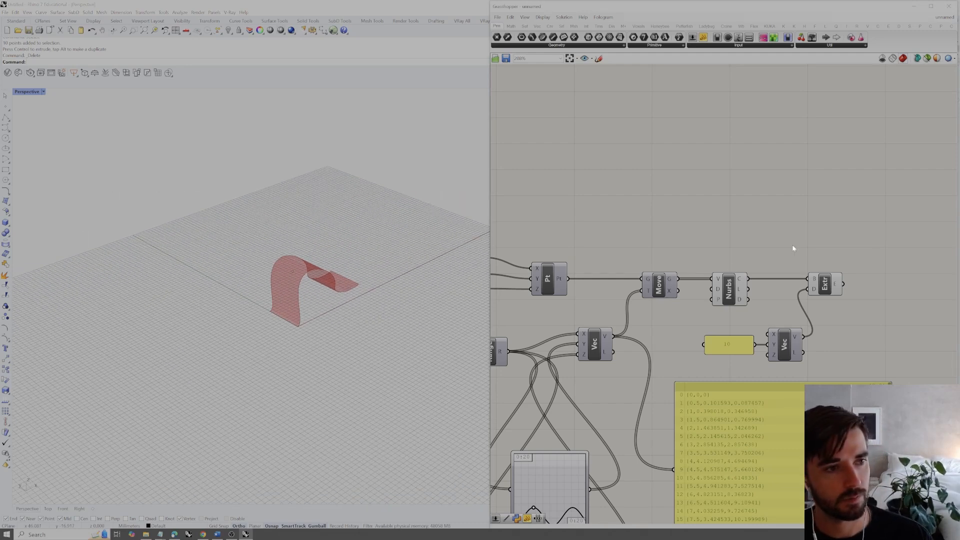
# Replace the Y panel with a number slider from 1 to 30, connect it to the vector's Y input and set it to 16
pyautogui.click(738, 346)
pyautogui.press('Delete')
pyautogui.doubleClick(717, 346)
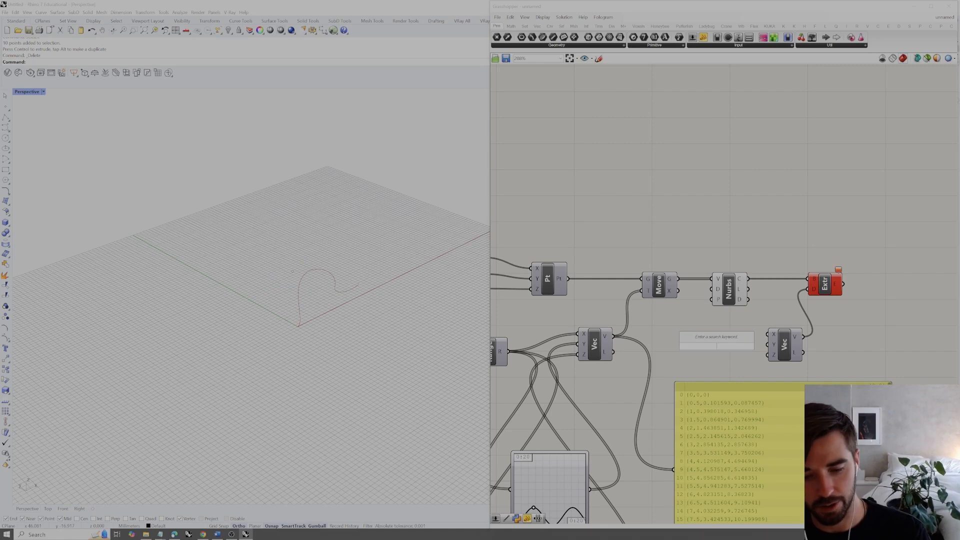
pyautogui.write('1<30')
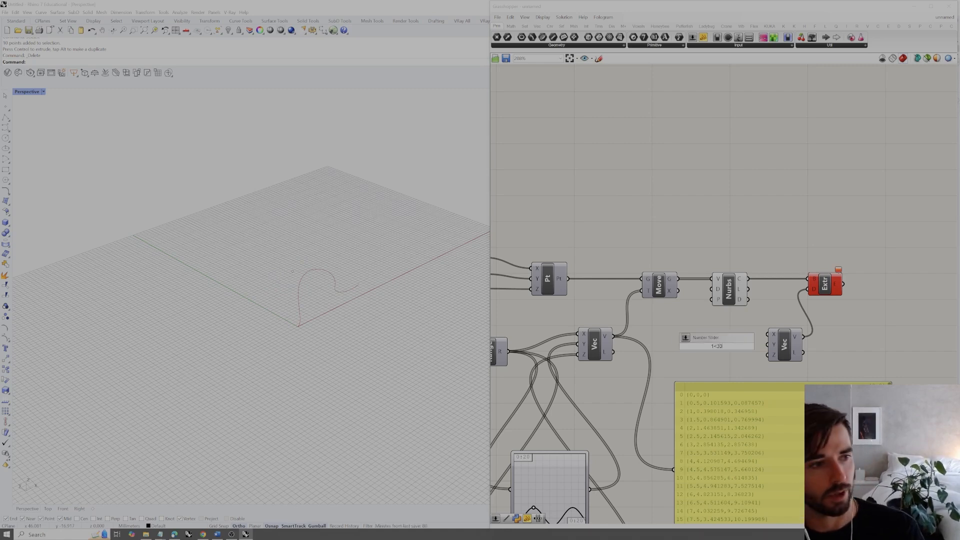
pyautogui.press('Return')
pyautogui.moveTo(766, 348); pyautogui.dragTo(720, 354)
pyautogui.click(835, 290)
pyautogui.moveTo(385, 320); pyautogui.dragTo(362, 336, button='right')
pyautogui.click(829, 227)
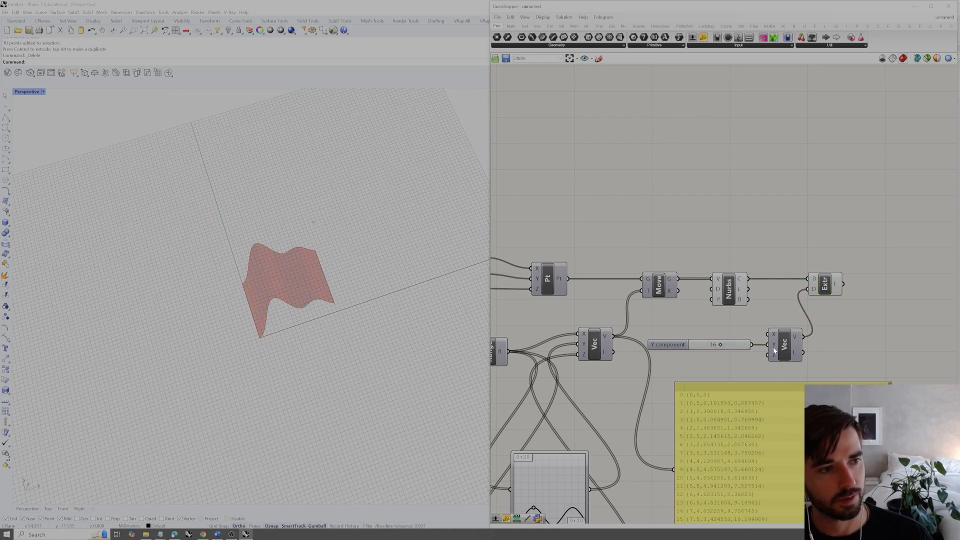
# Duplicate the complete sixth definition with its extrusion components below itself
pyautogui.scroll(-3, 777, 243)
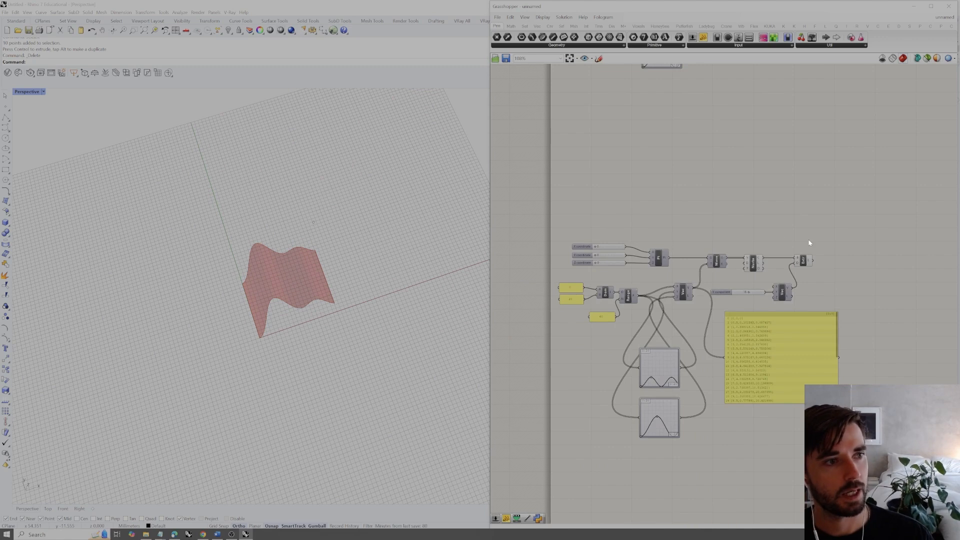
pyautogui.moveTo(860, 249); pyautogui.dragTo(852, 213, button='right')
pyautogui.moveTo(885, 174); pyautogui.dragTo(548, 436)
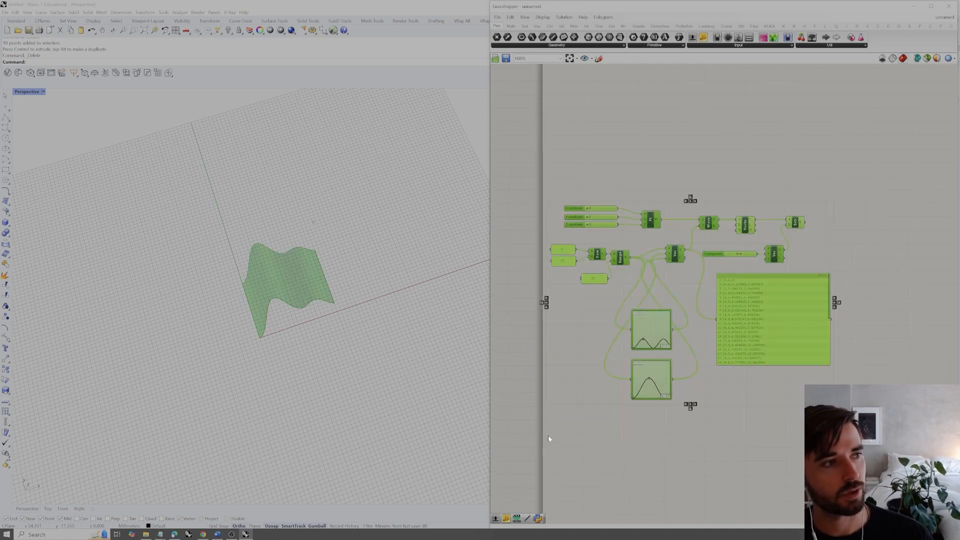
pyautogui.keyDown('alt'); pyautogui.moveTo(641, 289); pyautogui.dragTo(645, 514); pyautogui.keyUp('alt')
pyautogui.click(782, 426)
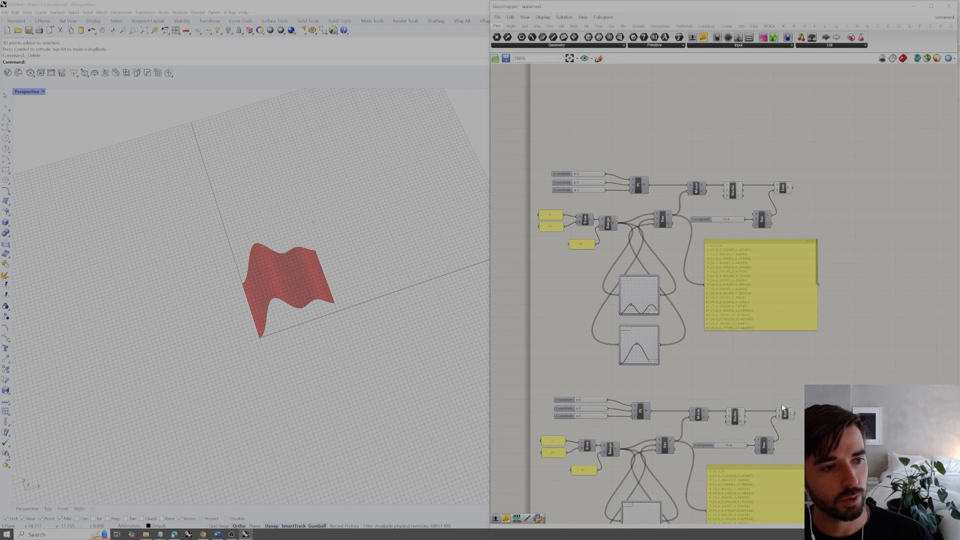
# Turn off the preview of the sixth definition's Move, Nurbs Curve and Extrude components
pyautogui.moveTo(781, 425); pyautogui.dragTo(788, 374, button='right')
pyautogui.moveTo(792, 367); pyautogui.dragTo(793, 369)
pyautogui.click(805, 345)
pyautogui.moveTo(824, 123); pyautogui.dragTo(702, 172)
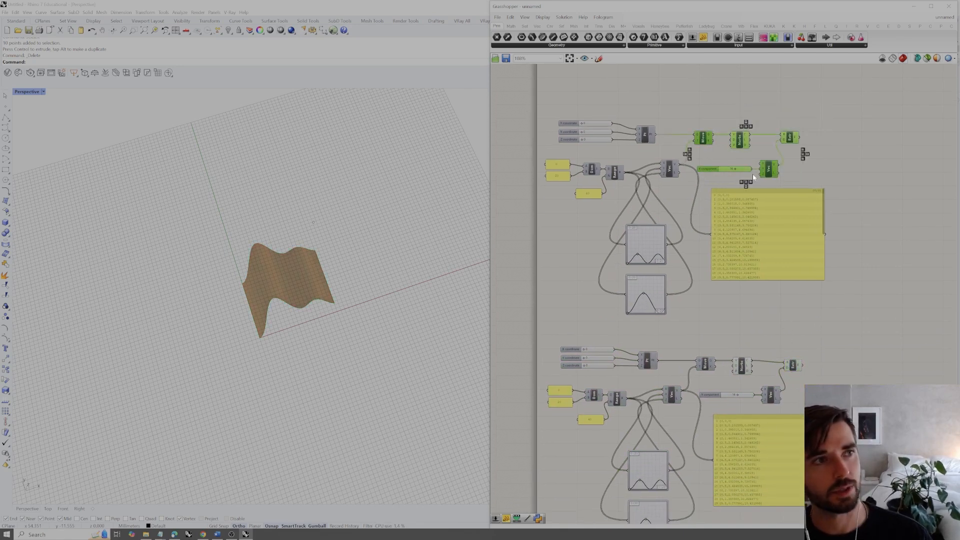
pyautogui.rightClick(813, 168)
pyautogui.click(831, 180)
pyautogui.click(855, 235)
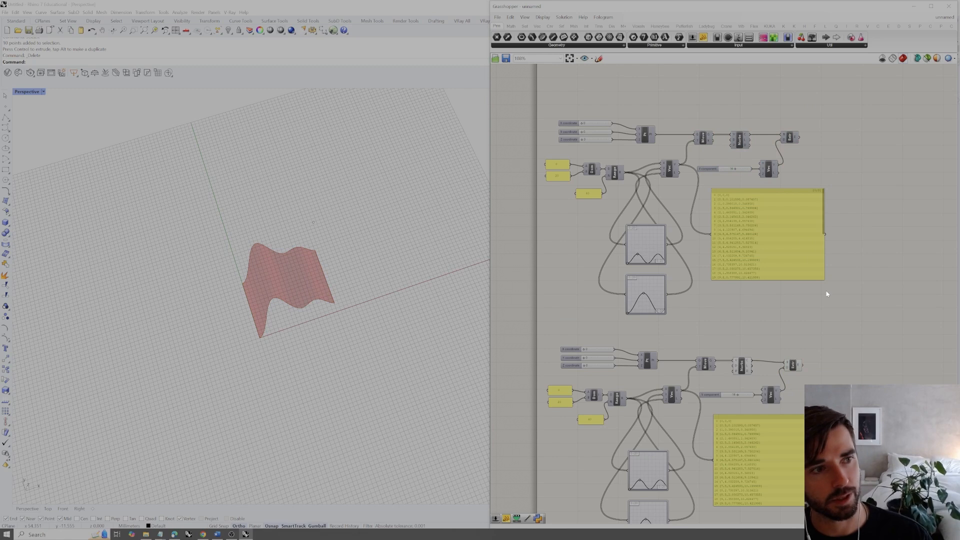
# Replace the Extrude component in the duplicated seventh definition with a Loft component
pyautogui.moveTo(802, 364); pyautogui.dragTo(807, 286, button='right')
pyautogui.scroll(3, 807, 285)
pyautogui.moveTo(815, 265); pyautogui.dragTo(787, 300)
pyautogui.press('Delete')
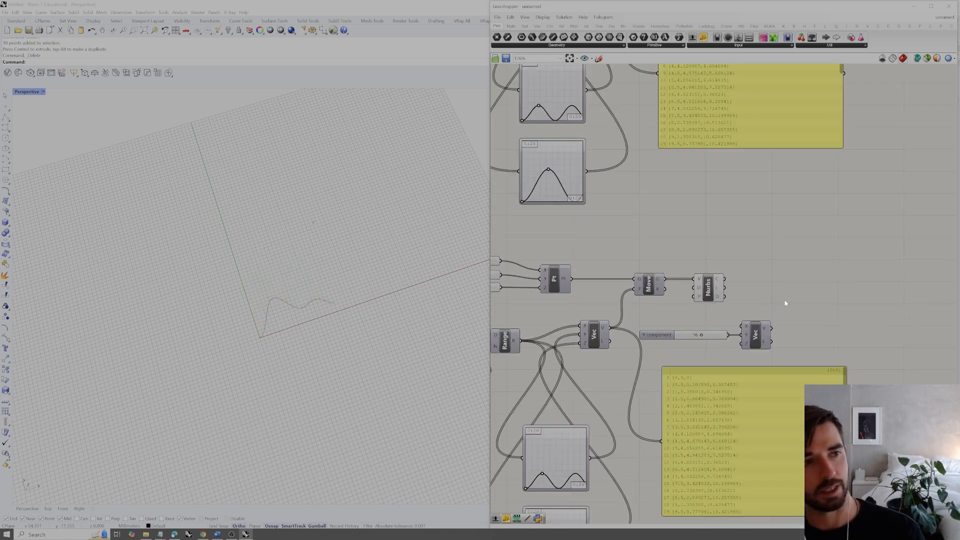
pyautogui.doubleClick(780, 295)
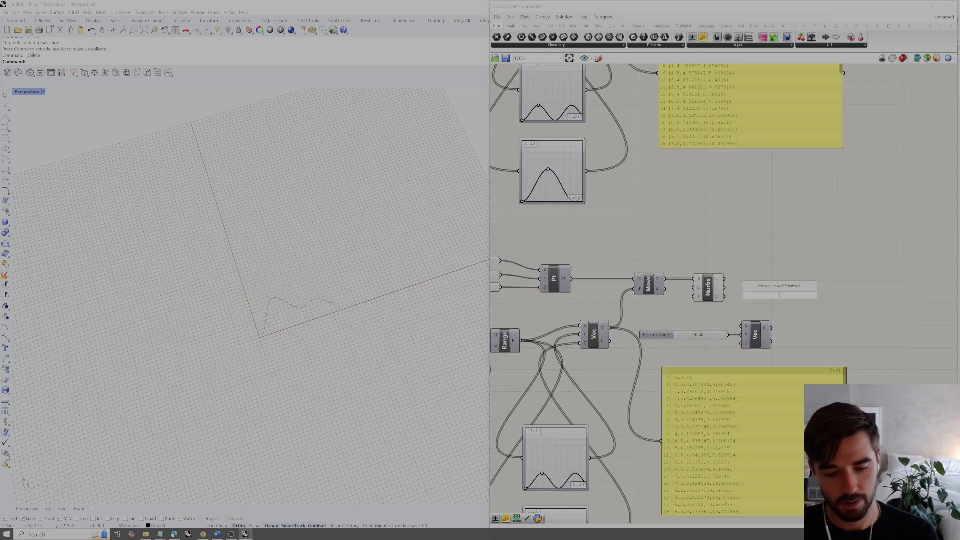
pyautogui.write('loft')
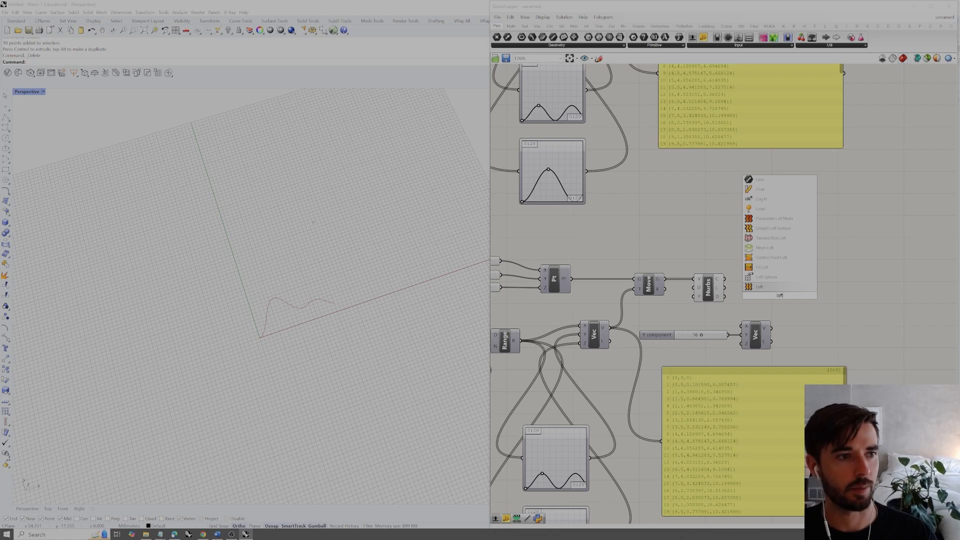
pyautogui.press('Return')
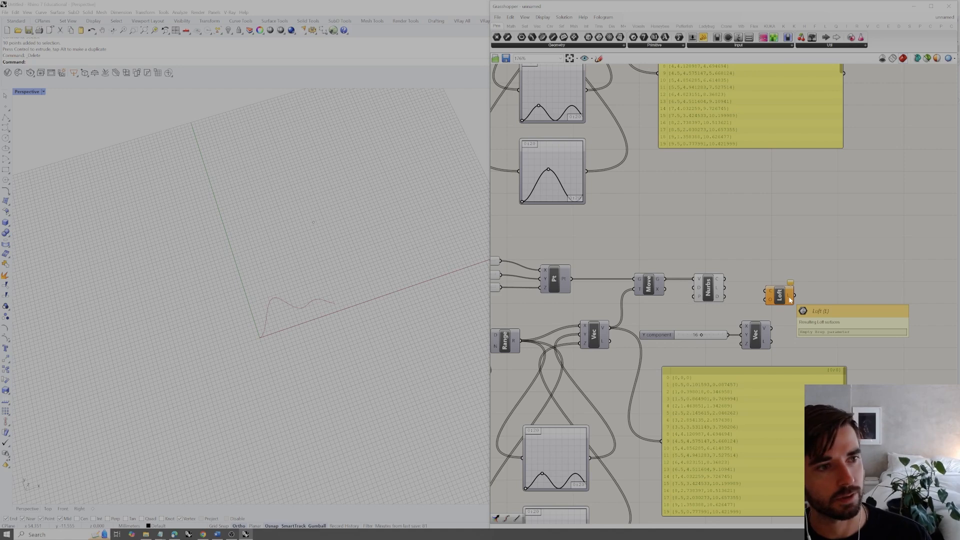
pyautogui.moveTo(779, 296); pyautogui.dragTo(809, 295)
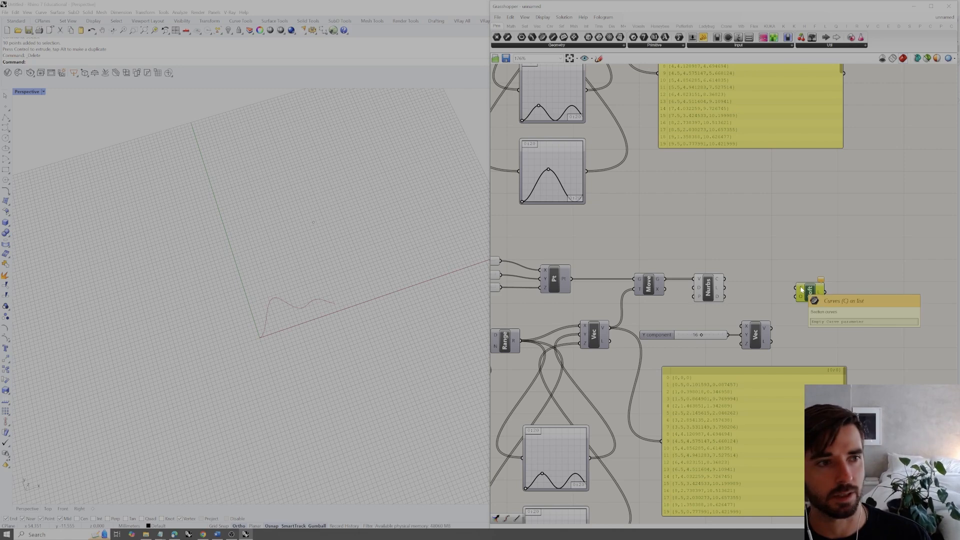
# Delete the seventh definition's extrusion vector and its Y slider, and move the Loft component farther from the Nurbs Curve component
pyautogui.moveTo(783, 316); pyautogui.dragTo(675, 349)
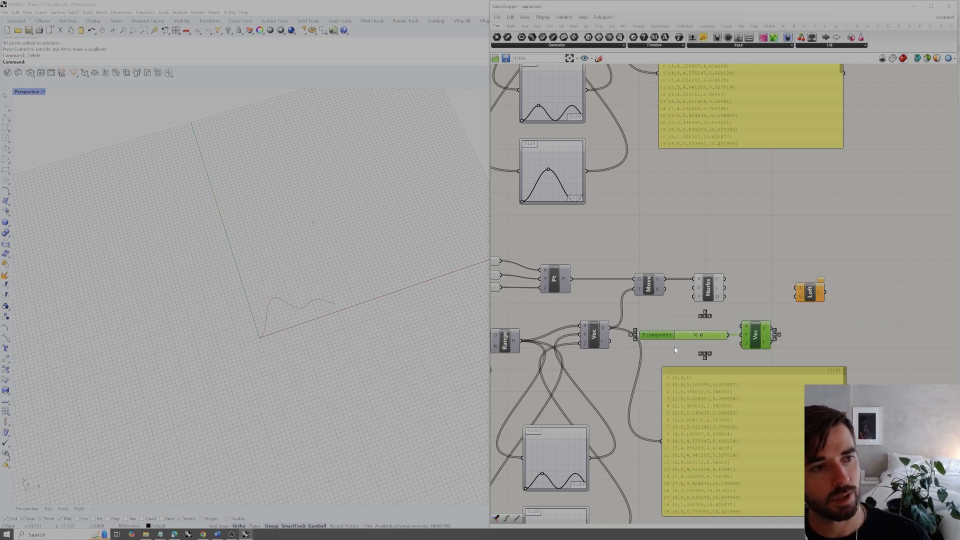
pyautogui.press('Delete')
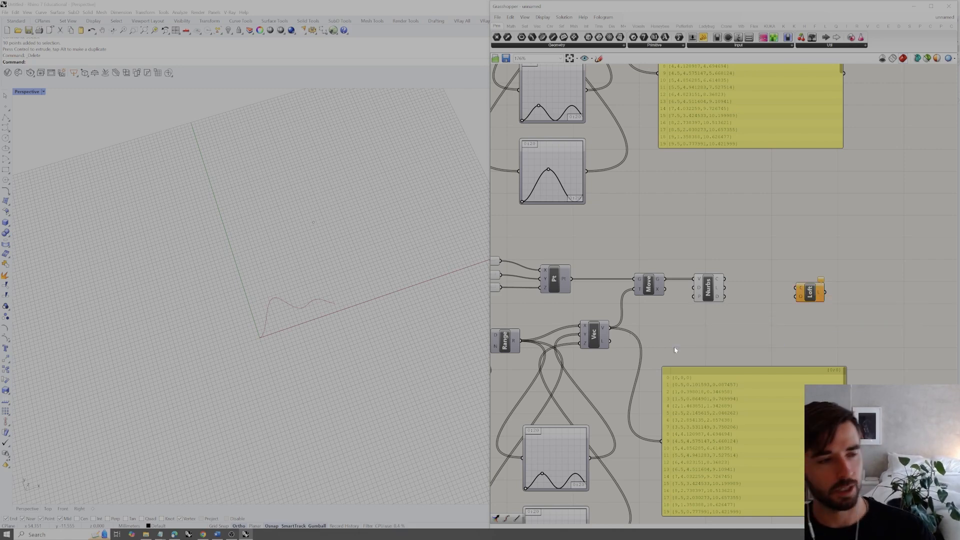
pyautogui.click(710, 298)
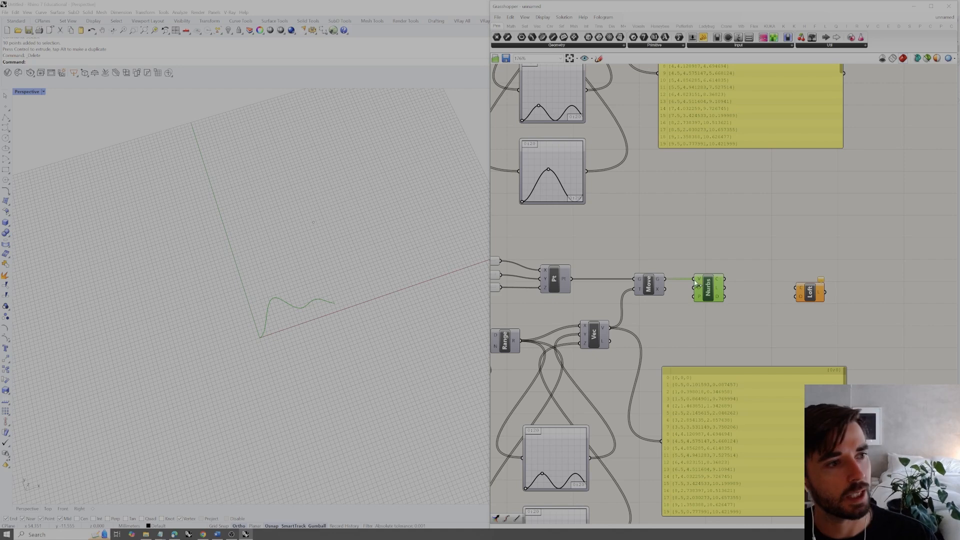
pyautogui.scroll(-2, 723, 277)
pyautogui.scroll(1, 716, 280)
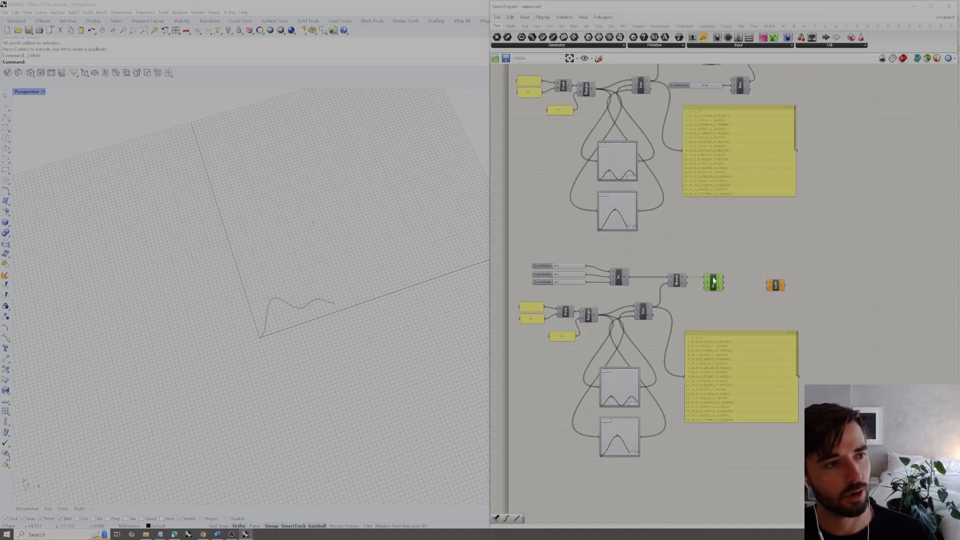
pyautogui.moveTo(783, 287); pyautogui.dragTo(810, 282)
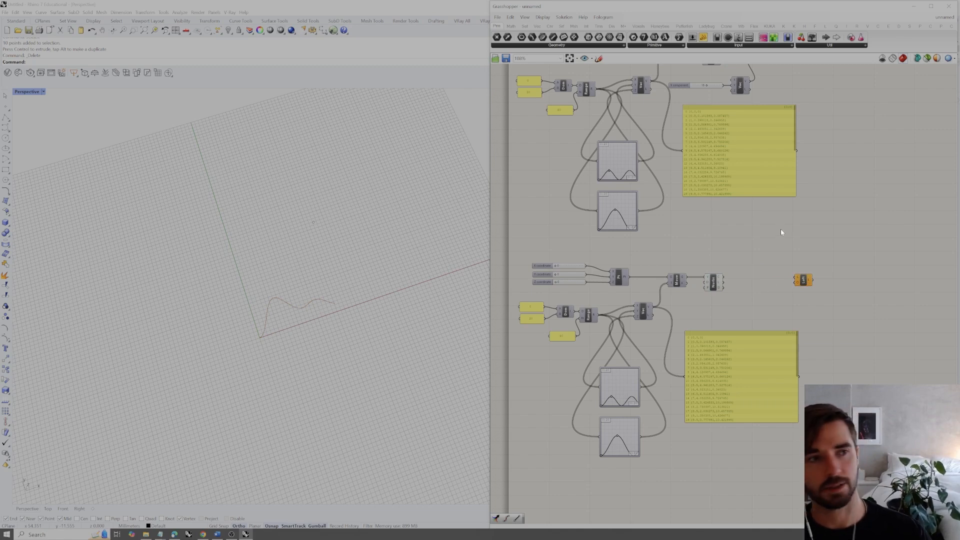
pyautogui.scroll(3, 744, 267)
pyautogui.scroll(-3, 735, 280)
pyautogui.moveTo(739, 294); pyautogui.dragTo(746, 256, button='right')
pyautogui.moveTo(809, 243); pyautogui.dragTo(852, 242)
pyautogui.click(808, 350)
# Duplicate the seventh definition's curve-building components below themselves, leaving out the Loft component
pyautogui.moveTo(803, 451); pyautogui.dragTo(503, 226)
pyautogui.moveTo(667, 276); pyautogui.dragTo(661, 245, button='right')
pyautogui.keyDown('alt'); pyautogui.moveTo(674, 209); pyautogui.dragTo(678, 400); pyautogui.keyUp('alt')
pyautogui.click(760, 370)
pyautogui.moveTo(780, 336); pyautogui.dragTo(745, 336, button='right')
# Lower the Loft component towards the copied components and connect the upper Nurbs Curve output to its Curves input
pyautogui.moveTo(800, 209); pyautogui.dragTo(821, 257)
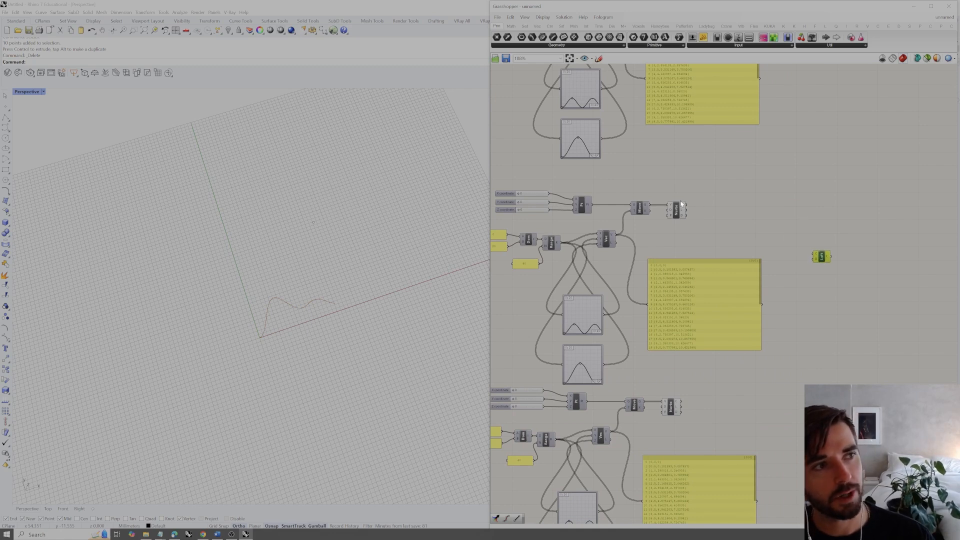
pyautogui.moveTo(689, 209); pyautogui.dragTo(816, 257)
pyautogui.click(822, 226)
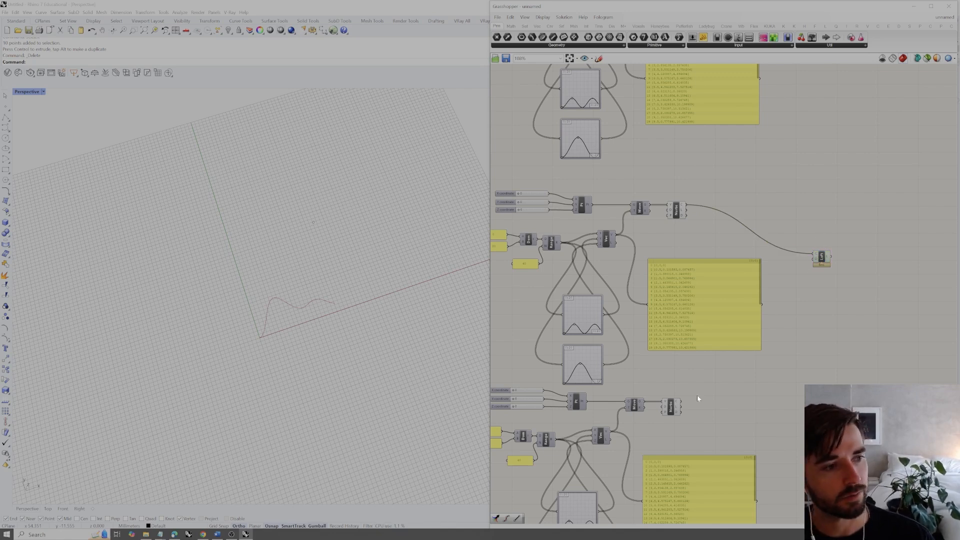
# Set the lower curve's Y coordinate slider to 7 and reshape its first Graph Mapper with lower peaks
pyautogui.click(673, 406)
pyautogui.moveTo(676, 404); pyautogui.dragTo(705, 340, button='right')
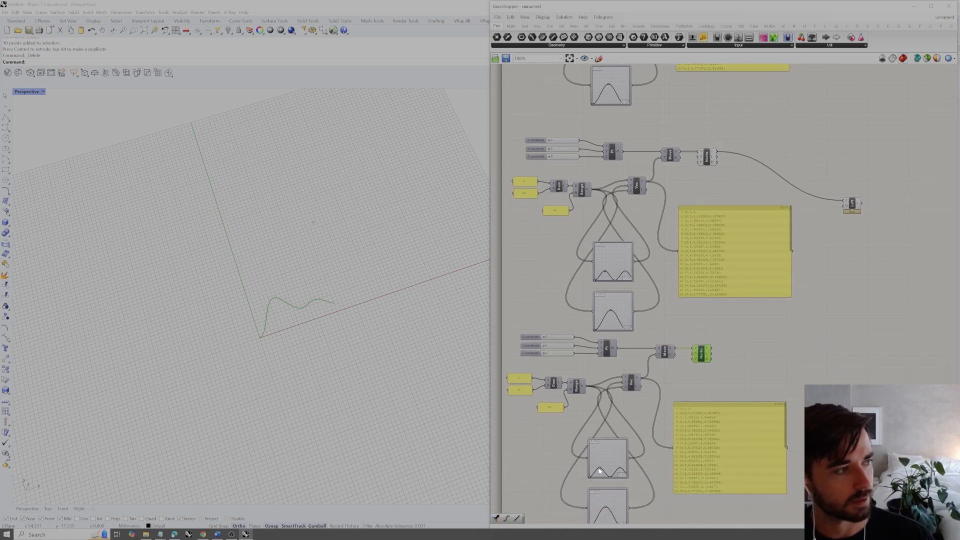
pyautogui.moveTo(544, 345); pyautogui.dragTo(564, 345)
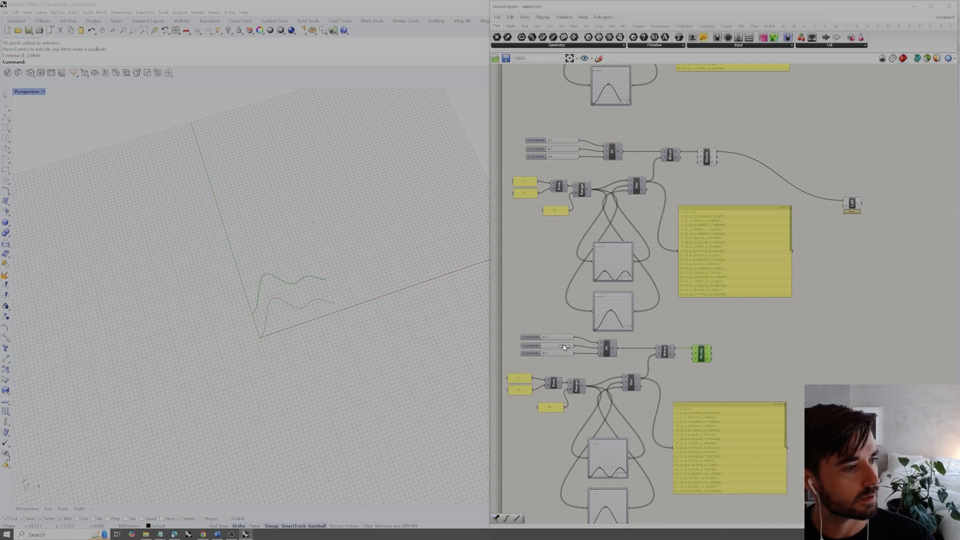
pyautogui.moveTo(602, 469); pyautogui.dragTo(602, 476)
pyautogui.moveTo(610, 513); pyautogui.dragTo(618, 466, button='right')
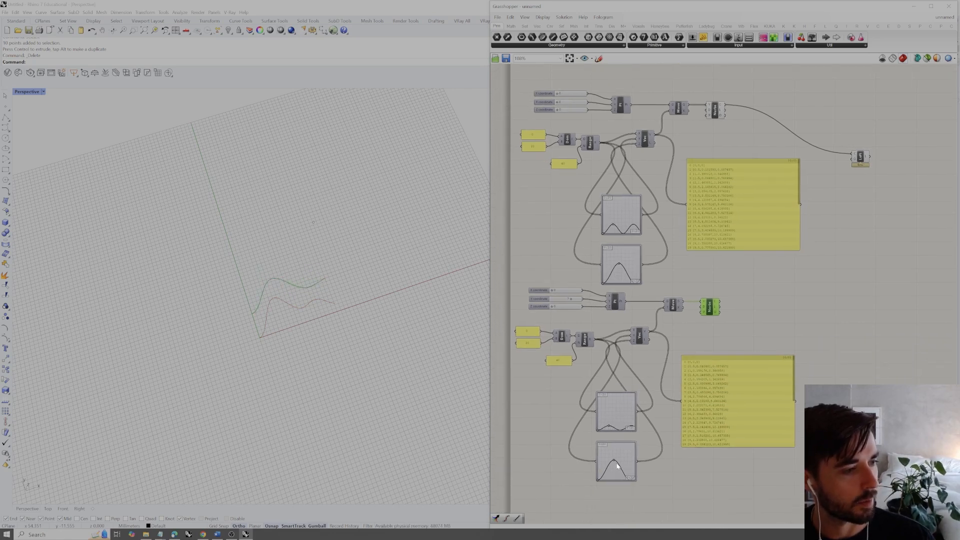
pyautogui.moveTo(300, 285); pyautogui.dragTo(308, 312, button='right')
# Connect both the lower and upper Nurbs Curve outputs to the Loft's Curves input and place the Loft component between the two definitions
pyautogui.rightClick(740, 291)
pyautogui.rightClick(725, 309)
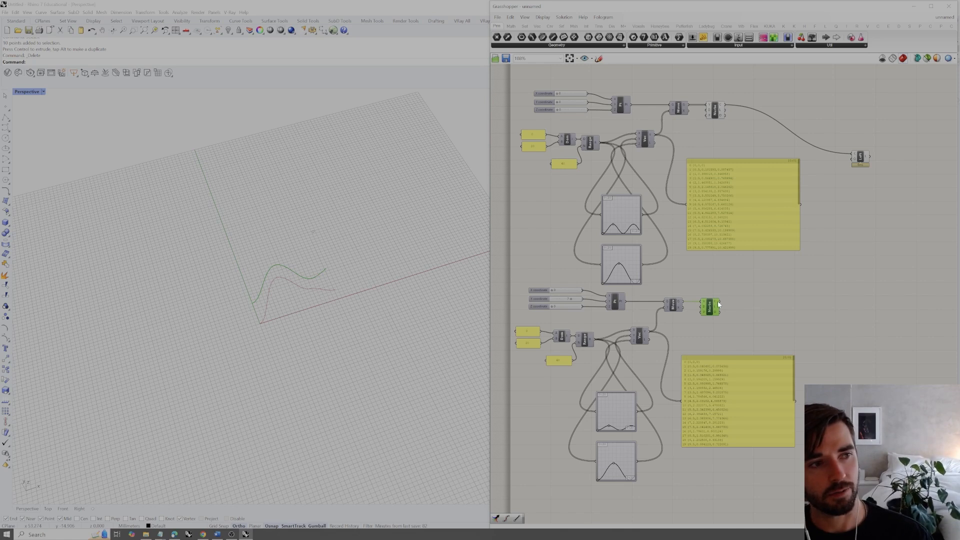
pyautogui.moveTo(724, 306); pyautogui.dragTo(866, 153)
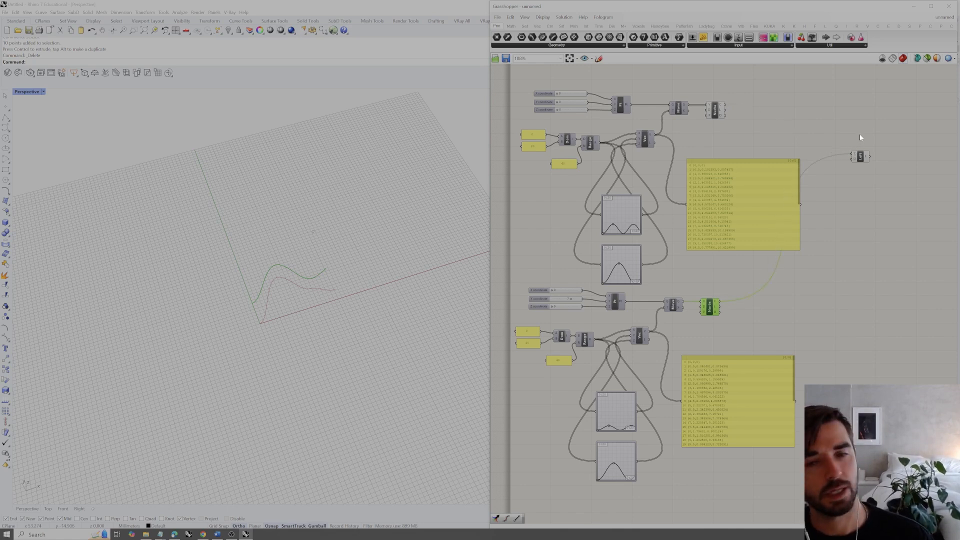
pyautogui.moveTo(725, 105); pyautogui.dragTo(853, 158)
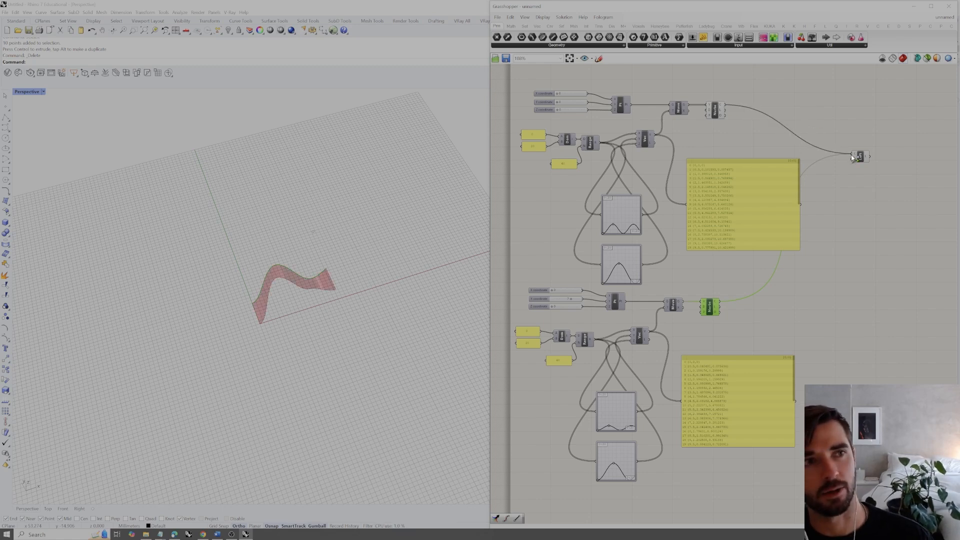
pyautogui.click(861, 143)
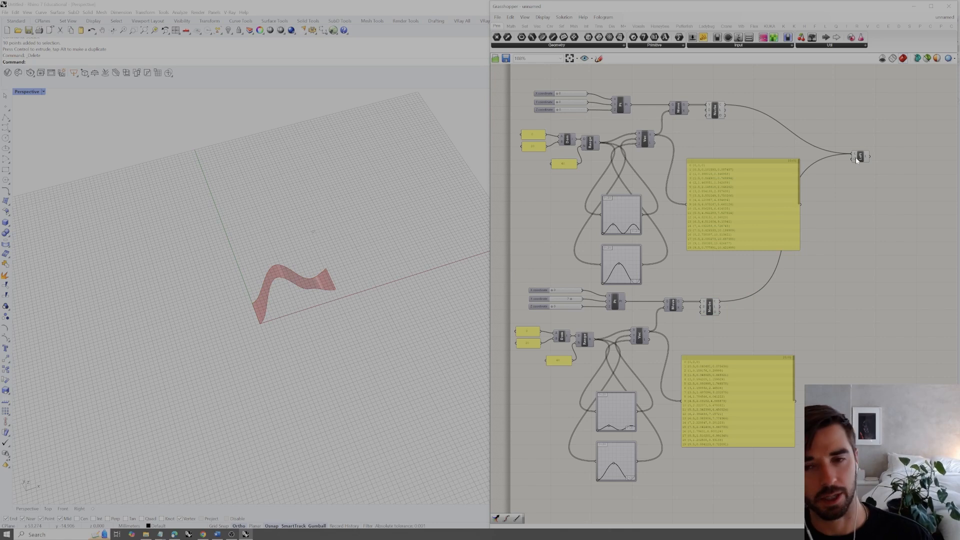
pyautogui.moveTo(859, 157)
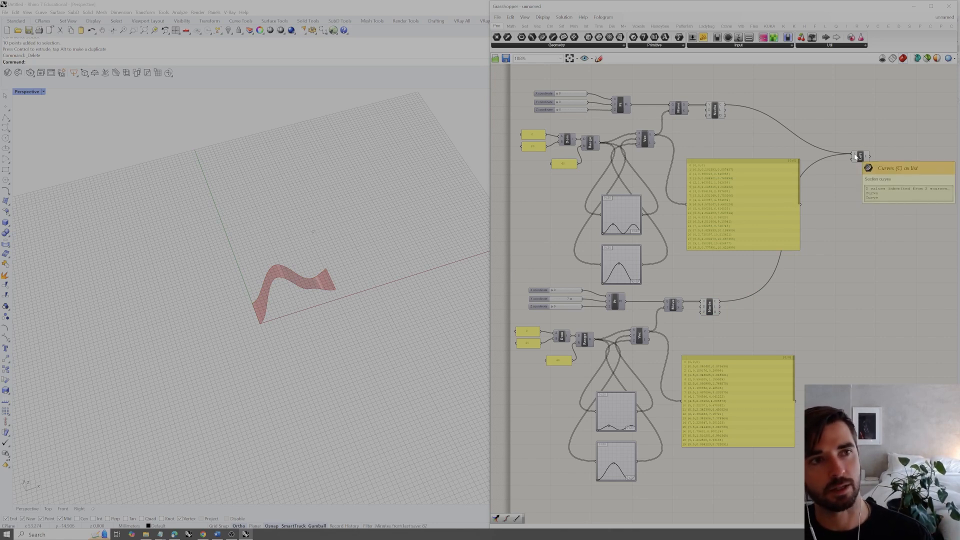
pyautogui.moveTo(857, 157); pyautogui.dragTo(908, 209)
pyautogui.click(908, 177)
# Raise the lower curve's Z coordinate slider and reshape its Graph Mappers, giving the second one two tall peaks
pyautogui.moveTo(306, 276); pyautogui.dragTo(367, 263, button='right')
pyautogui.moveTo(602, 428); pyautogui.dragTo(610, 426)
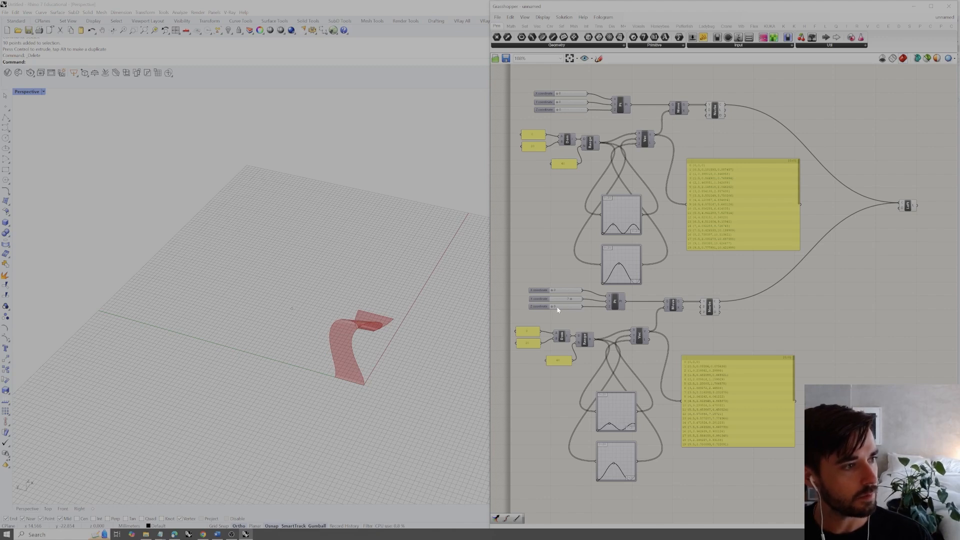
pyautogui.moveTo(553, 306); pyautogui.dragTo(546, 294)
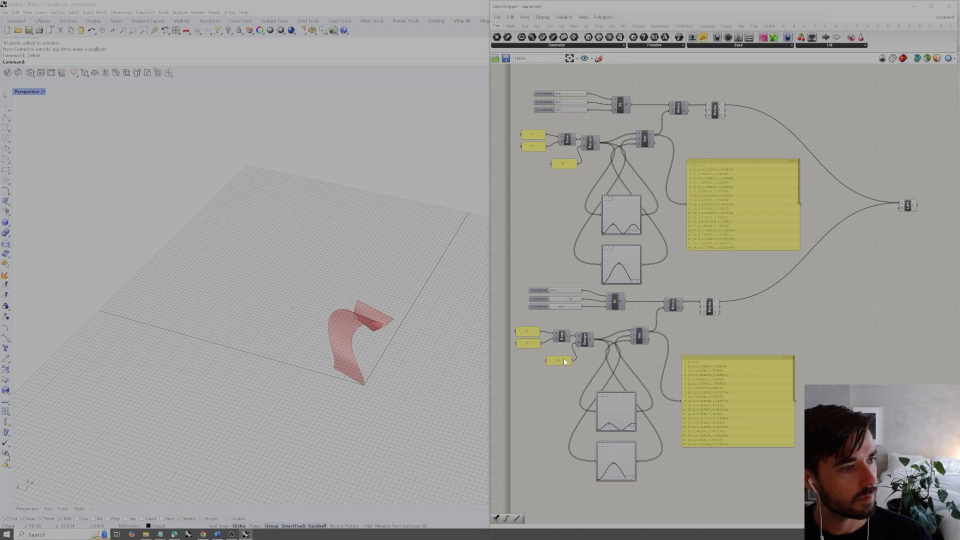
pyautogui.moveTo(598, 481); pyautogui.dragTo(611, 460)
pyautogui.scroll(2, 411, 355)
pyautogui.moveTo(410, 355); pyautogui.dragTo(362, 280, button='right')
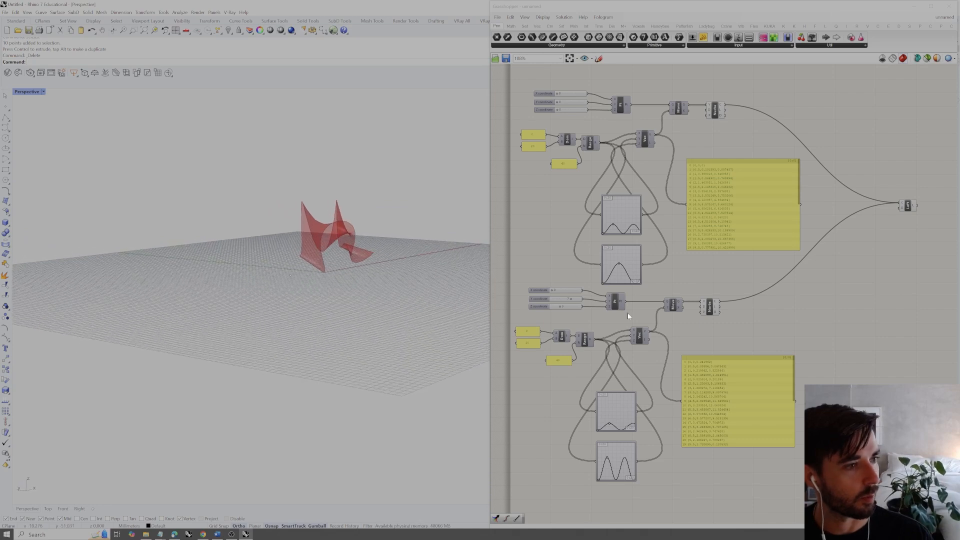
# Flatten the peak of the upper curve's second Graph Mapper and inspect the lofted surface
pyautogui.moveTo(618, 263); pyautogui.dragTo(620, 275)
pyautogui.moveTo(393, 264); pyautogui.dragTo(308, 300, button='right')
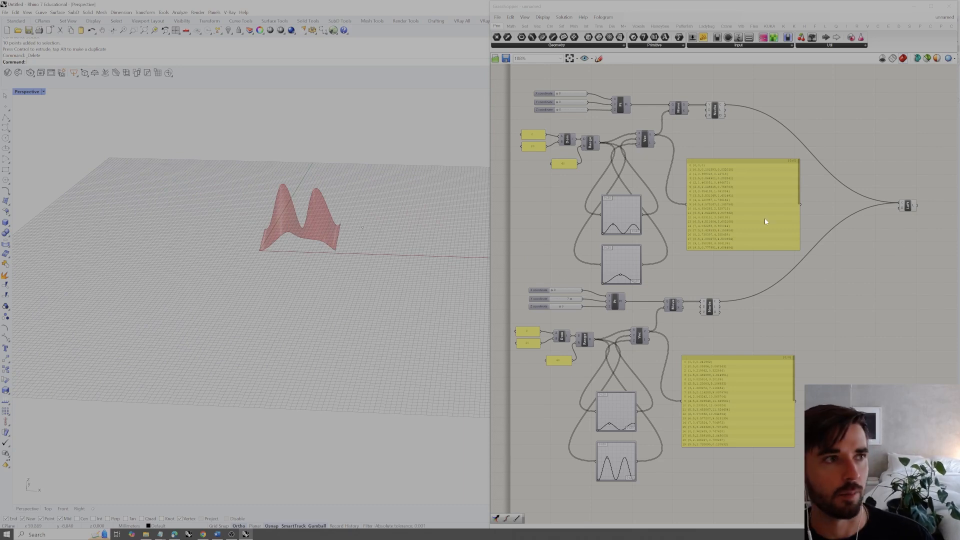
pyautogui.scroll(-3, 794, 234)
pyautogui.scroll(2, 796, 191)
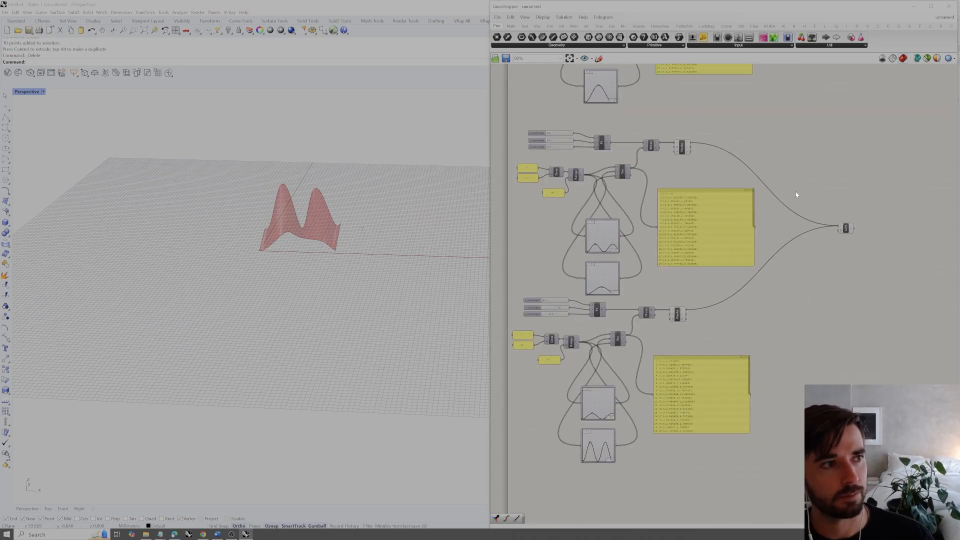
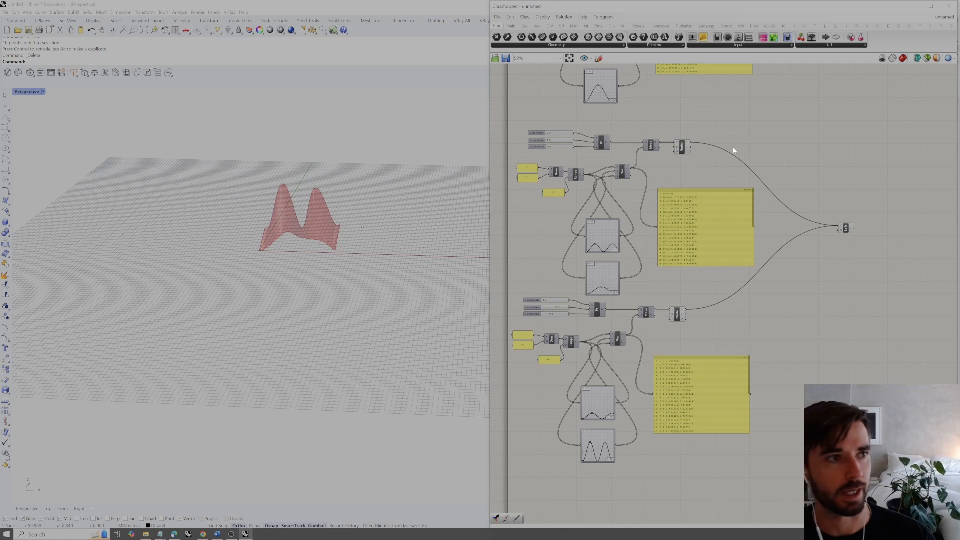
# Duplicate the complete two-curve Loft definition below itself
pyautogui.scroll(-2, 801, 200)
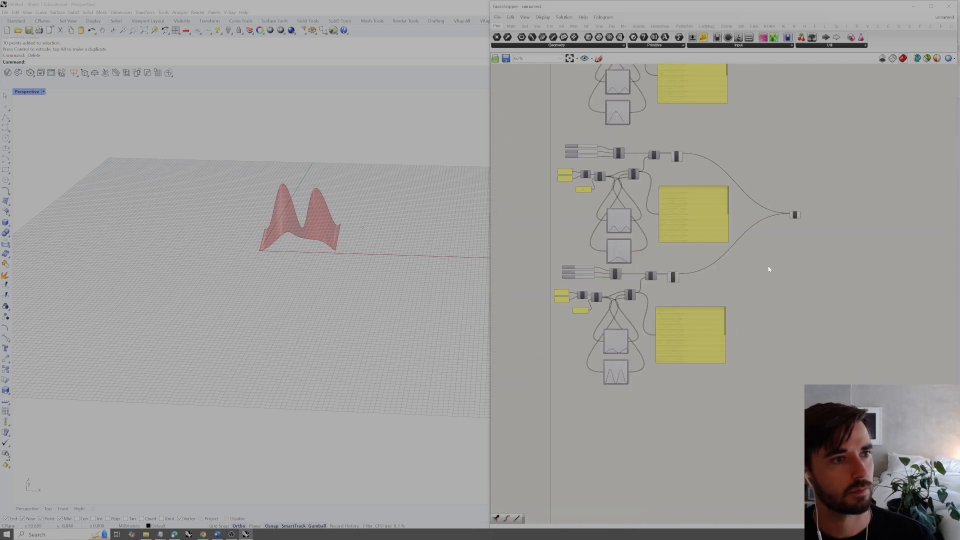
pyautogui.moveTo(838, 142); pyautogui.dragTo(530, 446)
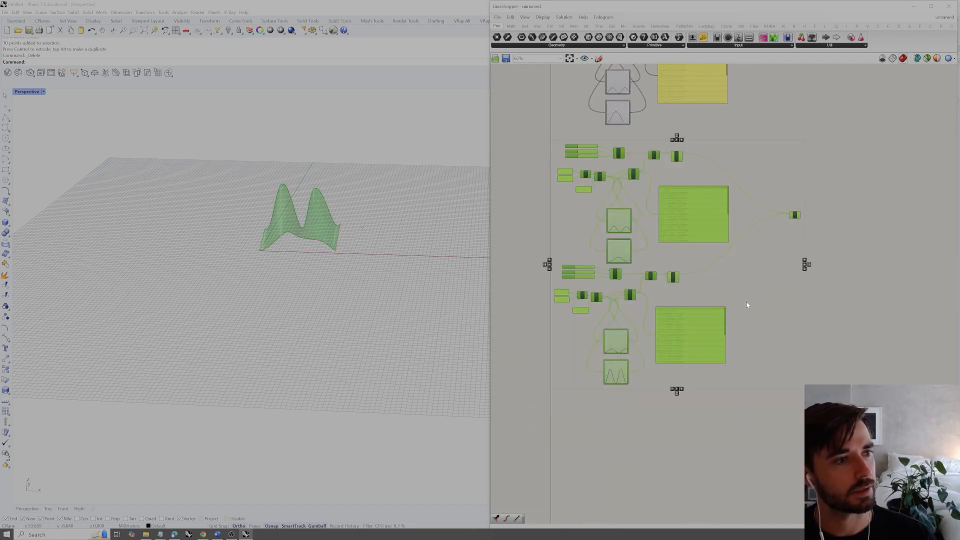
pyautogui.scroll(-2, 700, 270)
pyautogui.keyDown('alt'); pyautogui.moveTo(685, 270); pyautogui.dragTo(688, 489); pyautogui.keyUp('alt')
pyautogui.click(794, 281)
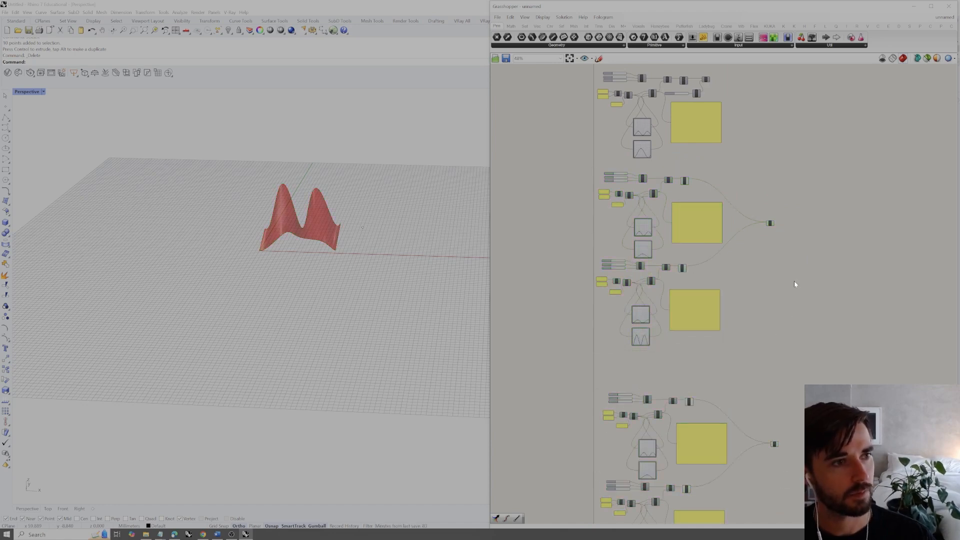
# Turn off the preview of the original two-curve Loft definition
pyautogui.moveTo(805, 177); pyautogui.dragTo(546, 326)
pyautogui.rightClick(747, 270)
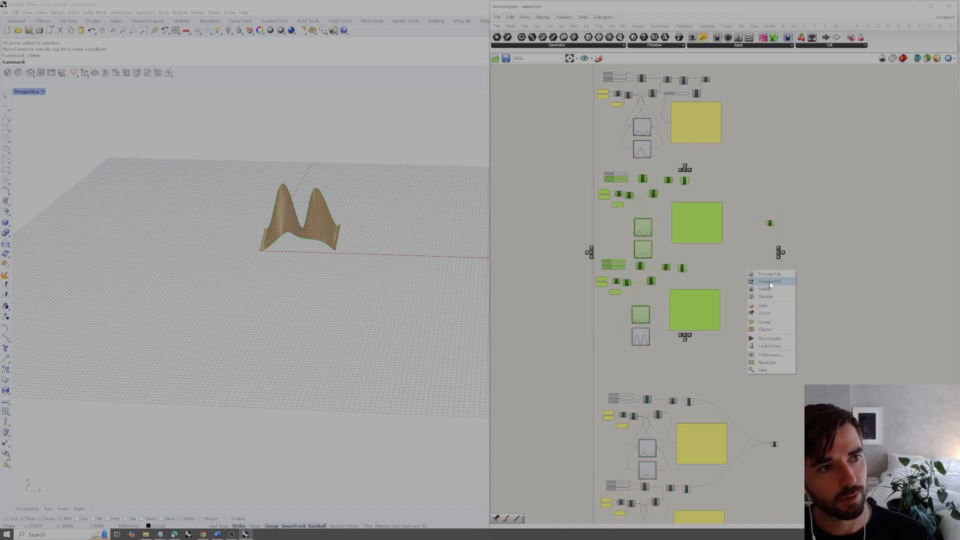
pyautogui.click(769, 281)
pyautogui.click(802, 323)
pyautogui.moveTo(744, 239); pyautogui.dragTo(739, 193, button='right')
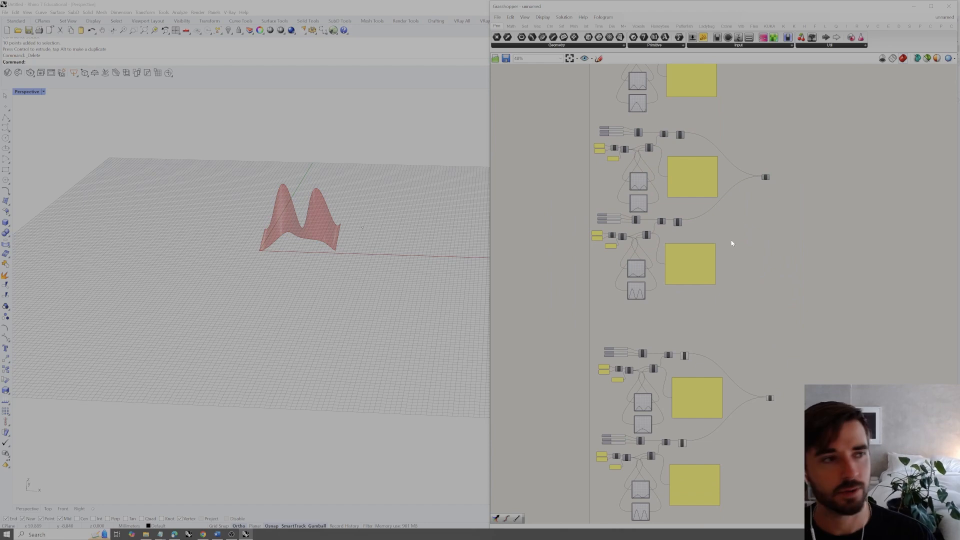
# Examine the duplicated definition's two Nurbs curves and how they bound the lofted surface in the perspective view
pyautogui.scroll(4, 691, 331)
pyautogui.moveTo(782, 268); pyautogui.dragTo(765, 245, button='right')
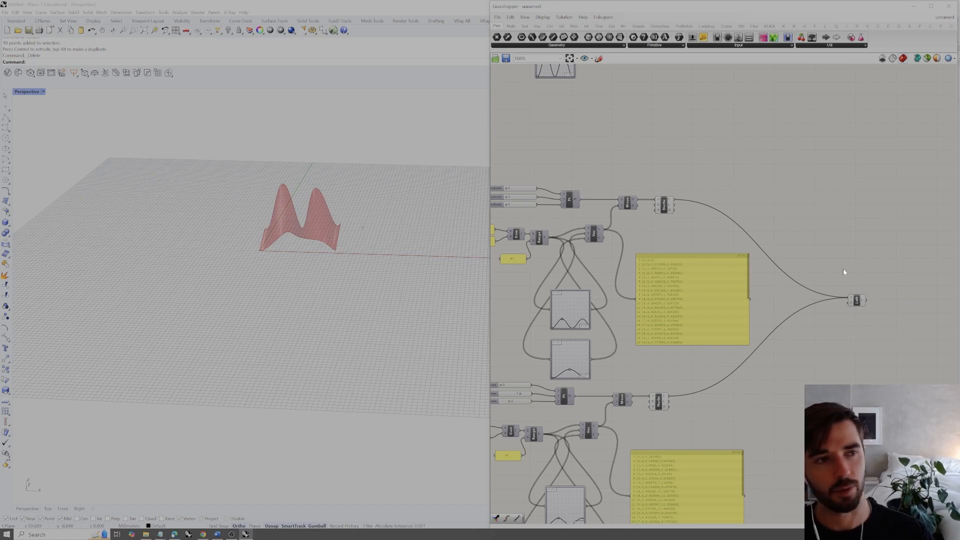
pyautogui.click(664, 205)
pyautogui.click(660, 403)
pyautogui.moveTo(687, 377); pyautogui.dragTo(716, 370, button='right')
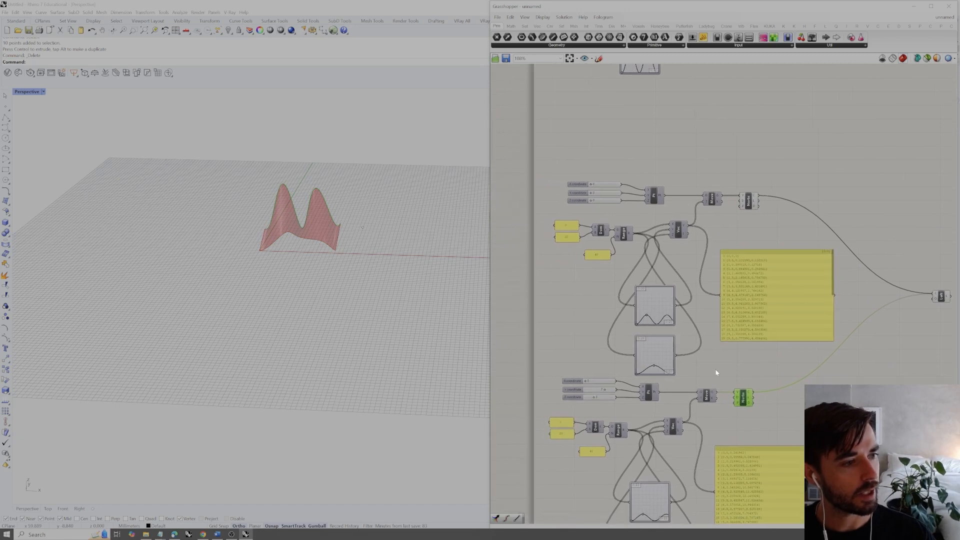
pyautogui.moveTo(336, 285); pyautogui.dragTo(373, 303, button='right')
pyautogui.scroll(4, 299, 360)
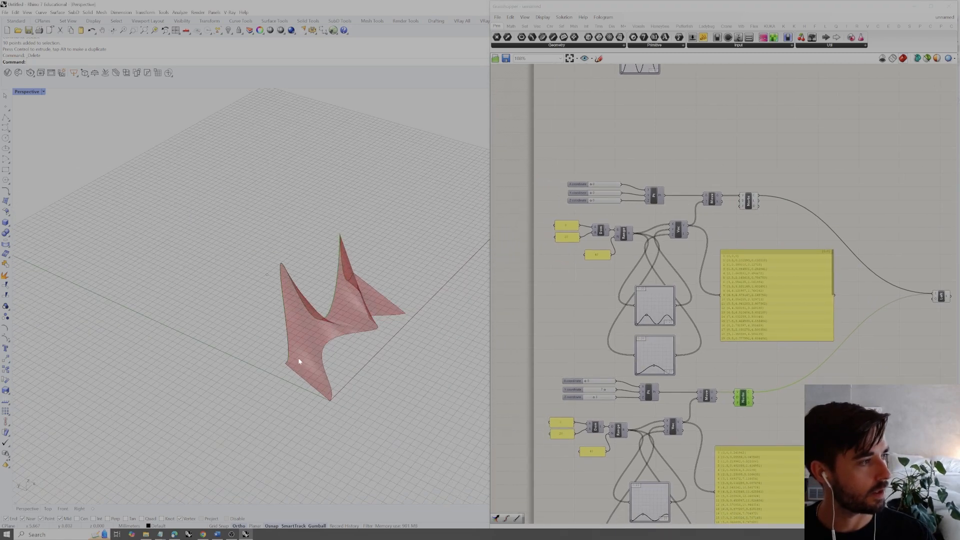
pyautogui.moveTo(371, 351); pyautogui.dragTo(435, 345, button='right')
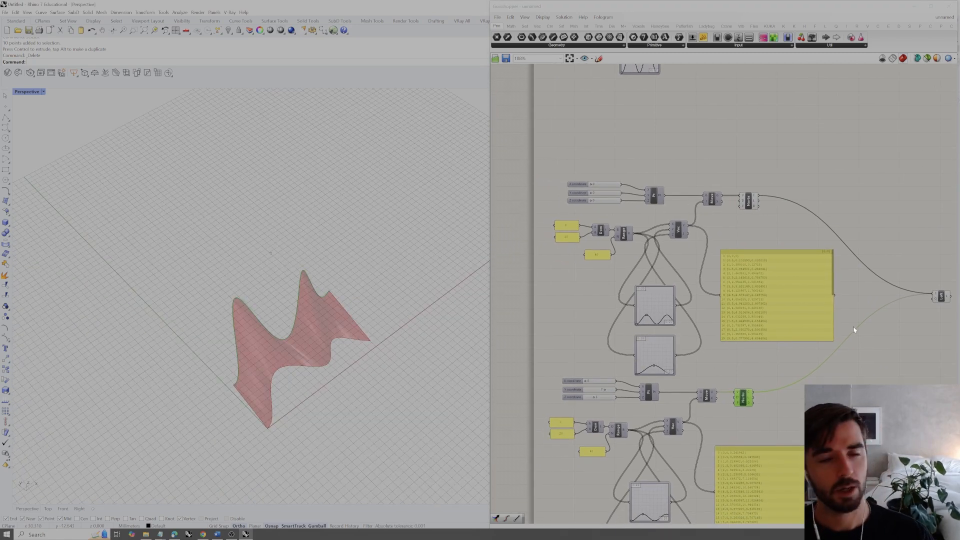
# Delete the Loft component from the duplicated definition, keeping its two Nurbs curves
pyautogui.scroll(-1, 853, 326)
pyautogui.moveTo(860, 321); pyautogui.dragTo(848, 275, button='right')
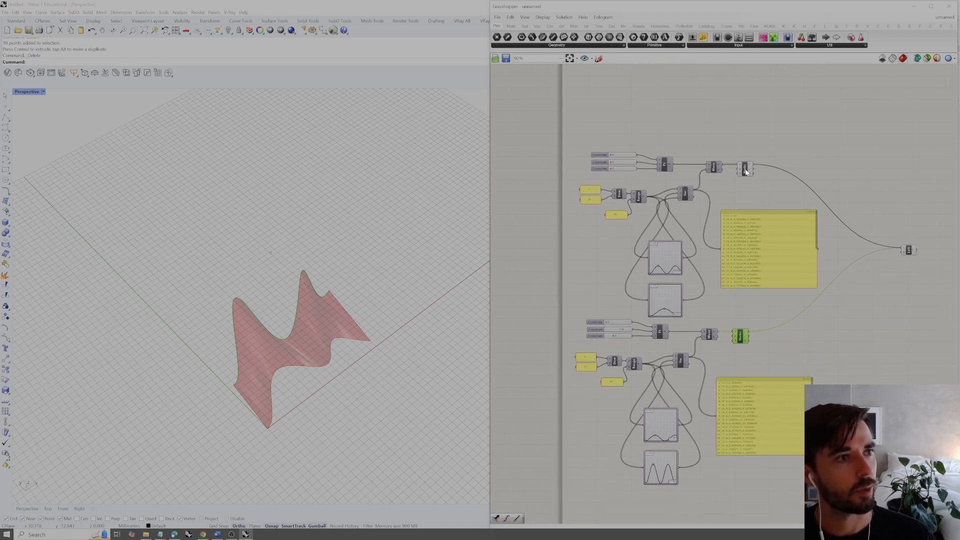
pyautogui.click(746, 170)
pyautogui.click(785, 149)
pyautogui.moveTo(321, 346); pyautogui.dragTo(387, 284, button='right')
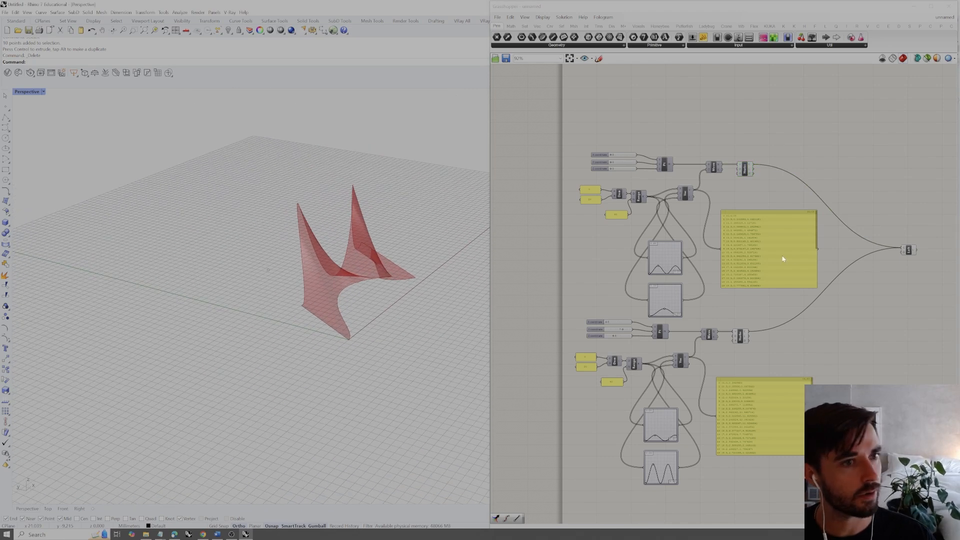
pyautogui.click(909, 250)
pyautogui.press('Delete')
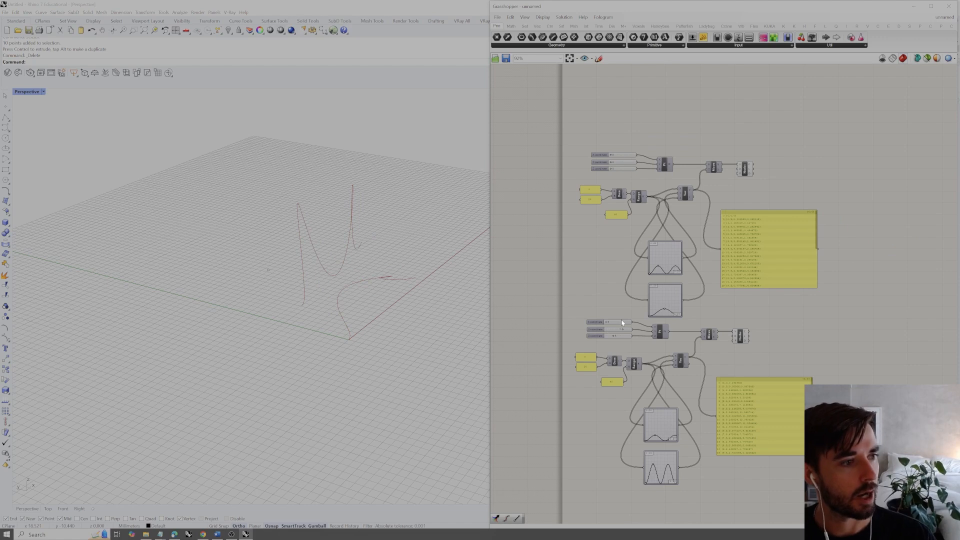
# Set the lower curve's Y and Z coordinate sliders to 0 and inspect both curves from the origin
pyautogui.moveTo(622, 329); pyautogui.dragTo(605, 337)
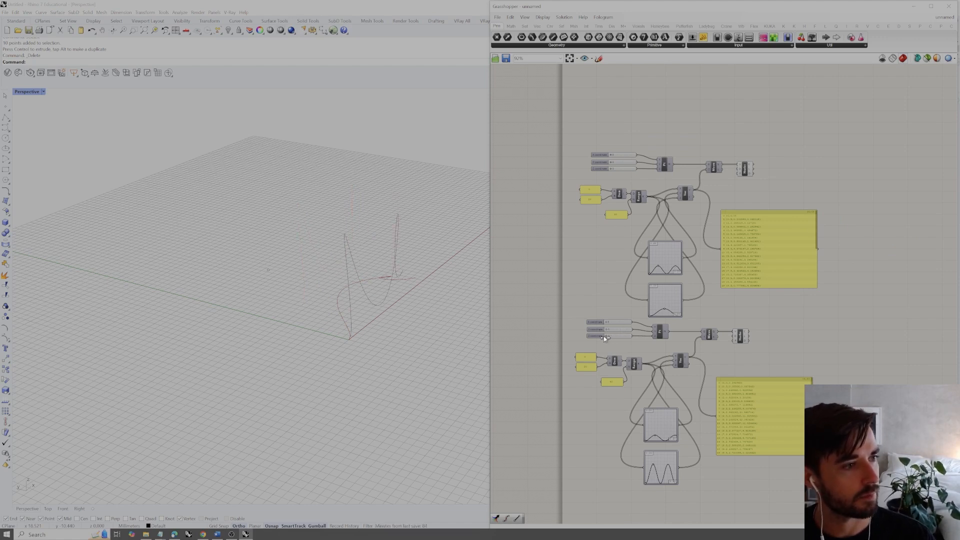
pyautogui.scroll(5, 351, 306)
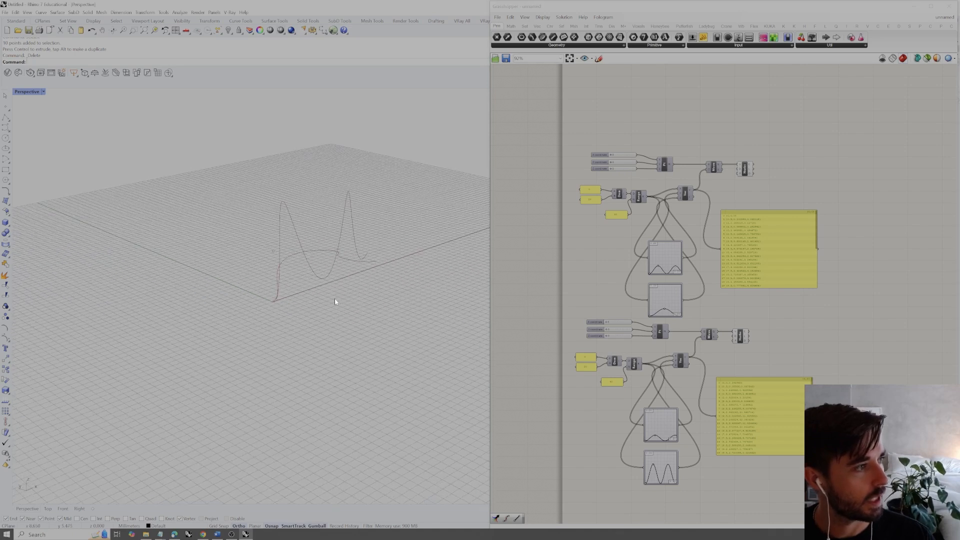
pyautogui.scroll(3, 644, 484)
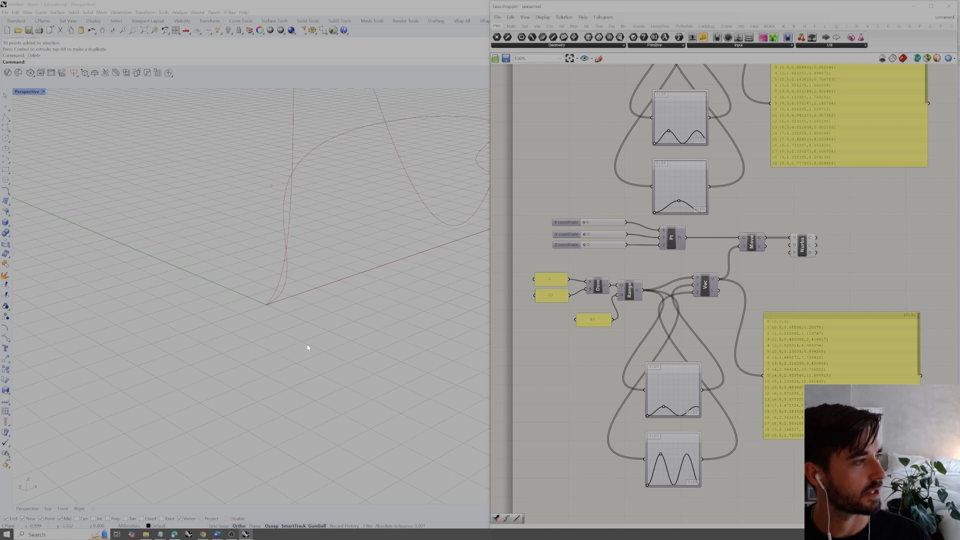
pyautogui.scroll(-2, 785, 317)
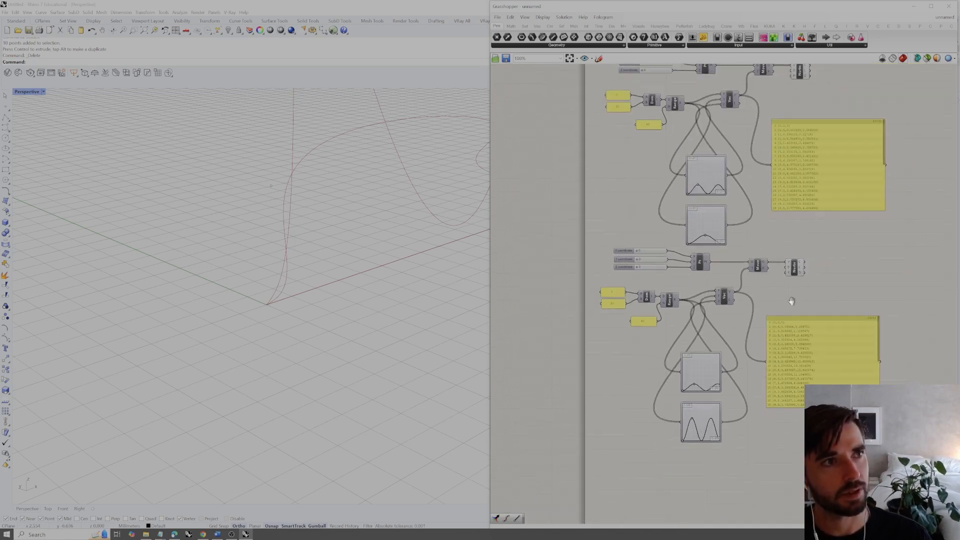
pyautogui.moveTo(455, 261); pyautogui.dragTo(400, 312, button='right')
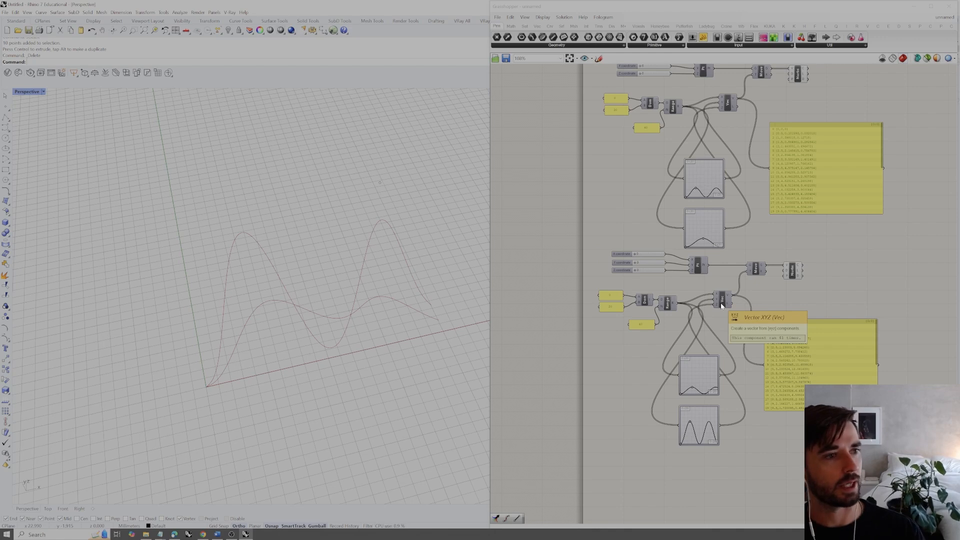
pyautogui.moveTo(311, 360); pyautogui.dragTo(397, 325, button='right')
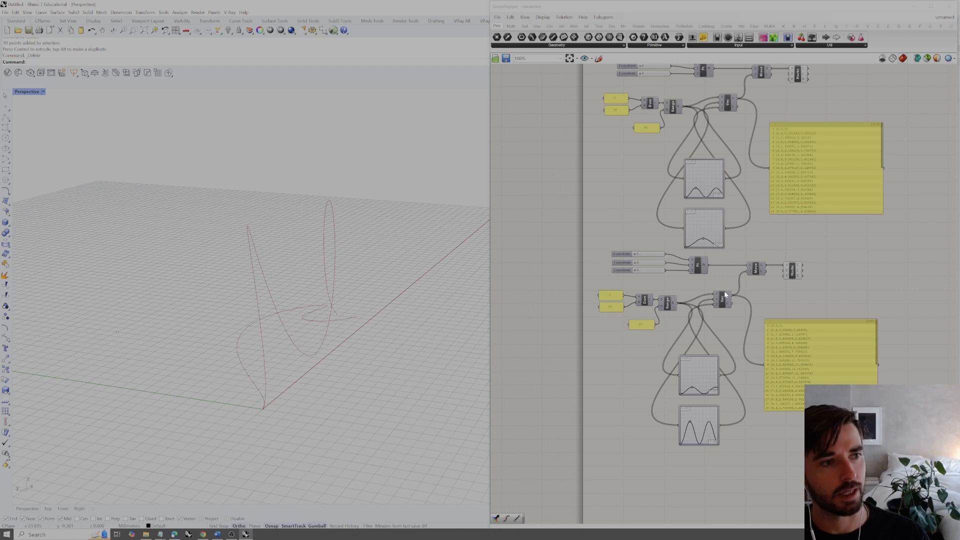
# Disconnect all X, Y and Z input wires from the lower curve's Vector XYZ component
pyautogui.scroll(3, 725, 296)
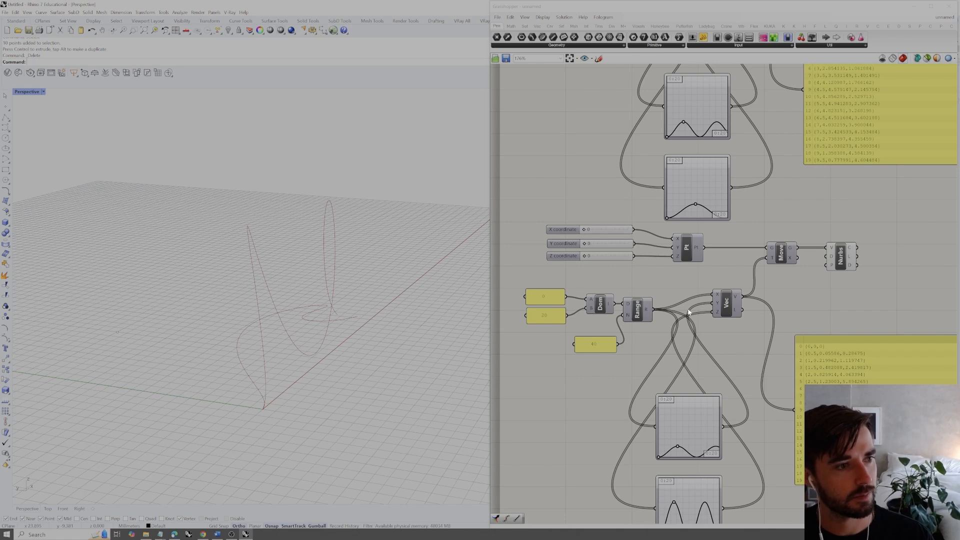
pyautogui.moveTo(707, 312); pyautogui.dragTo(706, 285, button='right')
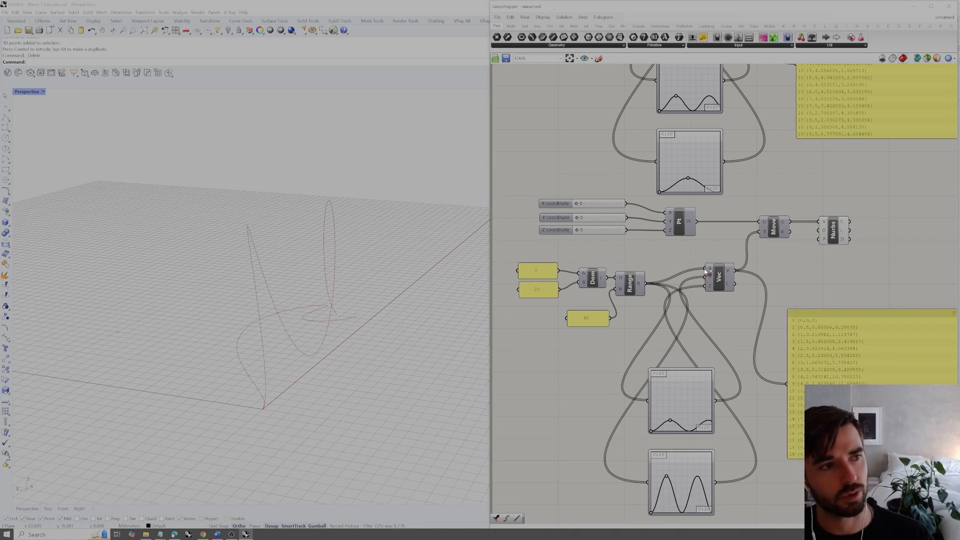
pyautogui.keyDown('ctrl'); pyautogui.moveTo(706, 269); pyautogui.dragTo(646, 284); pyautogui.keyUp('ctrl')
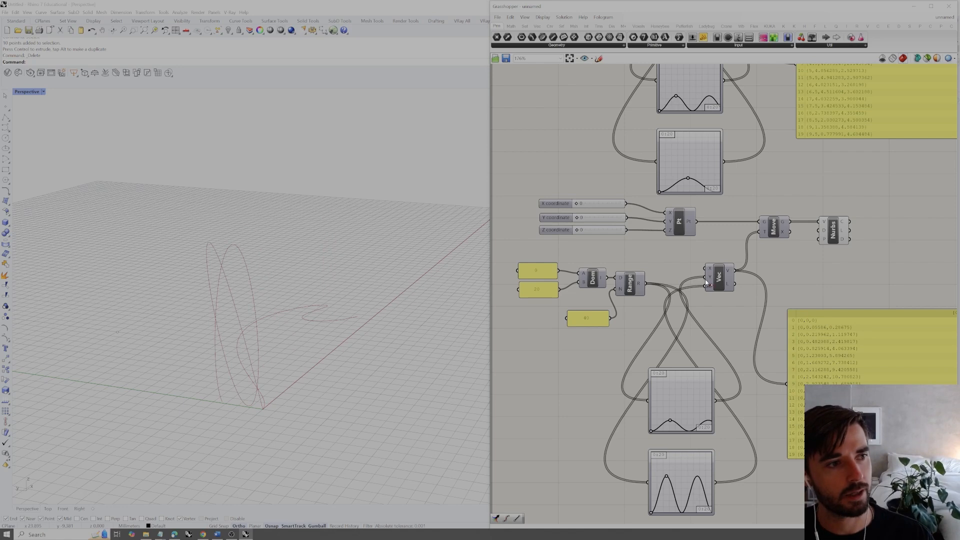
pyautogui.moveTo(703, 324); pyautogui.dragTo(716, 479)
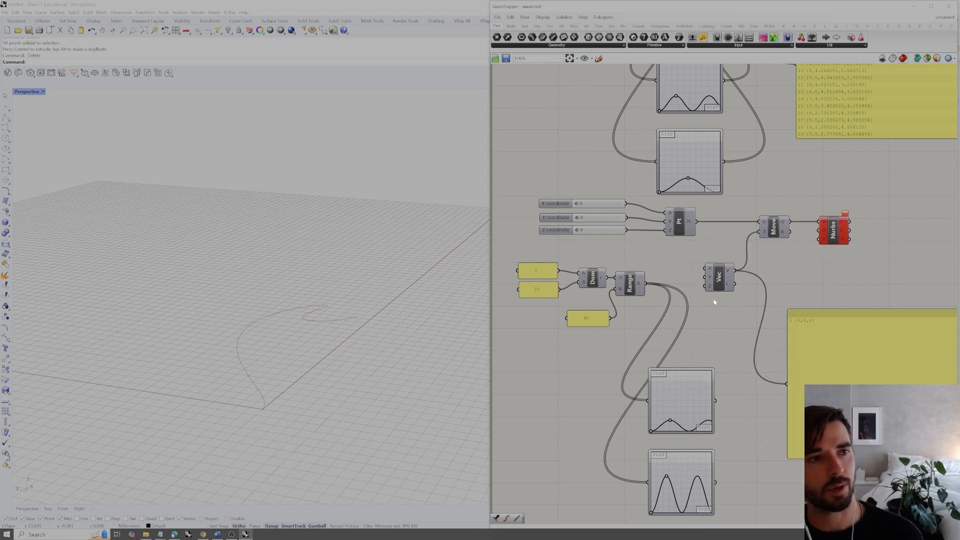
# Rewire the lower Vector XYZ with Range feeding Z, the first Graph Mapper feeding X and the second feeding Y
pyautogui.moveTo(714, 302); pyautogui.dragTo(691, 284, button='right')
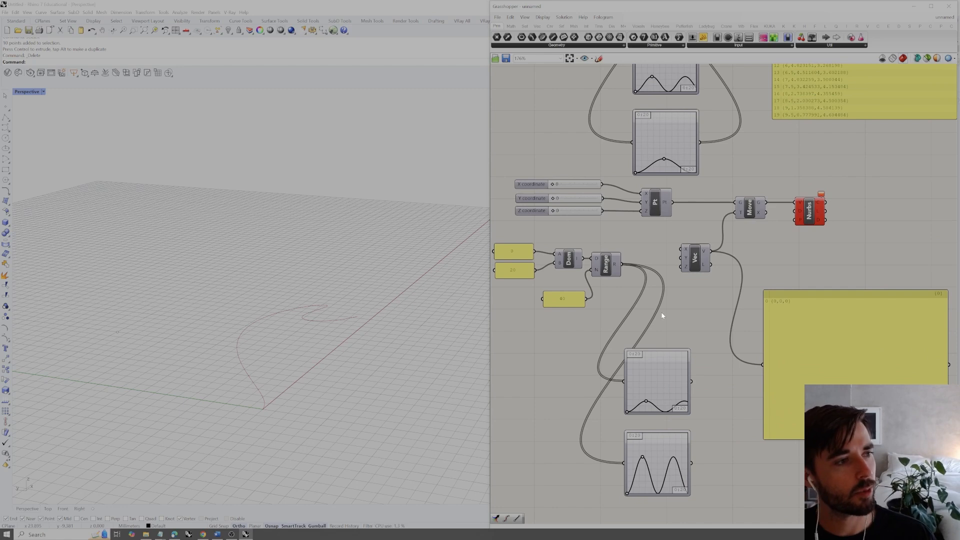
pyautogui.moveTo(621, 264); pyautogui.dragTo(689, 272)
pyautogui.moveTo(356, 343); pyautogui.dragTo(365, 303, button='right')
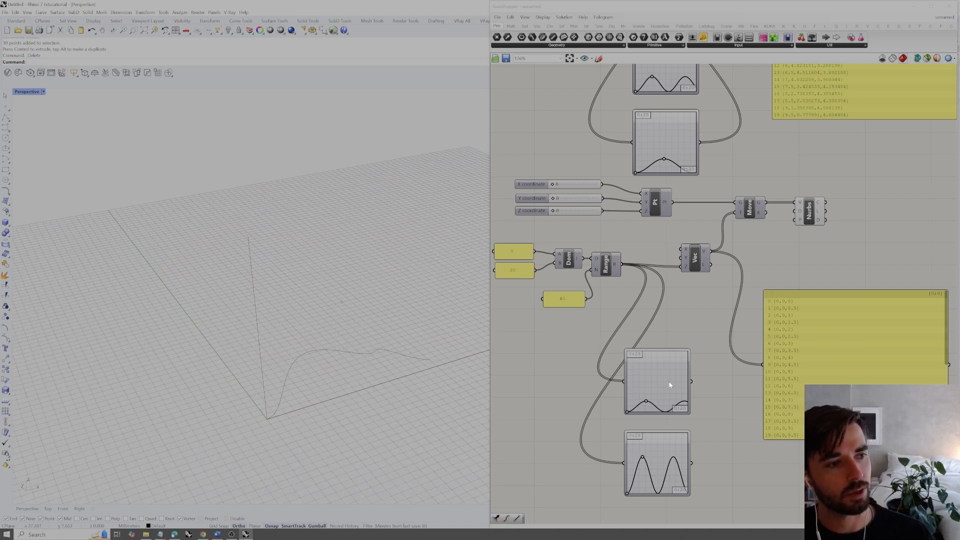
pyautogui.moveTo(692, 382); pyautogui.dragTo(683, 250)
pyautogui.moveTo(693, 464); pyautogui.dragTo(683, 258)
pyautogui.moveTo(343, 331); pyautogui.dragTo(373, 352, button='right')
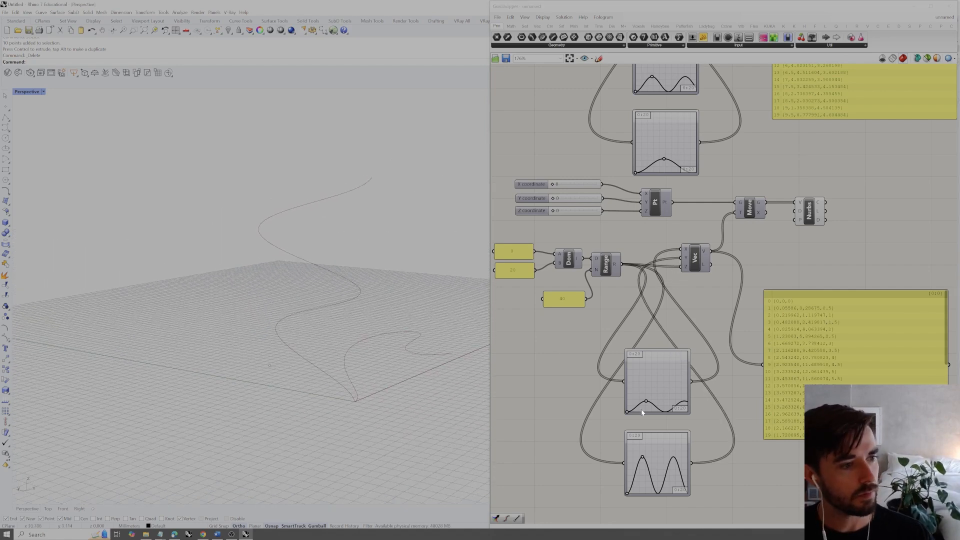
# Lower the wave peaks in both of the lower curve's Graph Mappers and inspect the vertical curve
pyautogui.moveTo(648, 403); pyautogui.dragTo(648, 412)
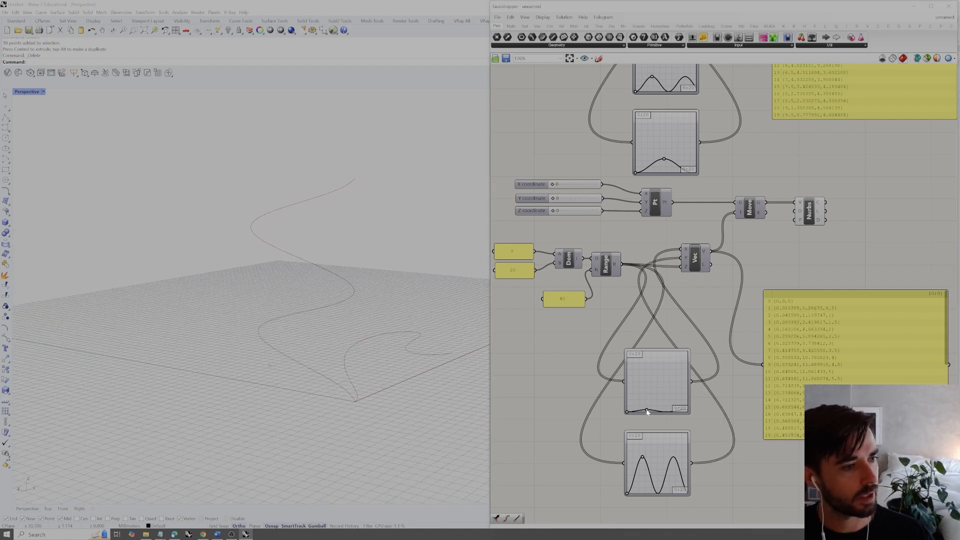
pyautogui.moveTo(644, 459); pyautogui.dragTo(642, 485)
pyautogui.moveTo(647, 411); pyautogui.dragTo(645, 401)
pyautogui.moveTo(394, 347); pyautogui.dragTo(368, 346, button='right')
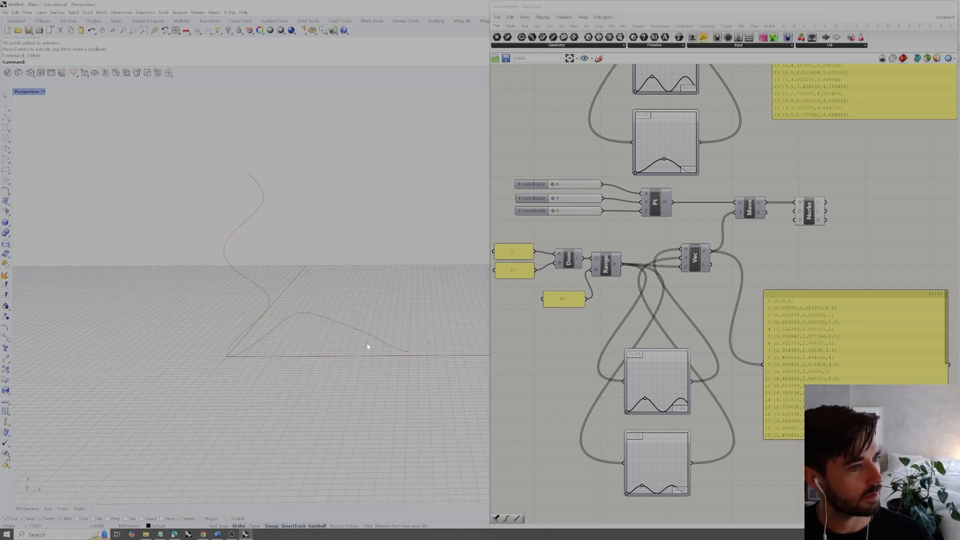
pyautogui.moveTo(646, 400); pyautogui.dragTo(646, 410)
pyautogui.moveTo(332, 325)
pyautogui.mouseDown(button='right')
pyautogui.moveTo(318, 374)
pyautogui.moveTo(363, 330)
pyautogui.moveTo(346, 333)
pyautogui.mouseUp(button='right')
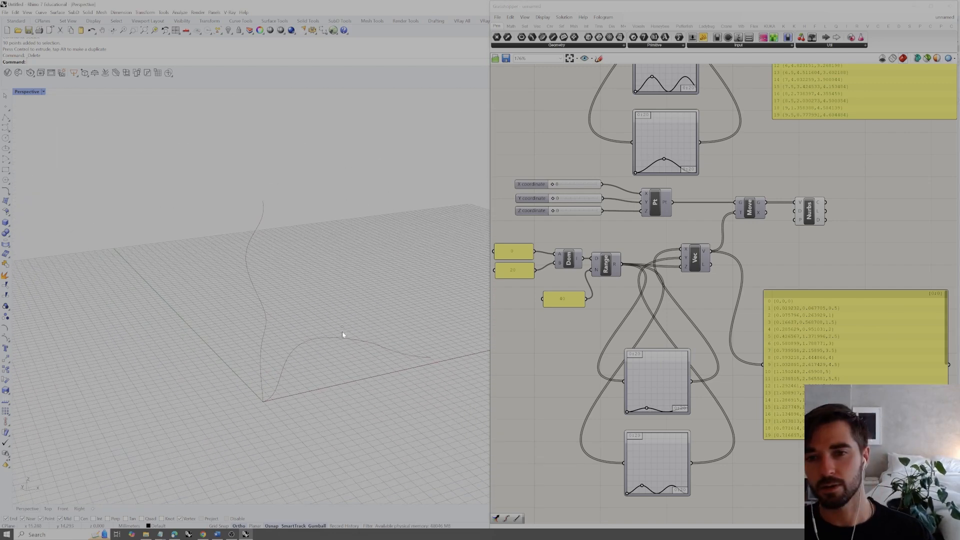
pyautogui.moveTo(390, 310); pyautogui.dragTo(355, 339, button='right')
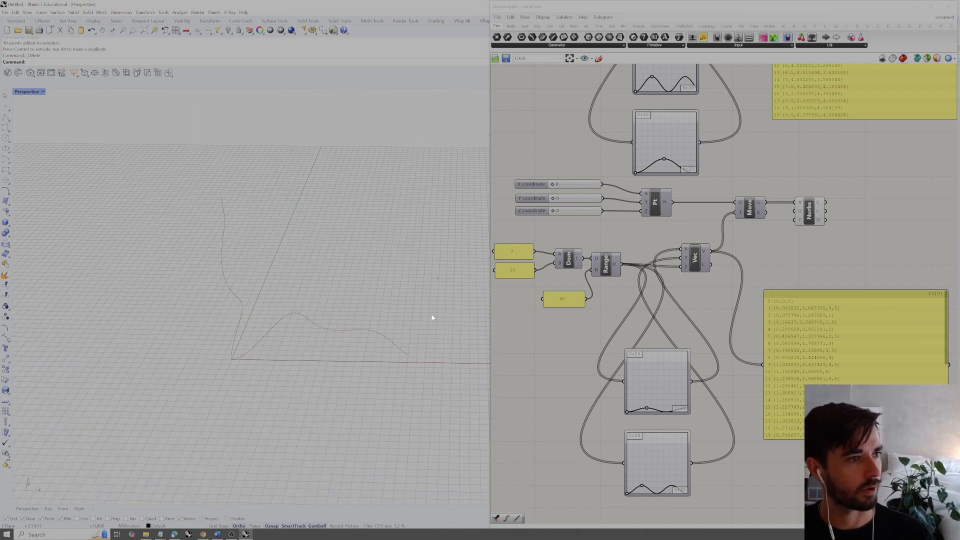
# Set the upper limit of the lower curve's domain to 10 and inspect the shortened curve
pyautogui.moveTo(610, 294); pyautogui.dragTo(638, 293, button='right')
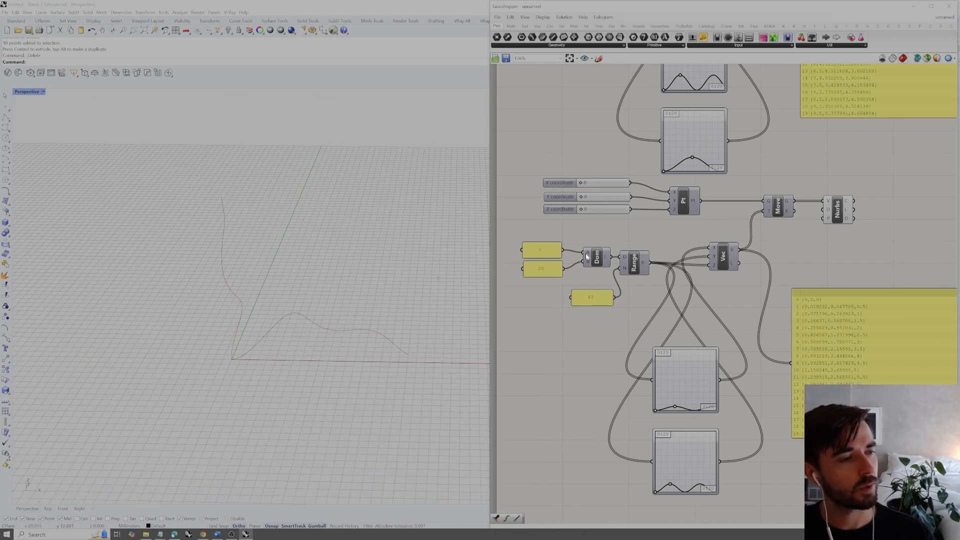
pyautogui.doubleClick(548, 270)
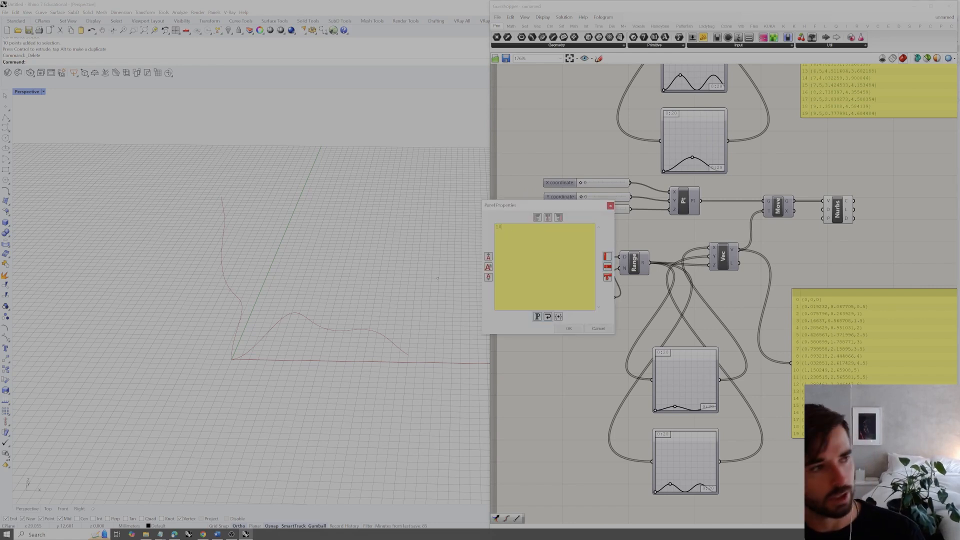
pyautogui.click(580, 328)
pyautogui.moveTo(326, 347); pyautogui.dragTo(480, 350, button='right')
pyautogui.moveTo(420, 316); pyautogui.dragTo(315, 305, button='right')
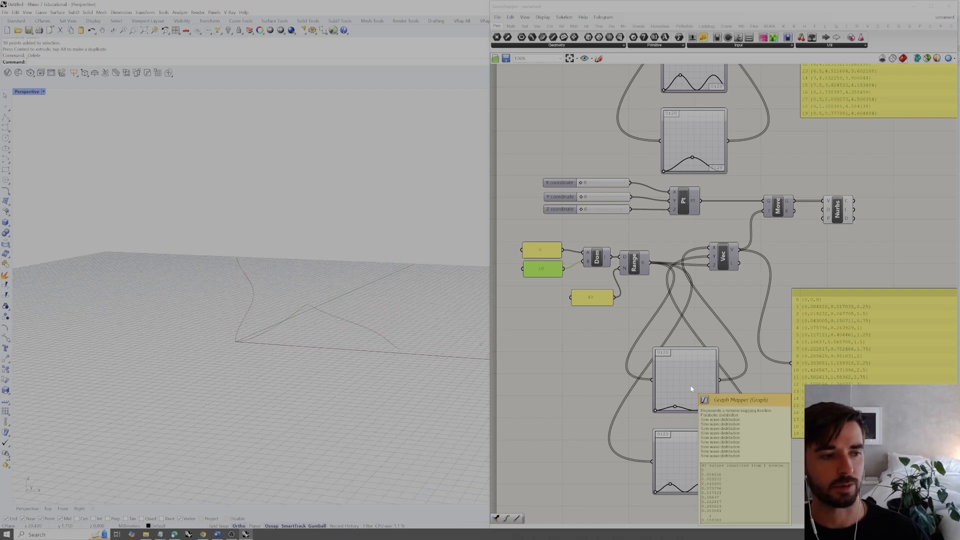
pyautogui.moveTo(403, 389); pyautogui.dragTo(428, 360, button='right')
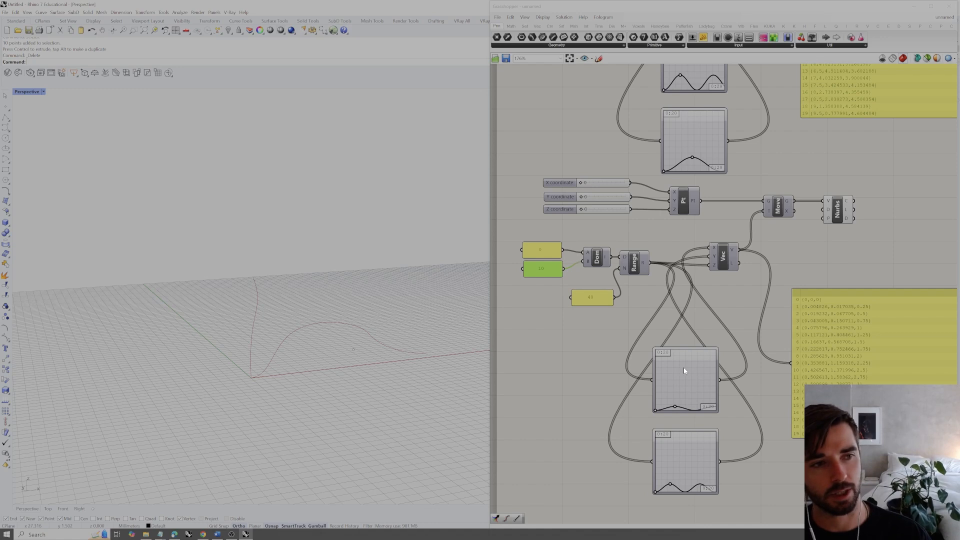
# Add a Sweep1 component to the canvas beside the two Nurbs curves
pyautogui.click(794, 266)
pyautogui.moveTo(900, 176); pyautogui.dragTo(827, 254, button='right')
pyautogui.scroll(-2, 754, 313)
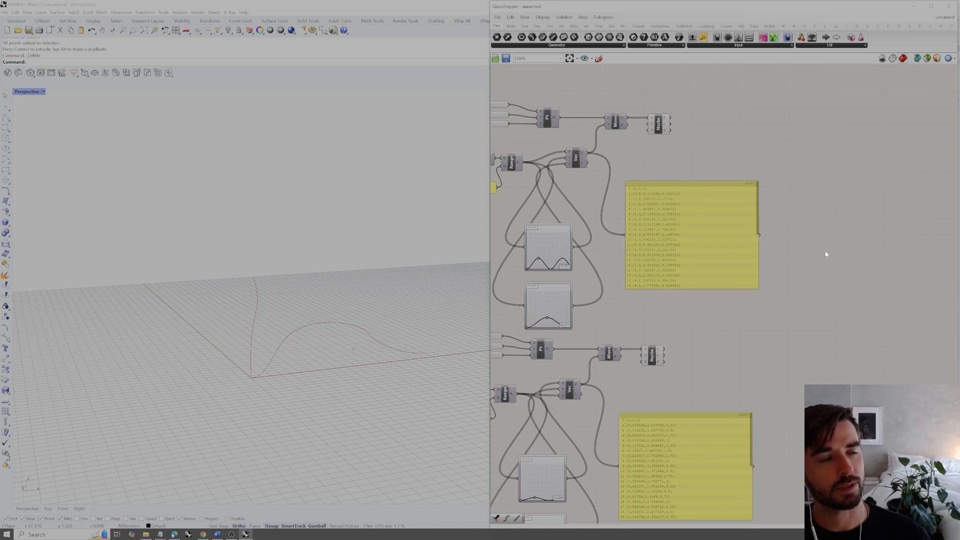
pyautogui.doubleClick(829, 249)
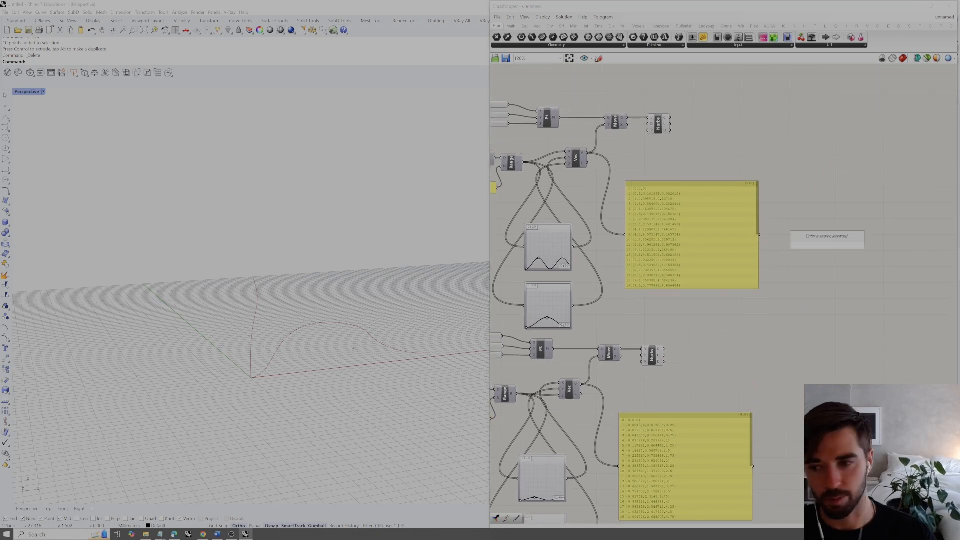
pyautogui.write('swee')
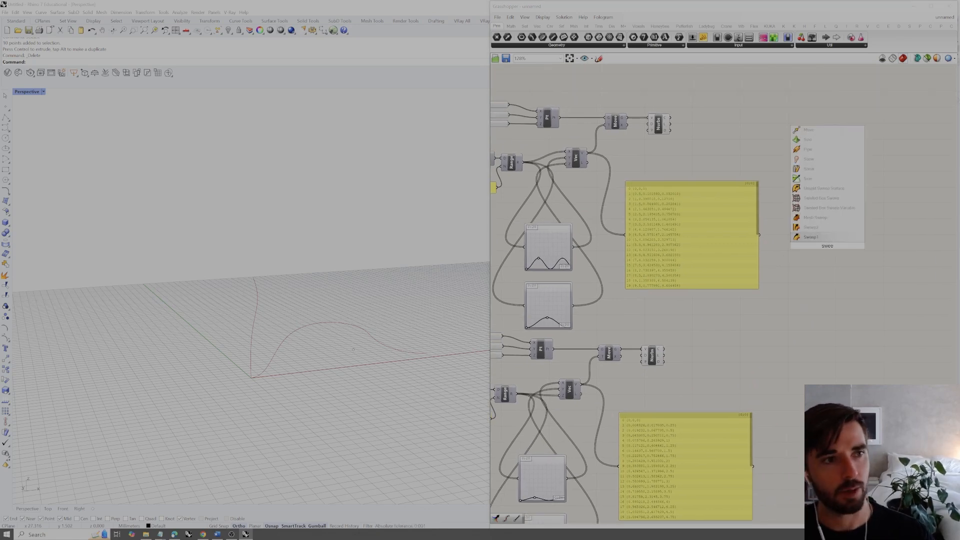
pyautogui.click(830, 238)
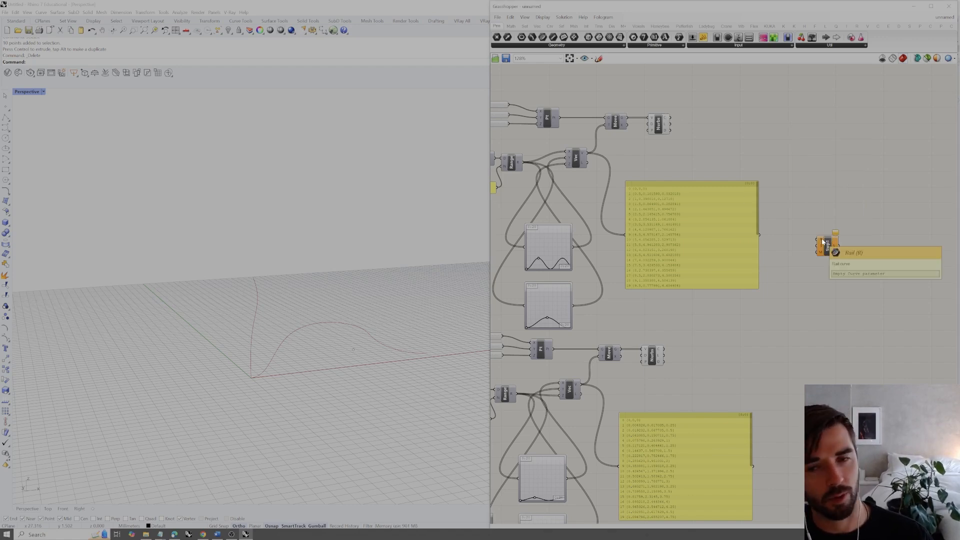
# Connect the upper Nurbs curve to Sweep1's Rail and the lower one to its Sections, and inspect the surface
pyautogui.moveTo(671, 117); pyautogui.dragTo(817, 240)
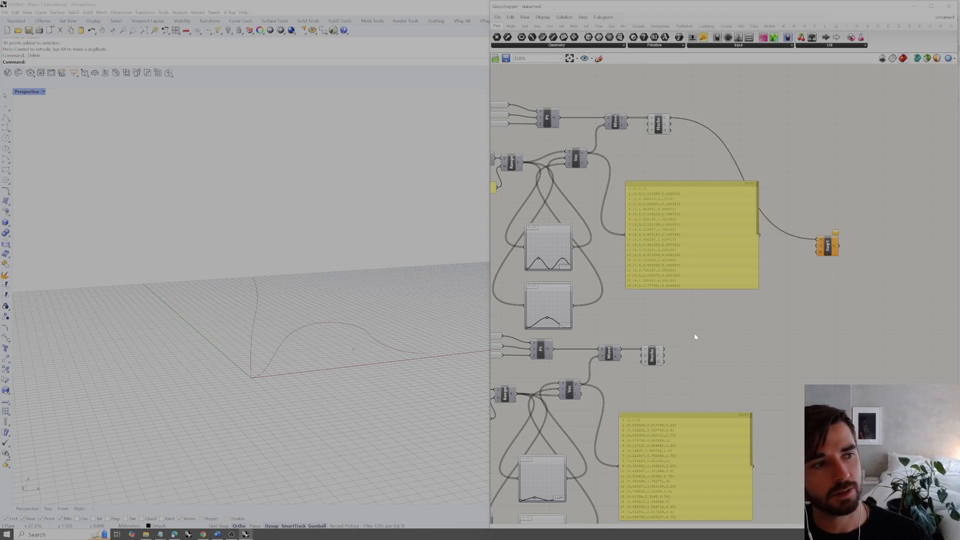
pyautogui.moveTo(666, 351); pyautogui.dragTo(825, 249)
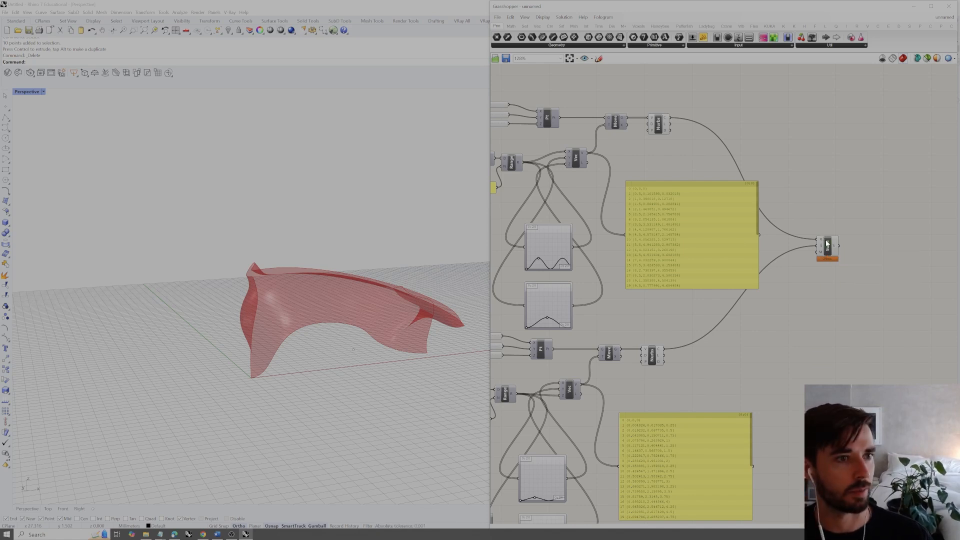
pyautogui.moveTo(380, 320); pyautogui.dragTo(357, 321, button='right')
pyautogui.moveTo(443, 304); pyautogui.dragTo(325, 395, button='right')
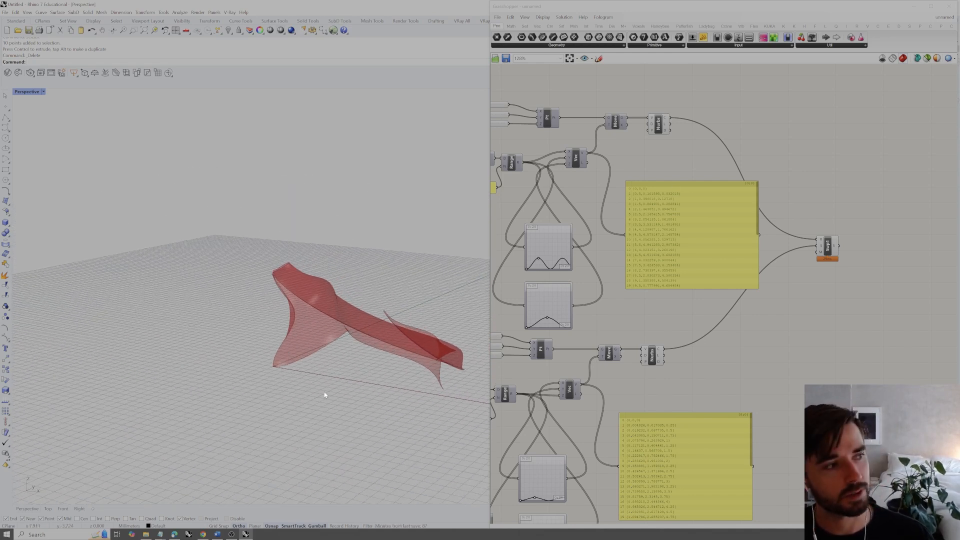
# Bake the Sweep1 surface into Rhino and inspect the baked geometry from several angles
pyautogui.click(838, 247)
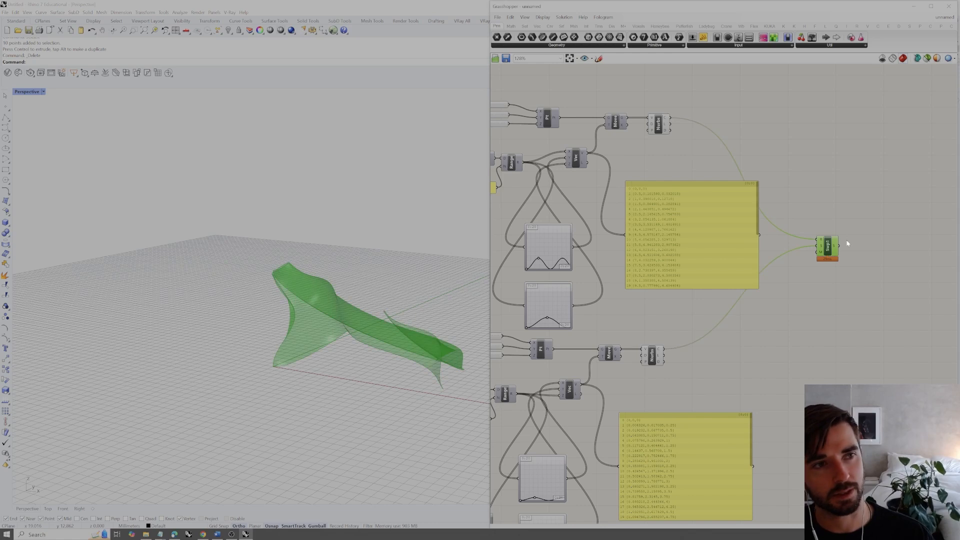
pyautogui.rightClick(852, 217)
pyautogui.click(870, 242)
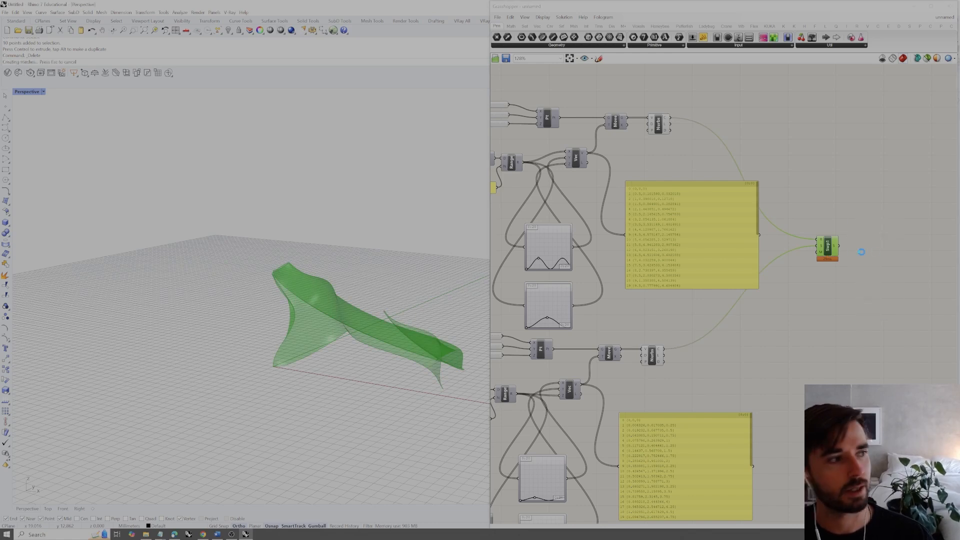
pyautogui.click(408, 335)
pyautogui.scroll(-3, 408, 325)
pyautogui.moveTo(410, 315); pyautogui.dragTo(386, 328, button='right')
pyautogui.moveTo(398, 316); pyautogui.dragTo(314, 364)
pyautogui.press('Escape')
pyautogui.scroll(3, 314, 364)
# Delete the baked sweep surface from the Rhino viewport
pyautogui.moveTo(343, 349); pyautogui.dragTo(343, 322, button='right')
pyautogui.click(355, 351)
pyautogui.press('Delete')
# Flatten the lower curve's first Graph Mapper completely and reduce its second Graph Mapper to a very slight wave
pyautogui.moveTo(581, 324); pyautogui.dragTo(641, 289, button='right')
pyautogui.moveTo(300, 368); pyautogui.dragTo(400, 349, button='right')
pyautogui.moveTo(611, 354); pyautogui.dragTo(629, 271, button='right')
pyautogui.scroll(2, 609, 432)
pyautogui.moveTo(609, 437); pyautogui.dragTo(610, 448)
pyautogui.moveTo(616, 361); pyautogui.dragTo(617, 369)
pyautogui.moveTo(400, 348); pyautogui.dragTo(423, 350, button='right')
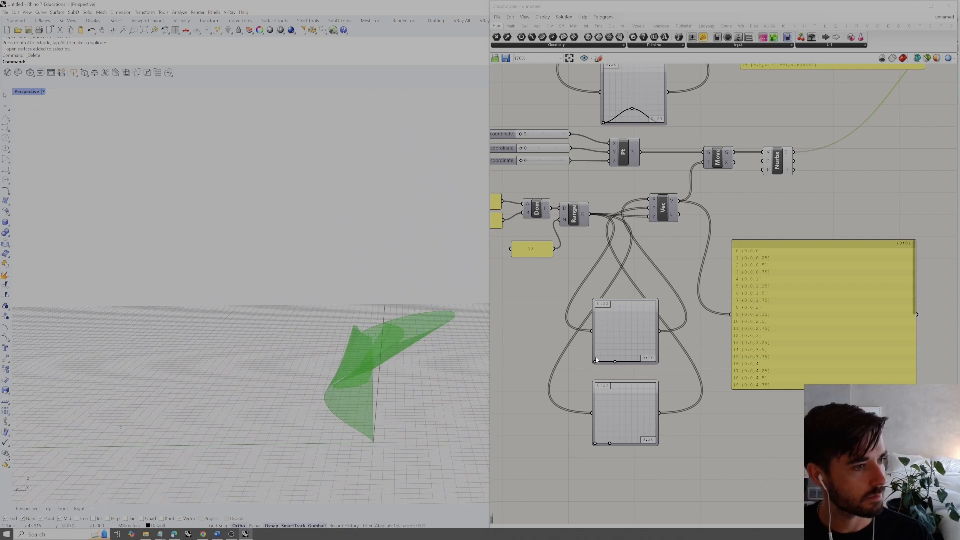
pyautogui.moveTo(611, 443); pyautogui.dragTo(616, 443)
# Lower the wave peak in the upper curve's first Graph Mapper
pyautogui.moveTo(645, 248); pyautogui.dragTo(633, 326, button='right')
pyautogui.moveTo(610, 103); pyautogui.dragTo(609, 115)
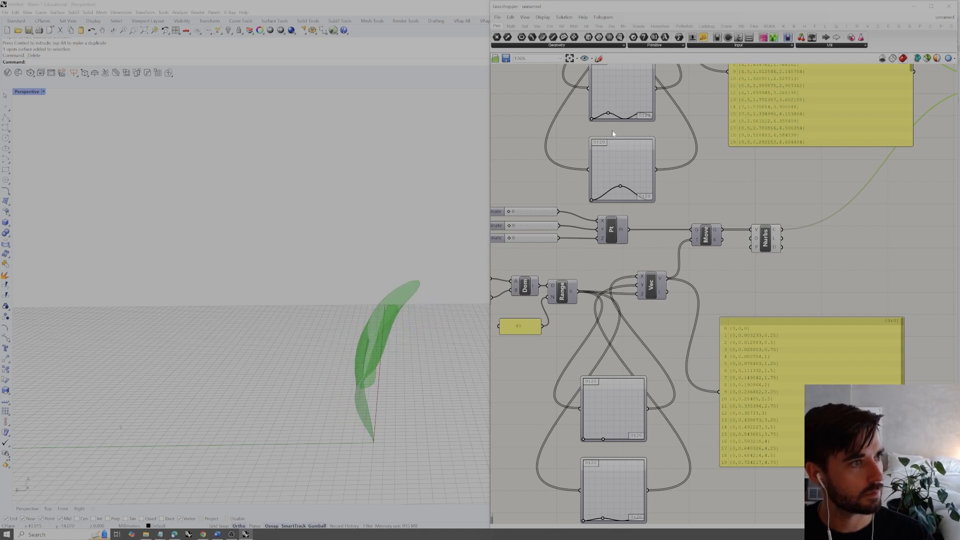
# Lower the wave peak in the upper curve's second Graph Mapper and view the reshaped sweep surface from the side
pyautogui.moveTo(620, 189); pyautogui.dragTo(612, 197)
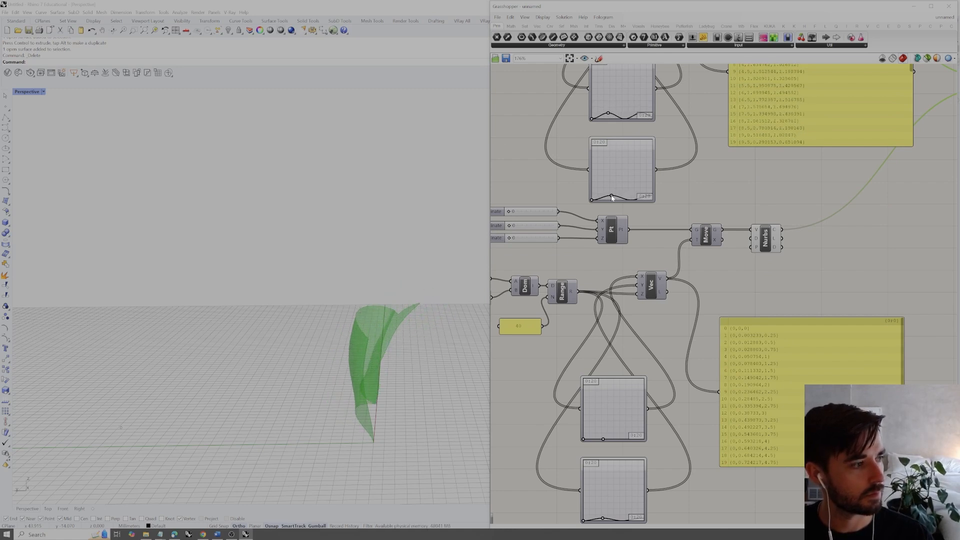
pyautogui.moveTo(400, 342); pyautogui.dragTo(386, 368, button='right')
pyautogui.scroll(-3, 656, 241)
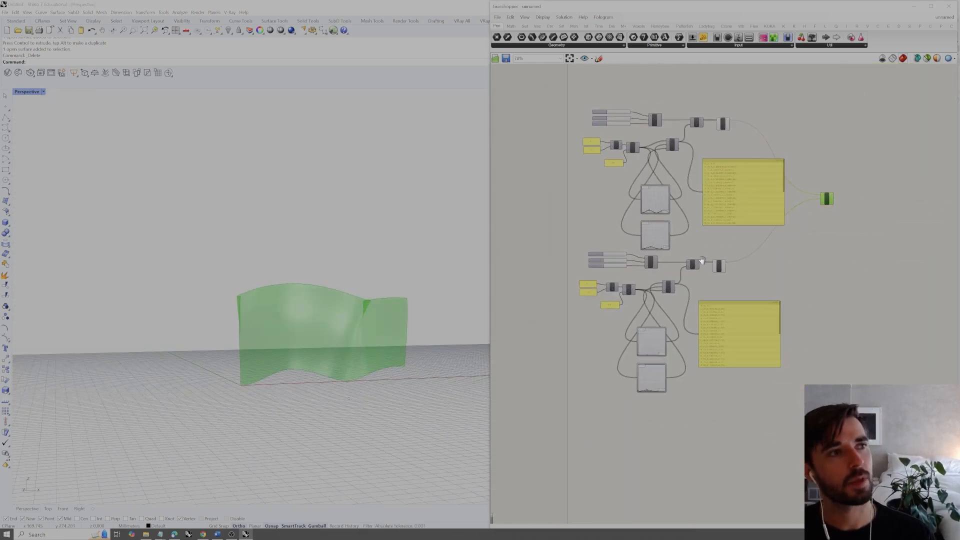
pyautogui.scroll(2, 666, 156)
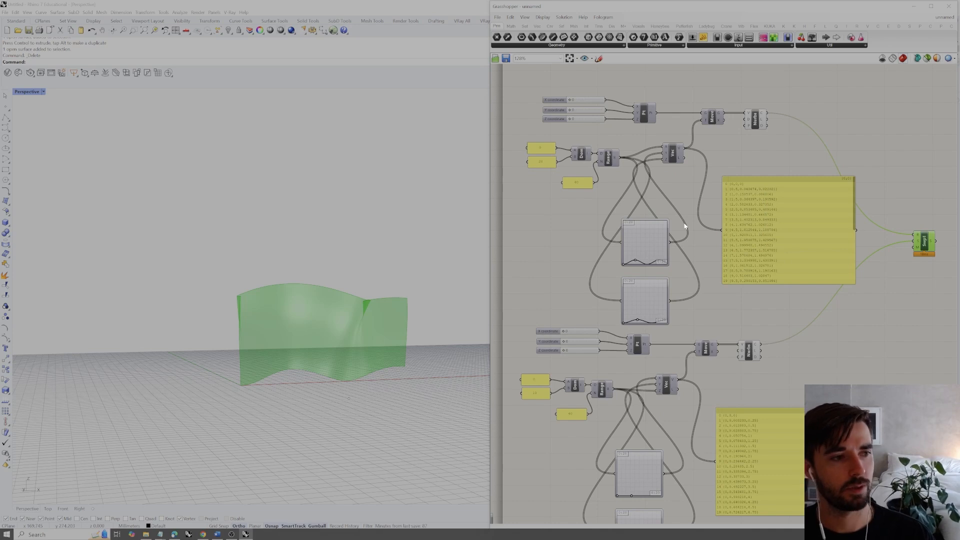
pyautogui.moveTo(714, 352)
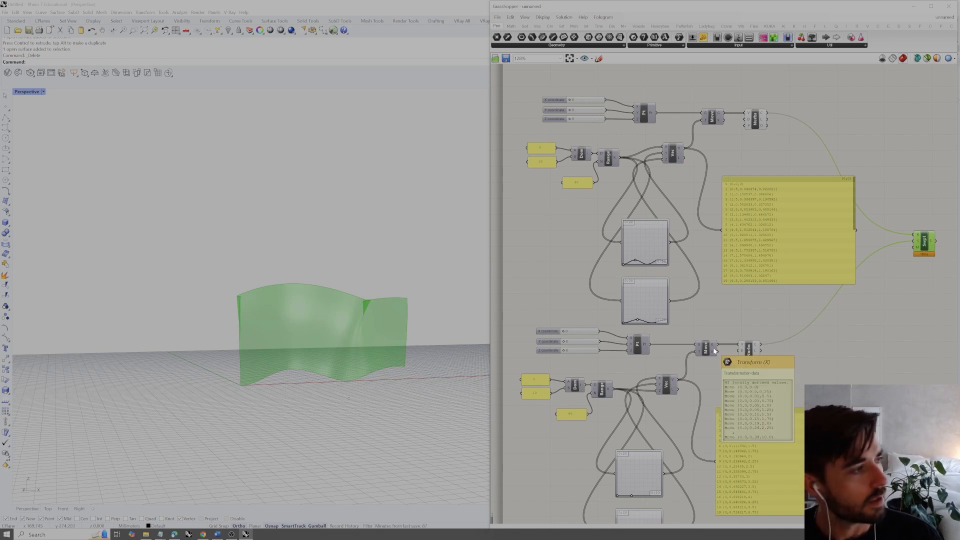
pyautogui.scroll(-1, 715, 350)
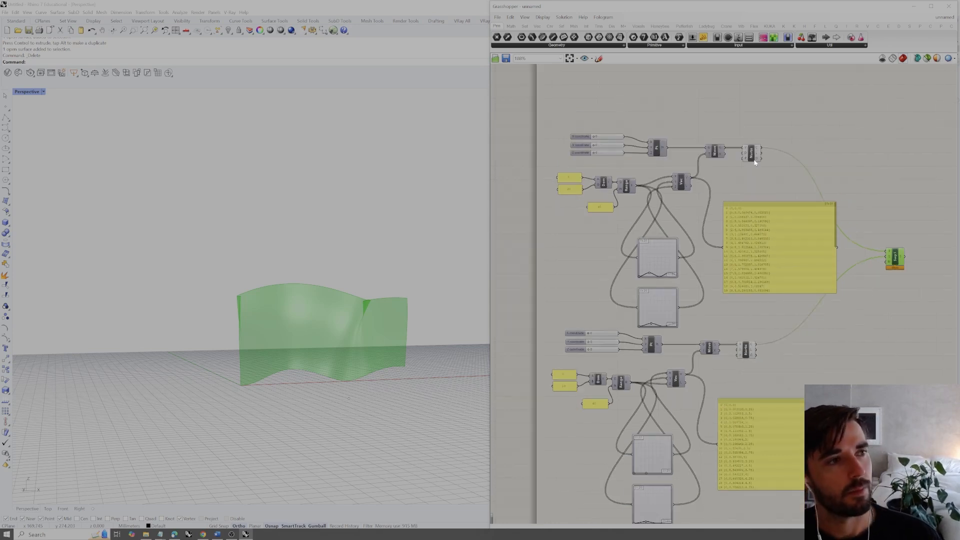
pyautogui.moveTo(780, 154); pyautogui.dragTo(750, 163, button='right')
pyautogui.moveTo(765, 99); pyautogui.dragTo(526, 327)
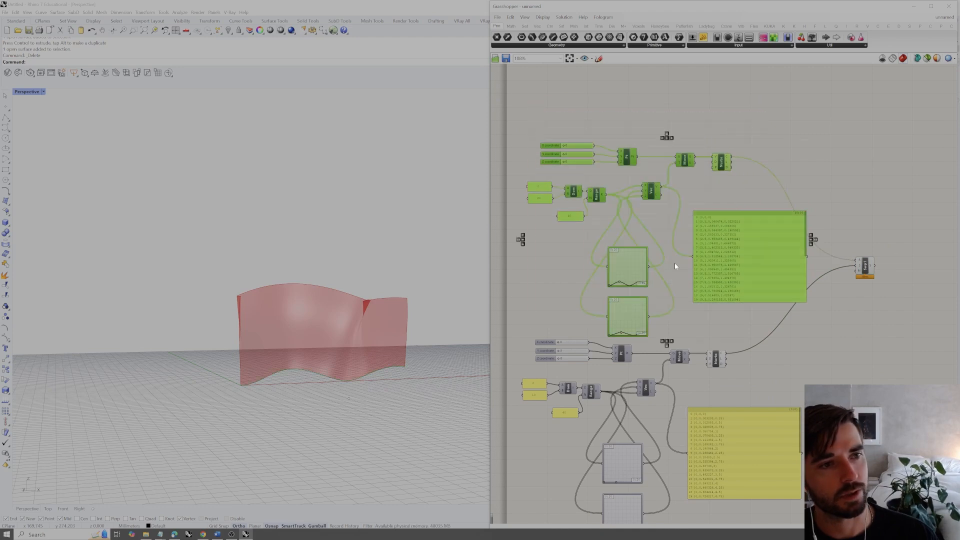
pyautogui.click(821, 146)
pyautogui.moveTo(368, 303)
pyautogui.mouseDown(button='right')
pyautogui.moveTo(389, 334)
pyautogui.moveTo(376, 308)
pyautogui.mouseUp(button='right')
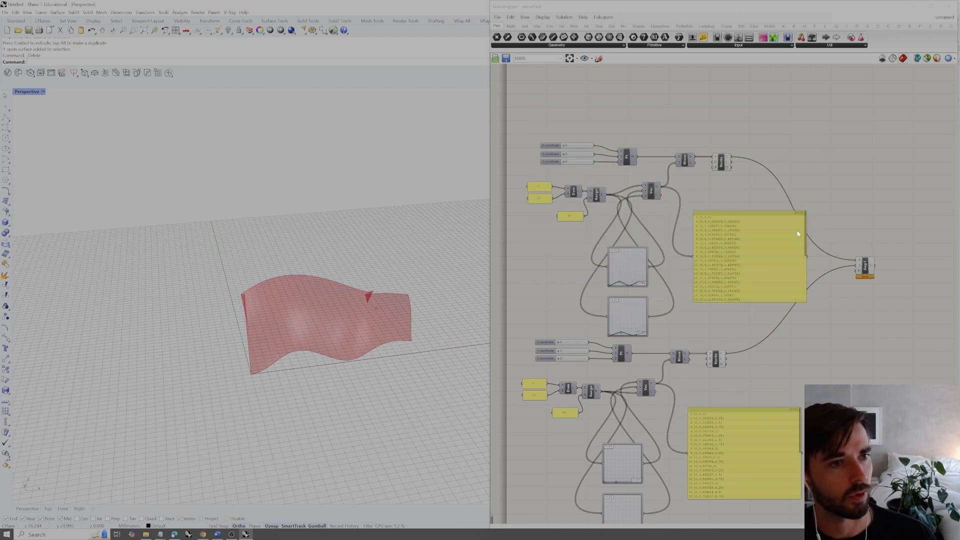
# Duplicate the entire two-curve sweep definition, including its Sweep1 component, into the empty canvas area below the original
pyautogui.scroll(-3, 833, 176)
pyautogui.moveTo(853, 196); pyautogui.dragTo(784, 199, button='right')
pyautogui.moveTo(842, 138); pyautogui.dragTo(528, 435)
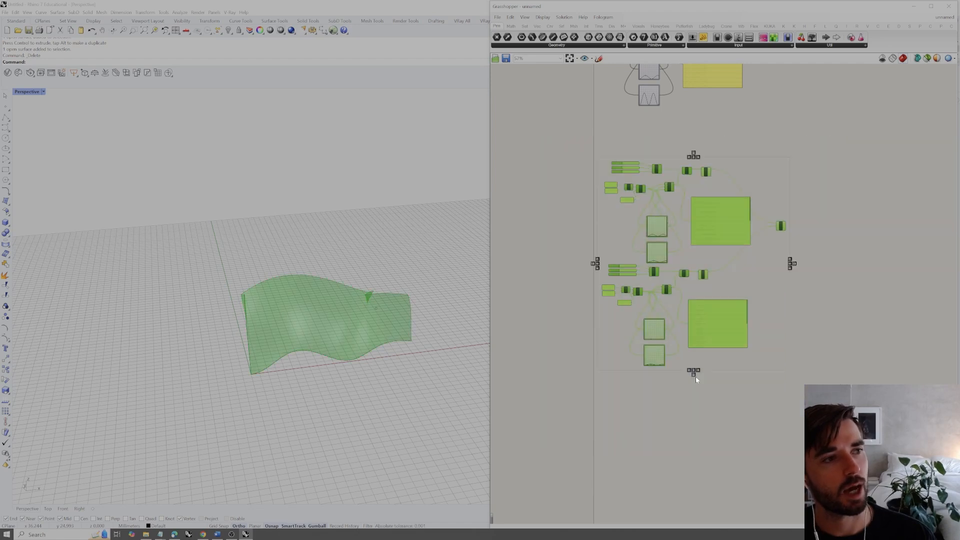
pyautogui.moveTo(707, 303); pyautogui.dragTo(672, 248, button='right')
pyautogui.keyDown('alt'); pyautogui.moveTo(669, 221); pyautogui.dragTo(667, 466); pyautogui.keyUp('alt')
# Turn off the viewport preview of all components in the original sweep definition
pyautogui.click(778, 131)
pyautogui.moveTo(768, 95); pyautogui.dragTo(603, 307)
pyautogui.rightClick(733, 233)
pyautogui.click(751, 246)
pyautogui.click(815, 267)
# Delete the Sweep1 component from the duplicated definition
pyautogui.moveTo(752, 305); pyautogui.dragTo(729, 202, button='right')
pyautogui.scroll(5, 722, 312)
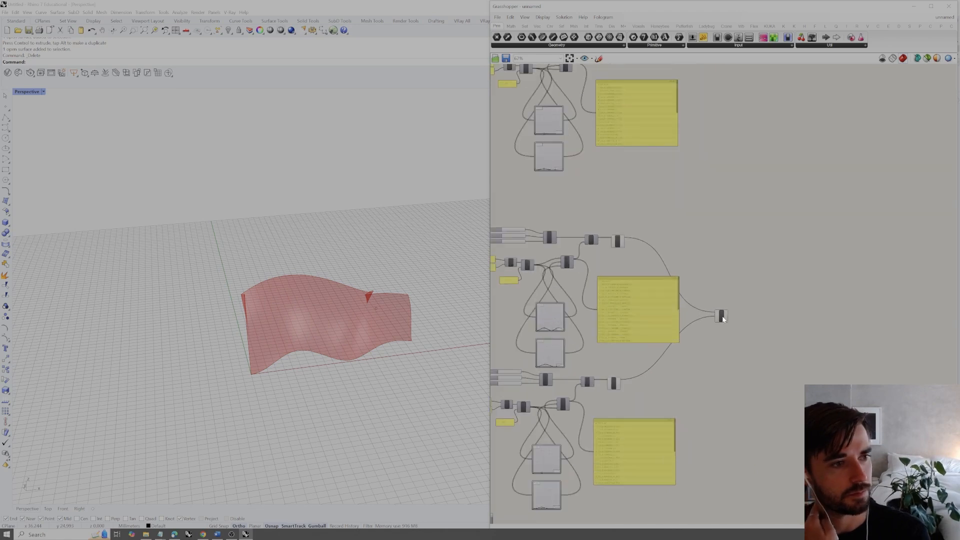
pyautogui.moveTo(740, 301); pyautogui.dragTo(706, 351)
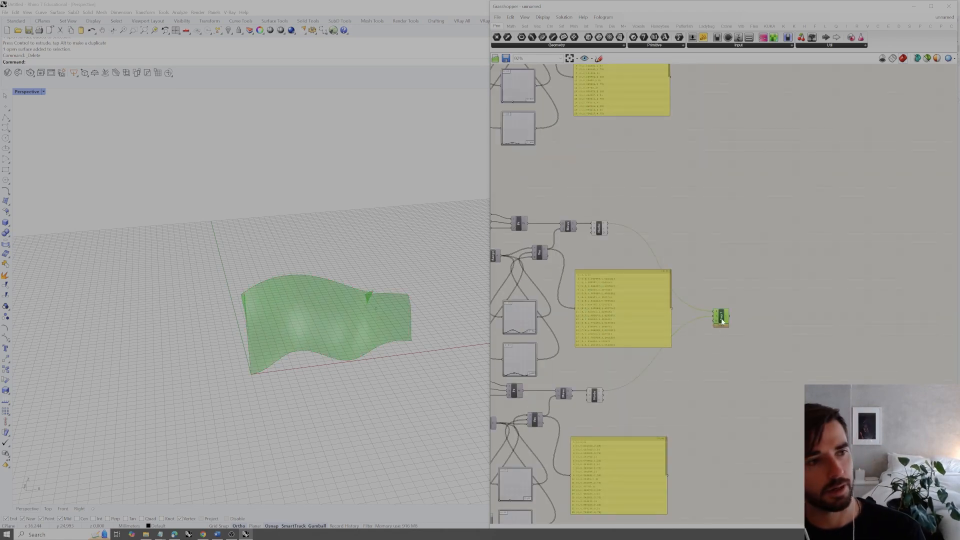
pyautogui.press('Delete')
# Move the duplicated definition's lower curve group further down the canvas, leaving room for another group between the two
pyautogui.moveTo(721, 308); pyautogui.dragTo(755, 272, button='right')
pyautogui.scroll(3, 756, 273)
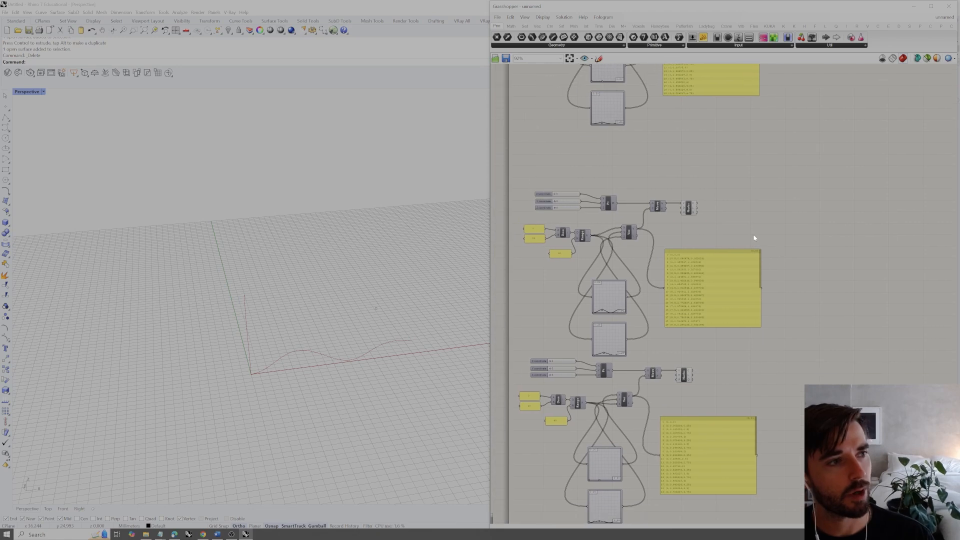
pyautogui.moveTo(725, 174); pyautogui.dragTo(613, 262)
pyautogui.click(732, 216)
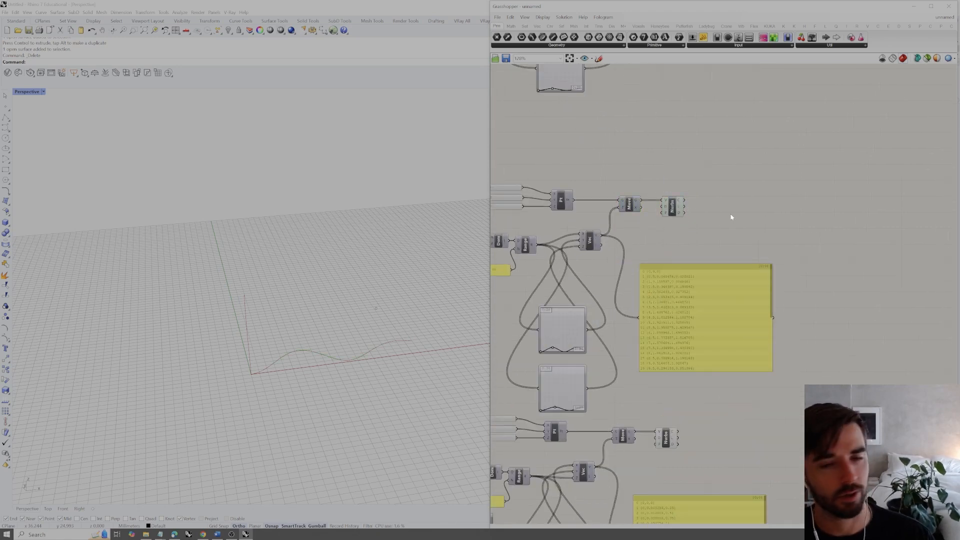
pyautogui.scroll(-2, 732, 215)
pyautogui.scroll(1, 720, 214)
pyautogui.moveTo(737, 207); pyautogui.dragTo(776, 209, button='right')
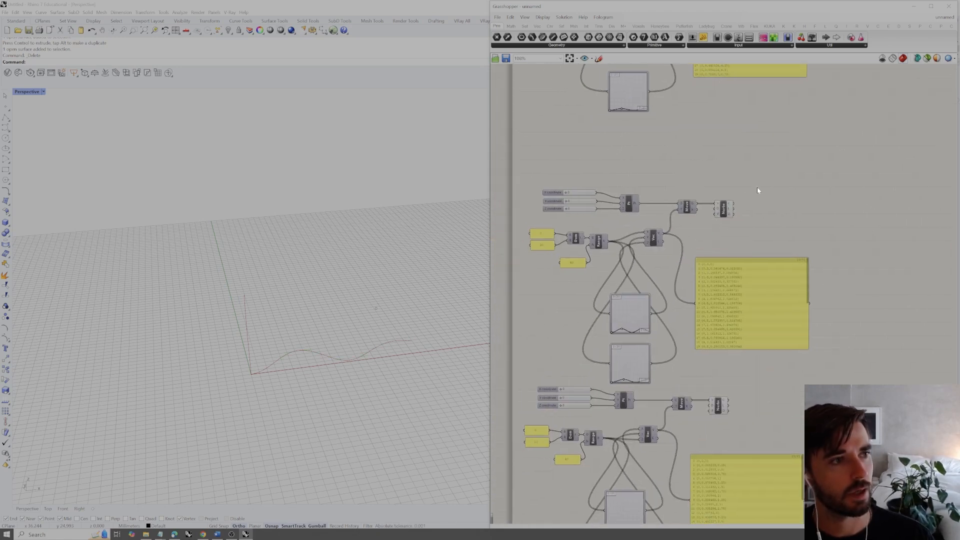
pyautogui.scroll(-1, 644, 203)
pyautogui.moveTo(691, 323); pyautogui.dragTo(692, 245, button='right')
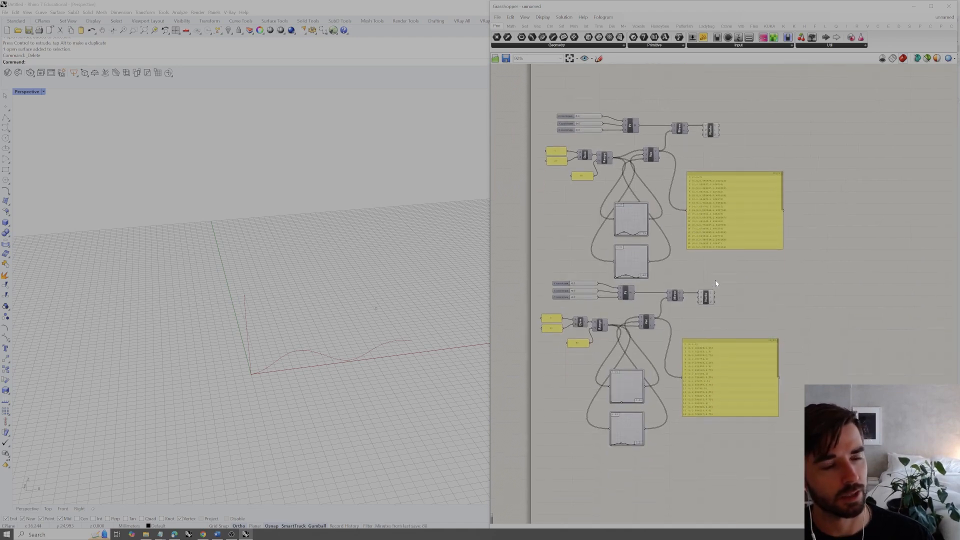
pyautogui.moveTo(564, 320); pyautogui.dragTo(549, 281)
pyautogui.moveTo(626, 294); pyautogui.dragTo(632, 471)
# Duplicate the upper curve's complete component group into the gap between the upper and lower groups
pyautogui.moveTo(809, 95); pyautogui.dragTo(522, 306)
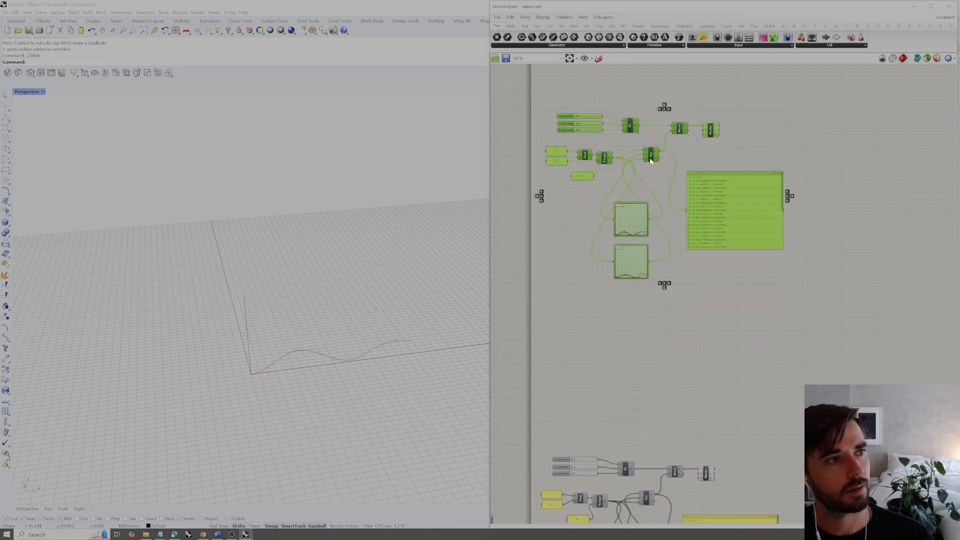
pyautogui.keyDown('alt'); pyautogui.moveTo(652, 156); pyautogui.dragTo(646, 330); pyautogui.keyUp('alt')
pyautogui.click(792, 285)
pyautogui.click(707, 304)
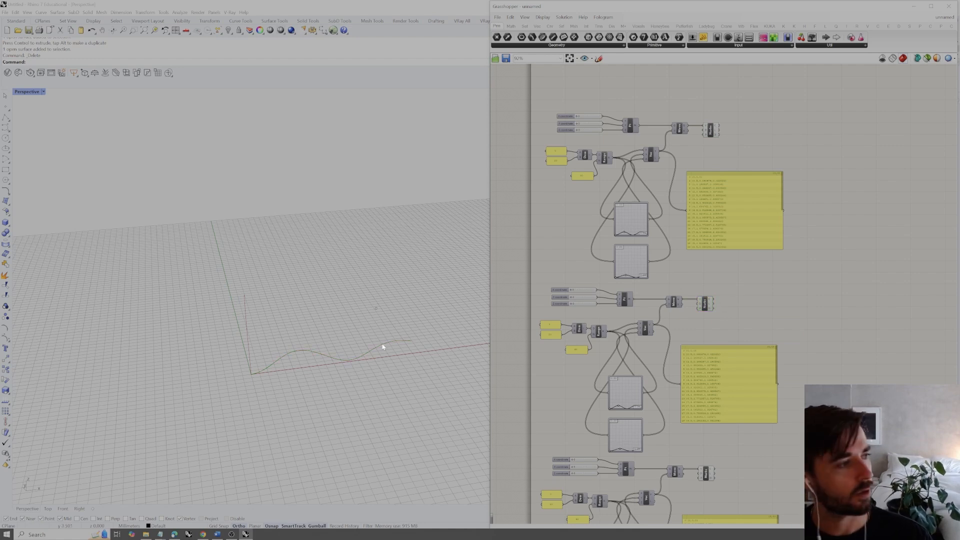
pyautogui.moveTo(328, 347); pyautogui.dragTo(242, 288, button='right')
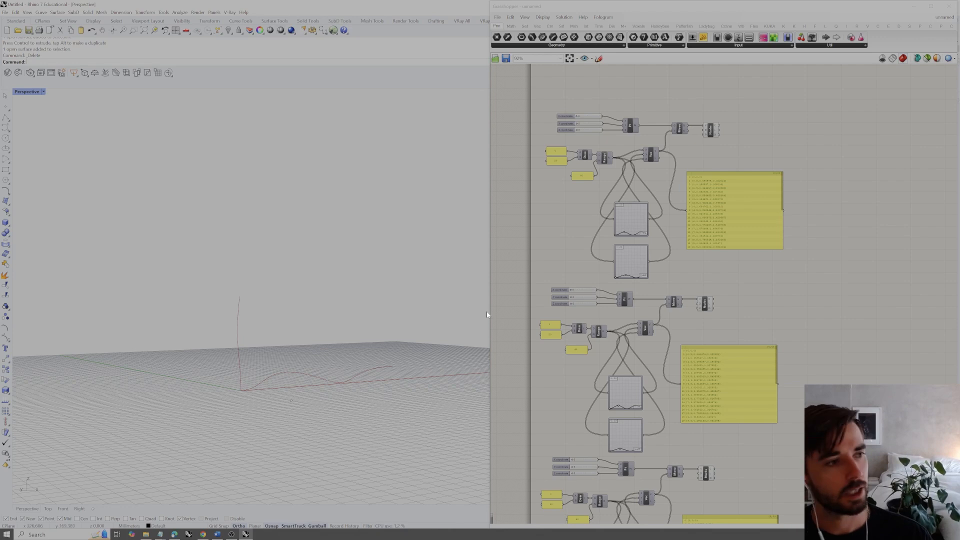
pyautogui.scroll(3, 639, 322)
pyautogui.moveTo(640, 322); pyautogui.dragTo(508, 284)
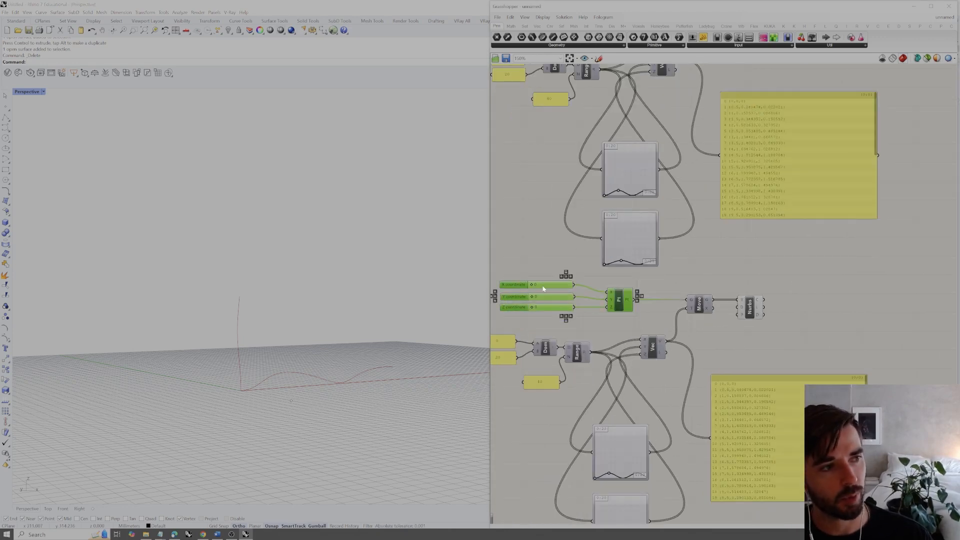
pyautogui.click(692, 281)
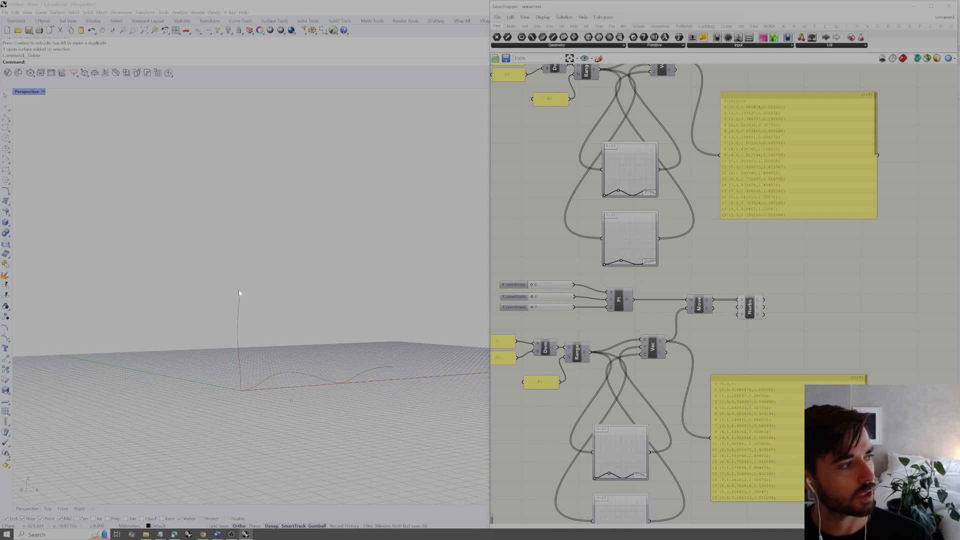
# Add an End Points component beside the lower group and connect the lower NURBS curve to its input
pyautogui.scroll(-3, 675, 265)
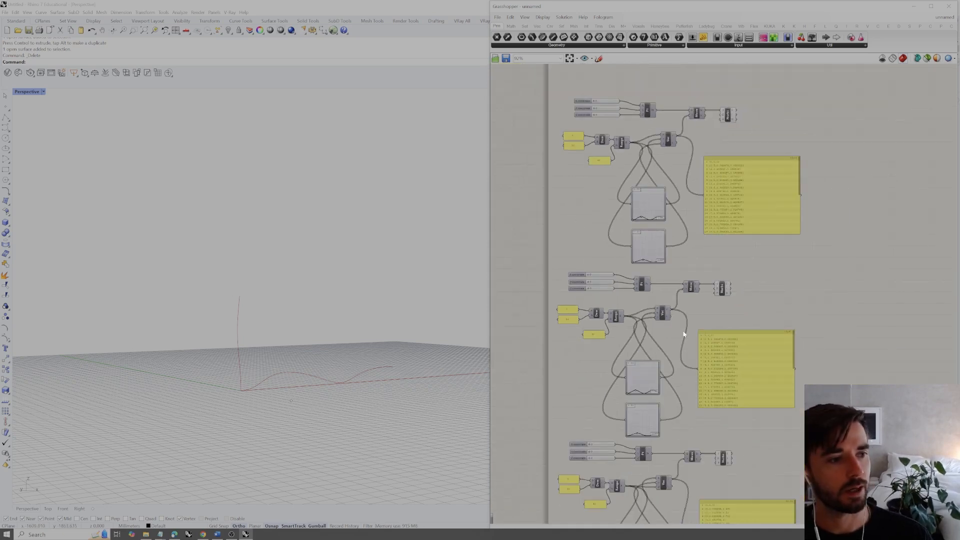
pyautogui.moveTo(684, 334); pyautogui.dragTo(689, 261, button='right')
pyautogui.moveTo(757, 372); pyautogui.dragTo(690, 416)
pyautogui.click(740, 393)
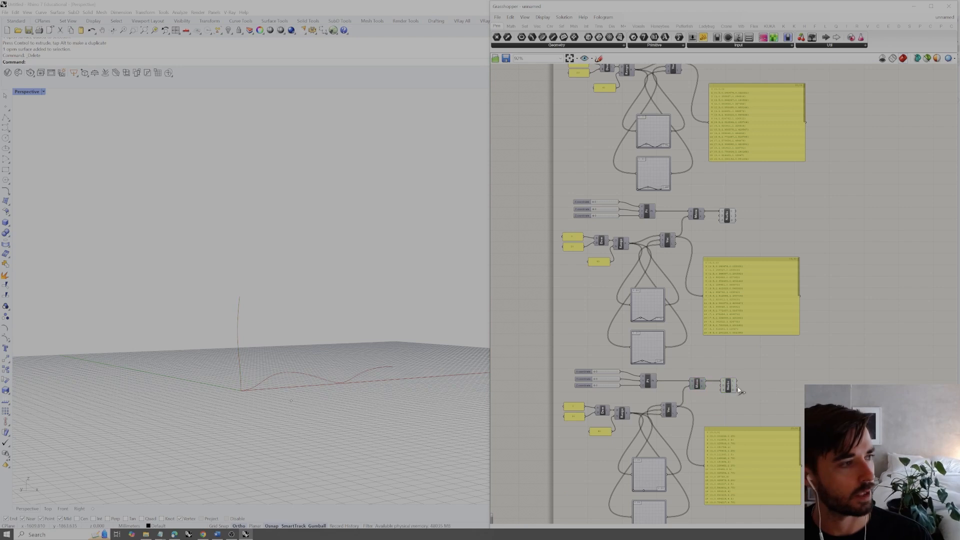
pyautogui.scroll(2, 734, 386)
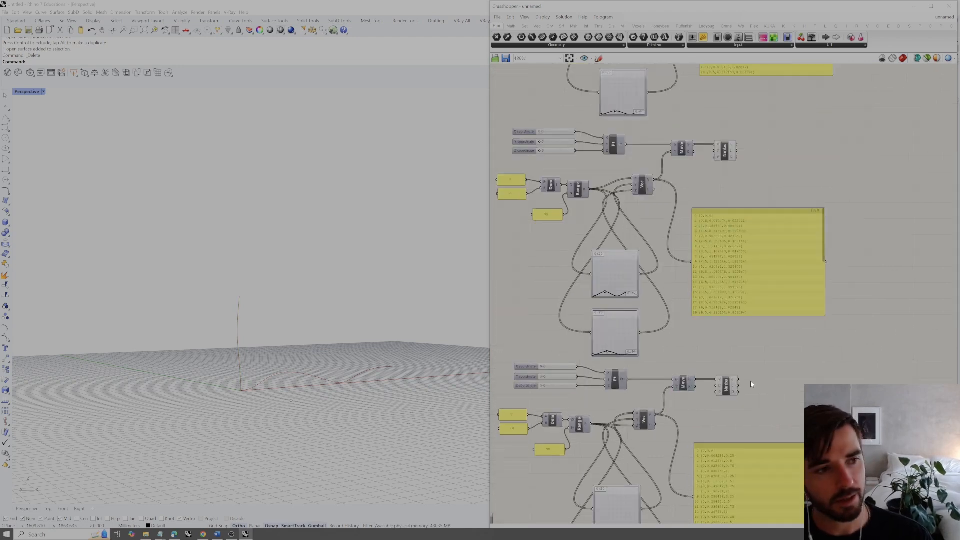
pyautogui.doubleClick(770, 361)
pyautogui.write('end point')
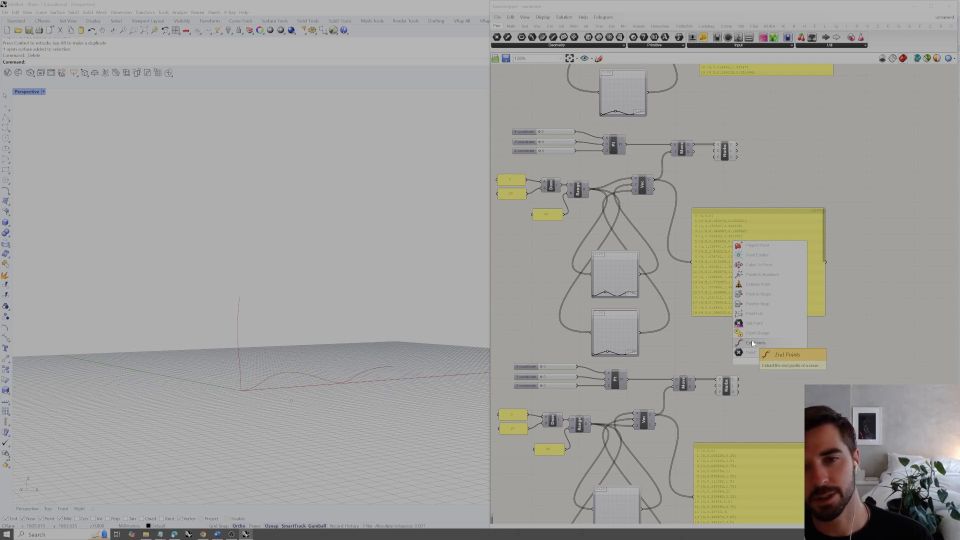
pyautogui.click(753, 343)
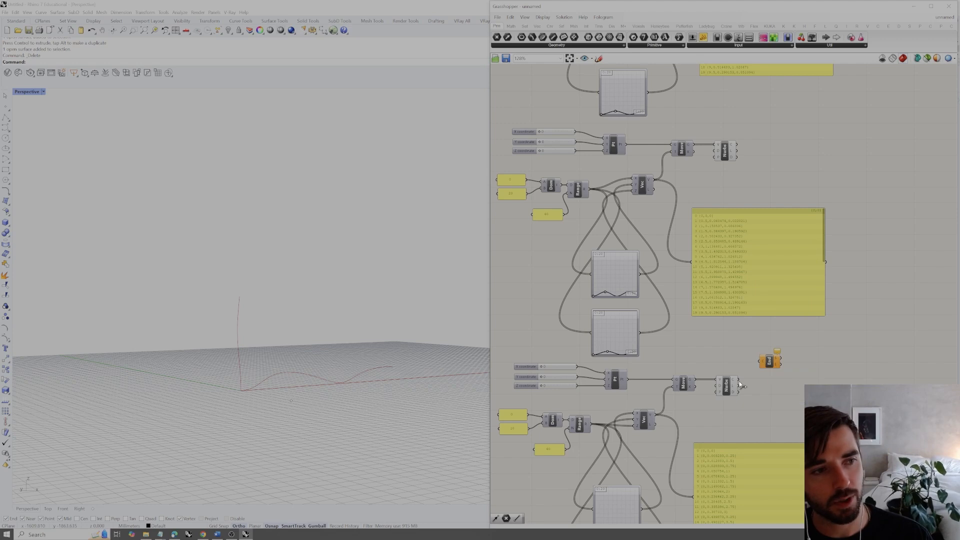
pyautogui.moveTo(738, 382); pyautogui.dragTo(760, 363)
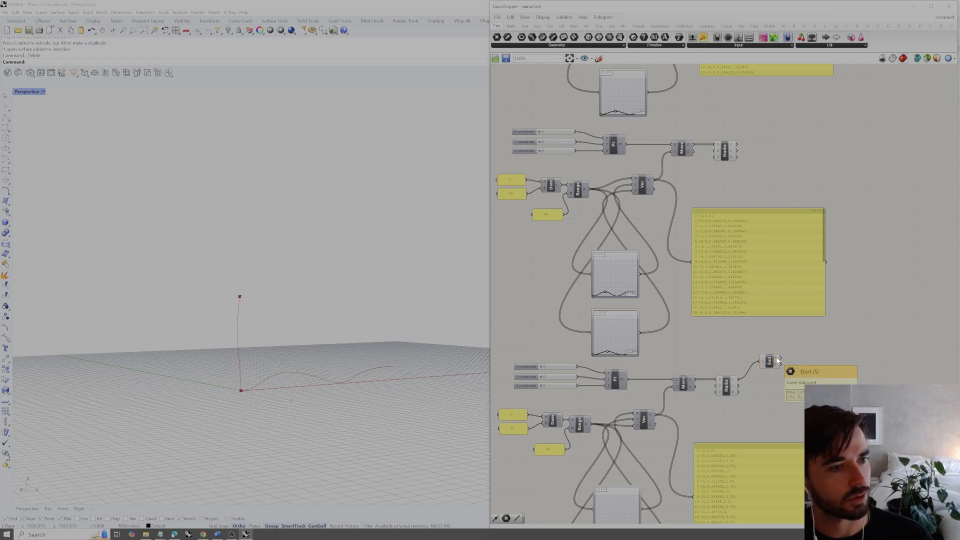
pyautogui.moveTo(772, 363); pyautogui.dragTo(765, 358)
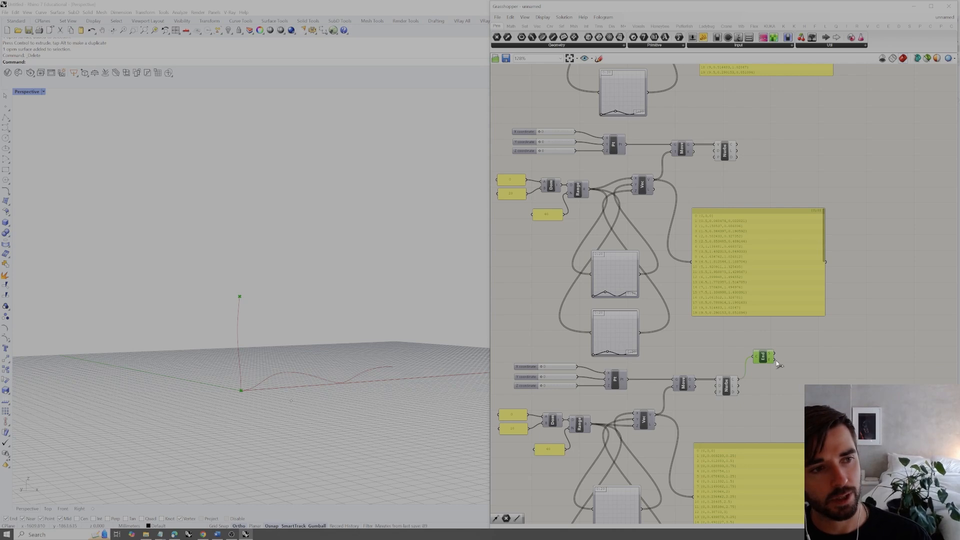
# Feed the lower curve's end point into the middle group's Move geometry, and delete that group's Construct Point and coordinate sliders
pyautogui.moveTo(774, 359); pyautogui.dragTo(670, 148)
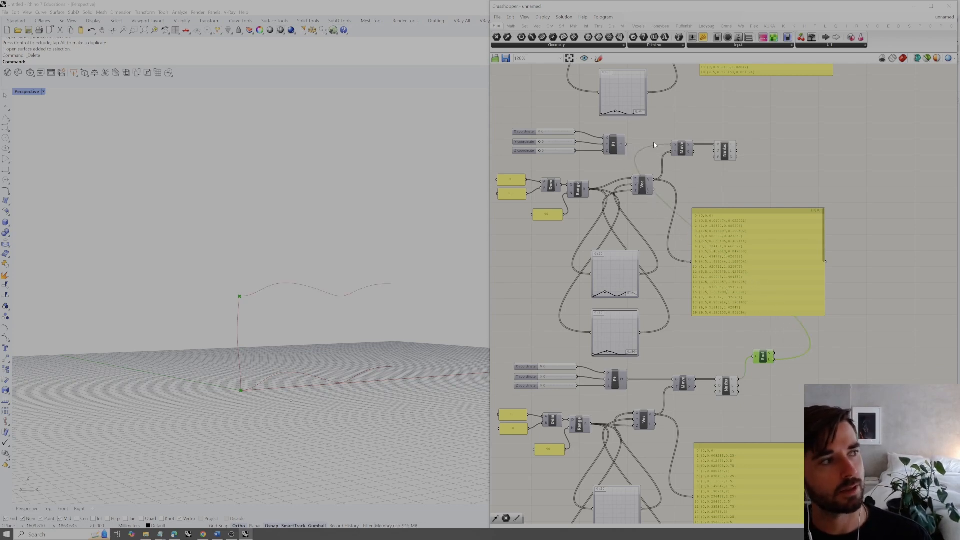
pyautogui.moveTo(634, 129); pyautogui.dragTo(536, 160)
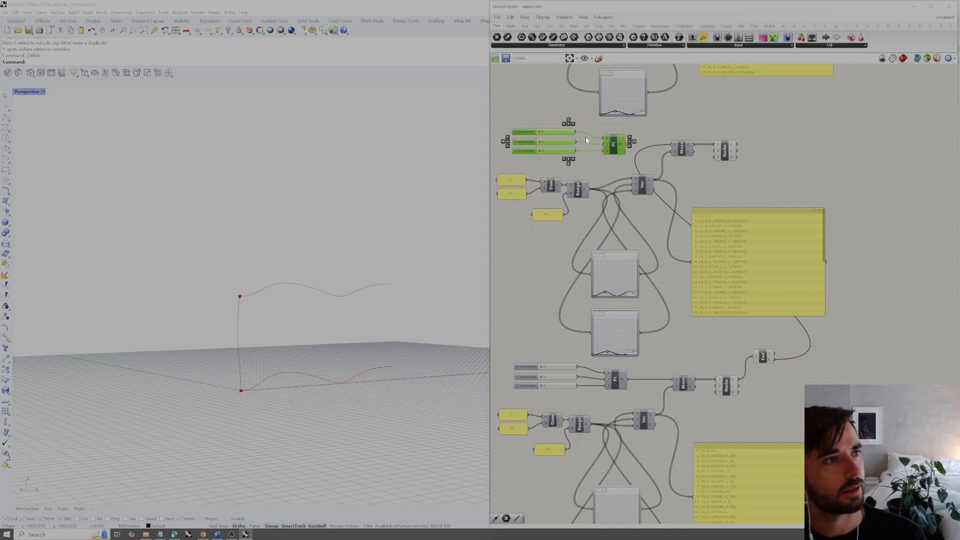
pyautogui.press('Delete')
pyautogui.scroll(-2, 761, 170)
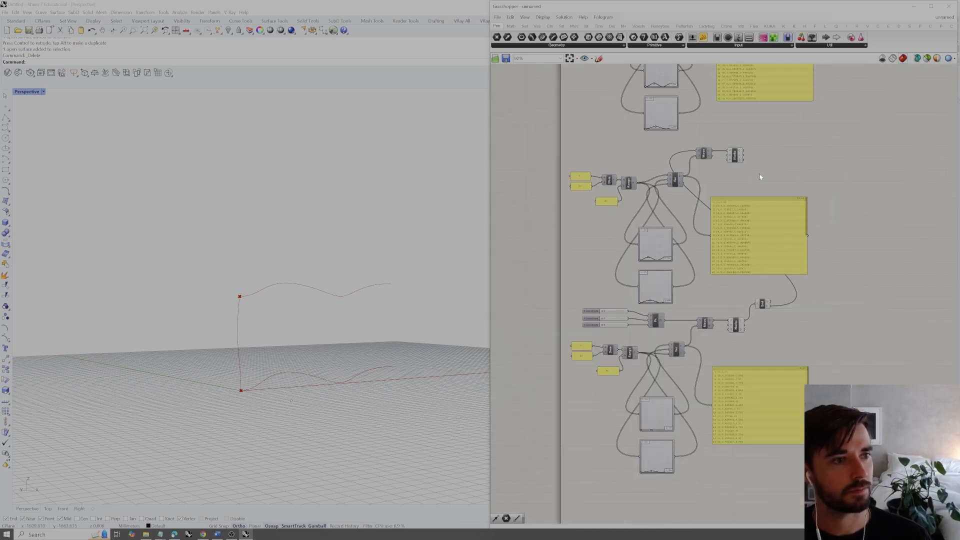
pyautogui.click(722, 173)
pyautogui.moveTo(350, 320); pyautogui.dragTo(232, 325, button='right')
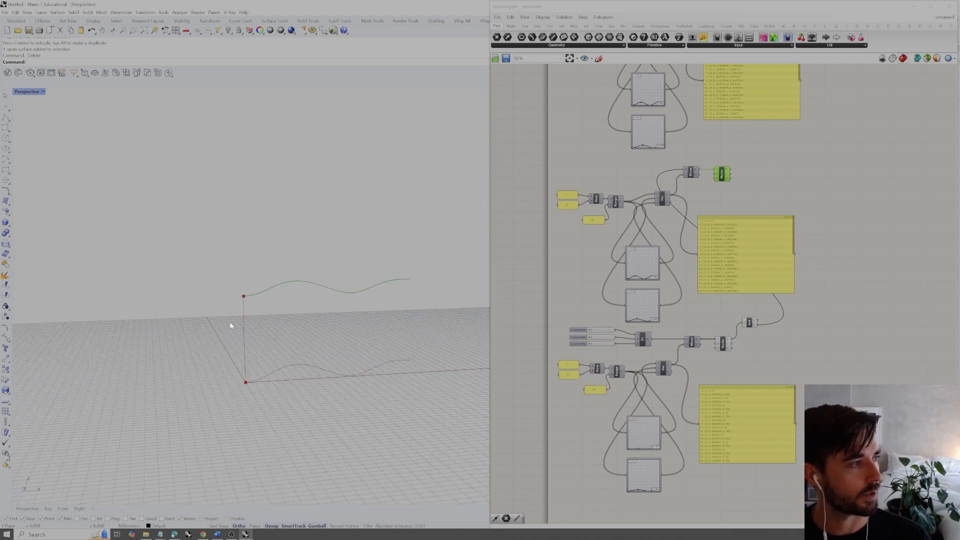
pyautogui.click(793, 177)
# Add a Sweep2 component in the empty canvas area beside the upper and middle curve groups
pyautogui.moveTo(789, 166); pyautogui.dragTo(696, 245, button='right')
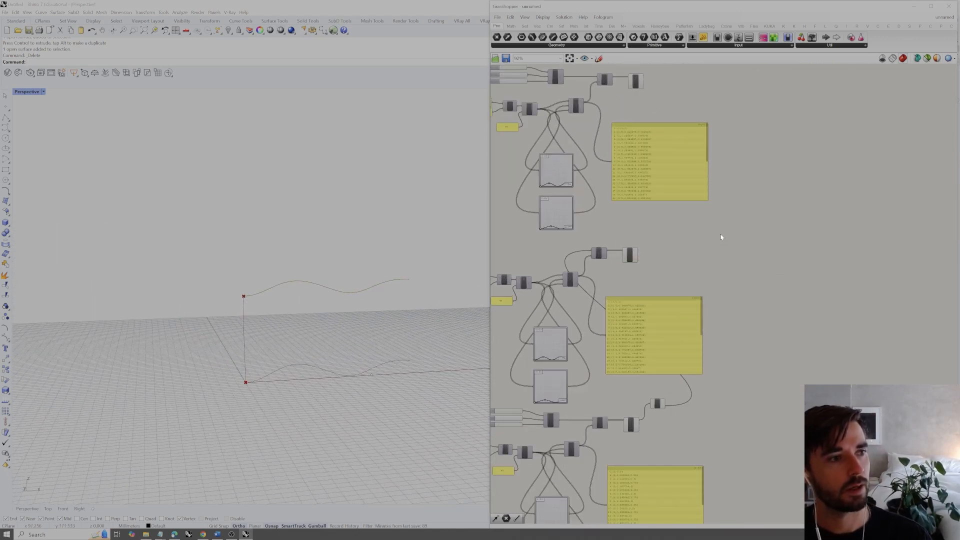
pyautogui.doubleClick(783, 245)
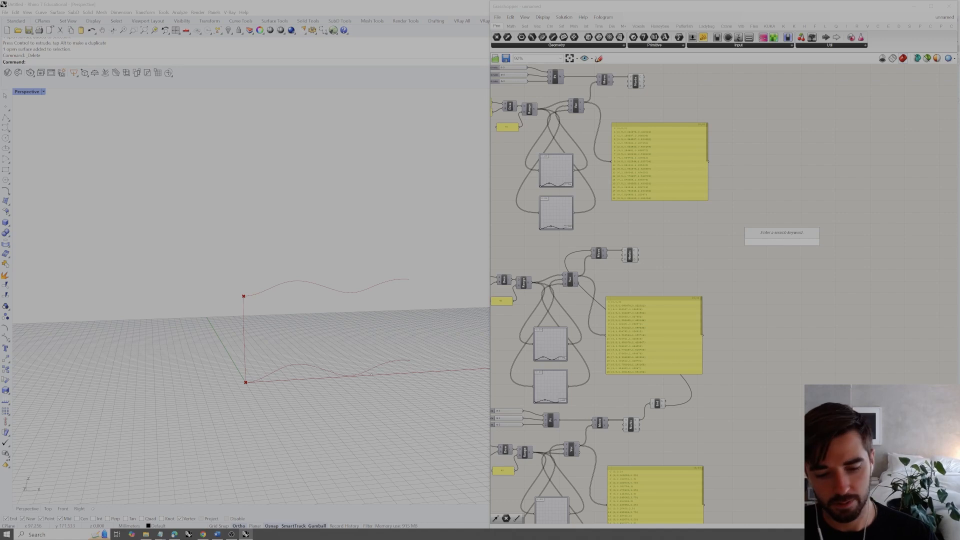
pyautogui.write('swee')
pyautogui.press('Up')
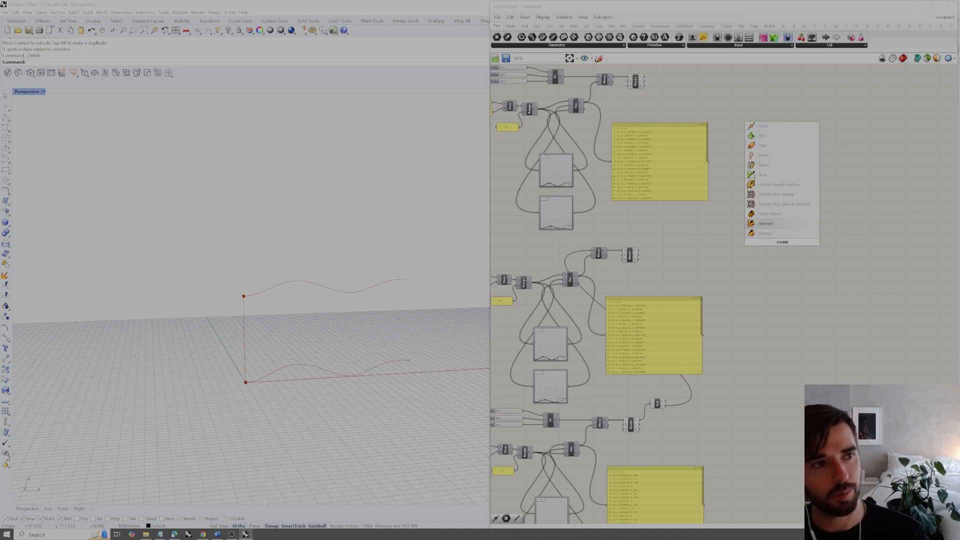
pyautogui.press('Return')
# Connect the upper NURBS curve to the Sweep2 component's first rail input and the middle NURBS curve to its second rail input
pyautogui.scroll(1, 779, 238)
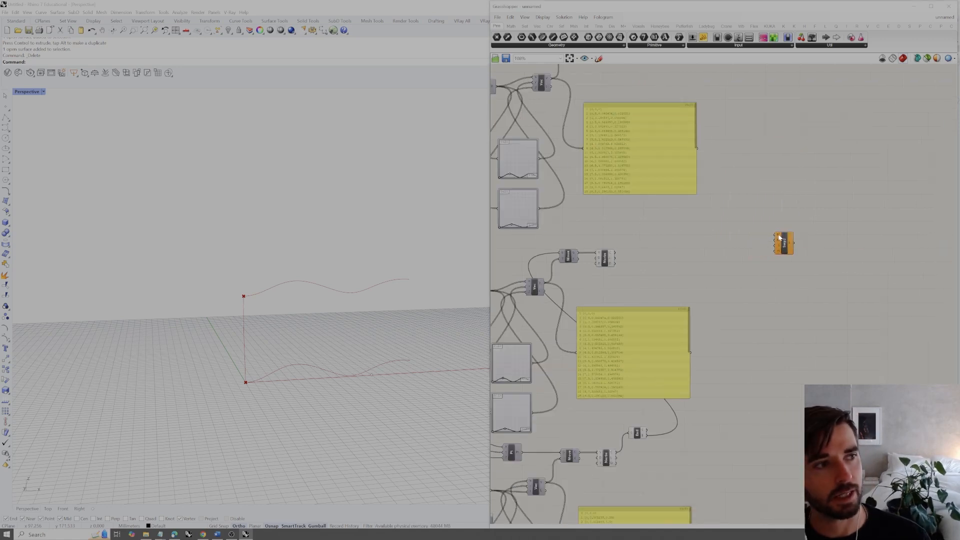
pyautogui.scroll(-1, 779, 239)
pyautogui.moveTo(689, 64); pyautogui.dragTo(697, 91, button='right')
pyautogui.moveTo(698, 91); pyautogui.dragTo(626, 340)
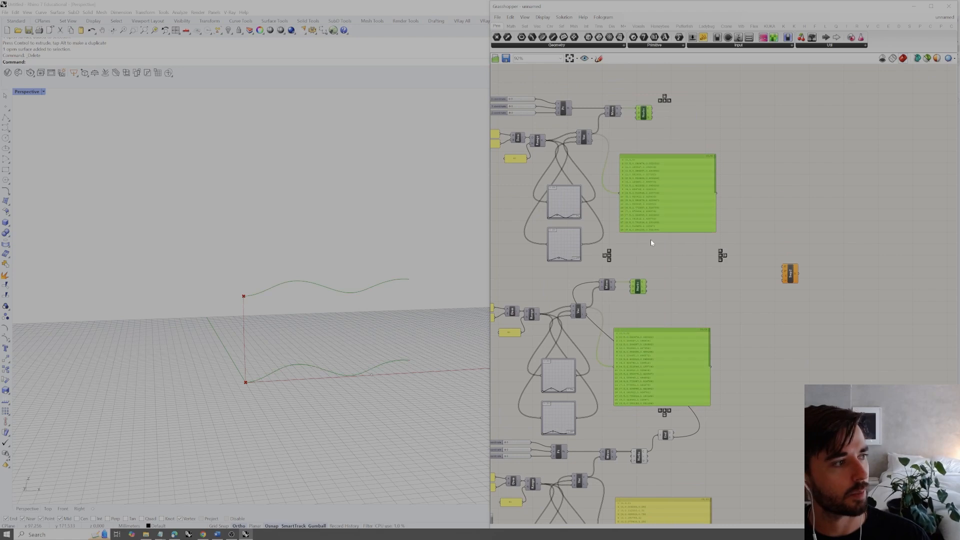
pyautogui.click(651, 243)
pyautogui.moveTo(653, 110); pyautogui.dragTo(784, 267)
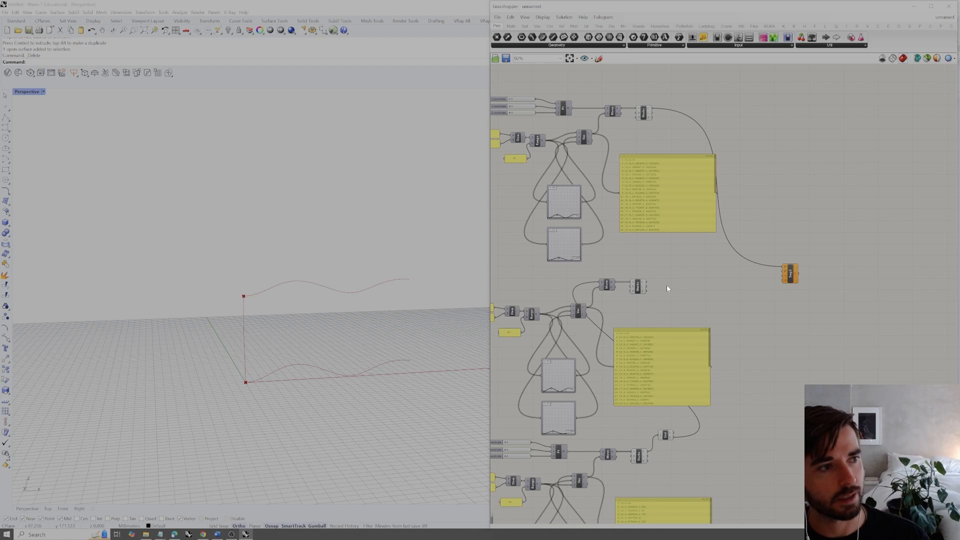
pyautogui.moveTo(647, 285); pyautogui.dragTo(783, 274)
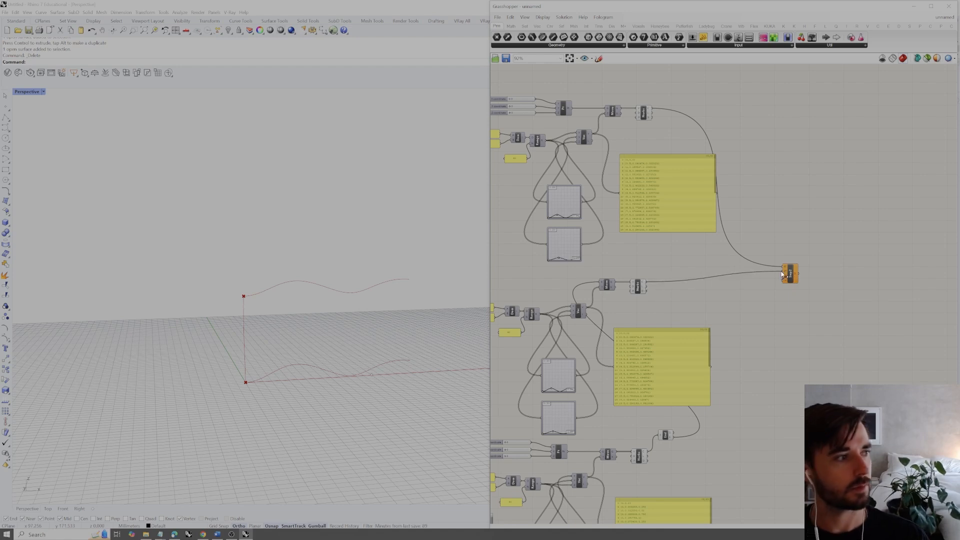
# Connect the lower NURBS curve to the Sweep2 component's Sections input
pyautogui.scroll(-2, 692, 376)
pyautogui.click(640, 429)
pyautogui.moveTo(647, 428); pyautogui.dragTo(784, 254)
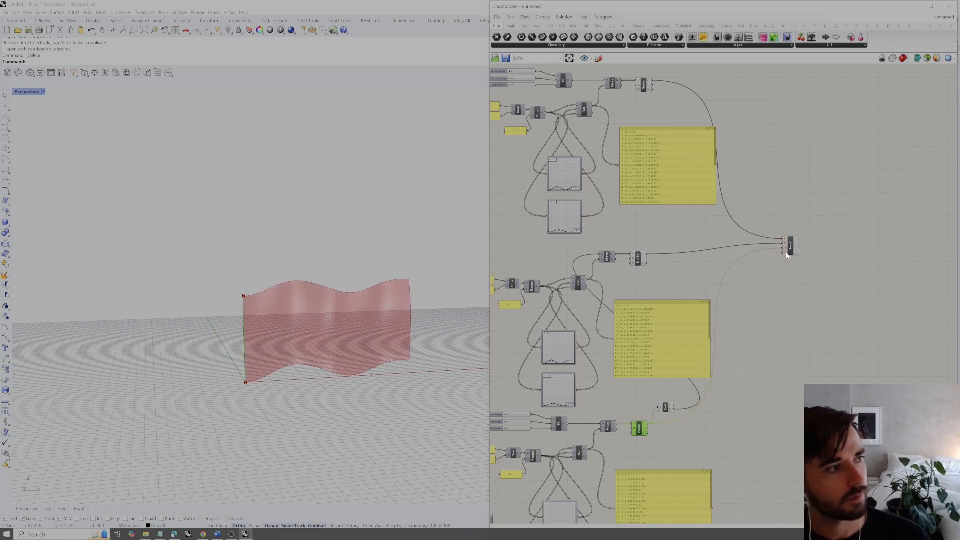
# Reshape the first Graph Mapper of the middle curve group into several tall, closely spaced waves
pyautogui.moveTo(406, 301); pyautogui.dragTo(445, 317, button='right')
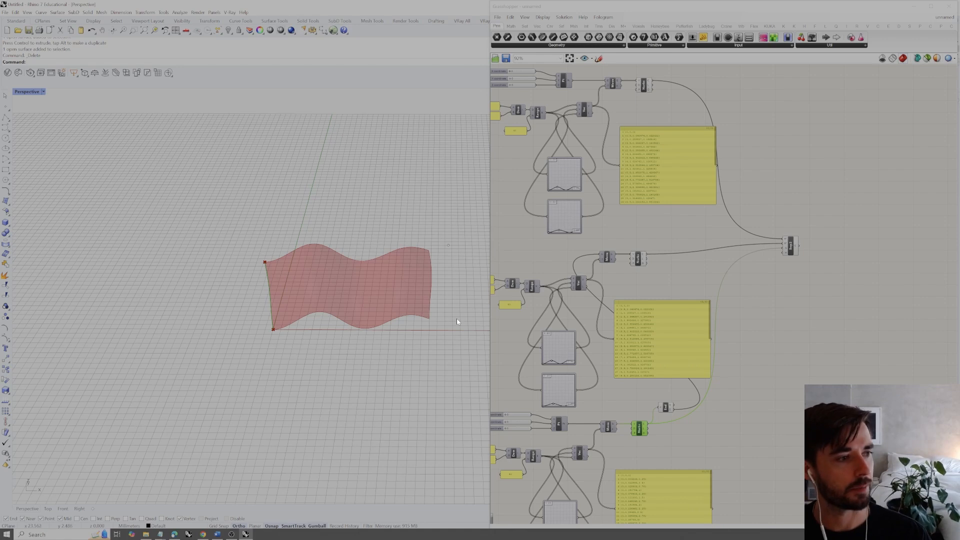
pyautogui.moveTo(396, 322); pyautogui.dragTo(414, 285, button='right')
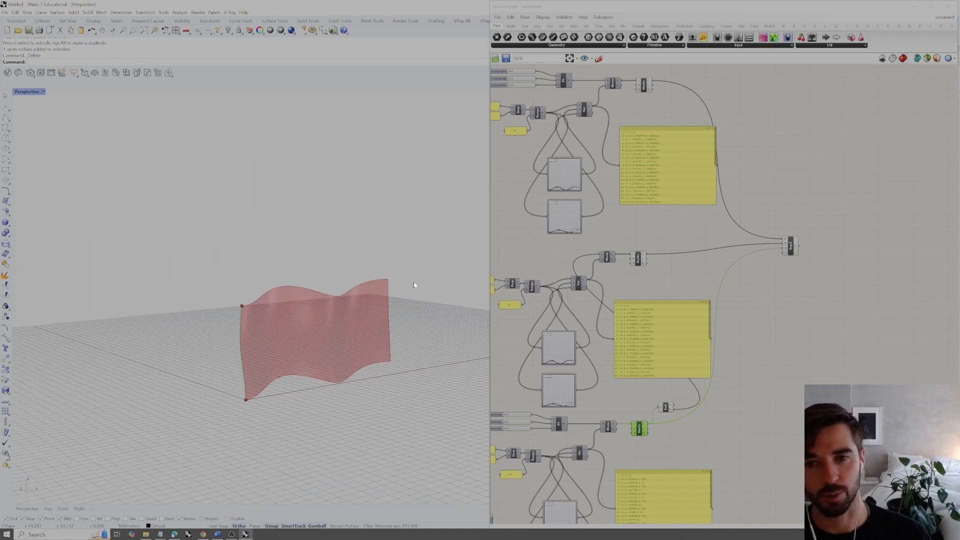
pyautogui.moveTo(364, 316); pyautogui.dragTo(375, 319, button='right')
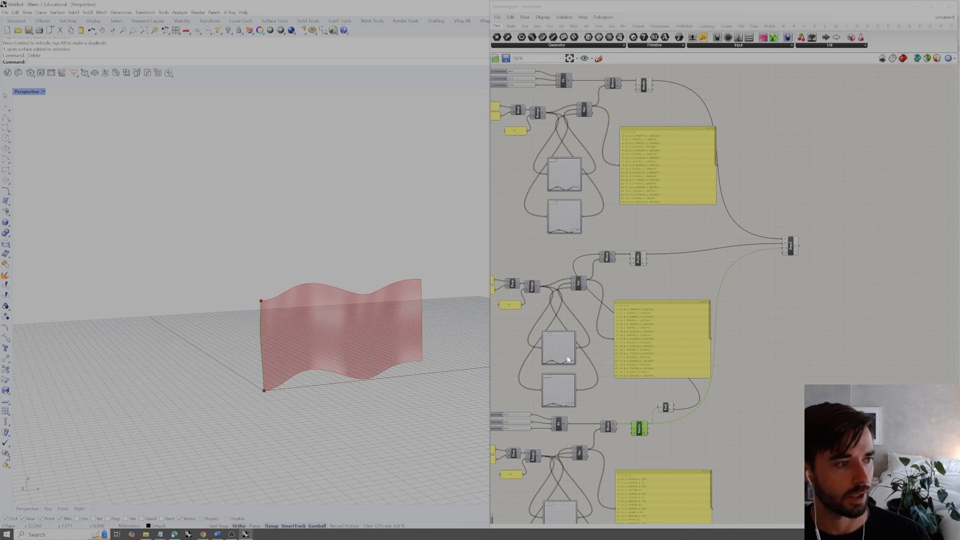
pyautogui.moveTo(552, 362)
pyautogui.mouseDown()
pyautogui.moveTo(551, 349)
pyautogui.moveTo(553, 406)
pyautogui.moveTo(549, 359)
pyautogui.mouseUp()
pyautogui.moveTo(441, 334); pyautogui.dragTo(335, 300, button='right')
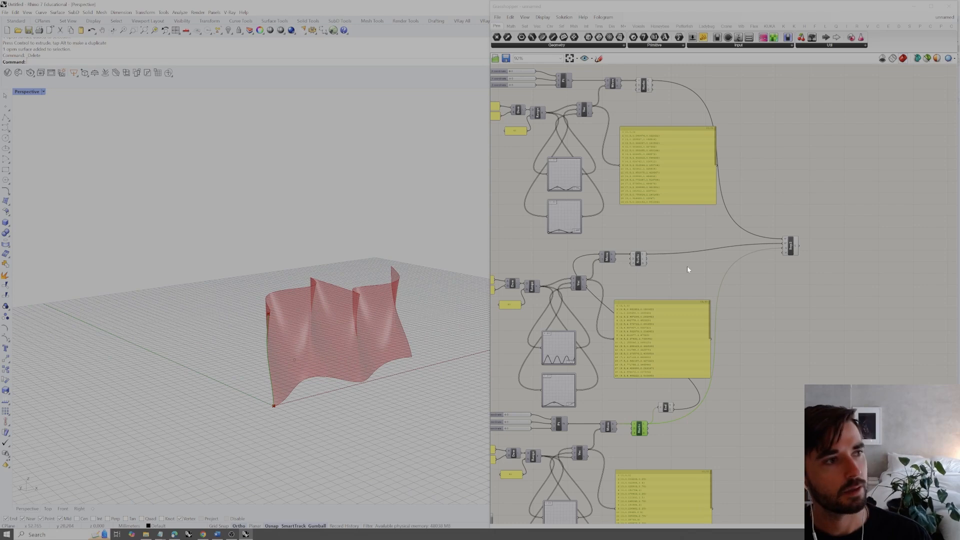
# Bake the Sweep2 surface into the Rhino document
pyautogui.moveTo(688, 267); pyautogui.dragTo(704, 285, button='right')
pyautogui.click(810, 266)
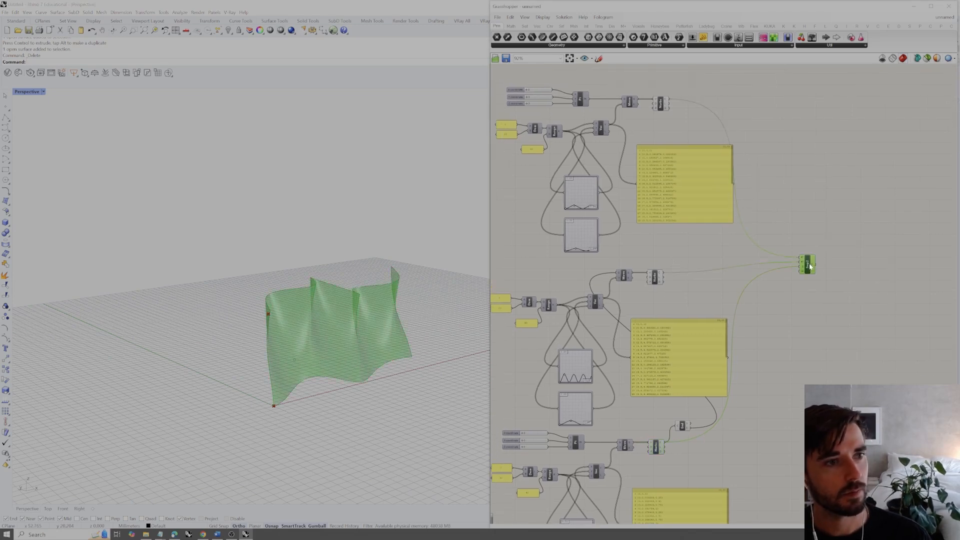
pyautogui.rightClick(837, 258)
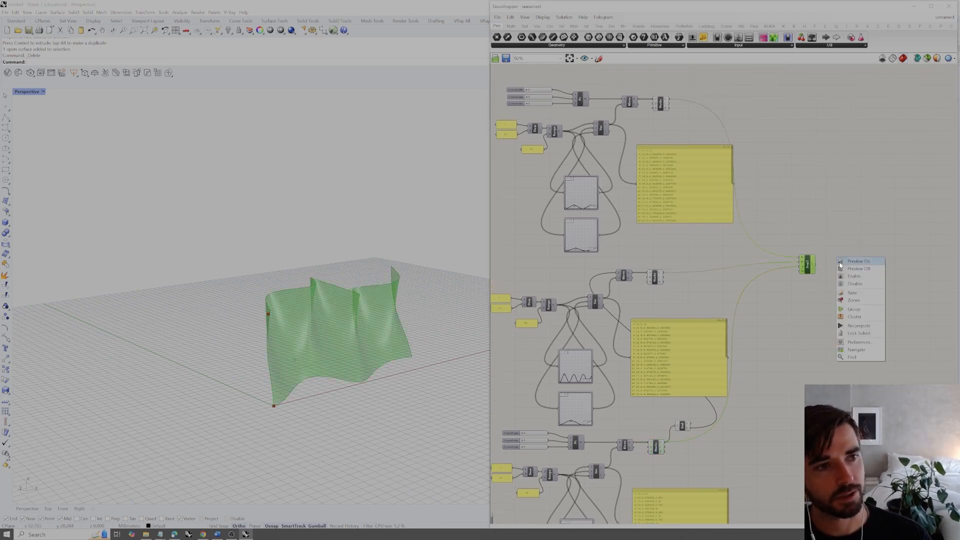
pyautogui.click(861, 295)
# Move the baked sweep surface forward, clear of the Grasshopper preview
pyautogui.moveTo(457, 391); pyautogui.dragTo(392, 300, button='right')
pyautogui.click(383, 333)
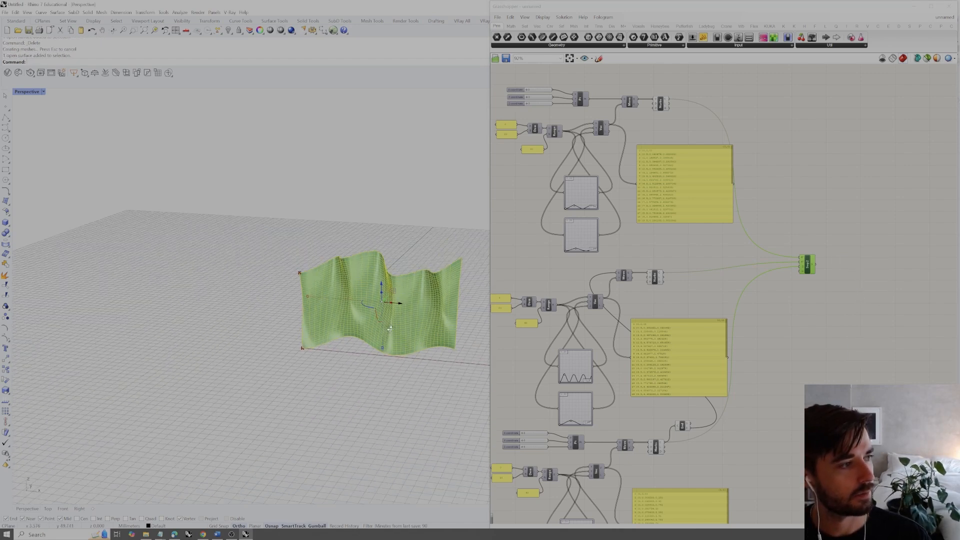
pyautogui.moveTo(387, 298); pyautogui.dragTo(346, 343)
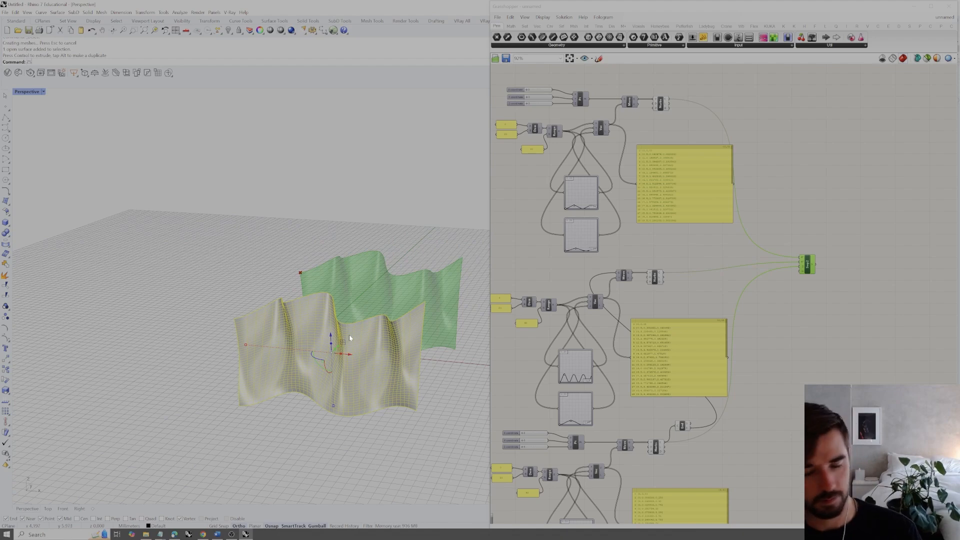
# Zoom to the baked surface and examine its folds and isocurves from several angles
pyautogui.write('zs')
pyautogui.press('Return')
pyautogui.click(261, 441)
pyautogui.scroll(-4, 321, 340)
pyautogui.moveTo(392, 343); pyautogui.dragTo(322, 333, button='right')
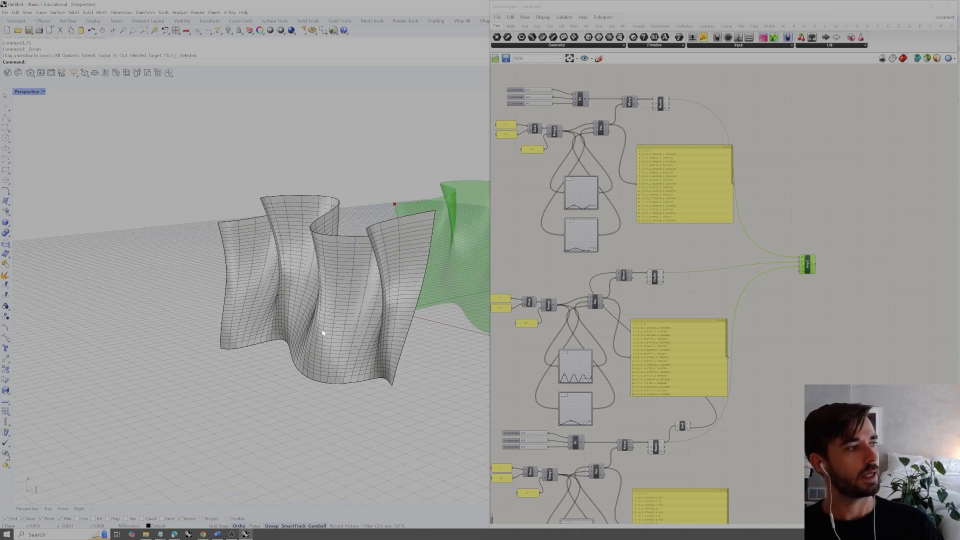
pyautogui.click(322, 283)
pyautogui.moveTo(298, 324); pyautogui.dragTo(257, 343, button='right')
pyautogui.press('Escape')
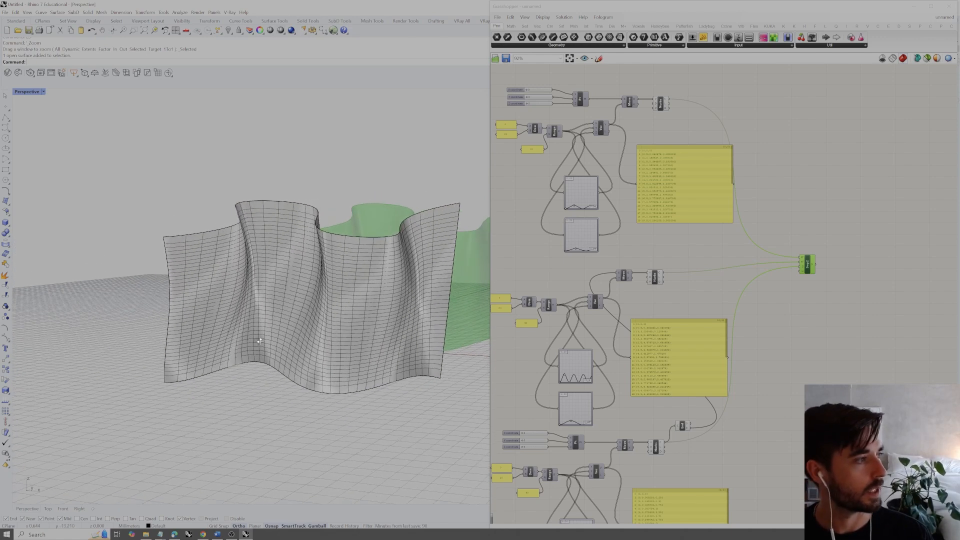
pyautogui.click(304, 317)
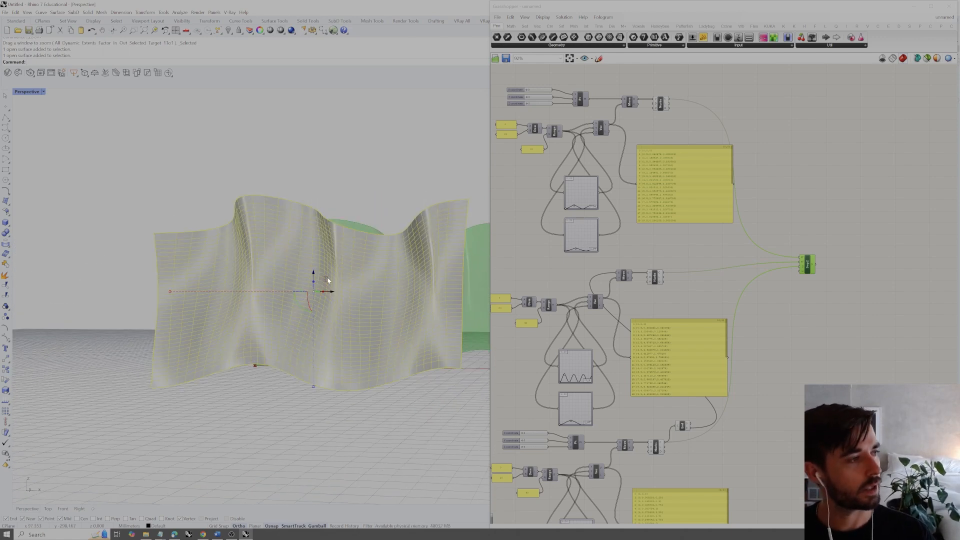
# Check the baked surface's object details and inspect the data output by the curve groups' Vector and Move components
pyautogui.click(917, 7)
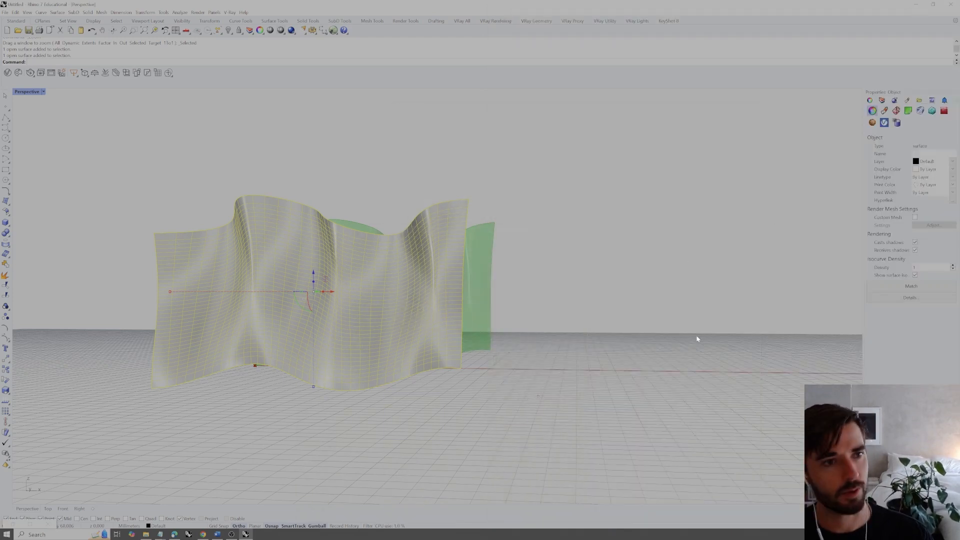
pyautogui.click(917, 299)
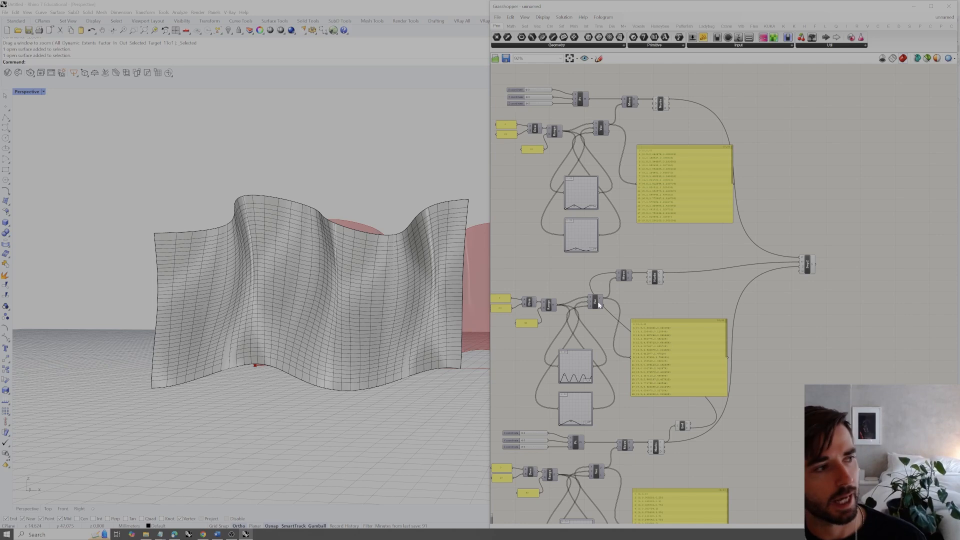
pyautogui.moveTo(600, 300)
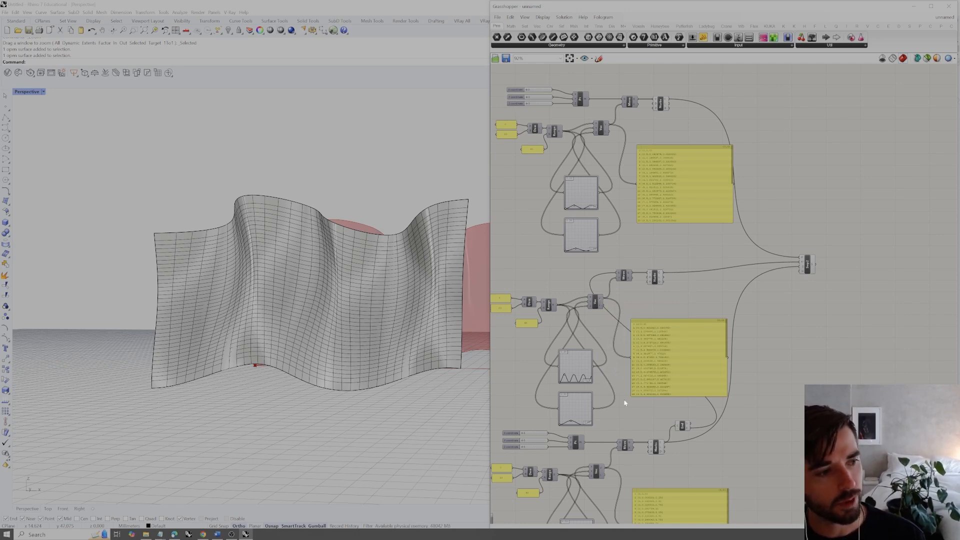
pyautogui.moveTo(602, 472)
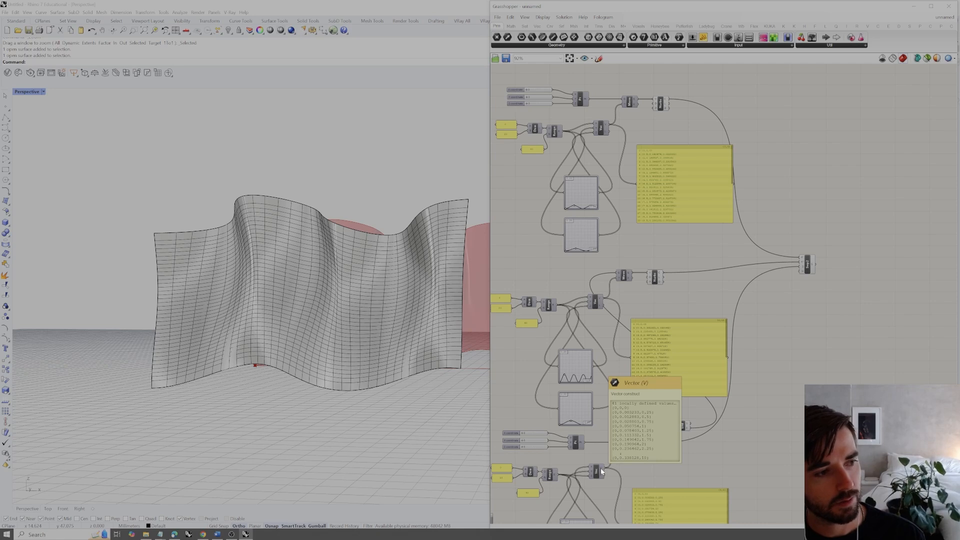
pyautogui.moveTo(631, 445)
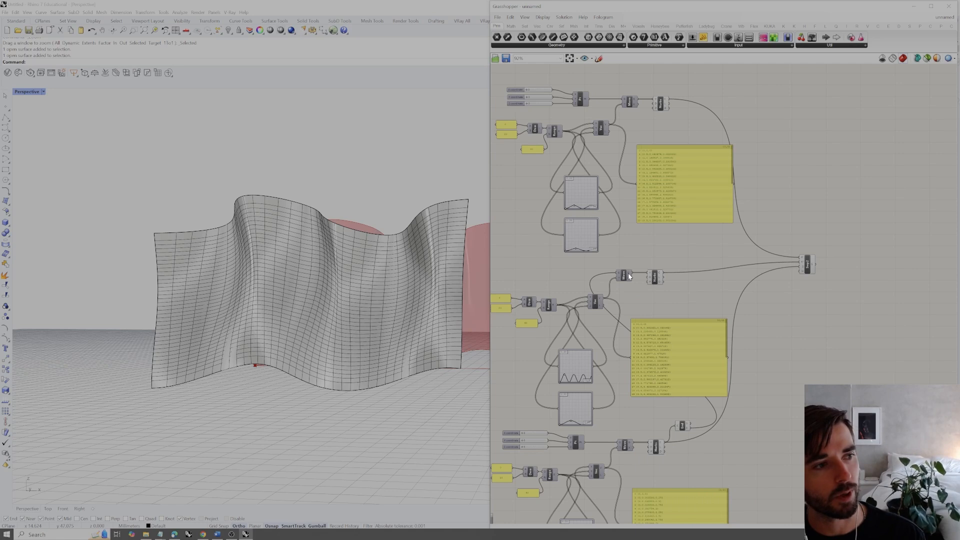
pyautogui.moveTo(635, 102)
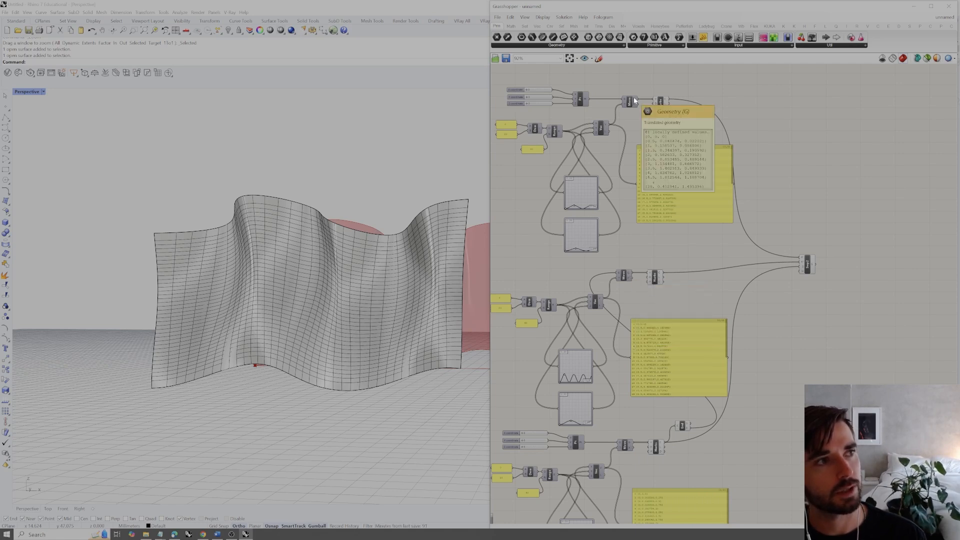
# Examine the U and V control-point counts in the baked surface's object description, and close the description
pyautogui.click(914, 7)
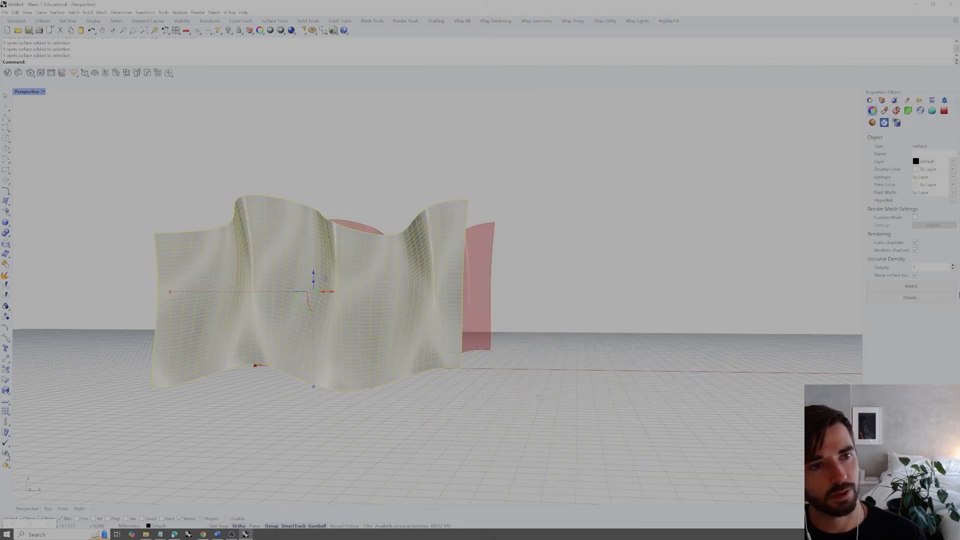
pyautogui.click(919, 299)
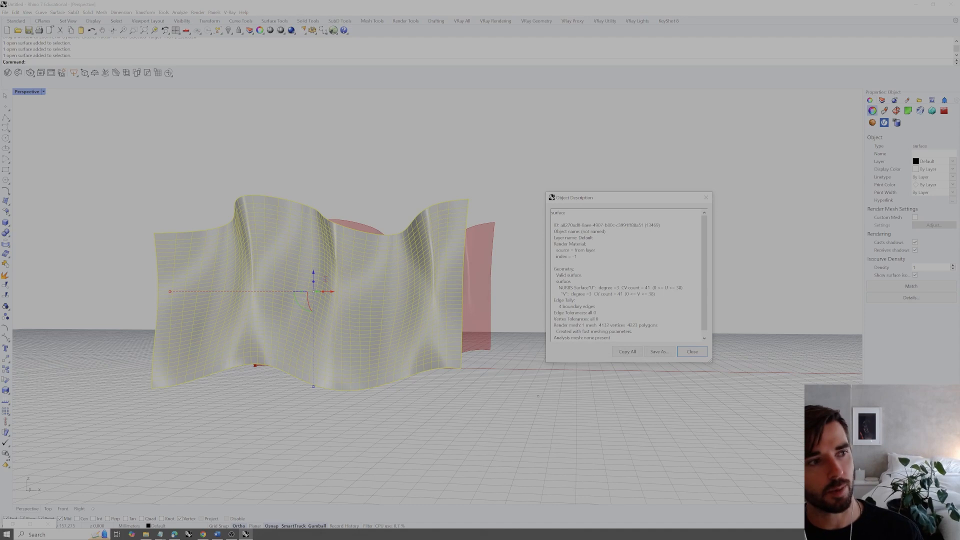
pyautogui.moveTo(629, 289); pyautogui.dragTo(650, 288)
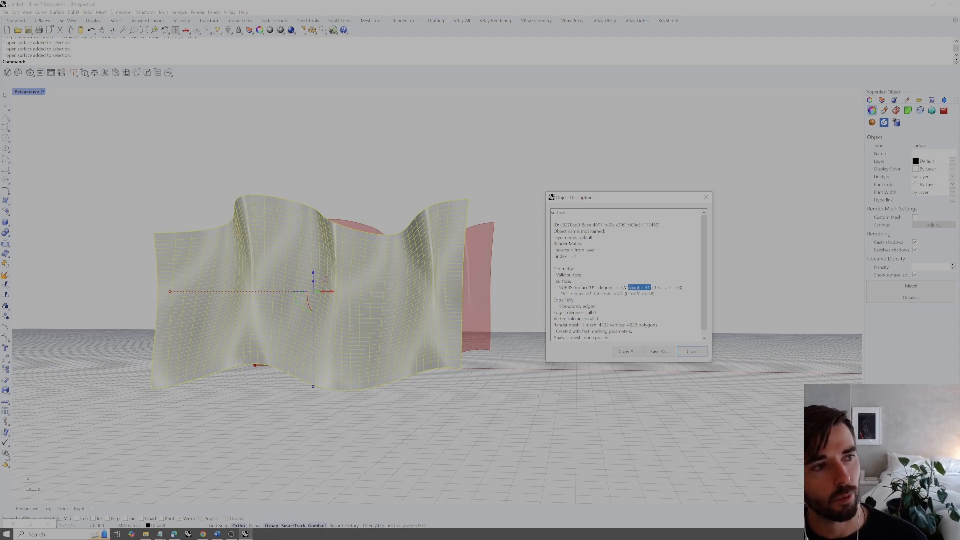
pyautogui.click(656, 294)
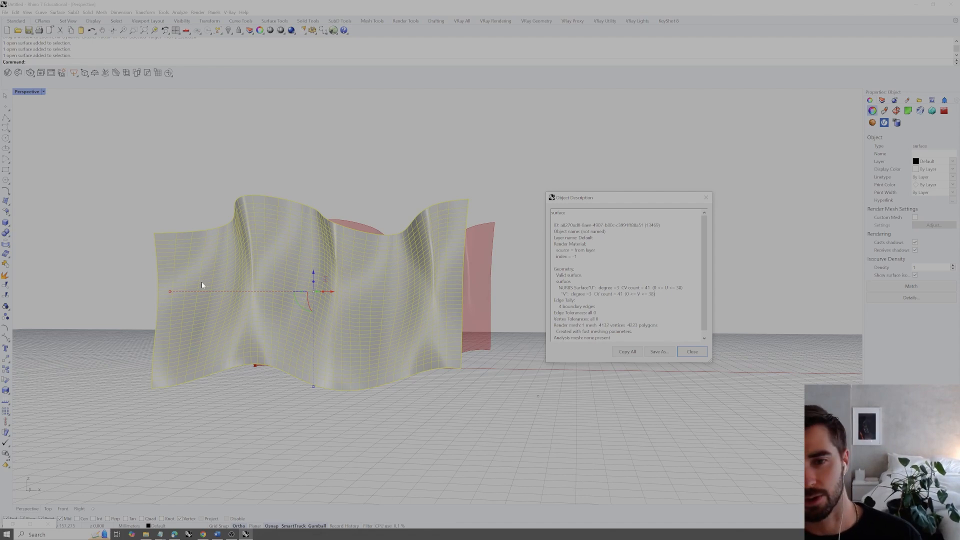
pyautogui.click(696, 357)
# Deselect the baked surface and compare it with the sweep preview from several angles
pyautogui.moveTo(431, 324); pyautogui.dragTo(469, 345, button='right')
pyautogui.press('Escape')
pyautogui.click(359, 351)
pyautogui.click(482, 375)
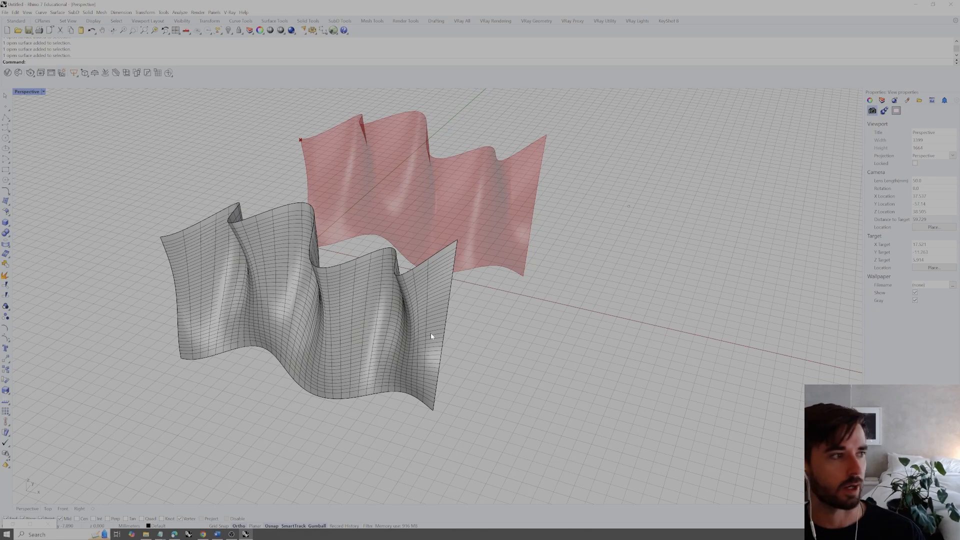
pyautogui.moveTo(396, 321); pyautogui.dragTo(424, 322, button='right')
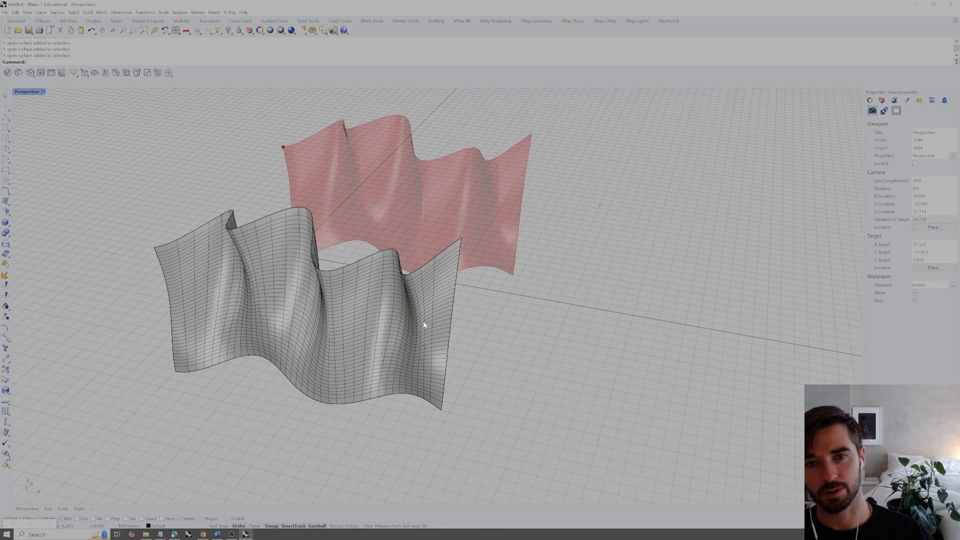
pyautogui.moveTo(424, 325)
pyautogui.keyDown('shift'); pyautogui.mouseDown(button='right')
pyautogui.moveTo(464, 342)
pyautogui.moveTo(500, 339)
pyautogui.moveTo(532, 316)
pyautogui.moveTo(538, 328)
pyautogui.moveTo(500, 344)
pyautogui.mouseUp(button='right'); pyautogui.keyUp('shift')
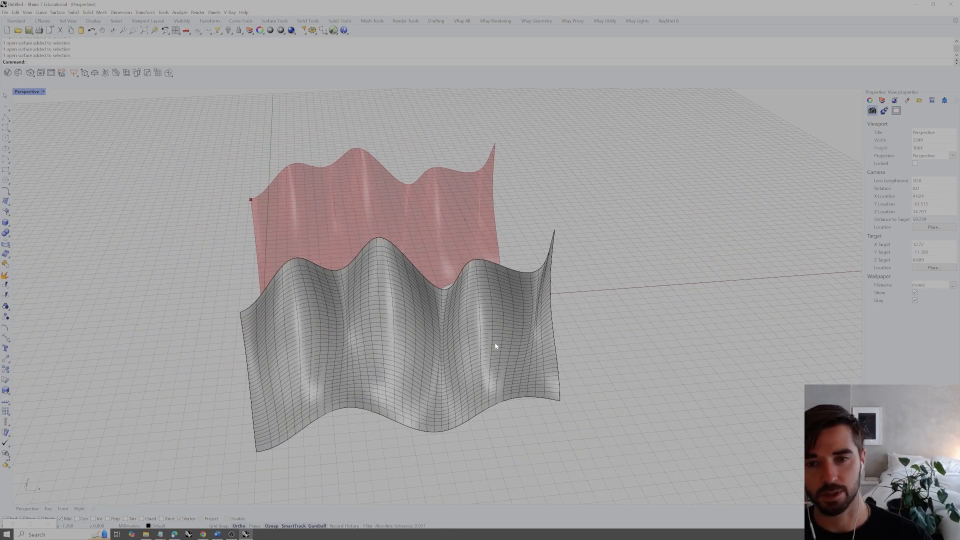
pyautogui.moveTo(495, 345); pyautogui.dragTo(665, 347, button='right')
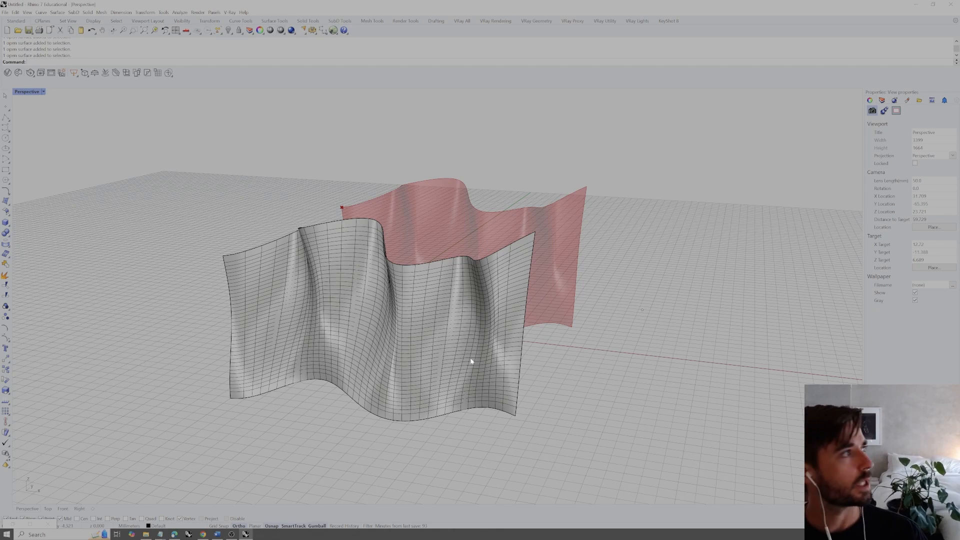
# Restore the minimized Grasshopper window beside the Perspective viewport
pyautogui.click(11, 524)
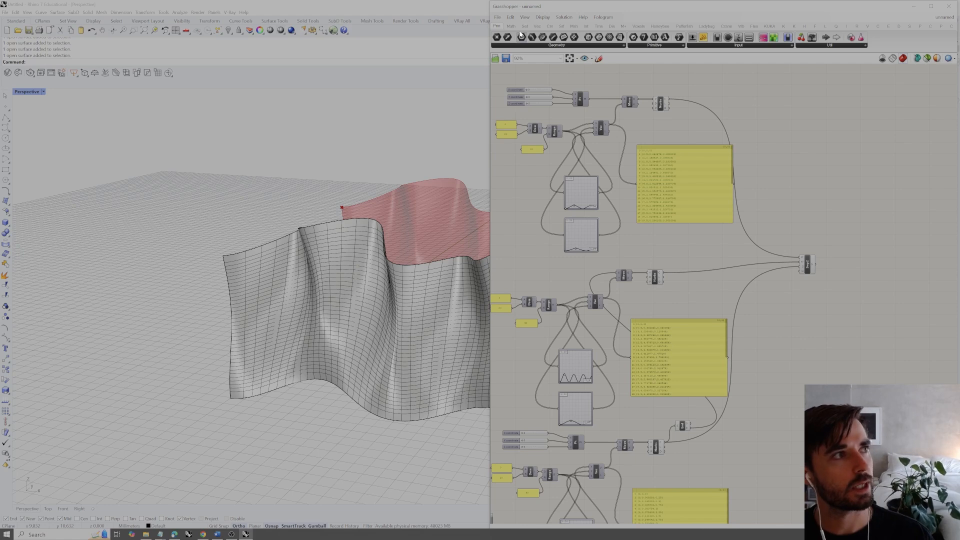
pyautogui.click(498, 17)
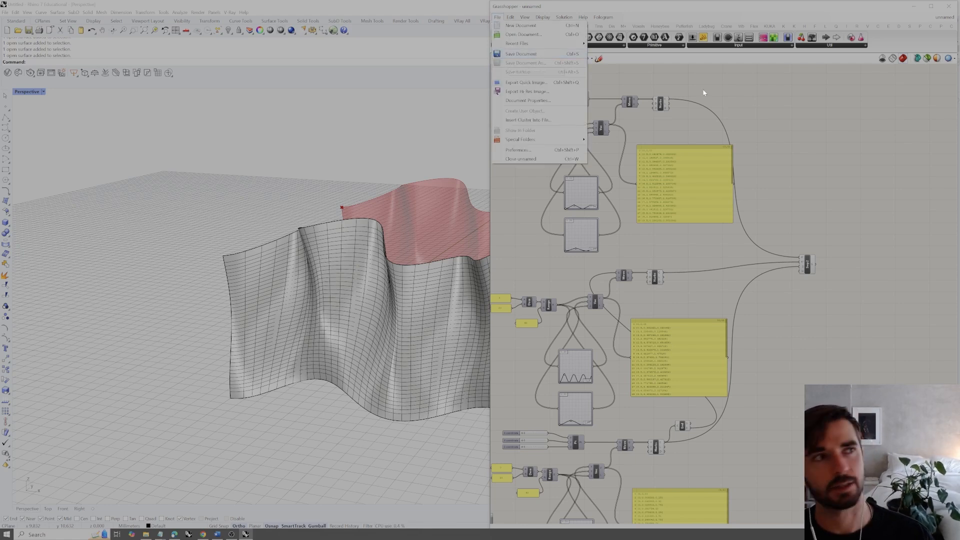
pyautogui.click(825, 151)
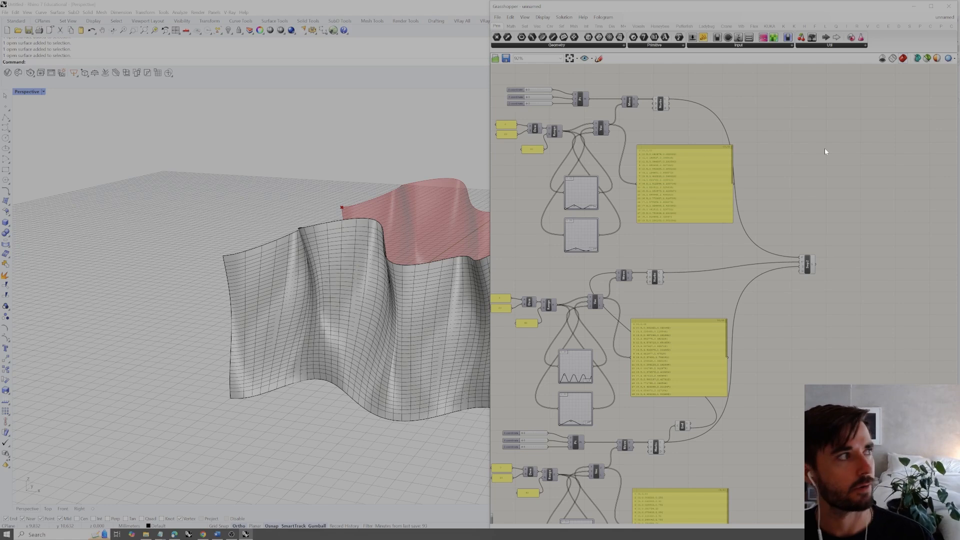